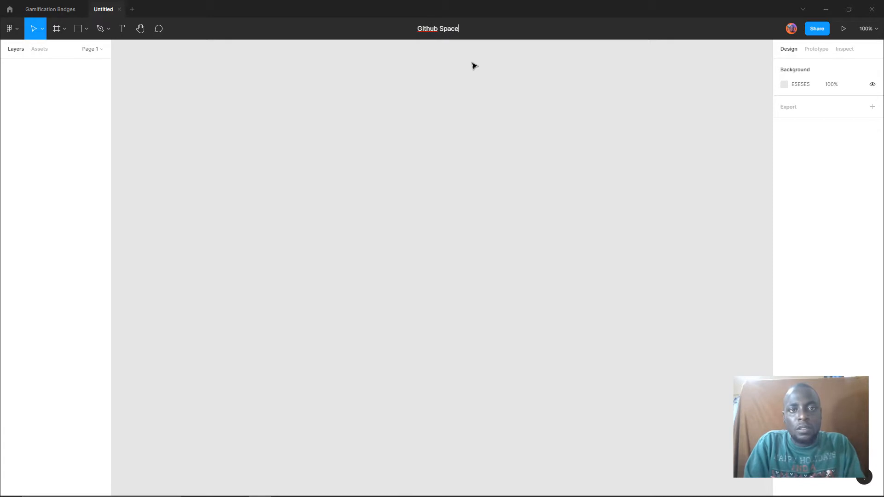
Name the design file "Github Spaces Home Page"
{"action": "type", "text": "e Page"}
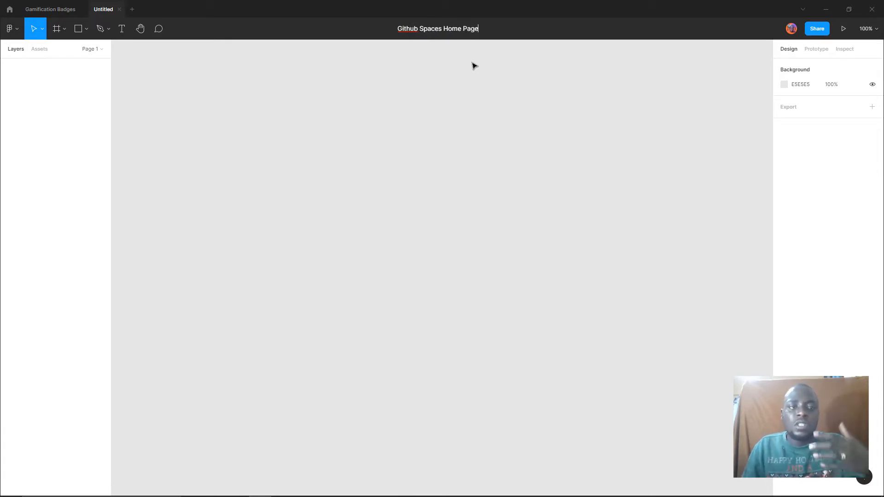
{"action": "key", "text": "Return"}
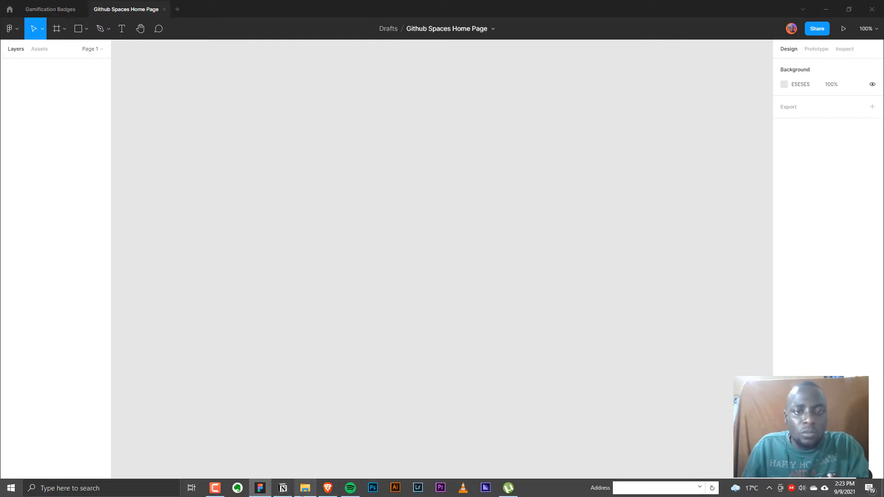
Import the GitHub Codespaces page screenshot PNG from the Downloads folder onto the empty canvas
{"action": "left_click", "coordinate": [301, 495]}
{"action": "left_click", "coordinate": [849, 9]}
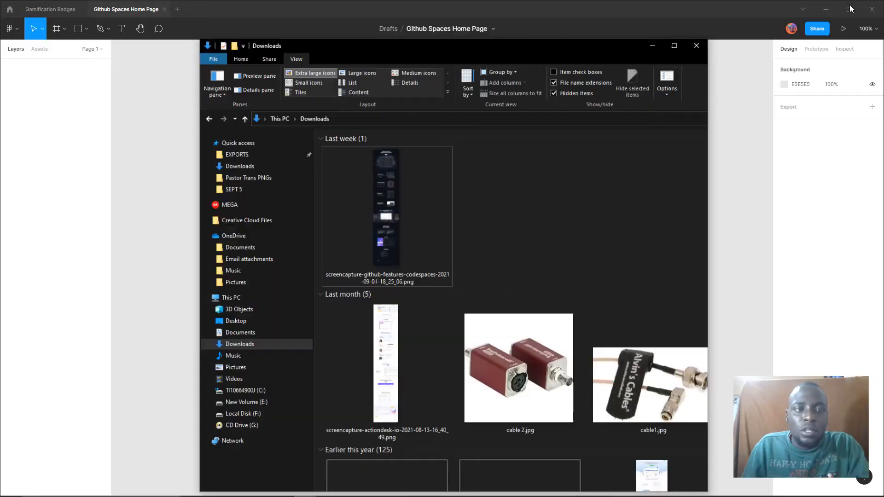
{"action": "left_click", "coordinate": [421, 221]}
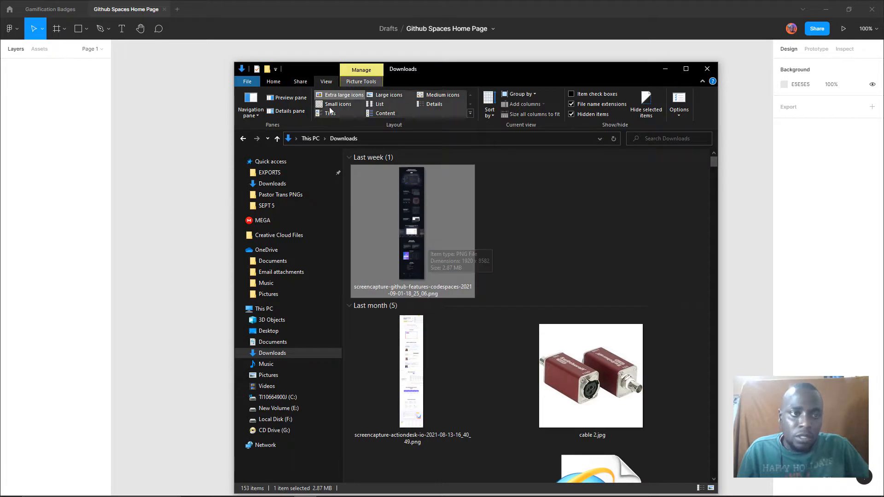
{"action": "left_click_drag", "start_coordinate": [413, 214], "coordinate": [192, 209]}
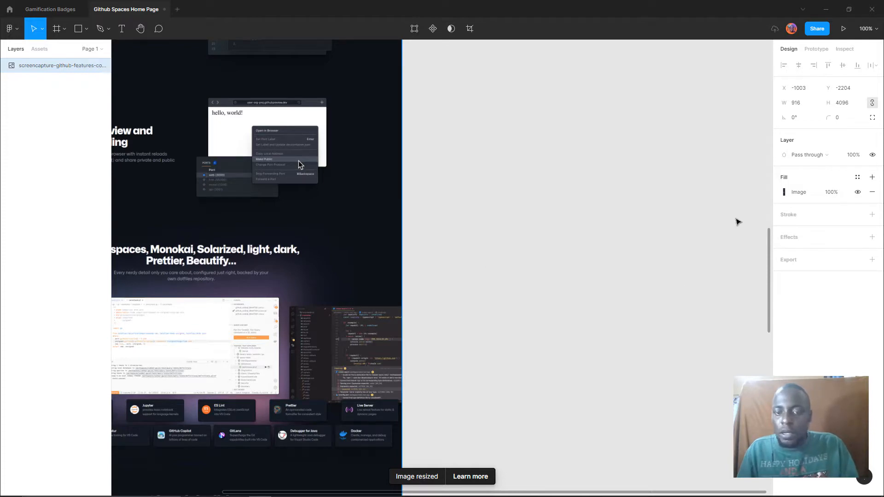
Examine the imported page screenshot from its header through the feature sections to the footer, and its overall layout
{"action": "left_click_drag", "start_coordinate": [291, 164], "coordinate": [536, 286]}
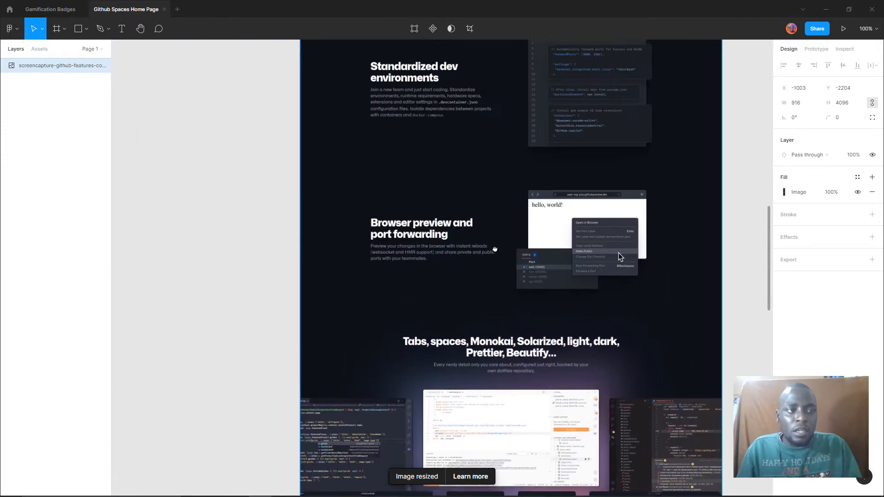
{"action": "scroll", "coordinate": [453, 173], "scroll_direction": "down", "scroll_amount": 4}
{"action": "scroll", "coordinate": [438, 138], "scroll_direction": "up", "scroll_amount": 7}
{"action": "scroll", "coordinate": [438, 138], "scroll_direction": "up", "scroll_amount": 15}
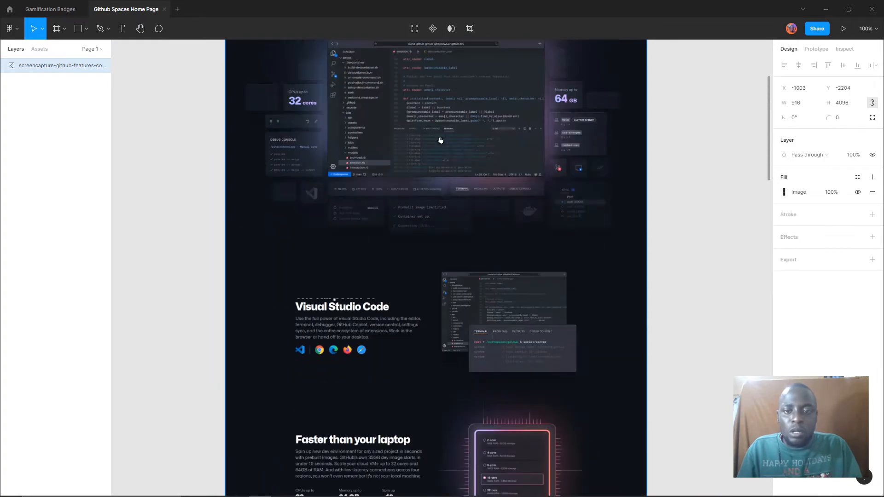
{"action": "scroll", "coordinate": [444, 171], "scroll_direction": "down", "scroll_amount": 10}
{"action": "scroll", "coordinate": [448, 177], "scroll_direction": "down", "scroll_amount": 20}
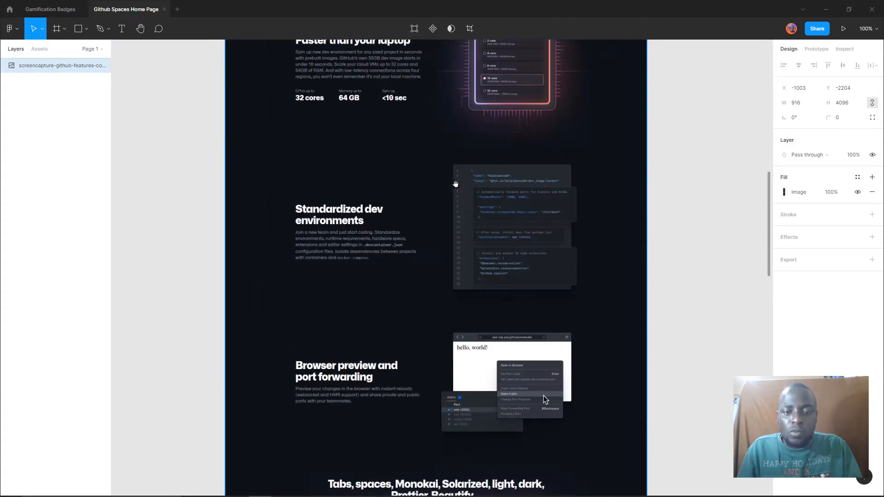
{"action": "scroll", "coordinate": [463, 166], "scroll_direction": "down", "scroll_amount": 10}
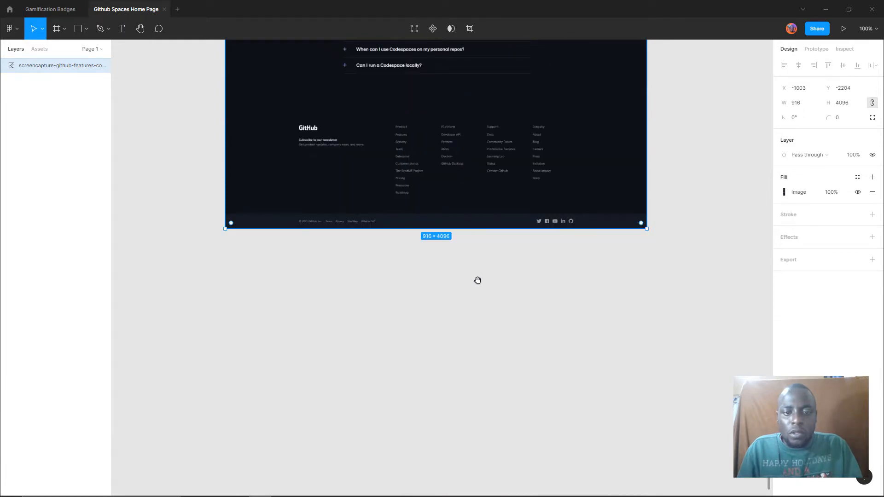
{"action": "scroll", "coordinate": [491, 283], "scroll_direction": "up", "scroll_amount": 6}
{"action": "scroll", "coordinate": [494, 284], "scroll_direction": "up", "scroll_amount": 12}
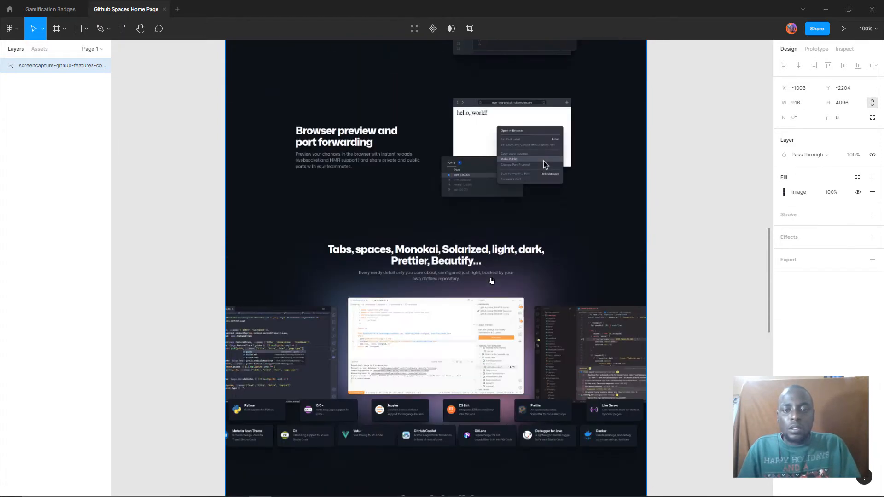
{"action": "scroll", "coordinate": [488, 271], "scroll_direction": "up", "scroll_amount": 15}
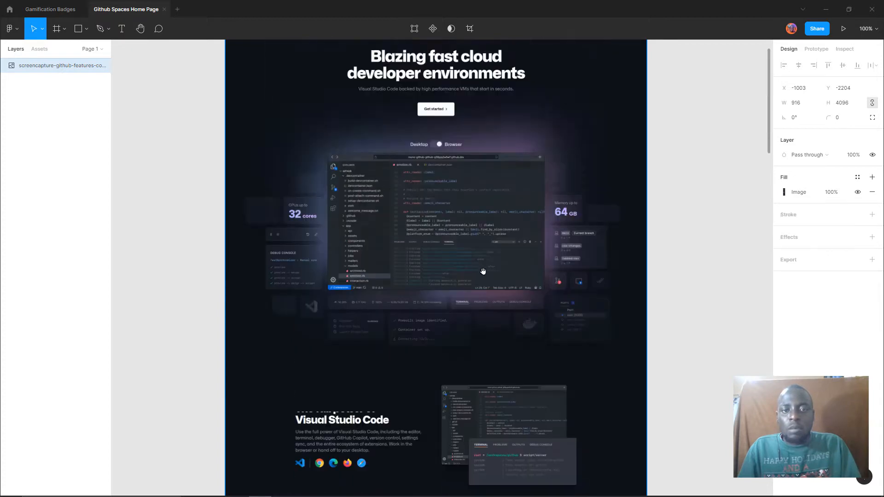
{"action": "scroll", "coordinate": [483, 273], "scroll_direction": "down", "scroll_amount": 3}
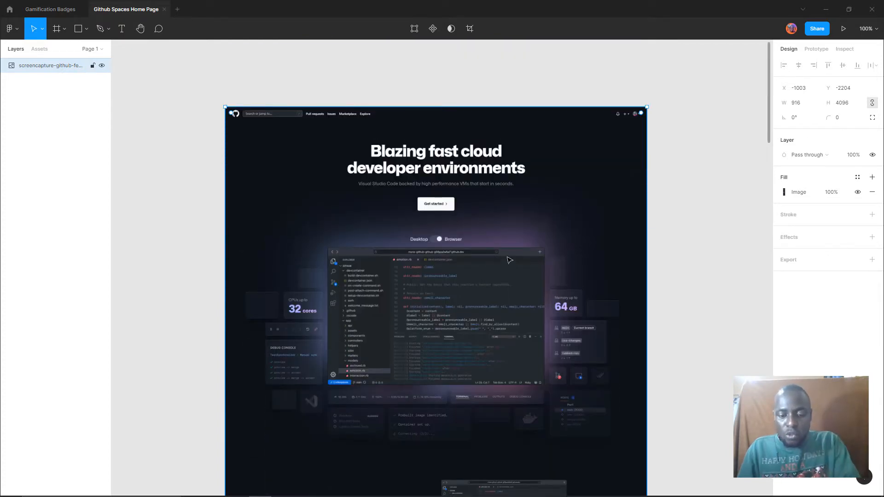
{"action": "key", "text": "minus"}
{"action": "scroll", "coordinate": [515, 258], "scroll_direction": "down", "scroll_amount": 3}
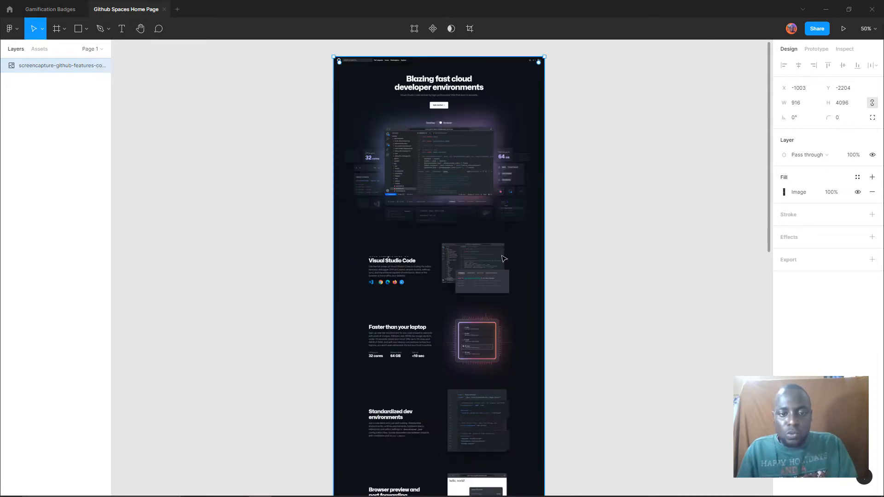
{"action": "scroll", "coordinate": [504, 262], "scroll_direction": "down", "scroll_amount": 2}
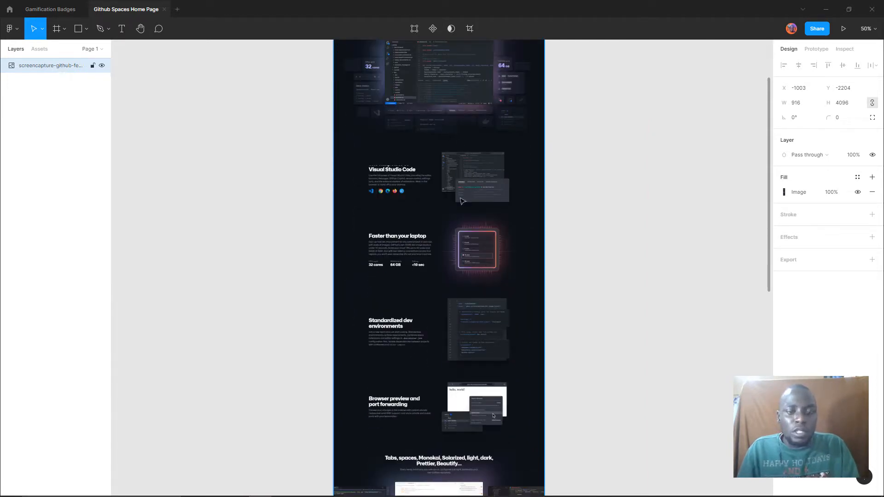
Switch to the Brave browser and search the web for "figma duplicate shortcut"
{"action": "mouse_move", "coordinate": [343, 495]}
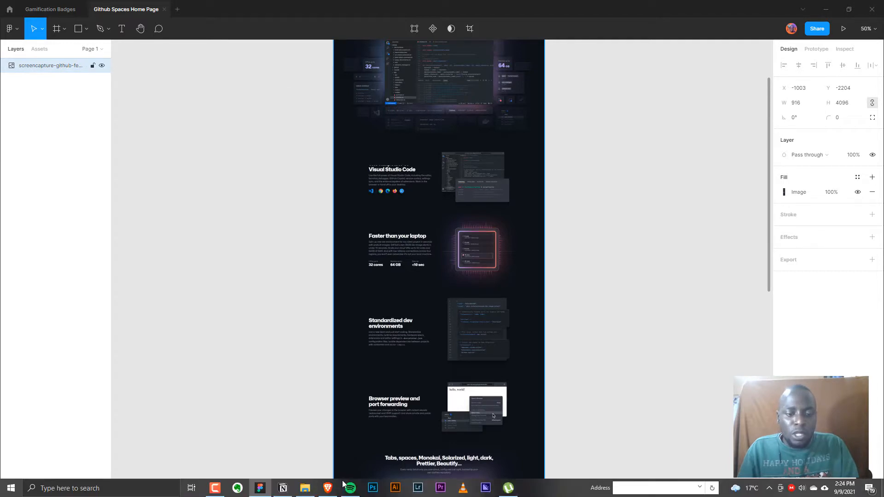
{"action": "left_click", "coordinate": [327, 488]}
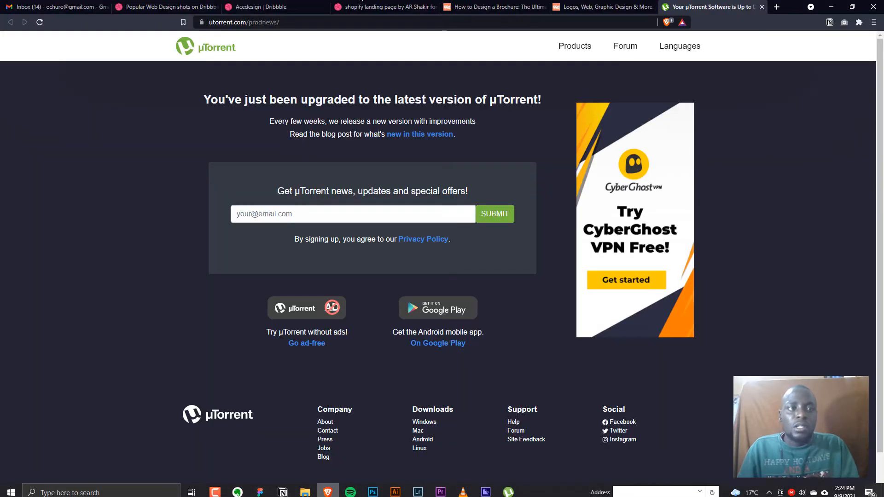
{"action": "left_click", "coordinate": [775, 8]}
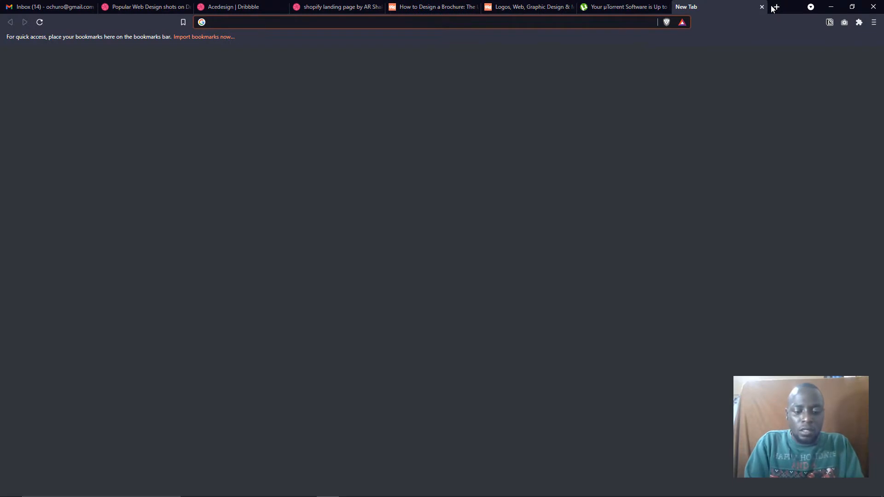
{"action": "type", "text": "g"}
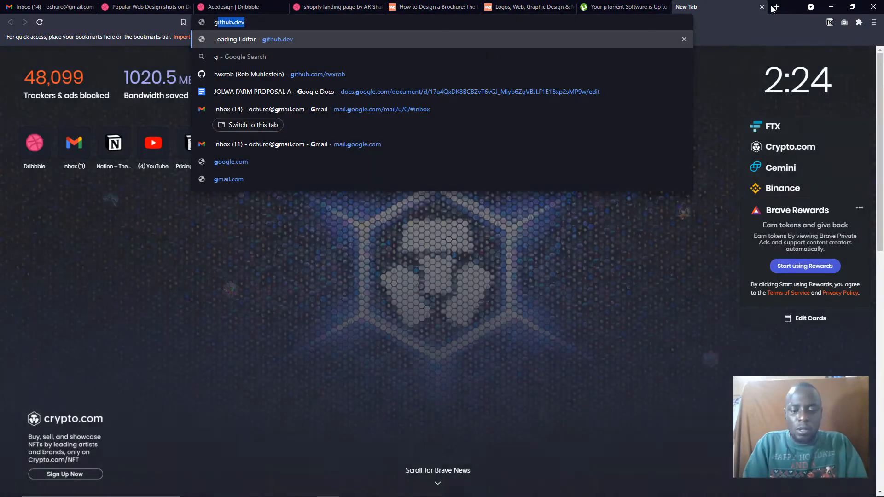
{"action": "key", "text": "BackSpace"}
{"action": "key", "text": "BackSpace"}
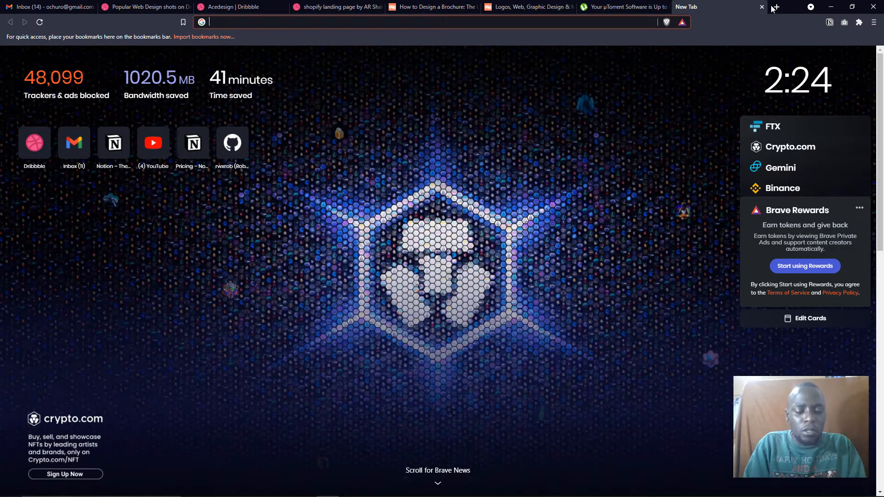
{"action": "type", "text": "figma du"}
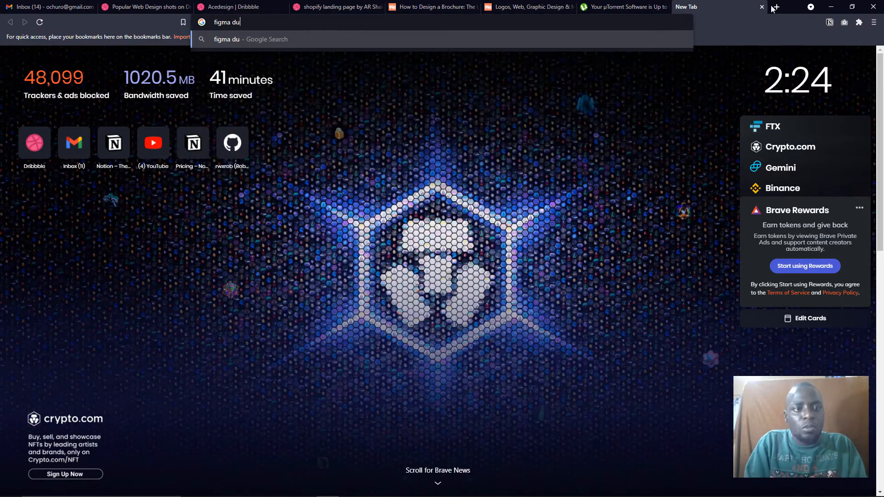
{"action": "type", "text": "plicate shor"}
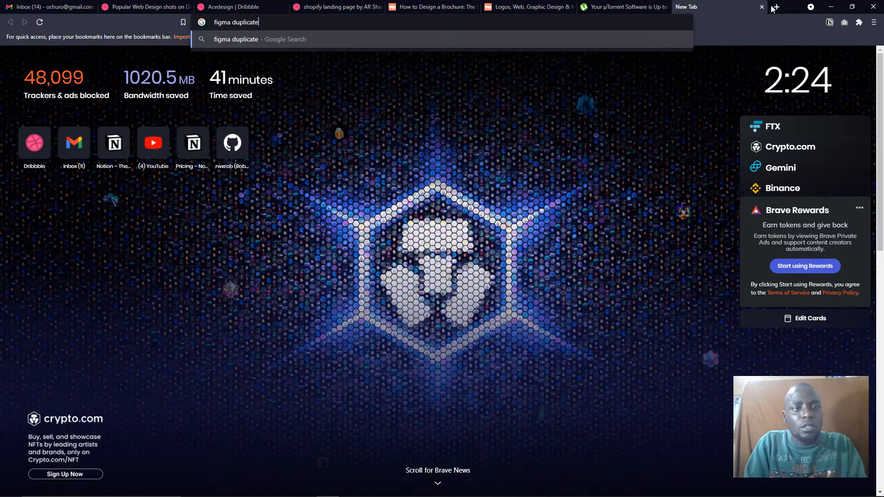
{"action": "type", "text": "tcut"}
{"action": "key", "text": "Return"}
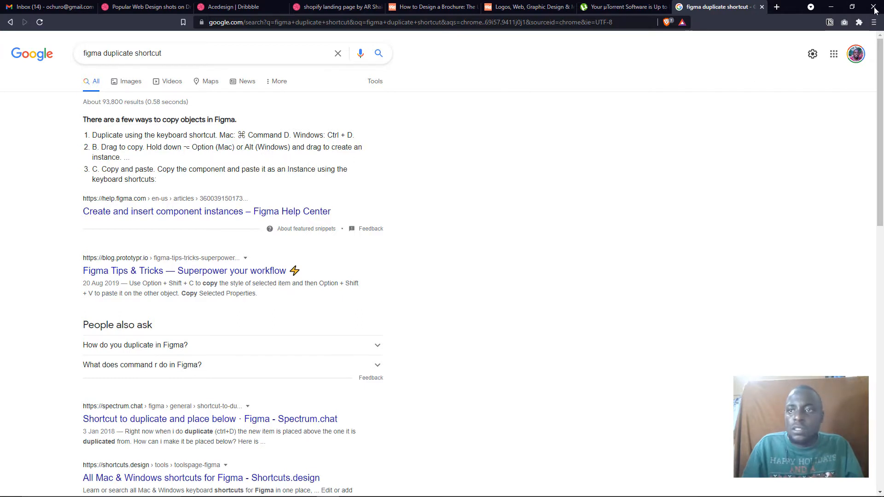
Return to Figma and place a duplicate of the page screenshot to the right of the original, at about X -5, Y -2204
{"action": "left_click", "coordinate": [822, 9]}
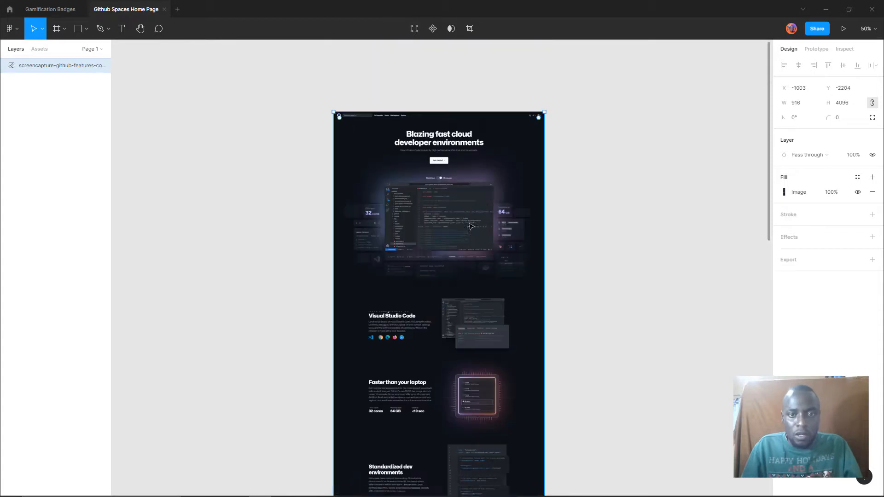
{"action": "scroll", "coordinate": [478, 226], "scroll_direction": "up", "scroll_amount": 2}
{"action": "scroll", "coordinate": [474, 363], "scroll_direction": "down", "scroll_amount": 5}
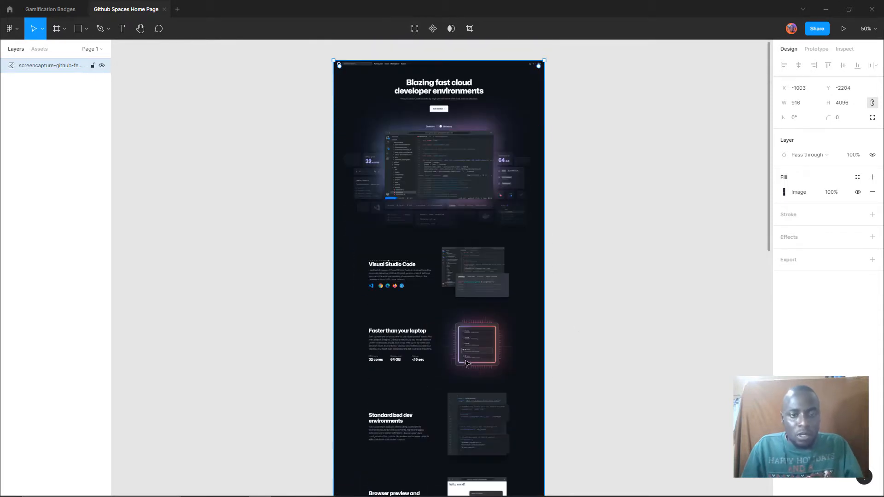
{"action": "left_click_drag", "start_coordinate": [449, 328], "coordinate": [657, 324], "text": "alt"}
Rename the duplicate's layer "github code spaces 1" and the original's layer "github code spaces review"
{"action": "scroll", "coordinate": [527, 365], "scroll_direction": "down", "scroll_amount": 5}
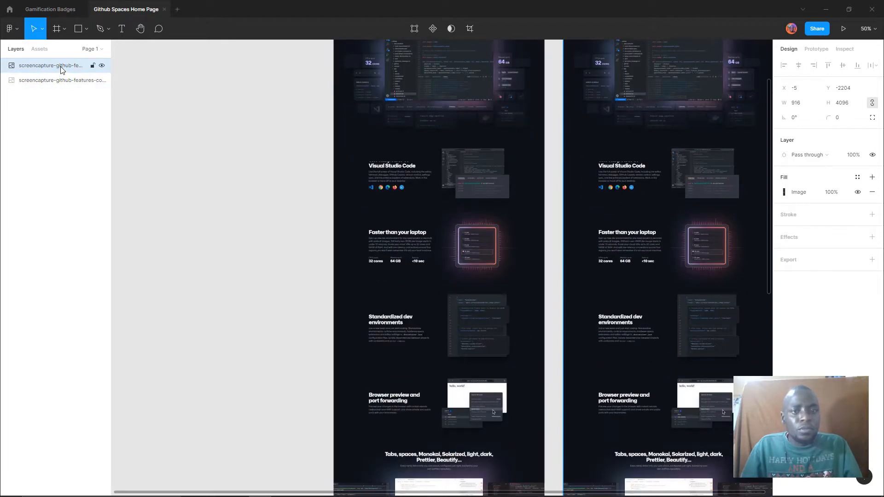
{"action": "double_click", "coordinate": [62, 67]}
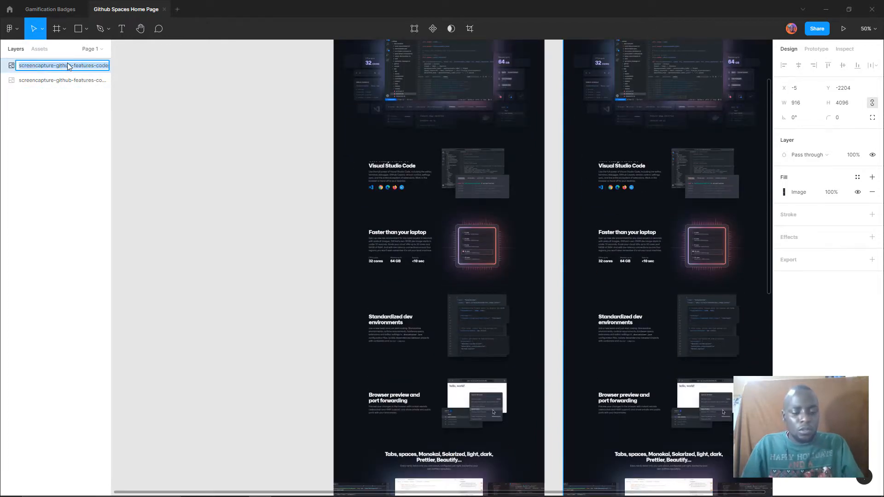
{"action": "type", "text": "github code spaces 1"}
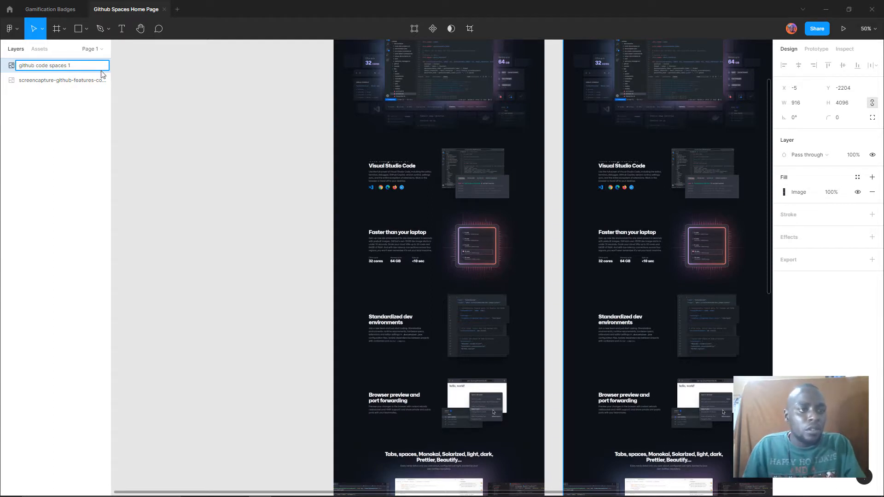
{"action": "left_click", "coordinate": [64, 81]}
{"action": "double_click", "coordinate": [52, 81]}
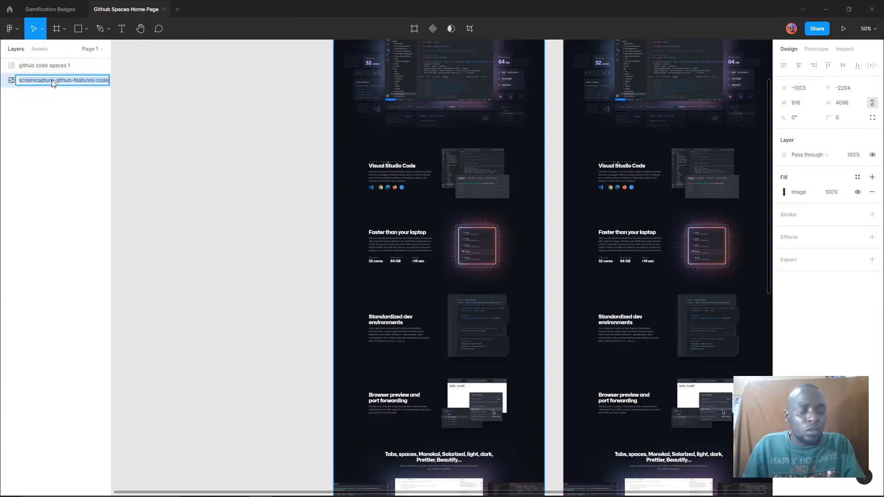
{"action": "type", "text": "github code spaces review"}
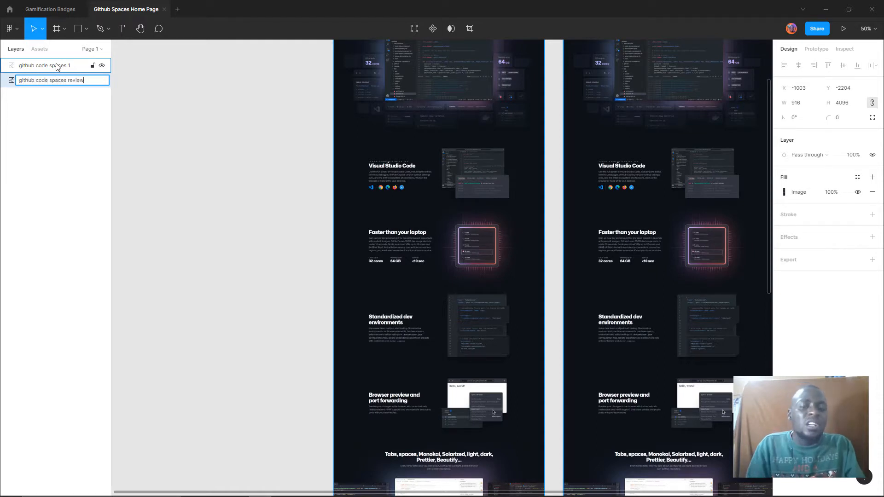
{"action": "left_click", "coordinate": [96, 118]}
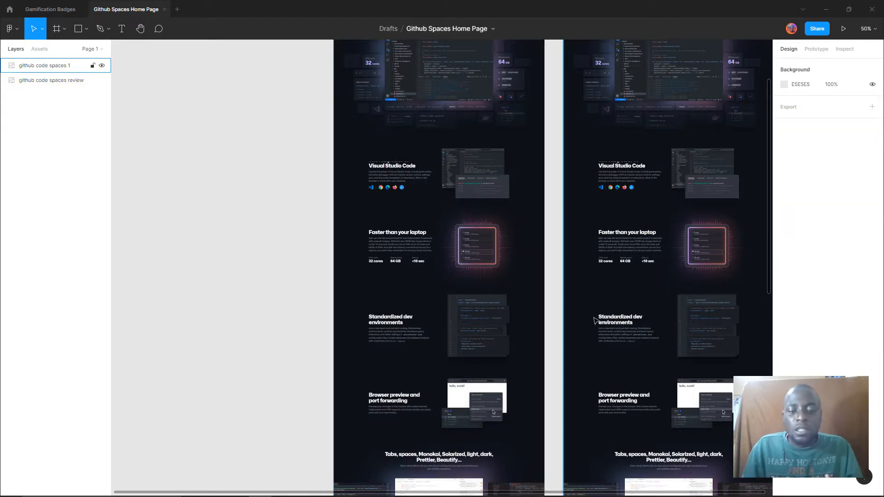
Move the github code spaces 1 image farther right of the original, to about X 291 at the same height, and deselect it
{"action": "scroll", "coordinate": [506, 322], "scroll_direction": "up", "scroll_amount": 5}
{"action": "scroll", "coordinate": [506, 323], "scroll_direction": "right", "scroll_amount": 4}
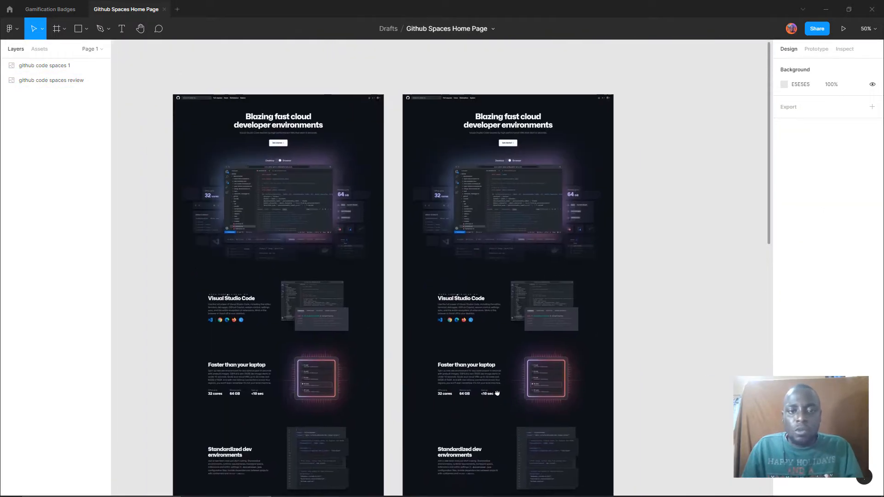
{"action": "scroll", "coordinate": [479, 159], "scroll_direction": "down", "scroll_amount": 1}
{"action": "left_click", "coordinate": [480, 162]}
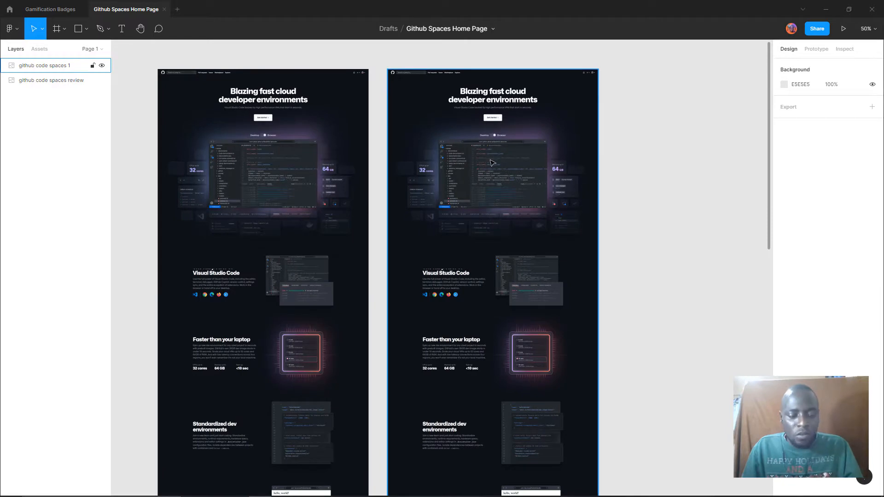
{"action": "left_click_drag", "start_coordinate": [493, 176], "coordinate": [560, 176]}
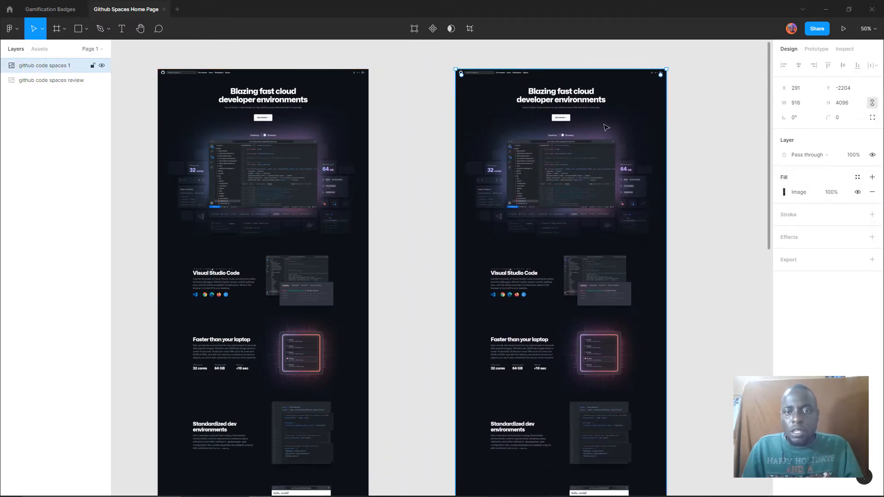
{"action": "key", "text": "Escape"}
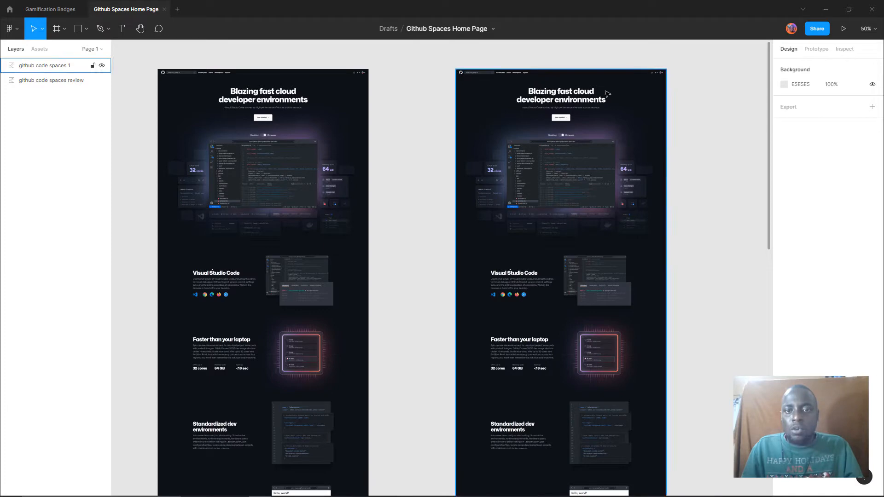
Move the github code spaces 1 image farther right and down, to about X 345, Y -1935
{"action": "key", "text": "shift+0"}
{"action": "left_click", "coordinate": [640, 93]}
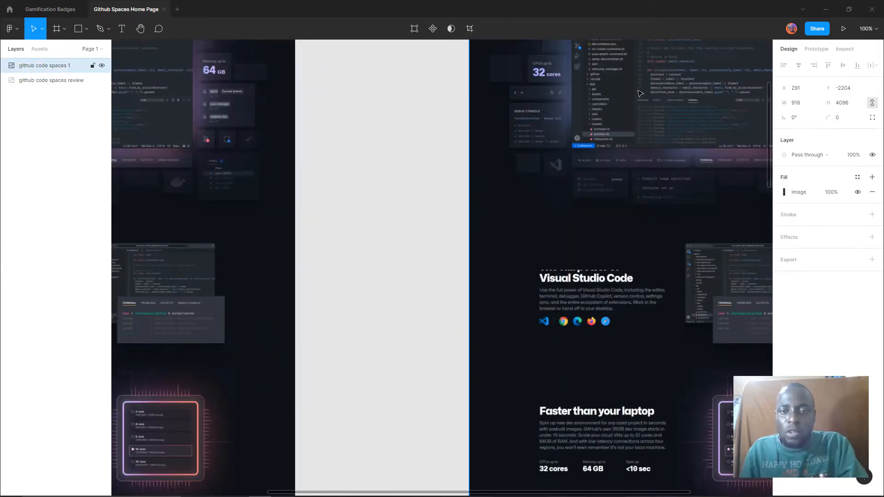
{"action": "left_click_drag", "start_coordinate": [708, 158], "coordinate": [496, 344]}
{"action": "left_click_drag", "start_coordinate": [468, 167], "coordinate": [479, 240]}
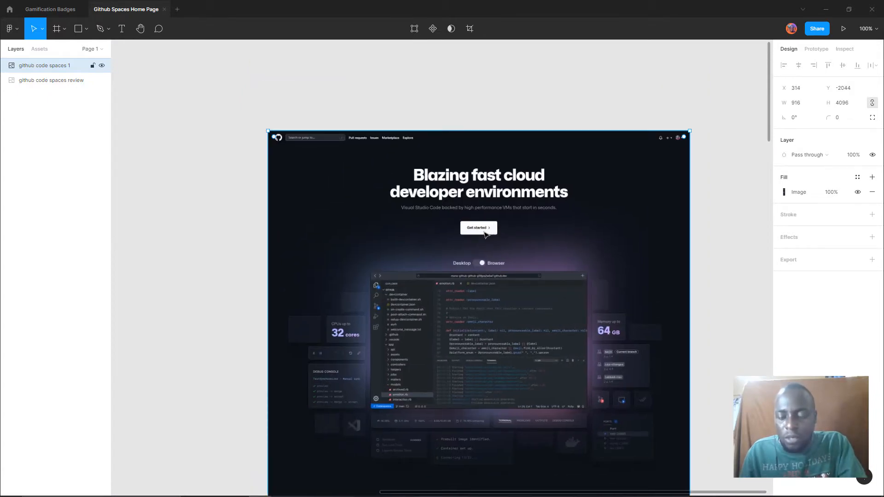
{"action": "key", "text": "plus"}
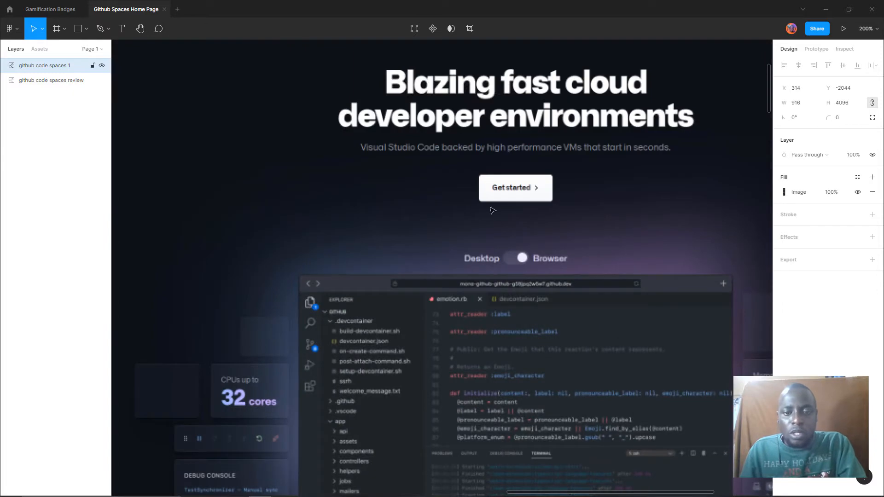
{"action": "left_click_drag", "start_coordinate": [638, 162], "coordinate": [622, 225]}
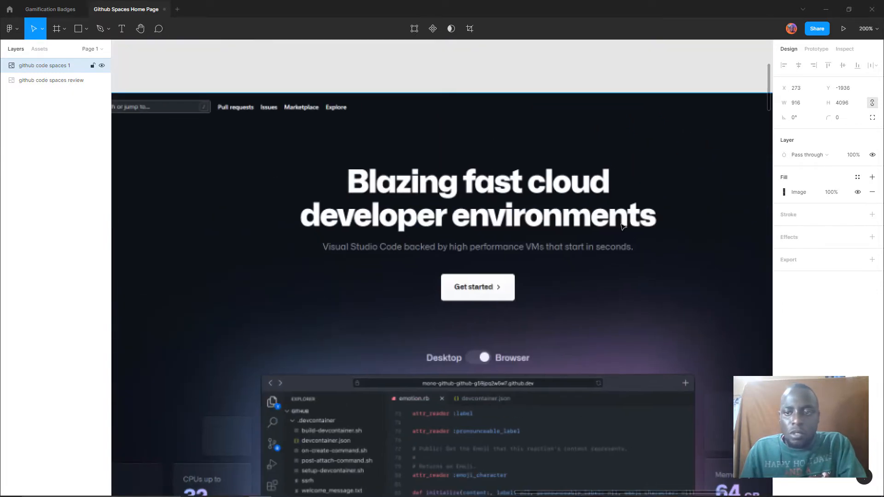
{"action": "left_click_drag", "start_coordinate": [253, 197], "coordinate": [369, 182]}
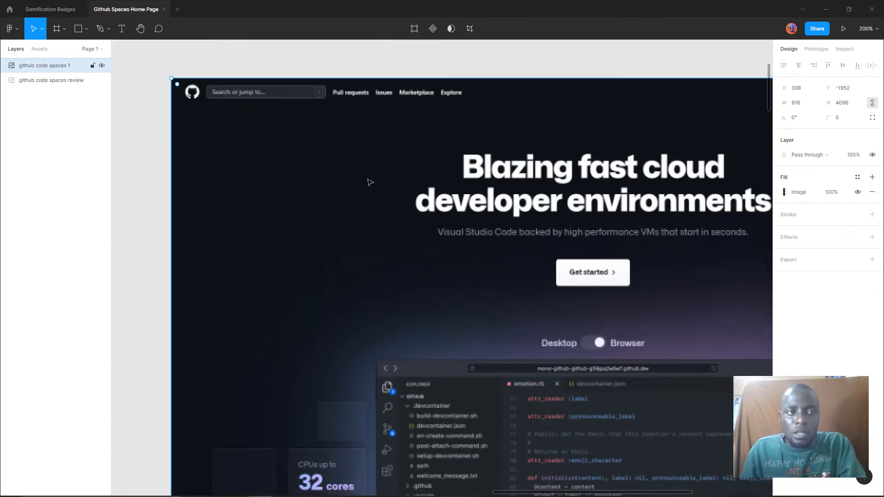
{"action": "left_click_drag", "start_coordinate": [404, 144], "coordinate": [355, 160]}
{"action": "key", "text": "ctrl+minus"}
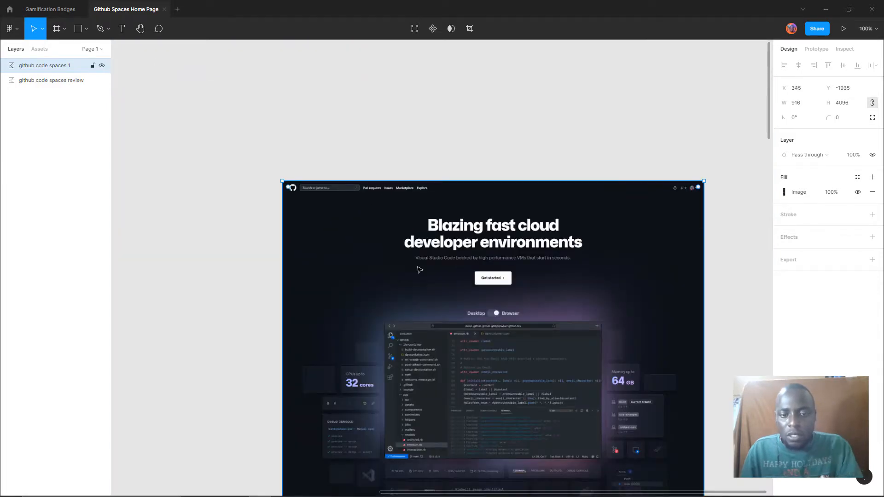
{"action": "scroll", "coordinate": [379, 343], "scroll_direction": "down", "scroll_amount": 1}
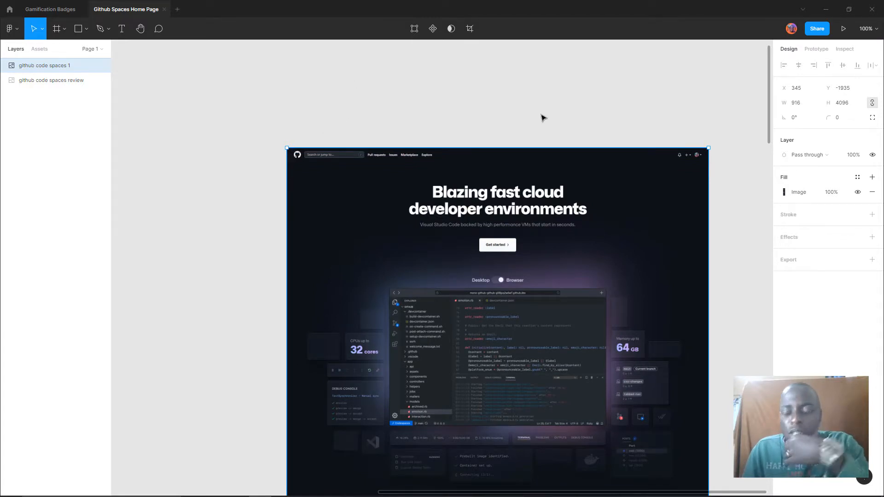
{"action": "scroll", "coordinate": [596, 169], "scroll_direction": "up", "scroll_amount": 3}
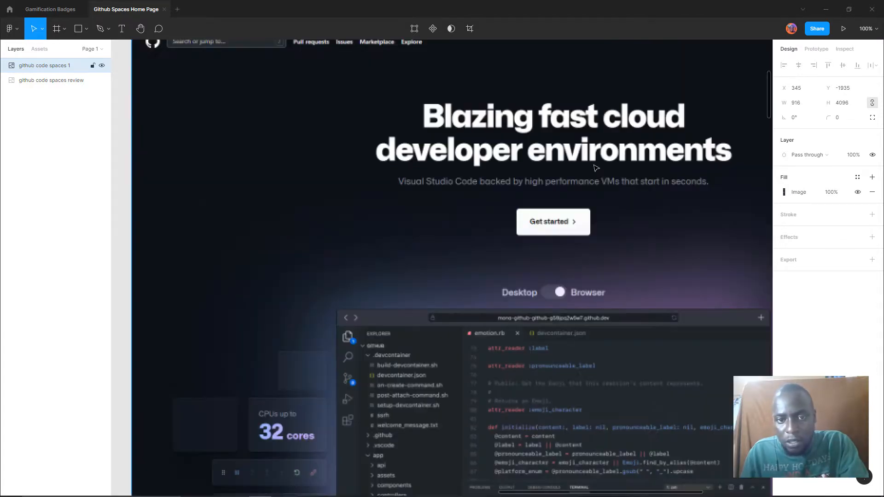
{"action": "key", "text": "shift+0"}
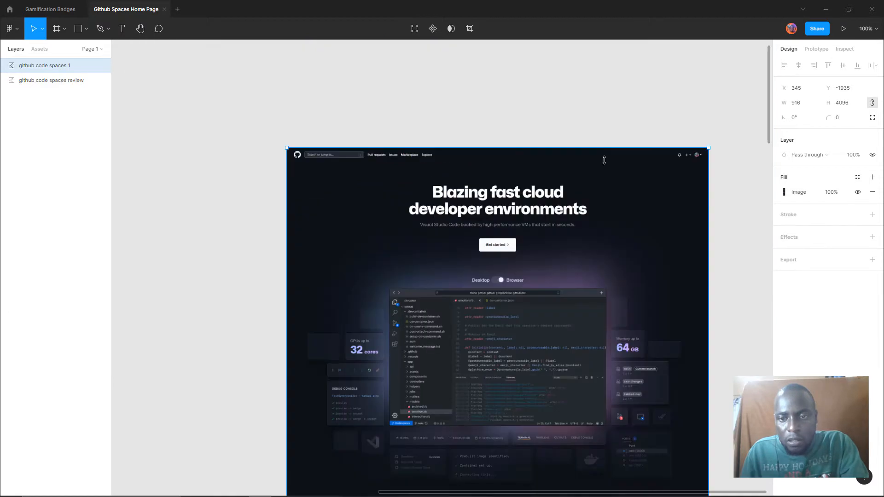
{"action": "right_click", "coordinate": [561, 241]}
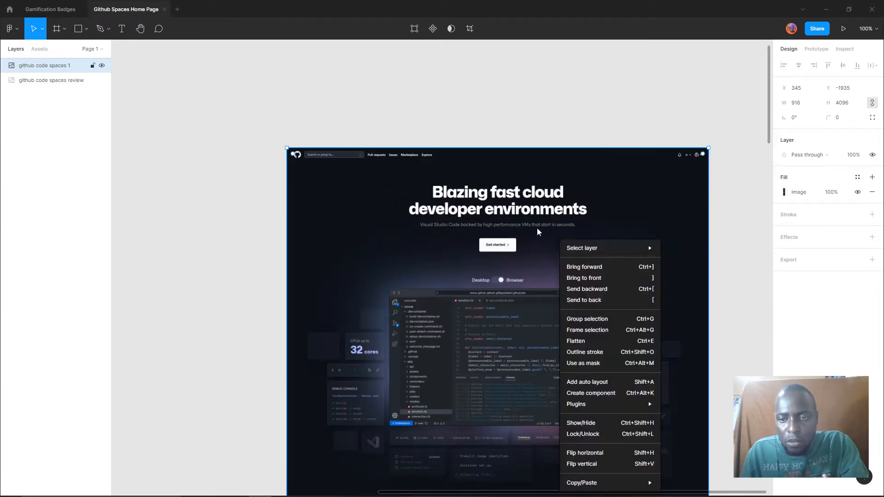
{"action": "left_click", "coordinate": [612, 212]}
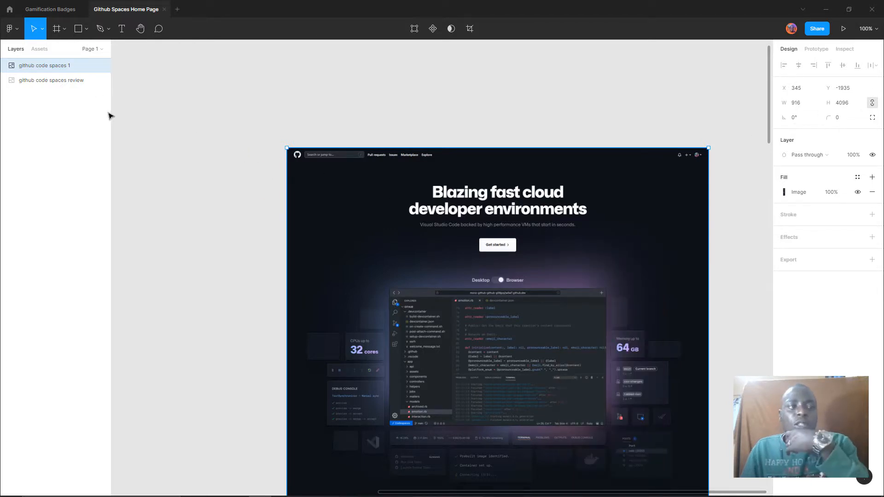
Deselect the image and rename Page 1 as "Code Spaces Home"
{"action": "left_click", "coordinate": [31, 93]}
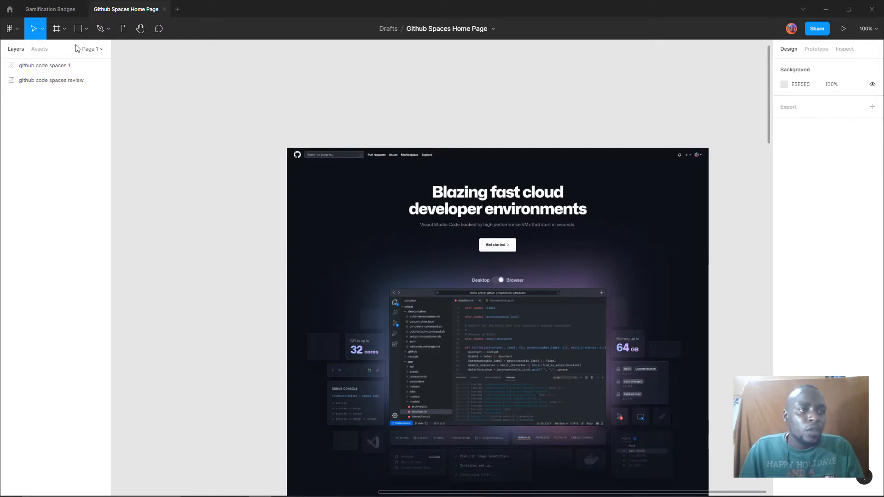
{"action": "left_click", "coordinate": [94, 49]}
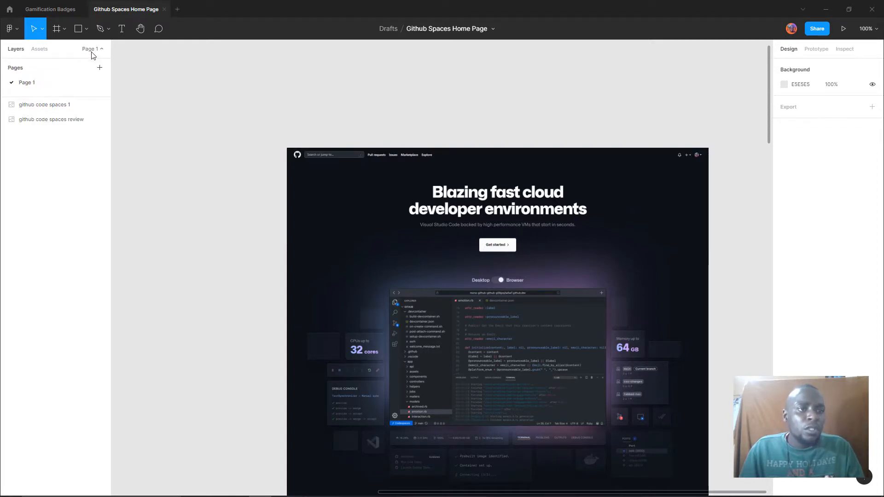
{"action": "double_click", "coordinate": [30, 85]}
{"action": "type", "text": "C"}
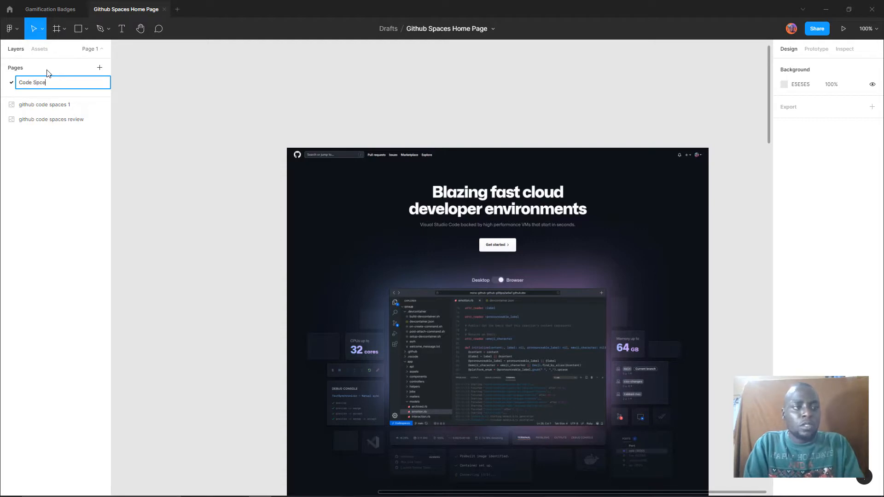
{"action": "type", "text": "ode Spaces "}
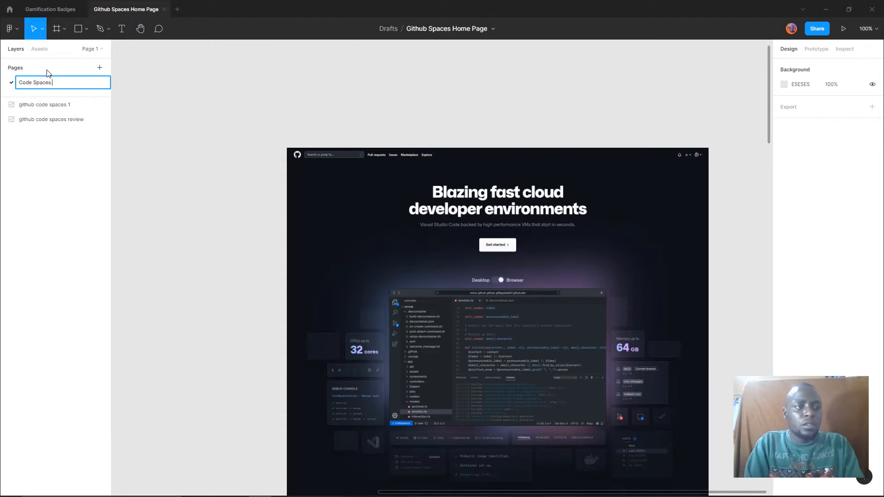
{"action": "type", "text": "Home"}
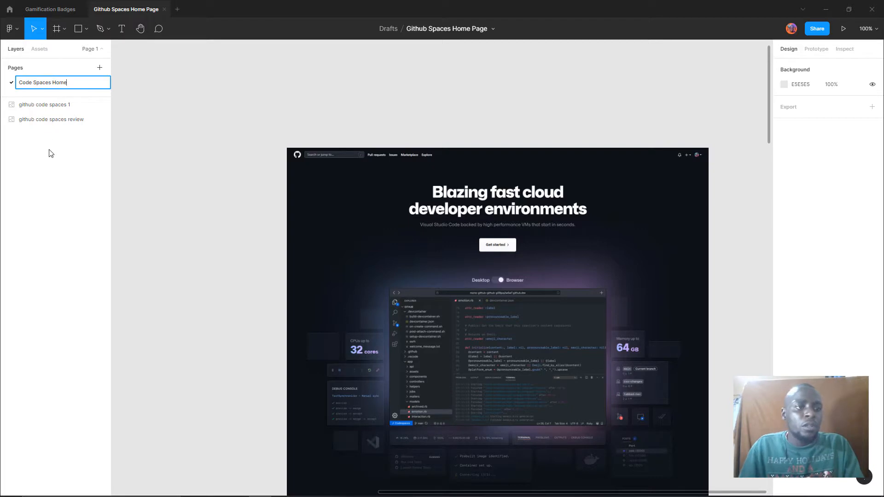
{"action": "key", "text": "Return"}
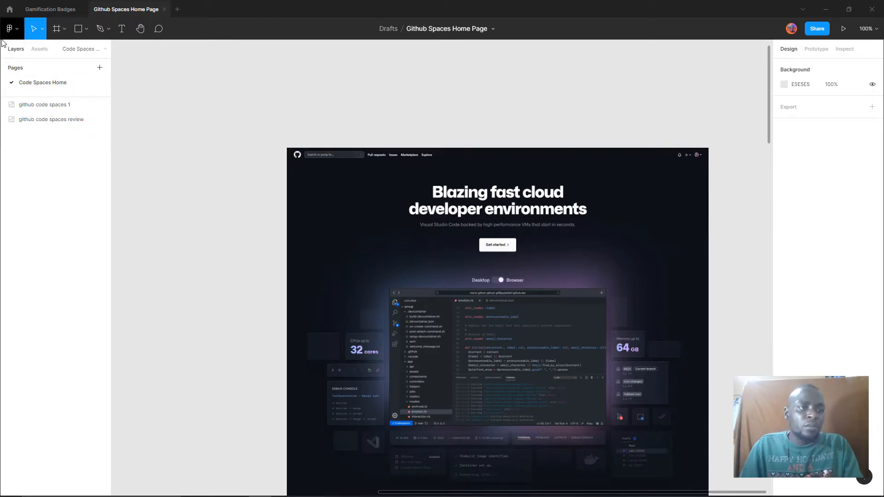
{"action": "left_click", "coordinate": [37, 120]}
{"action": "left_click", "coordinate": [41, 139]}
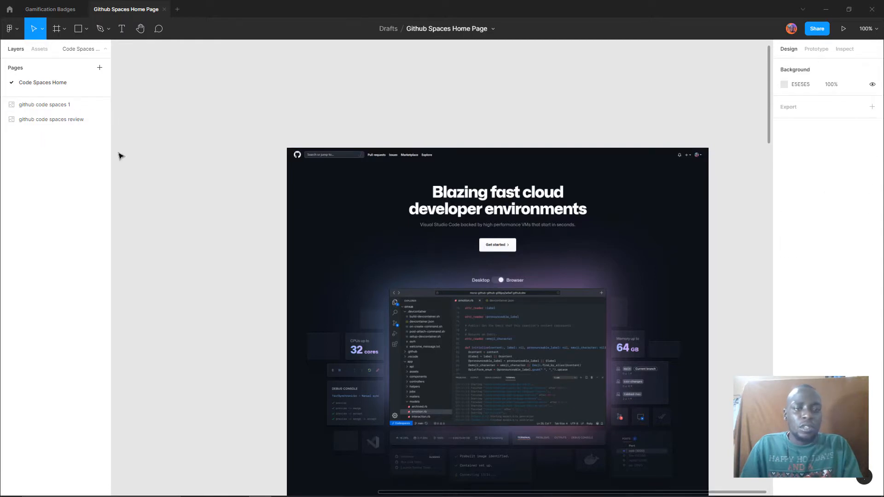
Draw a rectangle over the navigation bar of the github code spaces 1 image and trim its upper edge to make it about 909 by 15
{"action": "left_click", "coordinate": [85, 32]}
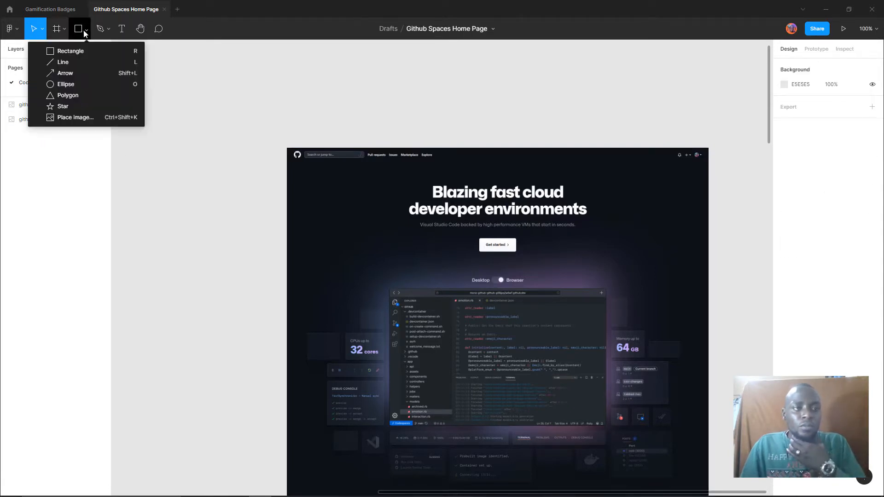
{"action": "left_click", "coordinate": [87, 50]}
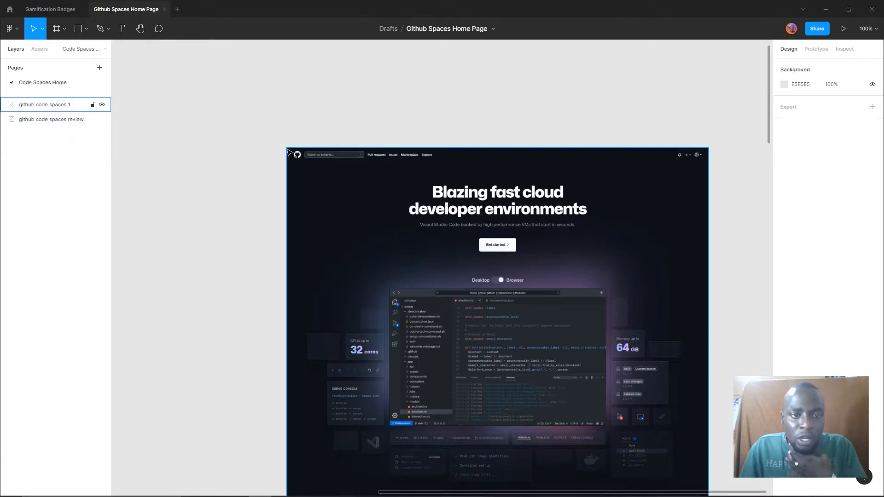
{"action": "left_click", "coordinate": [83, 29]}
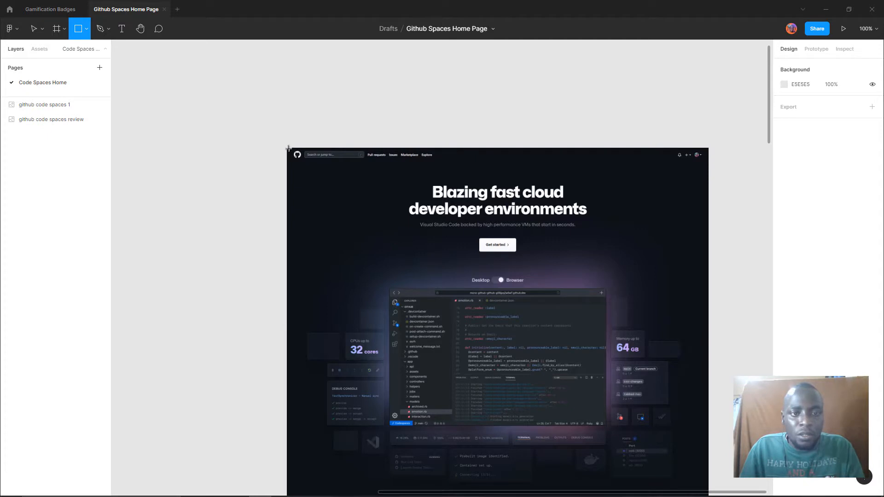
{"action": "left_click_drag", "start_coordinate": [286, 148], "coordinate": [705, 158]}
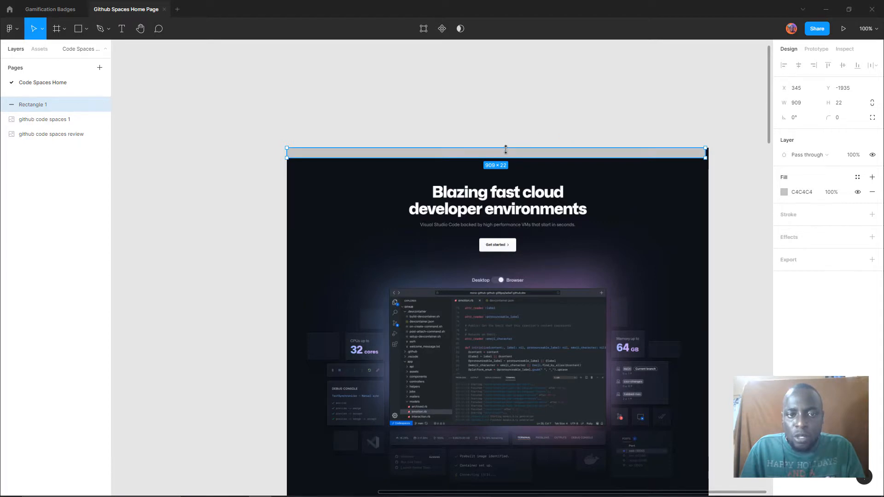
{"action": "left_click_drag", "start_coordinate": [507, 148], "coordinate": [507, 150]}
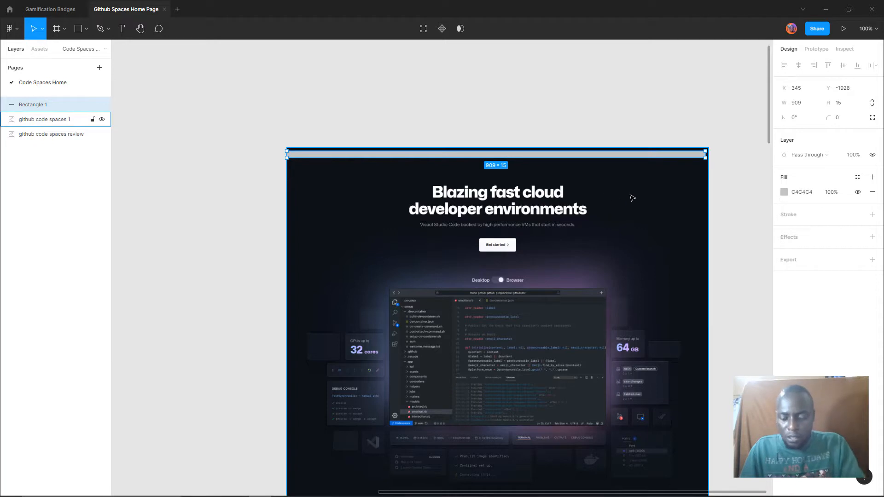
Hide and show the rectangle repeatedly to compare it with the navigation bar underneath, leaving it visible
{"action": "key", "text": "ctrl+plus"}
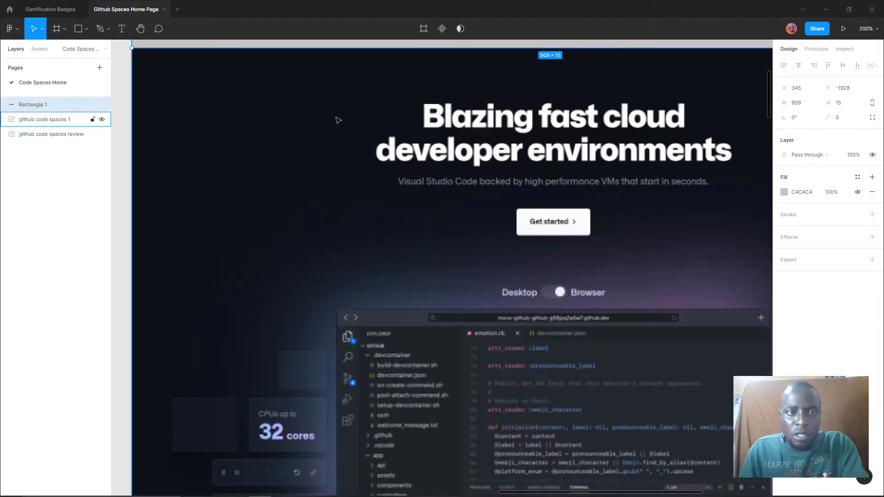
{"action": "scroll", "coordinate": [384, 203], "scroll_direction": "up", "scroll_amount": 5}
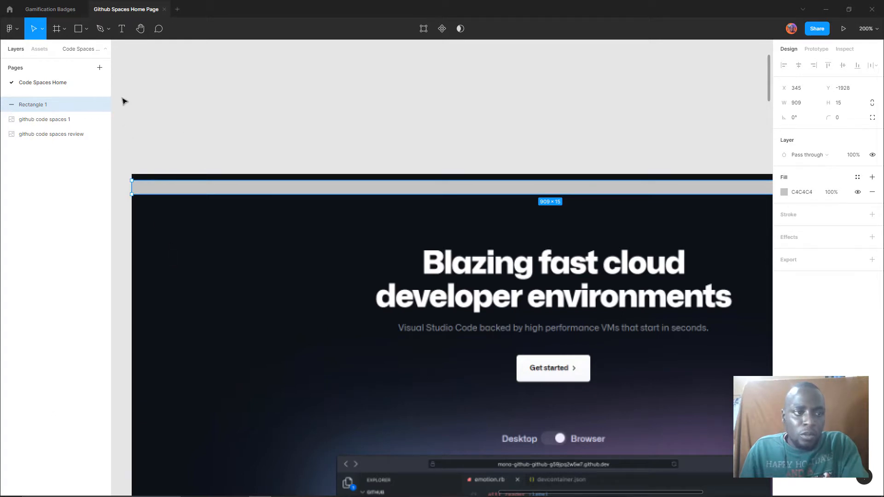
{"action": "left_click", "coordinate": [102, 105]}
{"action": "left_click", "coordinate": [104, 106]}
{"action": "left_click", "coordinate": [105, 106]}
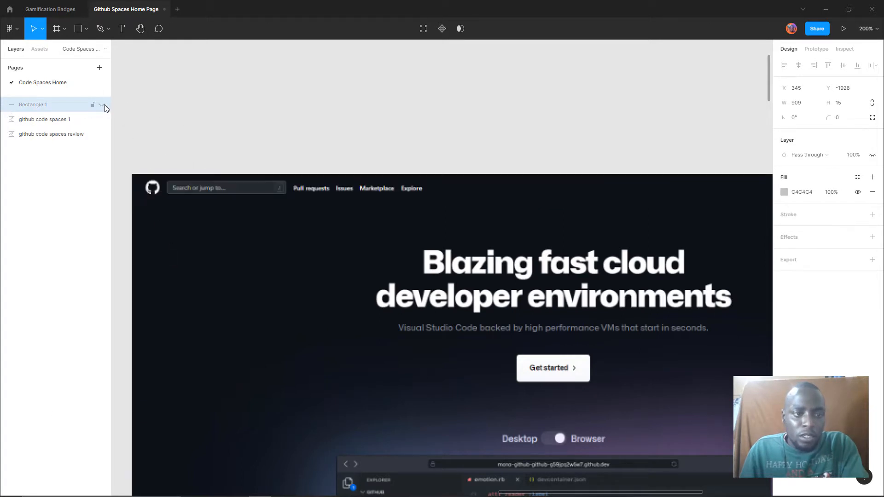
{"action": "left_click", "coordinate": [105, 105]}
{"action": "left_click", "coordinate": [105, 105]}
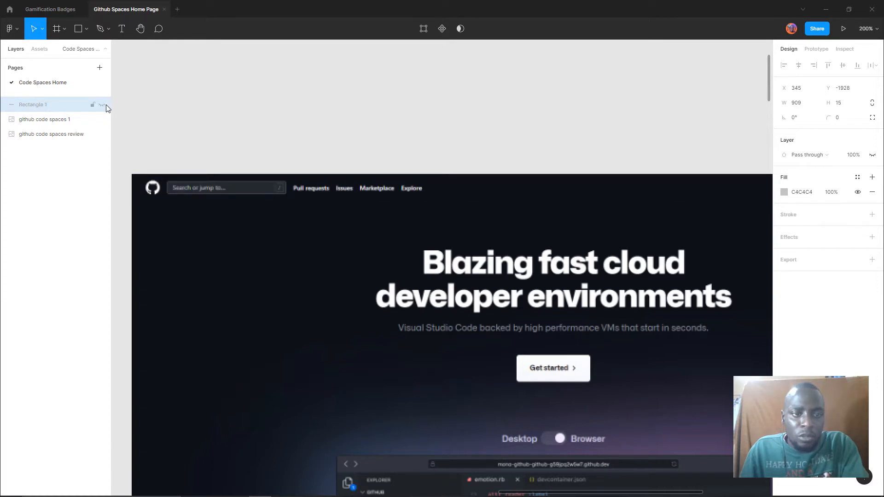
{"action": "left_click", "coordinate": [103, 107]}
{"action": "left_click", "coordinate": [103, 108]}
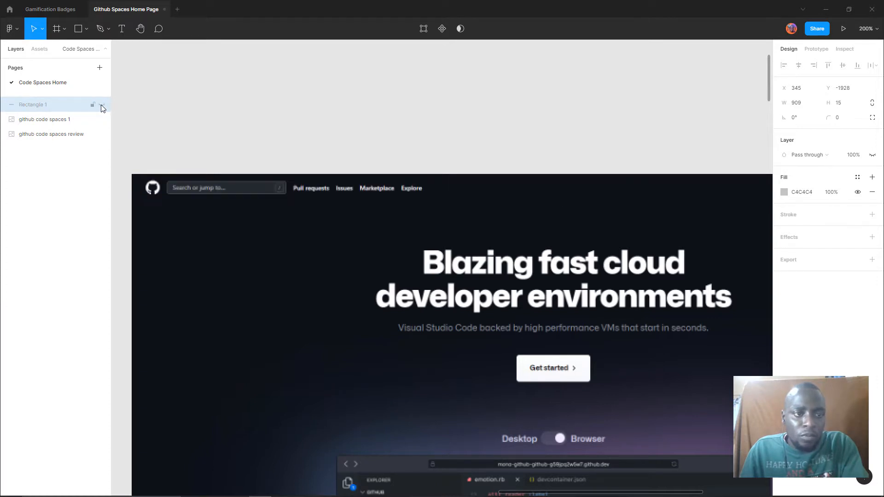
{"action": "left_click", "coordinate": [104, 109]}
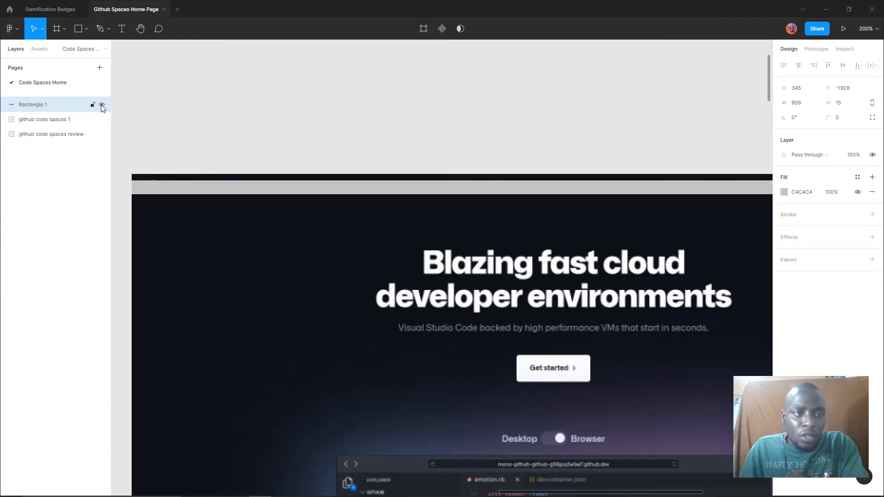
Change the rectangle's solid fill to a light pink, about EDCEE3
{"action": "left_click", "coordinate": [784, 193]}
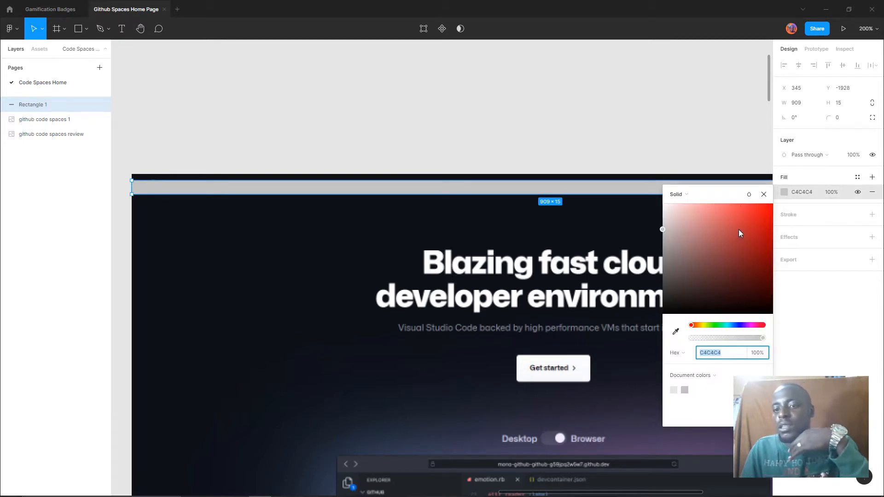
{"action": "left_click", "coordinate": [732, 326]}
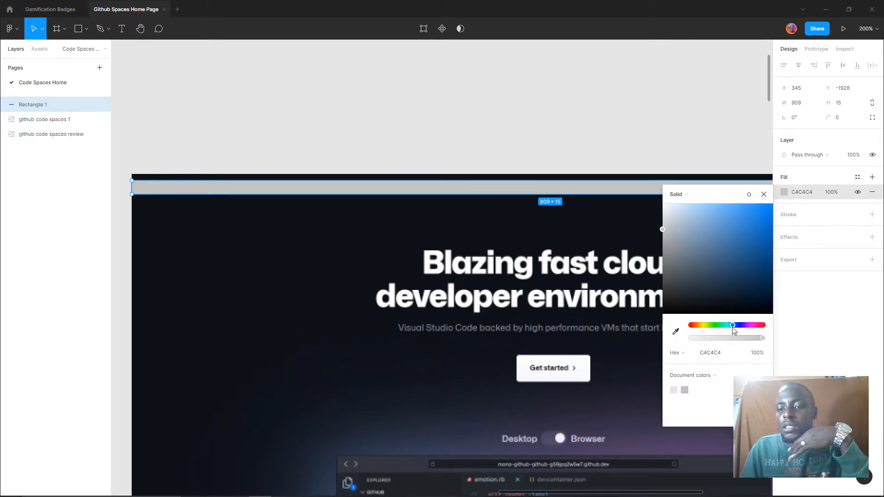
{"action": "left_click_drag", "start_coordinate": [733, 329], "coordinate": [752, 334]}
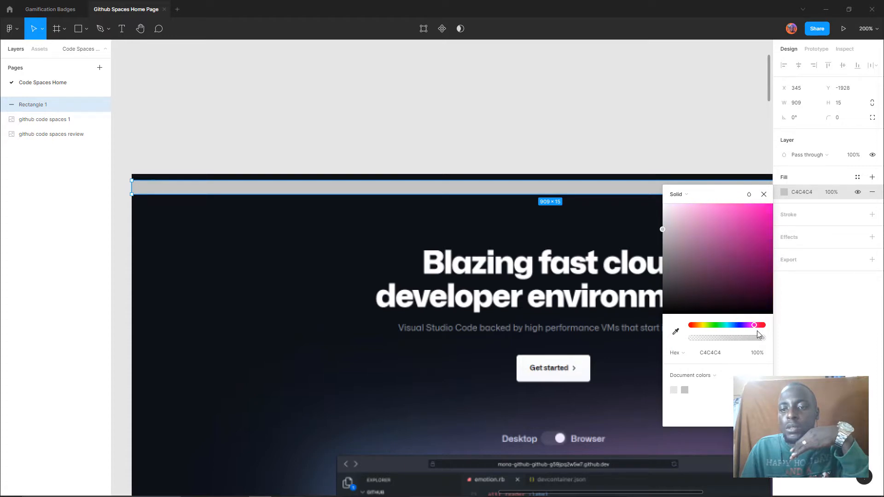
{"action": "left_click", "coordinate": [731, 217]}
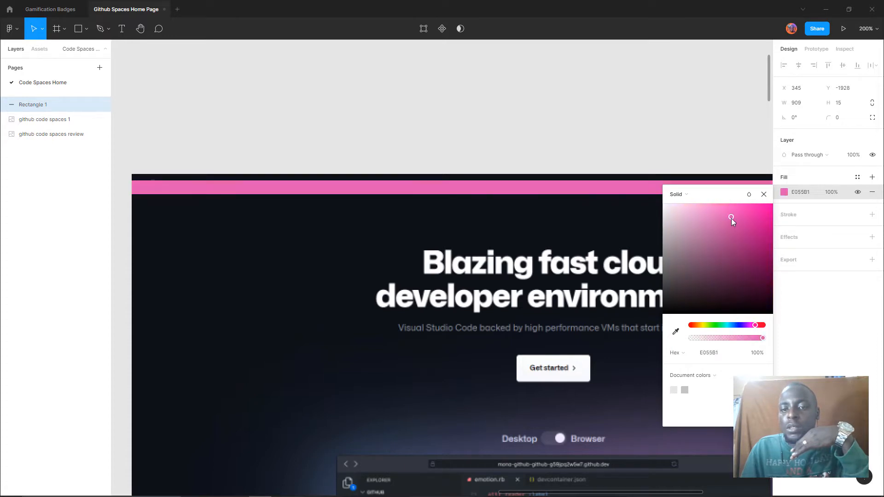
{"action": "left_click_drag", "start_coordinate": [738, 215], "coordinate": [676, 214]}
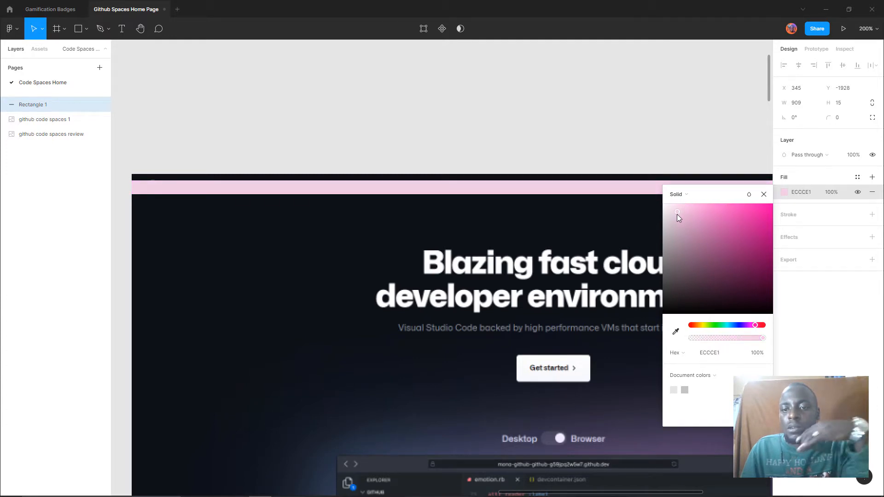
{"action": "left_click", "coordinate": [764, 194]}
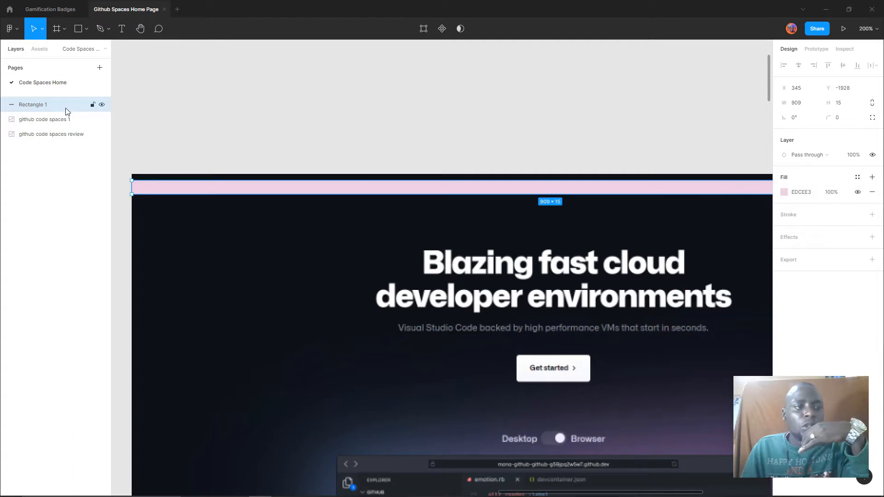
Rename the Rectangle 1 layer as "Nav Menu Area" and deselect it
{"action": "double_click", "coordinate": [31, 105]}
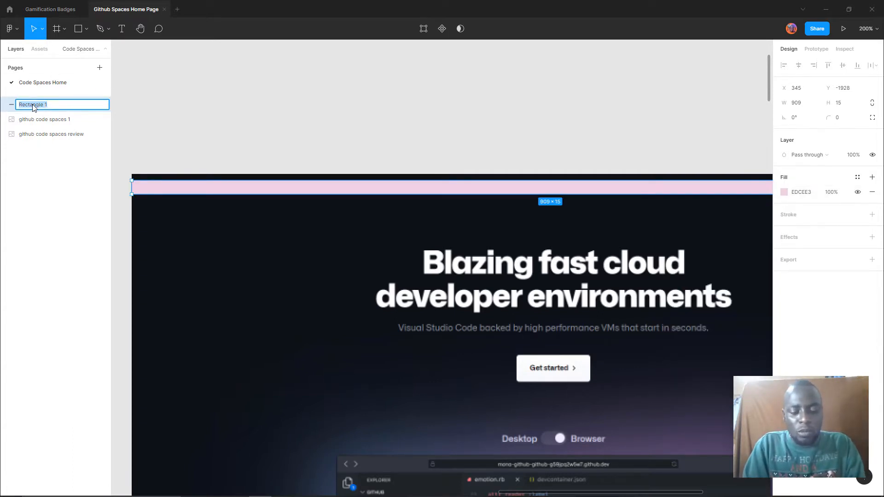
{"action": "type", "text": "Nav Menu Area"}
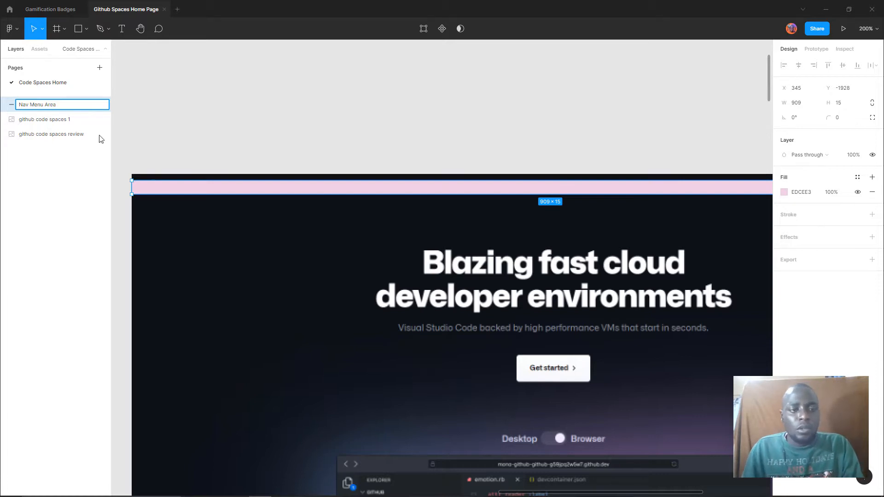
{"action": "left_click", "coordinate": [30, 274]}
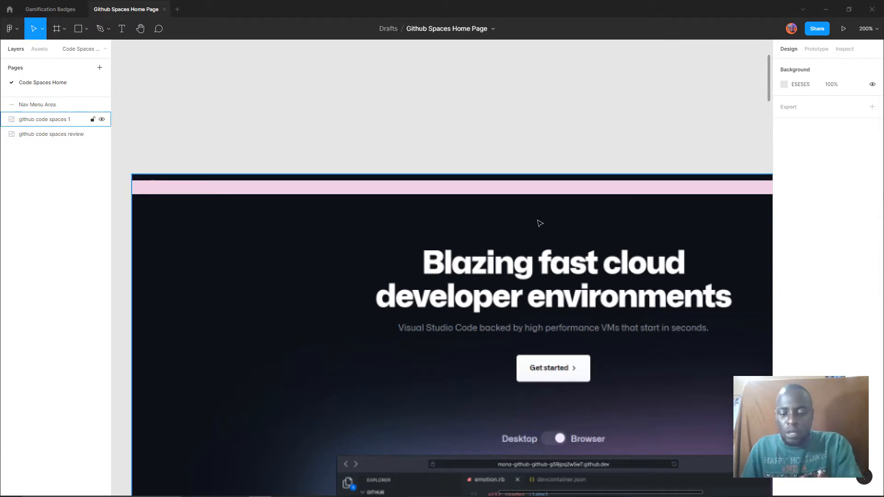
Look through the sections of the github code spaces 1 image from header to footer direction at 100% zoom
{"action": "key", "text": "shift+0"}
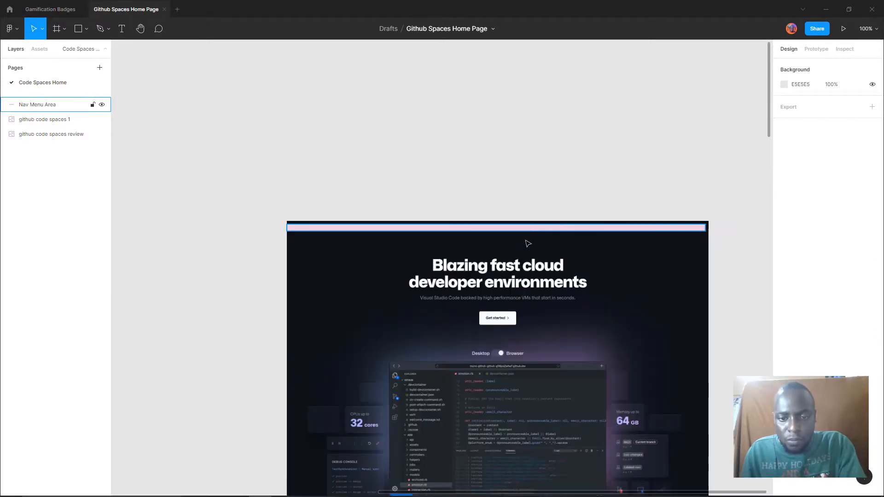
{"action": "scroll", "coordinate": [528, 115], "scroll_direction": "down", "scroll_amount": 3}
{"action": "left_click_drag", "start_coordinate": [528, 115], "coordinate": [452, 134]}
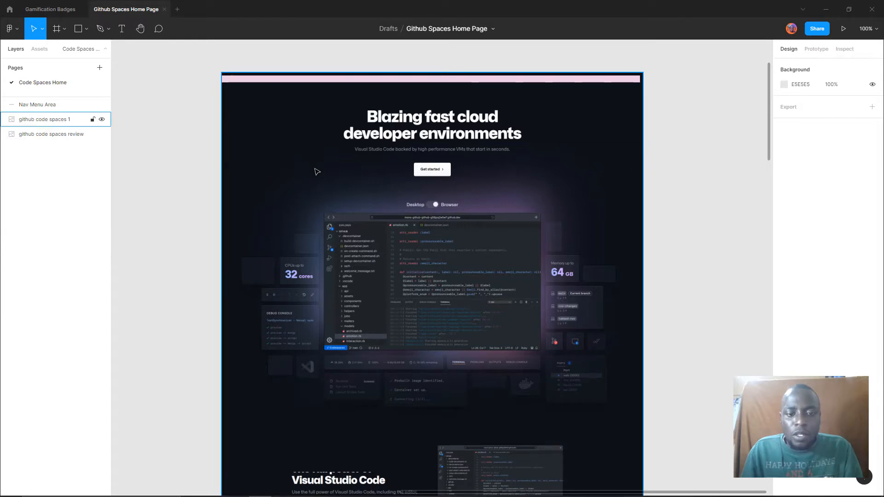
{"action": "scroll", "coordinate": [317, 172], "scroll_direction": "down", "scroll_amount": 10}
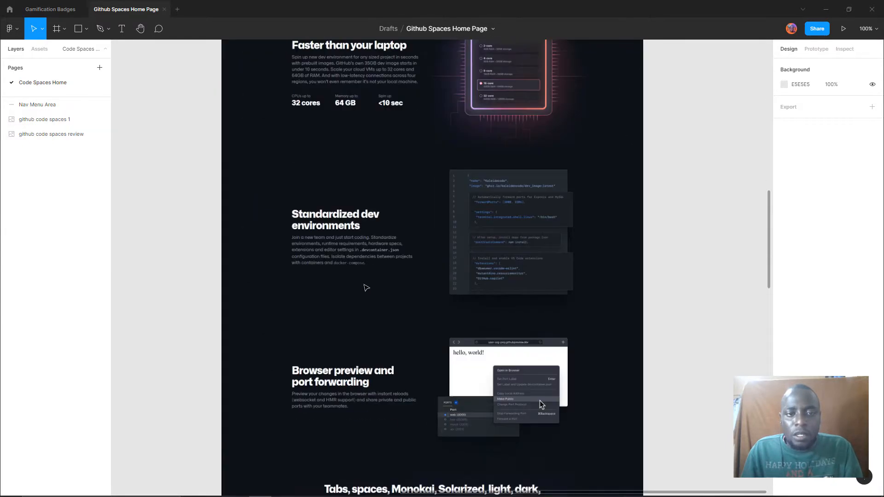
{"action": "scroll", "coordinate": [367, 287], "scroll_direction": "up", "scroll_amount": 5}
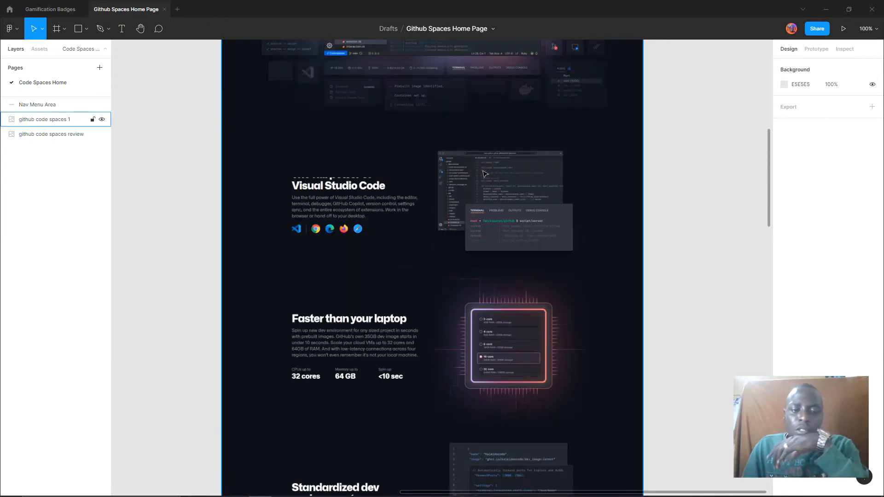
{"action": "scroll", "coordinate": [490, 185], "scroll_direction": "up", "scroll_amount": 7}
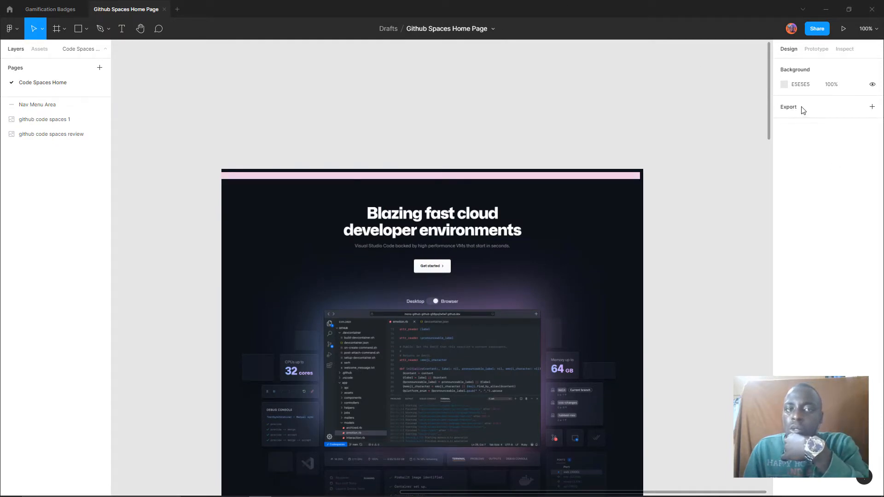
Switch to the Brave browser and search Google for "toggle on grids figma"
{"action": "mouse_move", "coordinate": [260, 496]}
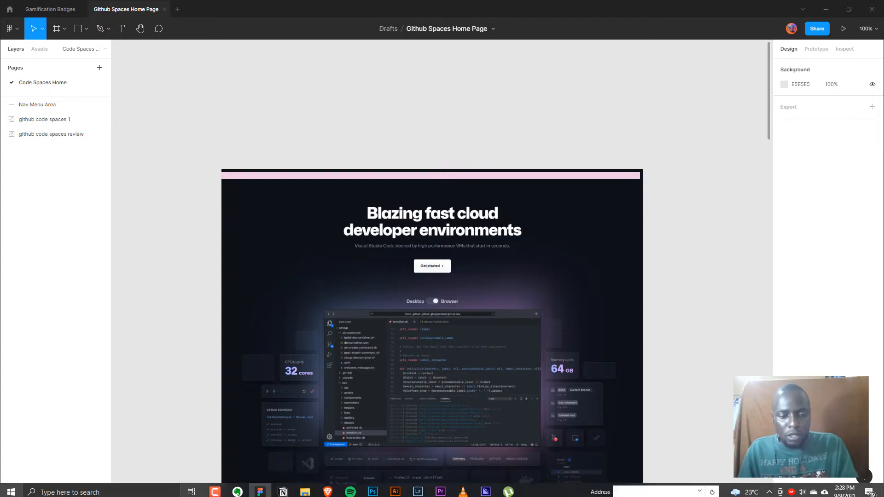
{"action": "mouse_move", "coordinate": [318, 494]}
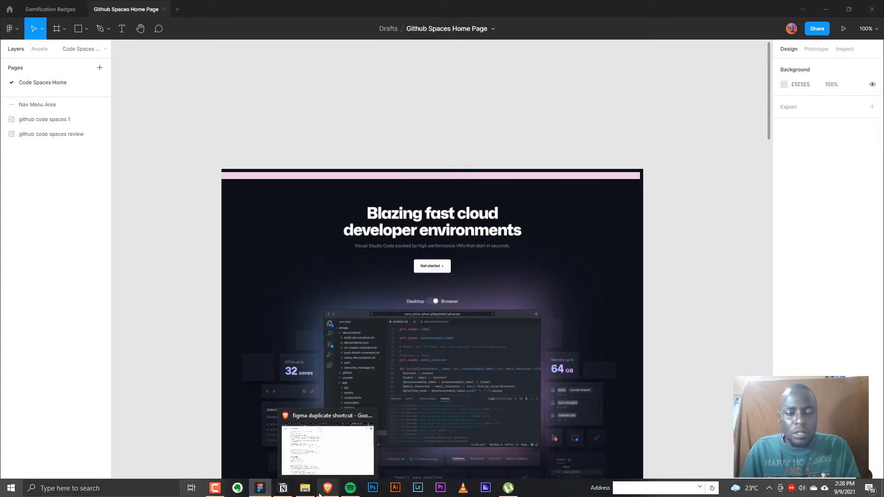
{"action": "left_click", "coordinate": [318, 494]}
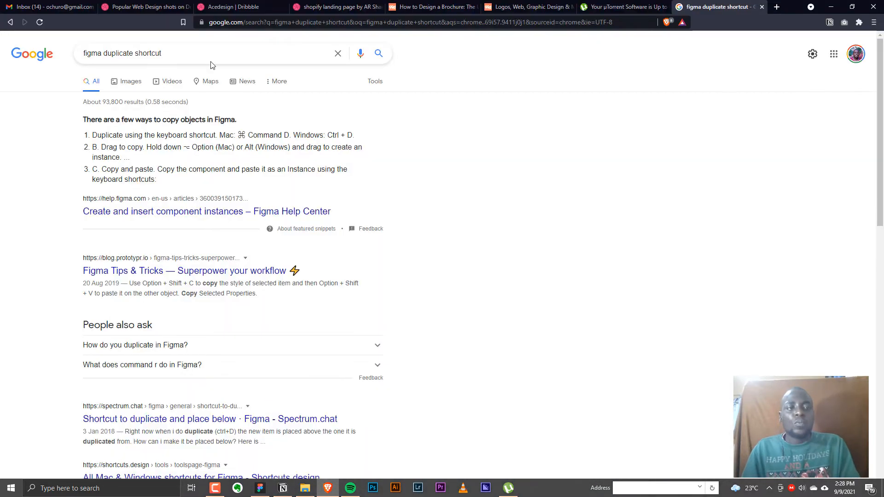
{"action": "triple_click", "coordinate": [188, 55]}
{"action": "type", "text": "tog"}
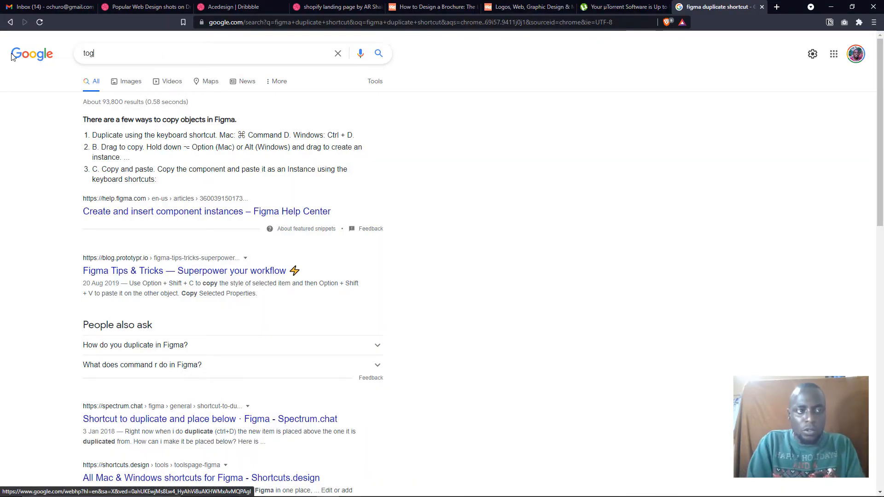
{"action": "type", "text": "gle on"}
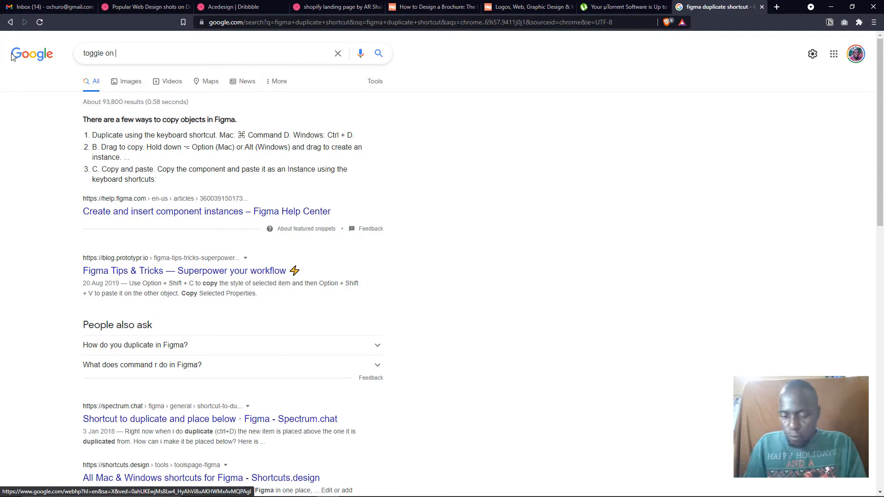
{"action": "type", "text": "grids"}
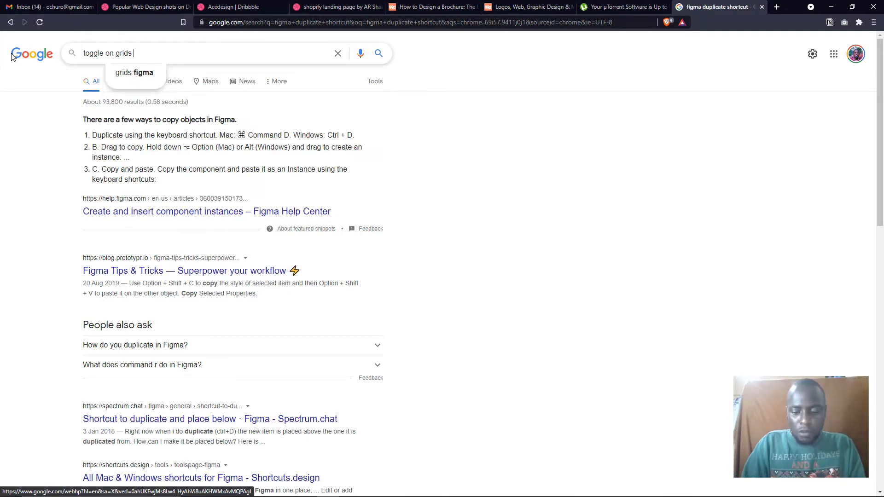
{"action": "key", "text": "Down"}
{"action": "key", "text": "Return"}
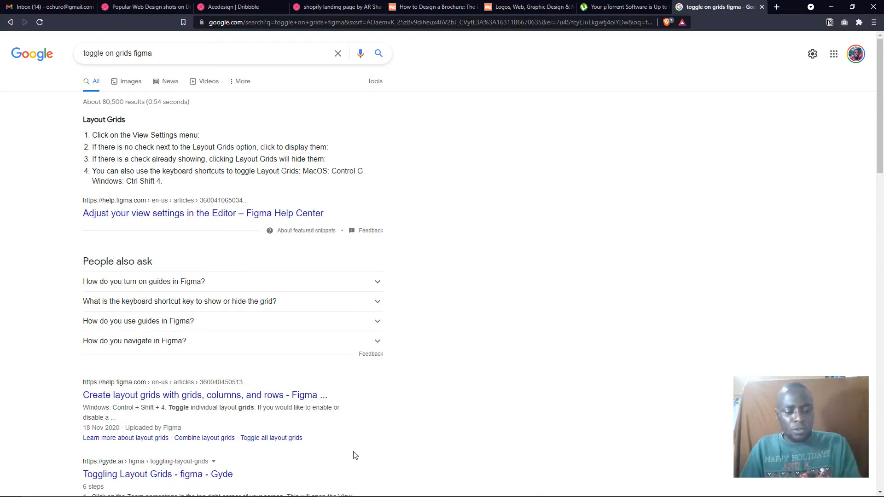
Return to Figma and turn on the display of layout grids
{"action": "key", "text": "alt+Tab"}
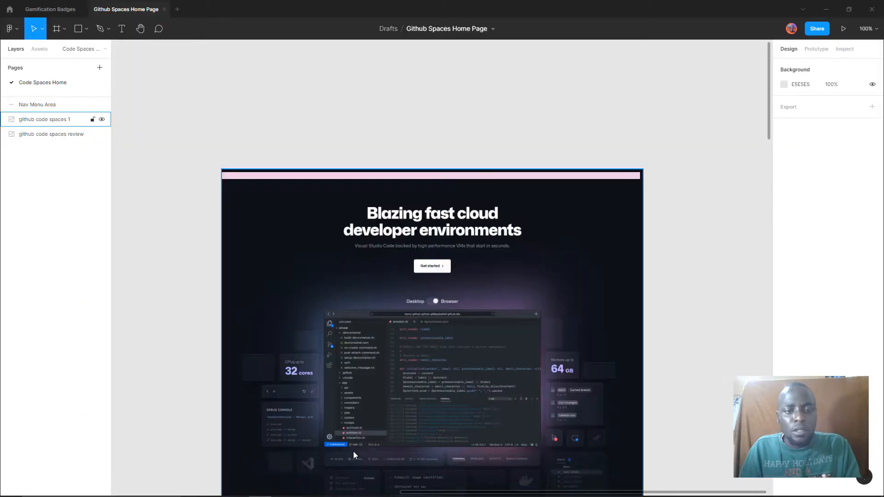
{"action": "scroll", "coordinate": [428, 299], "scroll_direction": "down", "scroll_amount": 4}
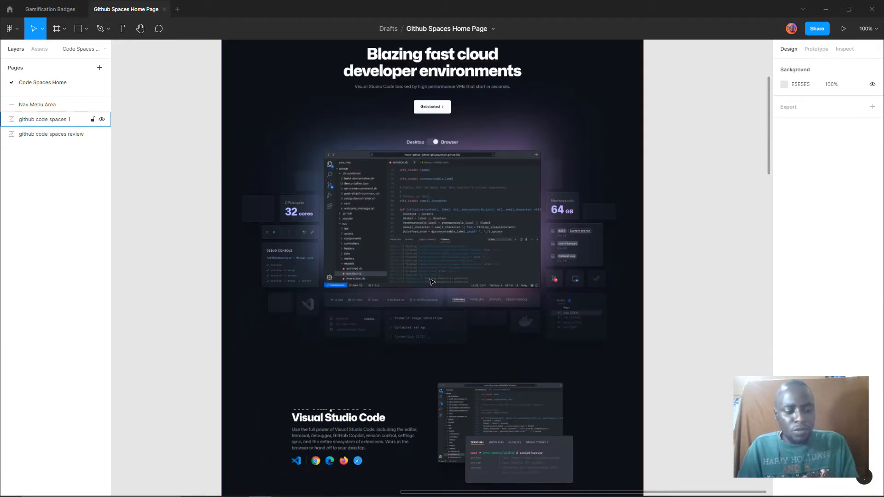
{"action": "key", "text": "ctrl+shift+4"}
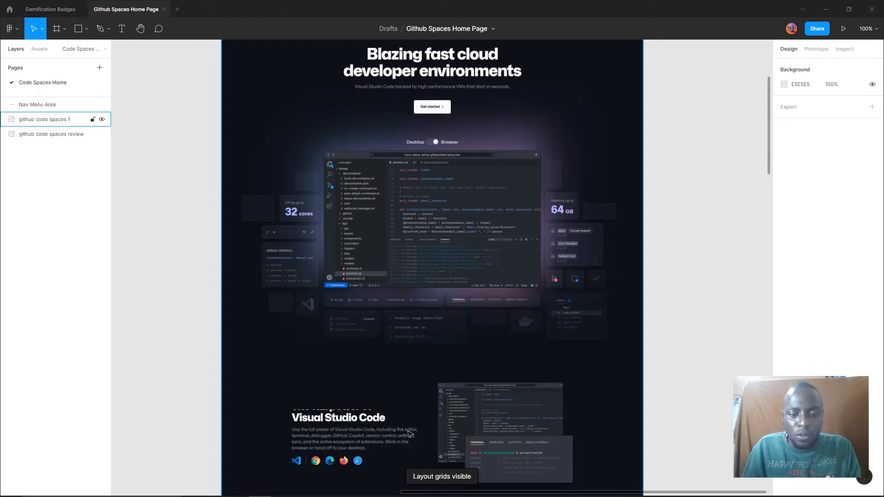
{"action": "scroll", "coordinate": [478, 359], "scroll_direction": "up", "scroll_amount": 7}
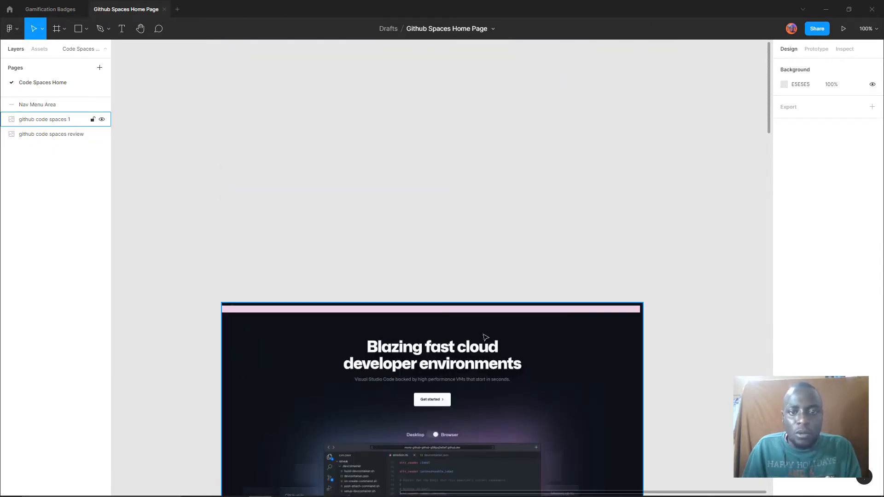
Lock the github code spaces 1 image and move the Nav Menu Area layer below github code spaces review in the layer order
{"action": "scroll", "coordinate": [494, 359], "scroll_direction": "down", "scroll_amount": 4}
{"action": "key", "text": "ctrl+minus"}
{"action": "key", "text": "ctrl+minus"}
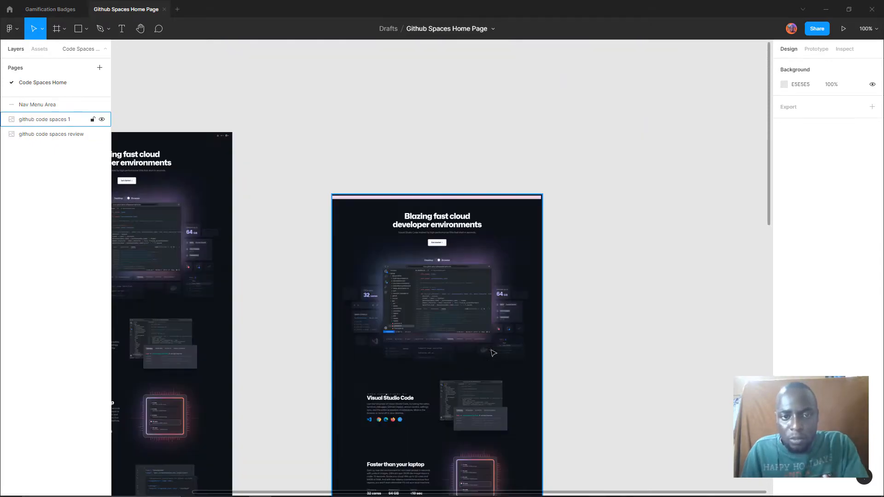
{"action": "mouse_move", "coordinate": [463, 361]}
{"action": "left_mouse_down"}
{"action": "mouse_move", "coordinate": [465, 332]}
{"action": "mouse_move", "coordinate": [465, 361]}
{"action": "left_mouse_up"}
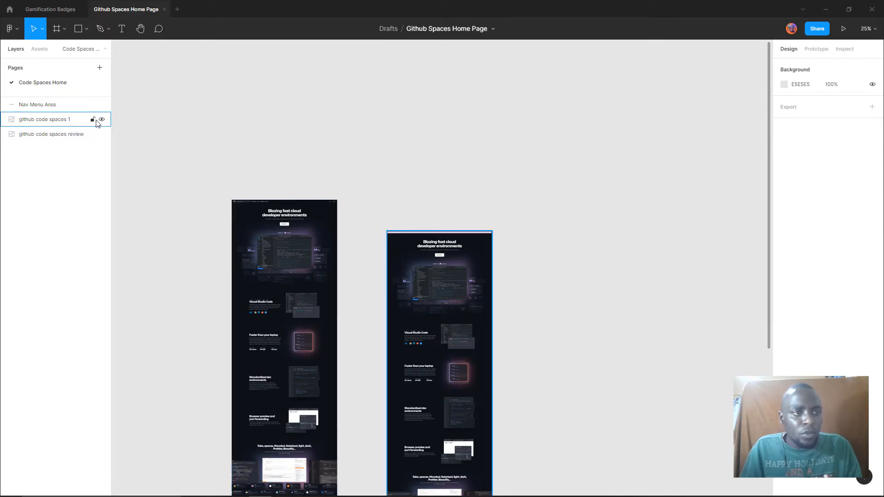
{"action": "left_click", "coordinate": [92, 120]}
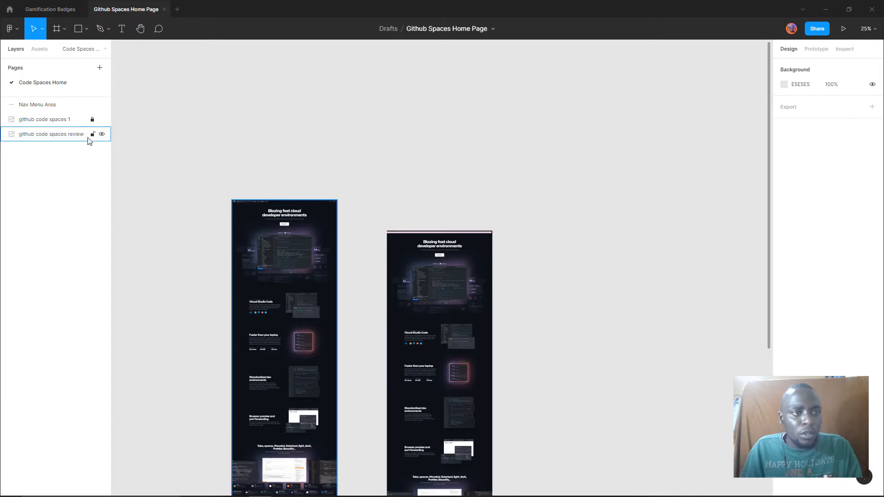
{"action": "left_click_drag", "start_coordinate": [59, 107], "coordinate": [39, 145]}
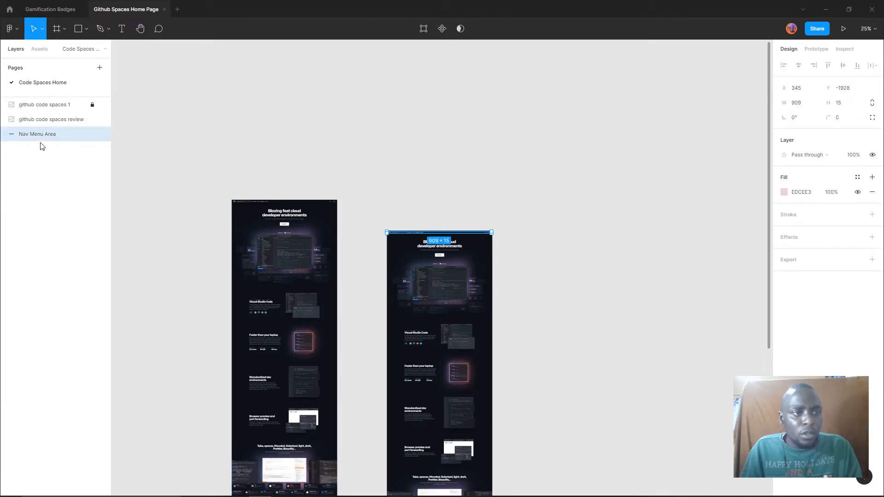
Try to move the github code spaces review image and Nav Menu Area up together, and undo the move
{"action": "left_click", "coordinate": [48, 120], "text": "shift"}
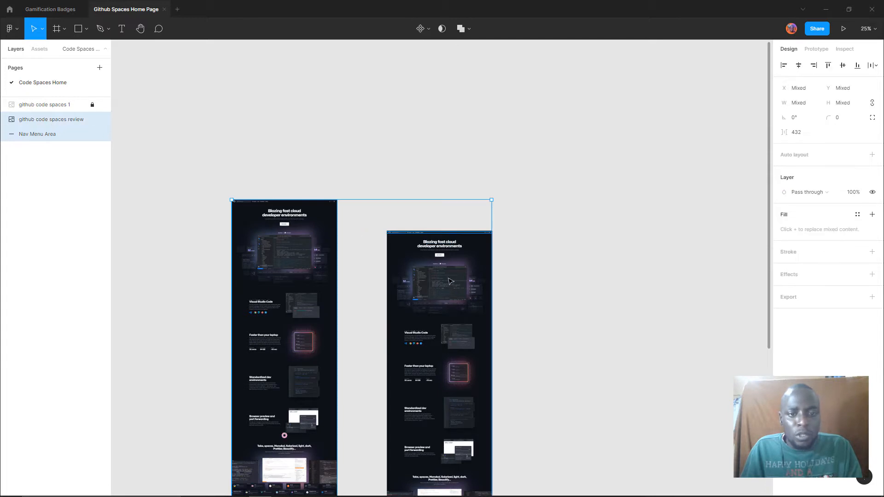
{"action": "left_click_drag", "start_coordinate": [447, 294], "coordinate": [449, 266]}
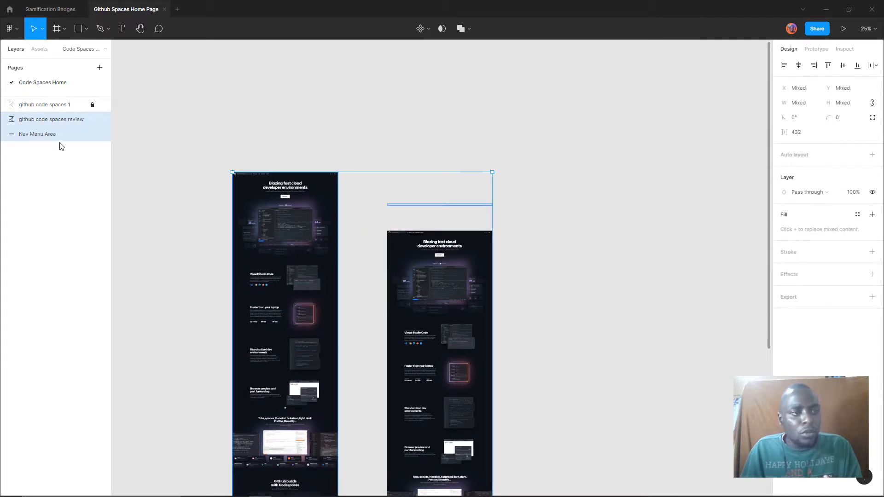
{"action": "key", "text": "ctrl+z"}
Try to move the github code spaces 1 image and Nav Menu Area up together, and undo the move and the image's unlocking
{"action": "left_click", "coordinate": [50, 105]}
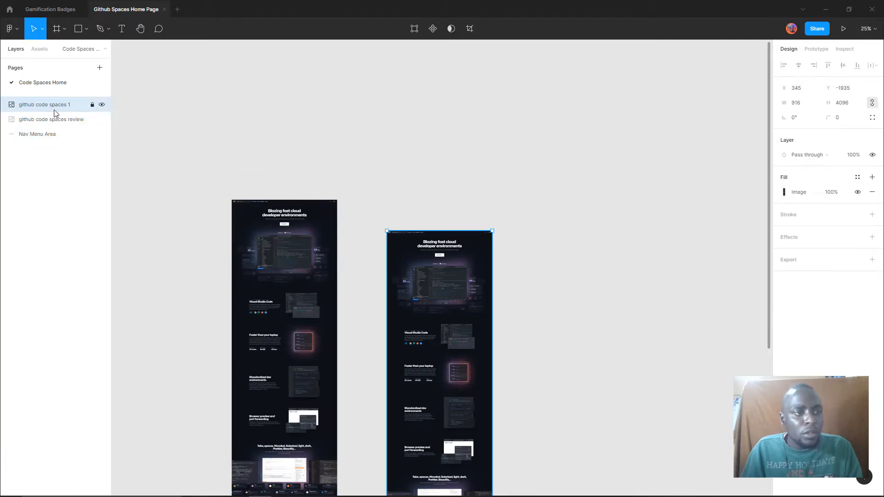
{"action": "left_click", "coordinate": [101, 104]}
{"action": "left_click", "coordinate": [101, 104]}
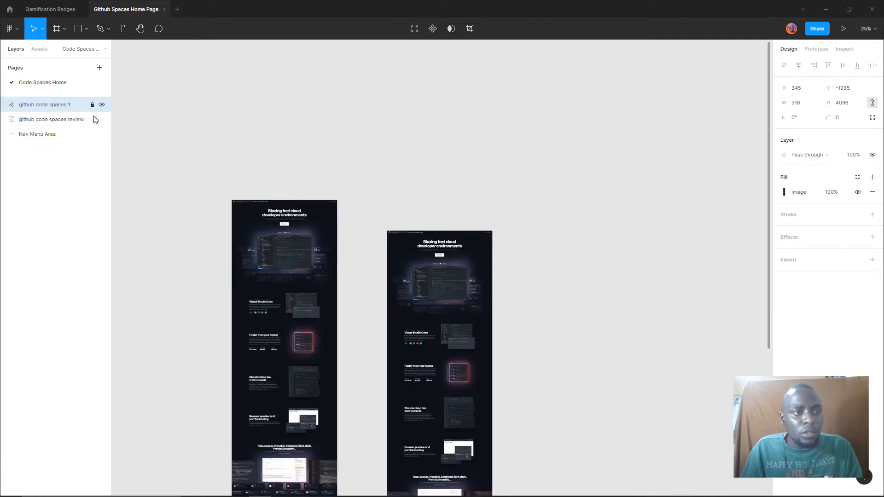
{"action": "left_click", "coordinate": [54, 134], "text": "shift"}
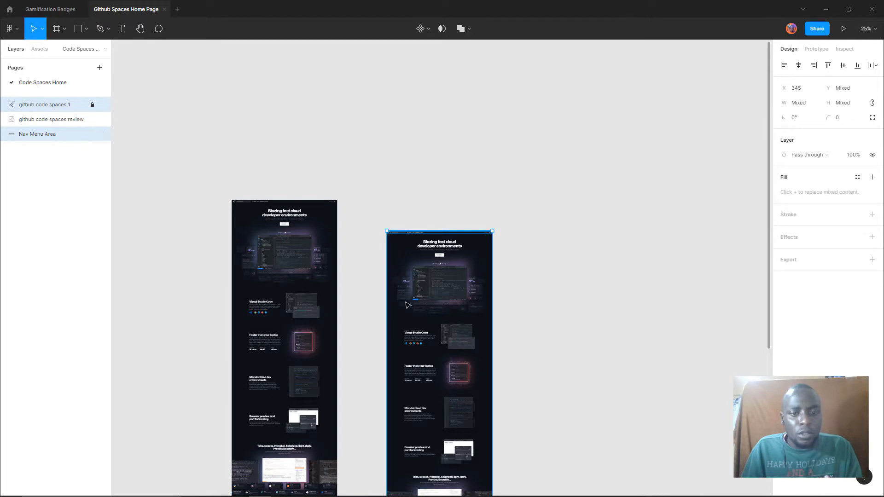
{"action": "left_click_drag", "start_coordinate": [436, 324], "coordinate": [439, 298]}
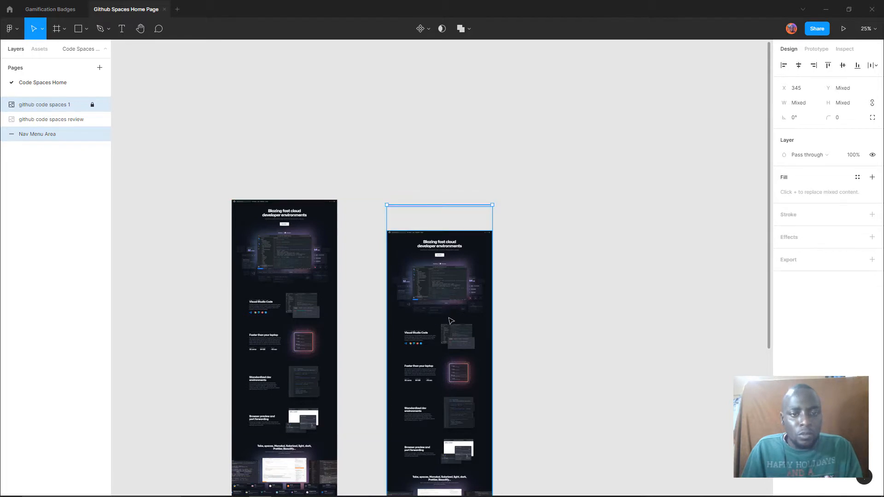
{"action": "left_click", "coordinate": [526, 310]}
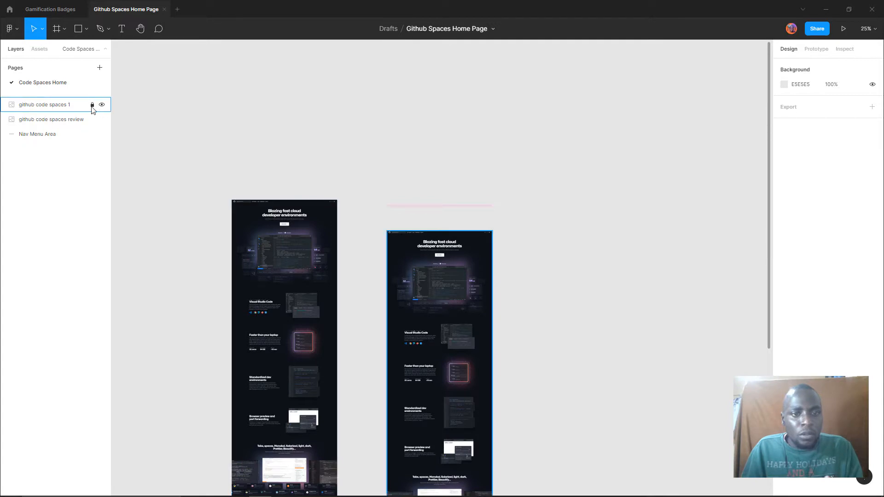
{"action": "left_click", "coordinate": [92, 106]}
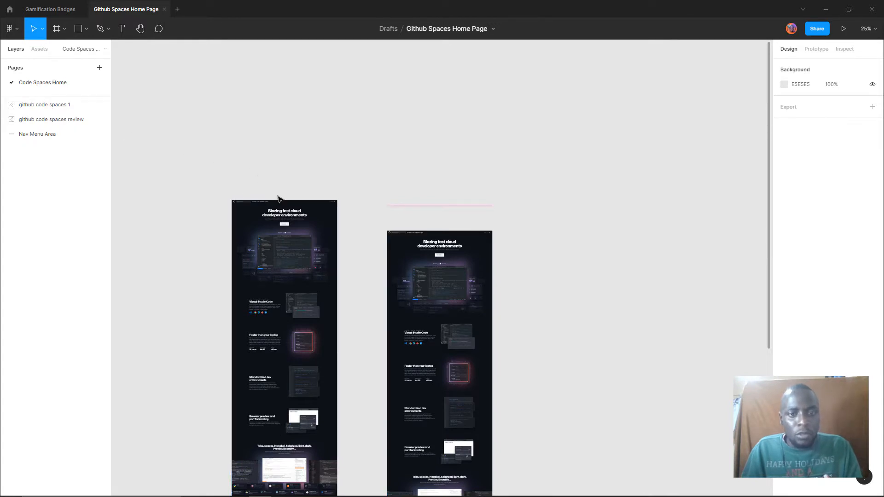
{"action": "key", "text": "ctrl+z"}
{"action": "key", "text": "ctrl+z"}
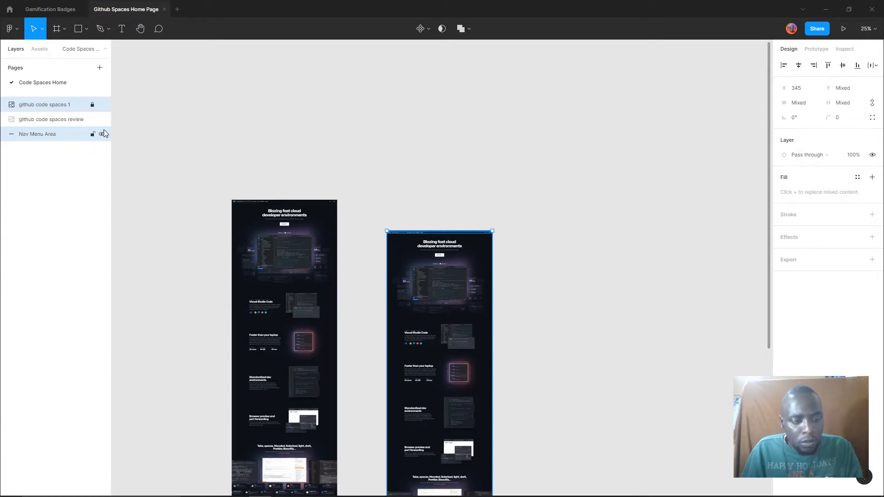
Remove Nav Menu Area from the selection and hide and show it to check its visibility
{"action": "left_click", "coordinate": [104, 131], "text": "ctrl"}
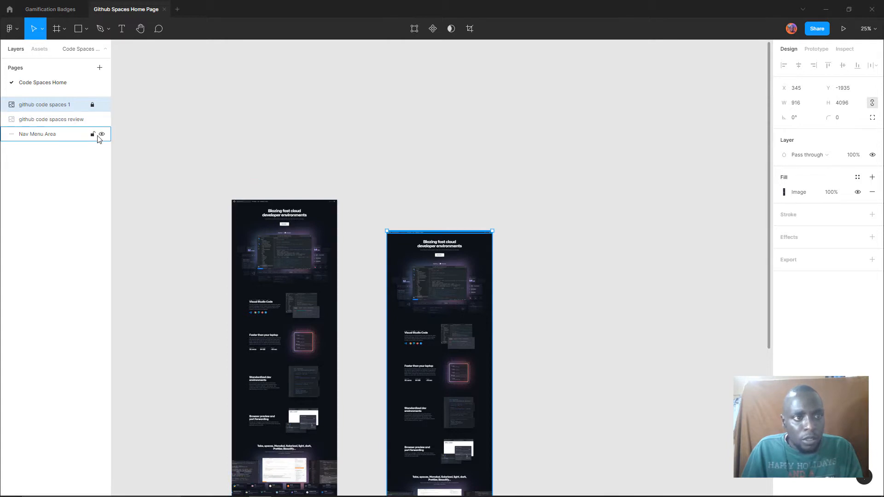
{"action": "left_click", "coordinate": [102, 135]}
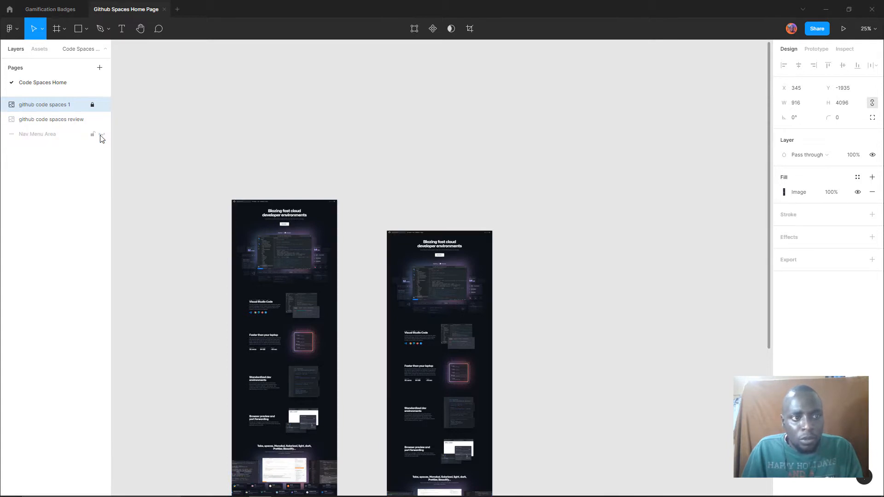
{"action": "left_click", "coordinate": [93, 134]}
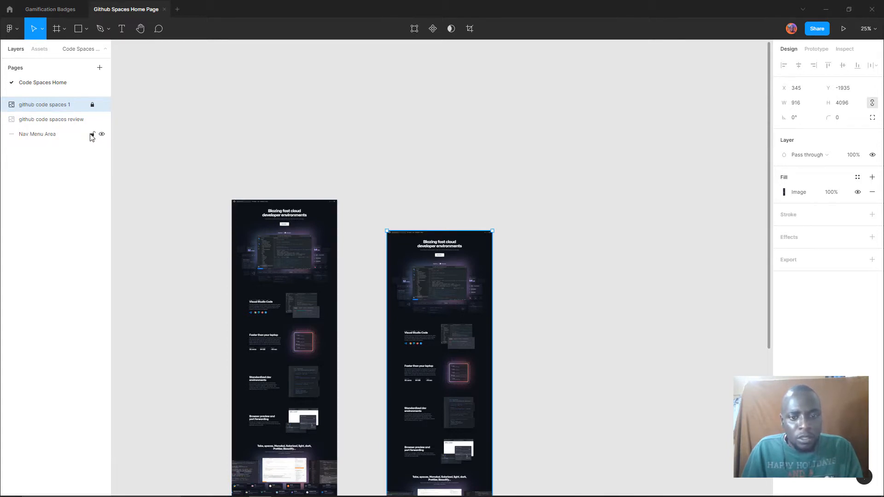
Undo the last visibility changes, show the github code spaces 1 image again and unlock it
{"action": "key", "text": "ctrl+z"}
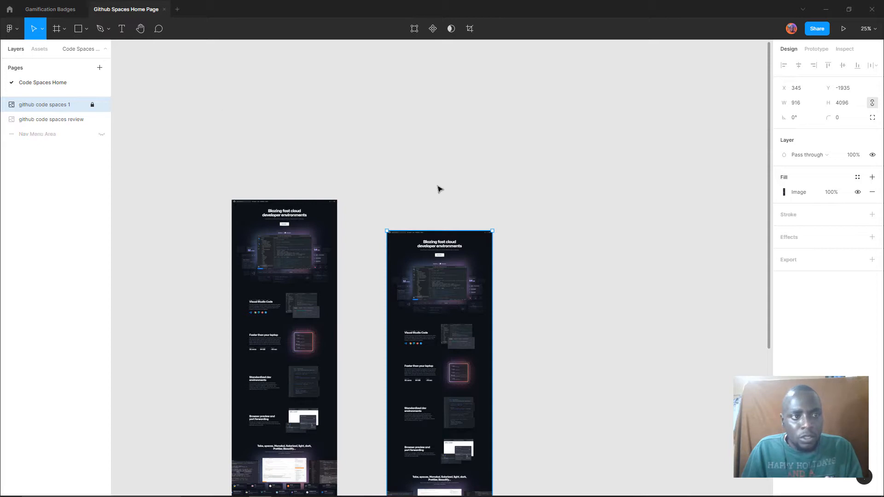
{"action": "key", "text": "ctrl+z"}
{"action": "key", "text": "ctrl+z"}
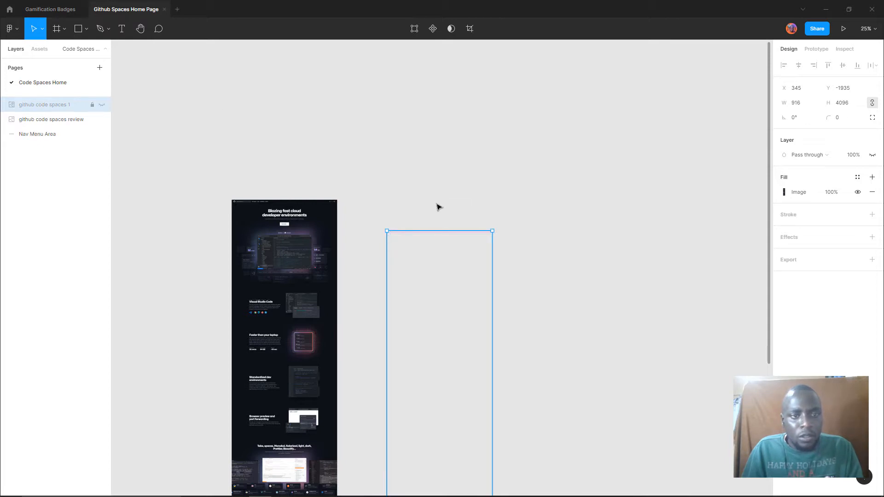
{"action": "left_click", "coordinate": [102, 104]}
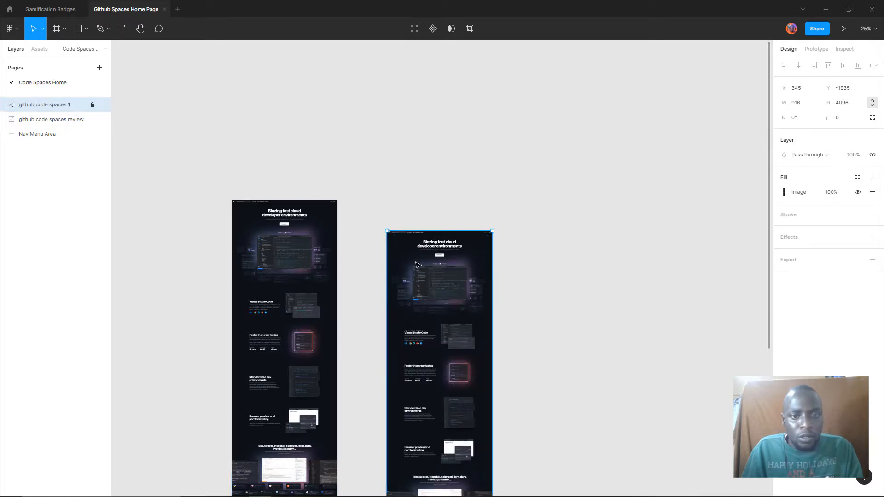
{"action": "left_click", "coordinate": [428, 249]}
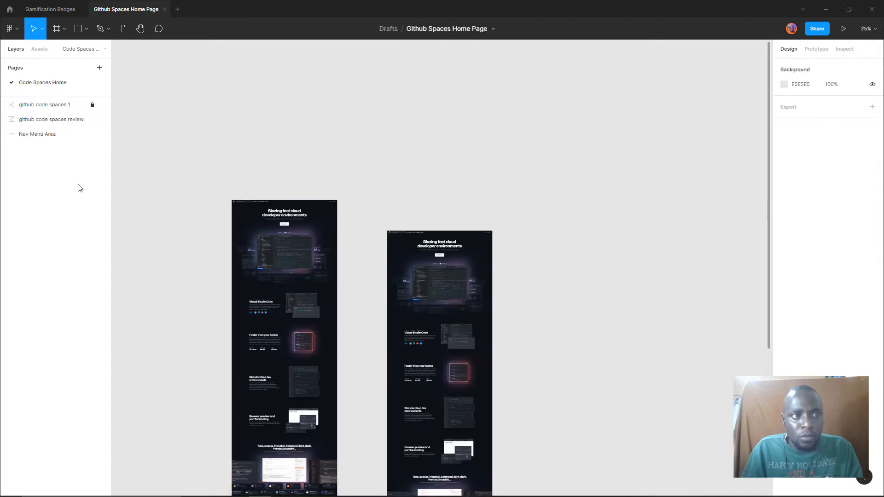
{"action": "left_click", "coordinate": [92, 105]}
Try to move the github code spaces 1 image down and bring Nav Menu Area to the front, and undo these changes
{"action": "mouse_move", "coordinate": [442, 282]}
{"action": "left_mouse_down"}
{"action": "mouse_move", "coordinate": [446, 303]}
{"action": "mouse_move", "coordinate": [441, 282]}
{"action": "left_mouse_up"}
{"action": "left_click_drag", "start_coordinate": [437, 232], "coordinate": [436, 251]}
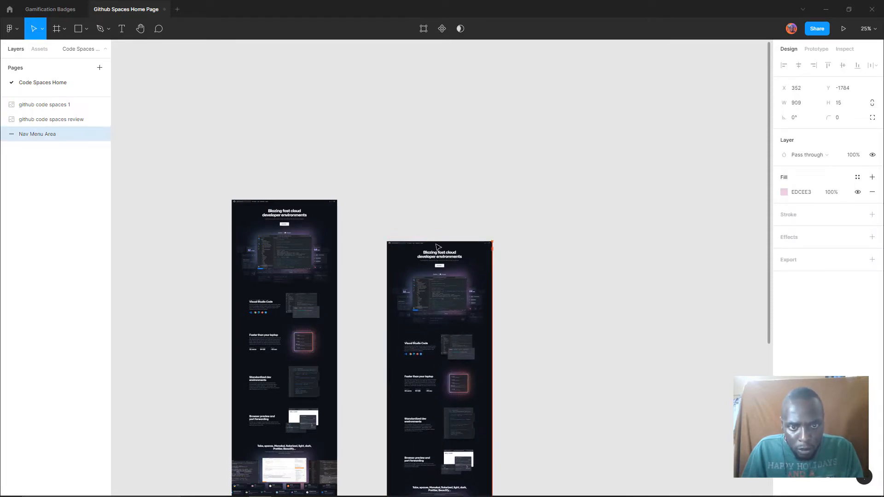
{"action": "left_click_drag", "start_coordinate": [37, 134], "coordinate": [49, 111]}
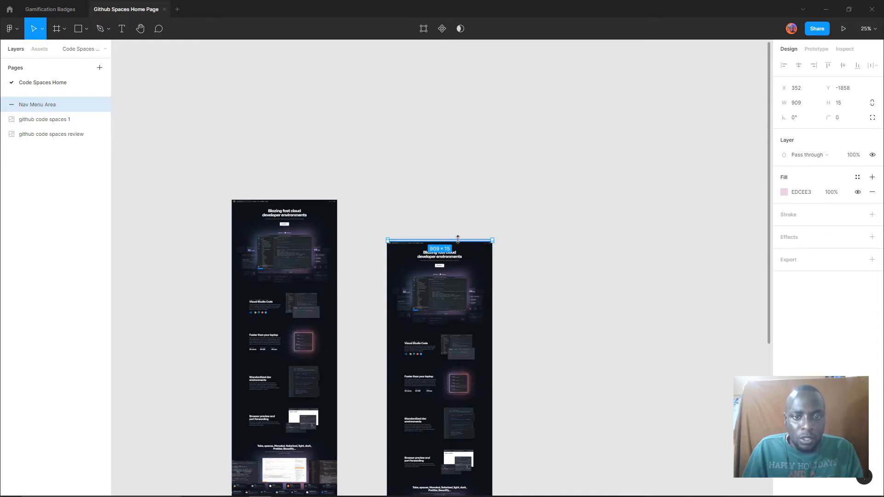
{"action": "left_click_drag", "start_coordinate": [462, 237], "coordinate": [461, 238]}
{"action": "key", "text": "ctrl+z"}
{"action": "key", "text": "ctrl+z"}
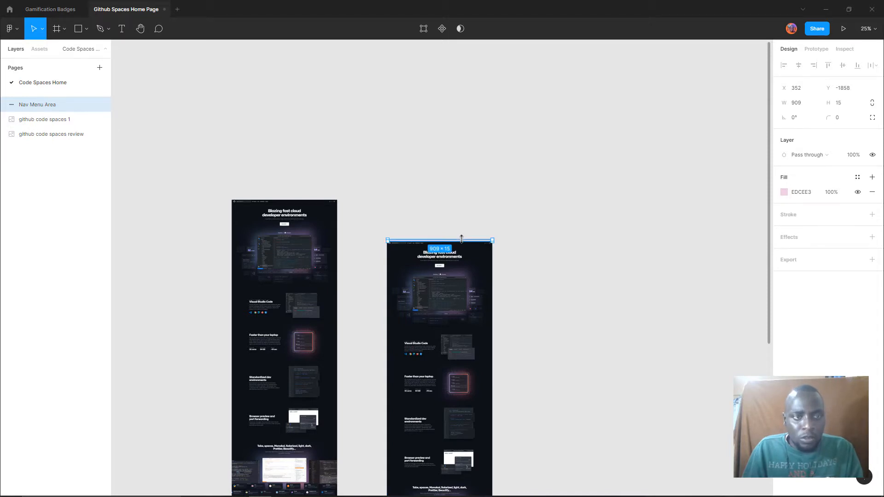
{"action": "left_click", "coordinate": [459, 240]}
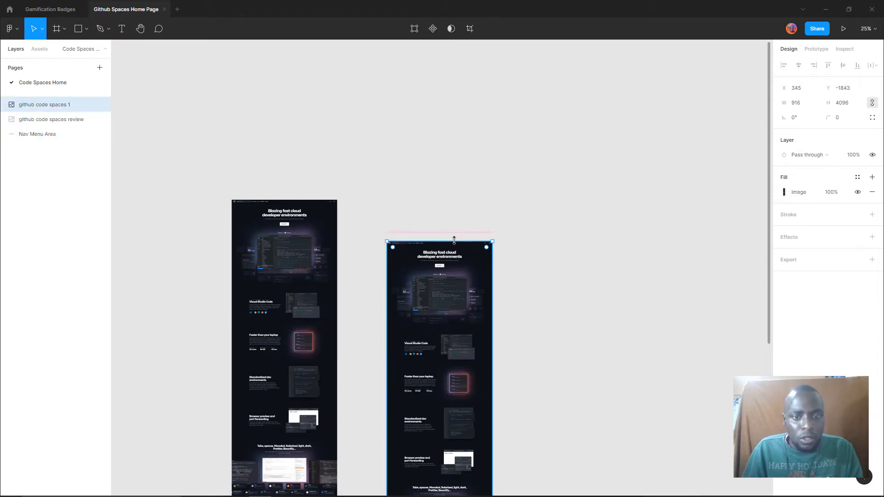
{"action": "key", "text": "ctrl+z"}
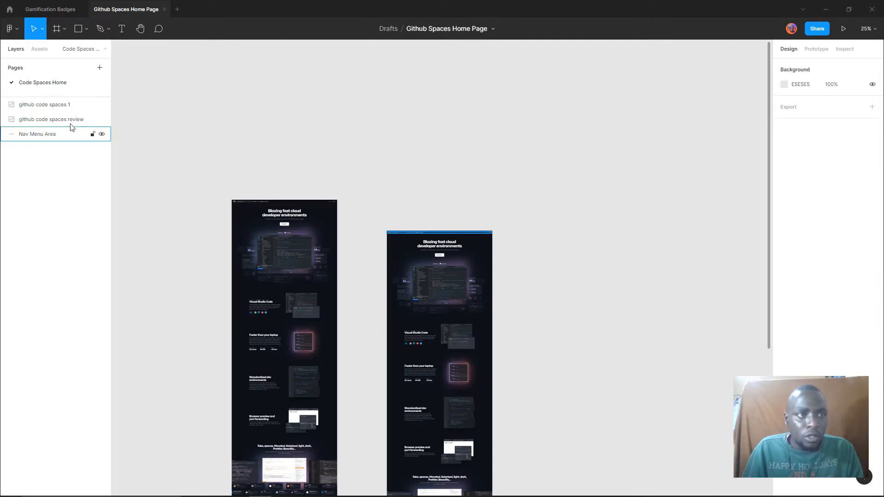
Move the Nav Menu Area layer above github code spaces 1 in the layer order and toggle the image's visibility to check it
{"action": "left_click_drag", "start_coordinate": [69, 134], "coordinate": [73, 99]}
{"action": "left_click", "coordinate": [501, 201]}
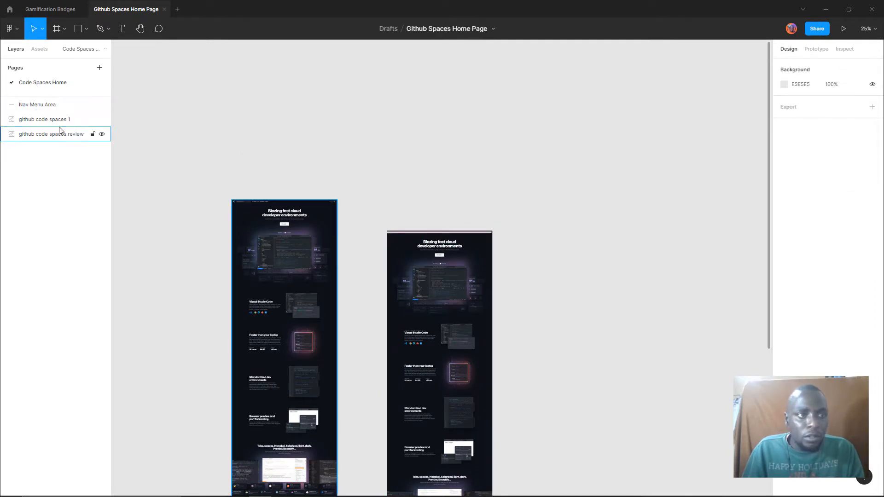
{"action": "left_click", "coordinate": [101, 120]}
{"action": "left_click", "coordinate": [101, 119]}
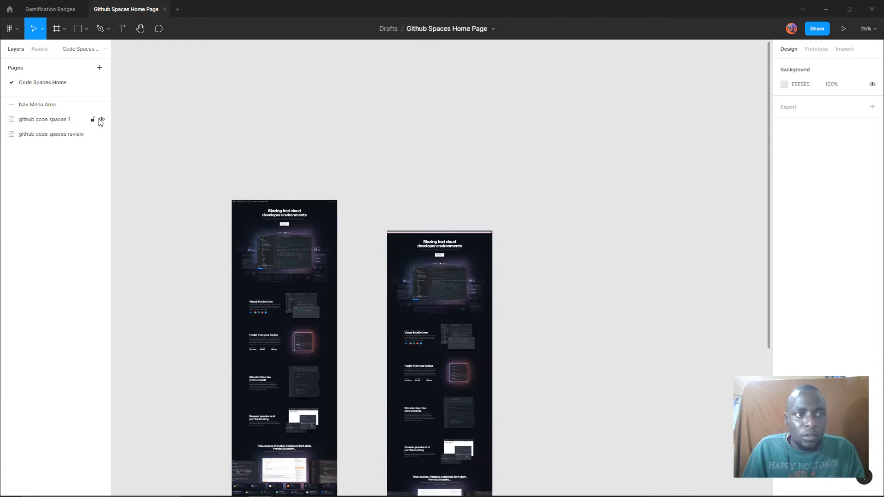
Move Nav Menu Area and the github code spaces 1 image up together, aligning their top edge with the github code spaces review image
{"action": "left_click", "coordinate": [65, 120]}
{"action": "left_click", "coordinate": [62, 105], "text": "shift"}
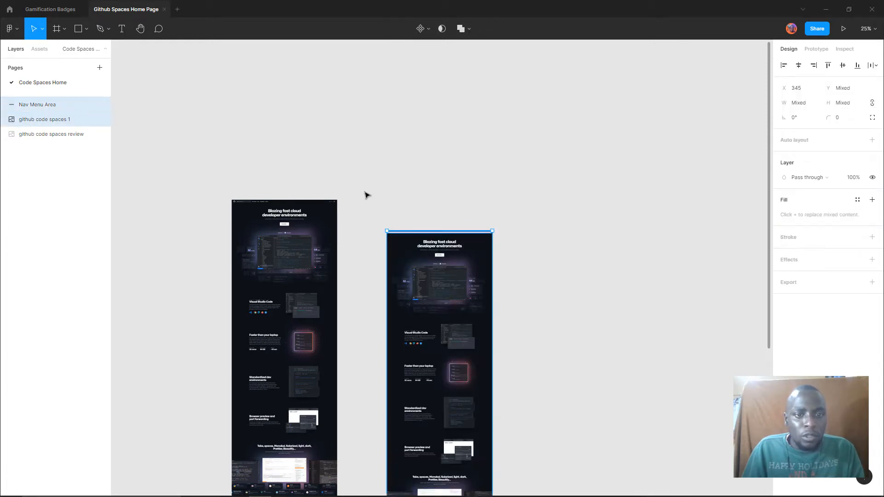
{"action": "left_click_drag", "start_coordinate": [423, 269], "coordinate": [424, 242]}
{"action": "left_click", "coordinate": [570, 210]}
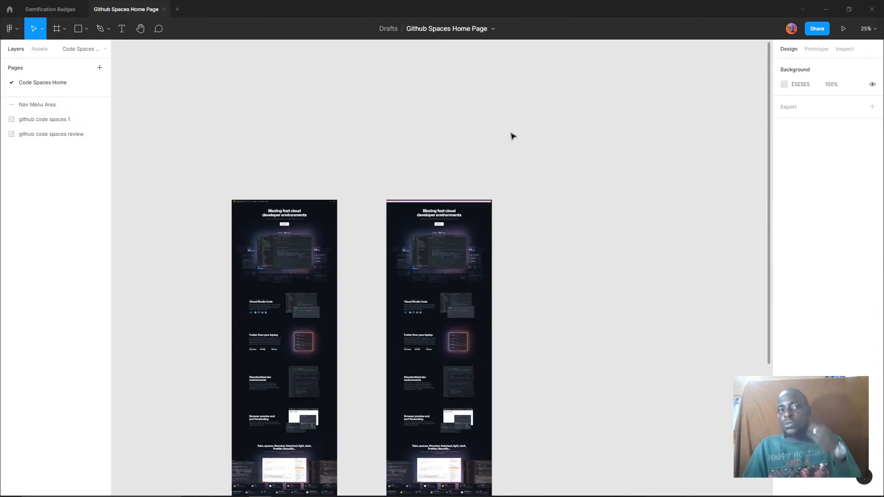
Select Nav Menu Area together with github code spaces 1 and switch the layout grids off and on again
{"action": "left_click_drag", "start_coordinate": [402, 140], "coordinate": [477, 335]}
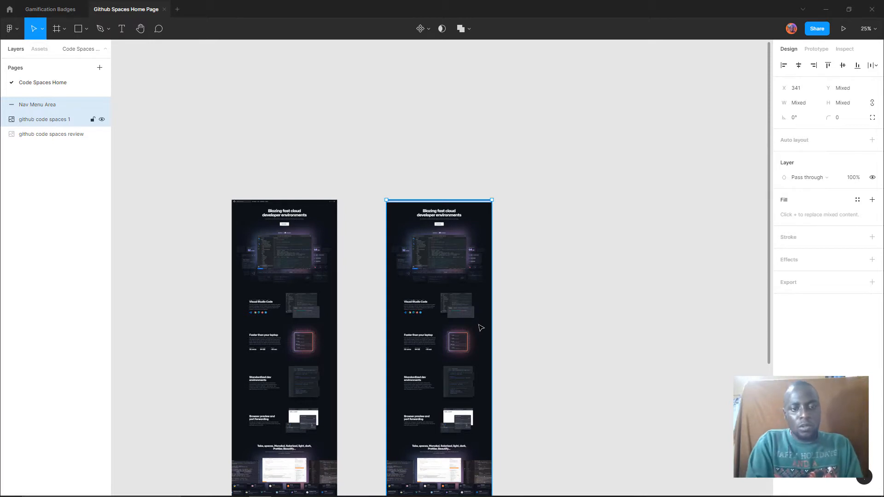
{"action": "key", "text": "ctrl+shift+4"}
{"action": "scroll", "coordinate": [549, 452], "scroll_direction": "down", "scroll_amount": 2}
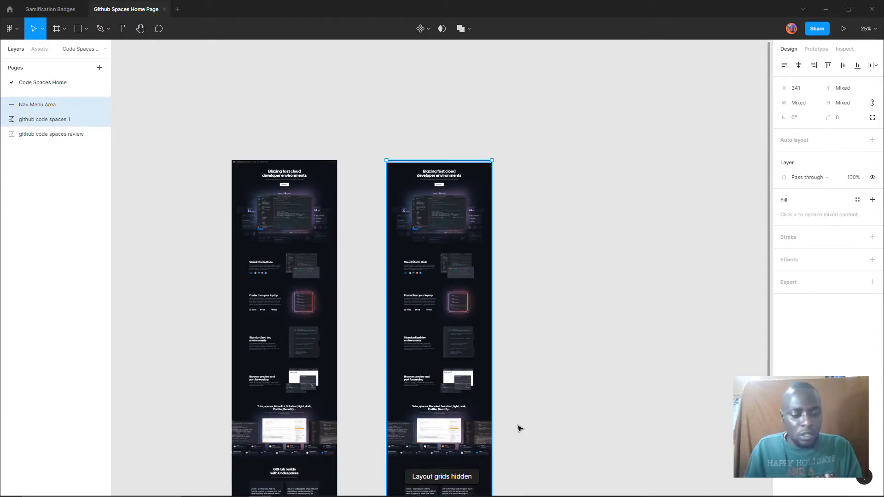
{"action": "key", "text": "ctrl+shift+4"}
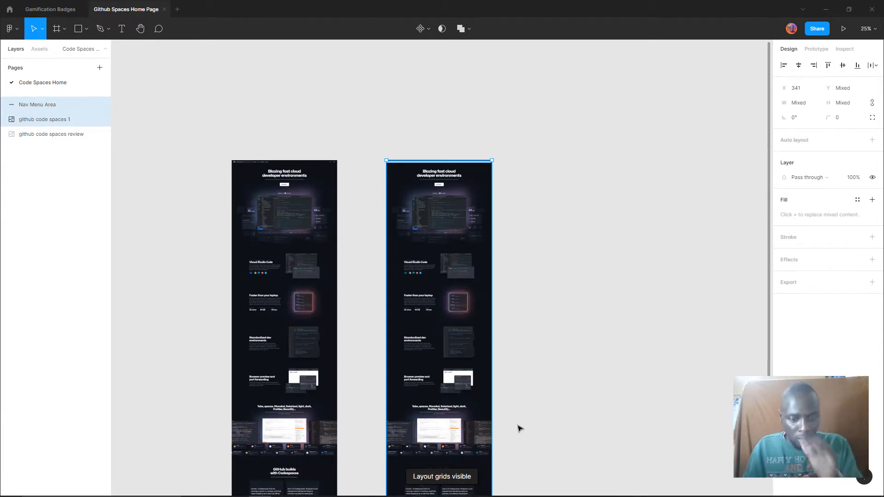
Examine the sections of the two Codespaces screenshots, from the page header down to the footer
{"action": "scroll", "coordinate": [367, 310], "scroll_direction": "down", "scroll_amount": 15}
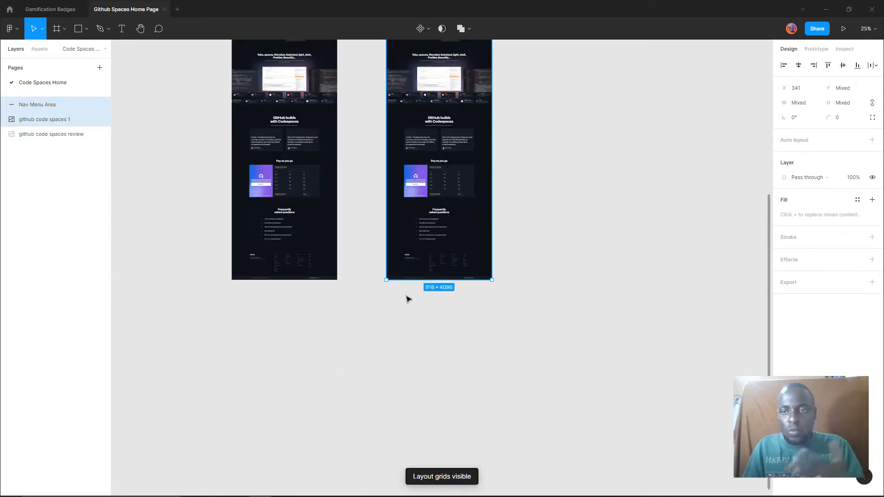
{"action": "scroll", "coordinate": [405, 299], "scroll_direction": "up", "scroll_amount": 10}
{"action": "scroll", "coordinate": [399, 298], "scroll_direction": "up", "scroll_amount": 12}
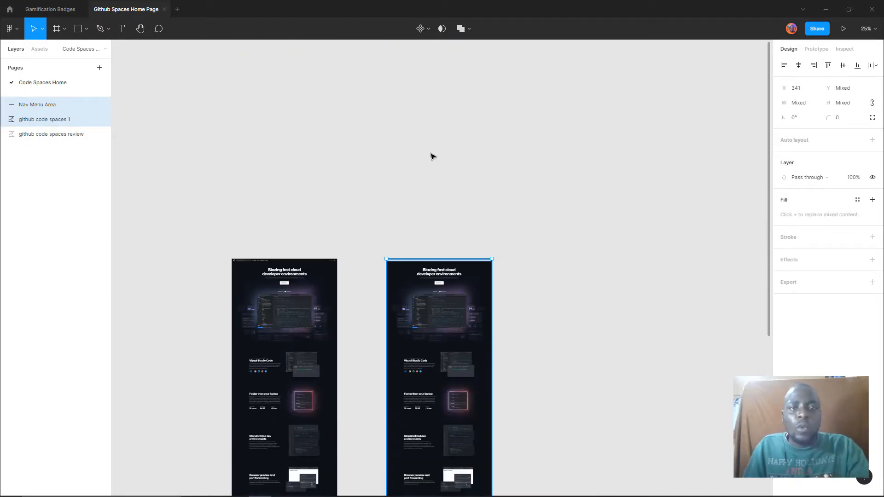
{"action": "left_click", "coordinate": [250, 189]}
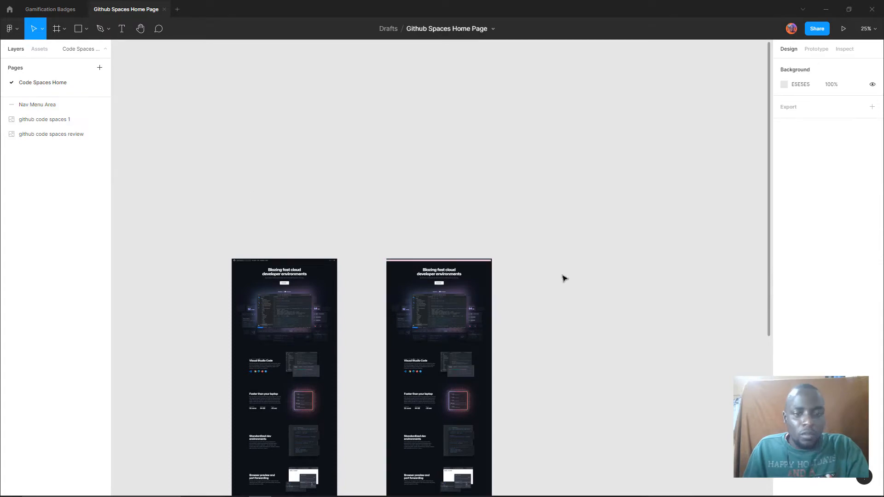
{"action": "scroll", "coordinate": [432, 331], "scroll_direction": "down", "scroll_amount": 14}
{"action": "scroll", "coordinate": [435, 322], "scroll_direction": "up", "scroll_amount": 5}
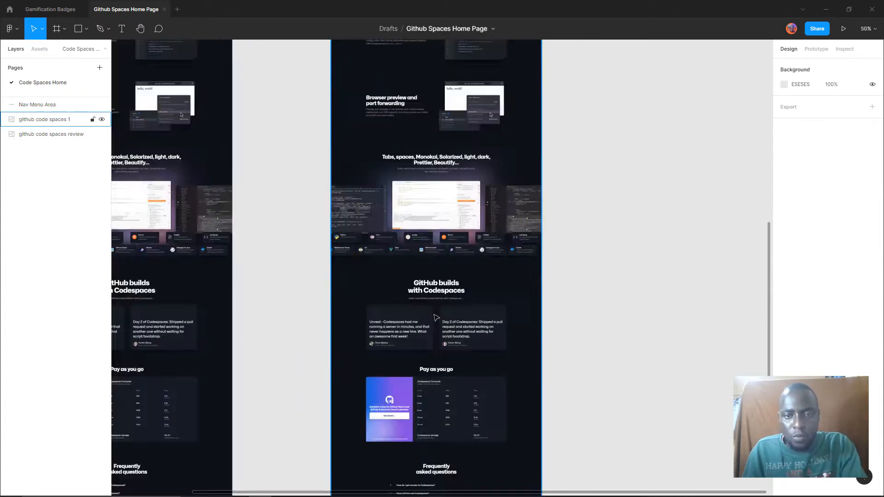
{"action": "scroll", "coordinate": [462, 293], "scroll_direction": "up", "scroll_amount": 10}
{"action": "scroll", "coordinate": [462, 294], "scroll_direction": "up", "scroll_amount": 16}
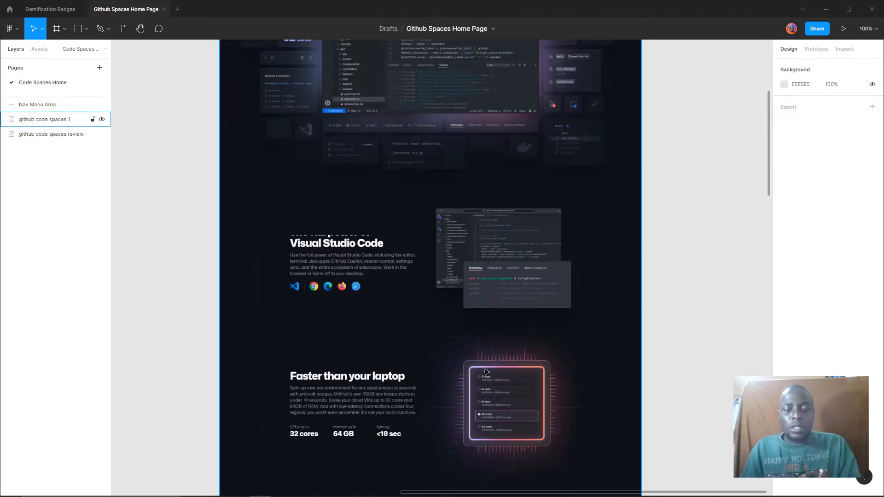
{"action": "scroll", "coordinate": [467, 302], "scroll_direction": "down", "scroll_amount": 9}
Switch to the Brave browser and search Google for "download a 16 grid lines"
{"action": "mouse_move", "coordinate": [362, 493]}
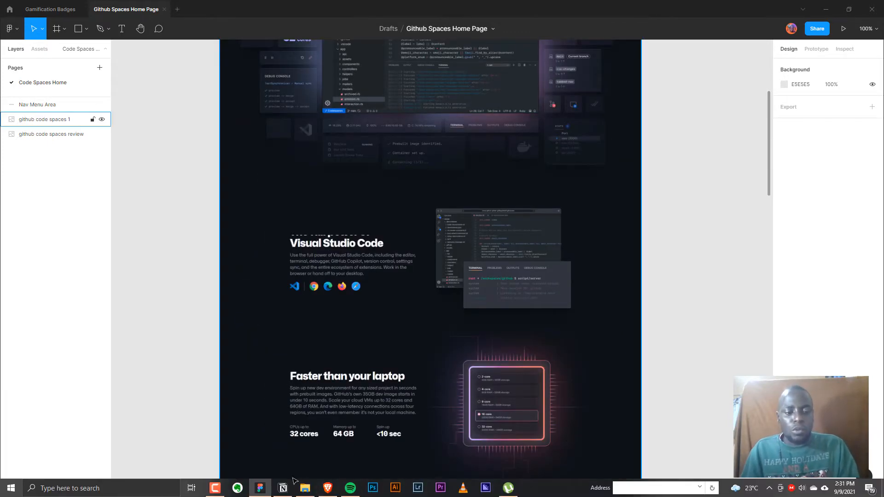
{"action": "left_click", "coordinate": [327, 487]}
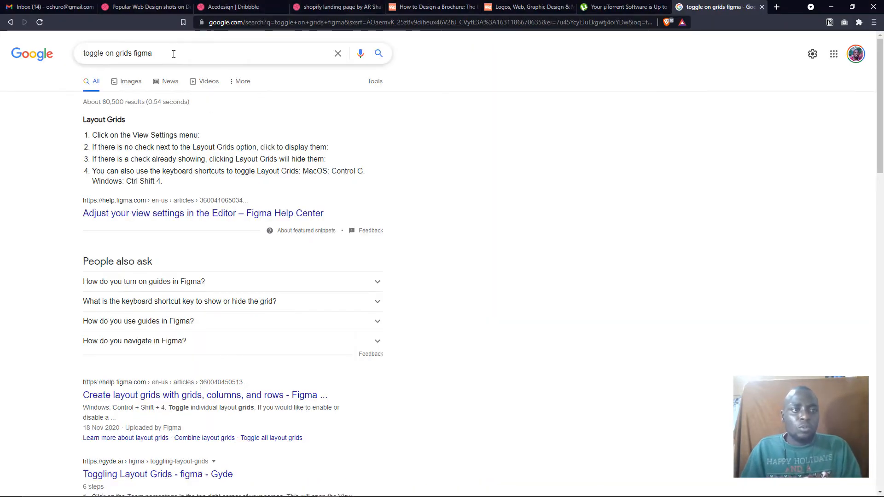
{"action": "left_click_drag", "start_coordinate": [175, 53], "coordinate": [1, 101]}
{"action": "type", "text": "download "}
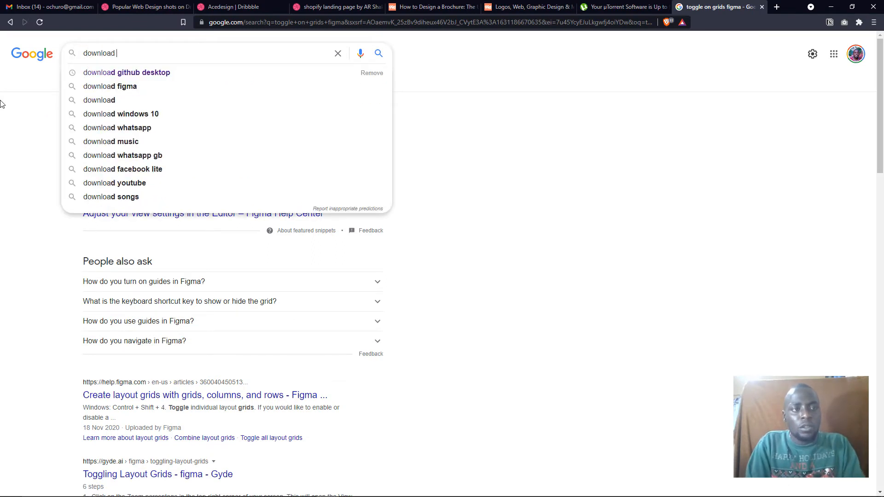
{"action": "type", "text": "a 1"}
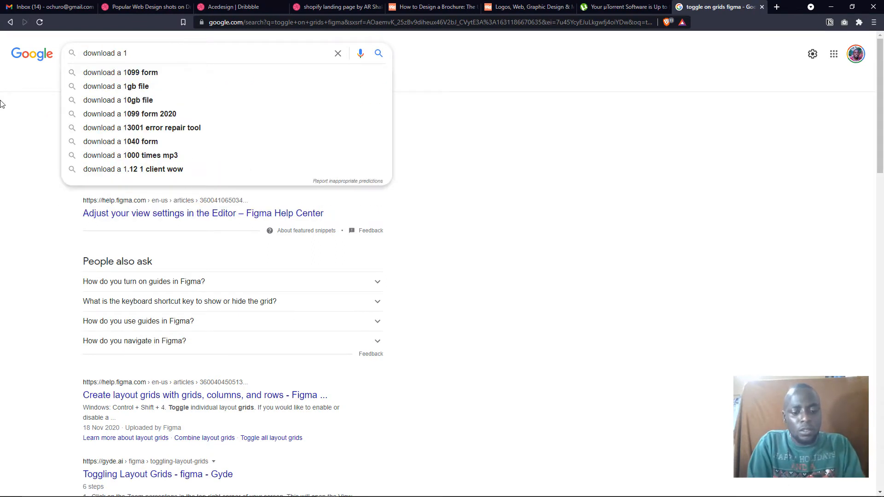
{"action": "type", "text": "6 grid"}
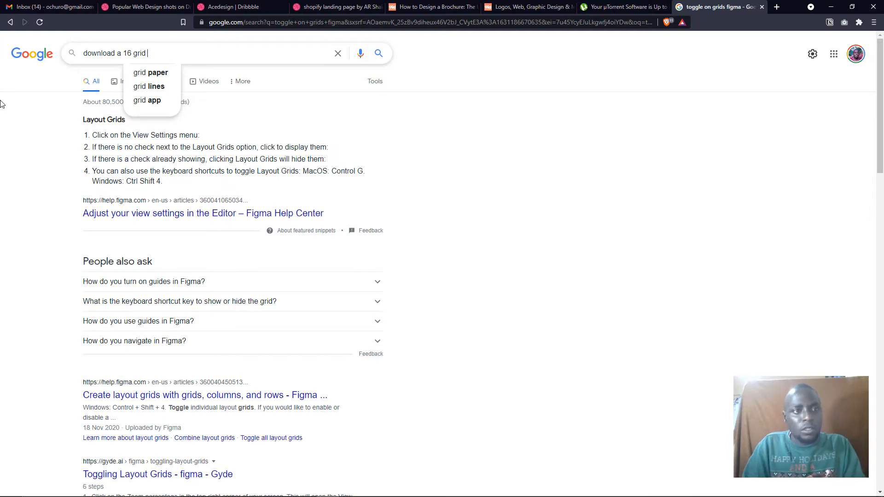
{"action": "key", "text": "Down"}
{"action": "key", "text": "Down"}
{"action": "key", "text": "Return"}
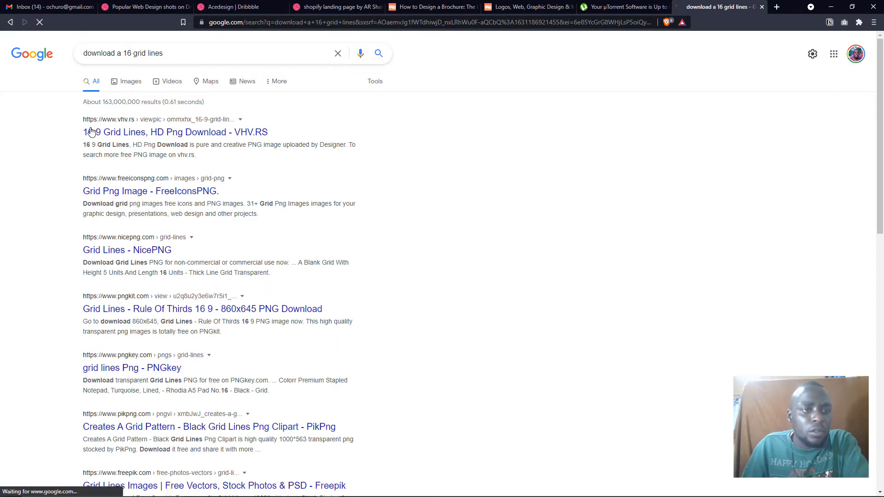
Show the image results of the grid lines search and look through them for a suitable grid
{"action": "left_click", "coordinate": [133, 82]}
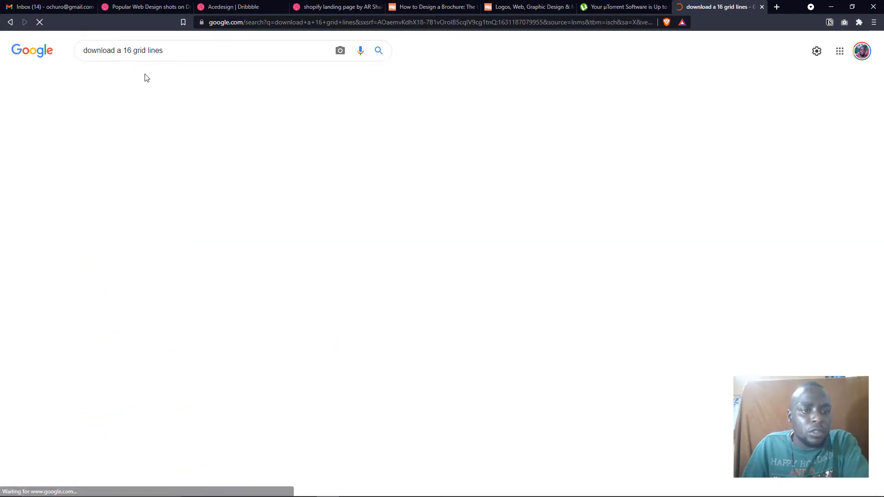
{"action": "scroll", "coordinate": [460, 171], "scroll_direction": "down", "scroll_amount": 9}
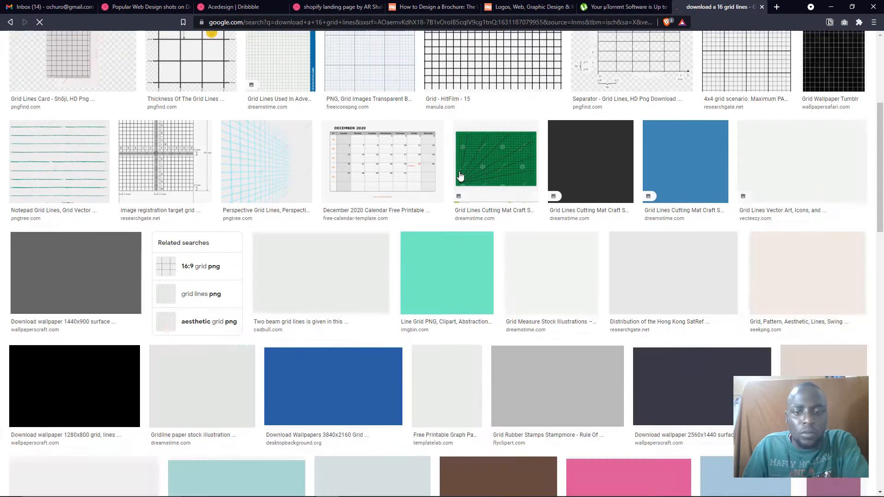
{"action": "scroll", "coordinate": [457, 162], "scroll_direction": "up", "scroll_amount": 9}
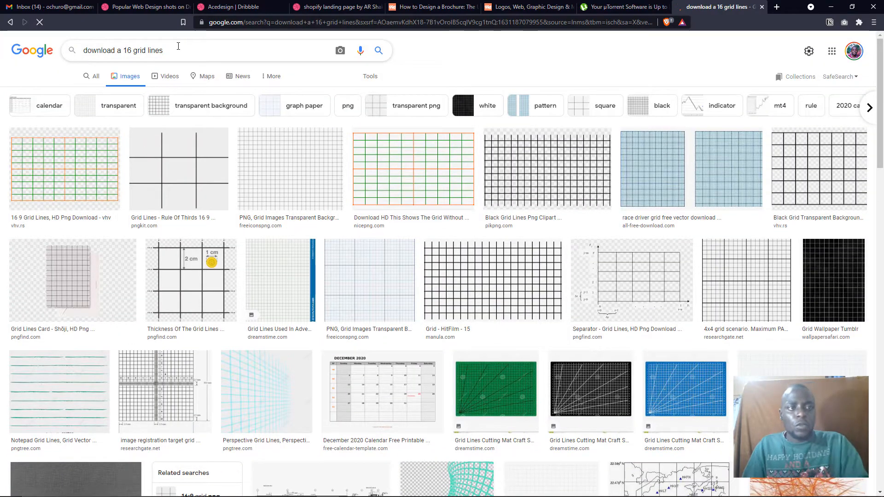
Change the image search to "download a 16 grid web design" and open the "16 Column Grid 960 Width" result in a new tab
{"action": "key", "text": "BackSpace"}
{"action": "key", "text": "BackSpace"}
{"action": "key", "text": "BackSpace"}
{"action": "key", "text": "BackSpace"}
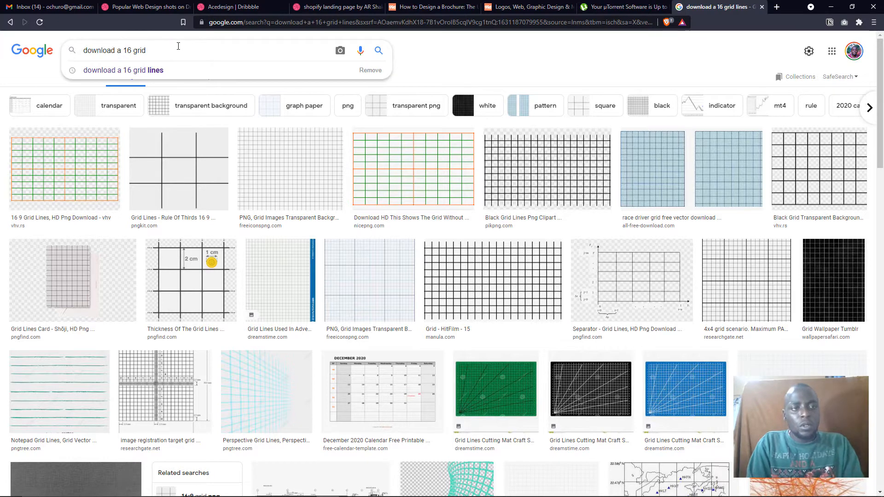
{"action": "type", "text": "web d"}
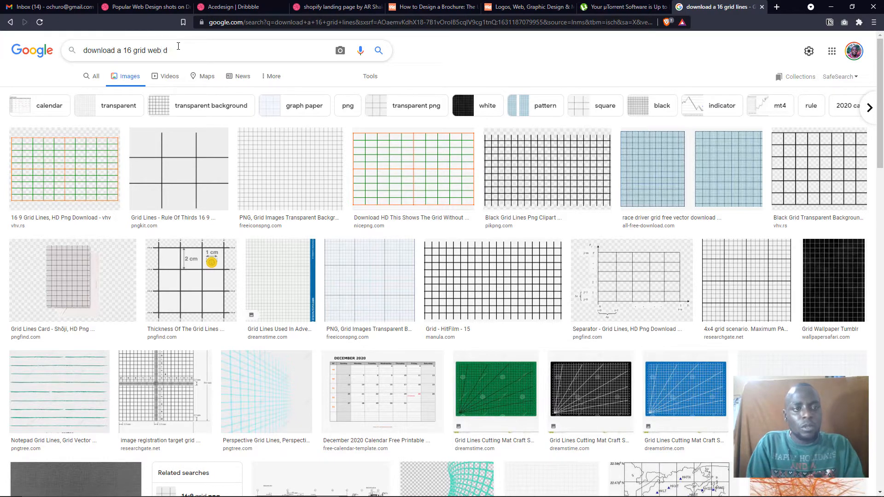
{"action": "type", "text": "esign"}
{"action": "key", "text": "Return"}
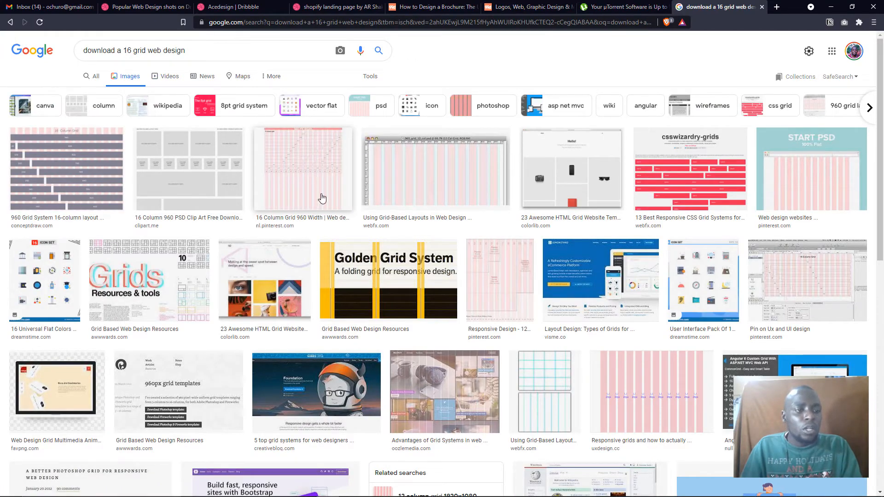
{"action": "right_click", "coordinate": [322, 156]}
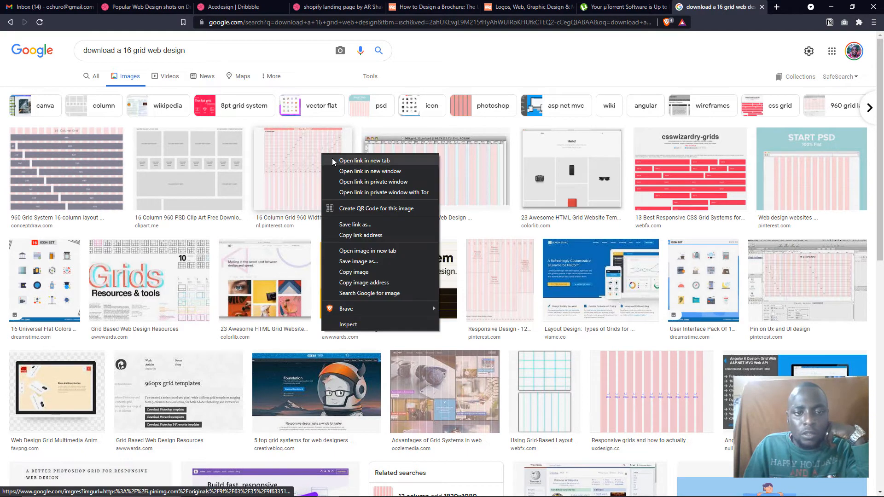
{"action": "left_click", "coordinate": [333, 158]}
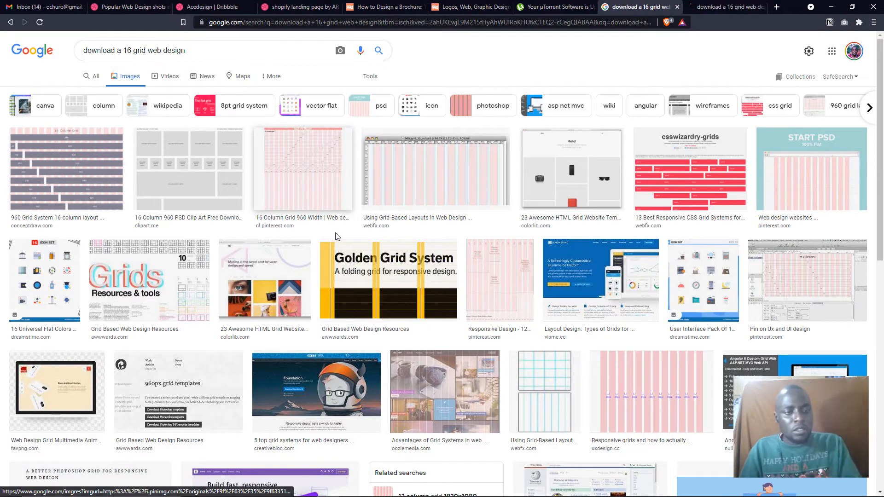
Switch to Figma and review the sections of the first Codespaces screenshot from the page header to the footer
{"action": "key", "text": "alt+Tab"}
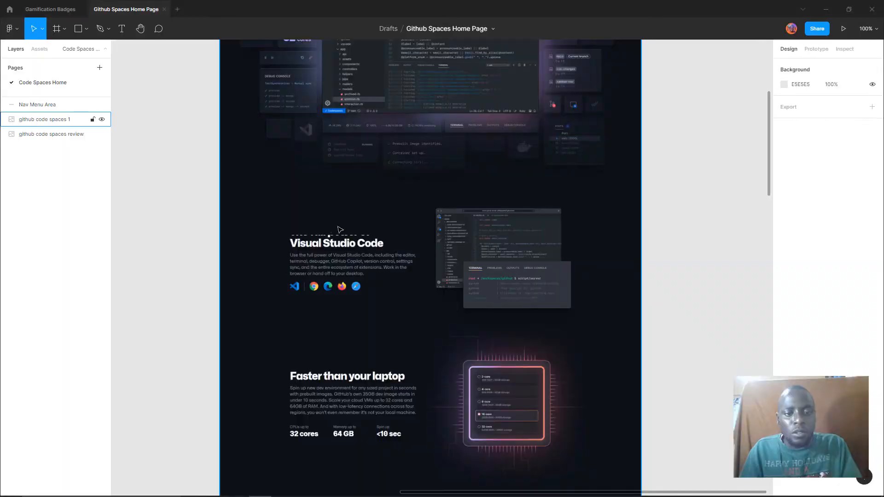
{"action": "scroll", "coordinate": [353, 325], "scroll_direction": "down", "scroll_amount": 15}
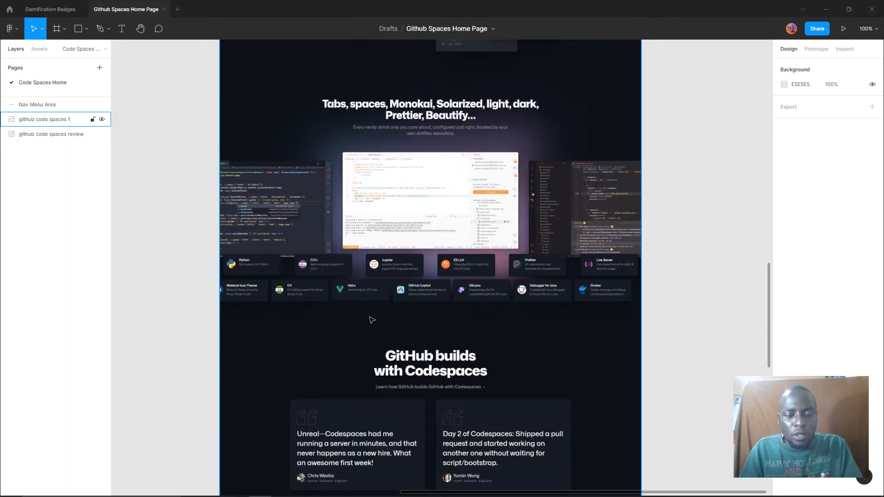
{"action": "scroll", "coordinate": [373, 340], "scroll_direction": "down", "scroll_amount": 10}
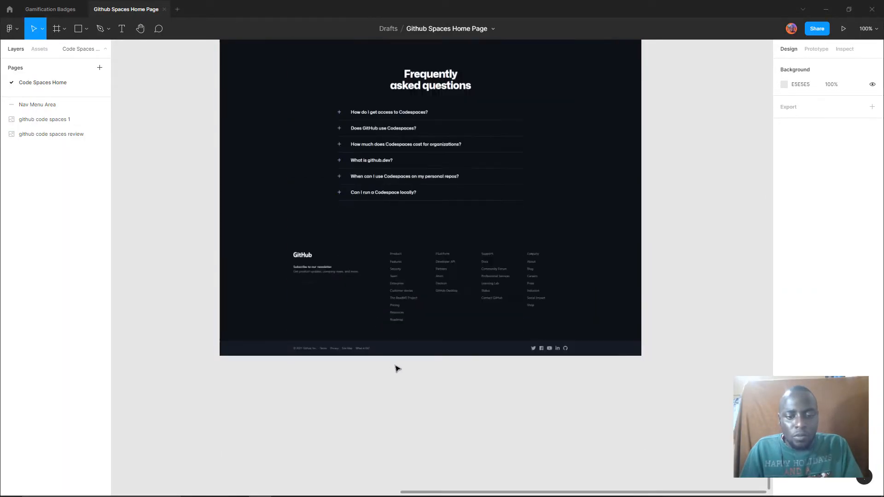
{"action": "left_click", "coordinate": [397, 335]}
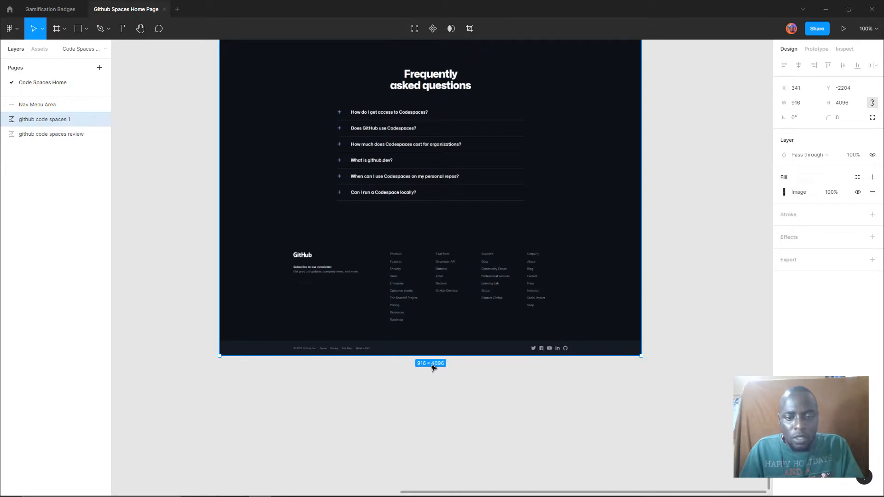
{"action": "scroll", "coordinate": [491, 253], "scroll_direction": "up", "scroll_amount": 15}
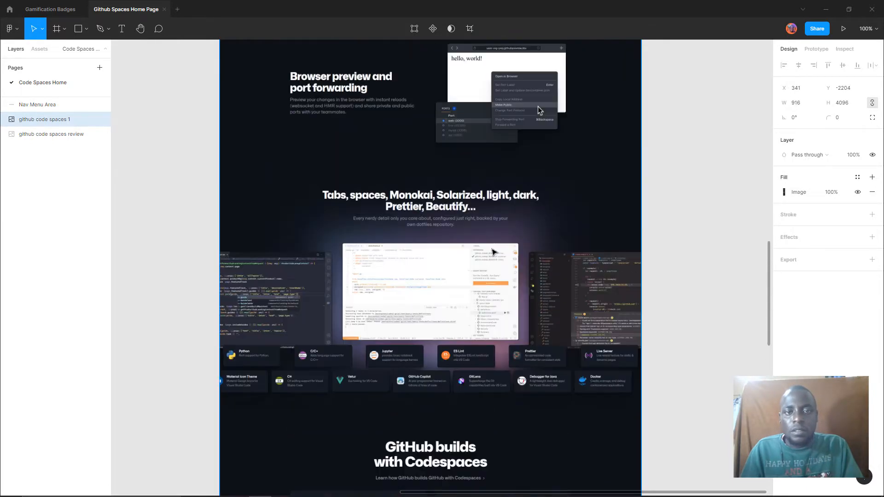
{"action": "scroll", "coordinate": [492, 252], "scroll_direction": "up", "scroll_amount": 15}
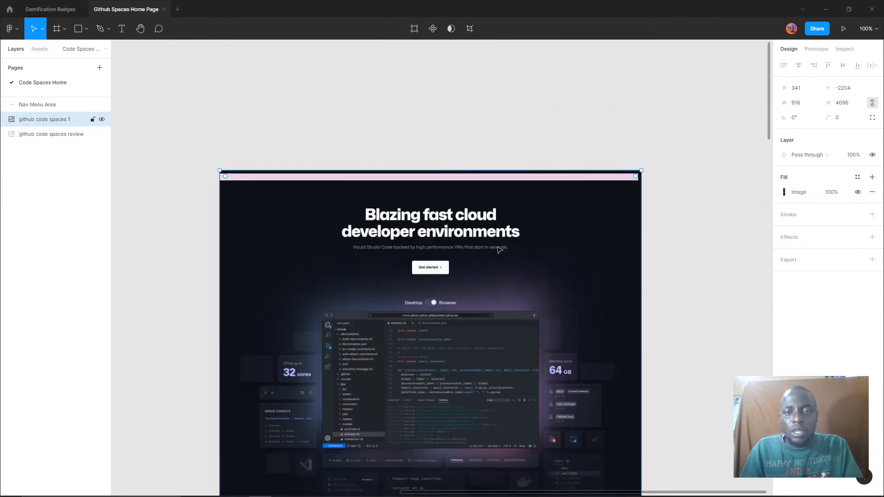
{"action": "scroll", "coordinate": [499, 250], "scroll_direction": "down", "scroll_amount": 15}
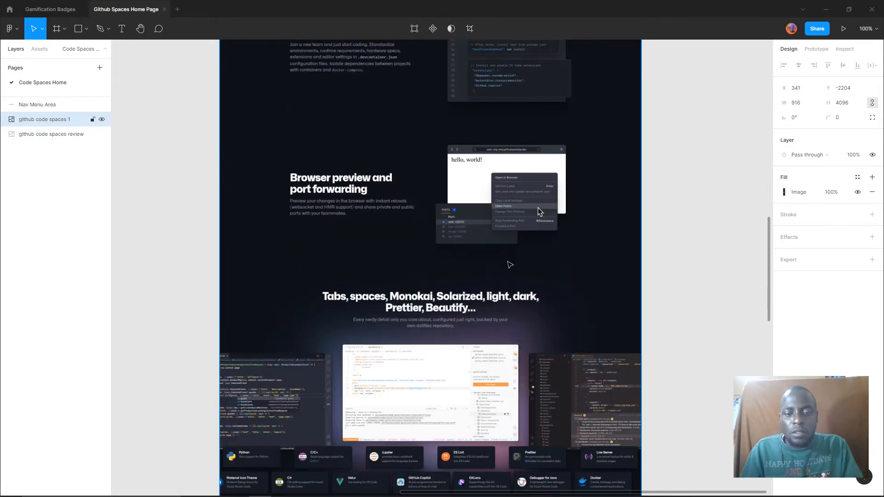
{"action": "scroll", "coordinate": [509, 265], "scroll_direction": "down", "scroll_amount": 15}
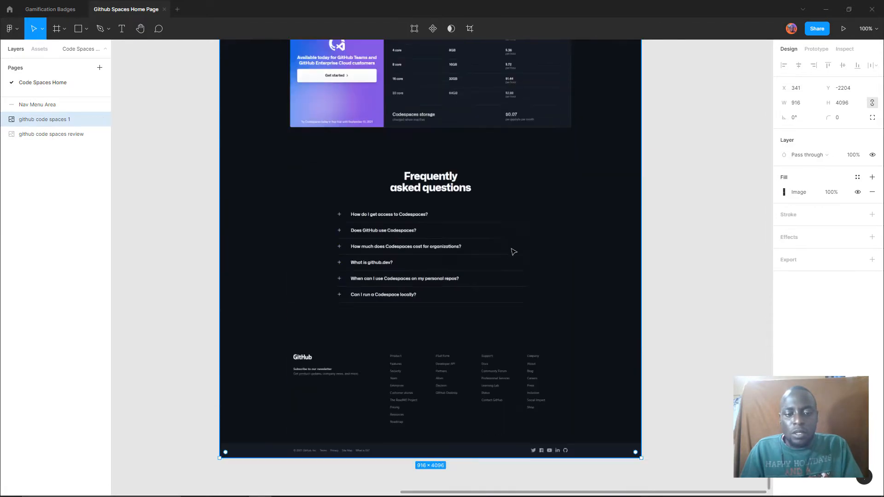
{"action": "scroll", "coordinate": [514, 251], "scroll_direction": "down", "scroll_amount": 5}
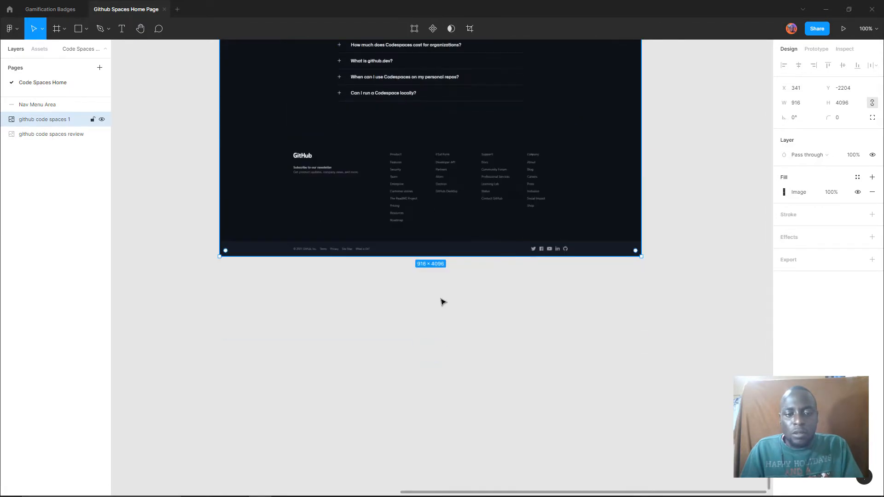
{"action": "left_click", "coordinate": [422, 267]}
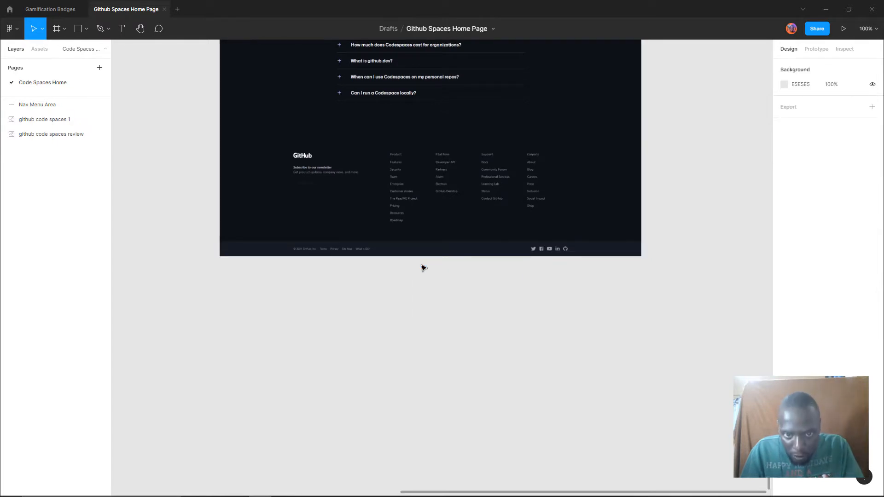
{"action": "right_click", "coordinate": [423, 263]}
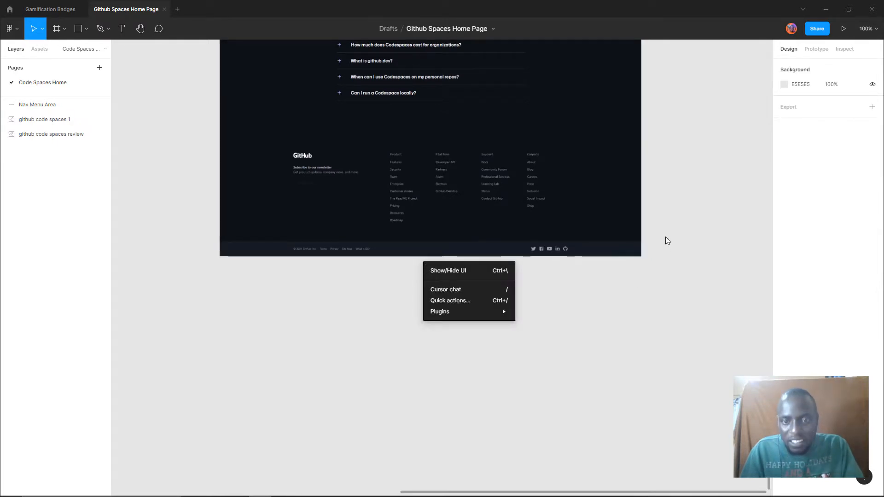
{"action": "left_click", "coordinate": [599, 221]}
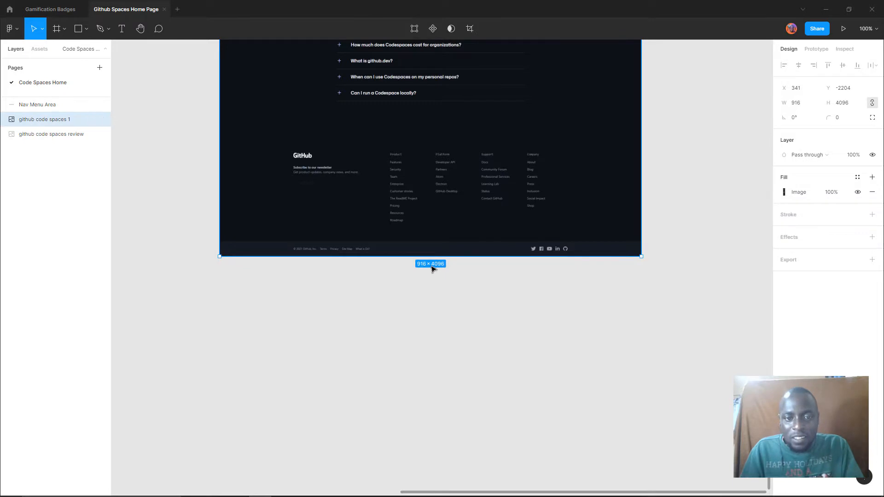
{"action": "right_click", "coordinate": [449, 229]}
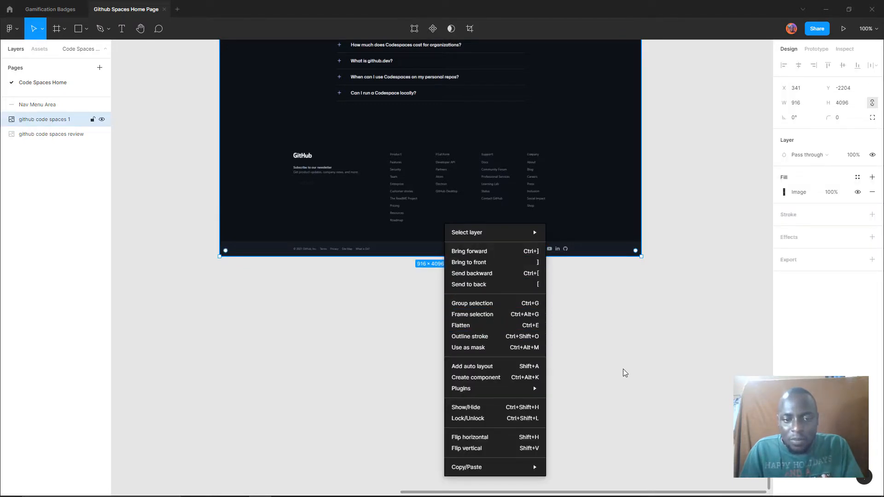
{"action": "key", "text": "Escape"}
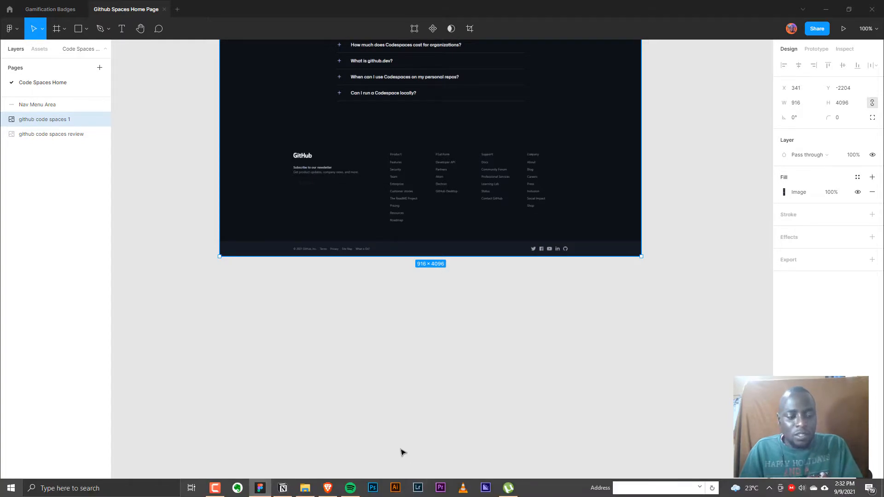
Switch to the Brave browser and open the Pinterest page of the "16 Column Grid 960 Width" image result
{"action": "key", "text": "alt+Tab"}
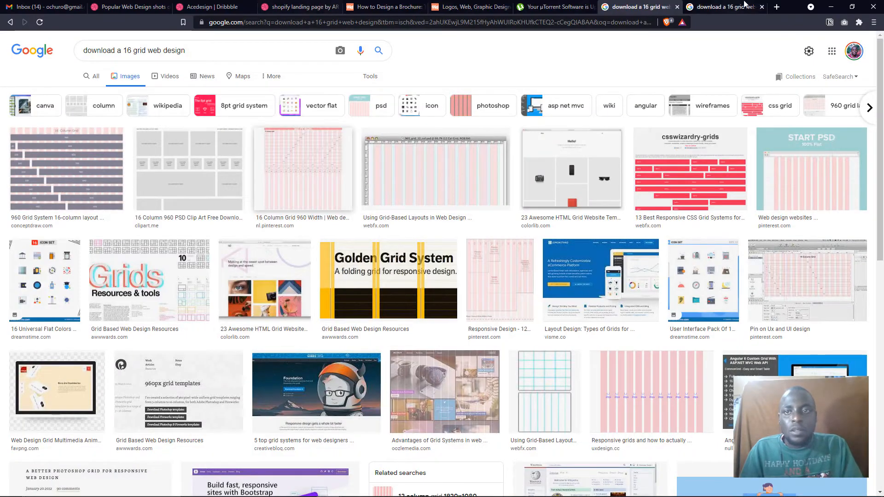
{"action": "left_click", "coordinate": [724, 6]}
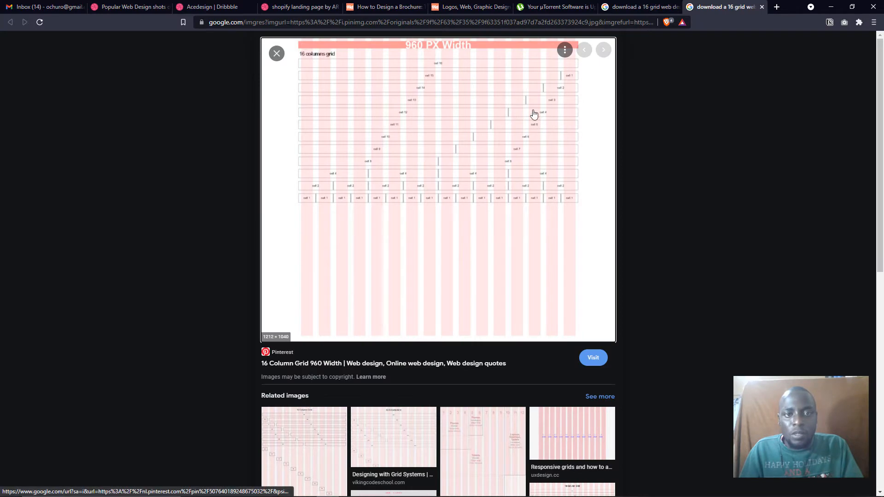
{"action": "left_click", "coordinate": [440, 103]}
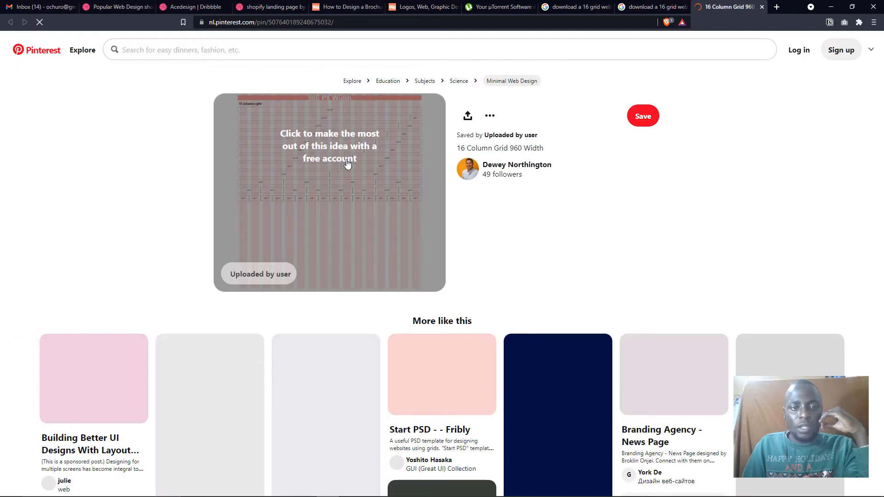
Continue to Pinterest with the Facebook account and open the original image of the 16-column grid
{"action": "left_click", "coordinate": [351, 150]}
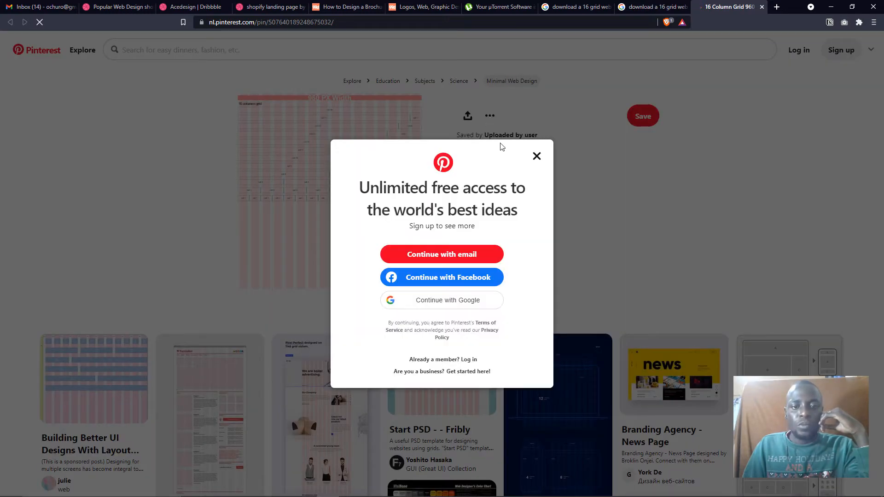
{"action": "left_click", "coordinate": [537, 156]}
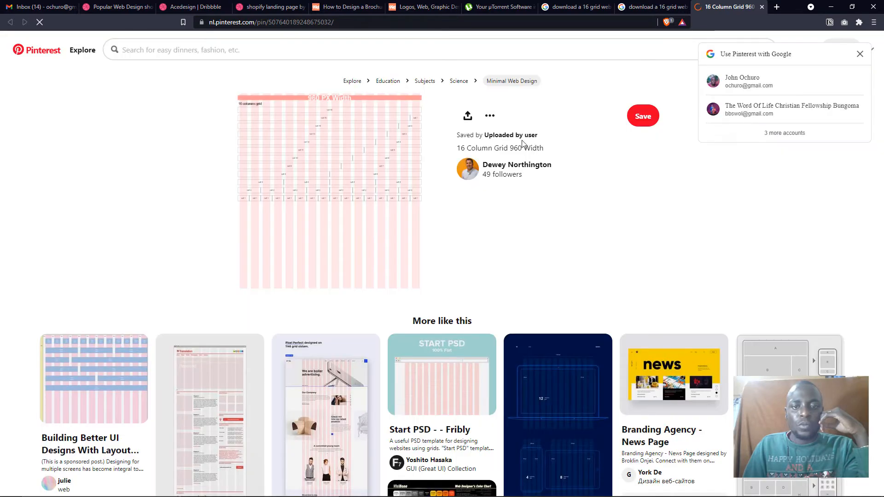
{"action": "left_click", "coordinate": [335, 167]}
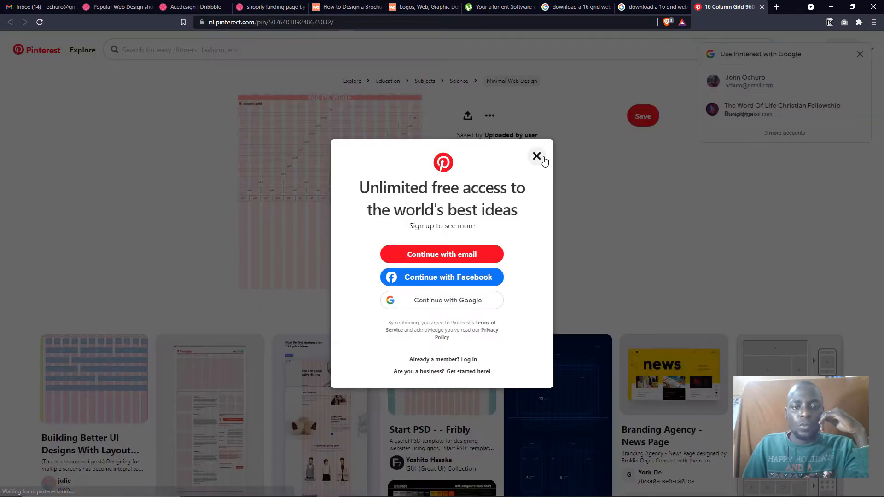
{"action": "left_click", "coordinate": [453, 278]}
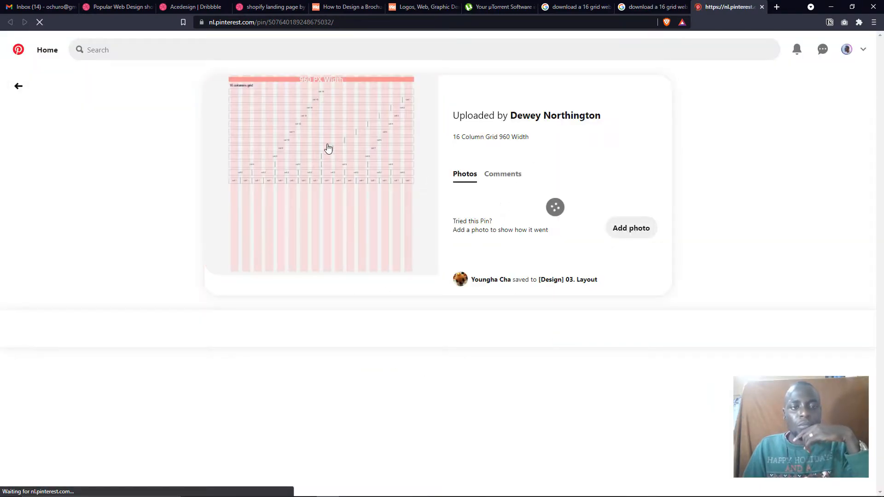
{"action": "left_click", "coordinate": [348, 125]}
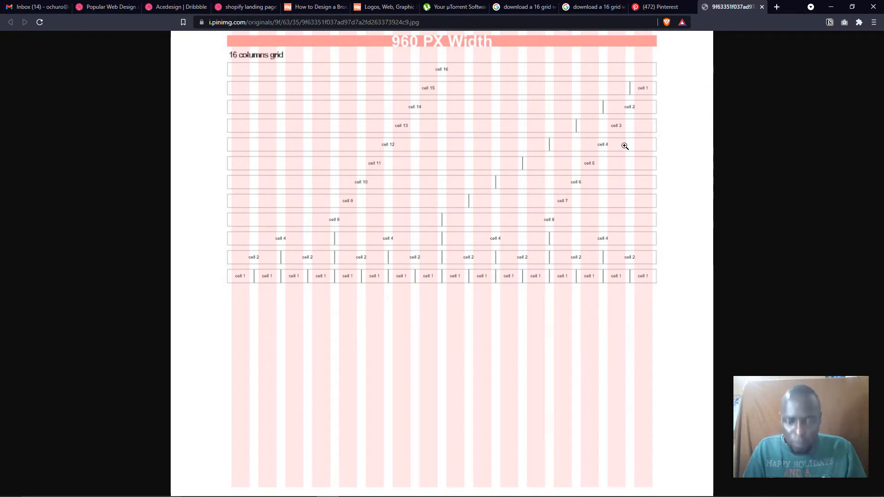
Save the grid image as a JPEG named "960 column grid" in the Downloads folder
{"action": "right_click", "coordinate": [529, 178]}
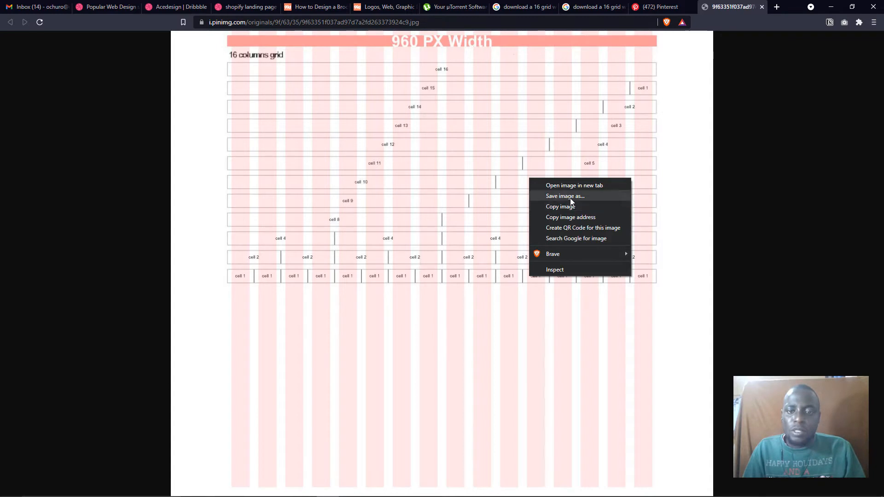
{"action": "left_click", "coordinate": [571, 197]}
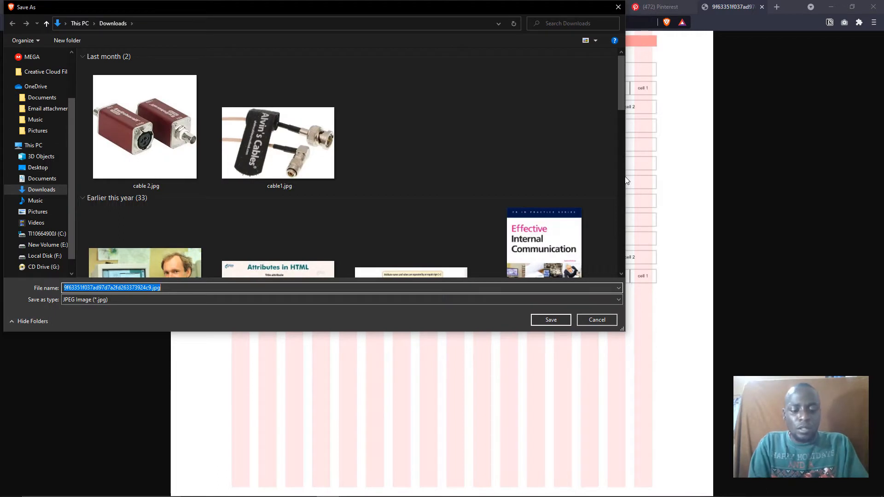
{"action": "type", "text": "9"}
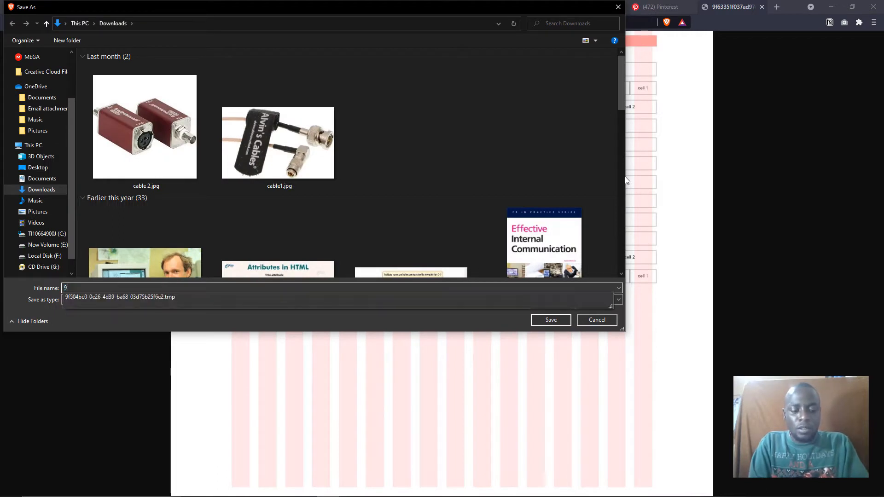
{"action": "type", "text": "60"}
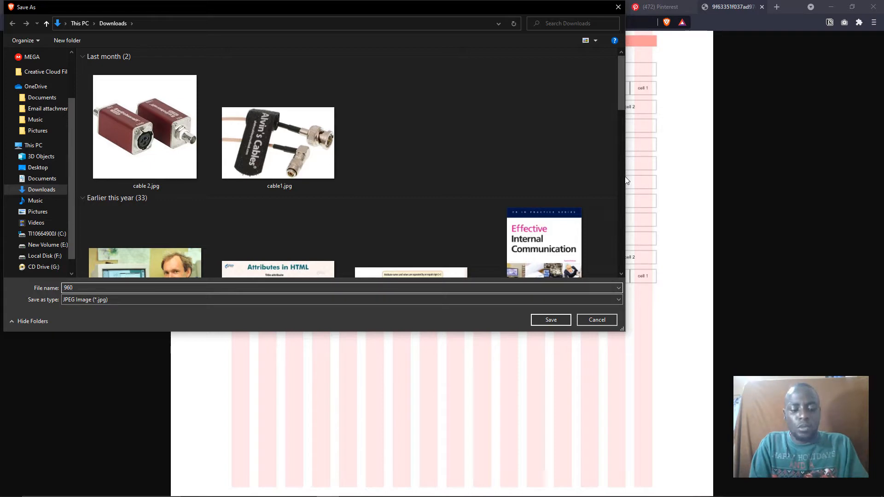
{"action": "type", "text": " column"}
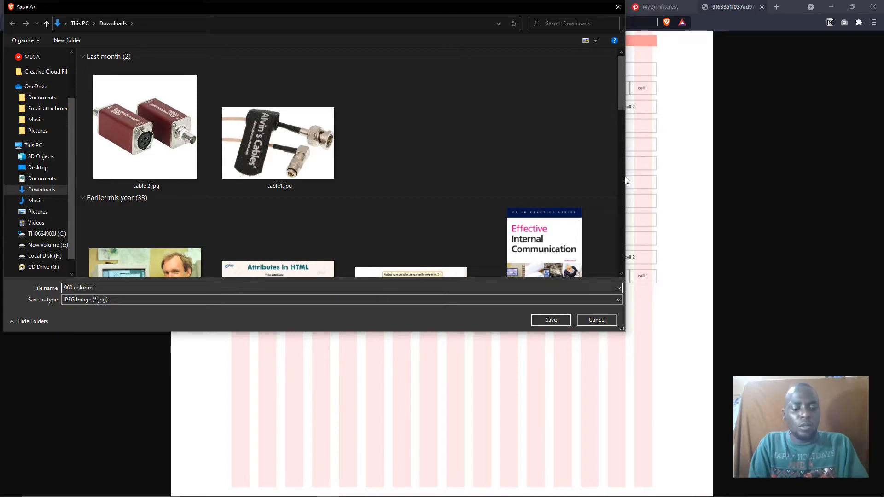
{"action": "type", "text": " grid"}
{"action": "key", "text": "Return"}
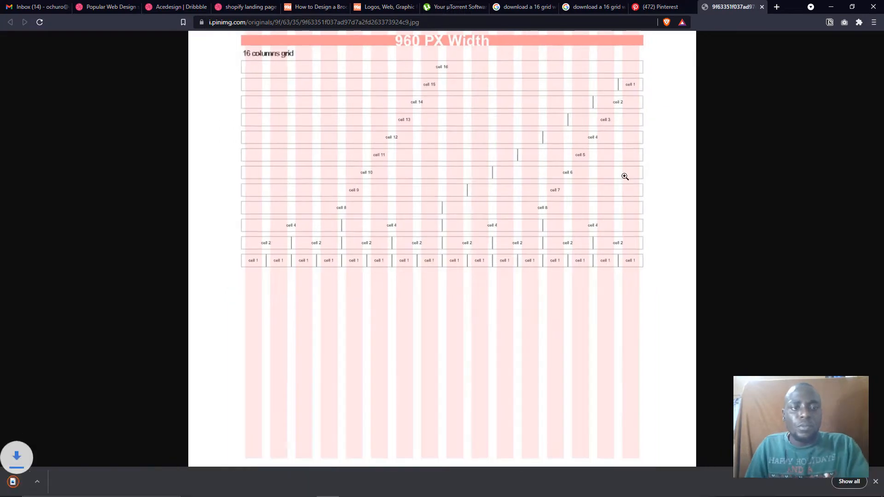
Return to Figma and bring the saved "960 column grid" file from File Explorer onto the Code Spaces Home page
{"action": "left_click", "coordinate": [831, 8]}
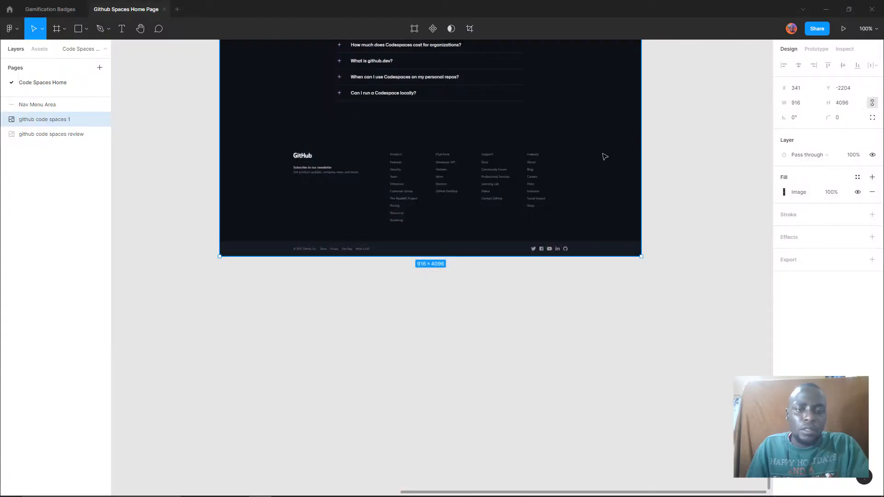
{"action": "scroll", "coordinate": [603, 155], "scroll_direction": "up", "scroll_amount": 5}
{"action": "scroll", "coordinate": [603, 157], "scroll_direction": "up", "scroll_amount": 15}
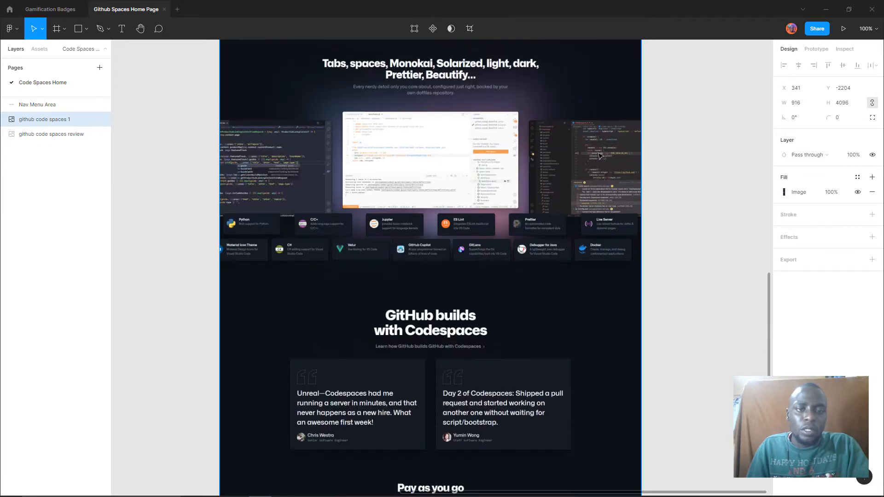
{"action": "scroll", "coordinate": [601, 156], "scroll_direction": "up", "scroll_amount": 10}
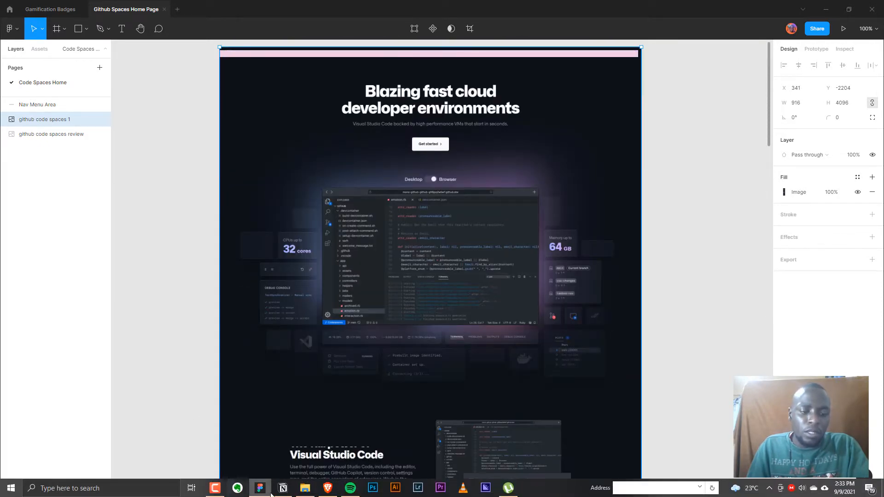
{"action": "left_click", "coordinate": [305, 488]}
{"action": "left_click_drag", "start_coordinate": [412, 230], "coordinate": [220, 270]}
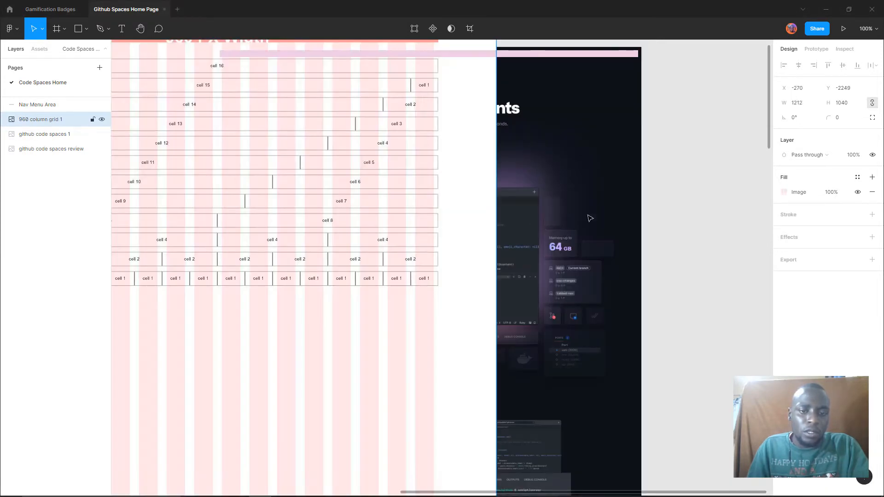
Place the grid image over the upper part of the first Codespaces screenshot, resize it to 1165 × 966 and align its columns with the screenshot's sides
{"action": "left_click_drag", "start_coordinate": [338, 222], "coordinate": [586, 252]}
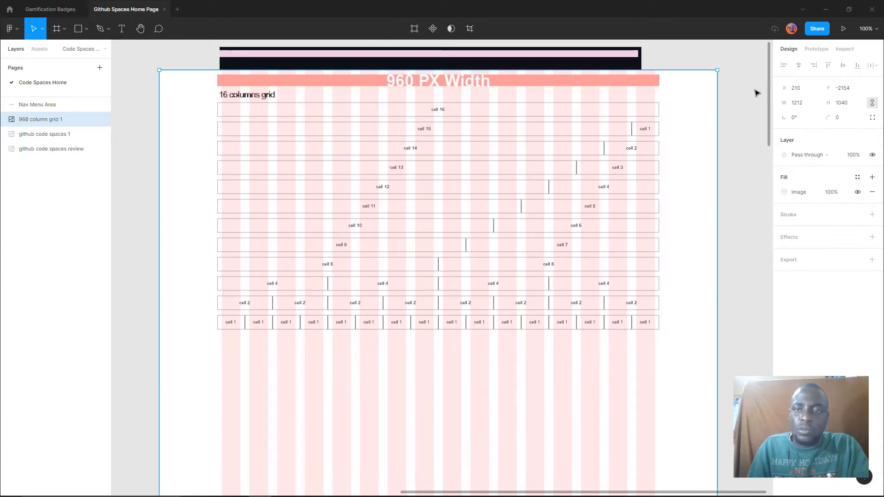
{"action": "left_click_drag", "start_coordinate": [714, 74], "coordinate": [696, 104]}
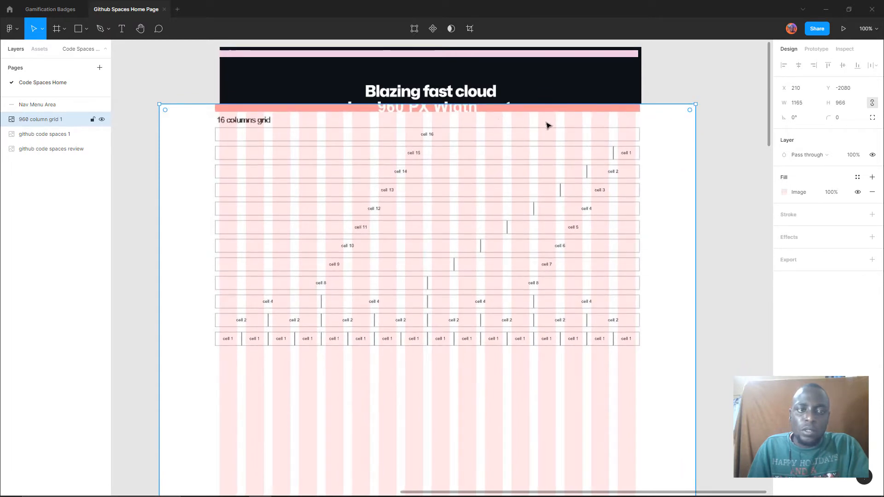
{"action": "left_click_drag", "start_coordinate": [548, 124], "coordinate": [551, 128]}
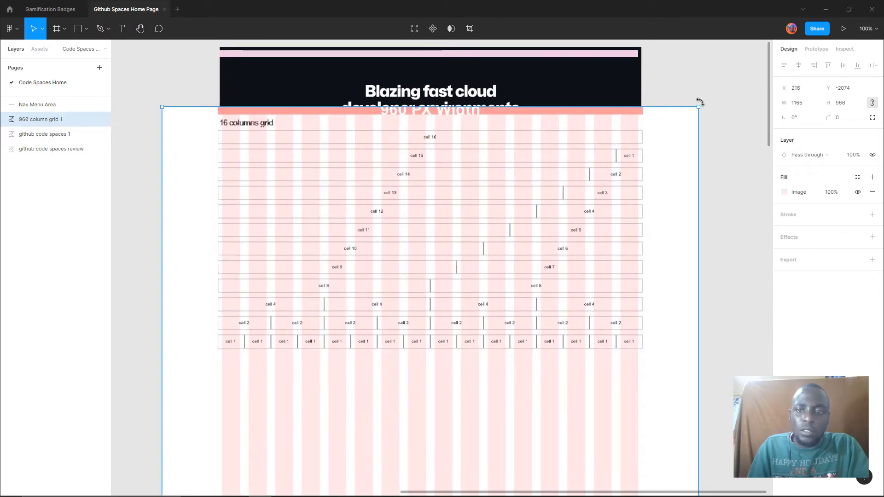
Move the grid image up to the top of the Codespaces screenshot and resize it to 1159 × 969 to match the screenshot's width
{"action": "left_click_drag", "start_coordinate": [697, 108], "coordinate": [693, 110]}
{"action": "left_click_drag", "start_coordinate": [479, 158], "coordinate": [490, 128]}
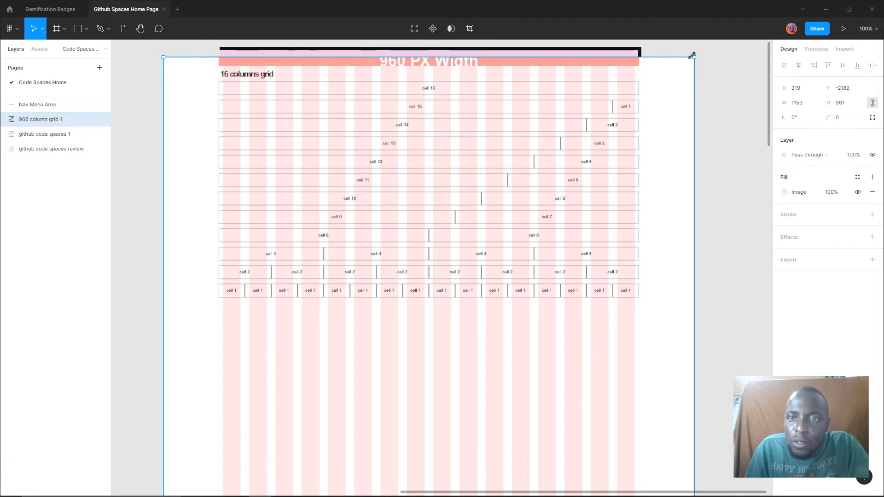
{"action": "left_click_drag", "start_coordinate": [694, 58], "coordinate": [697, 54]}
{"action": "left_click", "coordinate": [751, 110]}
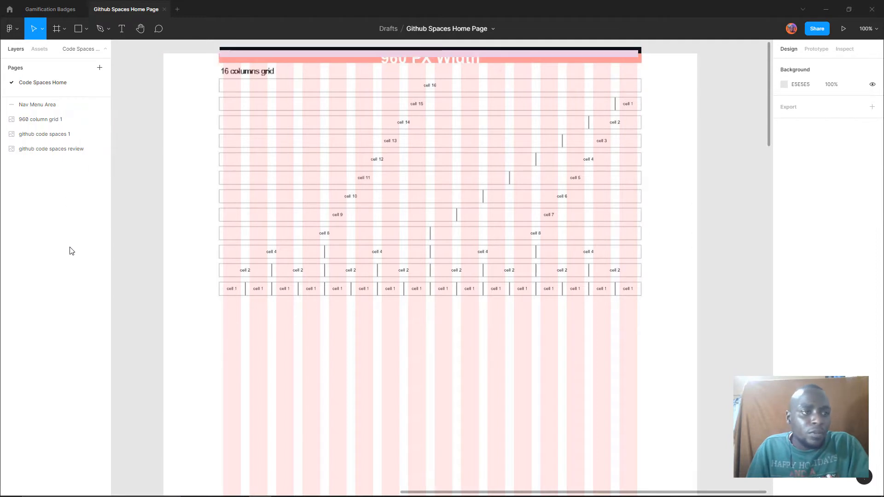
{"action": "left_click", "coordinate": [71, 119]}
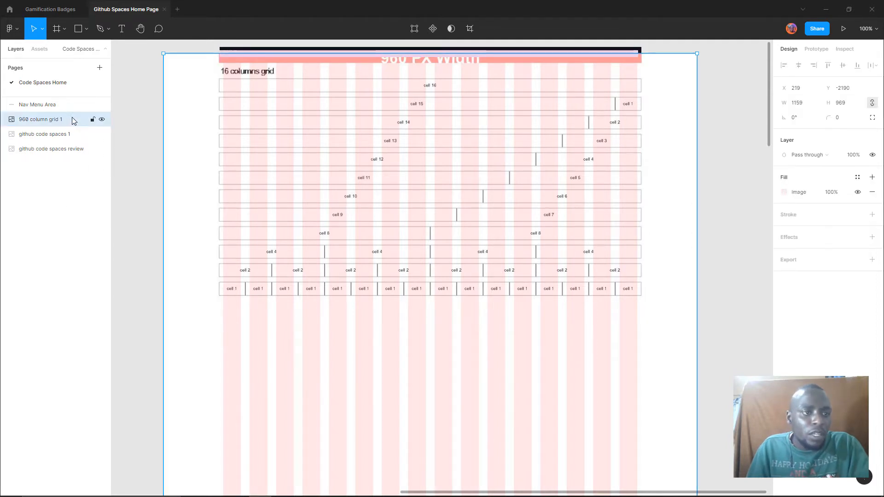
{"action": "right_click", "coordinate": [71, 121]}
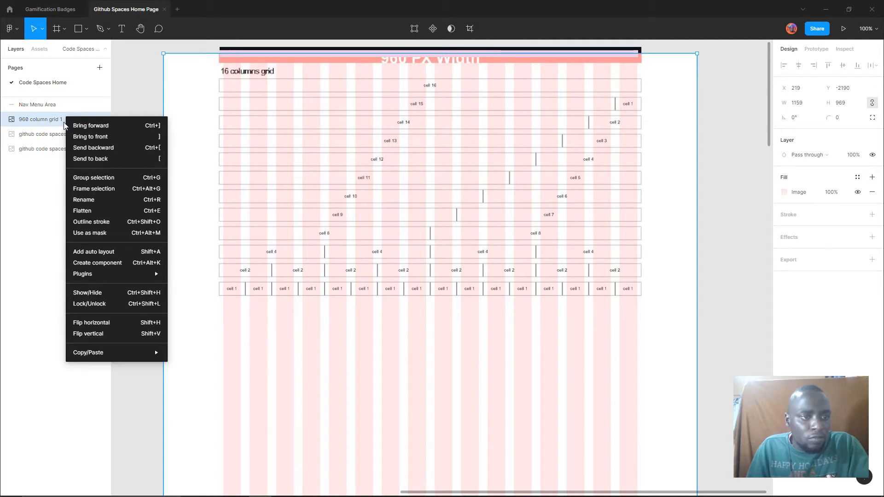
{"action": "left_click", "coordinate": [40, 126]}
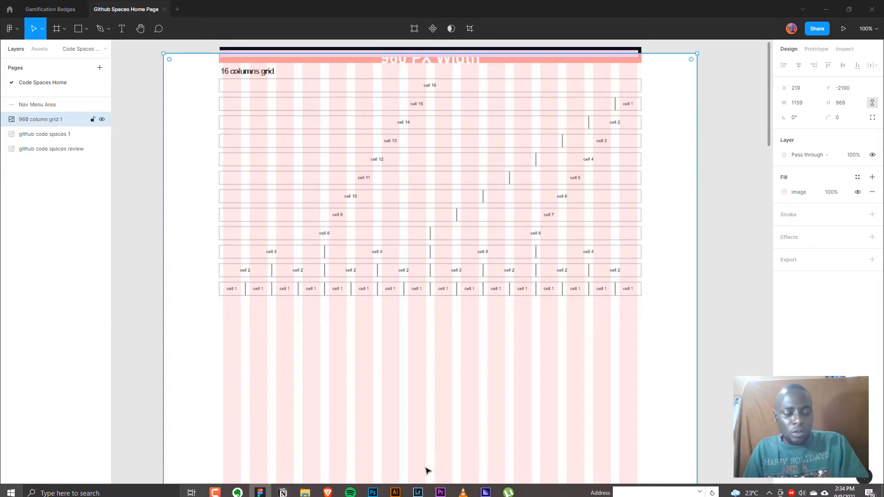
Switch to the Brave browser and search Google Images for "opacity figma"
{"action": "left_click", "coordinate": [427, 470]}
{"action": "mouse_move", "coordinate": [426, 496]}
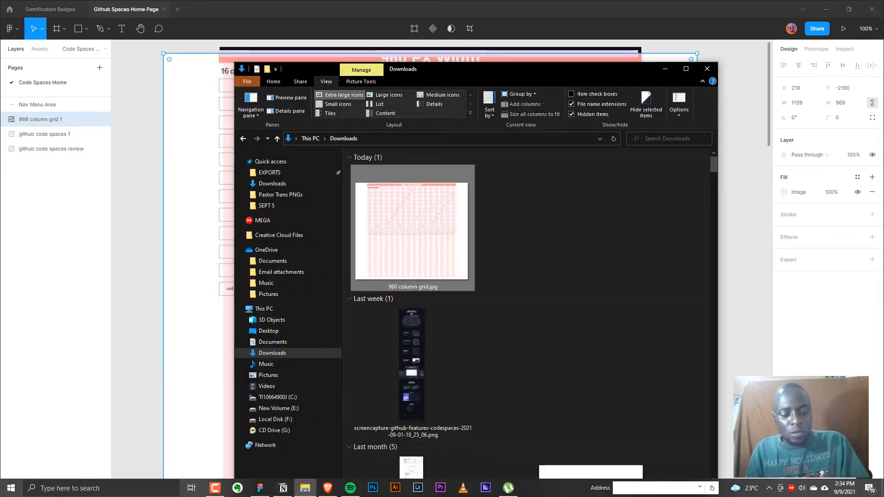
{"action": "key", "text": "alt+Tab"}
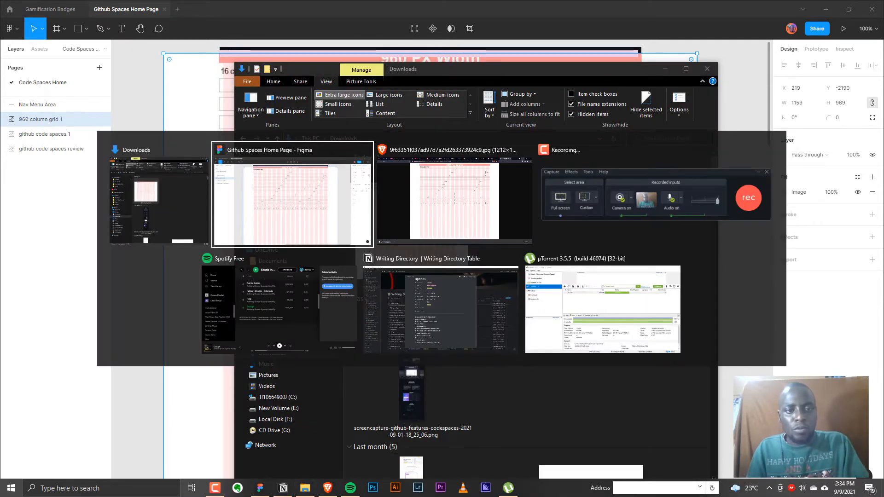
{"action": "key", "text": "alt+Tab"}
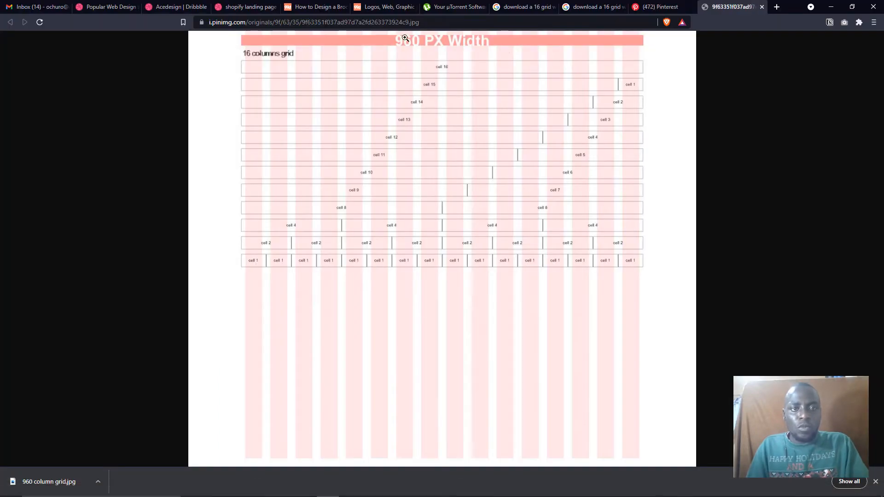
{"action": "left_click", "coordinate": [408, 22]}
{"action": "type", "text": "opacity figm"}
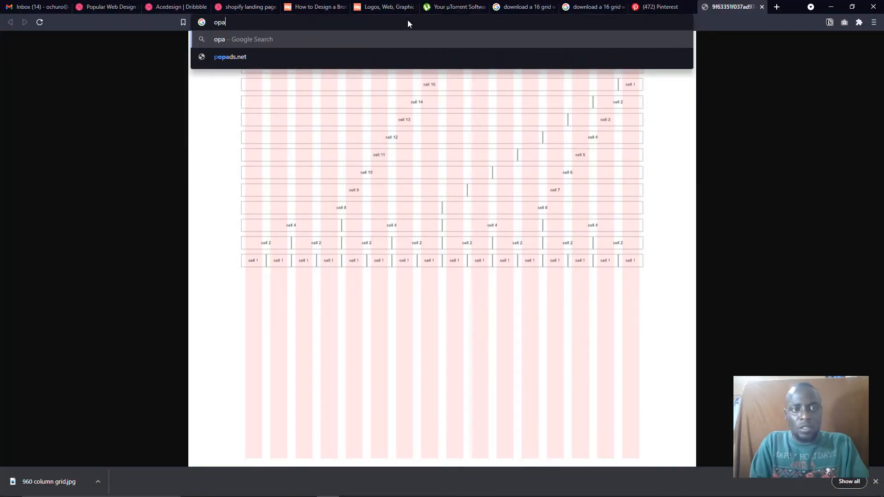
{"action": "type", "text": "a"}
{"action": "key", "text": "Return"}
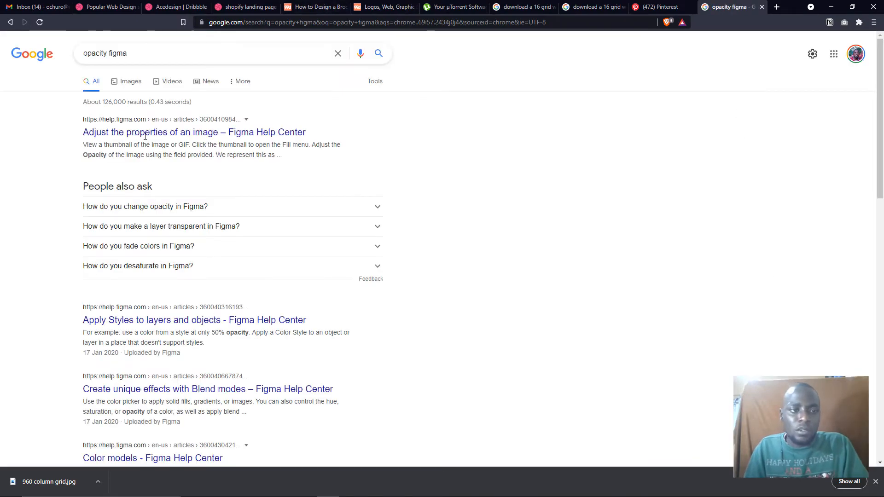
{"action": "left_click", "coordinate": [126, 82]}
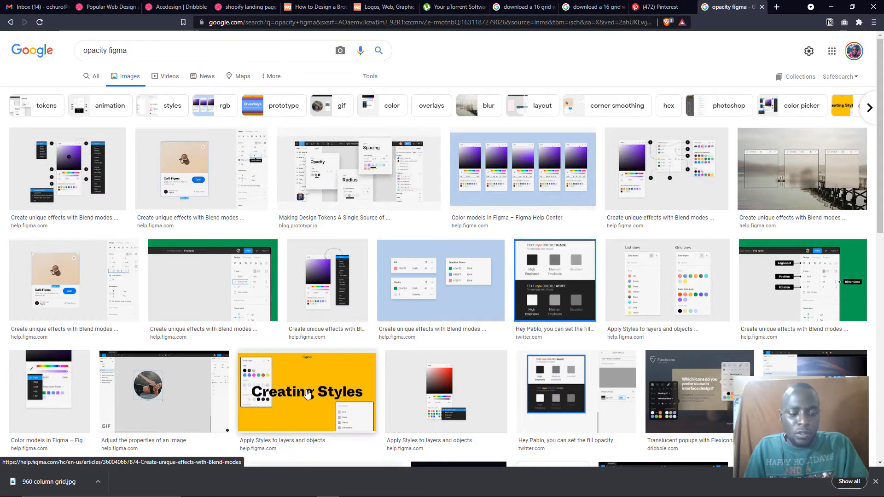
Return to Figma and set the grid image's fill opacity to 50%
{"action": "key", "text": "alt+Tab"}
{"action": "key", "text": "alt+Tab"}
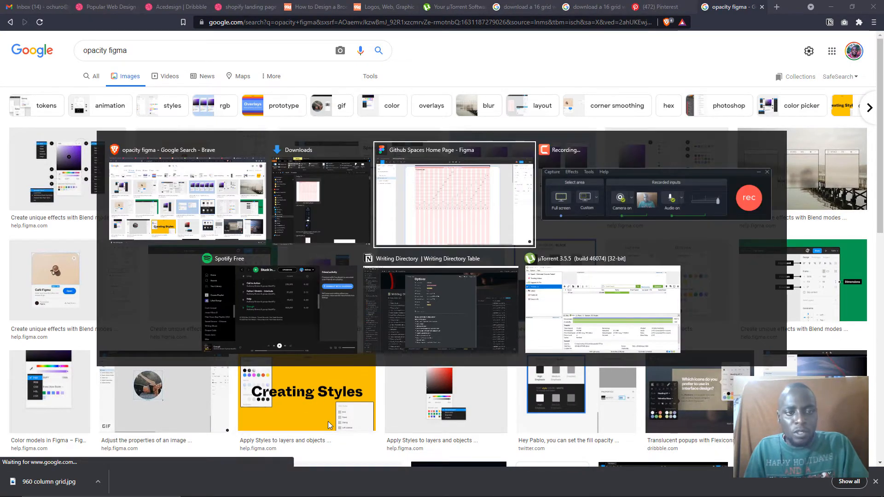
{"action": "key", "text": "alt+Tab"}
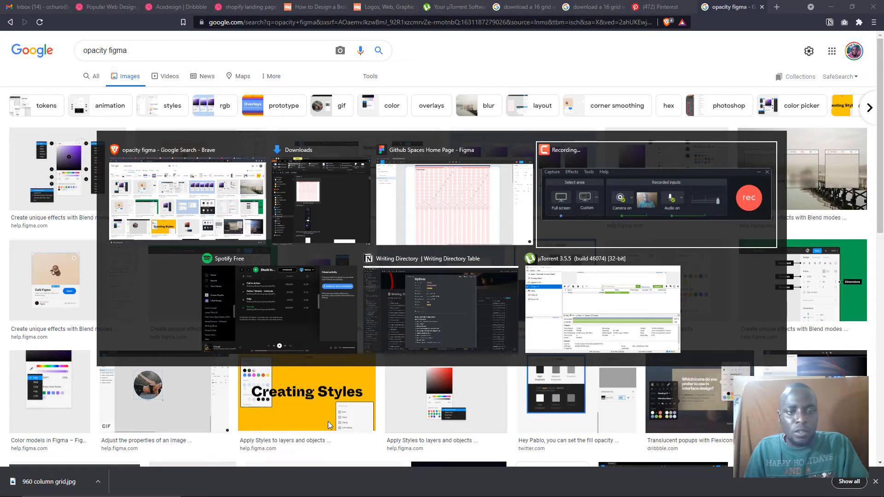
{"action": "key", "text": "alt+Tab"}
{"action": "key", "text": "alt+Tab"}
{"action": "key", "text": "alt+Tab"}
{"action": "key", "text": "alt+Tab"}
{"action": "key", "text": "alt+Tab"}
{"action": "key", "text": "alt+Tab"}
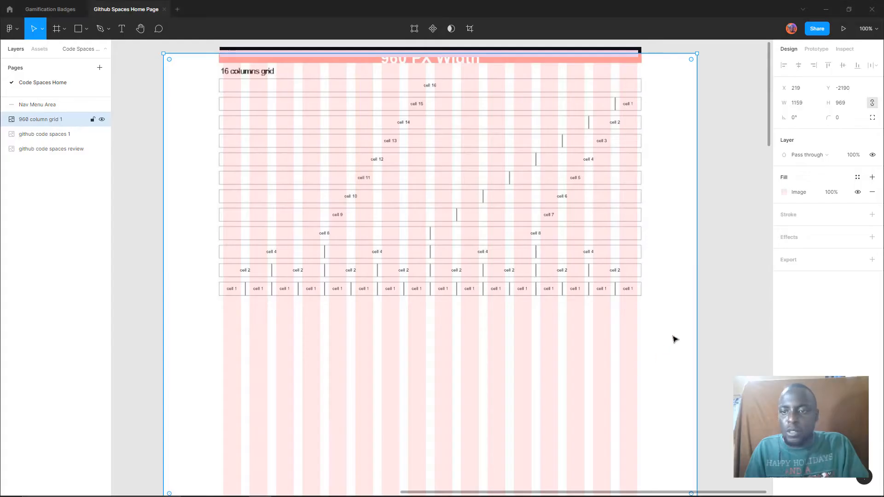
{"action": "left_click", "coordinate": [835, 192]}
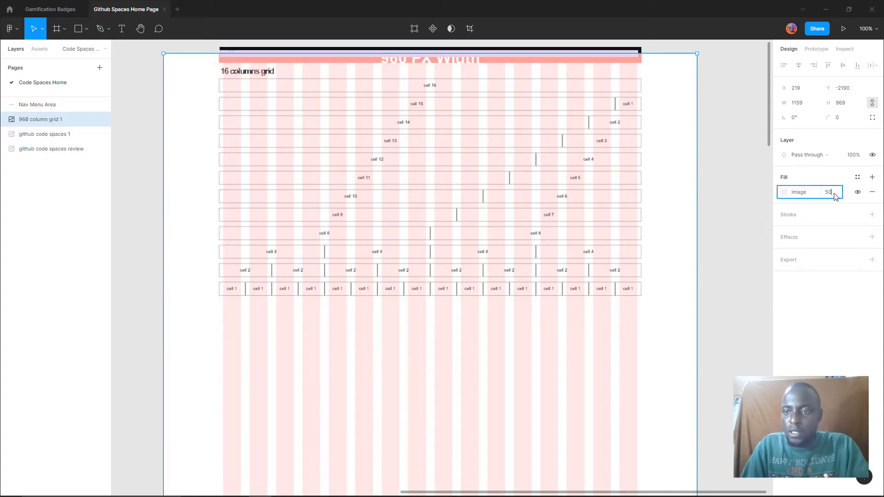
{"action": "key", "text": "Return"}
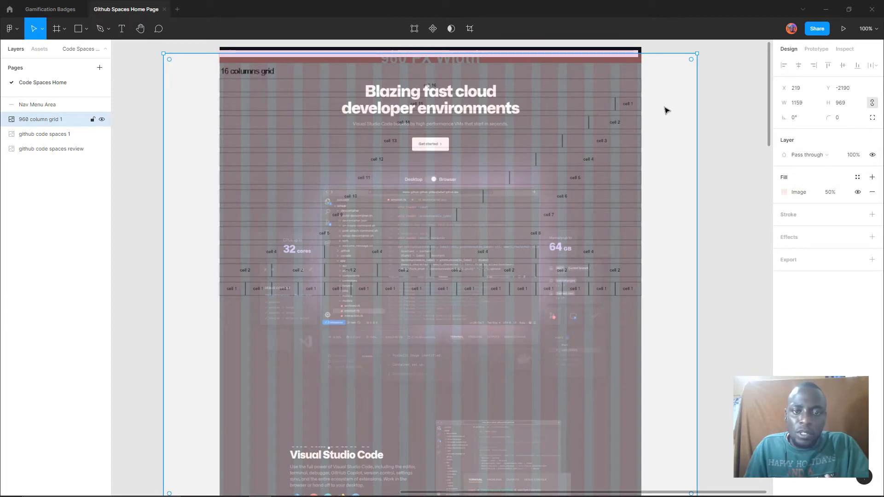
Lower the grid image's fill opacity to 30%
{"action": "scroll", "coordinate": [670, 124], "scroll_direction": "up", "scroll_amount": 2}
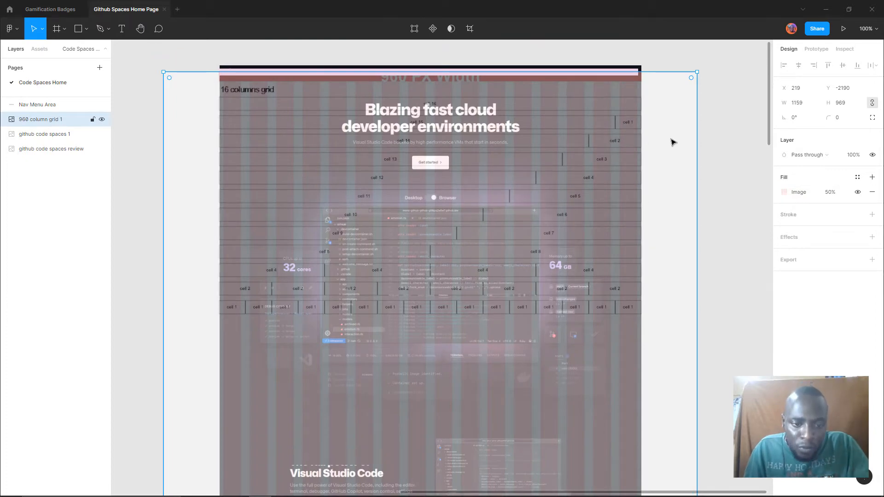
{"action": "left_click", "coordinate": [833, 193]}
{"action": "type", "text": "3"}
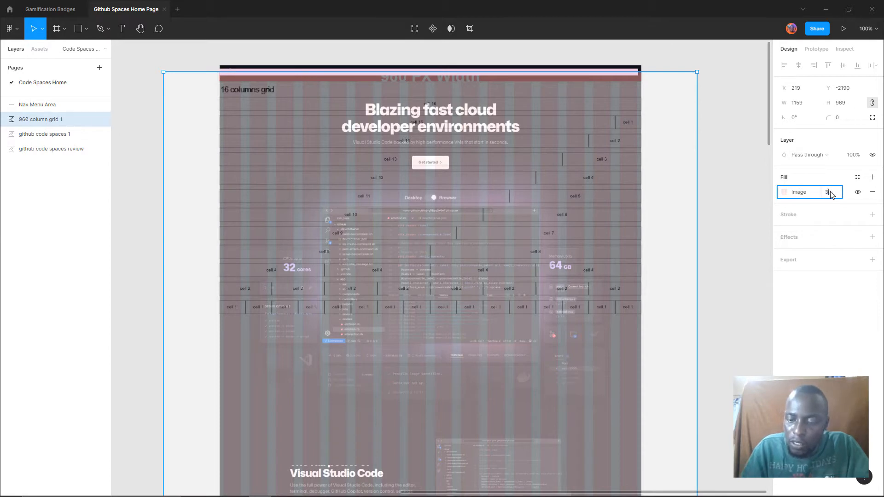
{"action": "type", "text": "0"}
{"action": "key", "text": "Return"}
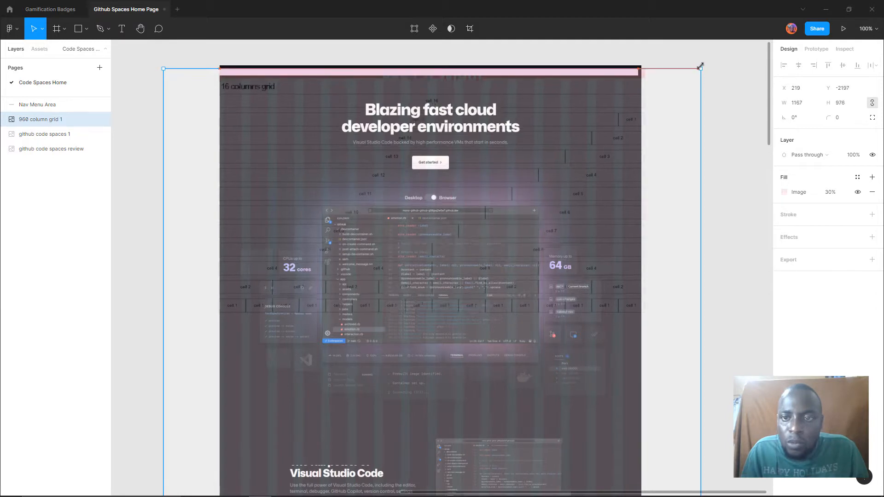
Try to resize the grid image from its upper corners to refine its fit over the screenshot
{"action": "left_click_drag", "start_coordinate": [686, 72], "coordinate": [665, 72]}
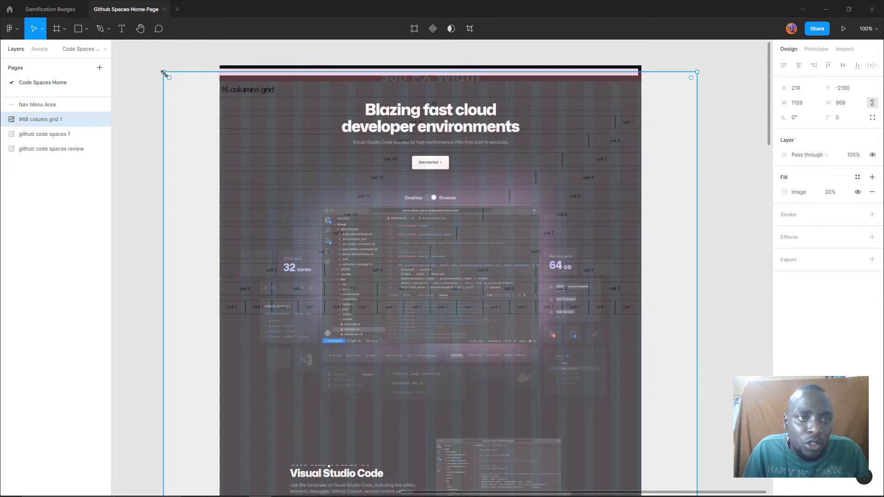
{"action": "left_click_drag", "start_coordinate": [166, 73], "coordinate": [163, 72]}
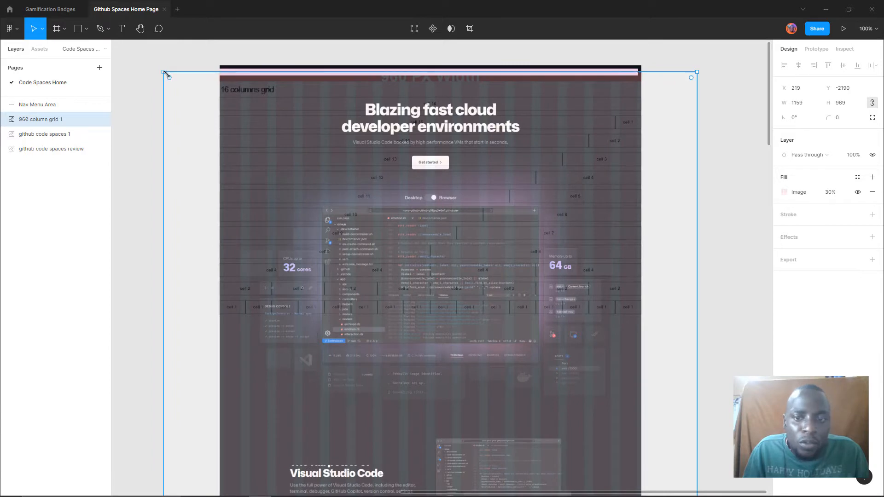
{"action": "key", "text": "Escape"}
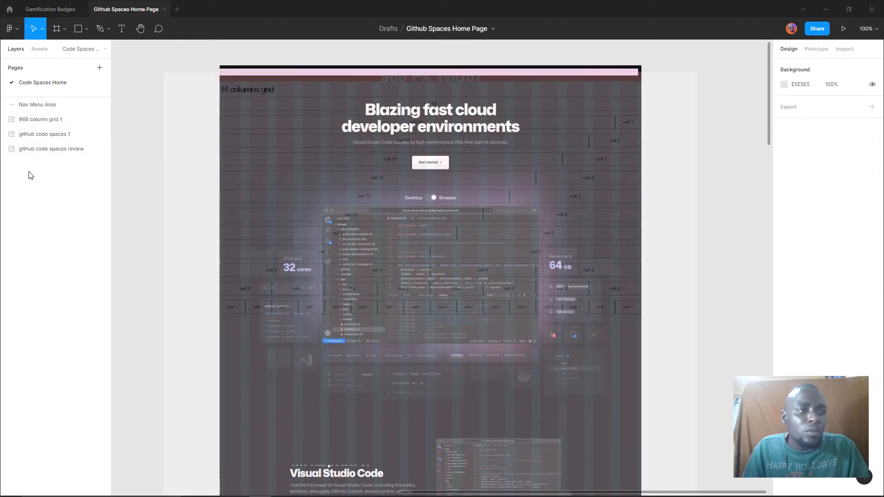
{"action": "right_click", "coordinate": [60, 121]}
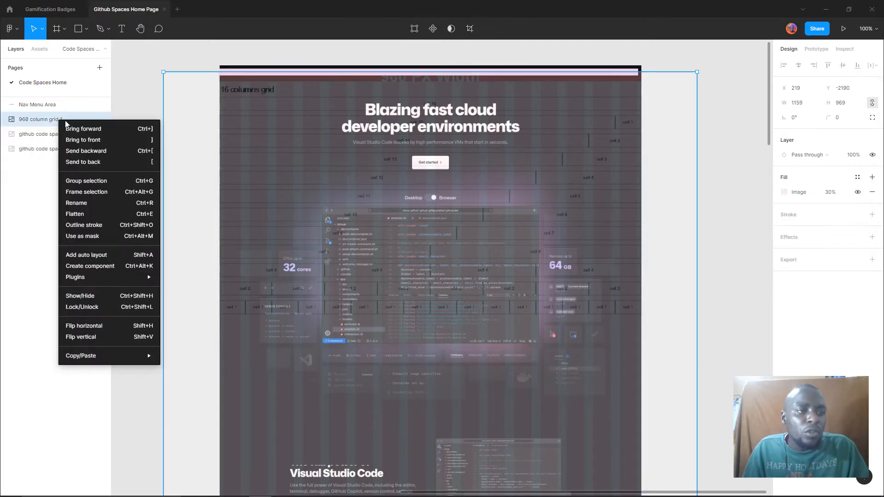
{"action": "left_click", "coordinate": [13, 218]}
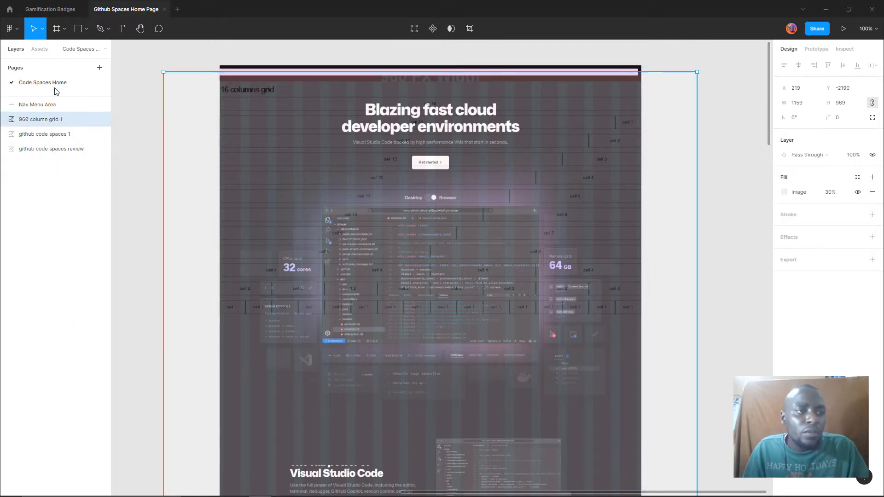
{"action": "left_click", "coordinate": [58, 162]}
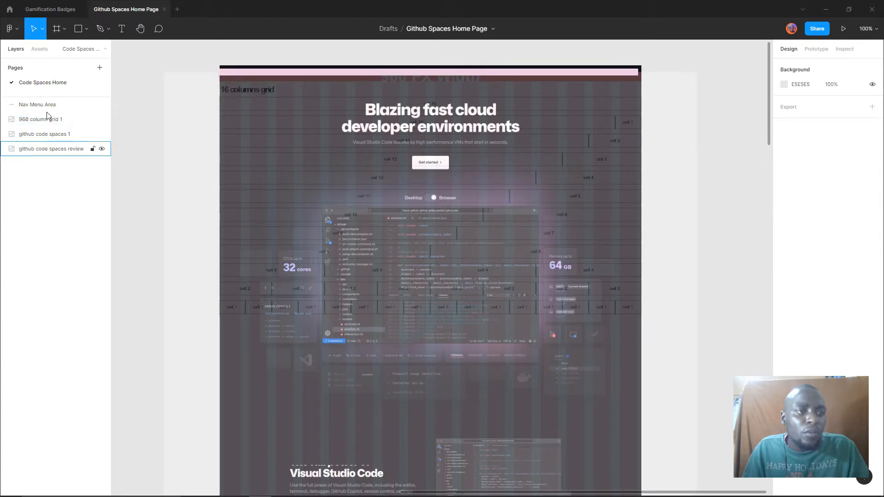
Draw a rectangle about 37 × 823 over the grid's first column and fill it with light orange FAE3C2
{"action": "left_click", "coordinate": [84, 22]}
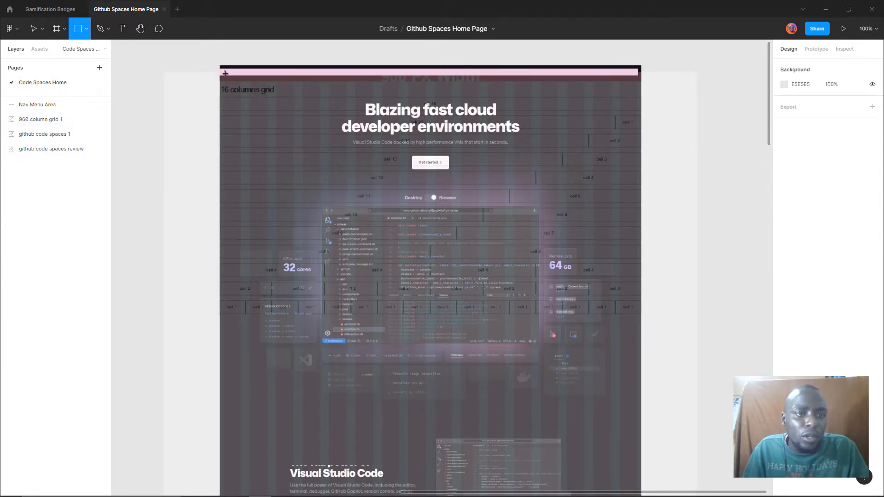
{"action": "mouse_move", "coordinate": [222, 68]}
{"action": "left_mouse_down"}
{"action": "mouse_move", "coordinate": [243, 180]}
{"action": "mouse_move", "coordinate": [233, 396]}
{"action": "mouse_move", "coordinate": [242, 448]}
{"action": "left_mouse_up"}
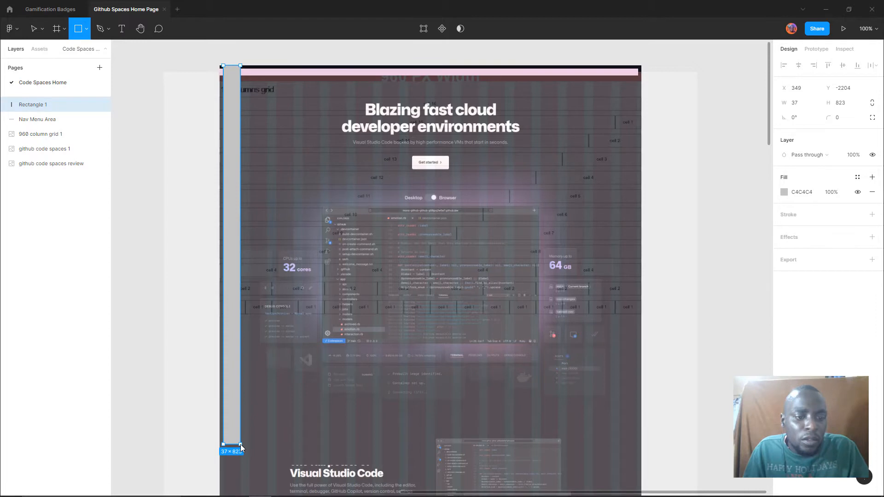
{"action": "left_click_drag", "start_coordinate": [242, 448], "coordinate": [241, 448]}
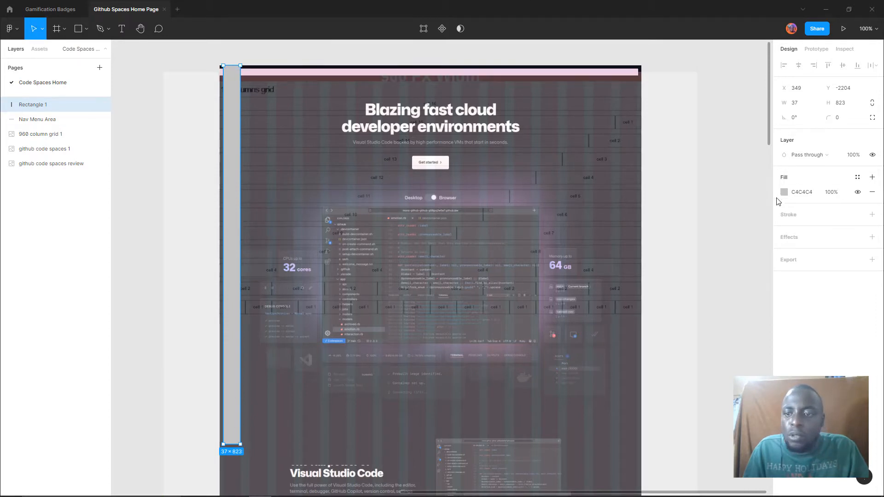
{"action": "left_click", "coordinate": [784, 192]}
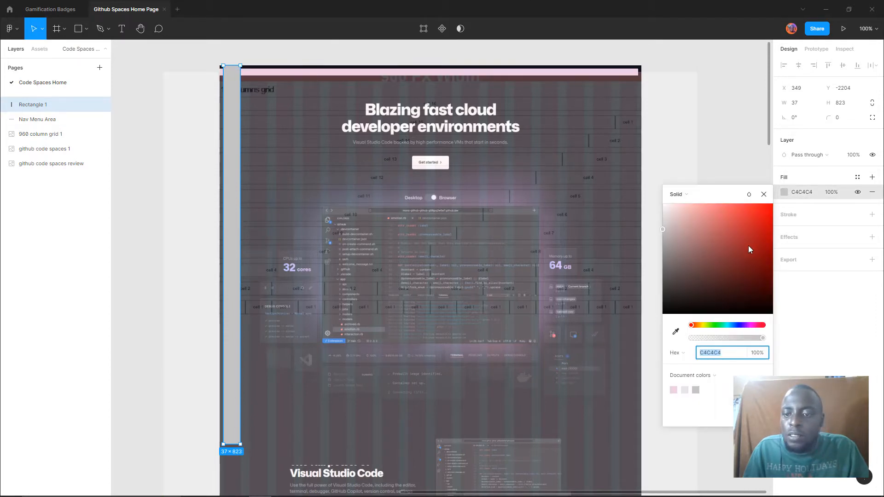
{"action": "left_click_drag", "start_coordinate": [716, 328], "coordinate": [698, 327]}
{"action": "left_click_drag", "start_coordinate": [717, 204], "coordinate": [686, 208]}
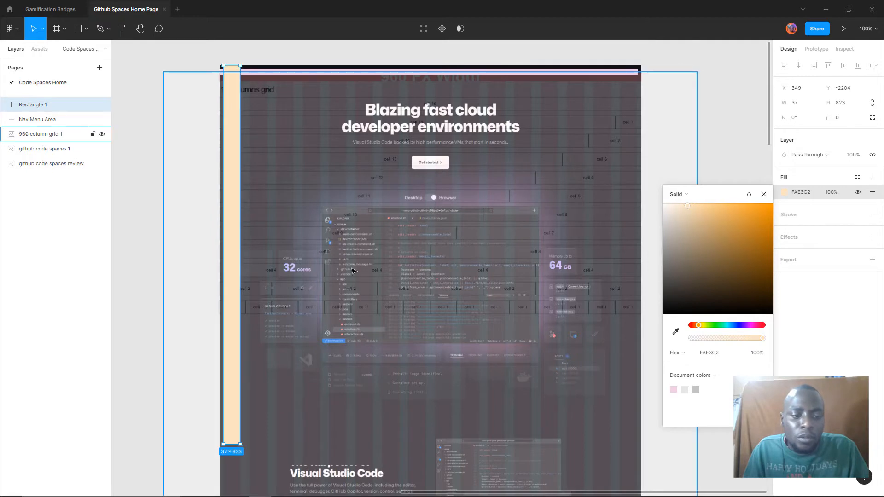
Extend the light orange column rectangle downward to a height of about 1195, keeping its width
{"action": "scroll", "coordinate": [345, 276], "scroll_direction": "down", "scroll_amount": 6}
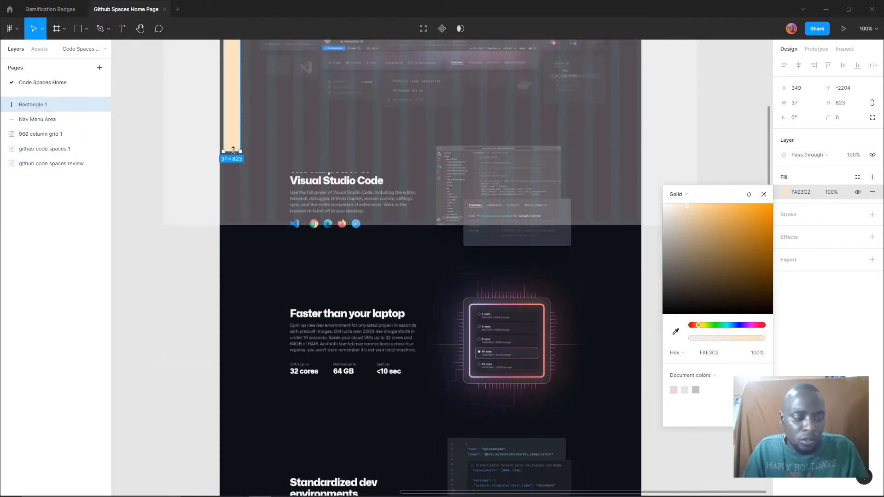
{"action": "left_click_drag", "start_coordinate": [234, 152], "coordinate": [229, 217]}
{"action": "key", "text": "ctrl+z"}
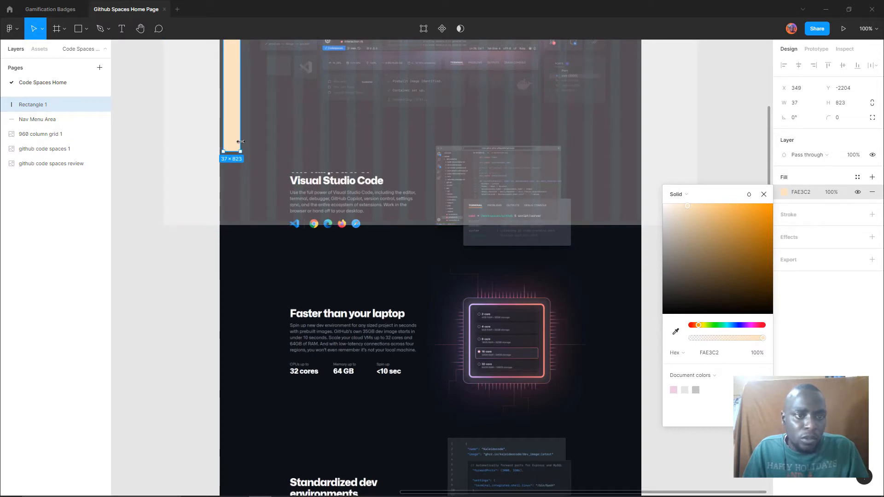
{"action": "left_click_drag", "start_coordinate": [235, 150], "coordinate": [239, 197]}
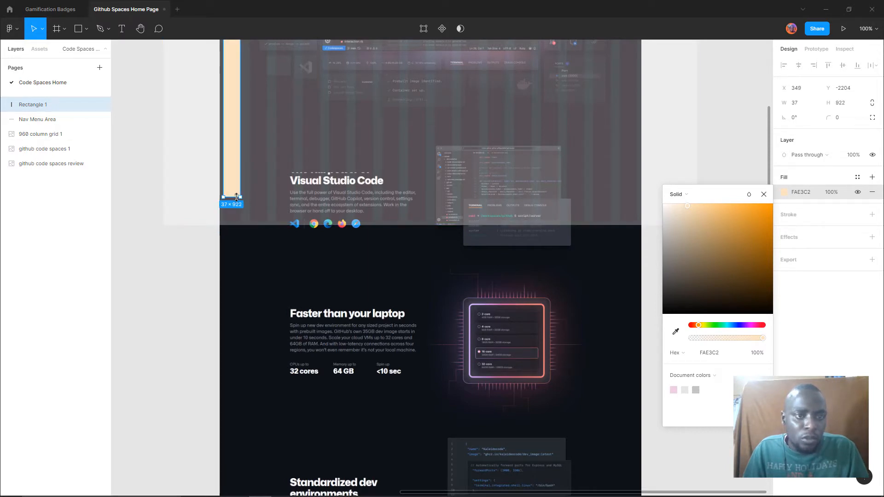
{"action": "key", "text": "ctrl+z"}
{"action": "left_click_drag", "start_coordinate": [234, 151], "coordinate": [222, 323]}
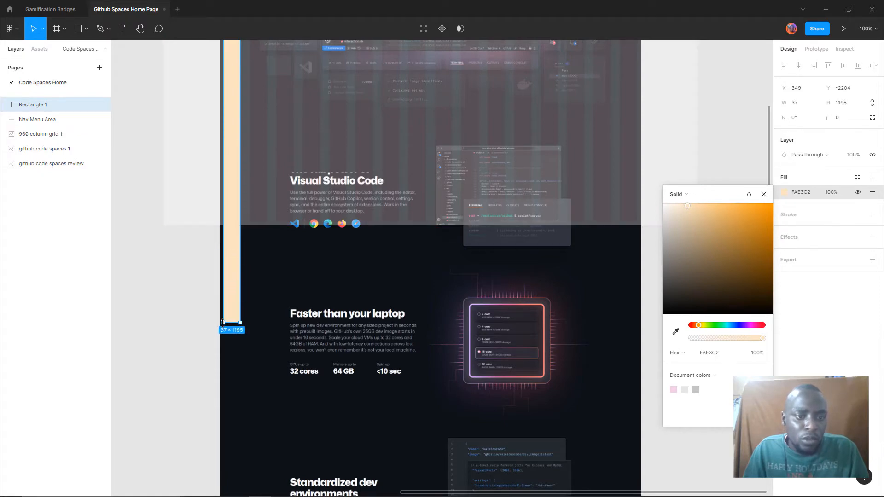
{"action": "scroll", "coordinate": [243, 300], "scroll_direction": "down", "scroll_amount": 14}
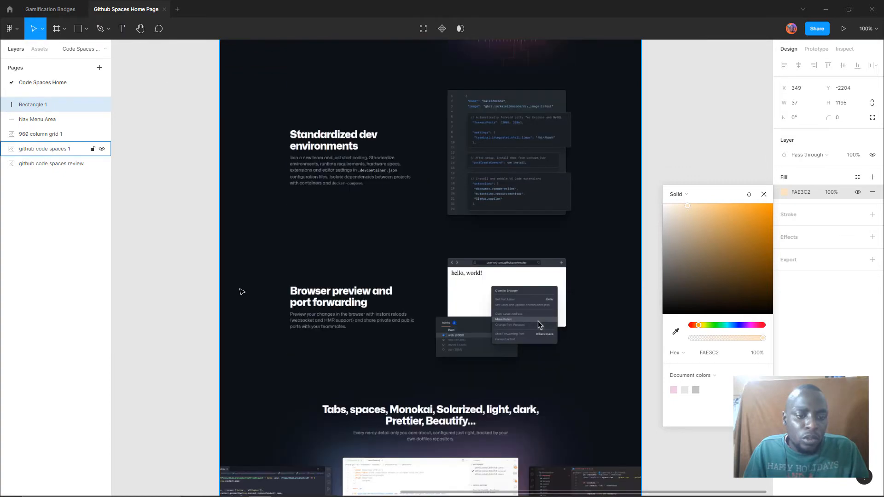
{"action": "scroll", "coordinate": [244, 296], "scroll_direction": "up", "scroll_amount": 14}
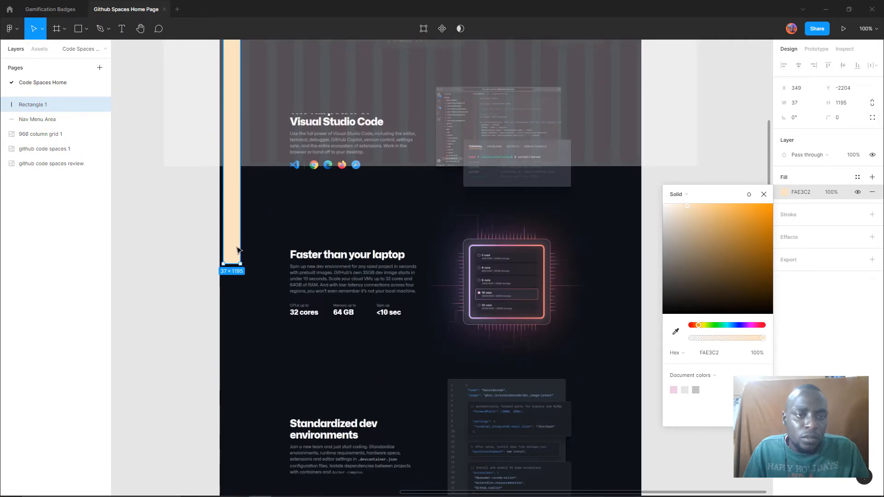
{"action": "scroll", "coordinate": [234, 214], "scroll_direction": "up", "scroll_amount": 10}
{"action": "scroll", "coordinate": [237, 225], "scroll_direction": "down", "scroll_amount": 11}
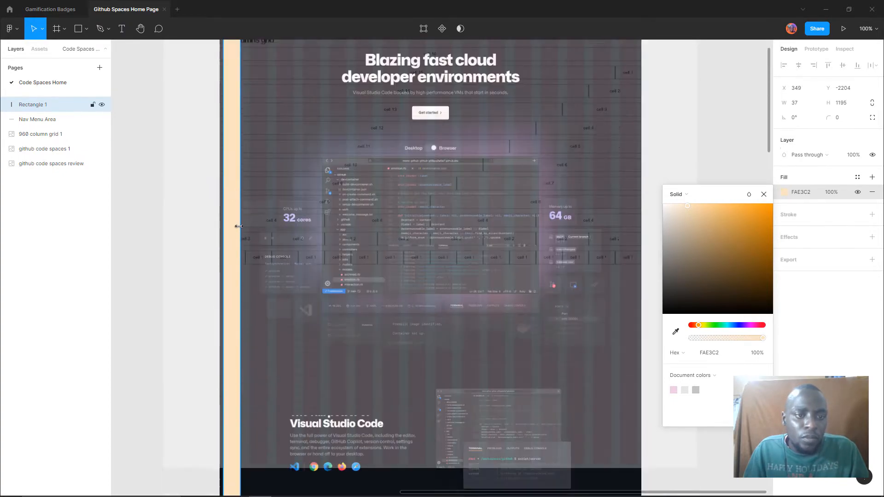
{"action": "right_click", "coordinate": [232, 200]}
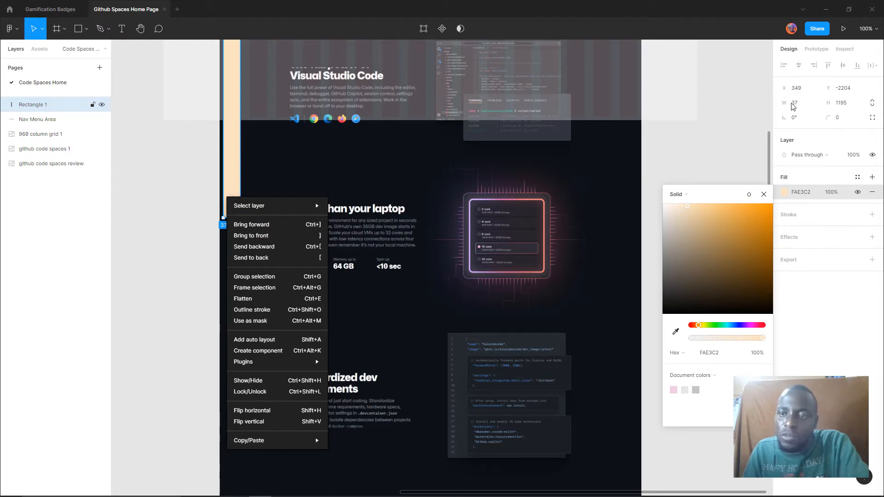
{"action": "left_click", "coordinate": [710, 134]}
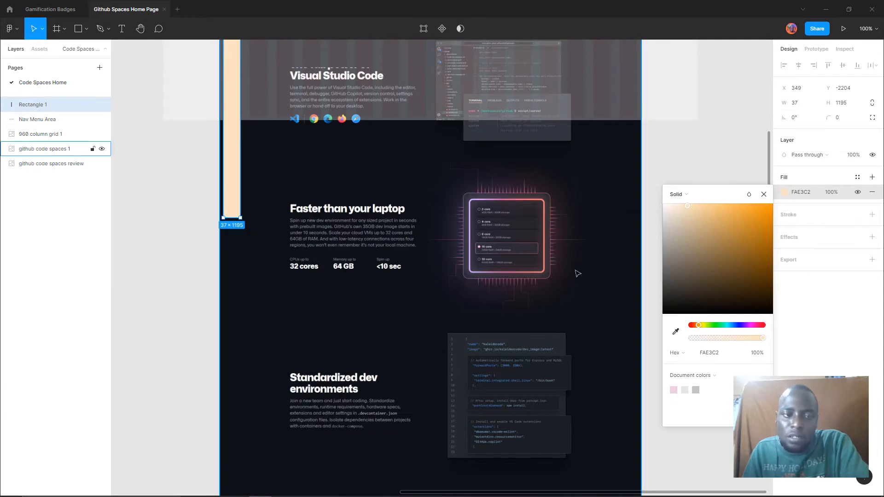
Set the light orange column rectangle's height to 4096 to match the full height of the page screenshot
{"action": "scroll", "coordinate": [578, 271], "scroll_direction": "down", "scroll_amount": 15}
{"action": "scroll", "coordinate": [586, 260], "scroll_direction": "down", "scroll_amount": 10}
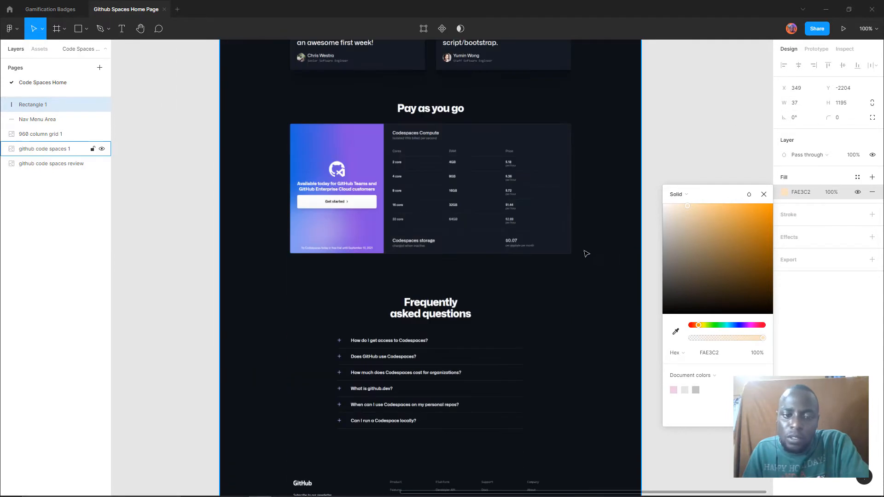
{"action": "left_click", "coordinate": [417, 298]}
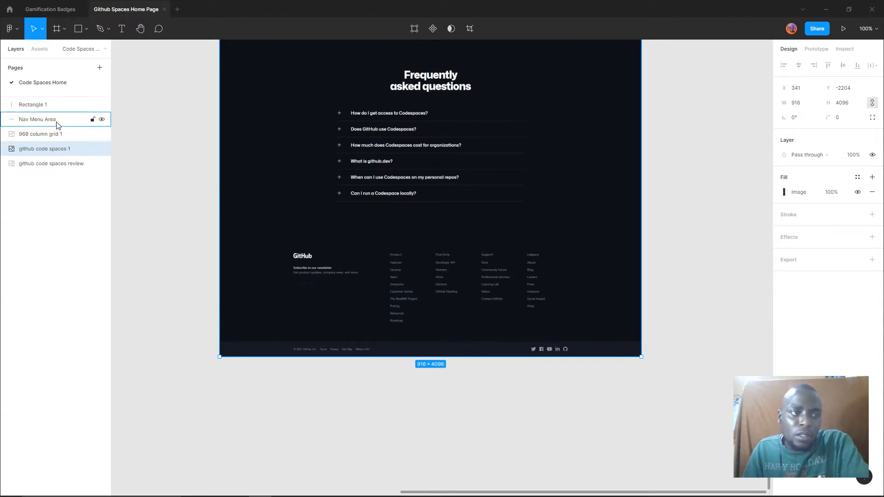
{"action": "left_click", "coordinate": [56, 109]}
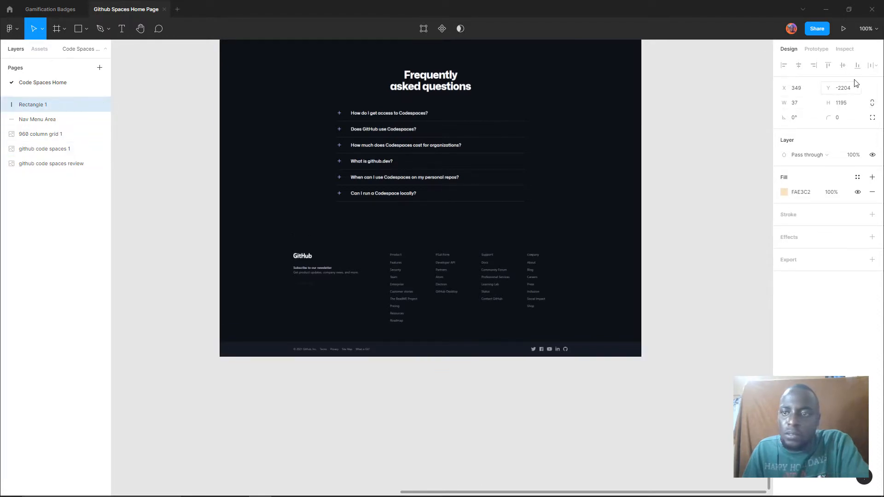
{"action": "left_click", "coordinate": [839, 104]}
{"action": "type", "text": "4"}
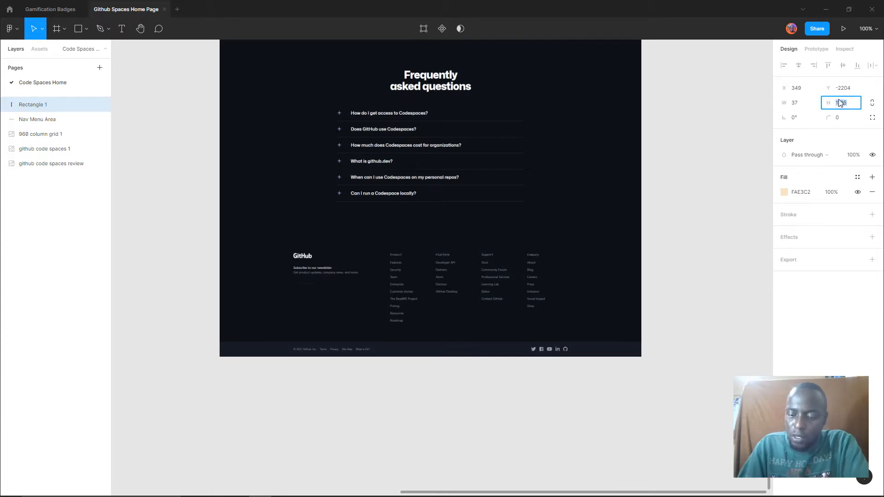
{"action": "type", "text": "798"}
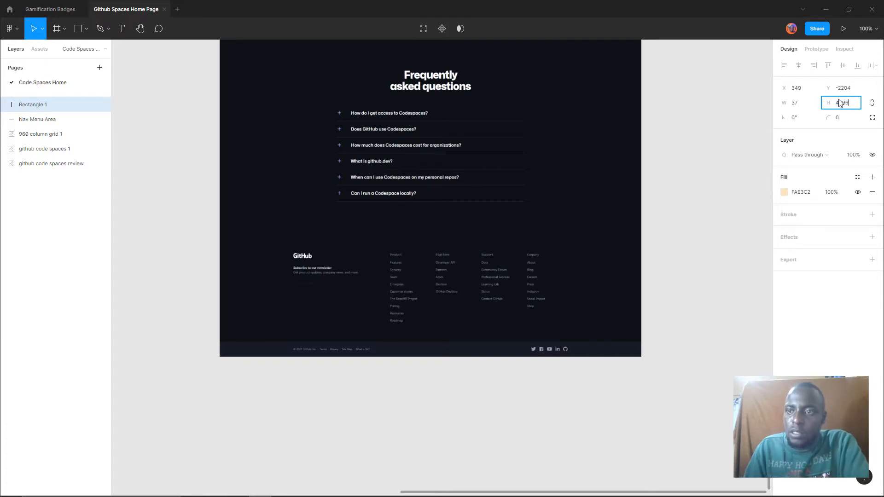
{"action": "left_click", "coordinate": [729, 137]}
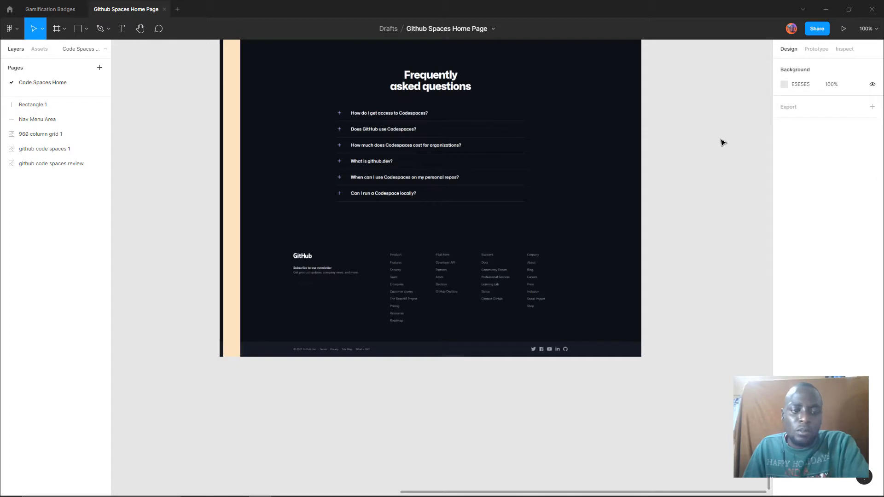
Rename the light orange column rectangle's layer to 1
{"action": "scroll", "coordinate": [644, 166], "scroll_direction": "up", "scroll_amount": 12}
{"action": "scroll", "coordinate": [650, 144], "scroll_direction": "up", "scroll_amount": 20}
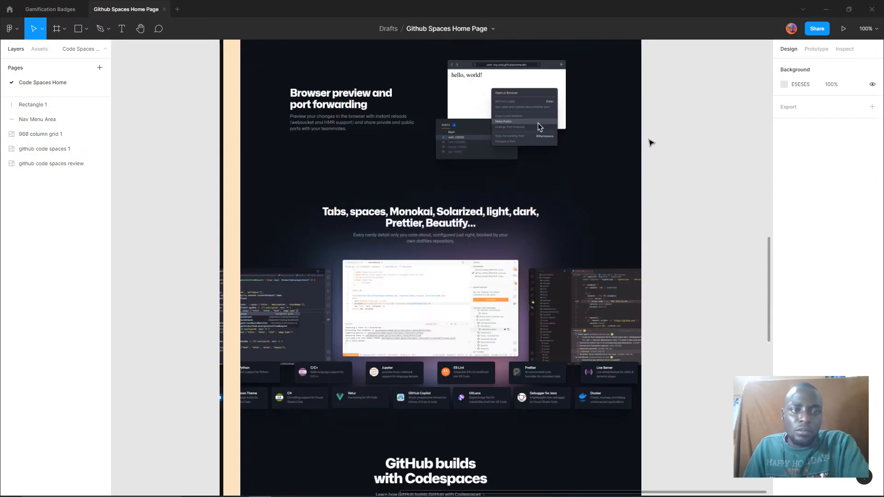
{"action": "scroll", "coordinate": [652, 143], "scroll_direction": "up", "scroll_amount": 8}
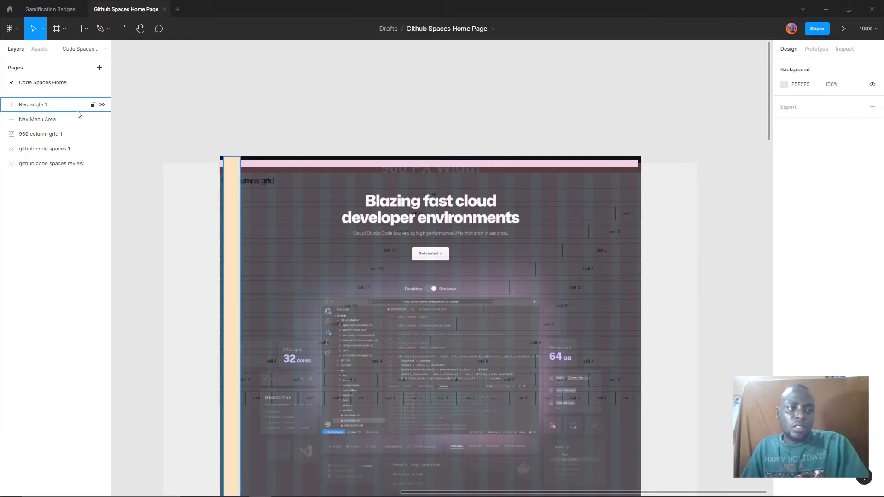
{"action": "double_click", "coordinate": [40, 106]}
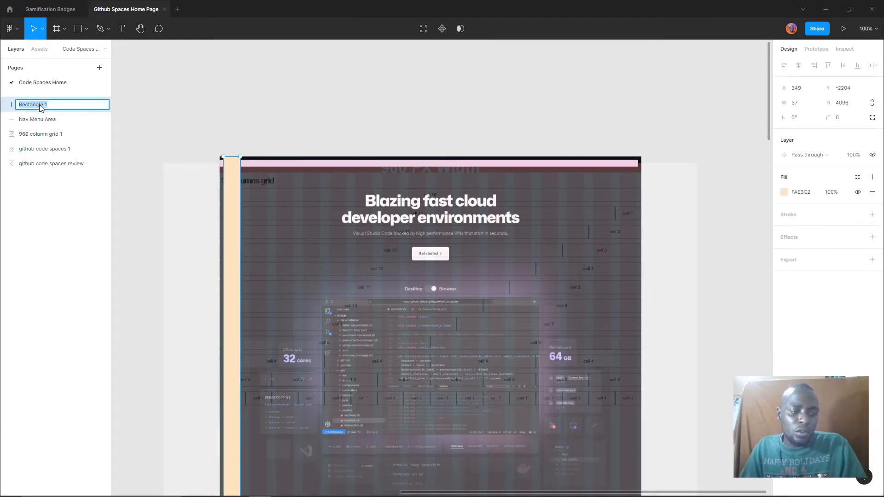
{"action": "type", "text": "1"}
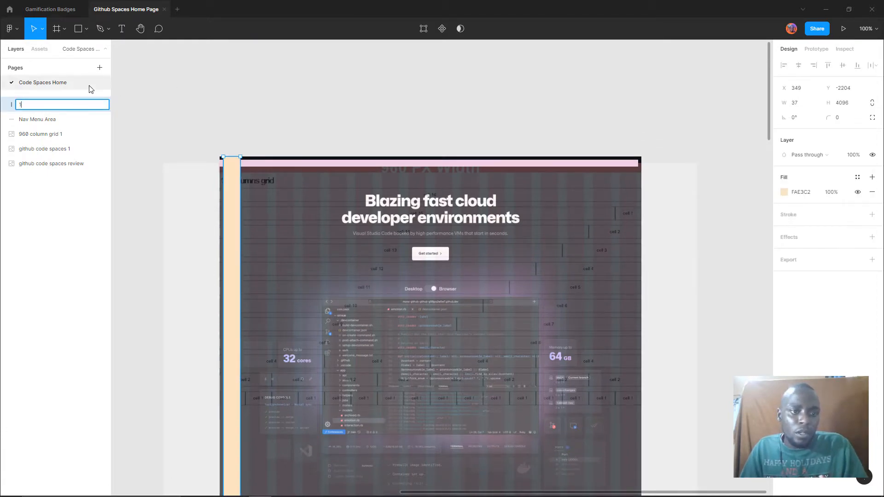
{"action": "key", "text": "Return"}
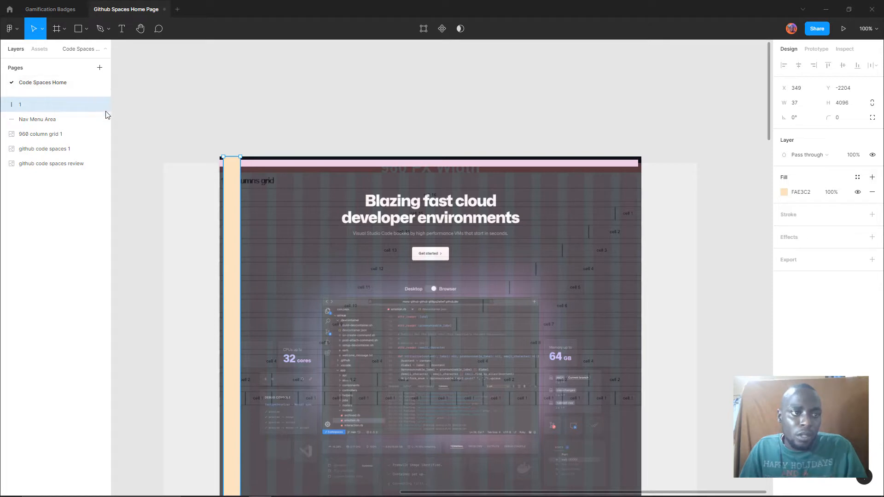
{"action": "right_click", "coordinate": [52, 102]}
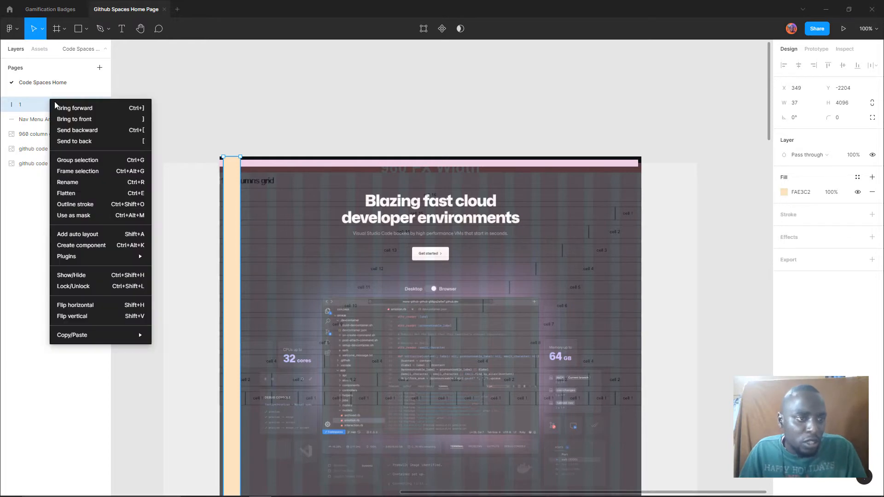
{"action": "left_click", "coordinate": [236, 87]}
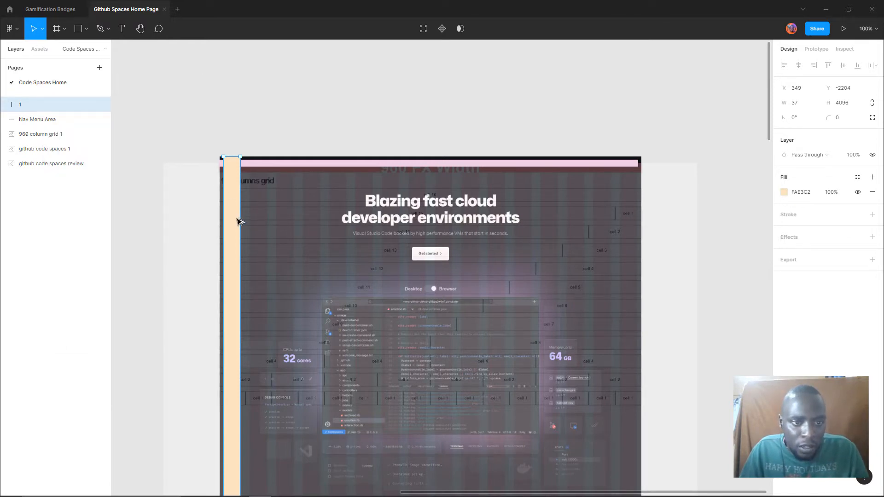
Duplicate the column rectangle over the grid's second and third columns at X 407 and 465, with their tops at Y -2204
{"action": "mouse_move", "coordinate": [240, 222]}
{"action": "left_mouse_down"}
{"action": "mouse_move", "coordinate": [288, 231]}
{"action": "mouse_move", "coordinate": [287, 218]}
{"action": "left_mouse_up"}
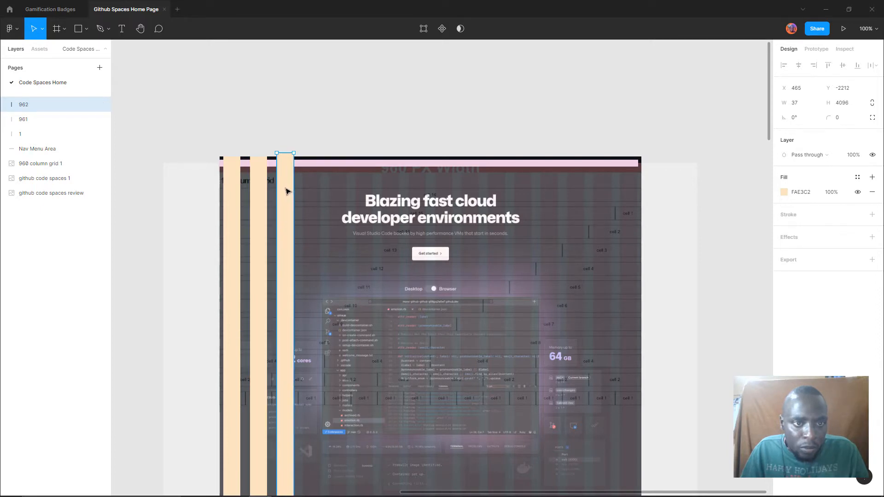
{"action": "key", "text": "Down"}
{"action": "key", "text": "Down"}
{"action": "key", "text": "Down"}
{"action": "key", "text": "Down"}
{"action": "key", "text": "Down"}
{"action": "key", "text": "Down"}
{"action": "key", "text": "Down"}
{"action": "key", "text": "Down"}
{"action": "left_click_drag", "start_coordinate": [325, 113], "coordinate": [233, 171]}
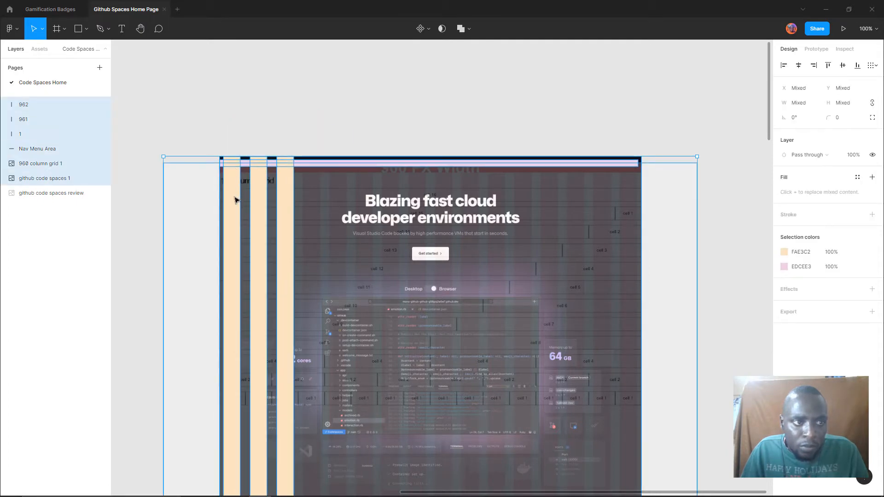
Rename the second column rectangle's layer to 2 and the third one's to 3
{"action": "left_click", "coordinate": [43, 104]}
{"action": "left_click", "coordinate": [25, 119]}
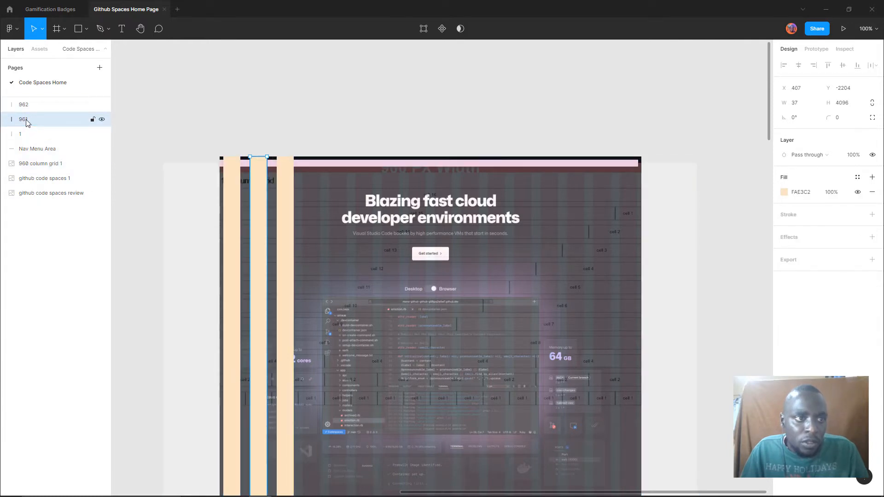
{"action": "double_click", "coordinate": [25, 120]}
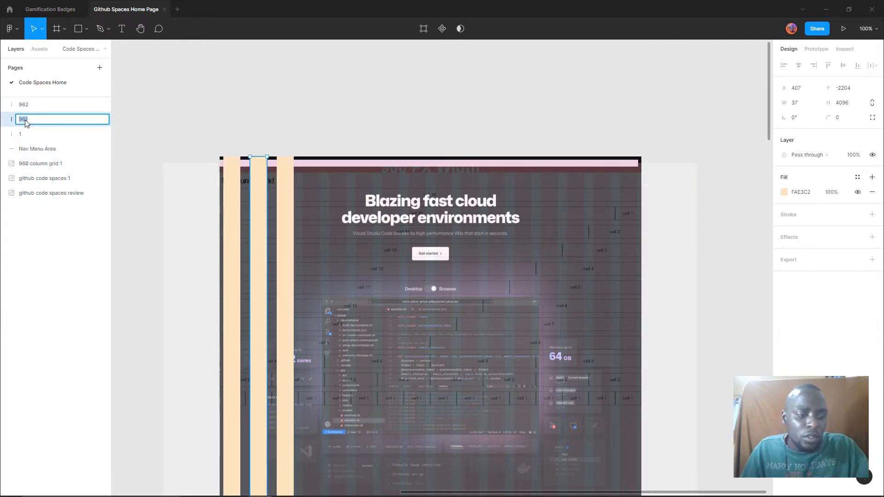
{"action": "type", "text": "2"}
{"action": "left_click", "coordinate": [30, 107]}
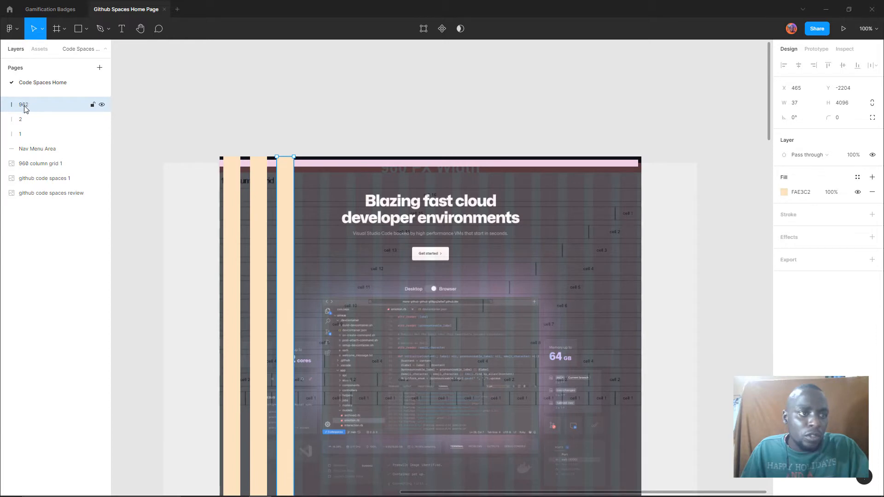
{"action": "double_click", "coordinate": [26, 105]}
{"action": "type", "text": "3"}
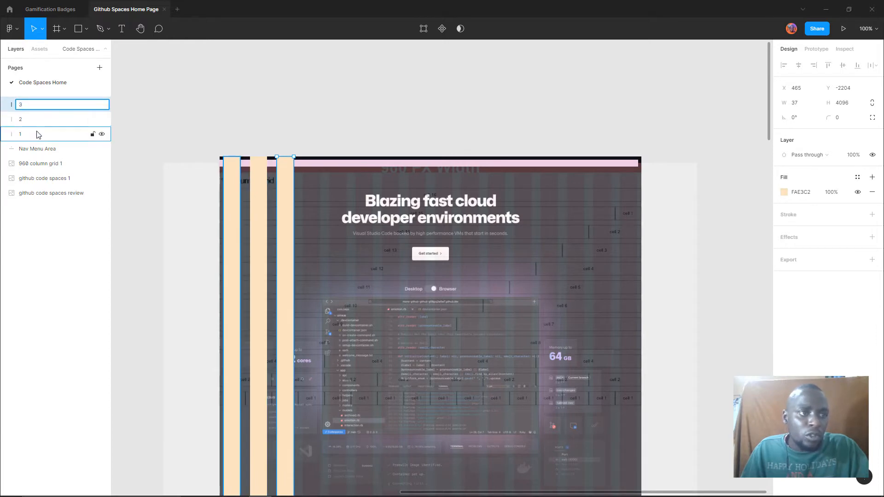
Duplicate column rectangles 1, 2 and 3 together and place the copies over the grid's next three columns
{"action": "left_click", "coordinate": [37, 133]}
{"action": "left_click", "coordinate": [33, 108], "text": "shift"}
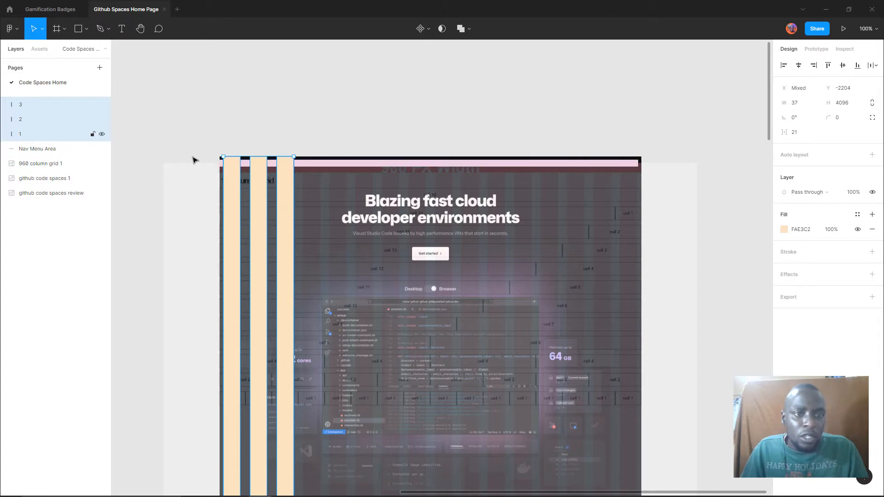
{"action": "left_click_drag", "start_coordinate": [258, 187], "coordinate": [337, 189]}
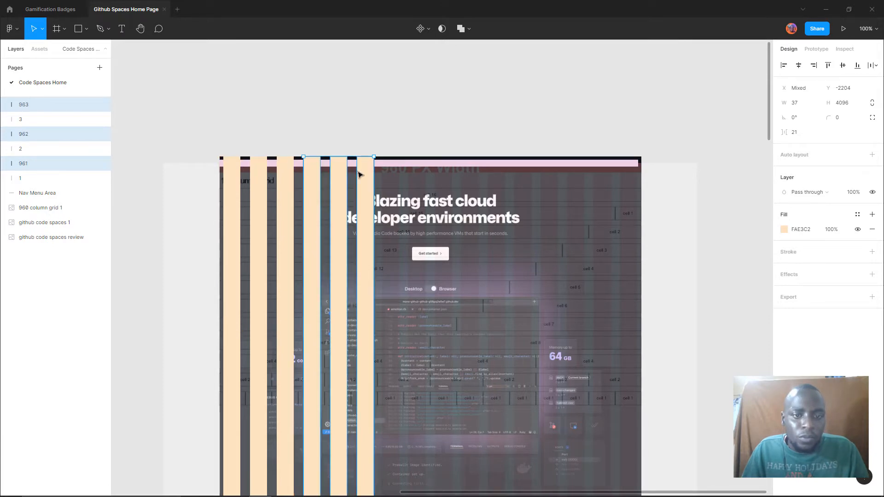
{"action": "left_click", "coordinate": [414, 101]}
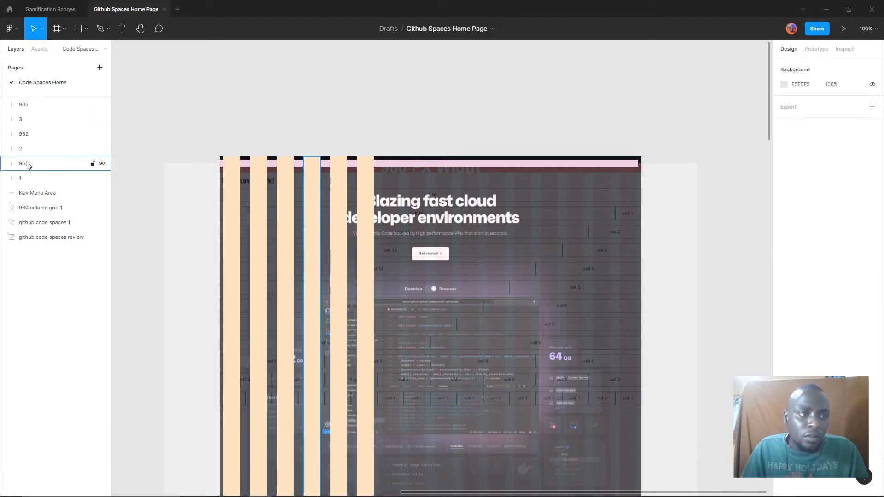
Duplicate all six column rectangles together and place the copies beside the originals, over the grid's seventh to twelfth columns
{"action": "left_click", "coordinate": [22, 178]}
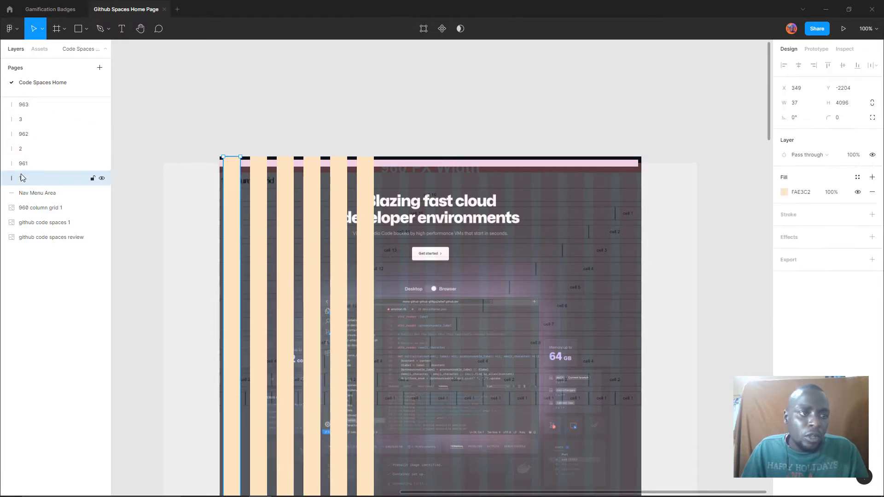
{"action": "left_click", "coordinate": [40, 105], "text": "shift"}
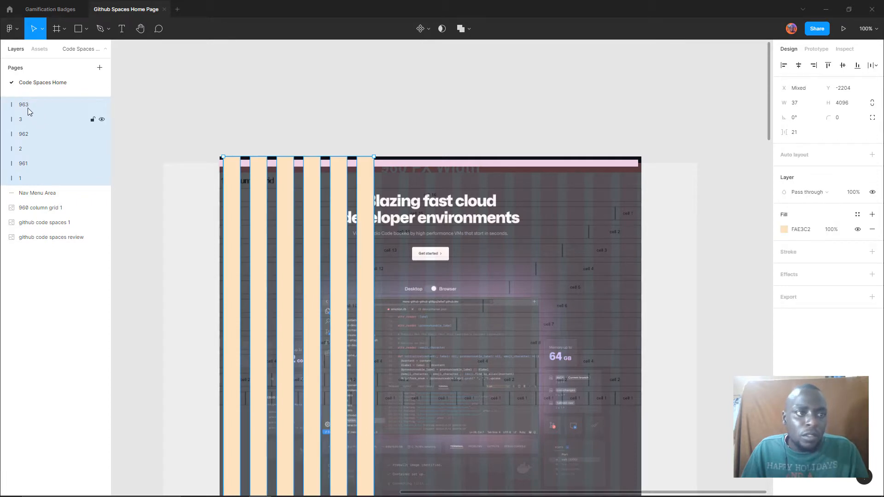
{"action": "left_click_drag", "start_coordinate": [28, 107], "coordinate": [77, 123]}
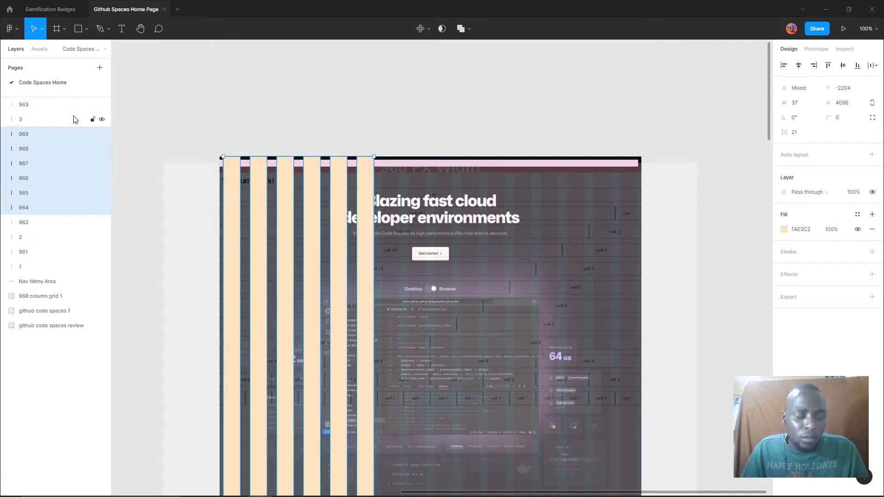
{"action": "key", "text": "ctrl+z"}
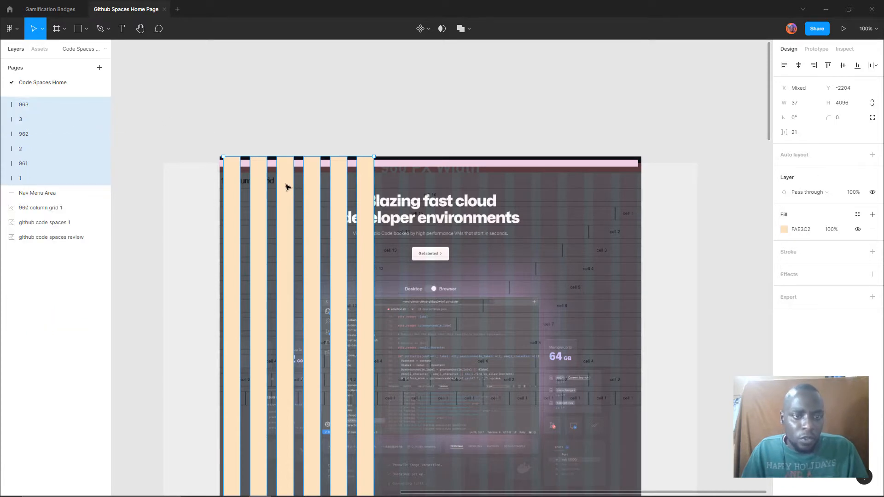
{"action": "left_click_drag", "start_coordinate": [290, 181], "coordinate": [447, 181]}
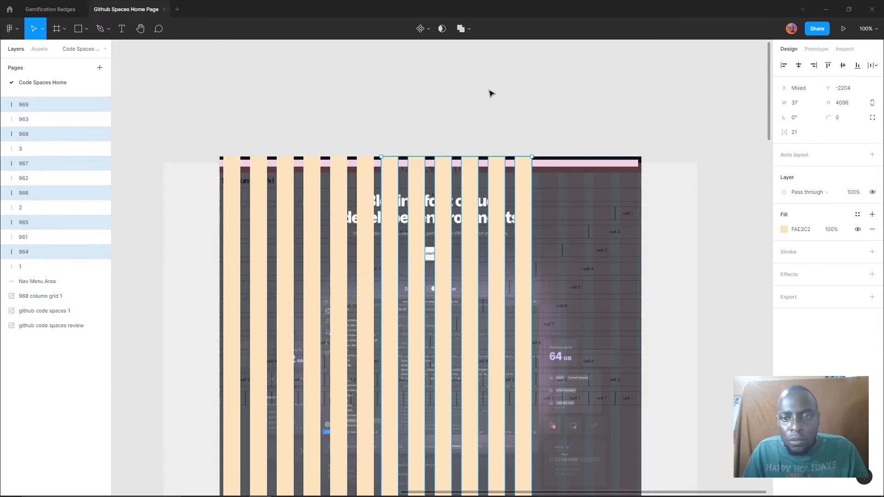
{"action": "left_click", "coordinate": [456, 138]}
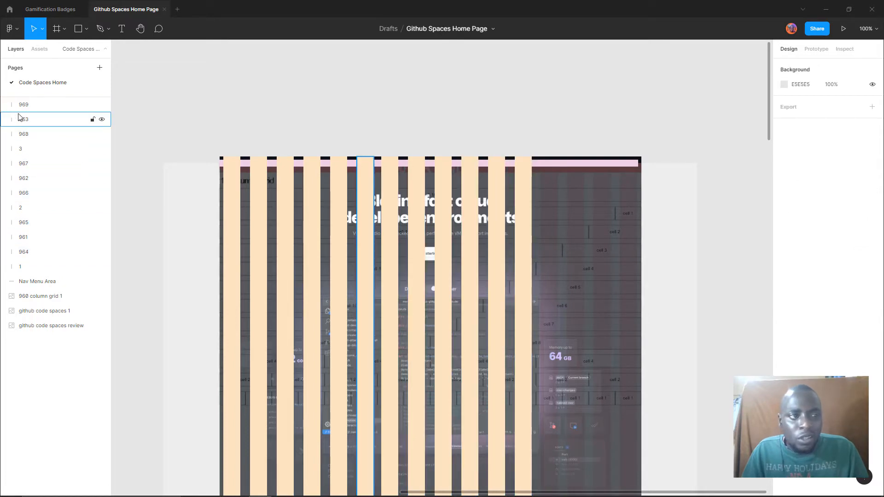
Toggle the visibility of the uppermost column layers and select the eighth column to check which layer belongs to which column
{"action": "left_click", "coordinate": [101, 119]}
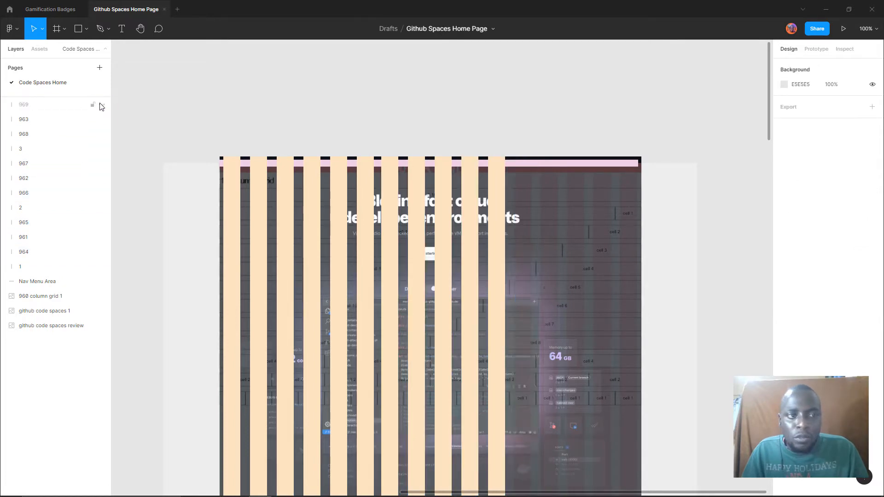
{"action": "left_click", "coordinate": [102, 119]}
{"action": "left_click", "coordinate": [102, 120]}
{"action": "left_click", "coordinate": [102, 120]}
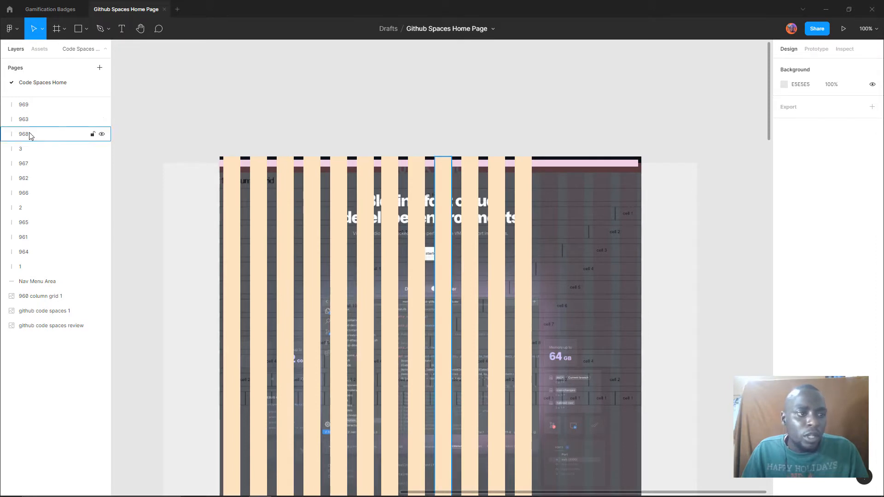
{"action": "left_click", "coordinate": [420, 178]}
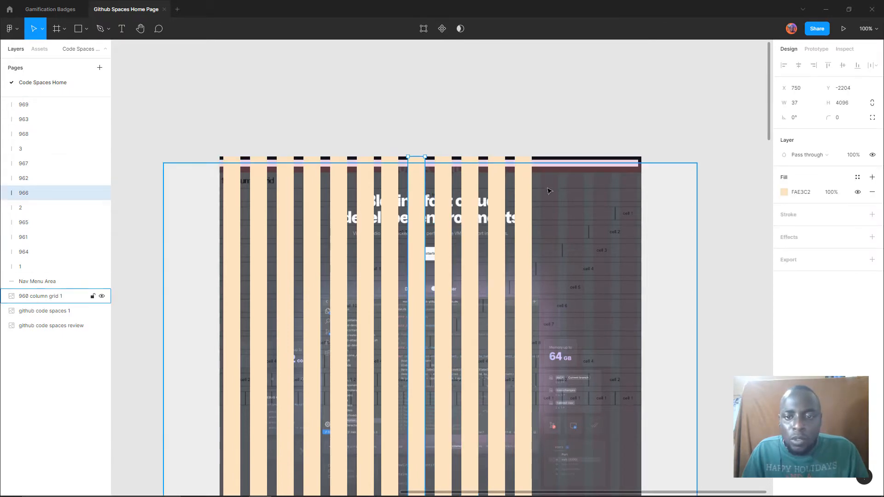
Duplicate the ninth to twelfth column rectangles together and place the copies over the grid's last four columns
{"action": "left_click", "coordinate": [522, 210]}
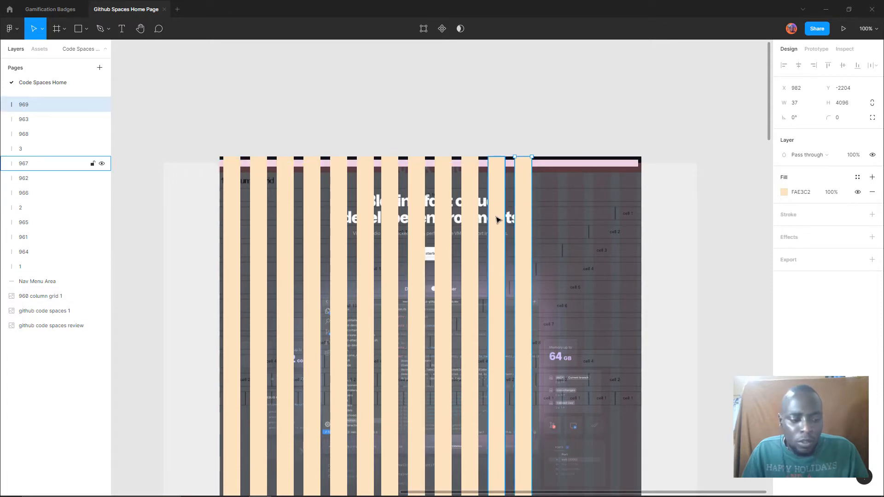
{"action": "left_click", "coordinate": [497, 219], "text": "shift"}
{"action": "left_click", "coordinate": [472, 221], "text": "shift"}
{"action": "left_click", "coordinate": [446, 209], "text": "shift"}
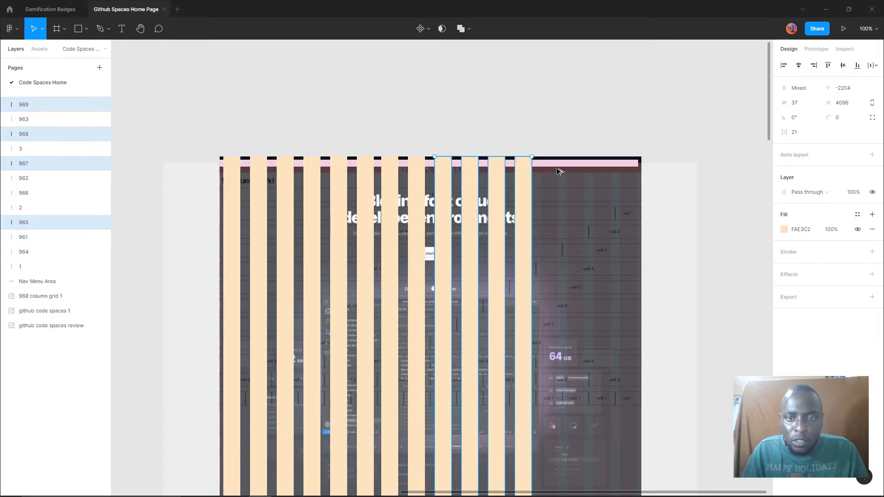
{"action": "left_click_drag", "start_coordinate": [523, 178], "coordinate": [625, 175]}
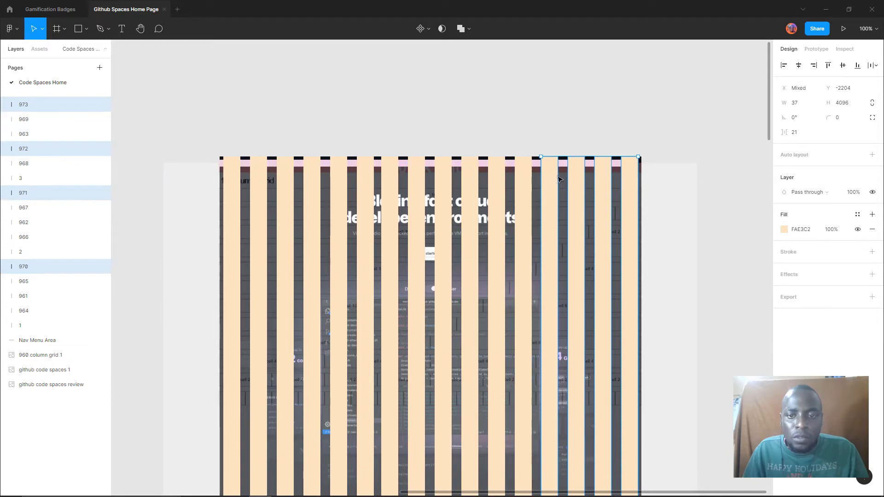
{"action": "left_click", "coordinate": [595, 94]}
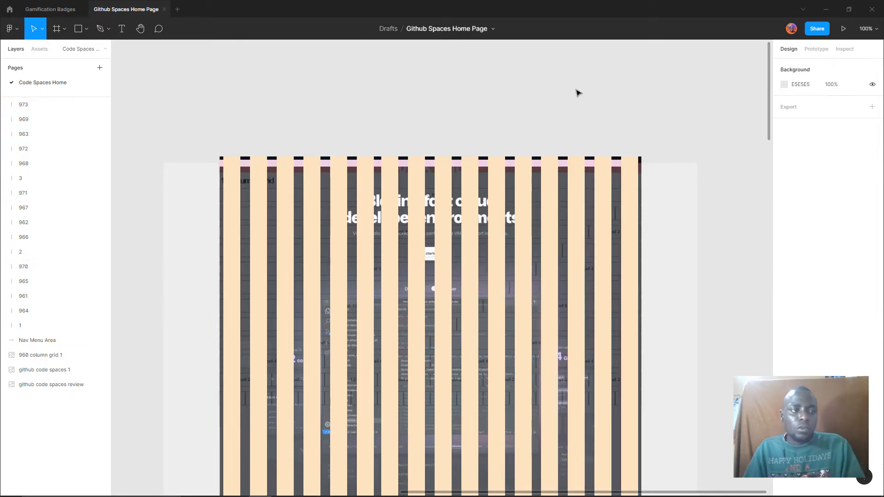
Group all sixteen column rectangle layers and name the group 16 Column Grid
{"action": "left_click", "coordinate": [37, 106]}
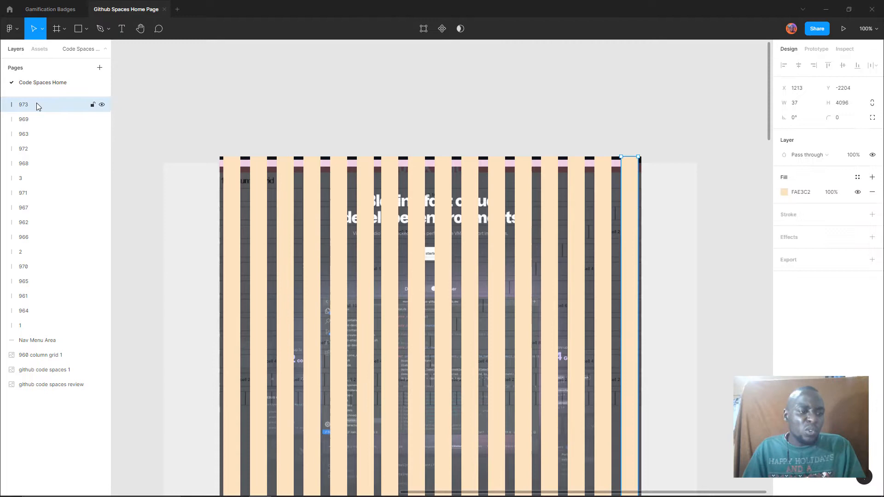
{"action": "left_click", "coordinate": [21, 327], "text": "shift"}
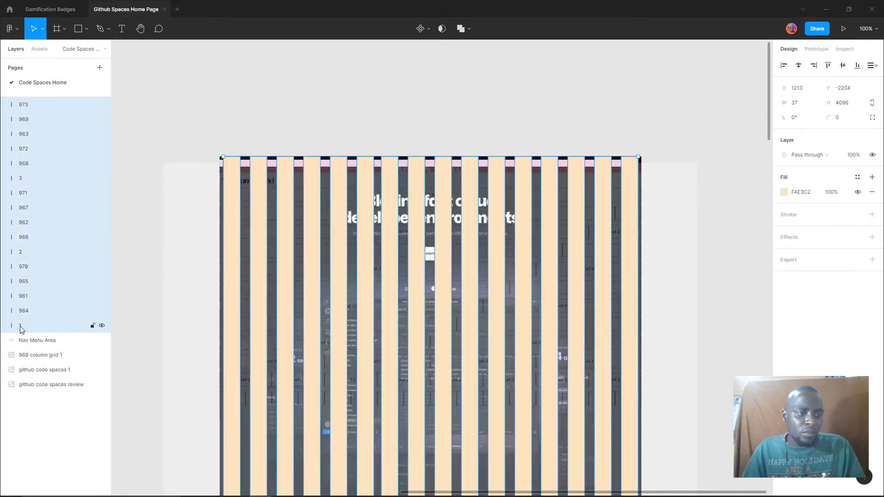
{"action": "right_click", "coordinate": [20, 328]}
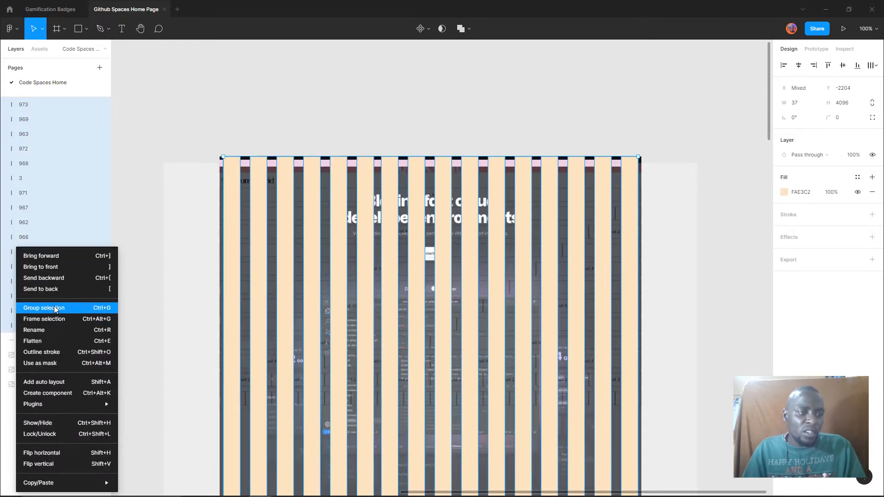
{"action": "left_click", "coordinate": [55, 308]}
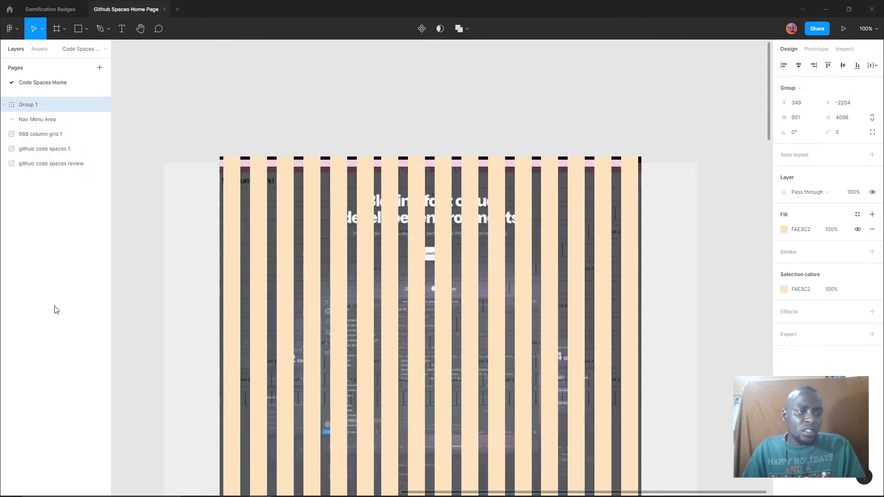
{"action": "double_click", "coordinate": [33, 105]}
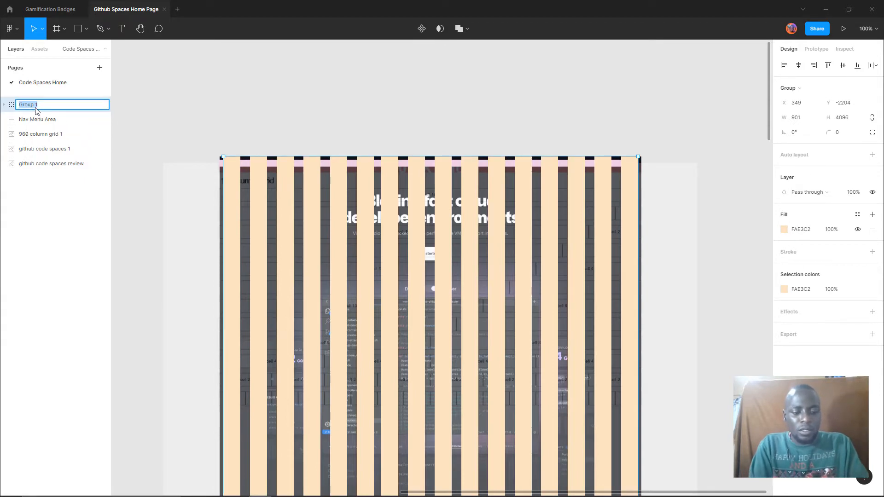
{"action": "type", "text": "16 Co"}
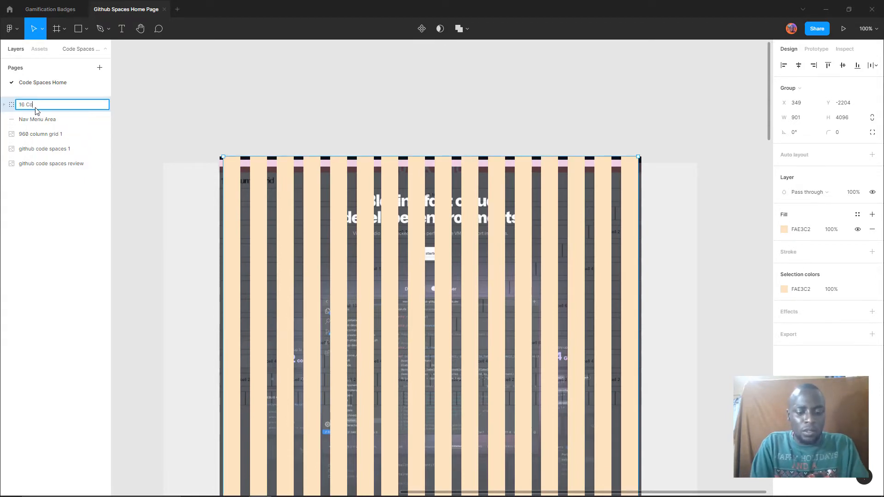
{"action": "type", "text": "lumn Grid"}
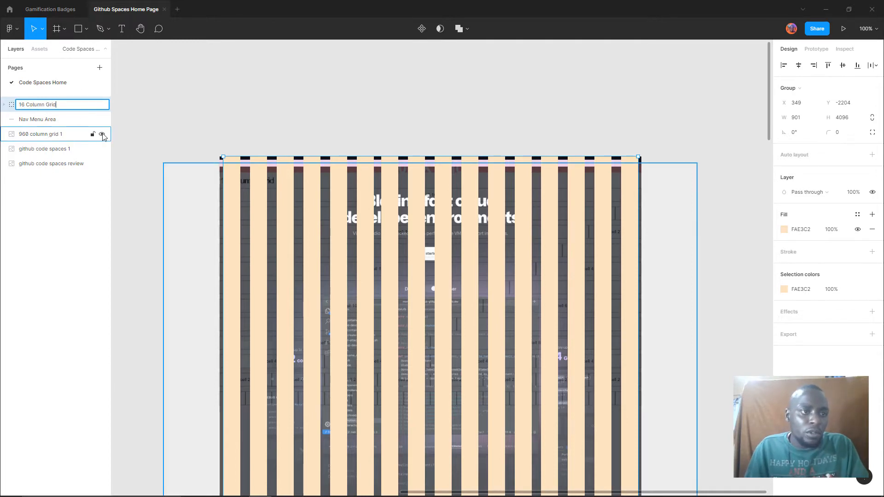
Hide the 960 column grid 1 image and set the 16 Column Grid group's fill opacity to 25%
{"action": "left_click", "coordinate": [102, 135]}
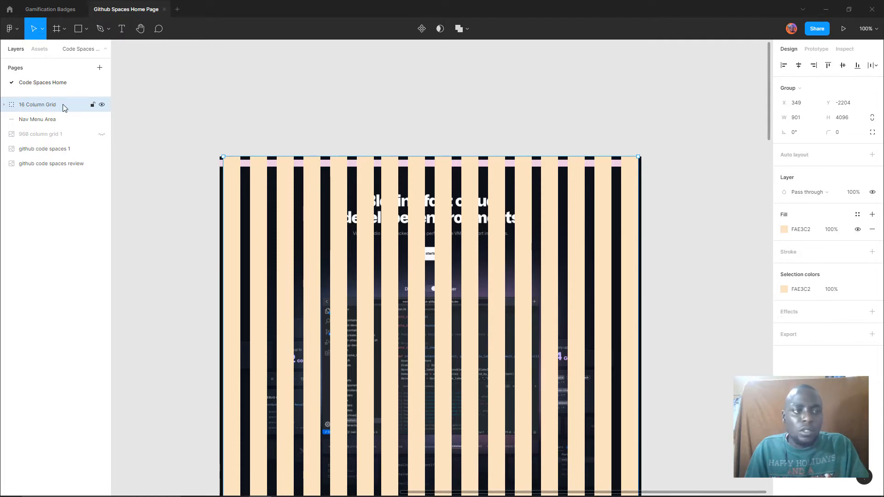
{"action": "left_click", "coordinate": [828, 232]}
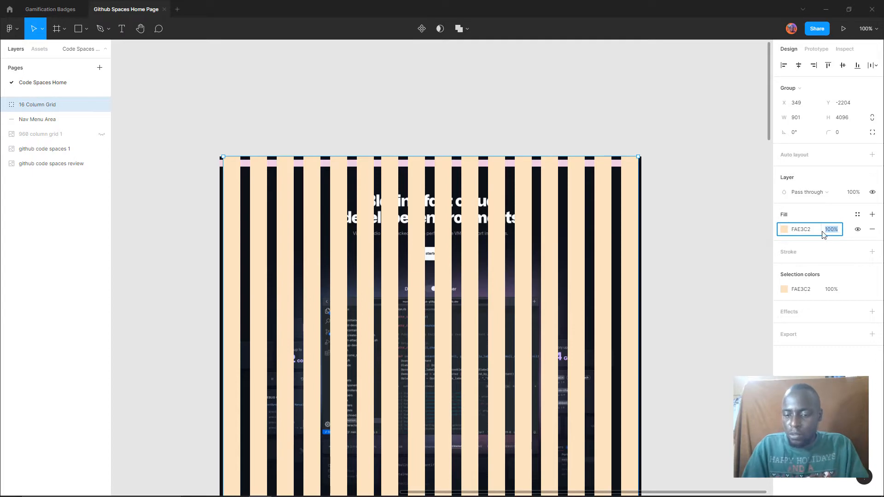
{"action": "type", "text": "25"}
{"action": "key", "text": "Return"}
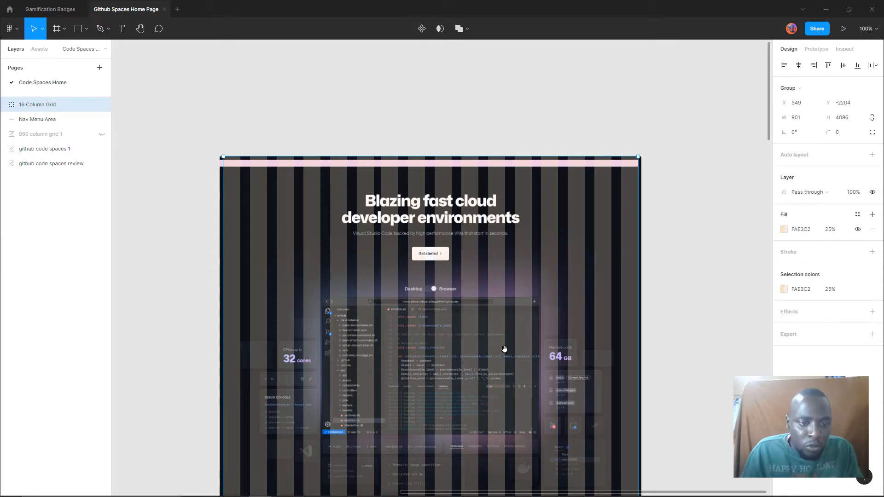
Examine how the page's sections line up with the translucent column grid, from the hero area to the footer
{"action": "scroll", "coordinate": [463, 285], "scroll_direction": "down", "scroll_amount": 8}
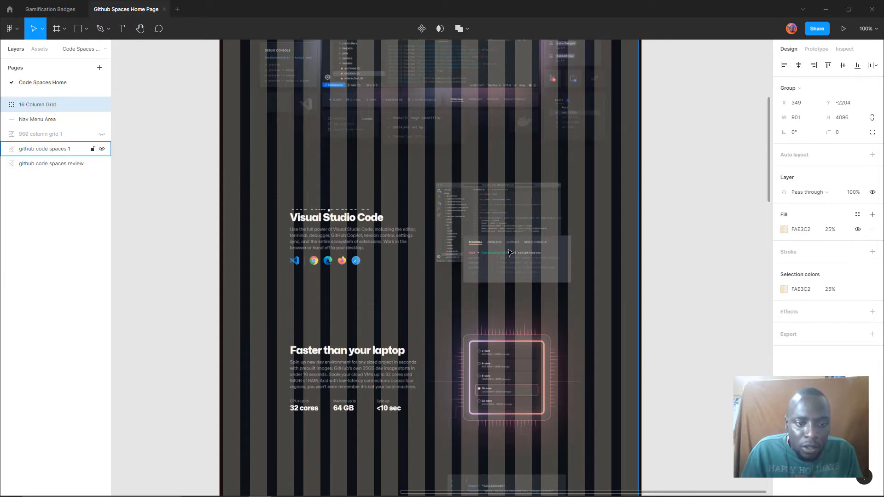
{"action": "scroll", "coordinate": [510, 251], "scroll_direction": "down", "scroll_amount": 5}
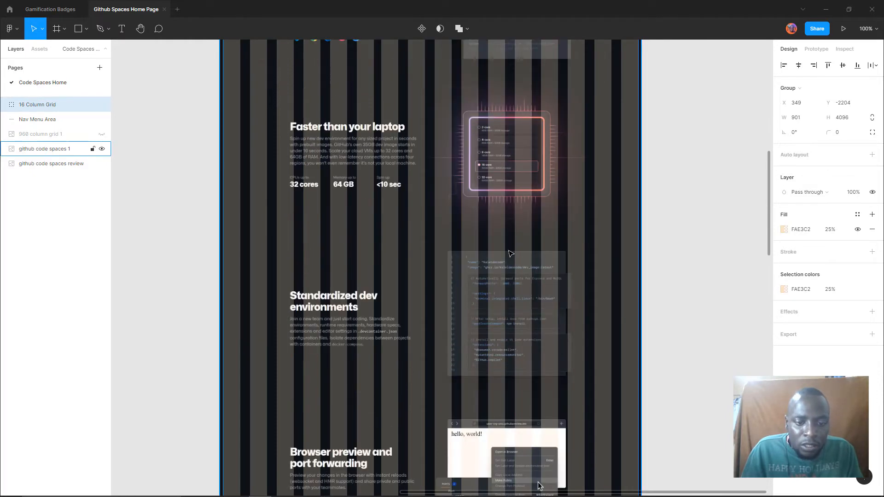
{"action": "scroll", "coordinate": [510, 255], "scroll_direction": "down", "scroll_amount": 4}
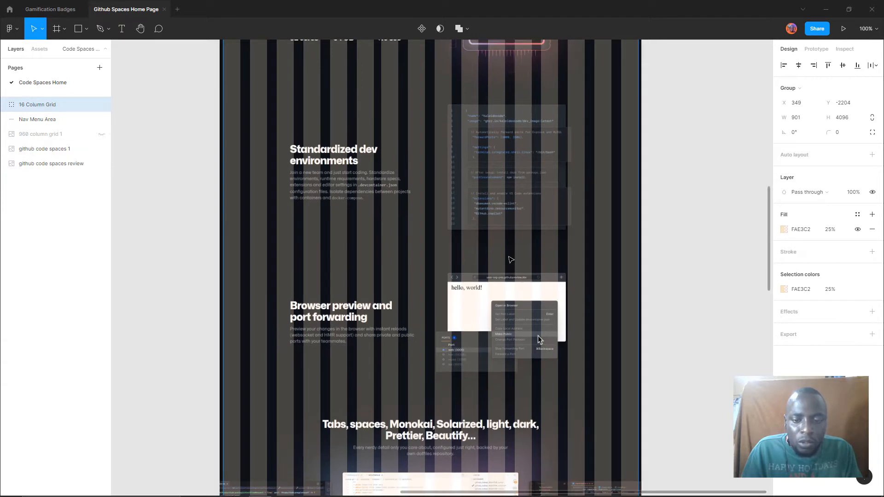
{"action": "scroll", "coordinate": [509, 257], "scroll_direction": "down", "scroll_amount": 4}
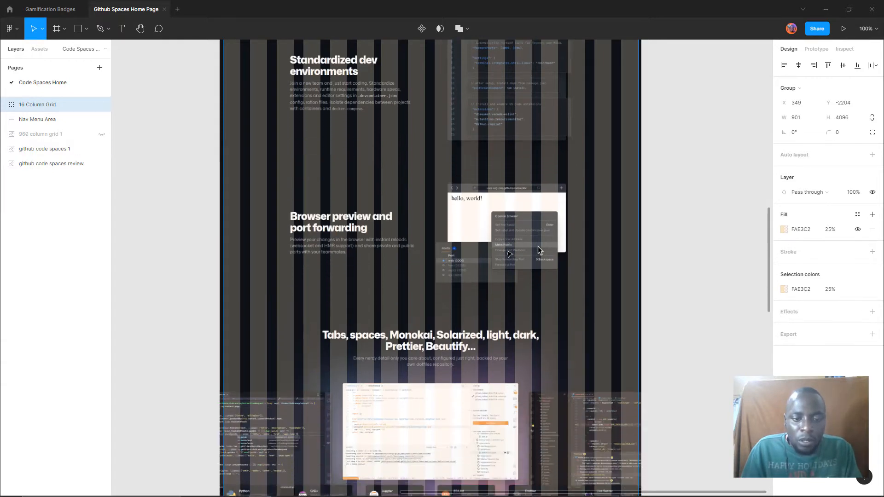
{"action": "scroll", "coordinate": [508, 253], "scroll_direction": "down", "scroll_amount": 13}
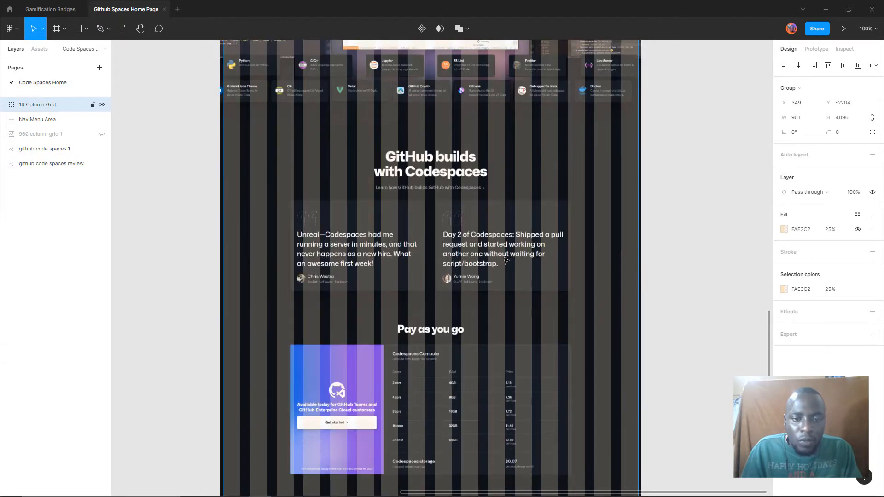
{"action": "scroll", "coordinate": [506, 261], "scroll_direction": "down", "scroll_amount": 7}
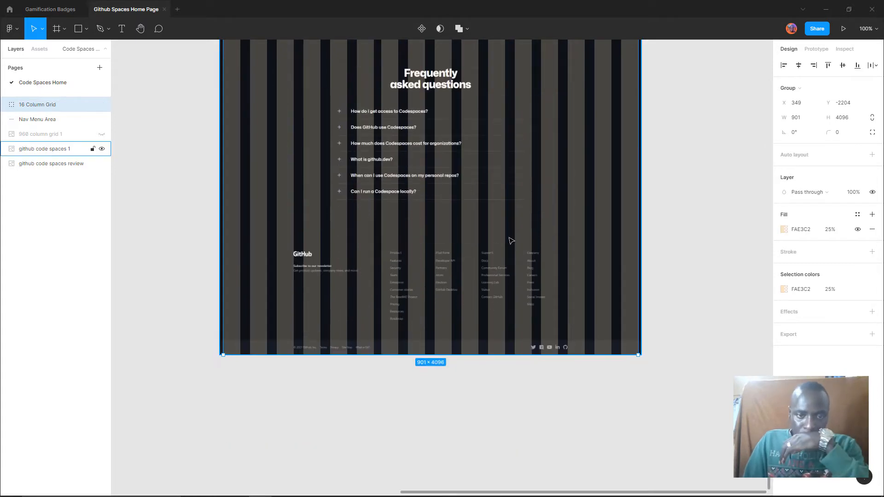
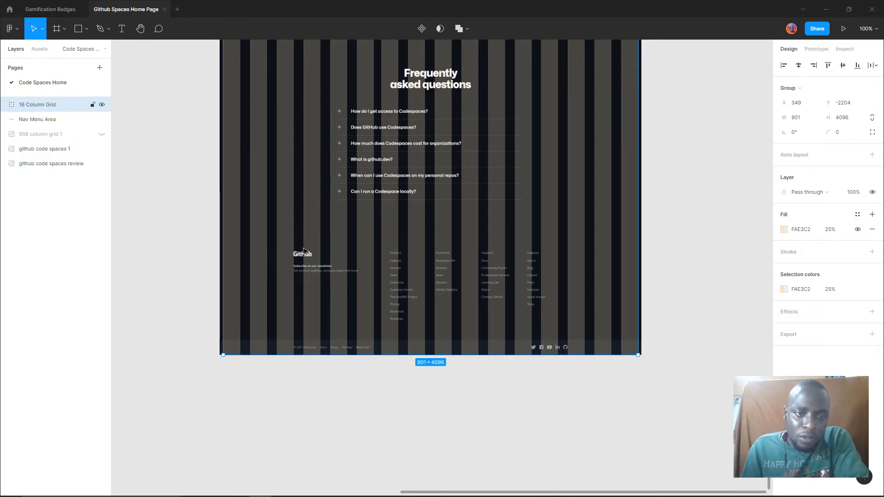
{"action": "scroll", "coordinate": [304, 230], "scroll_direction": "down", "scroll_amount": 2}
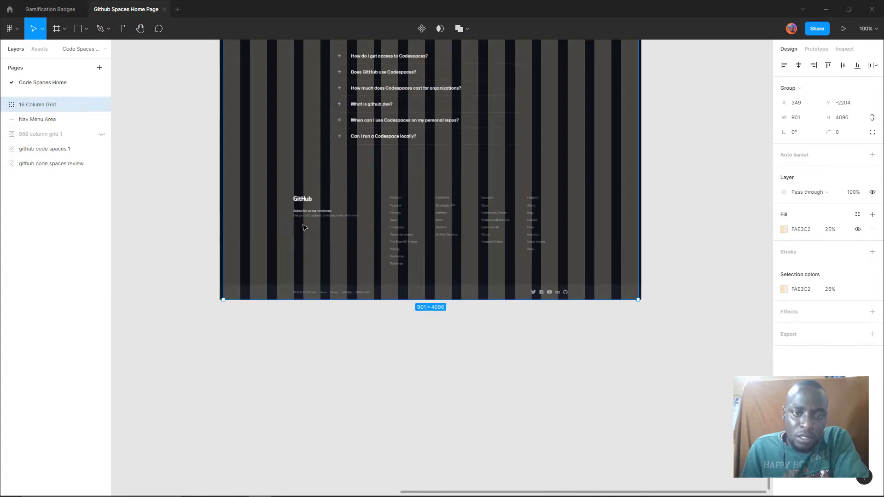
{"action": "scroll", "coordinate": [304, 228], "scroll_direction": "up", "scroll_amount": 15}
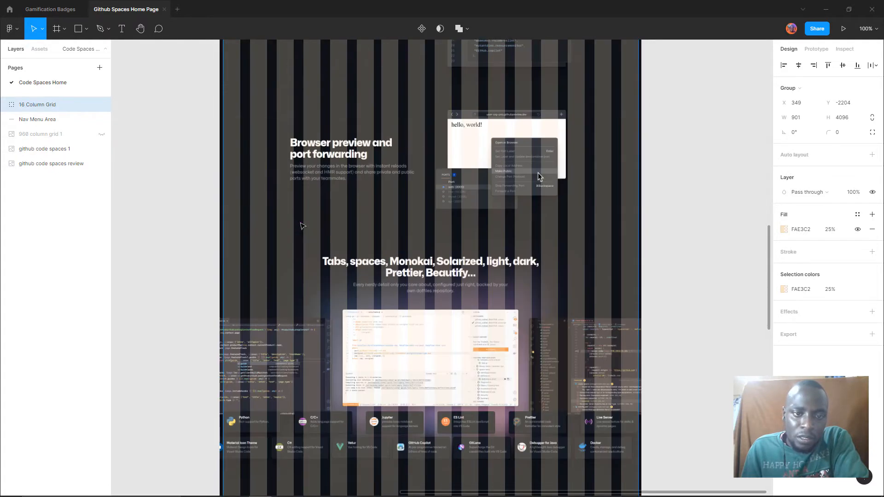
{"action": "scroll", "coordinate": [302, 226], "scroll_direction": "up", "scroll_amount": 20}
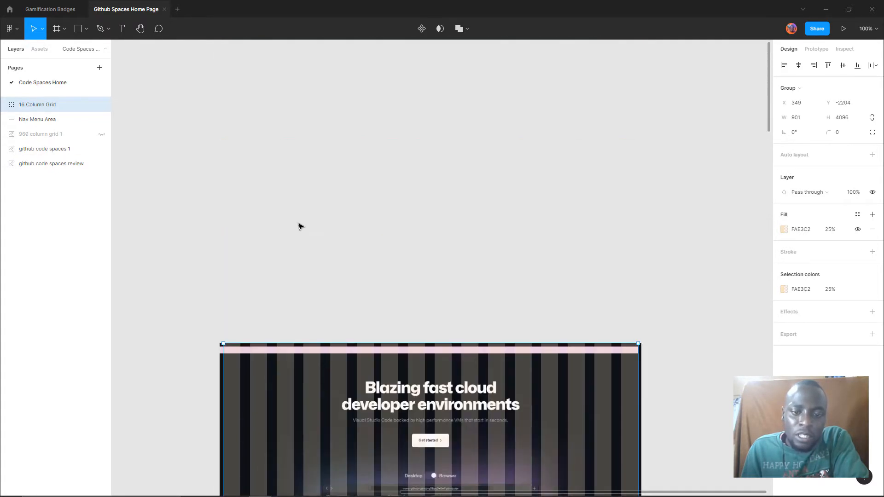
{"action": "scroll", "coordinate": [299, 226], "scroll_direction": "down", "scroll_amount": 15}
{"action": "scroll", "coordinate": [299, 226], "scroll_direction": "up", "scroll_amount": 8}
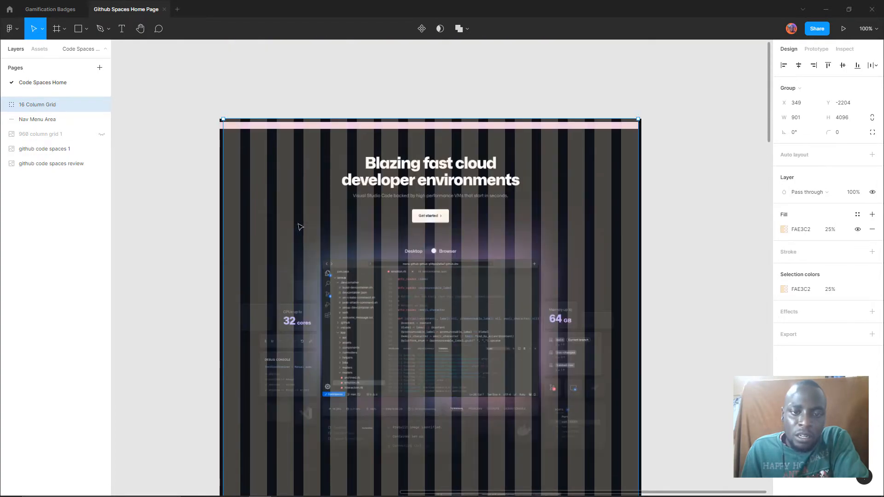
{"action": "scroll", "coordinate": [300, 226], "scroll_direction": "down", "scroll_amount": 15}
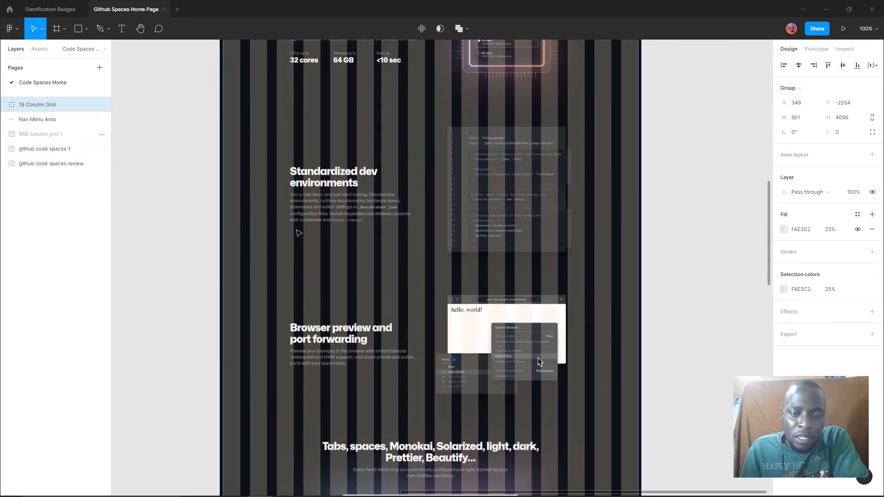
{"action": "scroll", "coordinate": [299, 233], "scroll_direction": "down", "scroll_amount": 15}
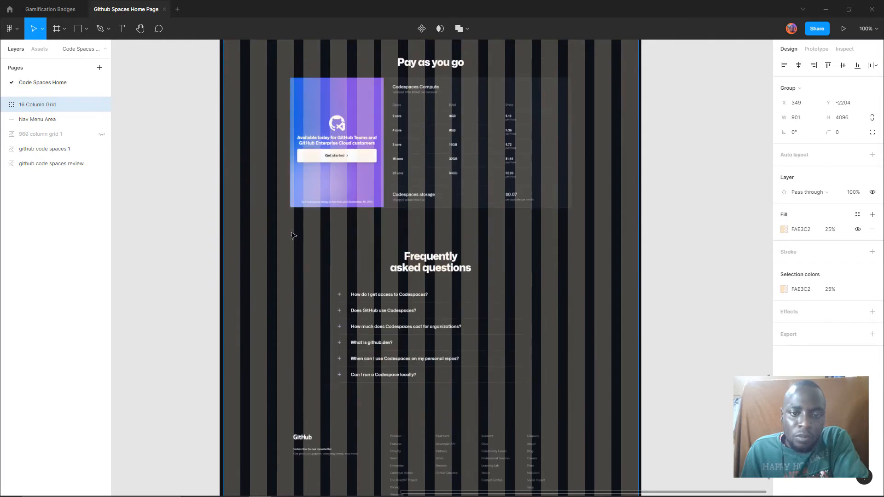
{"action": "scroll", "coordinate": [293, 235], "scroll_direction": "down", "scroll_amount": 5}
{"action": "scroll", "coordinate": [295, 230], "scroll_direction": "up", "scroll_amount": 12}
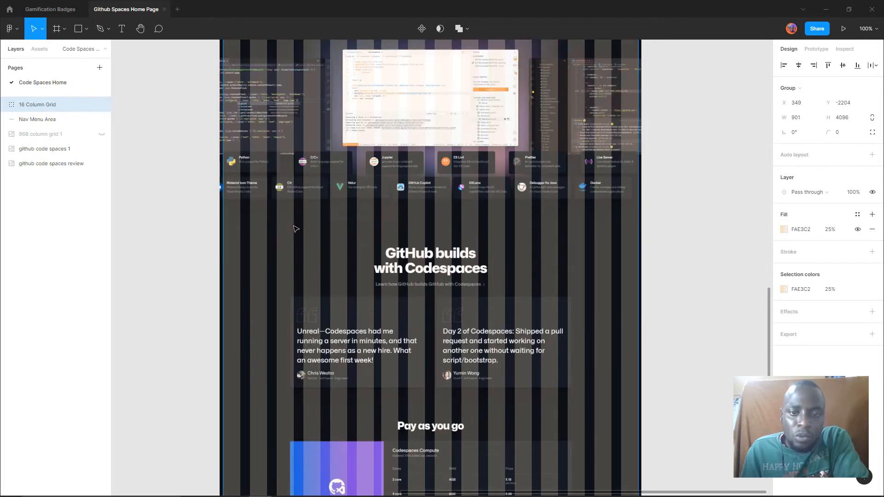
{"action": "scroll", "coordinate": [295, 227], "scroll_direction": "up", "scroll_amount": 20}
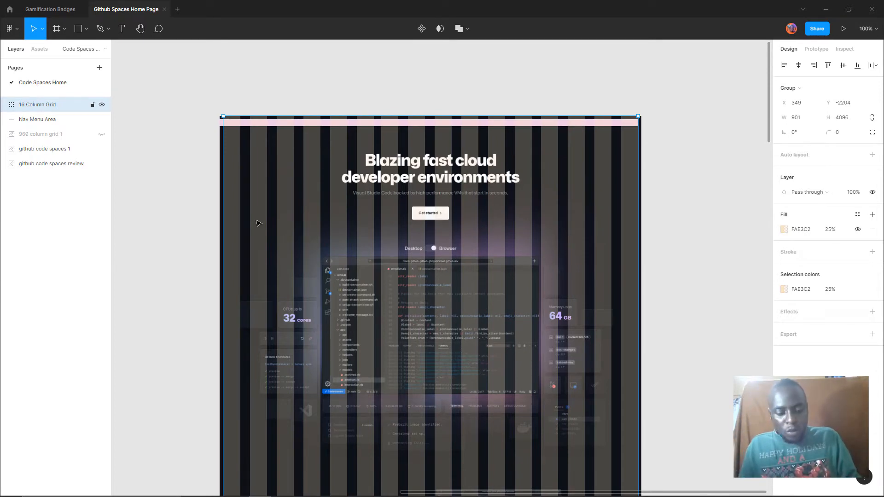
{"action": "scroll", "coordinate": [668, 232], "scroll_direction": "down", "scroll_amount": 5}
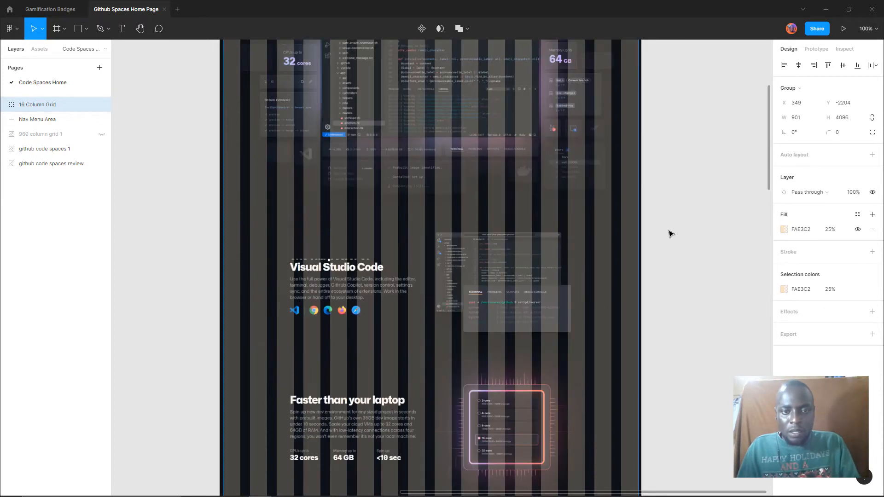
{"action": "scroll", "coordinate": [669, 233], "scroll_direction": "up", "scroll_amount": 4}
{"action": "scroll", "coordinate": [670, 230], "scroll_direction": "down", "scroll_amount": 3}
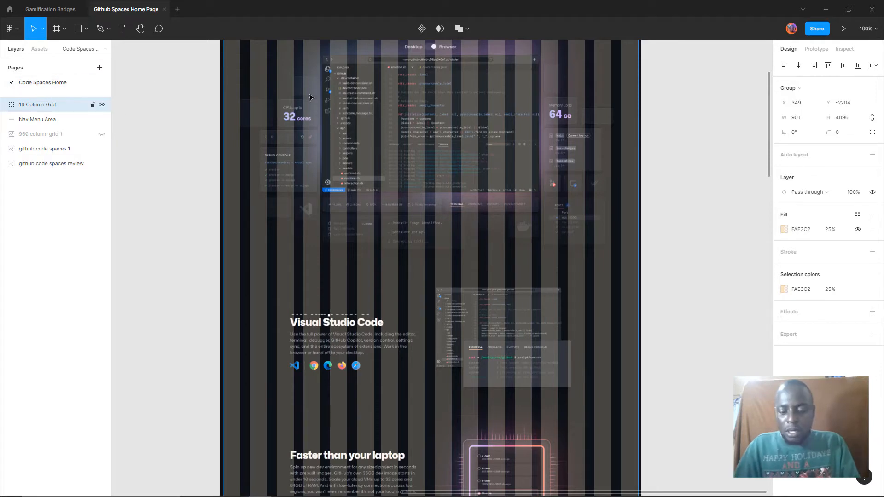
Compare the plain page screenshot with the grid-overlaid copy side by side along their full height
{"action": "key", "text": "minus"}
{"action": "key", "text": "minus"}
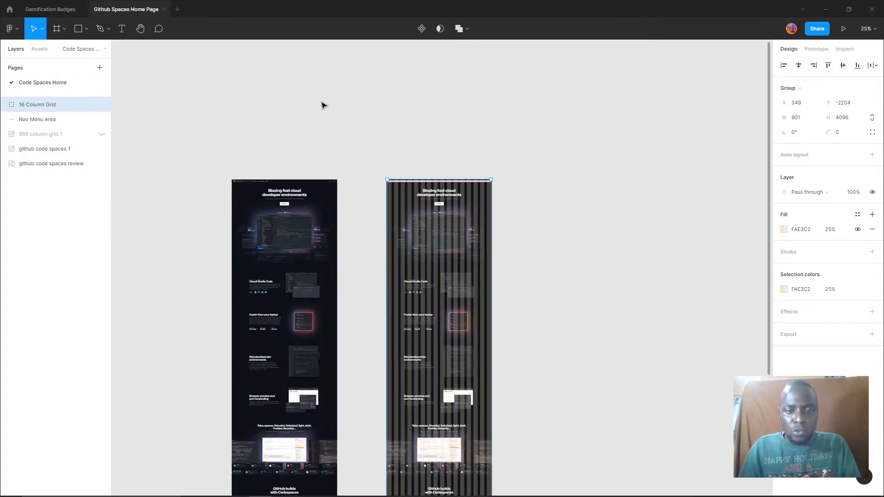
{"action": "scroll", "coordinate": [515, 112], "scroll_direction": "down", "scroll_amount": 5}
{"action": "scroll", "coordinate": [512, 122], "scroll_direction": "up", "scroll_amount": 3}
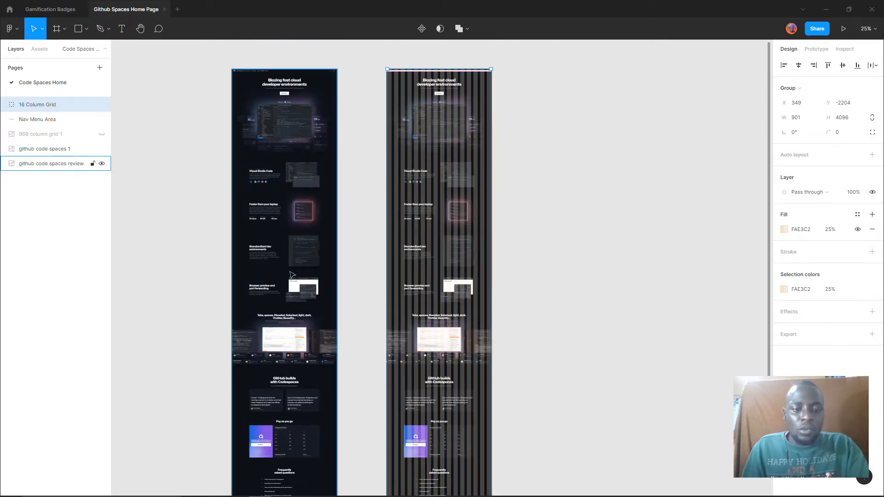
{"action": "scroll", "coordinate": [313, 420], "scroll_direction": "down", "scroll_amount": 2}
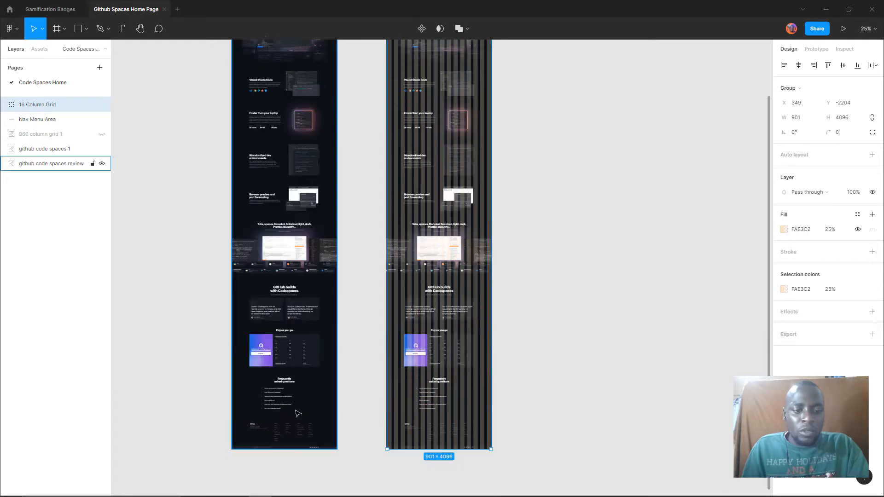
{"action": "scroll", "coordinate": [299, 277], "scroll_direction": "up", "scroll_amount": 6}
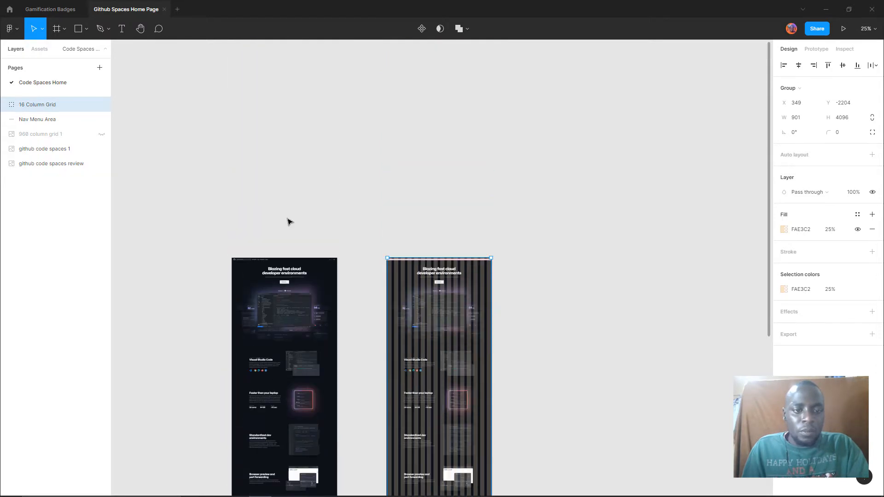
Switch from the Figma page comparison to the Brave browser and load github.dev in place of the opacity figma image search
{"action": "scroll", "coordinate": [291, 184], "scroll_direction": "down", "scroll_amount": 2}
{"action": "scroll", "coordinate": [295, 193], "scroll_direction": "down", "scroll_amount": 1}
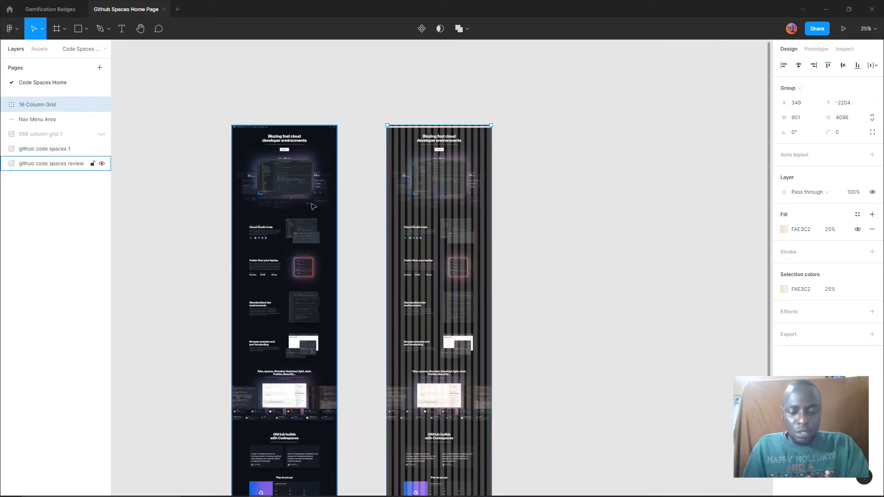
{"action": "key", "text": "alt+Tab"}
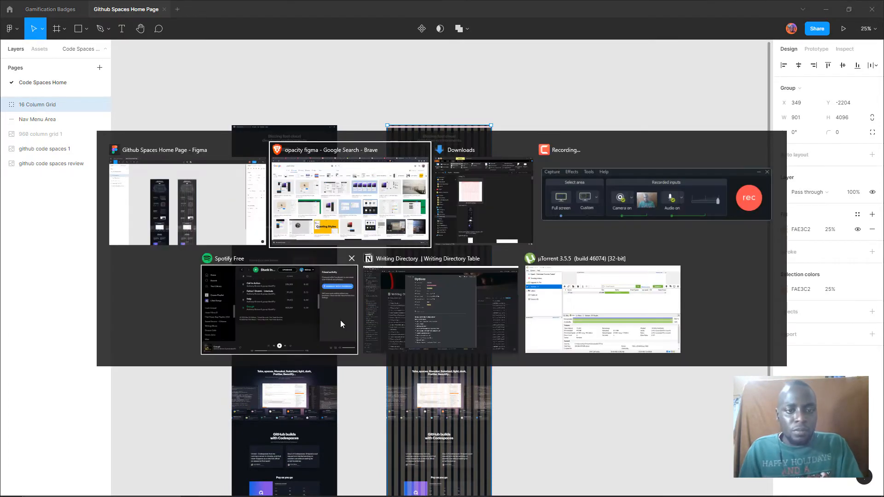
{"action": "left_click", "coordinate": [369, 205]}
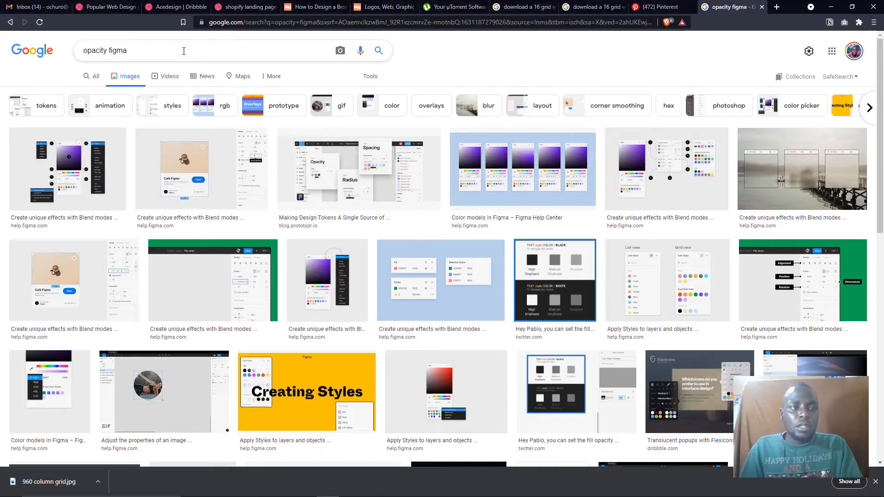
{"action": "left_click", "coordinate": [258, 22]}
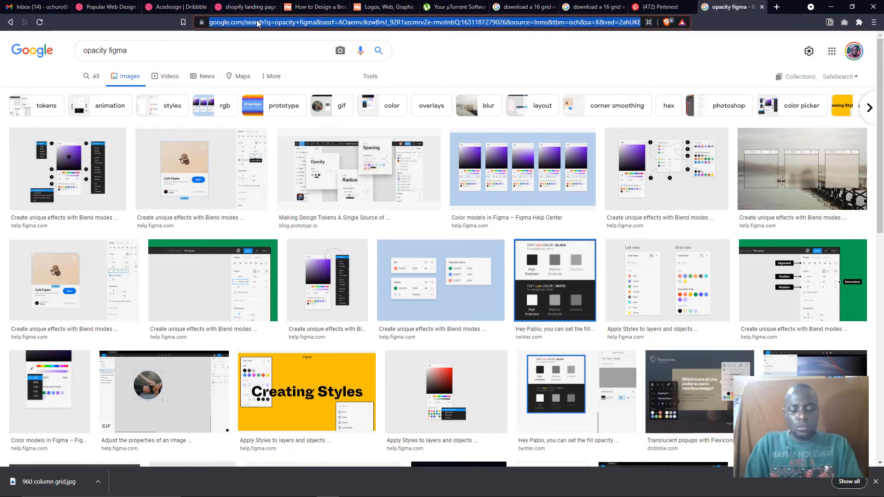
{"action": "type", "text": "github.dev"}
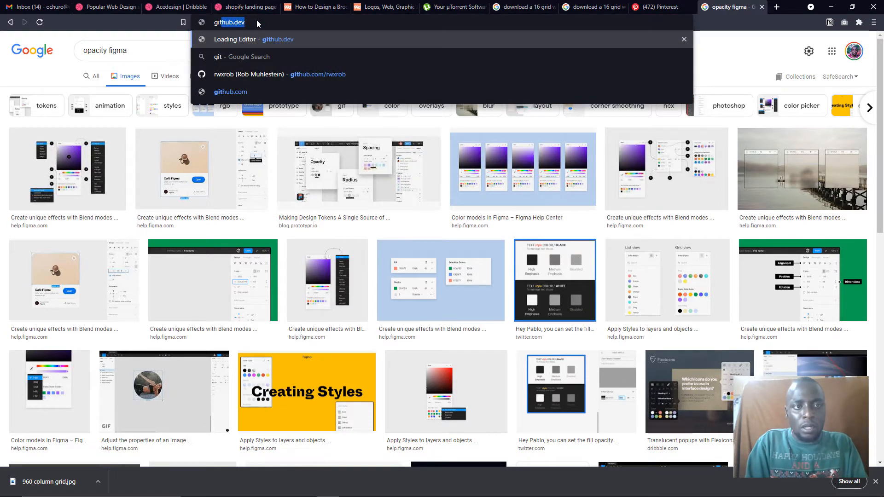
{"action": "key", "text": "Return"}
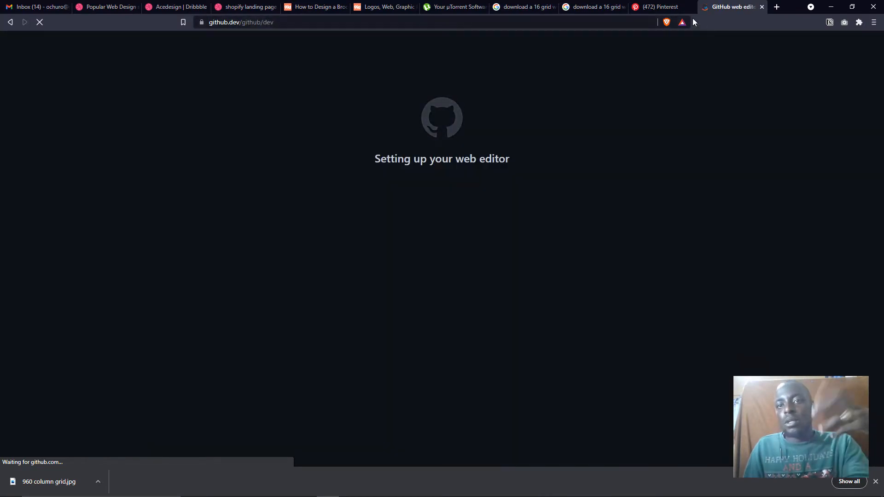
Block notifications on the Pinterest page and search the web for code spaces github in that same tab
{"action": "left_click", "coordinate": [658, 7]}
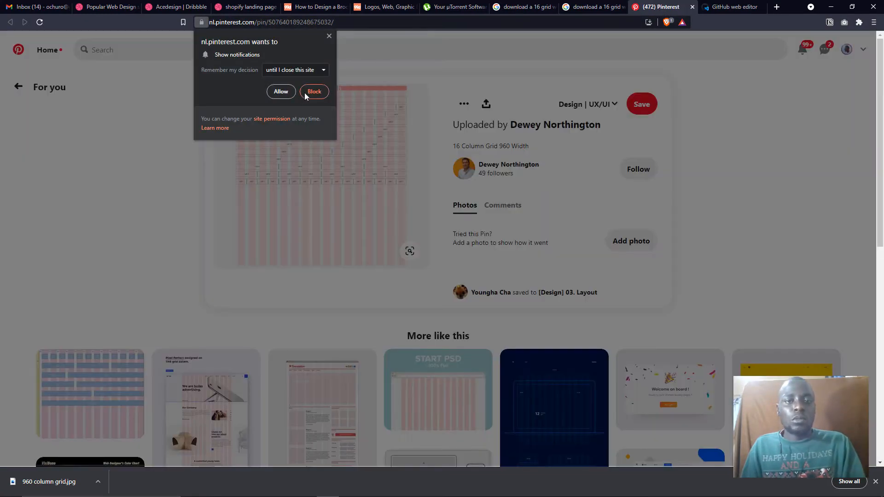
{"action": "left_click", "coordinate": [314, 91]}
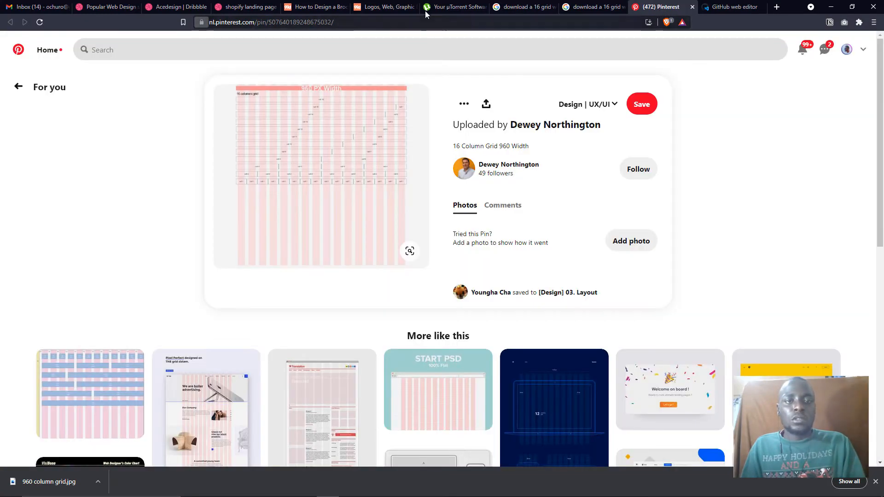
{"action": "left_click", "coordinate": [408, 21]}
{"action": "type", "text": "code spaces g"}
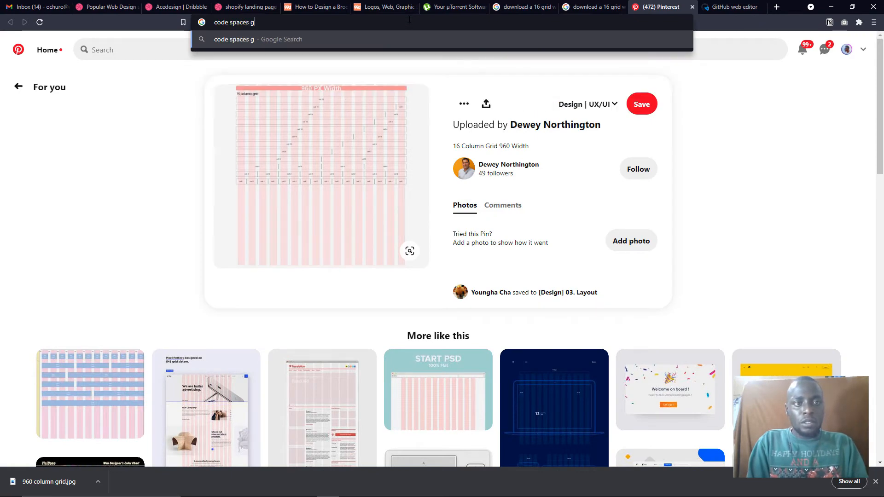
{"action": "type", "text": "ithub"}
{"action": "key", "text": "Return"}
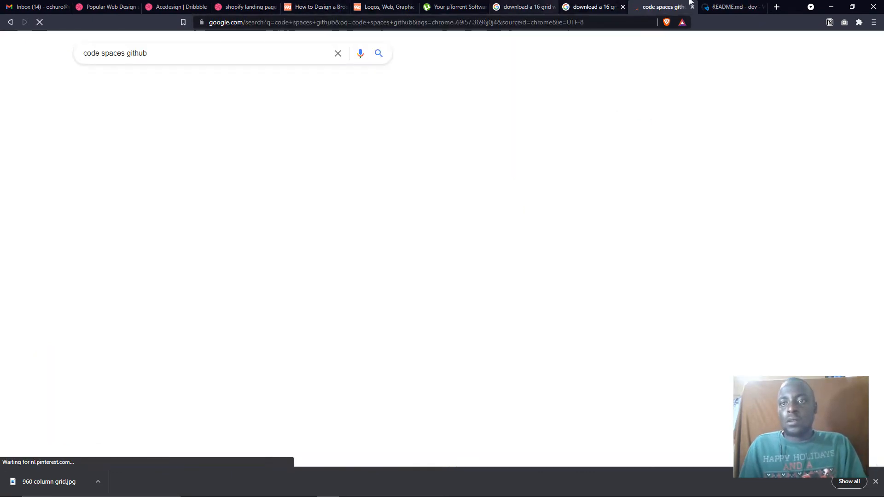
Close the github.dev web editor tab and look through the code spaces github search results for the Codespaces page
{"action": "left_click", "coordinate": [729, 6]}
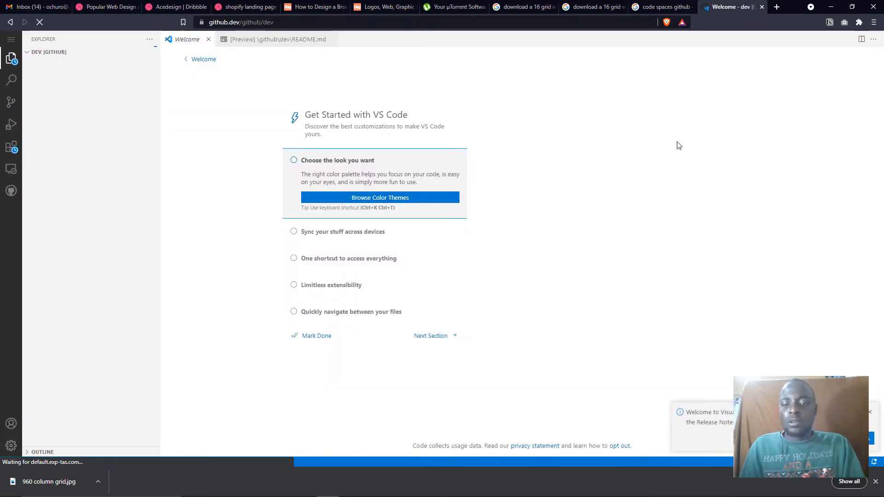
{"action": "left_click", "coordinate": [762, 7]}
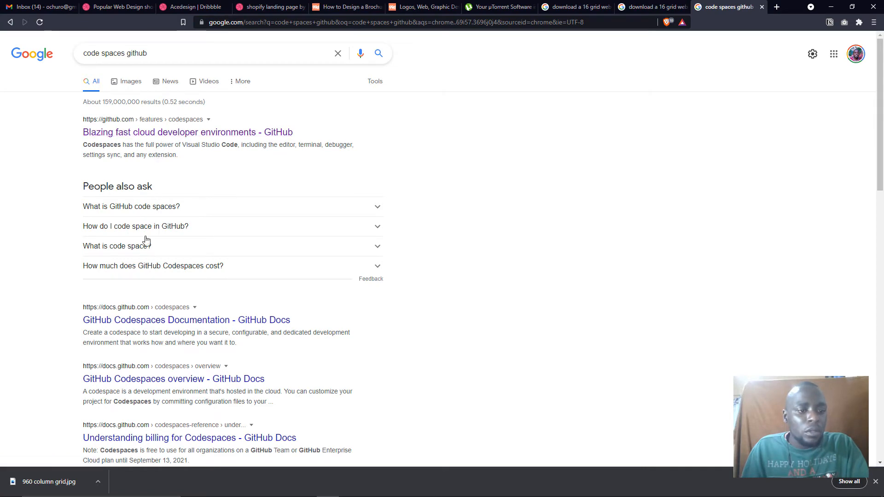
{"action": "scroll", "coordinate": [153, 244], "scroll_direction": "down", "scroll_amount": 6}
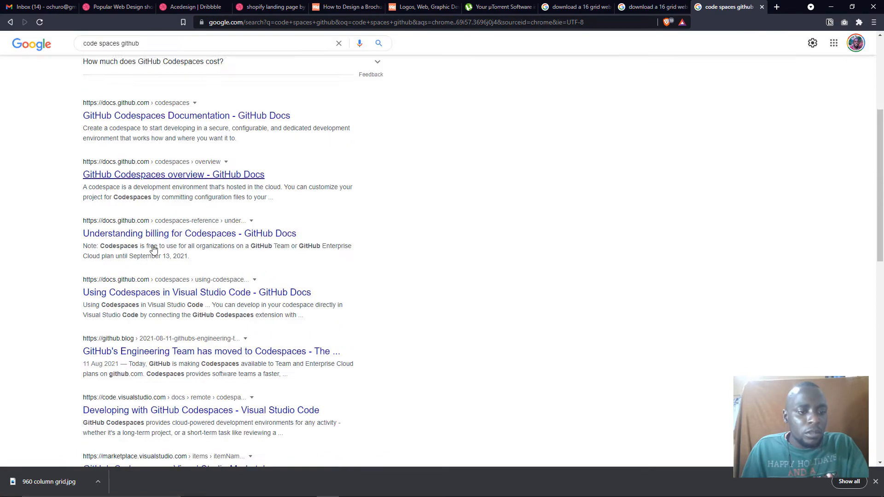
{"action": "scroll", "coordinate": [153, 243], "scroll_direction": "up", "scroll_amount": 4}
{"action": "scroll", "coordinate": [152, 241], "scroll_direction": "up", "scroll_amount": 2}
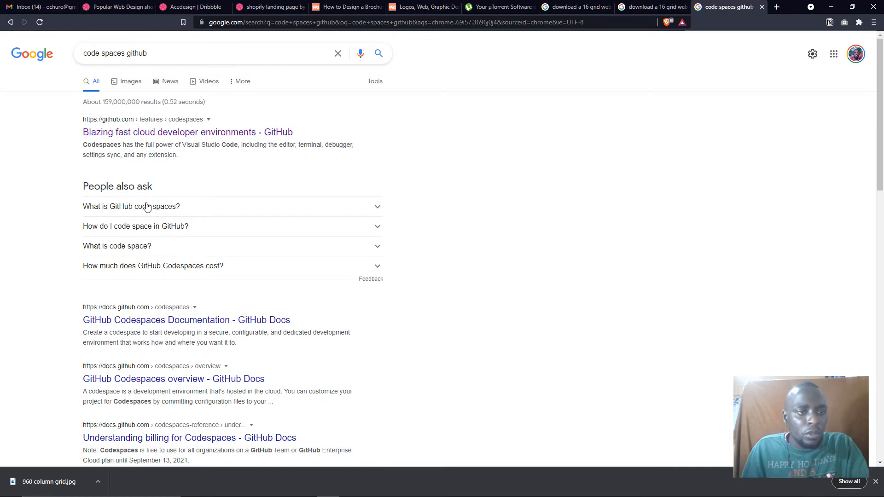
Open GitHub's Codespaces feature page from the search results and look over its hero illustration
{"action": "left_click", "coordinate": [133, 138]}
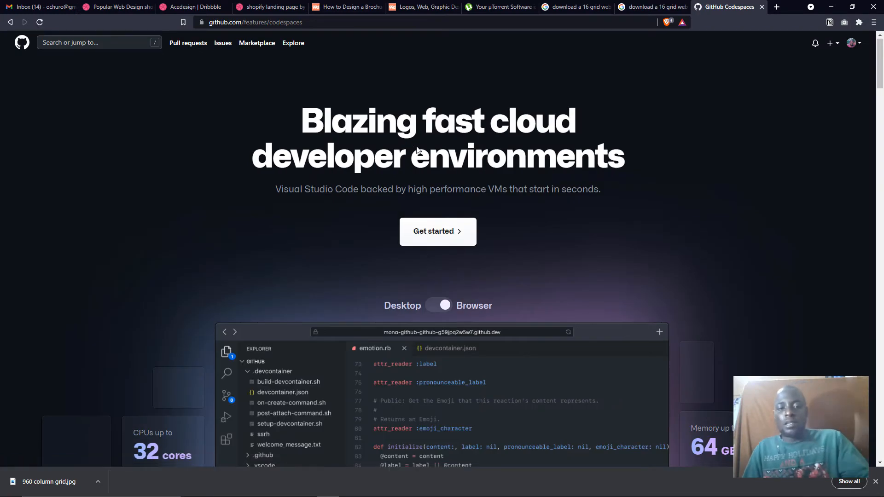
{"action": "scroll", "coordinate": [432, 223], "scroll_direction": "down", "scroll_amount": 6}
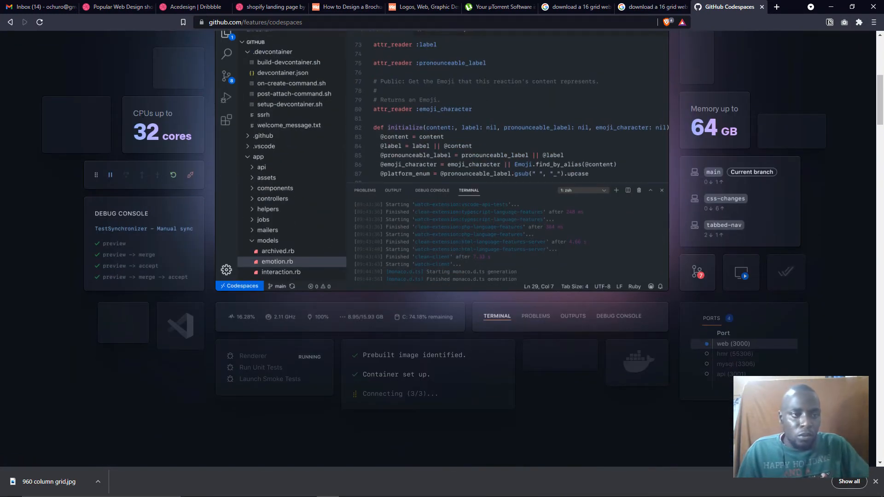
{"action": "scroll", "coordinate": [172, 68], "scroll_direction": "down", "scroll_amount": 4}
{"action": "scroll", "coordinate": [172, 67], "scroll_direction": "up", "scroll_amount": 5}
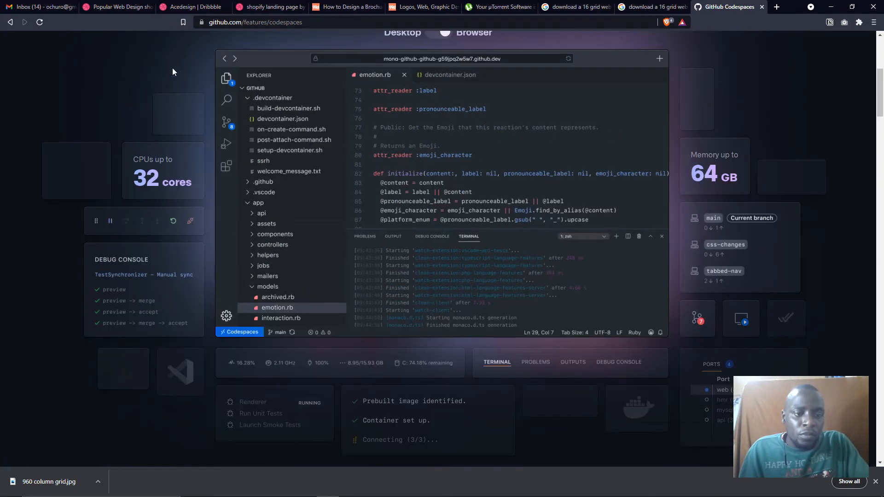
{"action": "scroll", "coordinate": [172, 67], "scroll_direction": "down", "scroll_amount": 5}
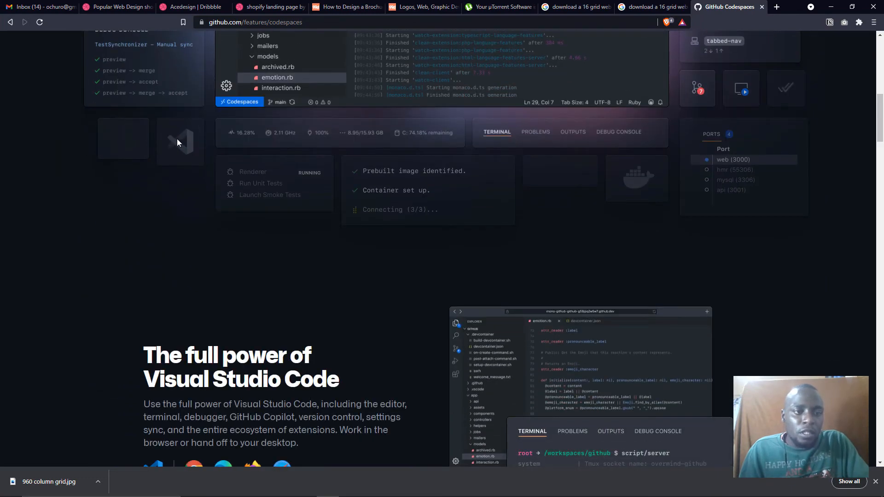
Check the tiles around the hero's code editor illustration for separately available images
{"action": "right_click", "coordinate": [177, 138]}
{"action": "left_click", "coordinate": [127, 144]}
{"action": "right_click", "coordinate": [129, 144]}
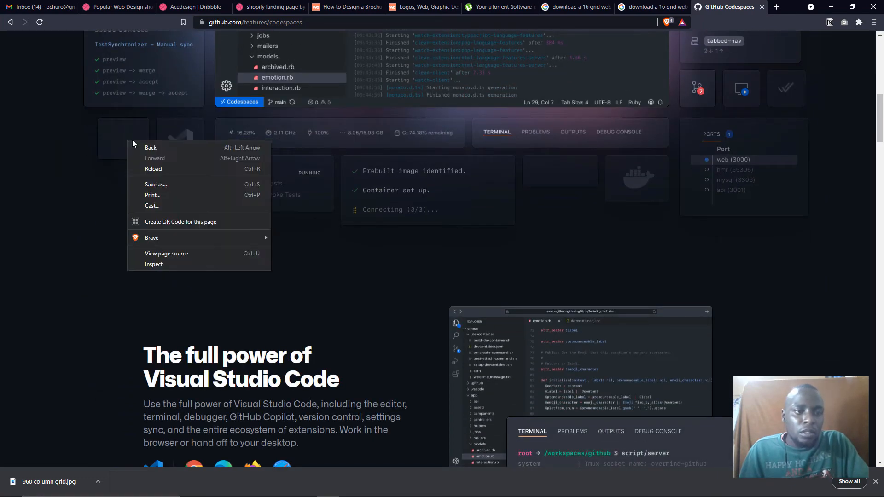
{"action": "left_click", "coordinate": [133, 139]}
{"action": "scroll", "coordinate": [137, 199], "scroll_direction": "up", "scroll_amount": 5}
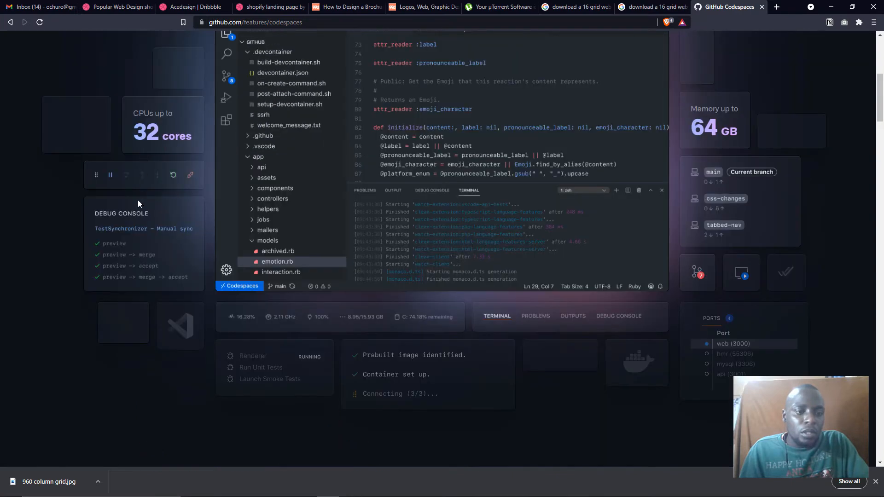
{"action": "scroll", "coordinate": [196, 293], "scroll_direction": "down", "scroll_amount": 2}
{"action": "right_click", "coordinate": [194, 289]}
{"action": "left_click", "coordinate": [195, 288]}
{"action": "scroll", "coordinate": [191, 285], "scroll_direction": "up", "scroll_amount": 3}
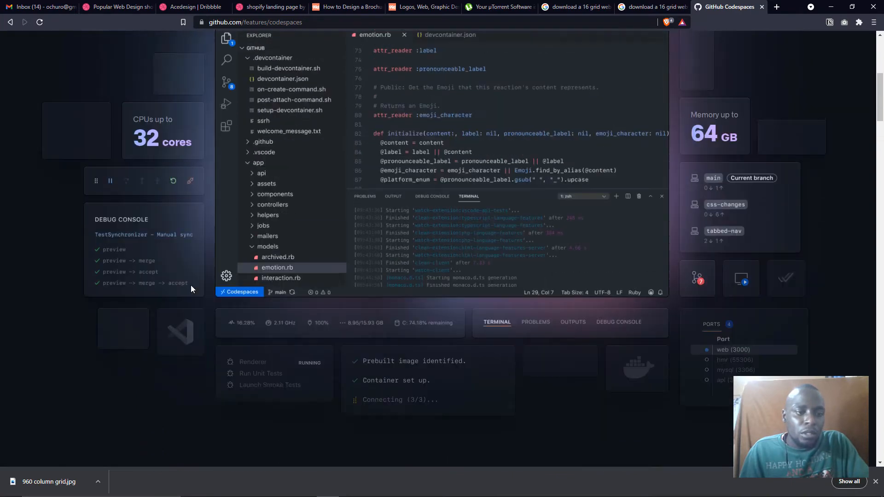
View the hero's debug console image in its own tab and return to the Codespaces page
{"action": "right_click", "coordinate": [170, 322]}
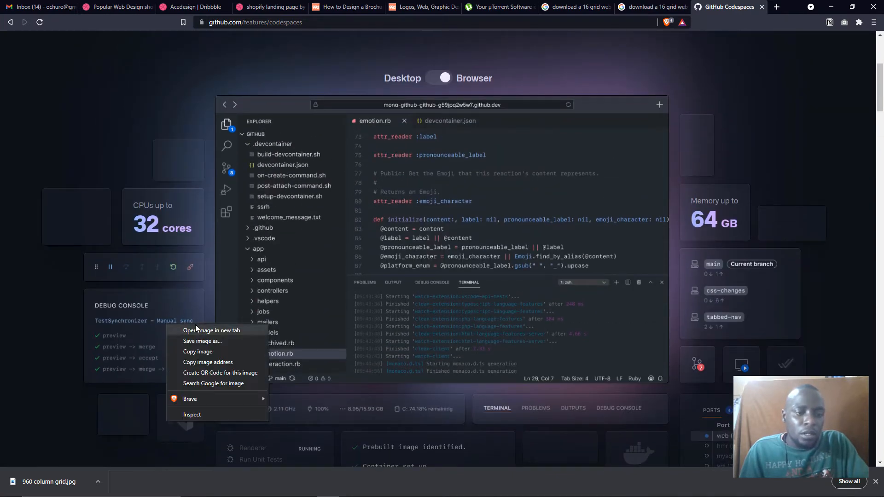
{"action": "left_click", "coordinate": [207, 331]}
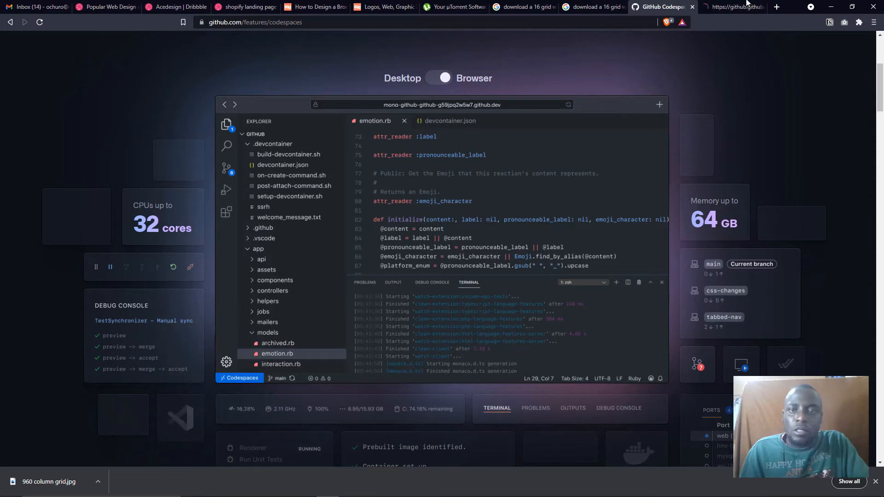
{"action": "left_click", "coordinate": [720, 10]}
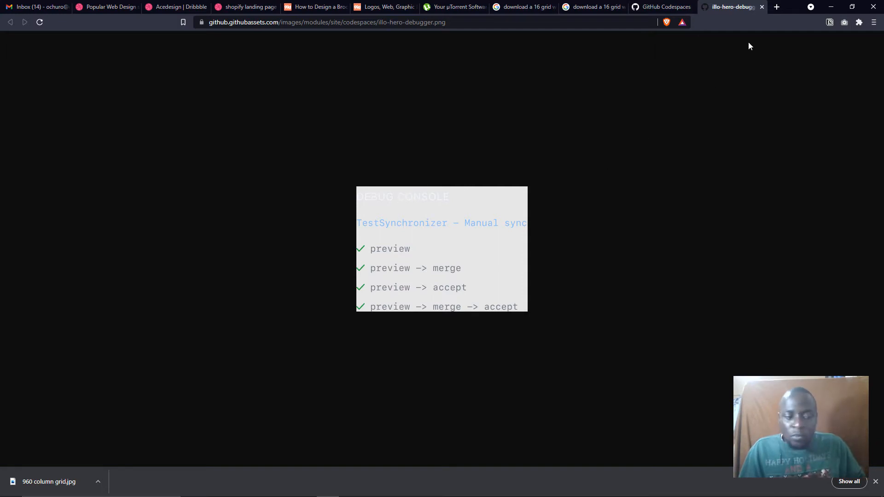
{"action": "left_click", "coordinate": [662, 7]}
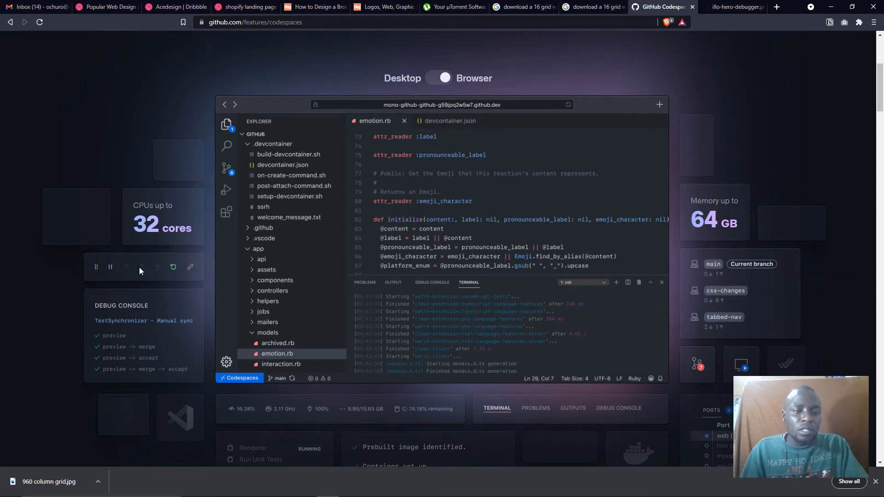
{"action": "right_click", "coordinate": [449, 227]}
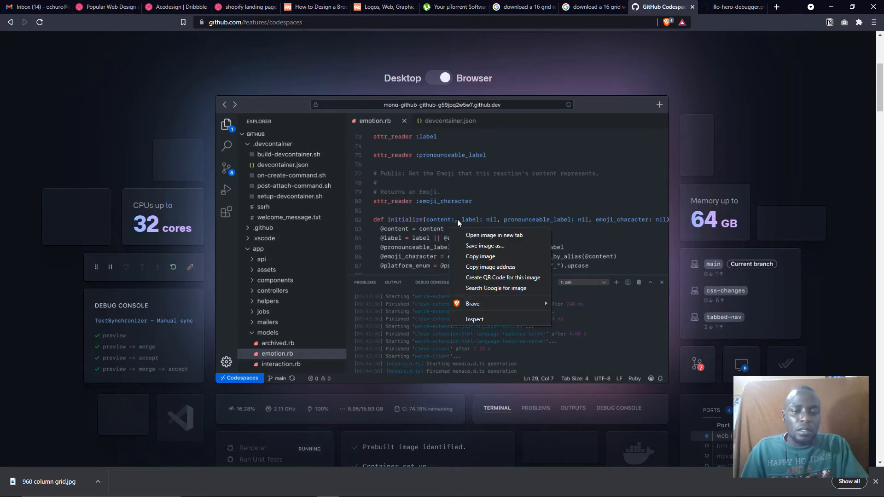
{"action": "left_click", "coordinate": [479, 235]}
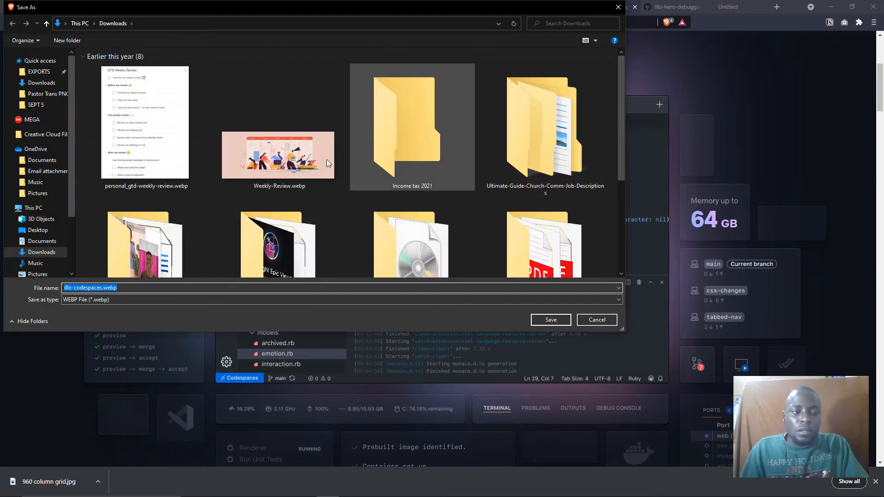
{"action": "left_click", "coordinate": [616, 7]}
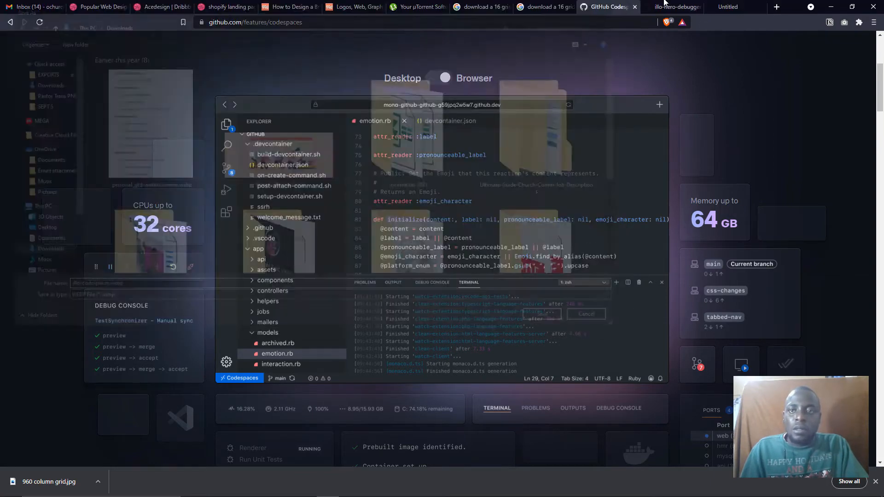
{"action": "left_click", "coordinate": [736, 7]}
{"action": "left_click", "coordinate": [665, 7]}
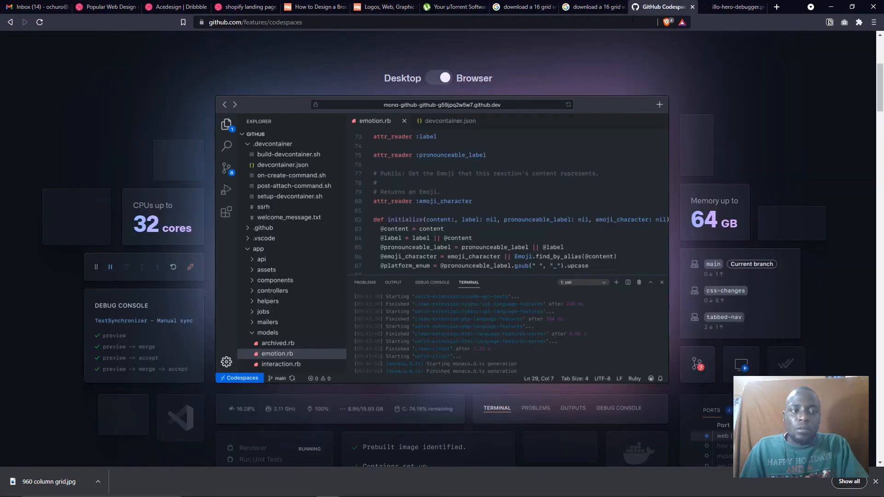
Open the hero's code editor illustration in a new tab to start saving it
{"action": "right_click", "coordinate": [292, 152]}
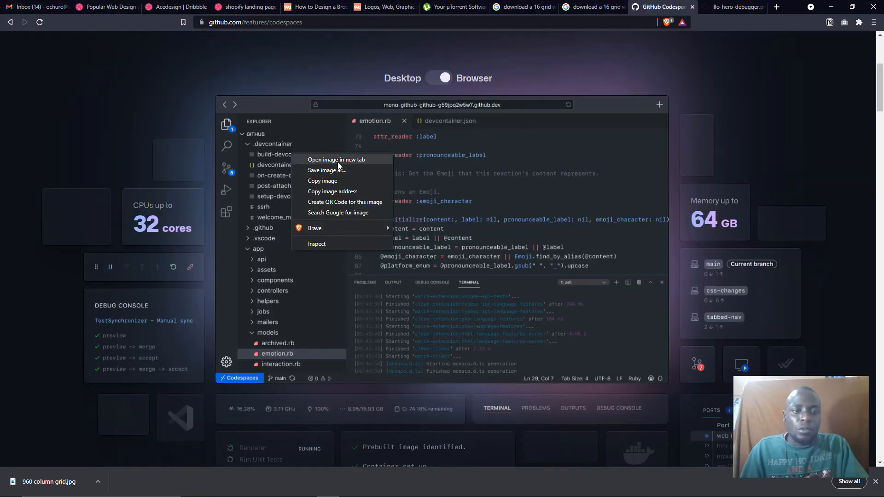
{"action": "left_click", "coordinate": [377, 156]}
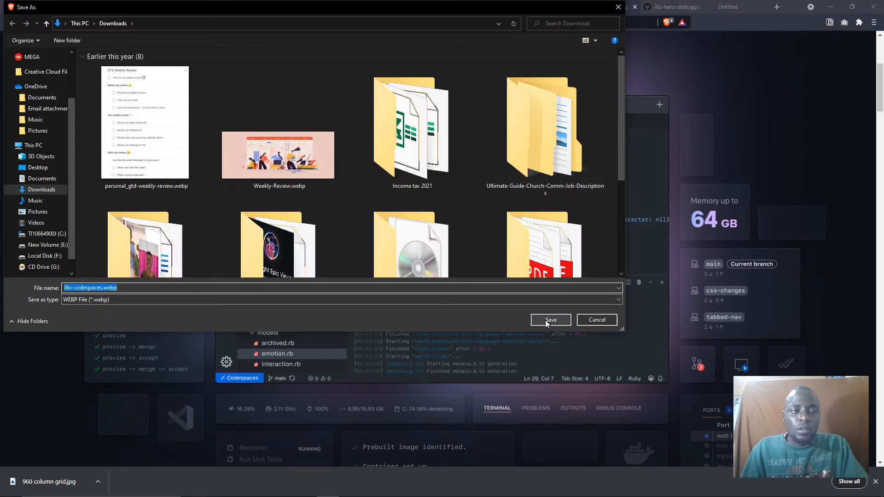
{"action": "left_click", "coordinate": [363, 69]}
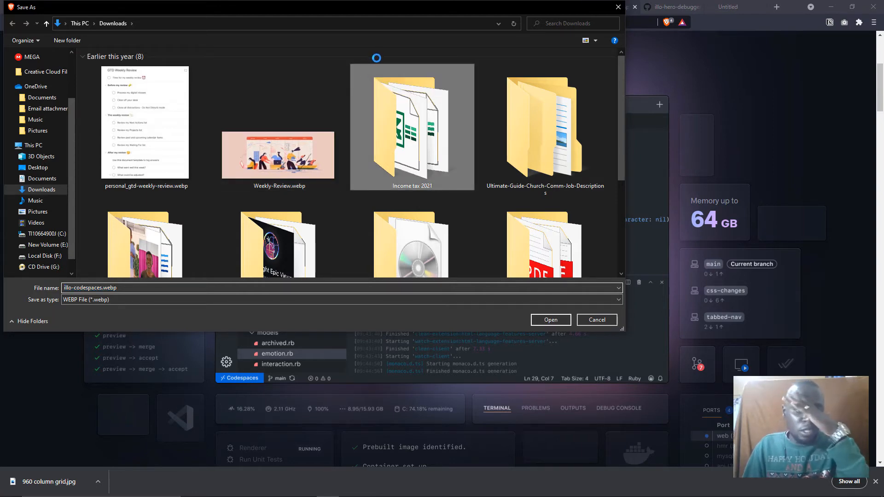
{"action": "right_click", "coordinate": [363, 72]}
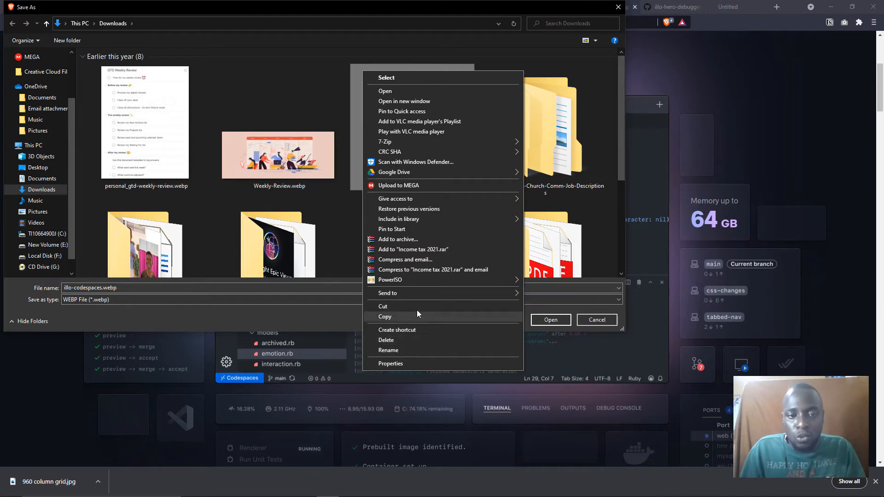
{"action": "mouse_move", "coordinate": [423, 285]}
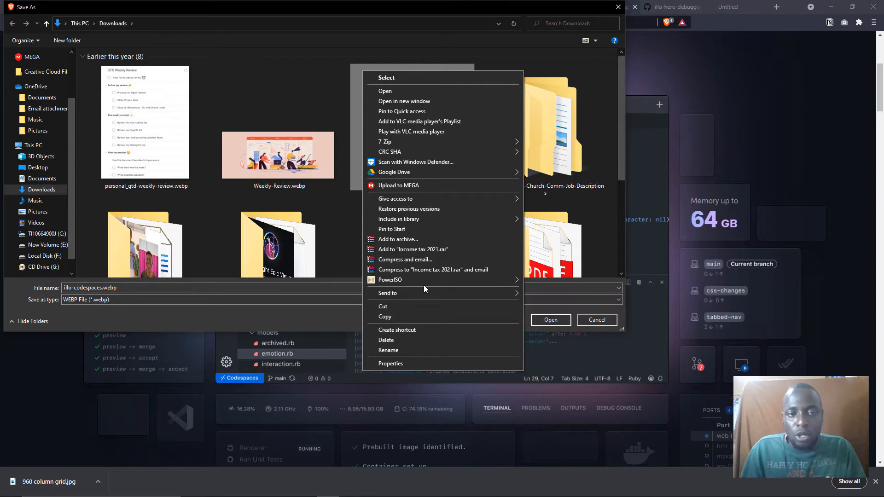
{"action": "mouse_move", "coordinate": [444, 223]}
Create a folder named Code Spaces in Downloads and save illo-codespaces.webp in it
{"action": "right_click", "coordinate": [309, 90]}
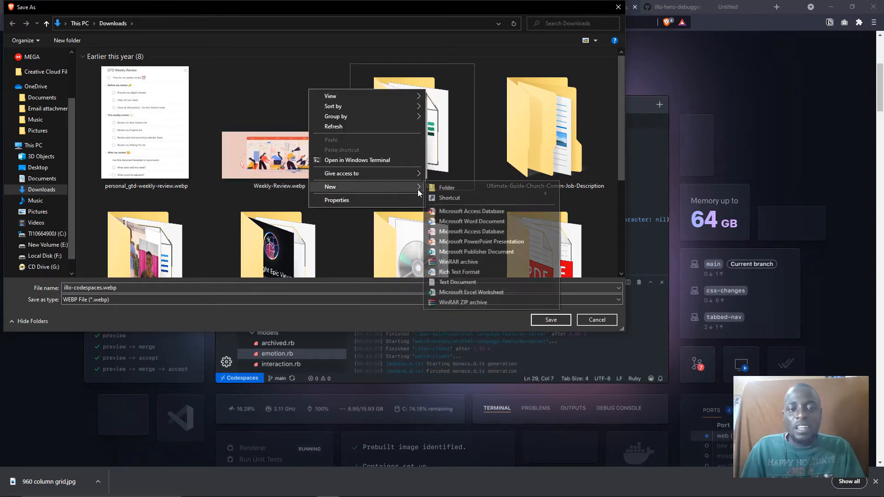
{"action": "left_click", "coordinate": [433, 191]}
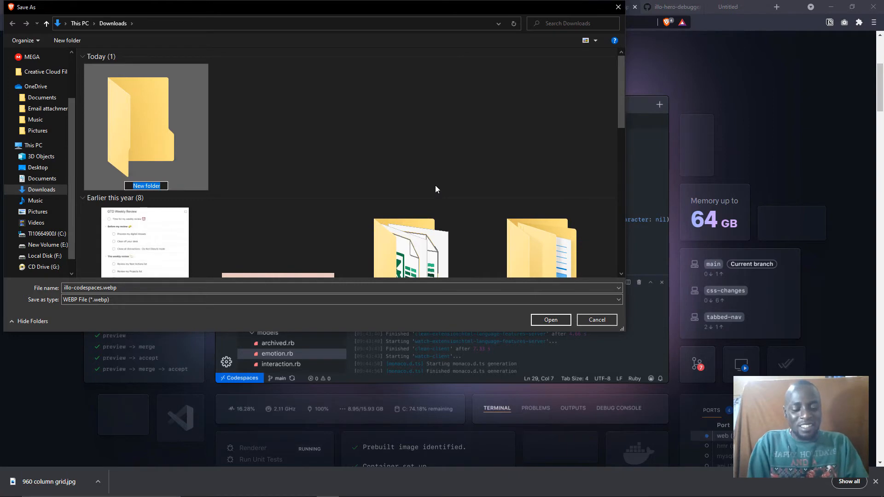
{"action": "type", "text": "code "}
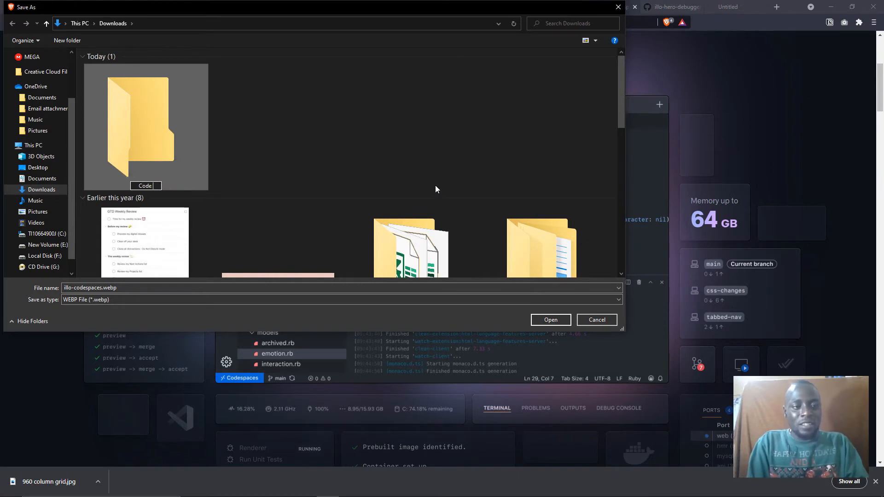
{"action": "type", "text": "Spaces"}
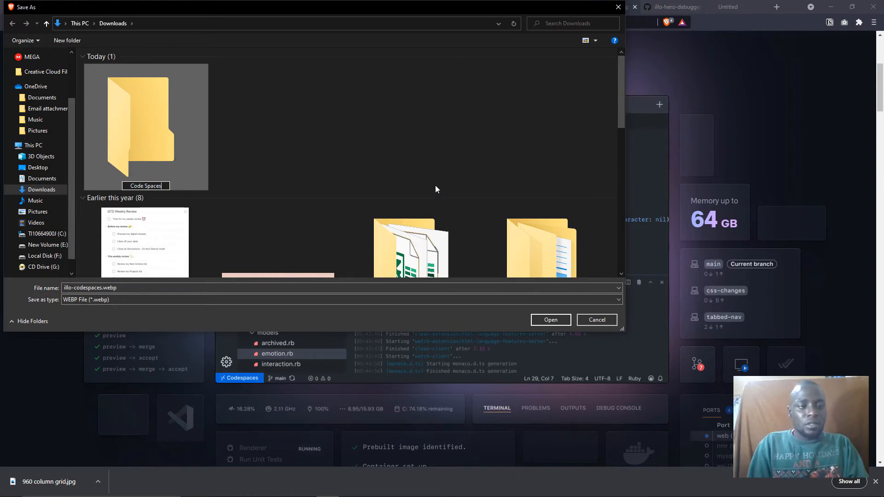
{"action": "key", "text": "Return"}
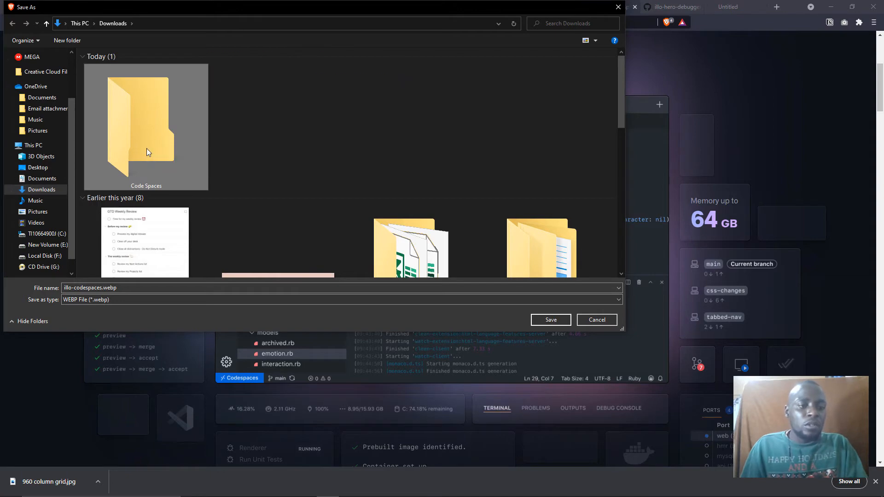
{"action": "double_click", "coordinate": [146, 148]}
{"action": "left_click", "coordinate": [551, 320]}
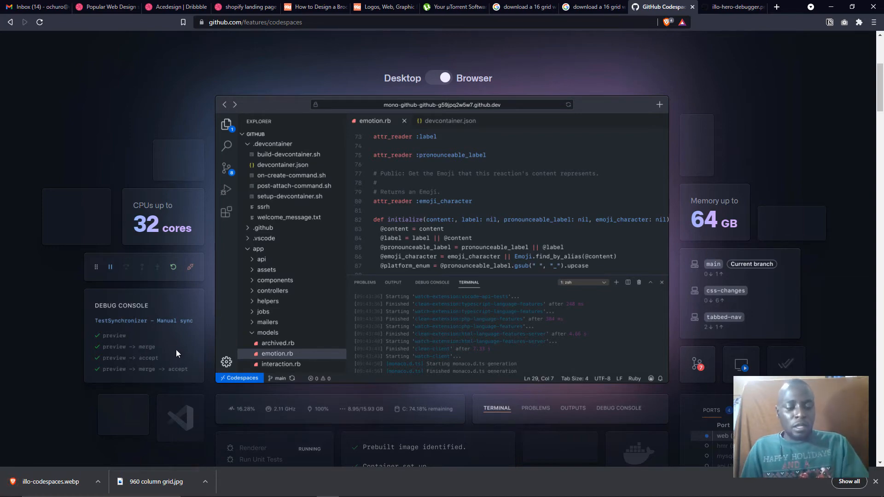
Bring up the Downloads window over the Figma design and open the Code Spaces folder with large icons
{"action": "key", "text": "alt+Tab"}
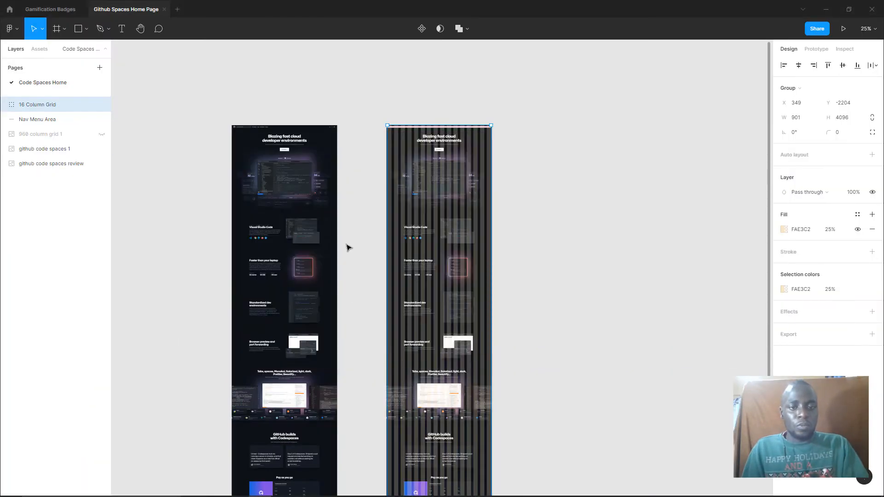
{"action": "scroll", "coordinate": [350, 277], "scroll_direction": "down", "scroll_amount": 4}
{"action": "scroll", "coordinate": [350, 278], "scroll_direction": "up", "scroll_amount": 3}
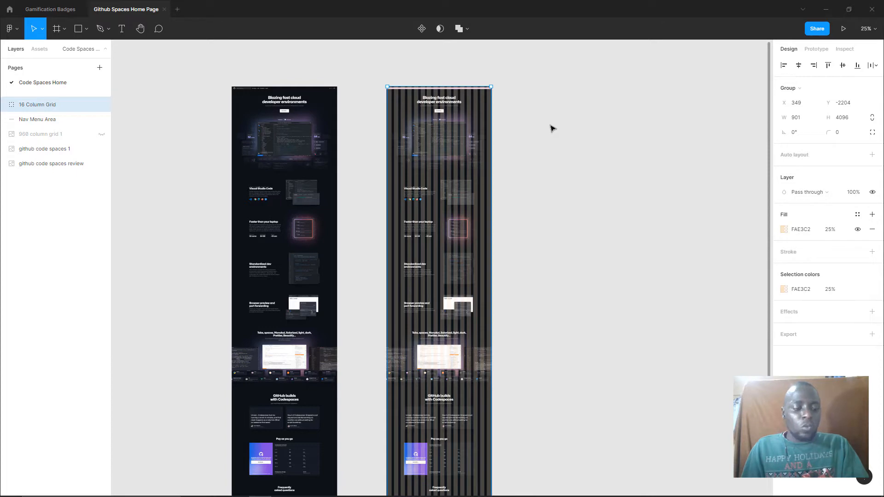
{"action": "key", "text": "alt+Tab"}
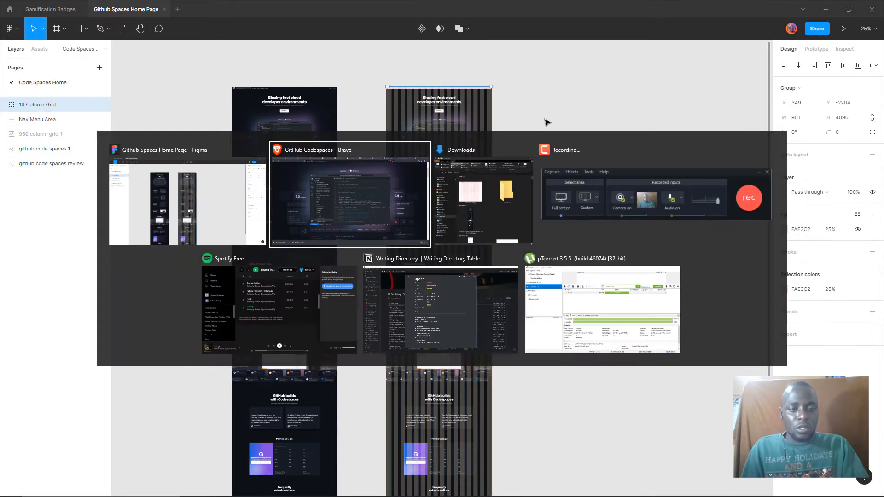
{"action": "key", "text": "alt+Tab"}
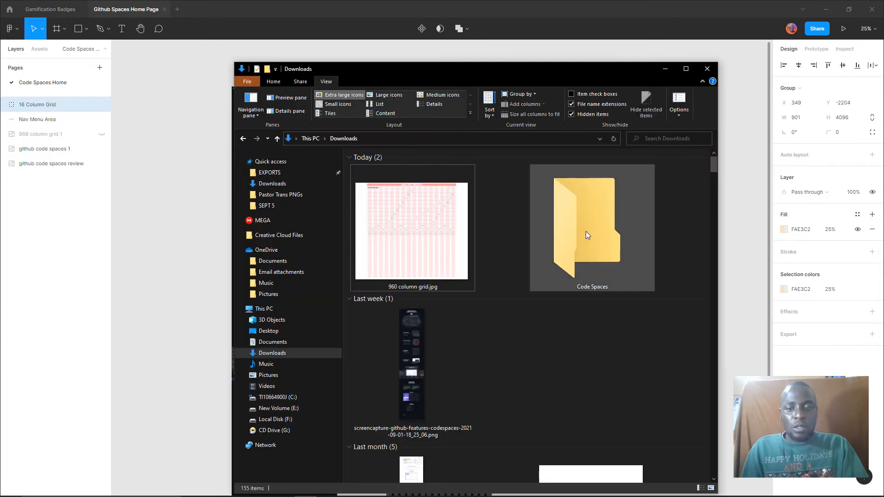
{"action": "left_click", "coordinate": [582, 229]}
{"action": "double_click", "coordinate": [581, 228]}
{"action": "left_click", "coordinate": [387, 95]}
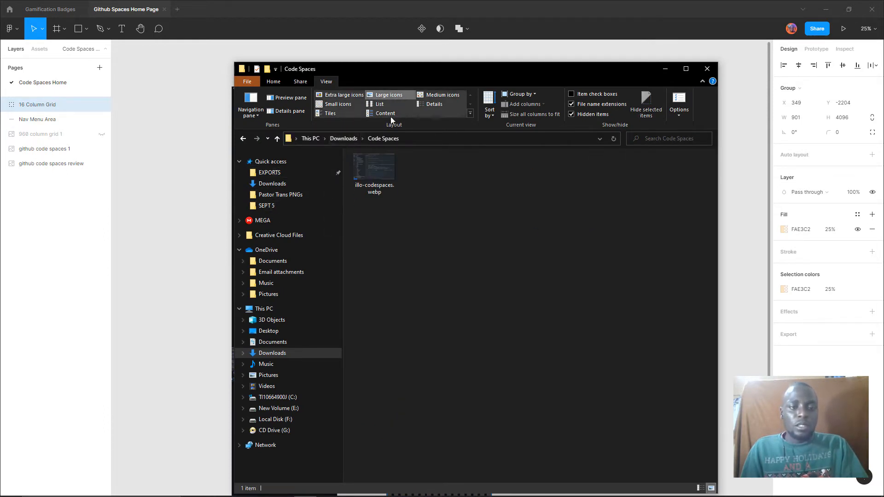
Import illo-codespaces.webp onto the Code Spaces Home canvas and move it far to the left of the page screenshots
{"action": "left_click_drag", "start_coordinate": [369, 184], "coordinate": [658, 139]}
{"action": "scroll", "coordinate": [646, 227], "scroll_direction": "down", "scroll_amount": 2}
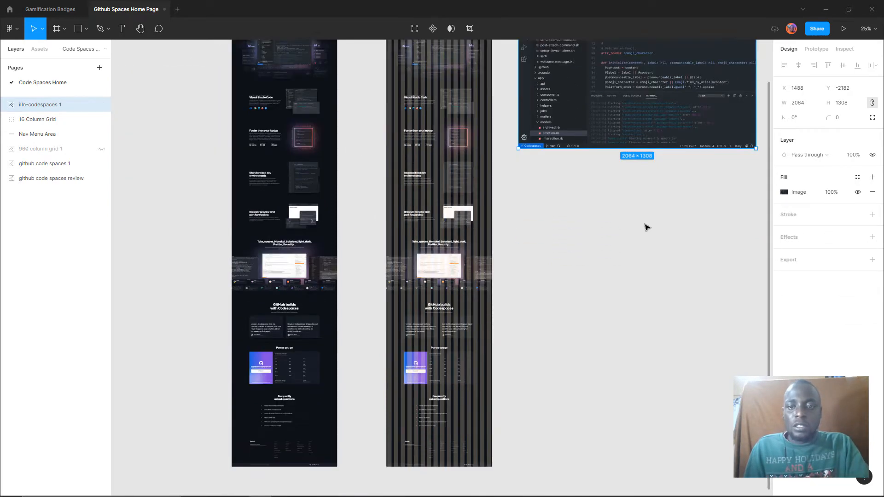
{"action": "scroll", "coordinate": [646, 227], "scroll_direction": "up", "scroll_amount": 2}
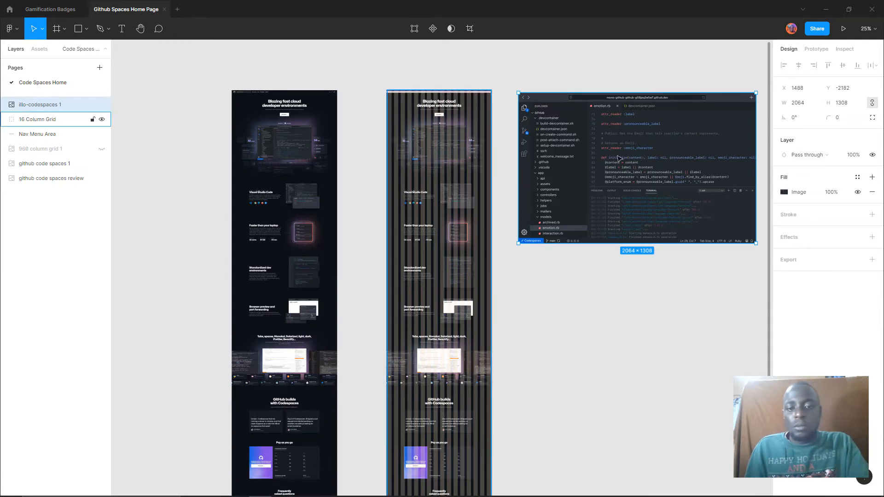
{"action": "scroll", "coordinate": [637, 239], "scroll_direction": "down", "scroll_amount": 1}
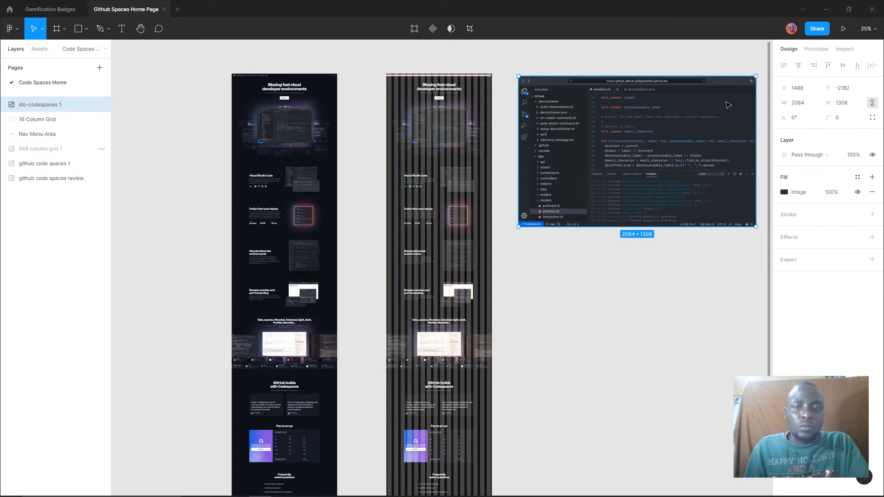
{"action": "left_click_drag", "start_coordinate": [728, 105], "coordinate": [98, 69]}
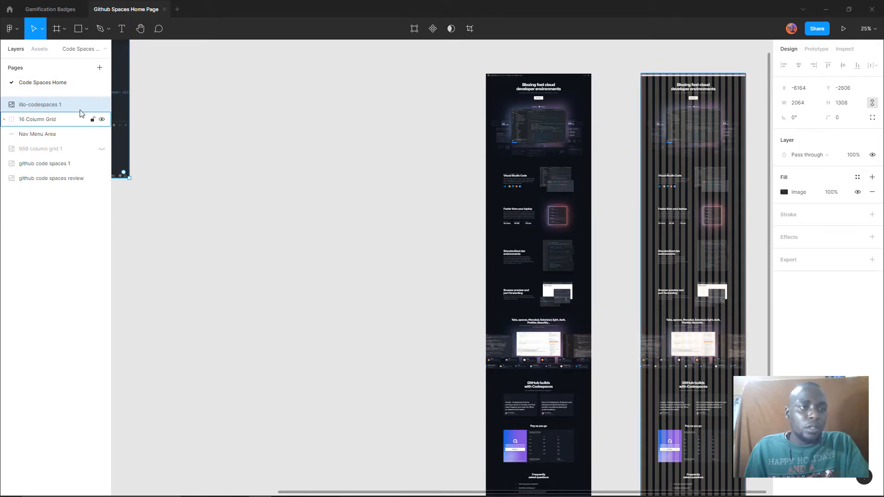
Add a new page to the file and name it Assets
{"action": "left_click", "coordinate": [99, 69]}
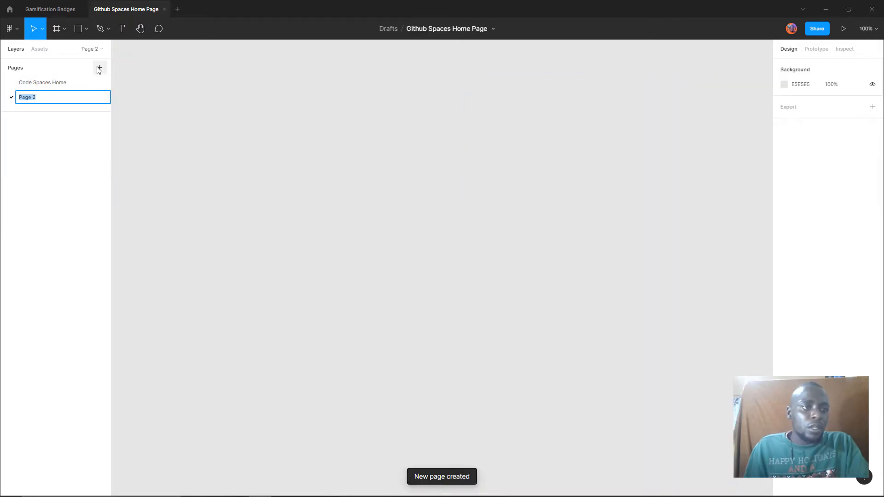
{"action": "type", "text": "A"}
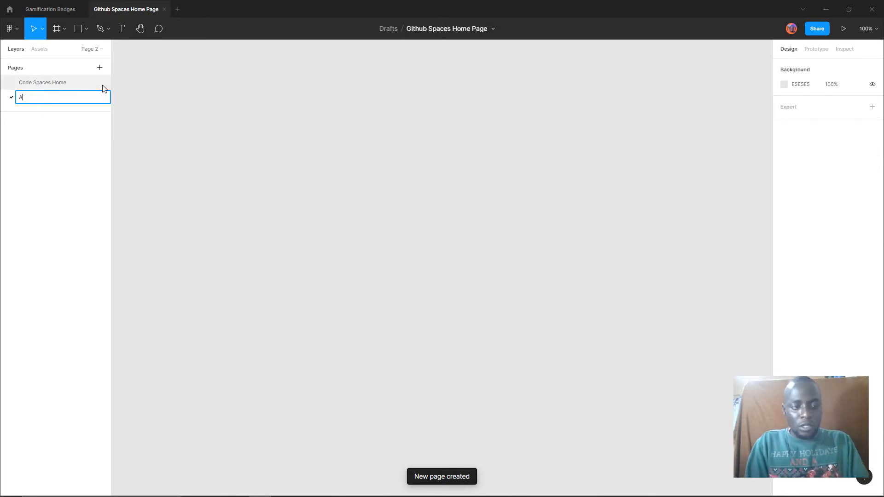
{"action": "type", "text": "ssets"}
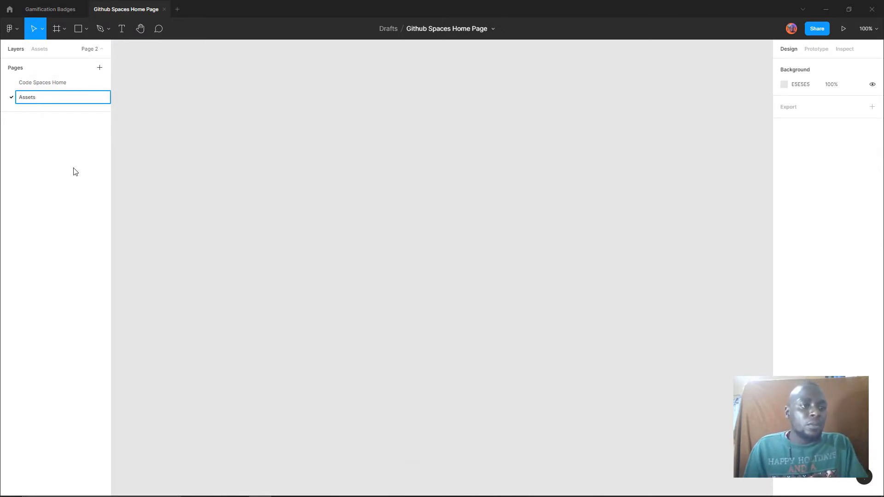
{"action": "key", "text": "Return"}
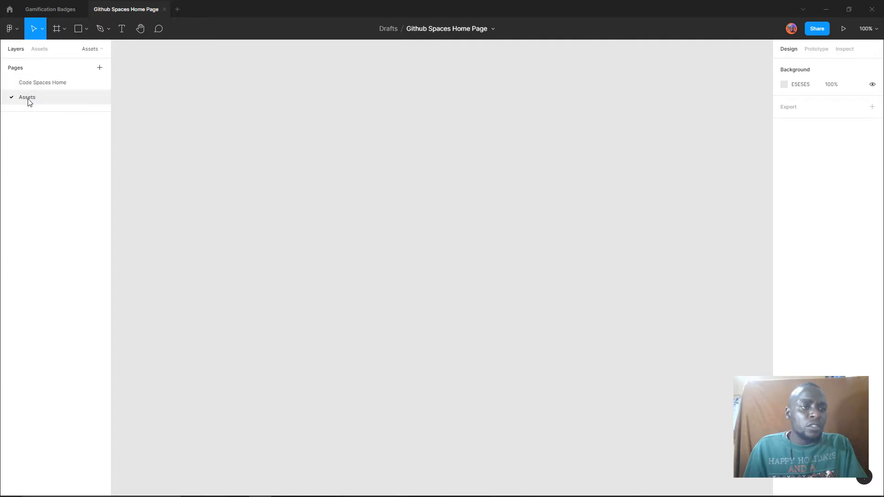
Check the file's component assets, return to the page list and rename the Assets page to Images
{"action": "left_click", "coordinate": [40, 50]}
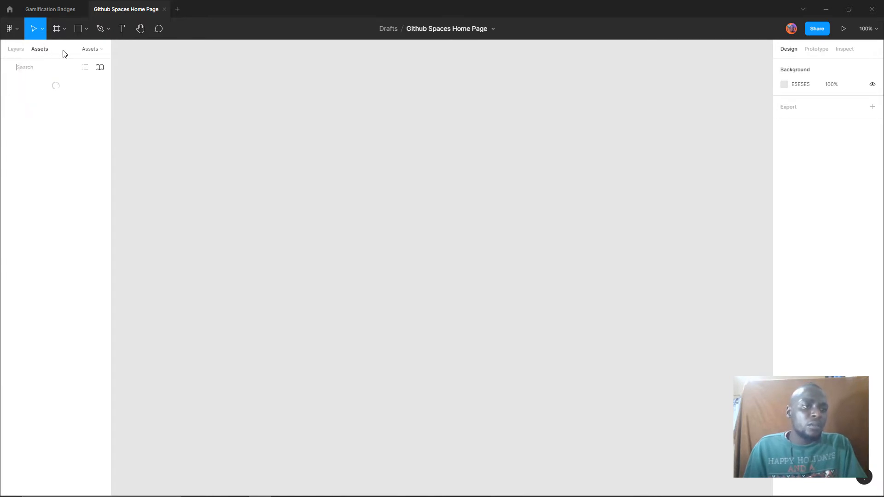
{"action": "left_click", "coordinate": [94, 50]}
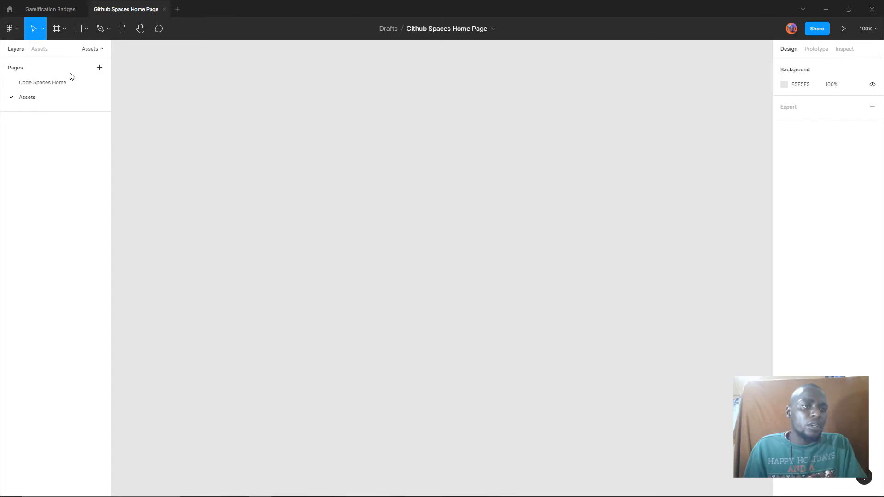
{"action": "double_click", "coordinate": [35, 98]}
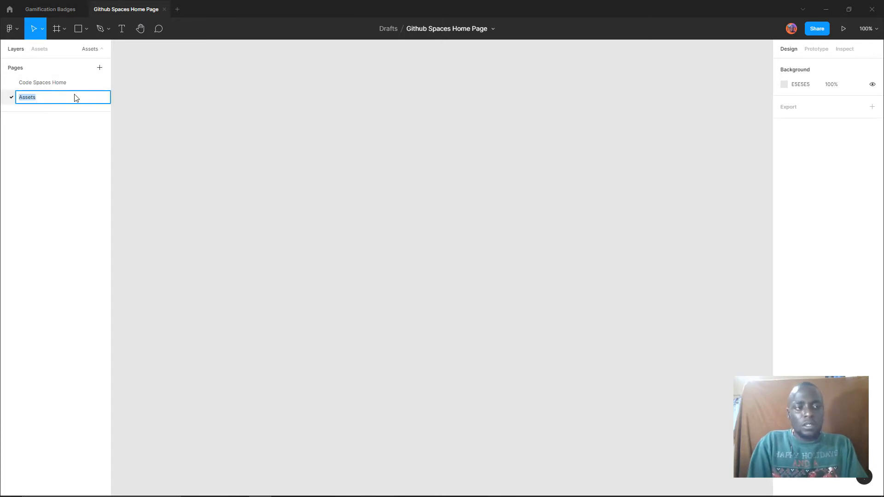
{"action": "type", "text": "Ina"}
{"action": "key", "text": "BackSpace"}
{"action": "type", "text": "mages"}
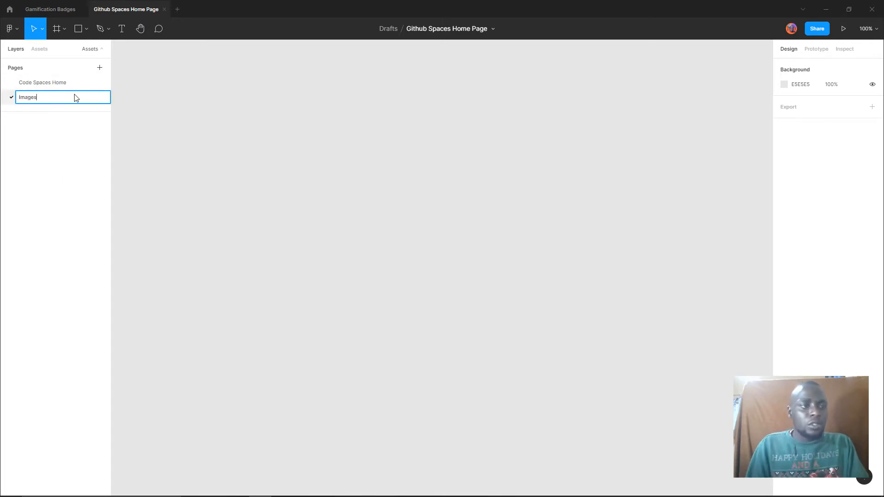
{"action": "key", "text": "Return"}
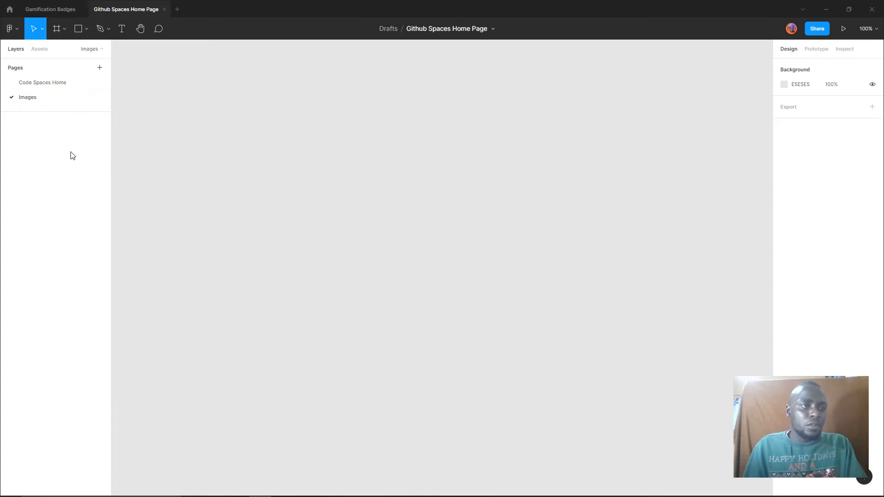
Return to the Code Spaces Home page and move the illo-codespaces image nearer the page screenshots, to about X -3752, Y -2204
{"action": "left_click", "coordinate": [45, 83]}
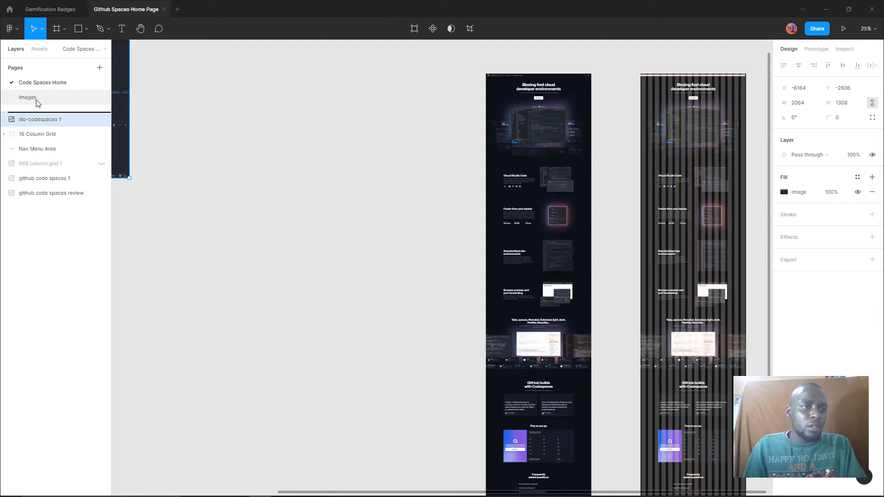
{"action": "scroll", "coordinate": [195, 169], "scroll_direction": "up", "scroll_amount": 1}
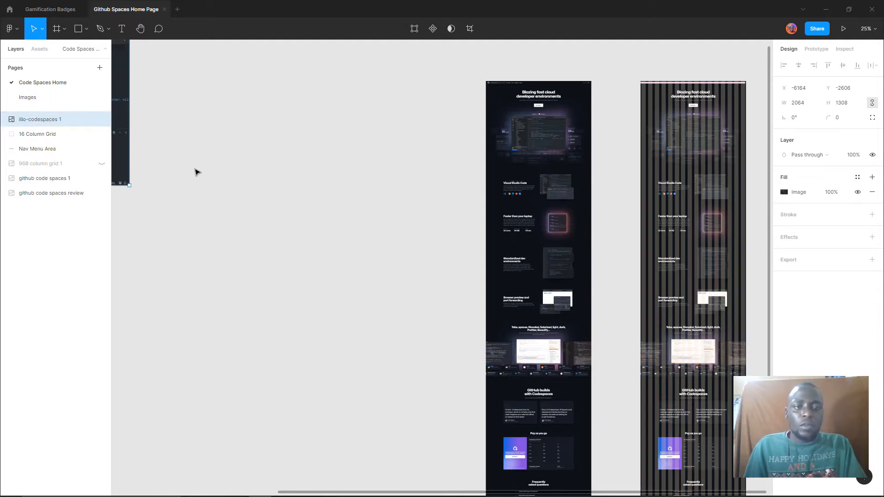
{"action": "scroll", "coordinate": [266, 257], "scroll_direction": "down", "scroll_amount": 2}
{"action": "left_click_drag", "start_coordinate": [121, 99], "coordinate": [398, 144]}
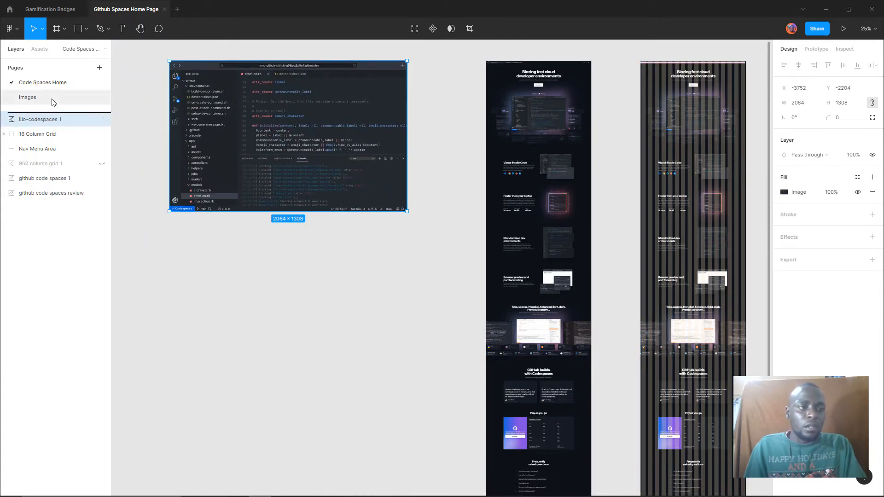
Paste the illo-codespaces image from Code Spaces Home onto the Images page and move it to about X -2108, Y -1414
{"action": "left_click", "coordinate": [26, 98]}
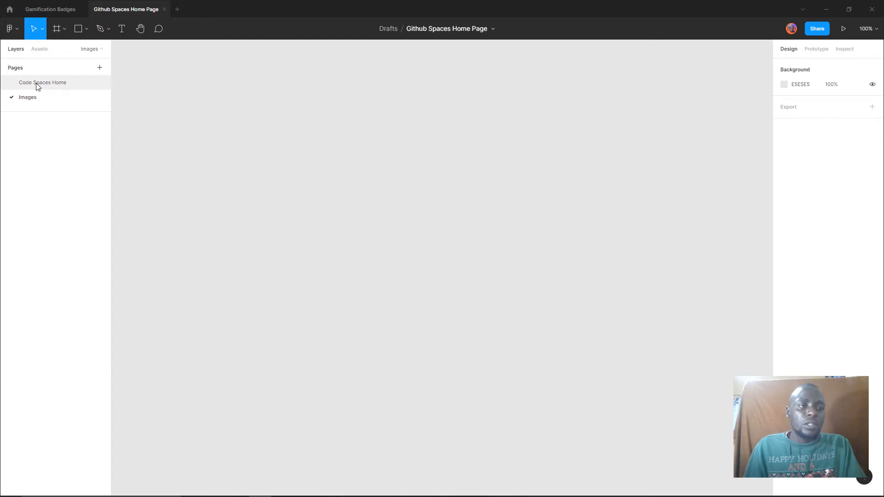
{"action": "left_click", "coordinate": [28, 84]}
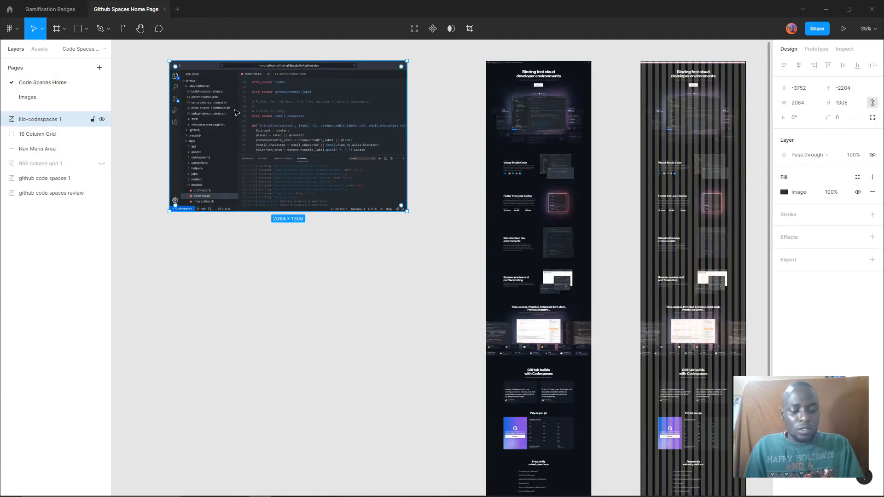
{"action": "left_click", "coordinate": [54, 102]}
{"action": "key", "text": "ctrl+v"}
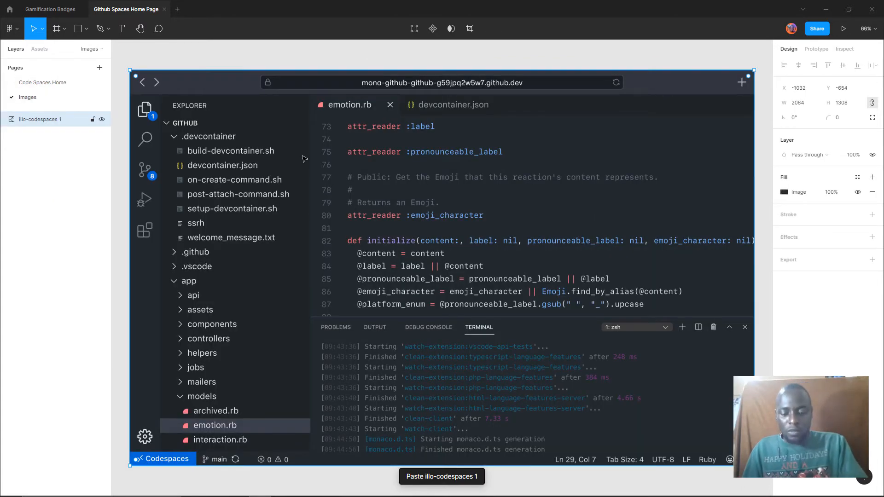
{"action": "key", "text": "ctrl+minus"}
{"action": "key", "text": "ctrl+minus"}
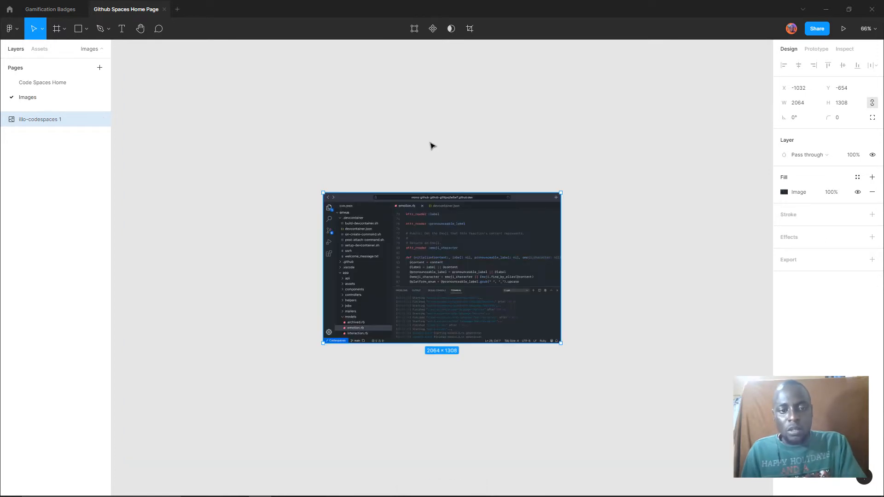
{"action": "left_click_drag", "start_coordinate": [443, 258], "coordinate": [322, 185]}
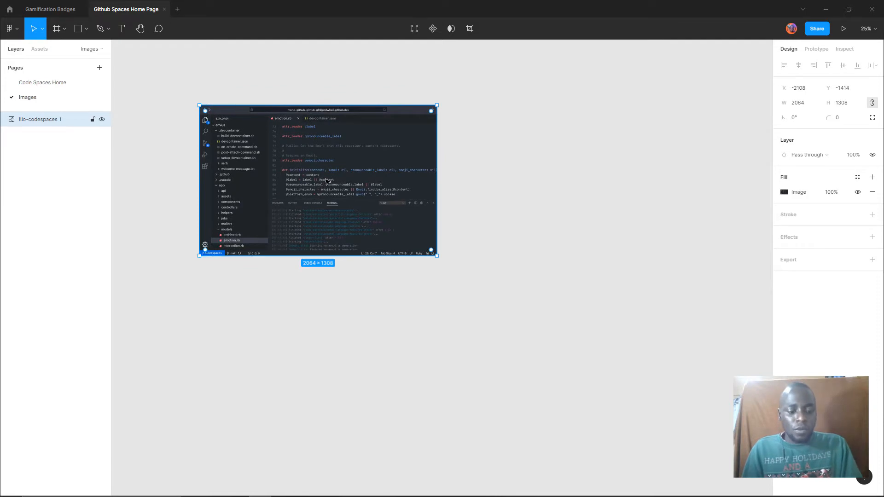
Switch to the GitHub Codespaces page in the browser and check the header's logo and notification bell for image saving options
{"action": "key", "text": "alt+Tab"}
{"action": "key", "text": "alt+Tab"}
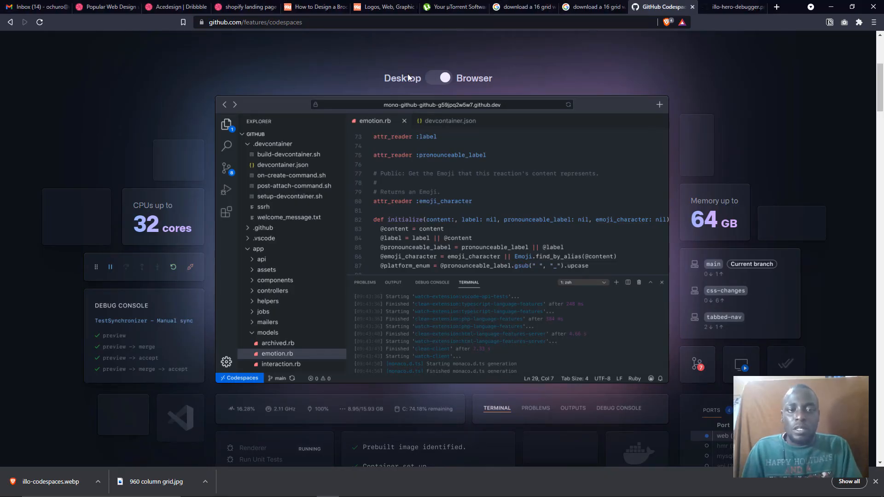
{"action": "scroll", "coordinate": [177, 139], "scroll_direction": "up", "scroll_amount": 5}
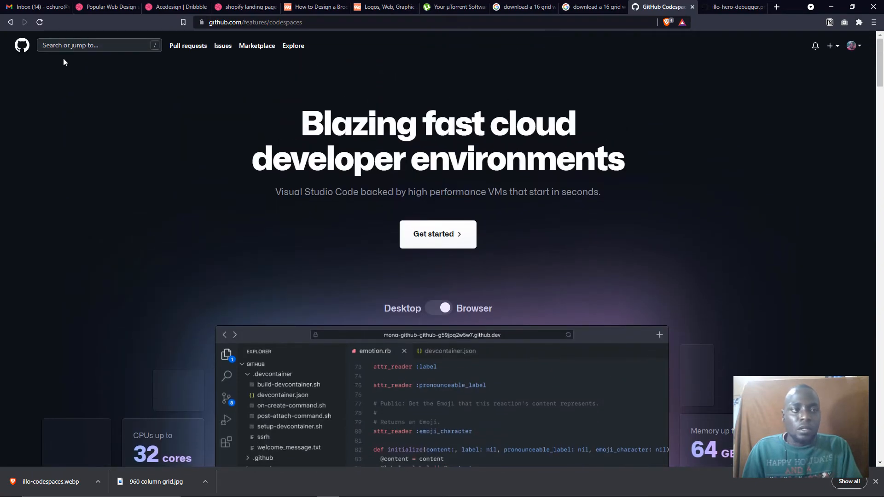
{"action": "right_click", "coordinate": [25, 45]}
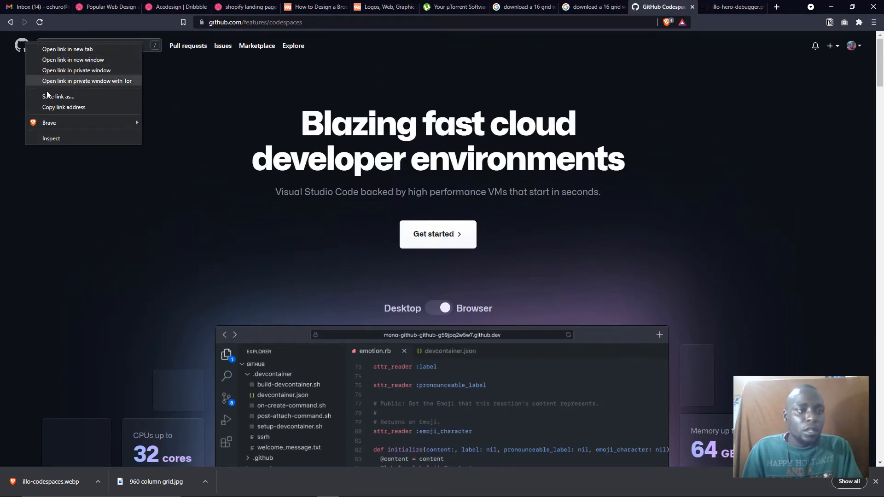
{"action": "left_click", "coordinate": [13, 79]}
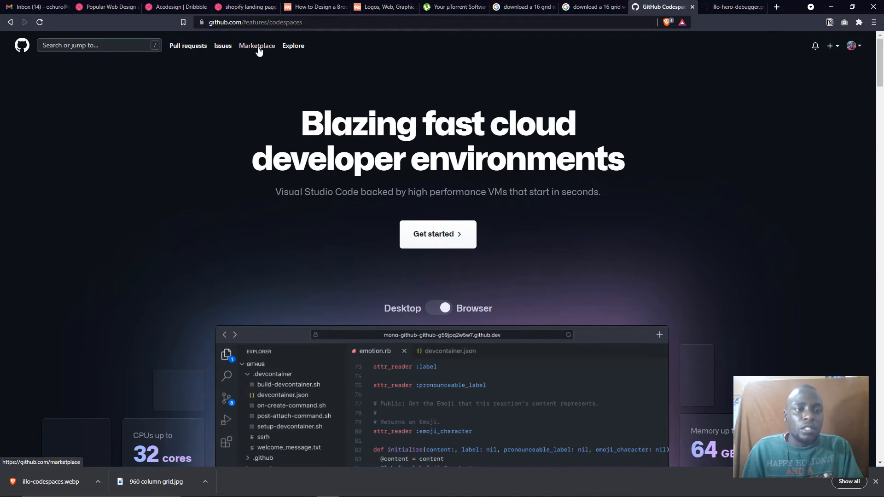
{"action": "right_click", "coordinate": [815, 48]}
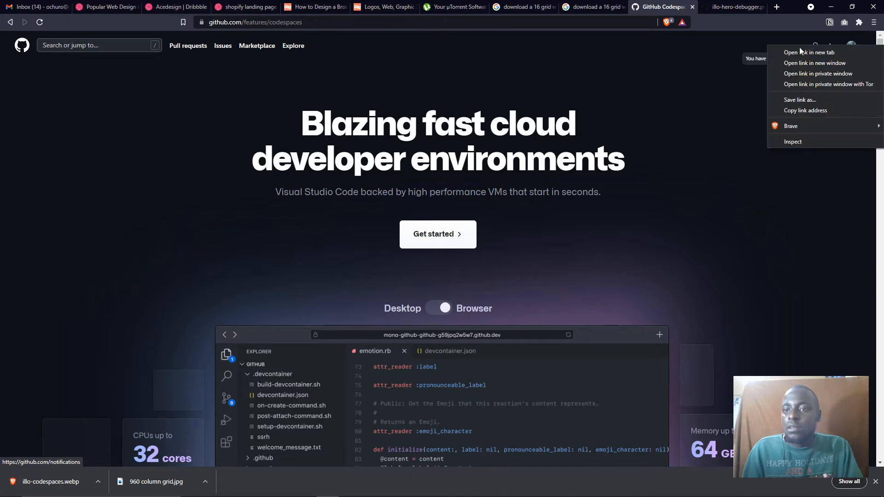
{"action": "left_click", "coordinate": [671, 81]}
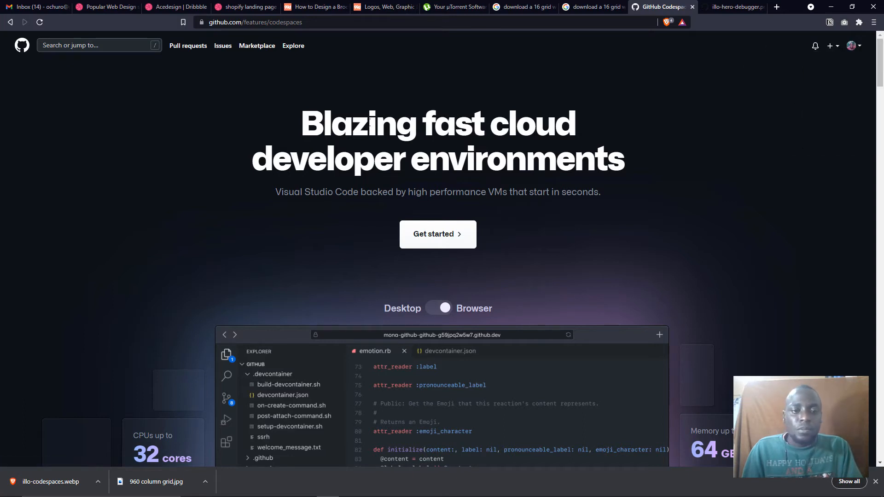
Examine whether the hero's heading, subtitle and Get started button are selectable text or images that can be saved
{"action": "right_click", "coordinate": [388, 159]}
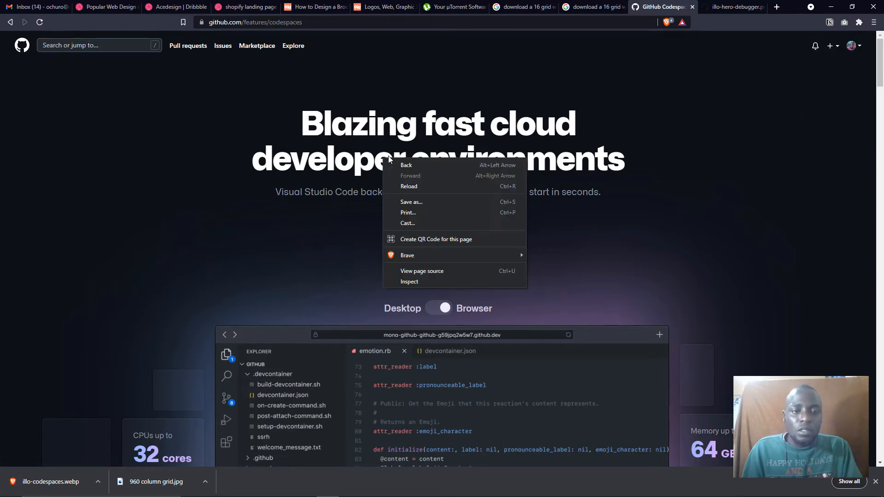
{"action": "right_click", "coordinate": [361, 156]}
{"action": "left_click", "coordinate": [349, 155]}
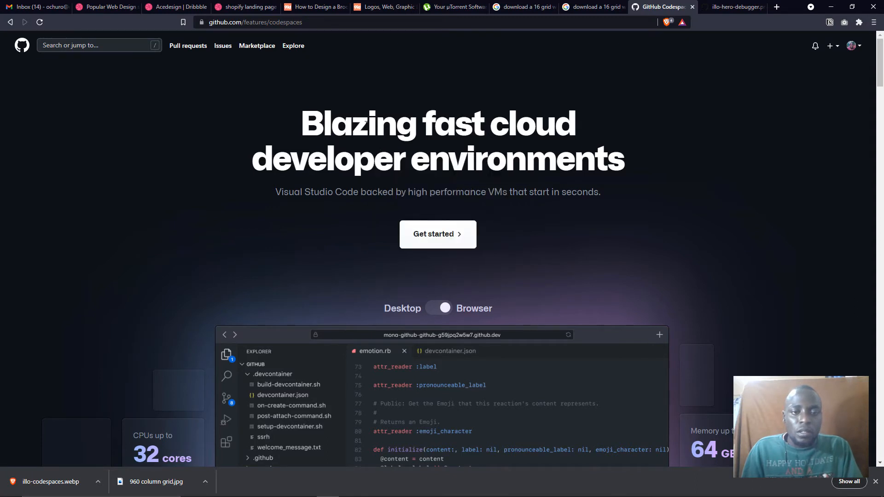
{"action": "left_click_drag", "start_coordinate": [366, 122], "coordinate": [406, 121]}
{"action": "left_click_drag", "start_coordinate": [366, 192], "coordinate": [402, 192]}
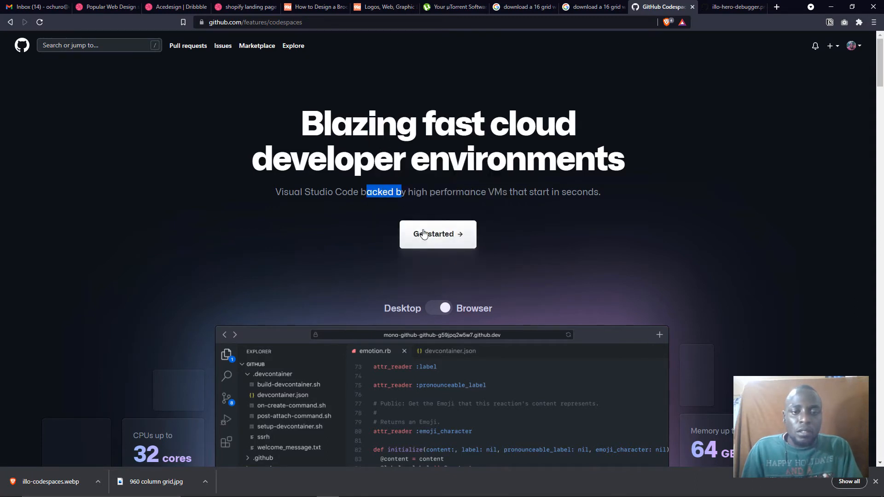
{"action": "right_click", "coordinate": [446, 233]}
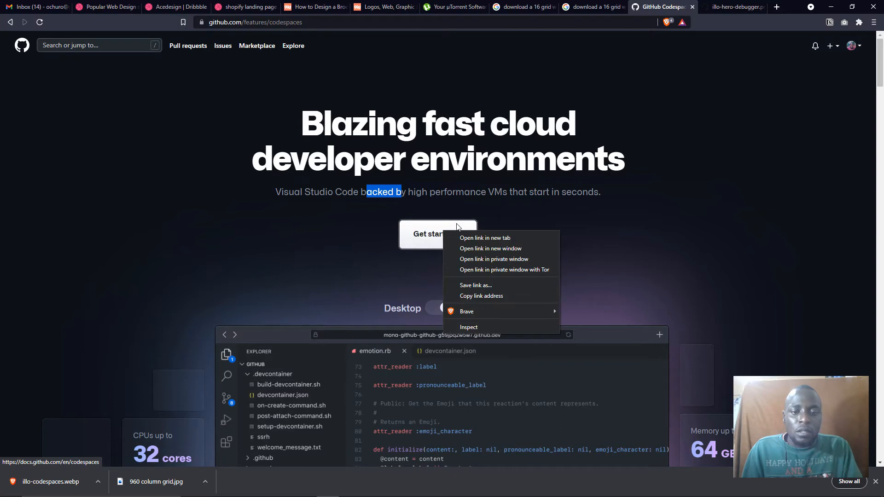
{"action": "left_click", "coordinate": [502, 208]}
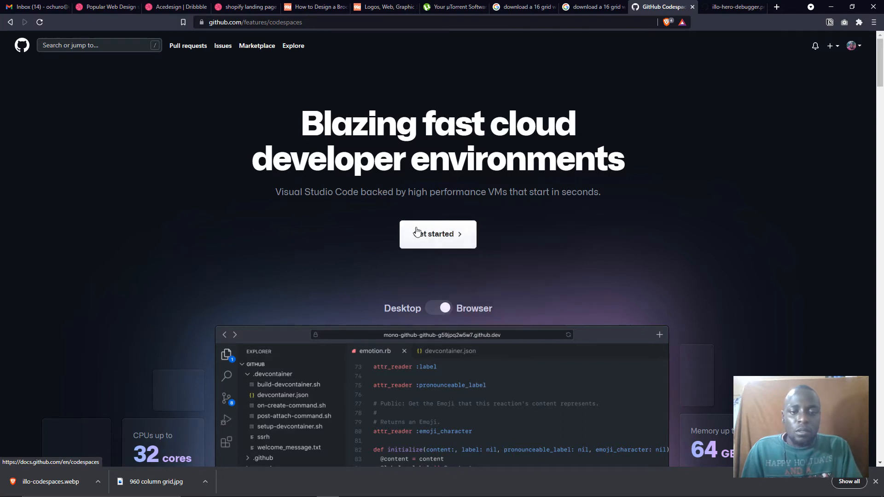
{"action": "right_click", "coordinate": [455, 229]}
{"action": "left_click", "coordinate": [525, 209]}
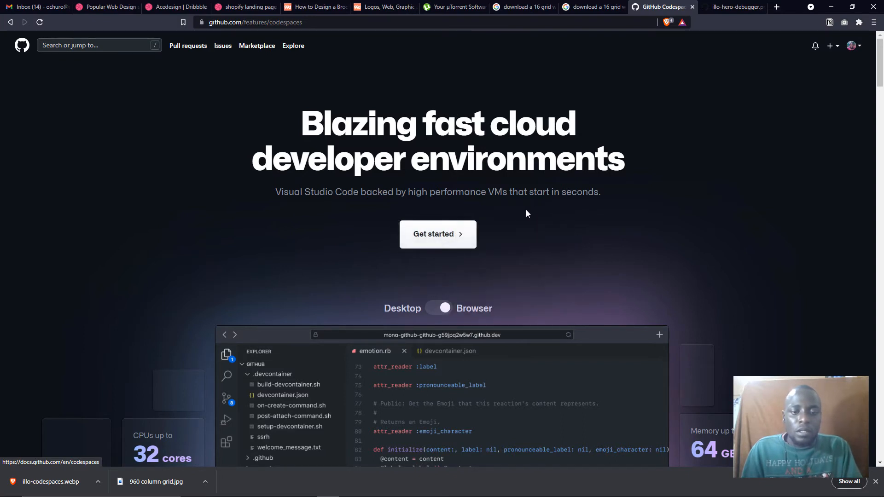
Check the hero's CPUs card for image options and open the debug toolbar icons image below it in a new tab
{"action": "scroll", "coordinate": [454, 273], "scroll_direction": "down", "scroll_amount": 1}
{"action": "scroll", "coordinate": [382, 251], "scroll_direction": "down", "scroll_amount": 6}
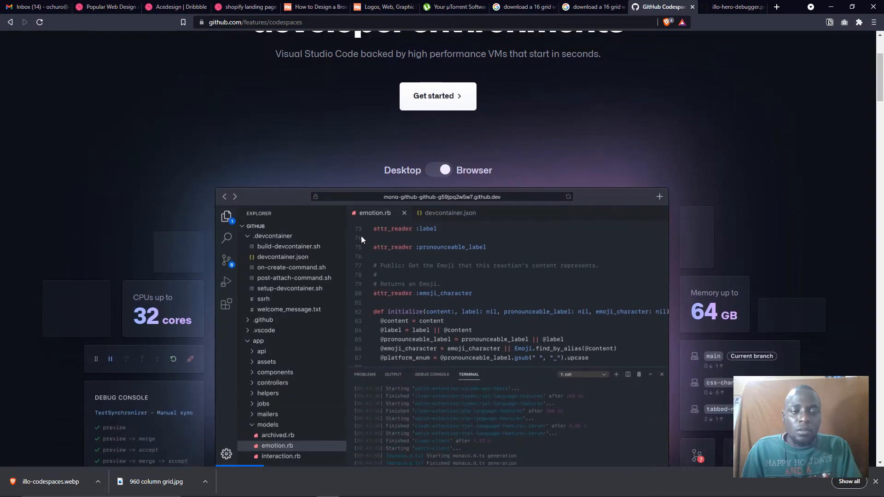
{"action": "right_click", "coordinate": [169, 127]}
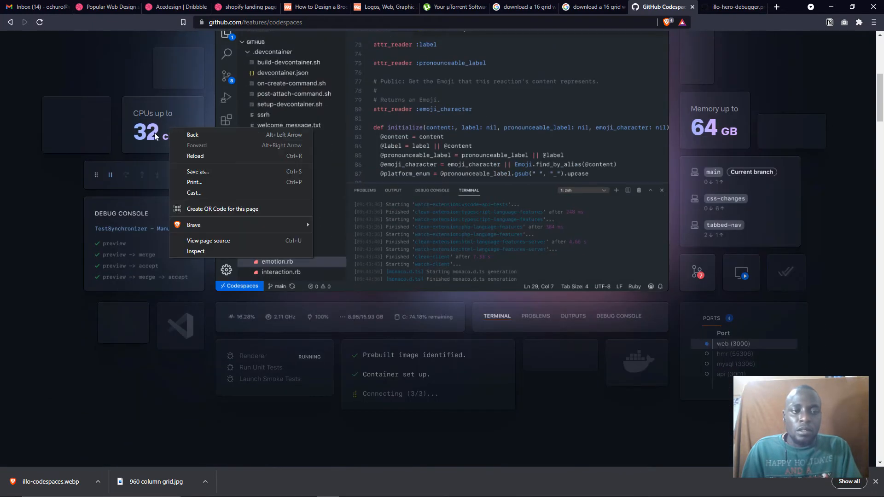
{"action": "right_click", "coordinate": [149, 123]}
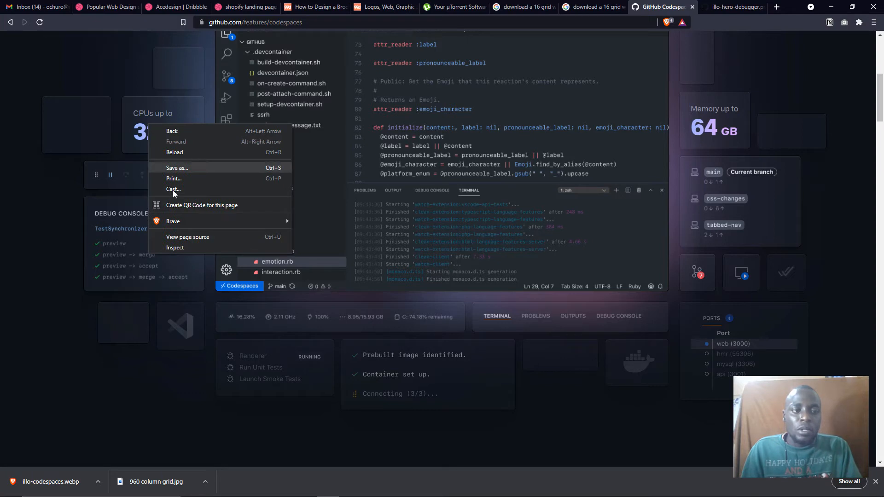
{"action": "right_click", "coordinate": [134, 173]}
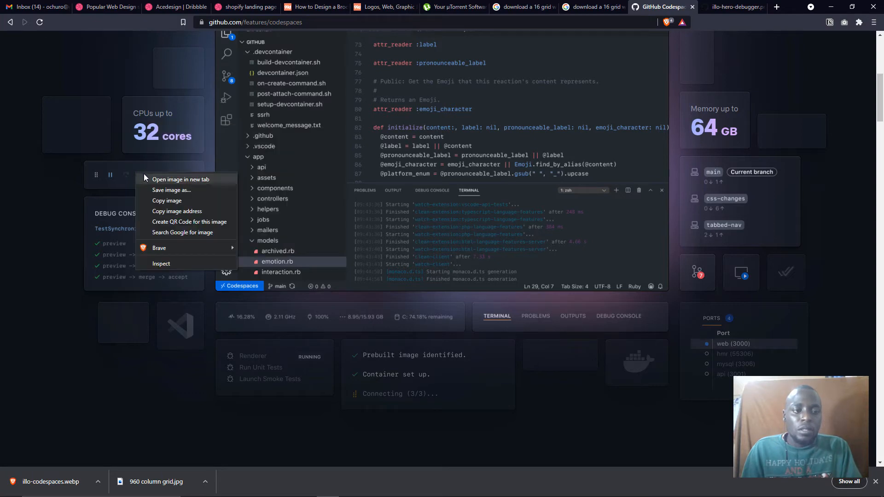
{"action": "left_click", "coordinate": [154, 180]}
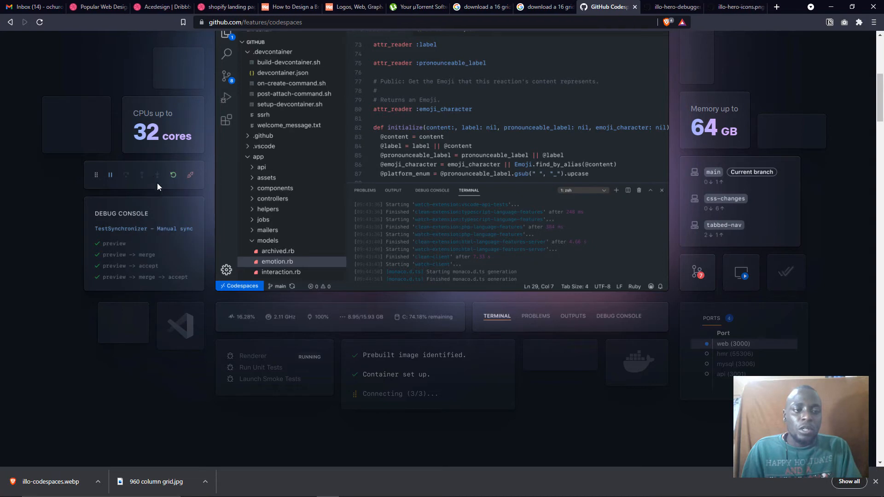
View the opened illo-hero-debugger and illo-hero-icons images, and return to the GitHub Codespaces page
{"action": "left_click", "coordinate": [668, 10]}
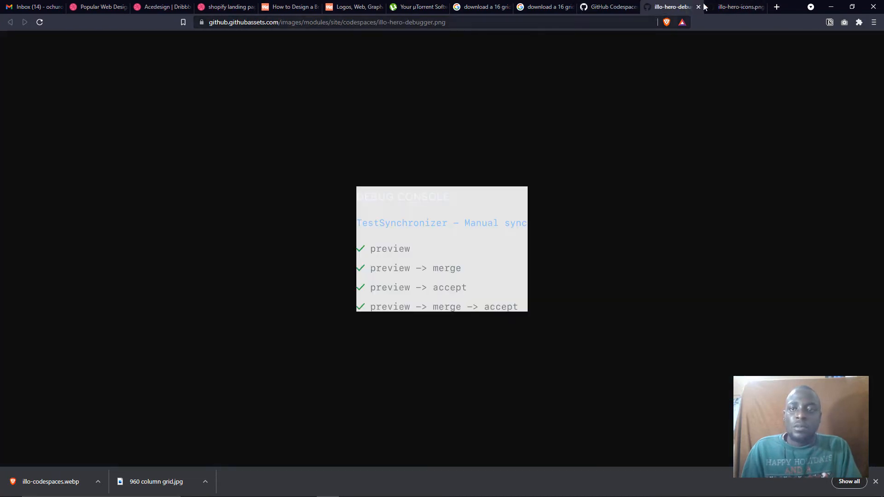
{"action": "left_click", "coordinate": [723, 9]}
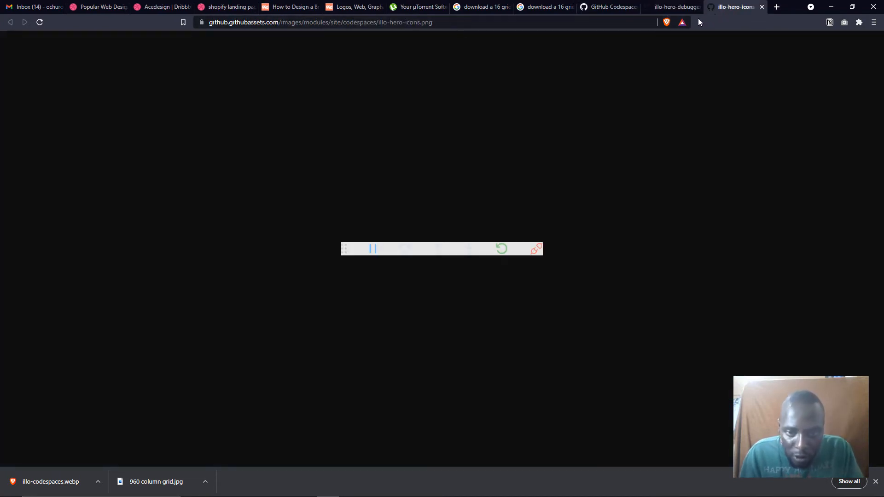
{"action": "left_click", "coordinate": [616, 10]}
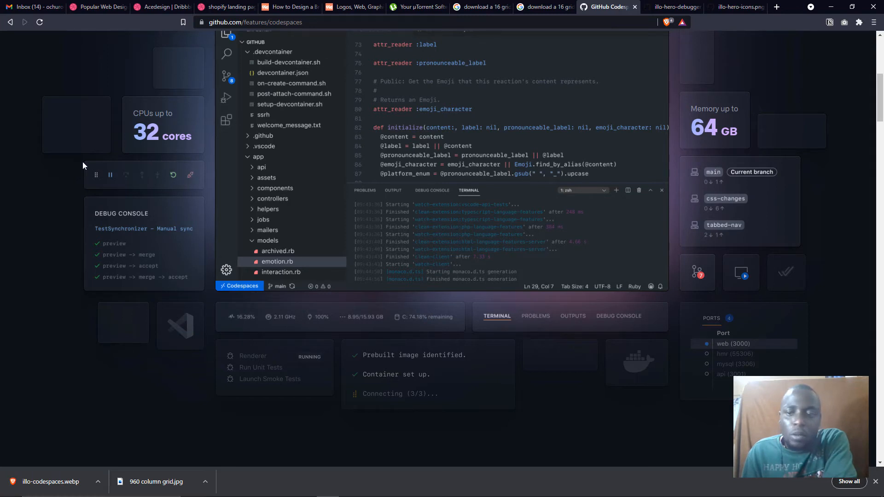
Check the Memory card for image options and open the branches list image below it in a new tab
{"action": "right_click", "coordinate": [708, 122]}
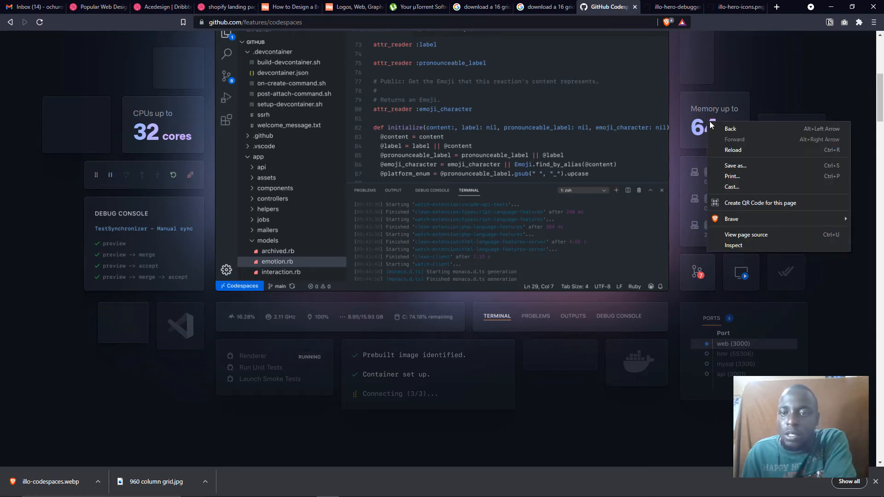
{"action": "left_click", "coordinate": [757, 75]}
{"action": "right_click", "coordinate": [708, 179]}
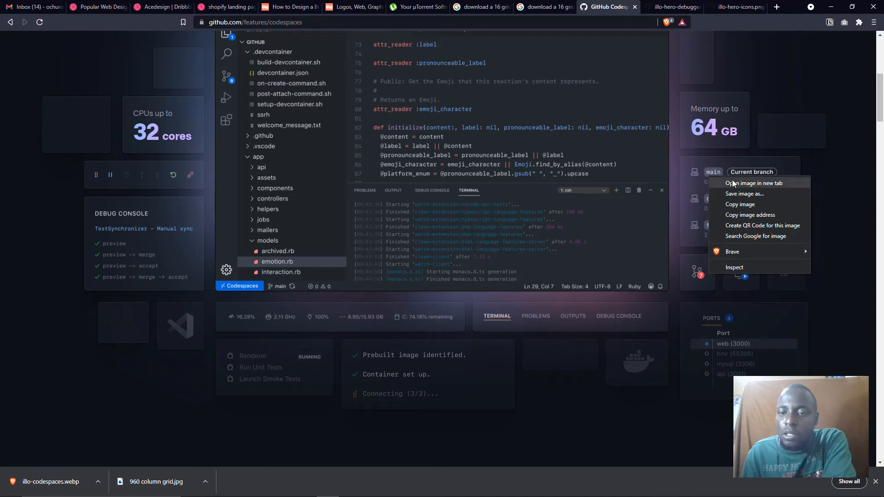
{"action": "left_click", "coordinate": [733, 183]}
Open the three small icon images below the branches card, including the monitor and double checkmark, in separate new tabs
{"action": "right_click", "coordinate": [707, 272]}
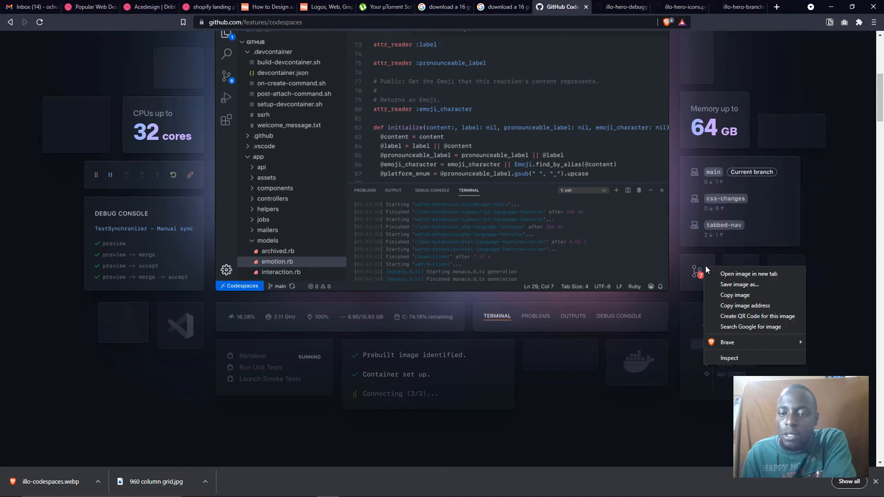
{"action": "left_click", "coordinate": [720, 273]}
{"action": "right_click", "coordinate": [737, 266]}
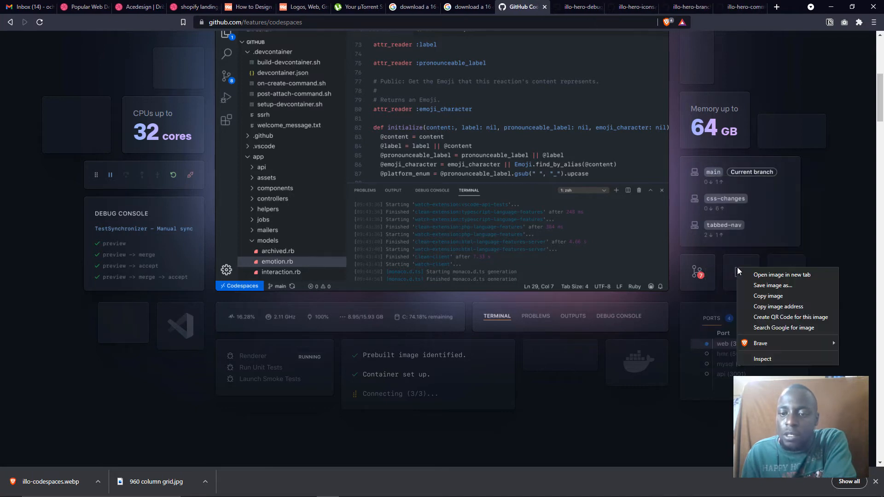
{"action": "left_click", "coordinate": [743, 274]}
{"action": "right_click", "coordinate": [772, 268]}
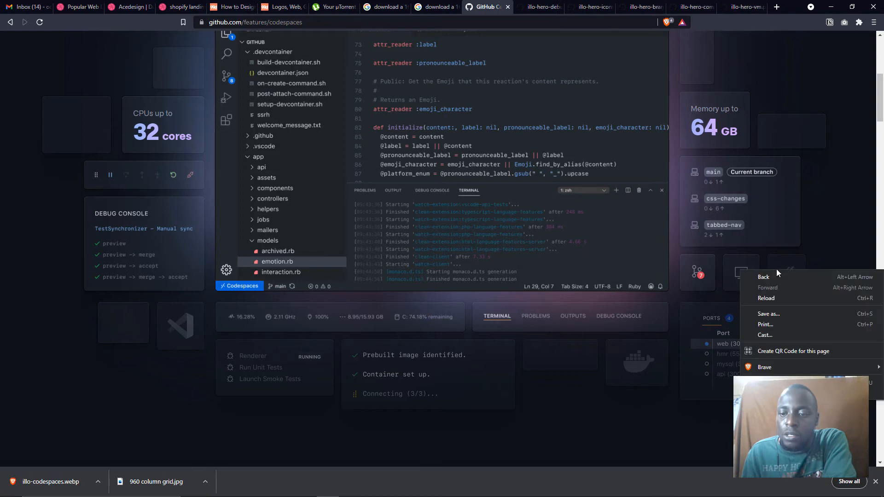
{"action": "left_click", "coordinate": [812, 244]}
{"action": "right_click", "coordinate": [783, 270]}
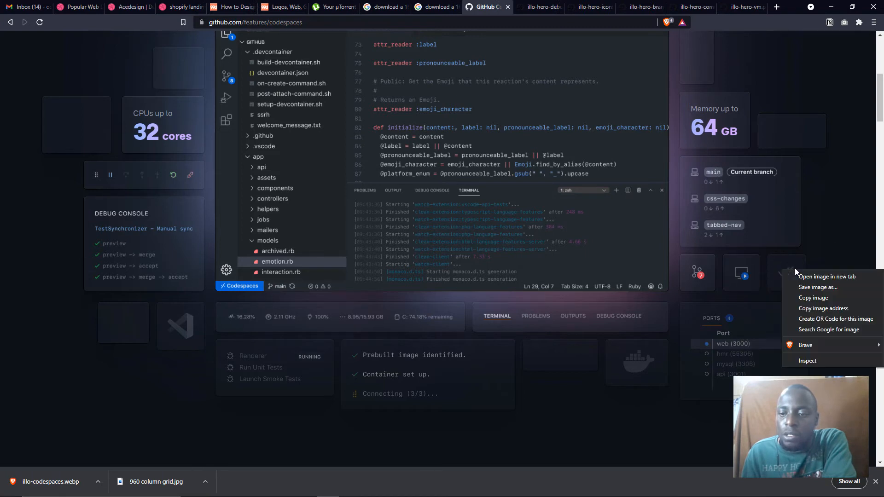
{"action": "left_click", "coordinate": [810, 277]}
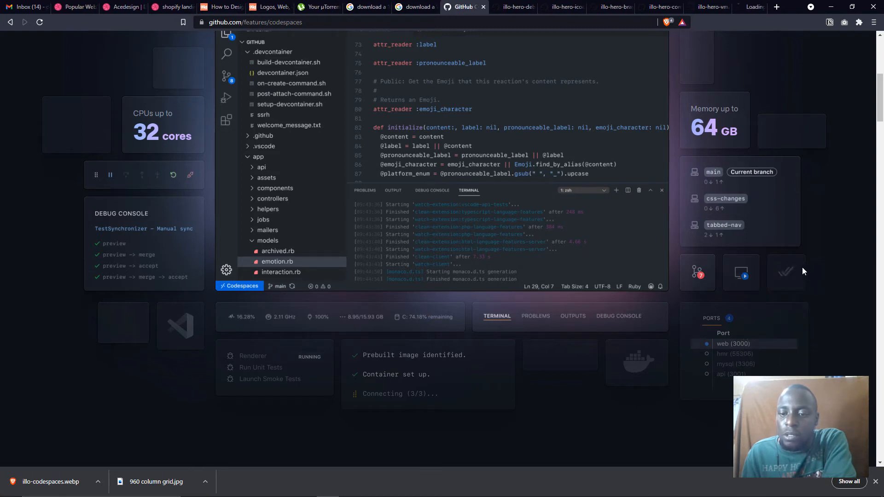
Open the Ports list image and the faded Visual Studio Code logo image in separate new tabs
{"action": "right_click", "coordinate": [742, 350]}
{"action": "left_click", "coordinate": [766, 359]}
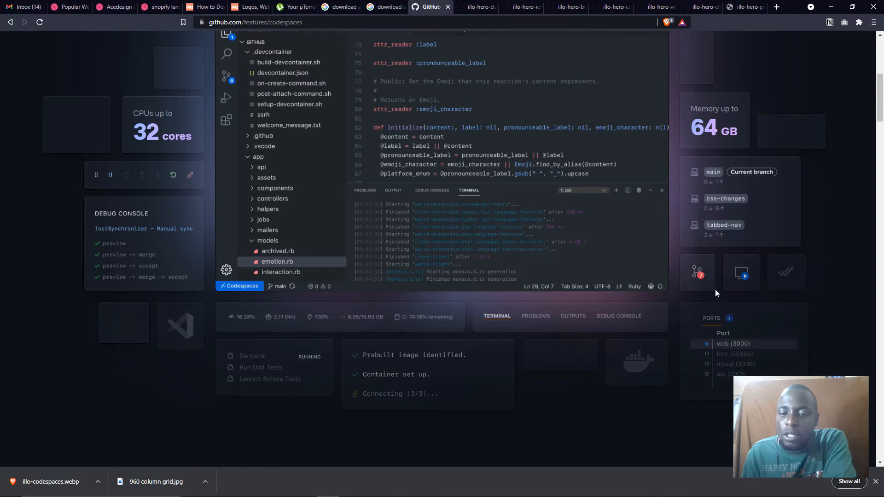
{"action": "scroll", "coordinate": [713, 291], "scroll_direction": "down", "scroll_amount": 5}
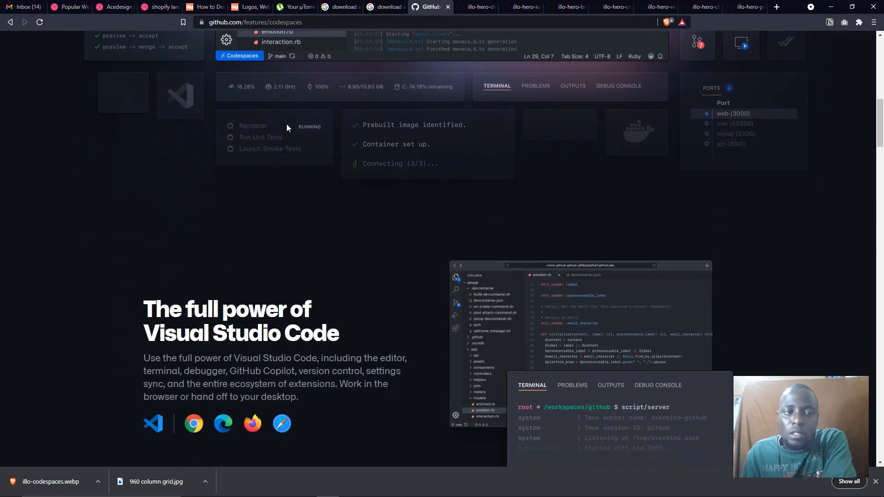
{"action": "scroll", "coordinate": [286, 123], "scroll_direction": "up", "scroll_amount": 1}
{"action": "right_click", "coordinate": [193, 142]}
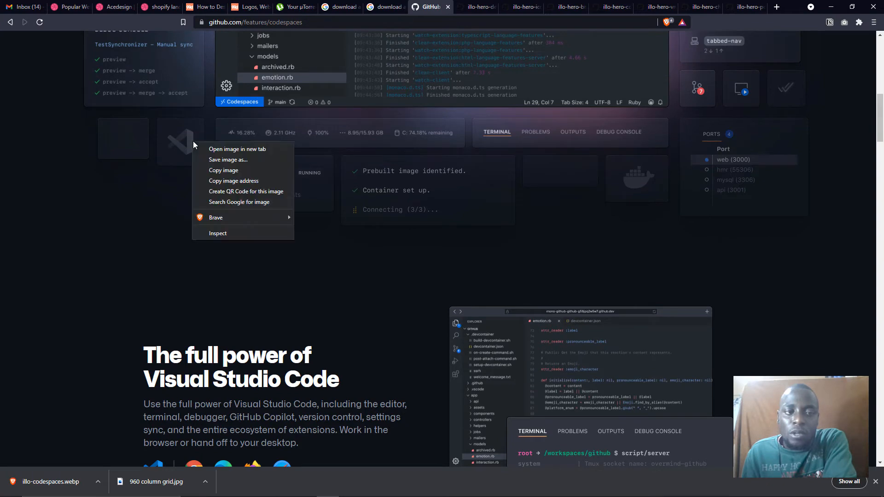
{"action": "left_click", "coordinate": [213, 148]}
Open the system stats bar, the Terminal tab bar and the container setup status images in separate new tabs
{"action": "scroll", "coordinate": [317, 133], "scroll_direction": "up", "scroll_amount": 2}
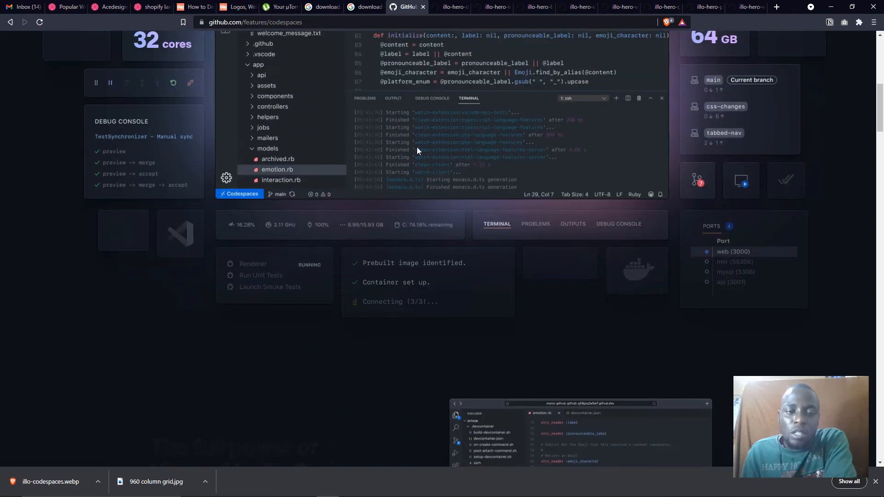
{"action": "right_click", "coordinate": [394, 223]}
{"action": "left_click", "coordinate": [417, 234]}
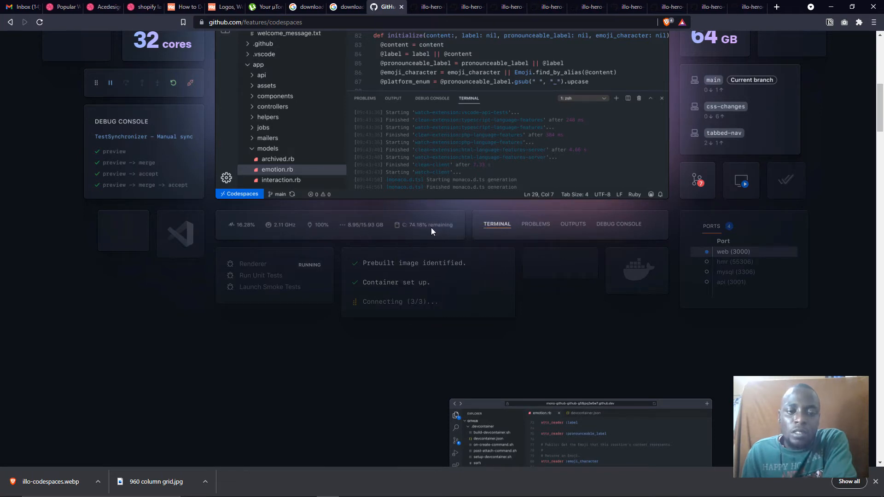
{"action": "right_click", "coordinate": [529, 224]}
{"action": "left_click", "coordinate": [552, 231]}
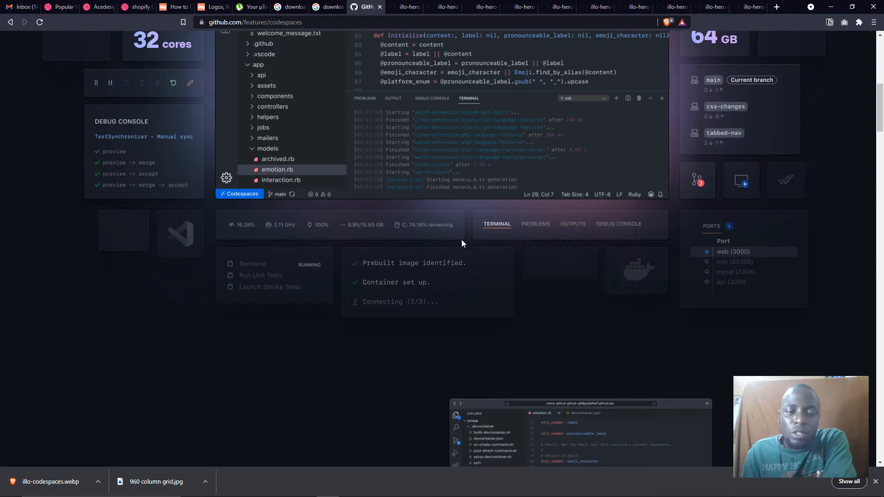
{"action": "right_click", "coordinate": [425, 260]}
{"action": "left_click", "coordinate": [451, 272]}
Save the Visual Studio Code section's editor and terminal images as illo-vscode.webp and illo-terminal.png in the Code Spaces folder
{"action": "scroll", "coordinate": [526, 220], "scroll_direction": "down", "scroll_amount": 5}
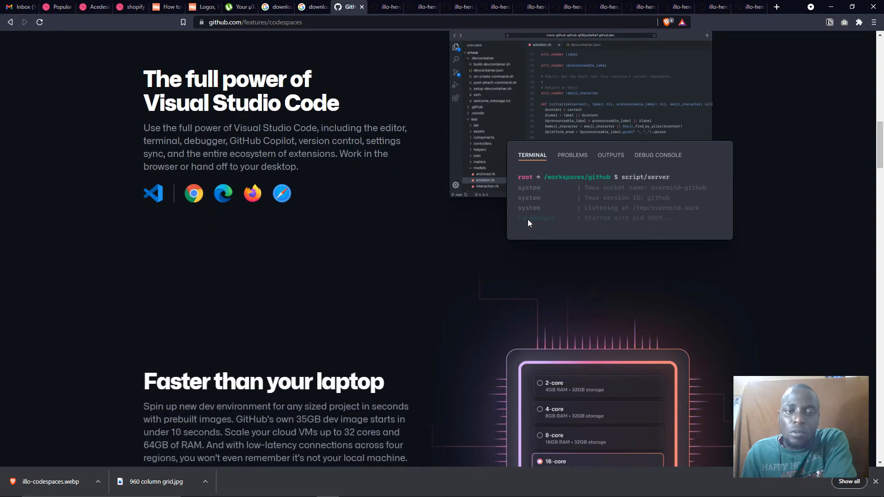
{"action": "right_click", "coordinate": [562, 217]}
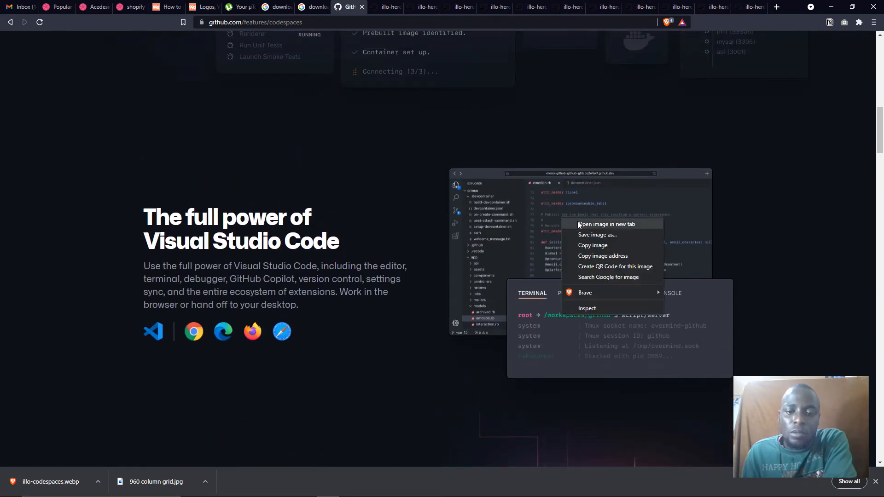
{"action": "left_click", "coordinate": [578, 223]}
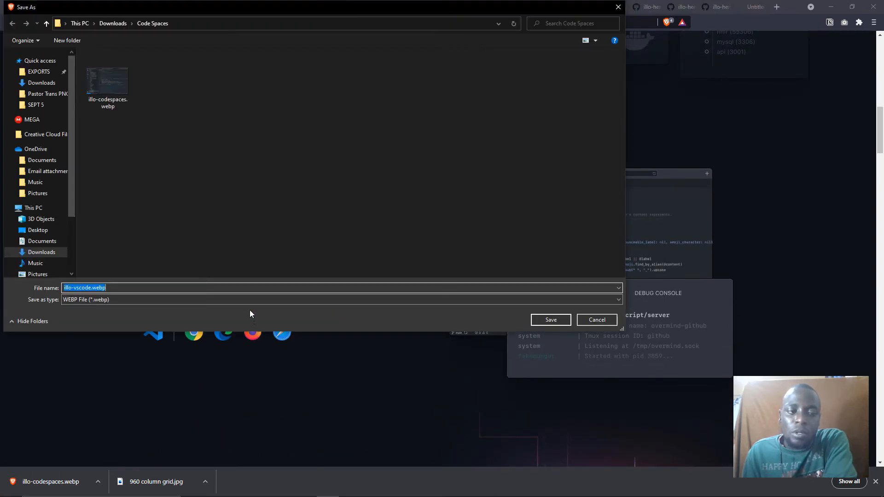
{"action": "left_click", "coordinate": [562, 321]}
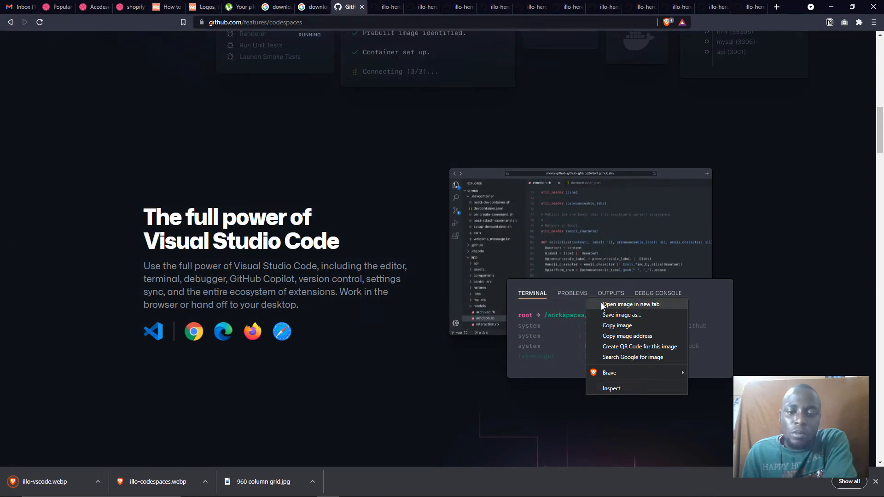
{"action": "left_click", "coordinate": [604, 317]}
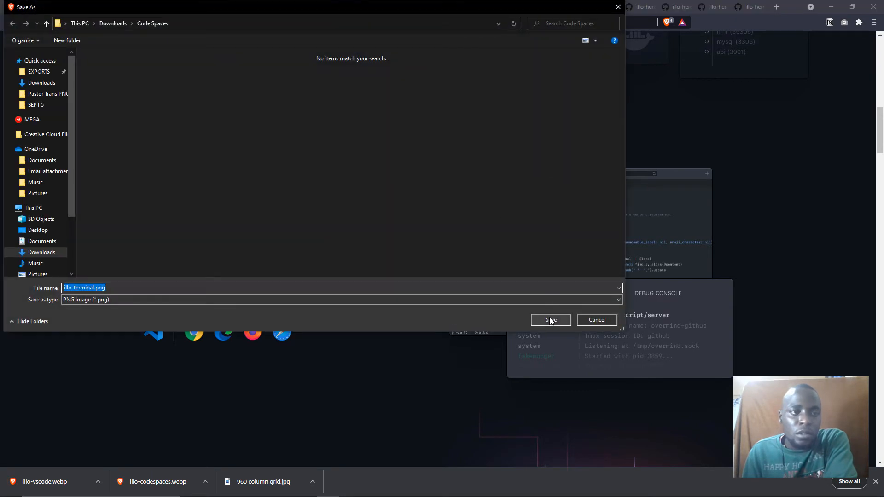
{"action": "left_click", "coordinate": [558, 319]}
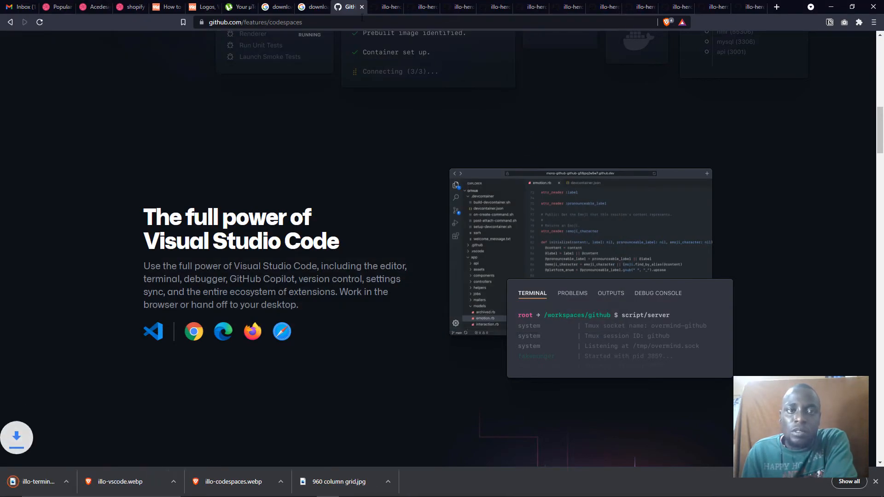
Save the opened debug console image as illo-hero-debugger.png
{"action": "left_click", "coordinate": [382, 7]}
{"action": "right_click", "coordinate": [435, 197]}
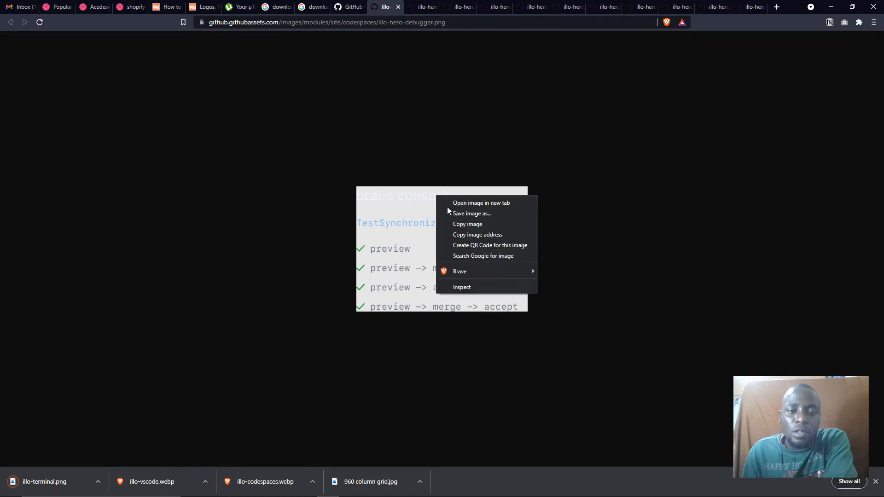
{"action": "left_click", "coordinate": [476, 214]}
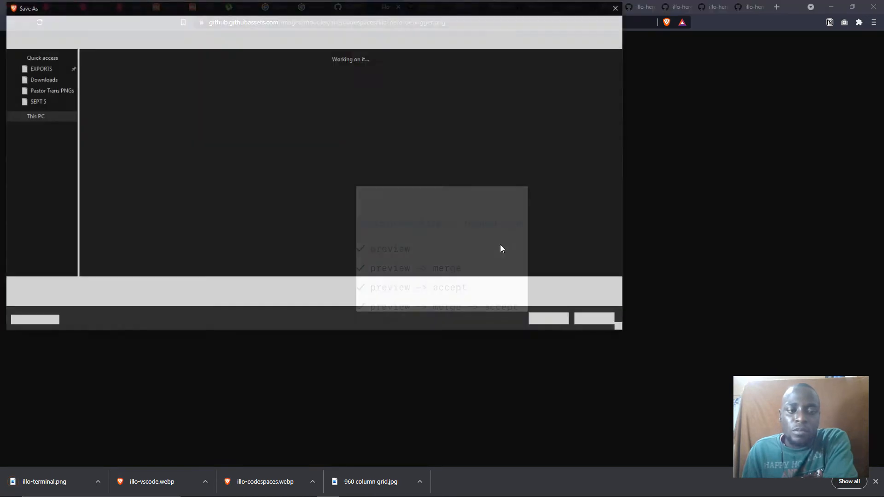
{"action": "key", "text": "Return"}
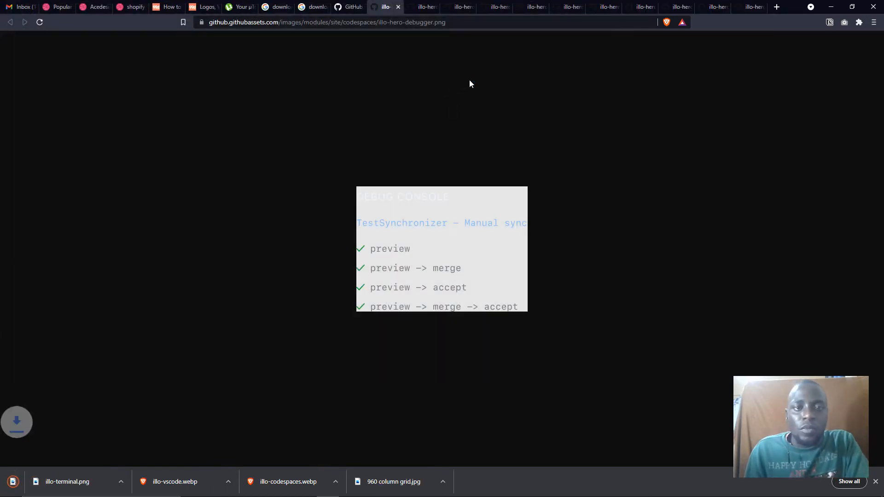
Save the opened debug toolbar icons image as illo-hero-icons.png
{"action": "left_click", "coordinate": [419, 7]}
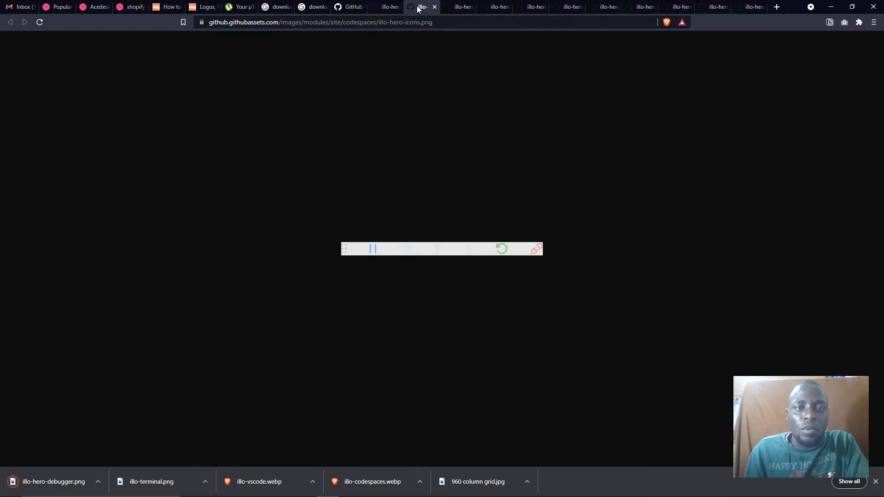
{"action": "right_click", "coordinate": [419, 8]}
{"action": "left_click", "coordinate": [399, 115]}
{"action": "right_click", "coordinate": [405, 244]}
{"action": "left_click", "coordinate": [429, 264]}
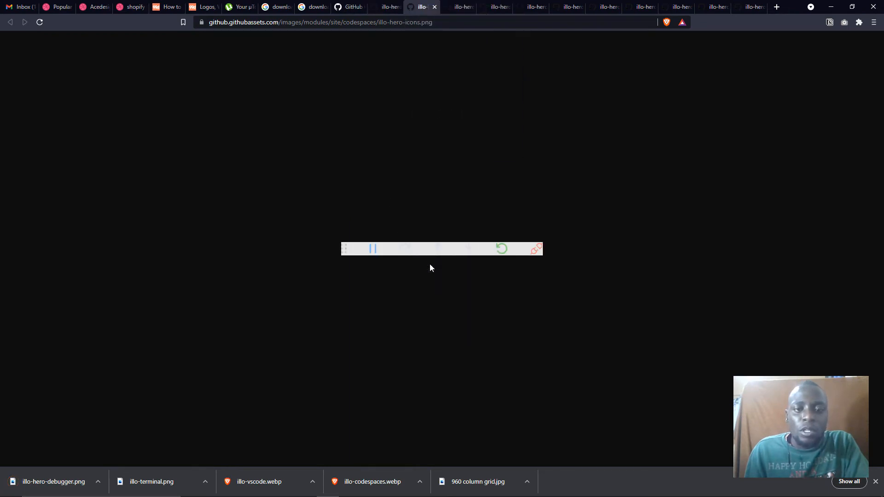
{"action": "key", "text": "Return"}
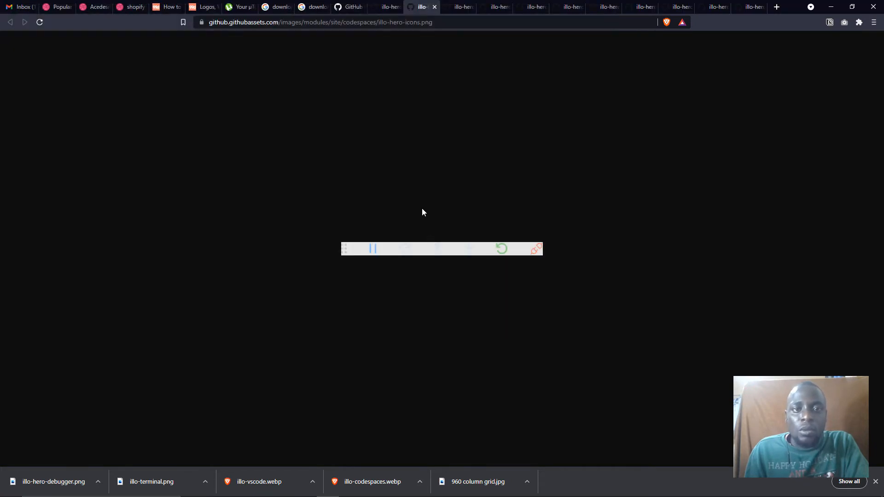
Save the opened branch list and commits icon images as illo-hero-branches.png and illo-hero-commits.png in the Code Spaces folder
{"action": "left_click", "coordinate": [455, 11]}
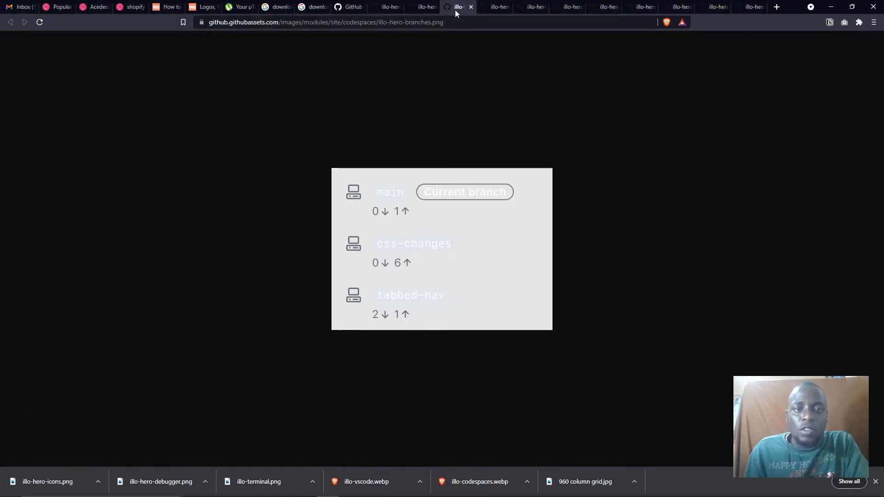
{"action": "right_click", "coordinate": [465, 231]}
{"action": "left_click", "coordinate": [499, 251]}
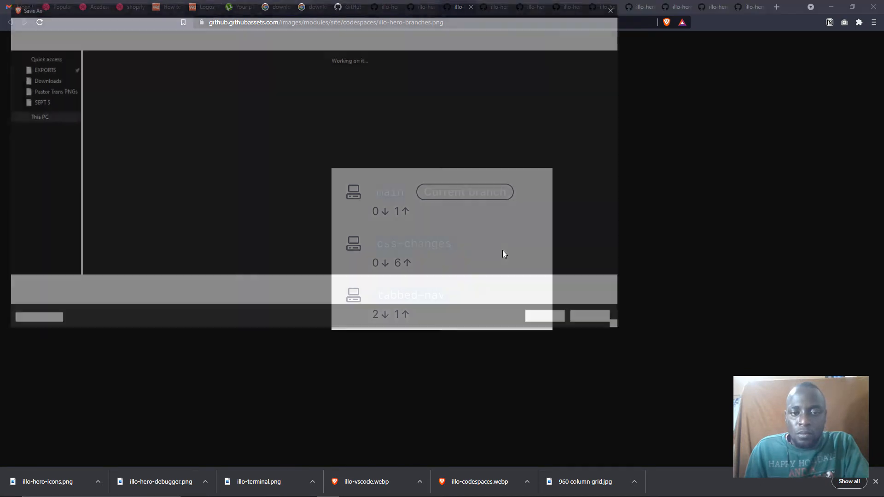
{"action": "key", "text": "Return"}
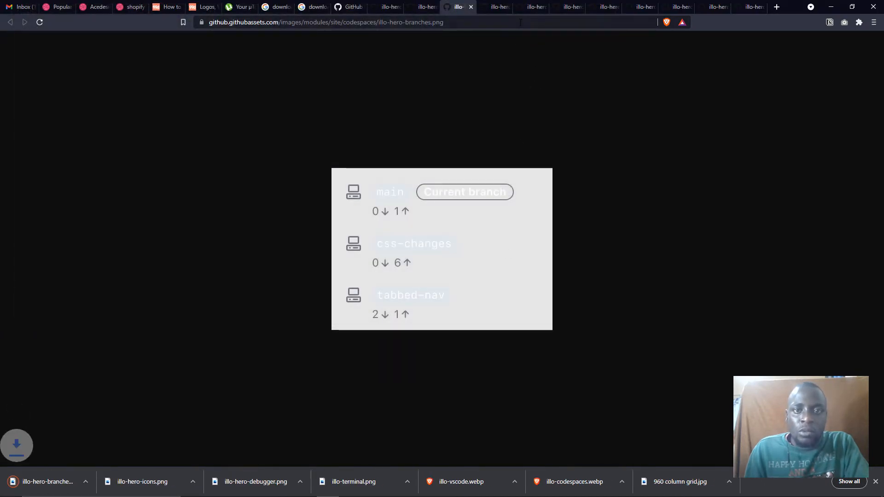
{"action": "left_click", "coordinate": [496, 9]}
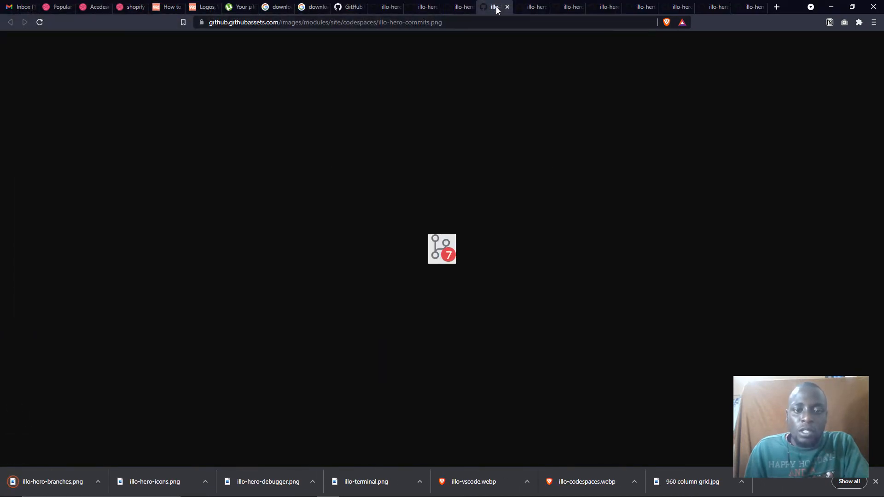
{"action": "right_click", "coordinate": [437, 244]}
{"action": "left_click", "coordinate": [471, 264]}
{"action": "key", "text": "Return"}
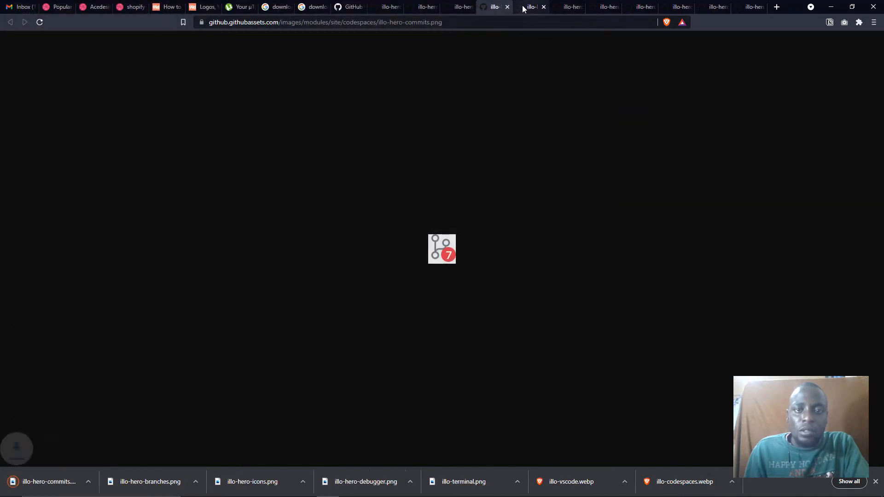
Save the opened virtual machine and double-check icon images as illo-hero-vm.png and illo-hero-checks.png in the Code Spaces folder
{"action": "left_click", "coordinate": [525, 7]}
{"action": "right_click", "coordinate": [437, 247]}
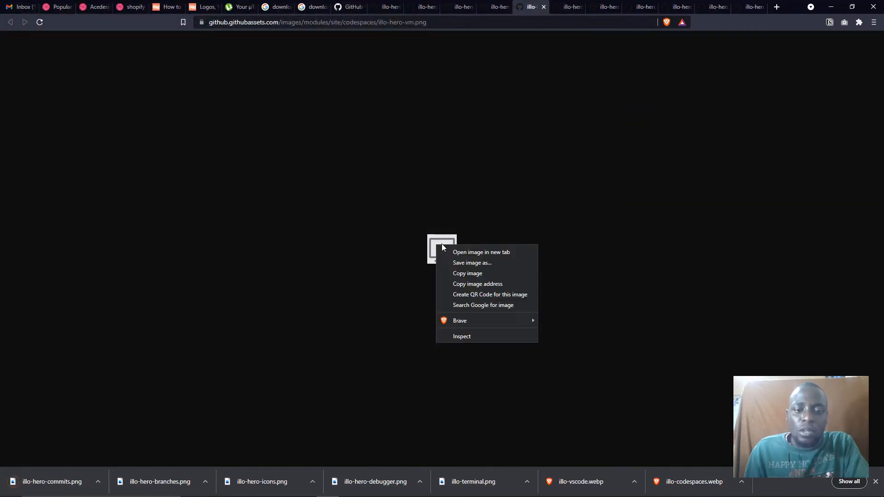
{"action": "left_click", "coordinate": [463, 263]}
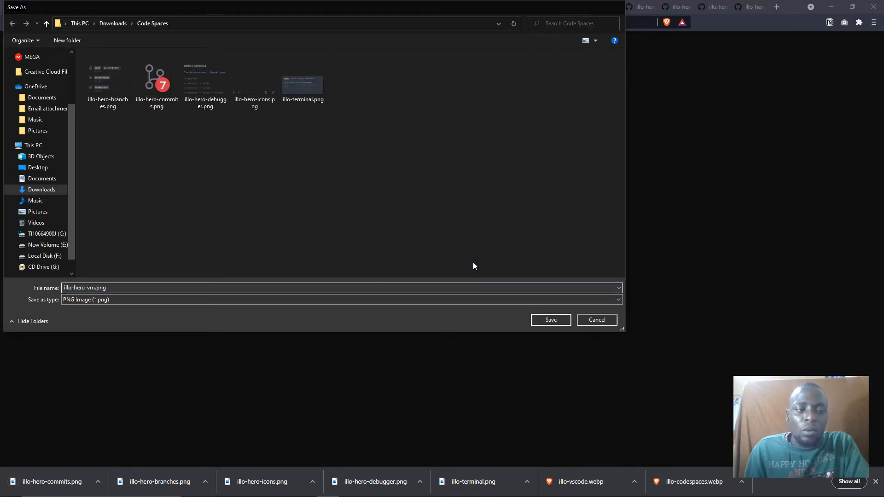
{"action": "key", "text": "Return"}
{"action": "left_click", "coordinate": [566, 8]}
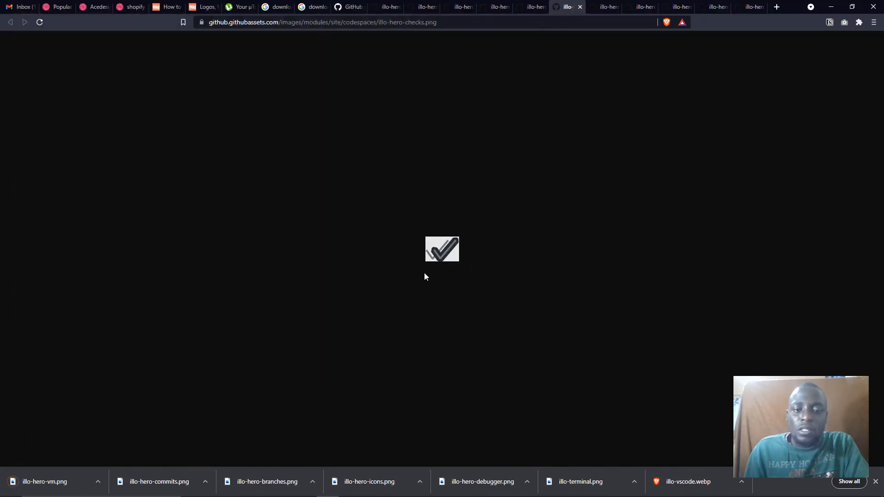
{"action": "right_click", "coordinate": [432, 260]}
{"action": "left_click", "coordinate": [474, 276]}
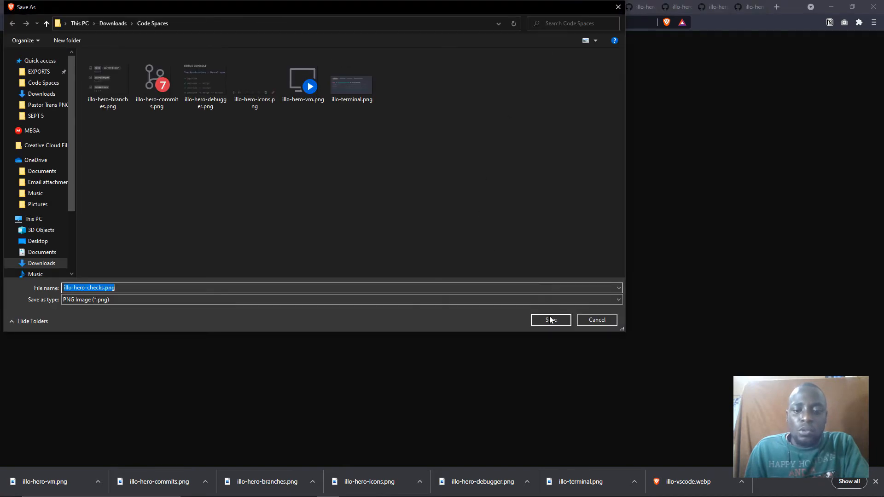
{"action": "left_click", "coordinate": [550, 319]}
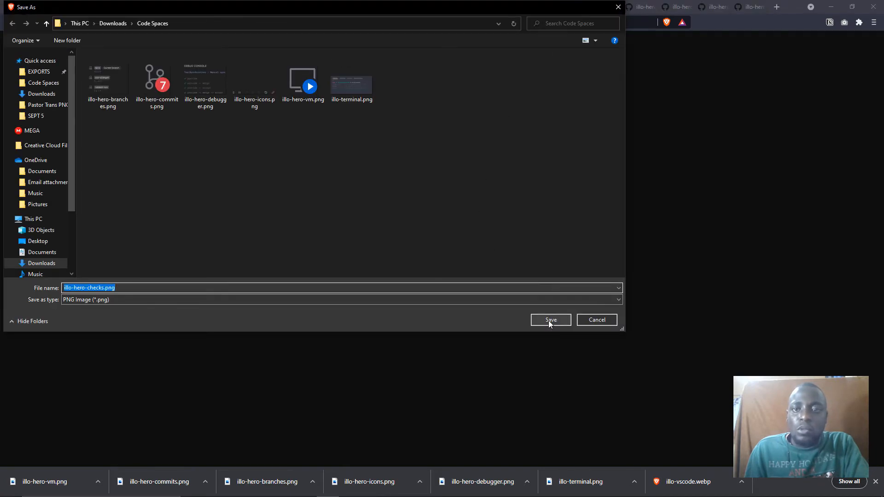
Save the opened ports list and Visual Studio Code logo images as illo-hero-ports.png and illo-hero-vscode.png in the Code Spaces folder
{"action": "left_click", "coordinate": [600, 7]}
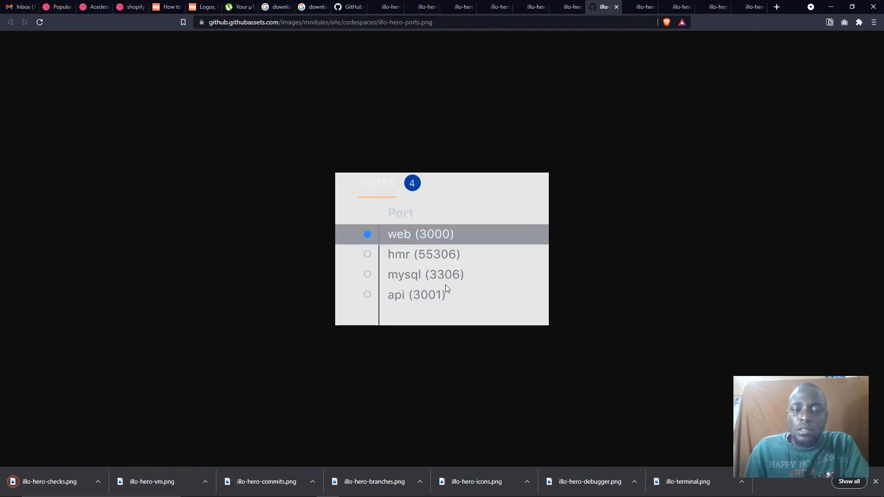
{"action": "right_click", "coordinate": [434, 244]}
{"action": "left_click", "coordinate": [474, 263]}
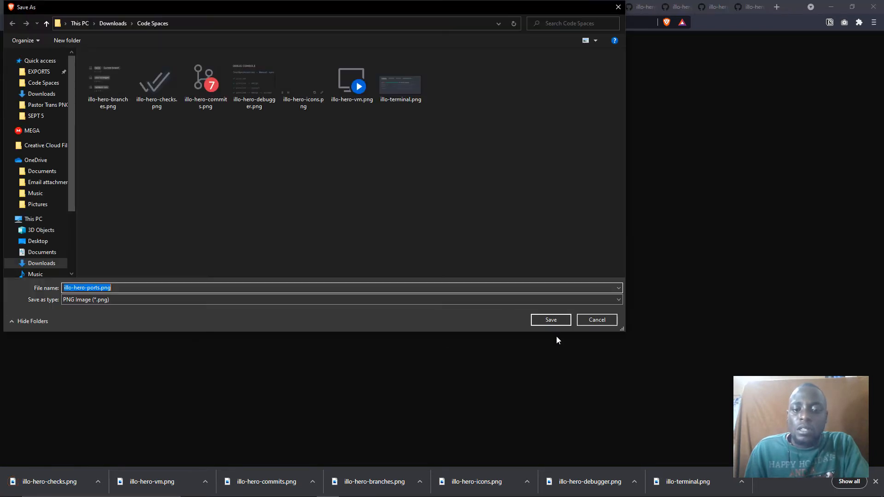
{"action": "left_click", "coordinate": [552, 319]}
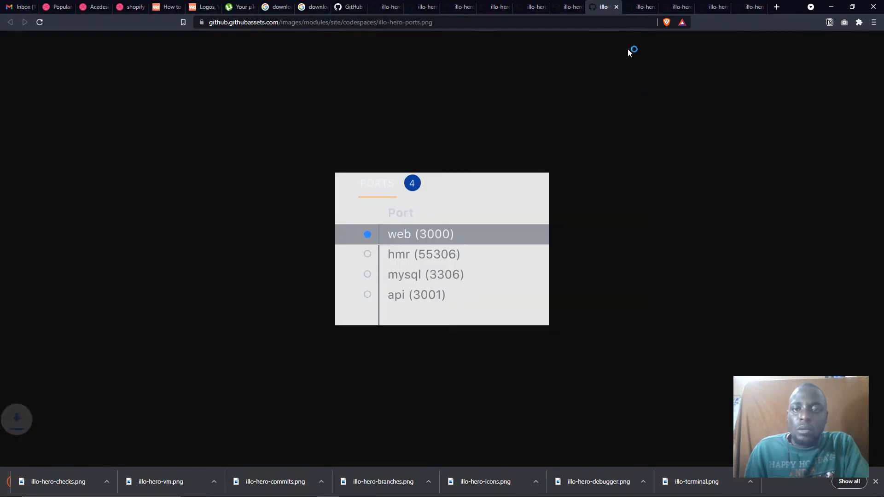
{"action": "left_click", "coordinate": [637, 9]}
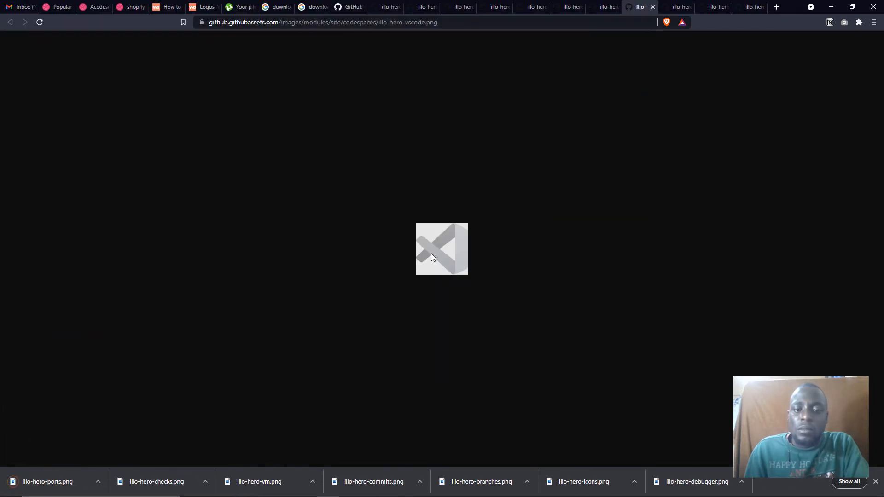
{"action": "right_click", "coordinate": [431, 253]}
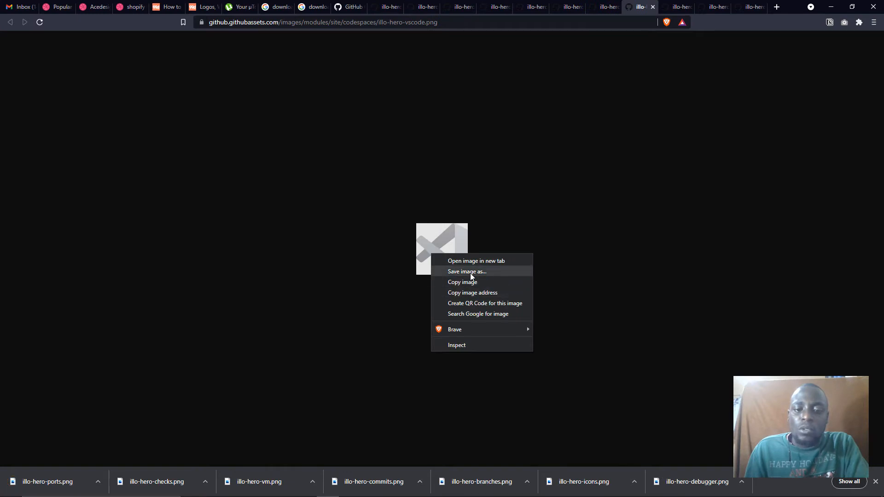
{"action": "left_click", "coordinate": [469, 271]}
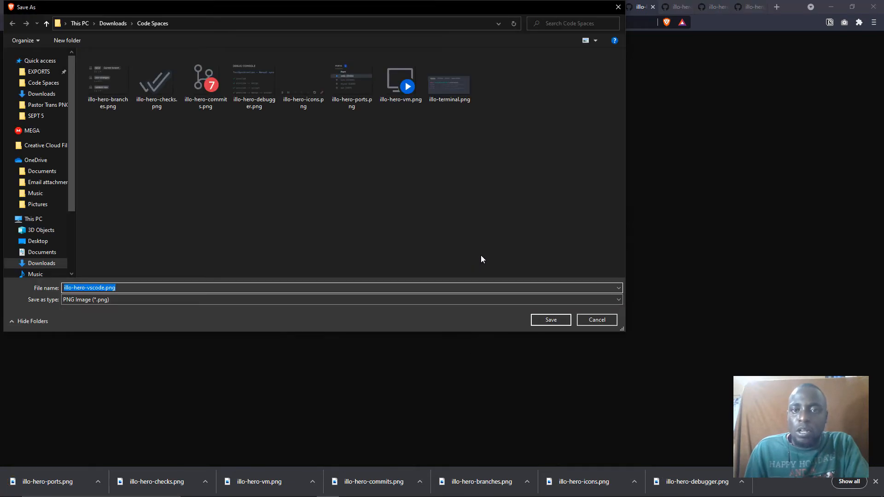
{"action": "key", "text": "Return"}
Save the opened system stats bar and Terminal tab bar images as illo-hero-stats.png and illo-hero-tabs.png in the Code Spaces folder
{"action": "left_click", "coordinate": [676, 8]}
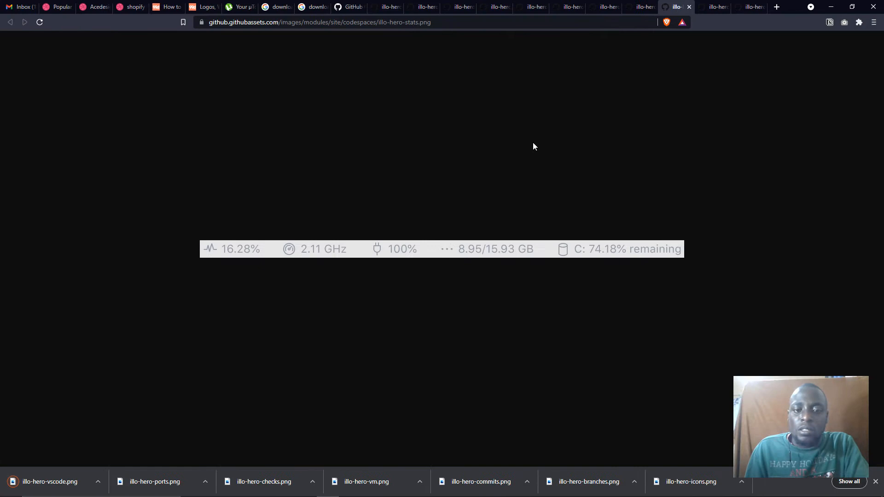
{"action": "right_click", "coordinate": [392, 253]}
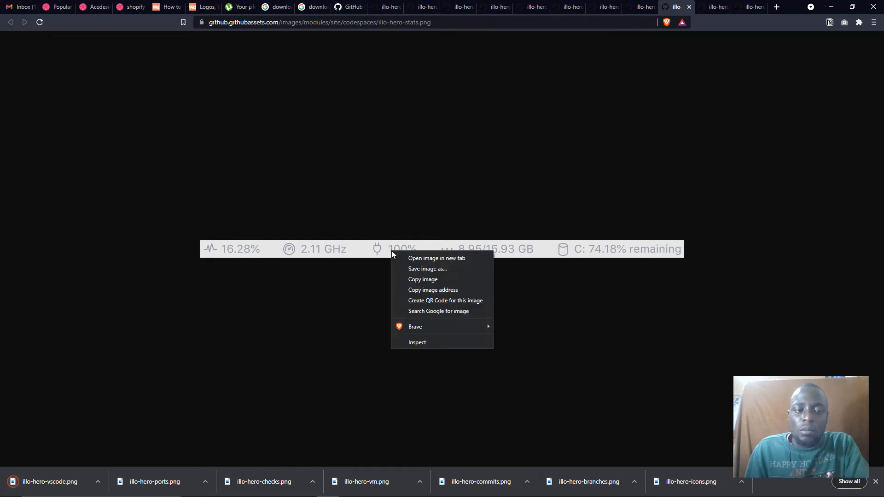
{"action": "left_click", "coordinate": [451, 269]}
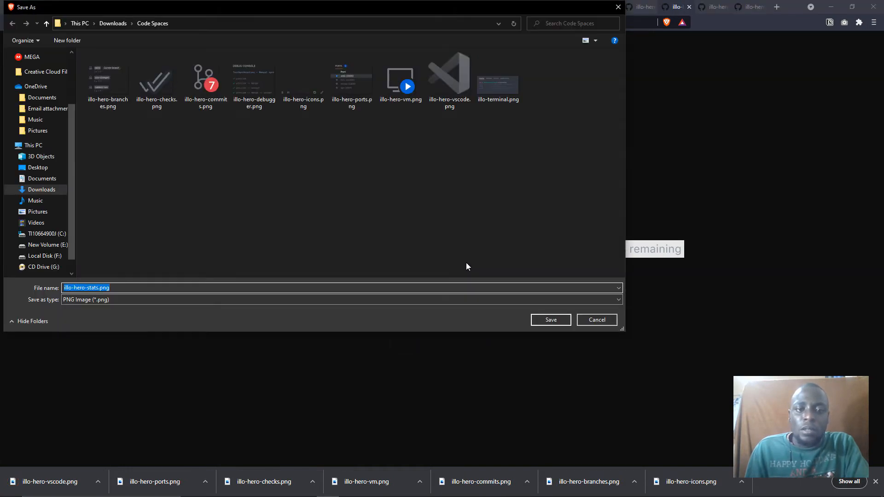
{"action": "key", "text": "Return"}
{"action": "left_click", "coordinate": [713, 7]}
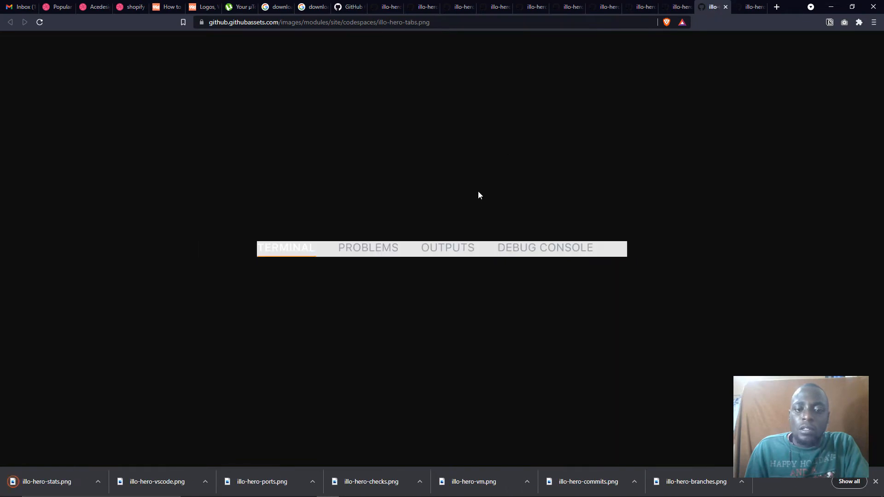
{"action": "right_click", "coordinate": [441, 253]}
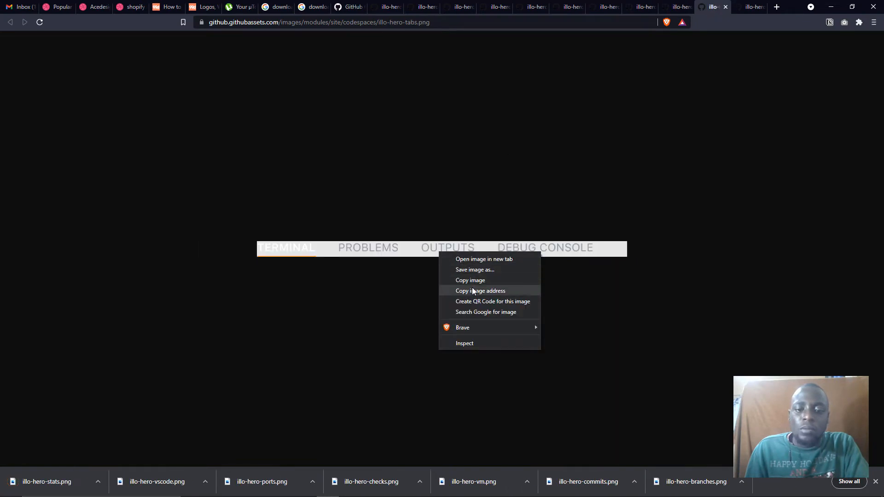
{"action": "left_click", "coordinate": [476, 272]}
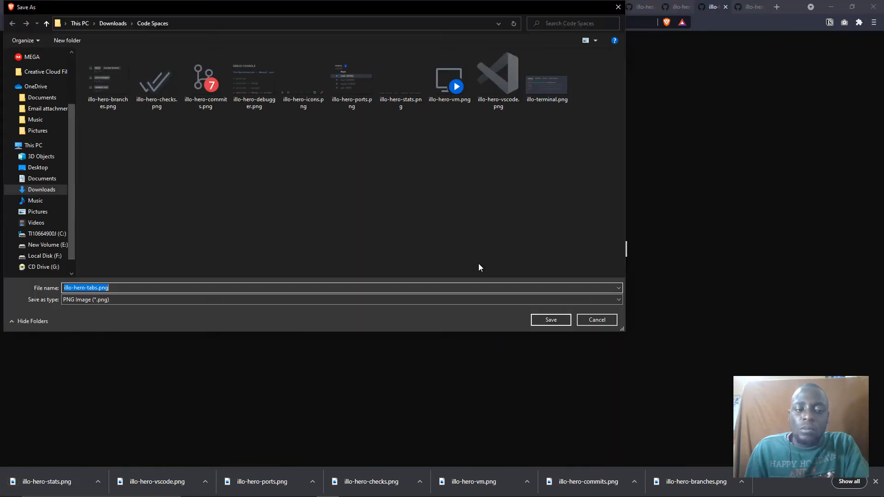
{"action": "key", "text": "Return"}
Save the opened container setup status image as illo-hero-setup.png in the Code Spaces folder
{"action": "left_click", "coordinate": [750, 6]}
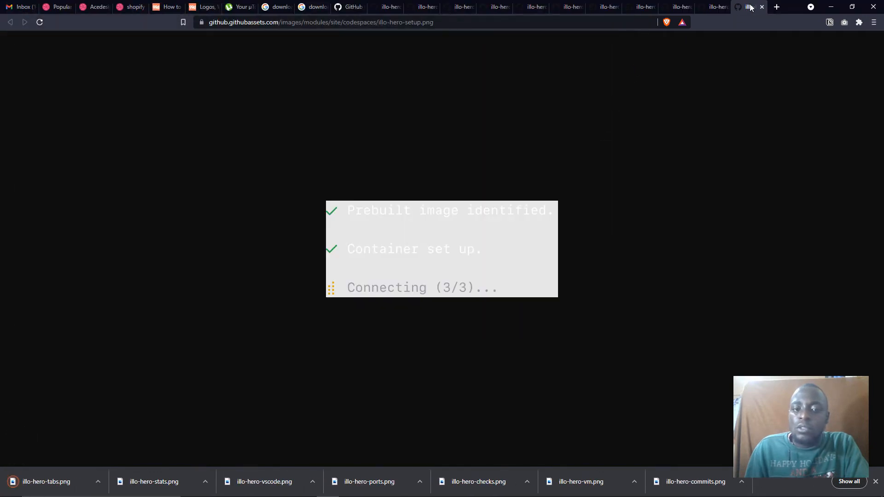
{"action": "right_click", "coordinate": [384, 263]}
{"action": "left_click", "coordinate": [405, 283]}
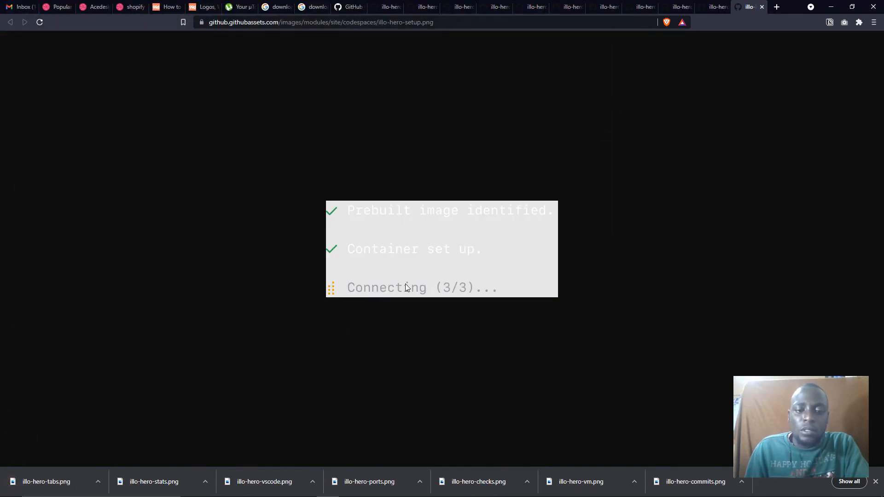
{"action": "key", "text": "Return"}
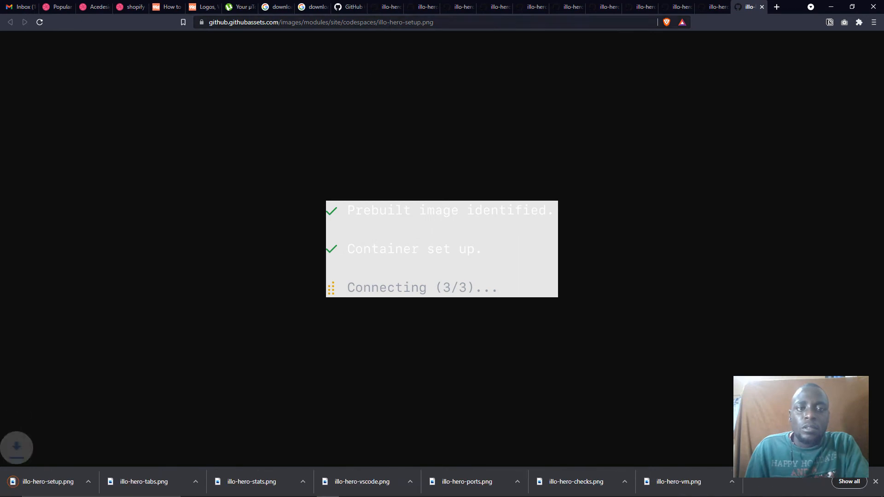
Close all the separately opened hero image tabs, from the debug console to the setup status, and return to the GitHub Codespaces page
{"action": "left_click", "coordinate": [386, 7]}
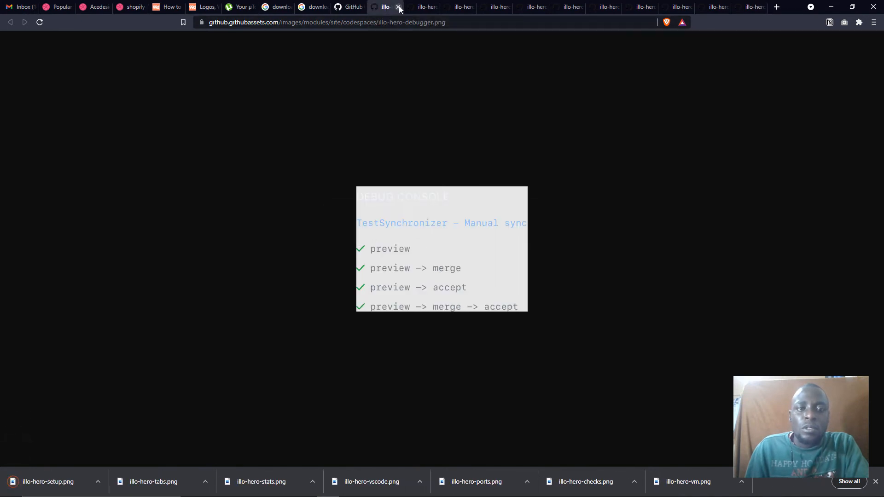
{"action": "left_click", "coordinate": [399, 7]}
{"action": "left_click", "coordinate": [399, 8]}
{"action": "left_click", "coordinate": [399, 7]}
{"action": "left_click", "coordinate": [398, 7]}
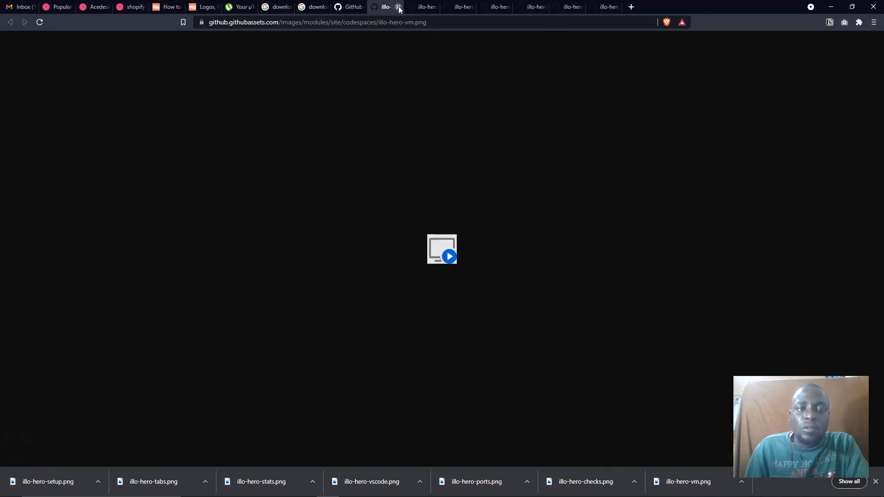
{"action": "left_click", "coordinate": [398, 7]}
{"action": "left_click", "coordinate": [399, 7]}
{"action": "left_click", "coordinate": [398, 6]}
{"action": "left_click", "coordinate": [398, 7]}
{"action": "left_click", "coordinate": [398, 7]}
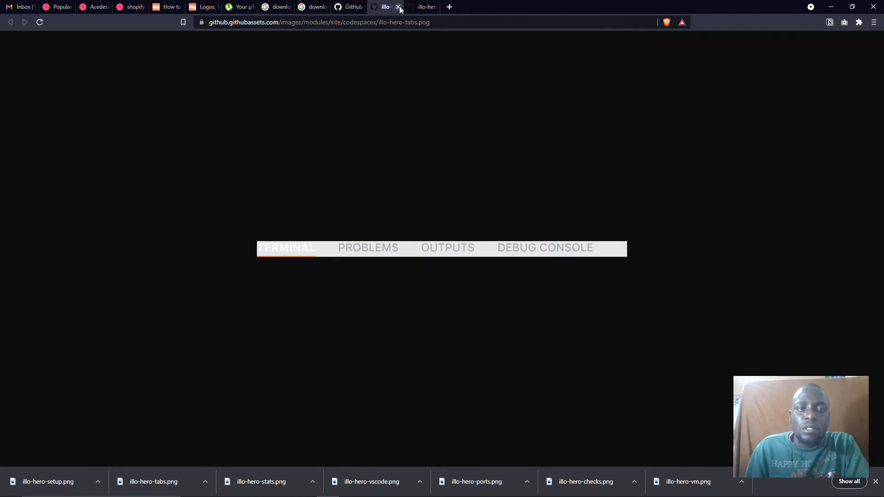
{"action": "left_click", "coordinate": [398, 7]}
{"action": "left_click", "coordinate": [399, 7]}
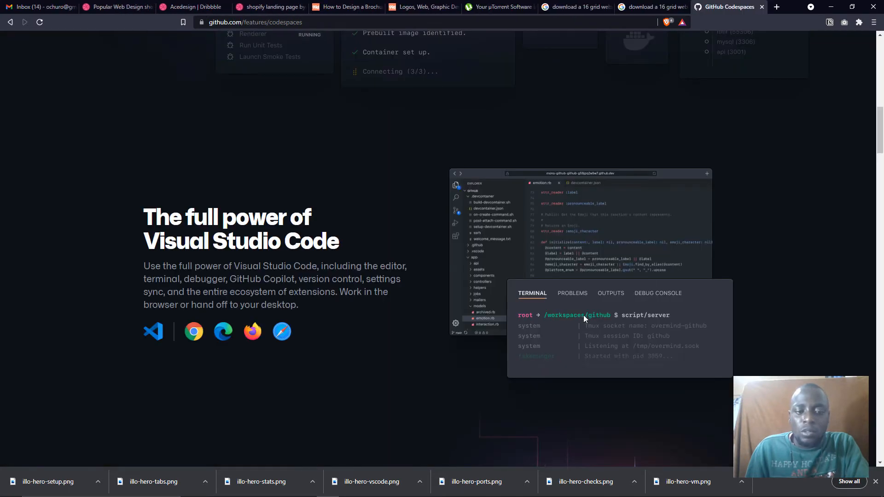
Save the editor and browser logos image under the Visual Studio Code section as logos.png in the Code Spaces folder
{"action": "scroll", "coordinate": [570, 308], "scroll_direction": "down", "scroll_amount": 1}
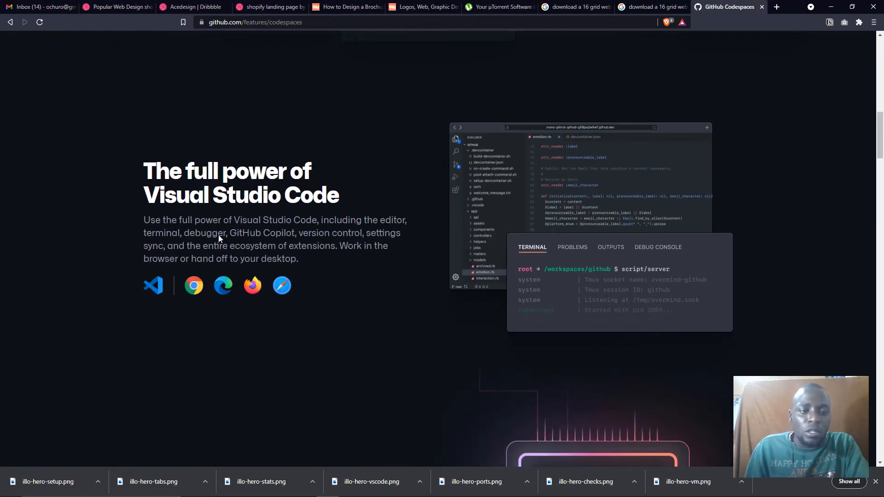
{"action": "left_click_drag", "start_coordinate": [184, 234], "coordinate": [245, 246]}
{"action": "right_click", "coordinate": [221, 286]}
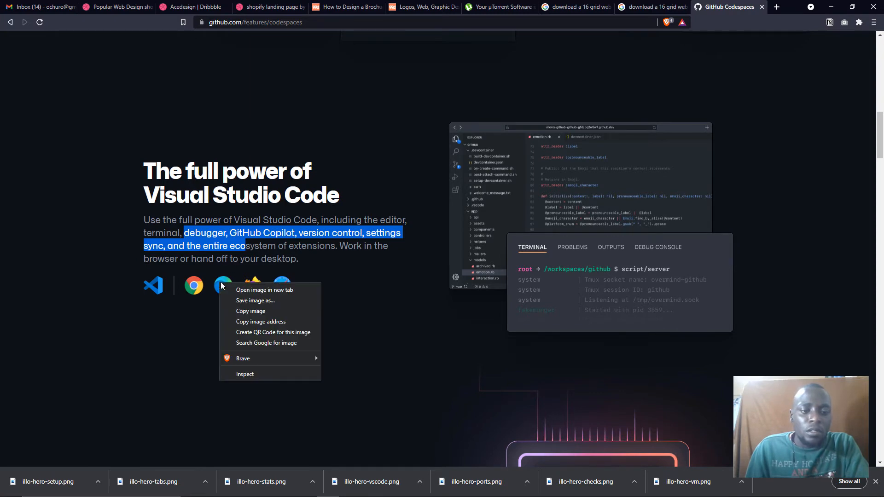
{"action": "left_click", "coordinate": [241, 301]}
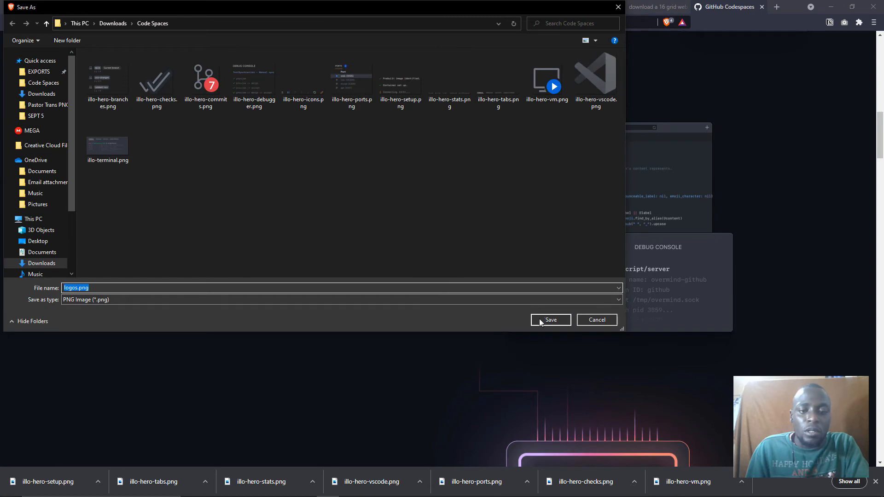
{"action": "left_click", "coordinate": [551, 320]}
Save the processor illustration beside "Faster than your laptop" as illo-cpu.webp in the Code Spaces folder
{"action": "scroll", "coordinate": [236, 278], "scroll_direction": "down", "scroll_amount": 4}
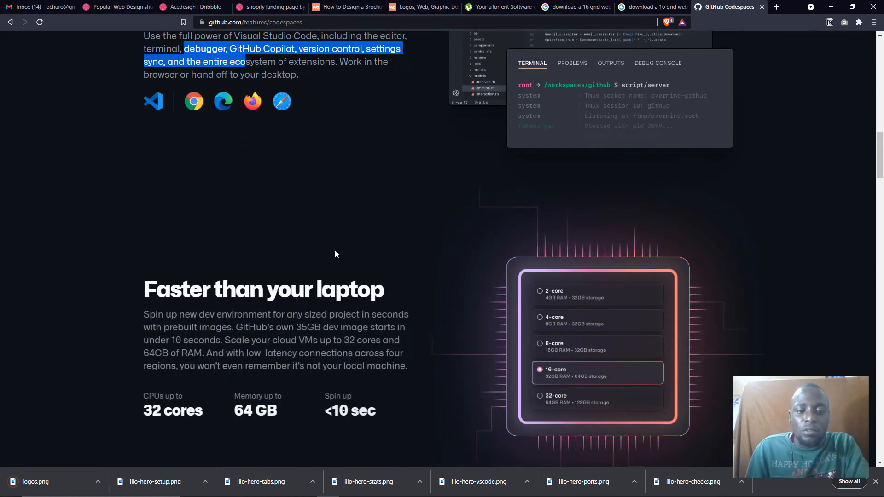
{"action": "right_click", "coordinate": [545, 230]}
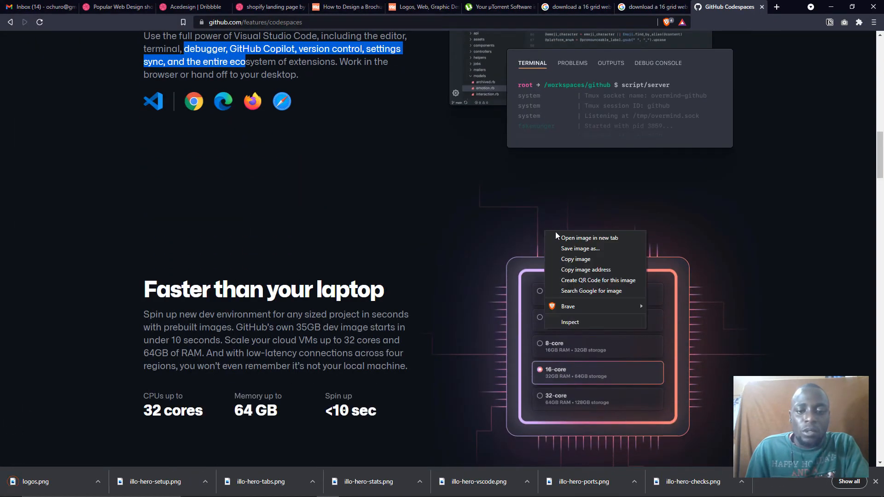
{"action": "left_click", "coordinate": [581, 248]}
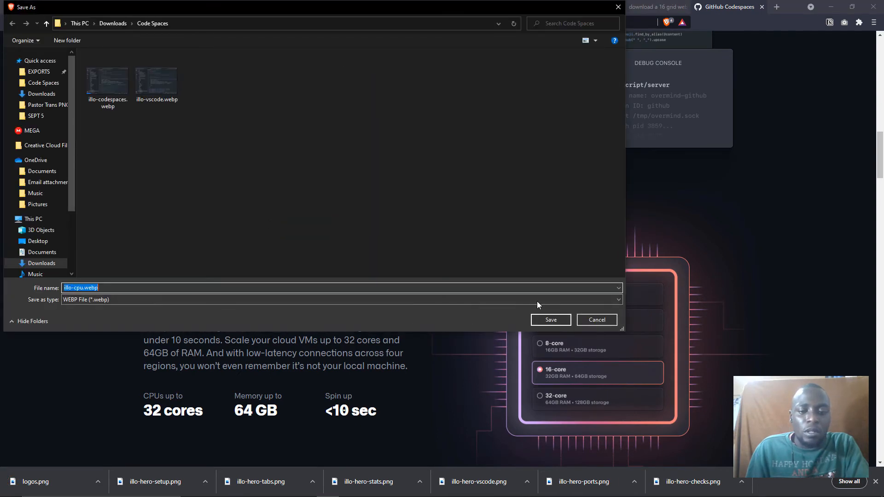
{"action": "left_click", "coordinate": [550, 318]}
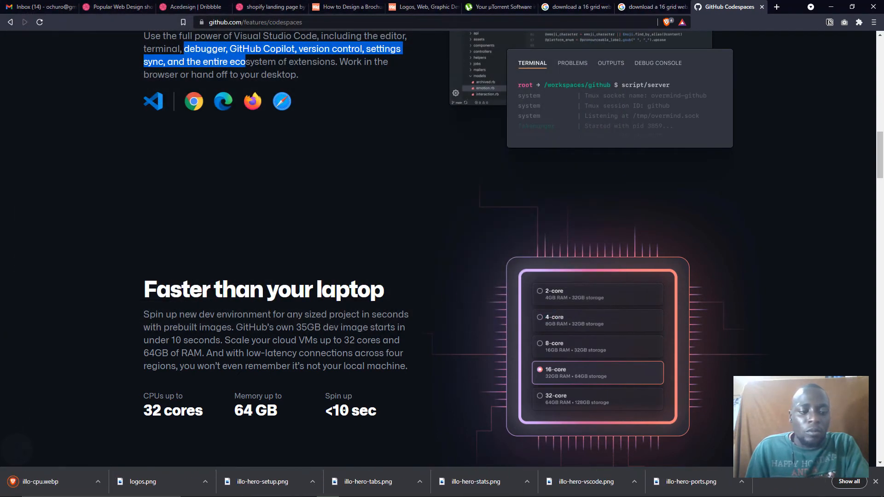
Save the code editor background image beside "Standardized dev environments" as illo-env-bg.png in the Code Spaces folder
{"action": "scroll", "coordinate": [308, 316], "scroll_direction": "down", "scroll_amount": 3}
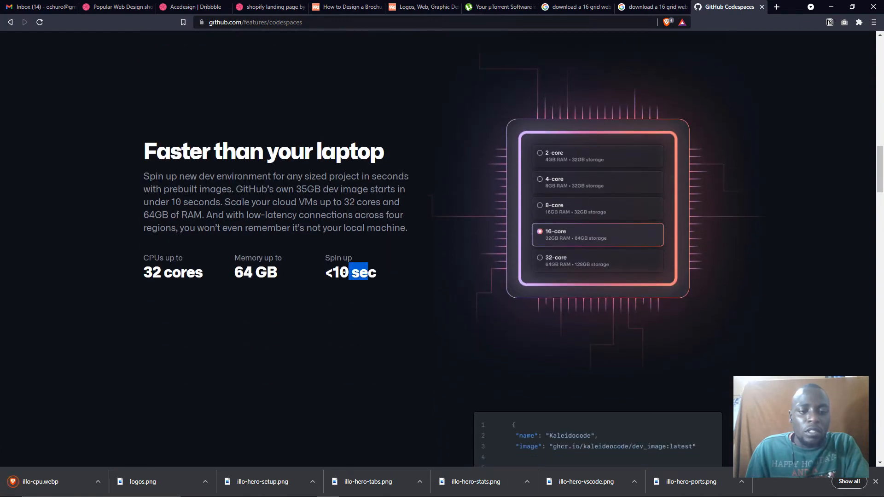
{"action": "left_click_drag", "start_coordinate": [357, 227], "coordinate": [315, 214]}
{"action": "left_click_drag", "start_coordinate": [338, 152], "coordinate": [305, 156]}
{"action": "scroll", "coordinate": [468, 201], "scroll_direction": "down", "scroll_amount": 6}
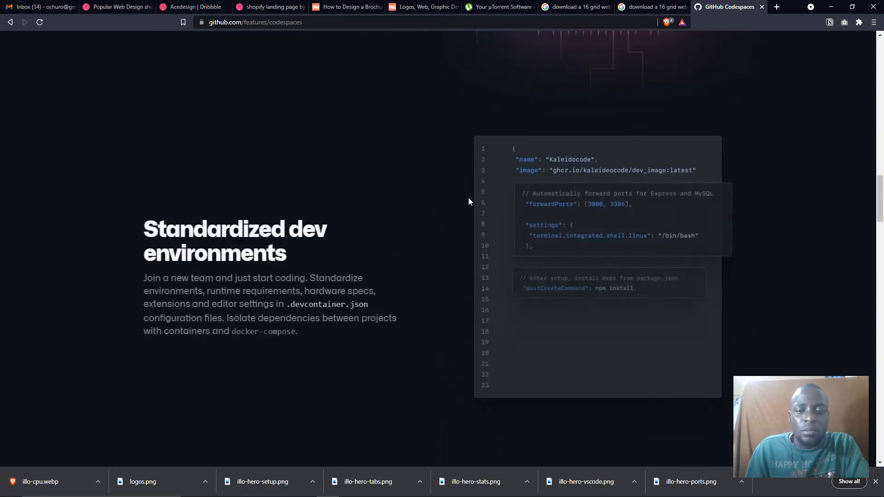
{"action": "scroll", "coordinate": [522, 182], "scroll_direction": "up", "scroll_amount": 2}
{"action": "scroll", "coordinate": [533, 218], "scroll_direction": "down", "scroll_amount": 2}
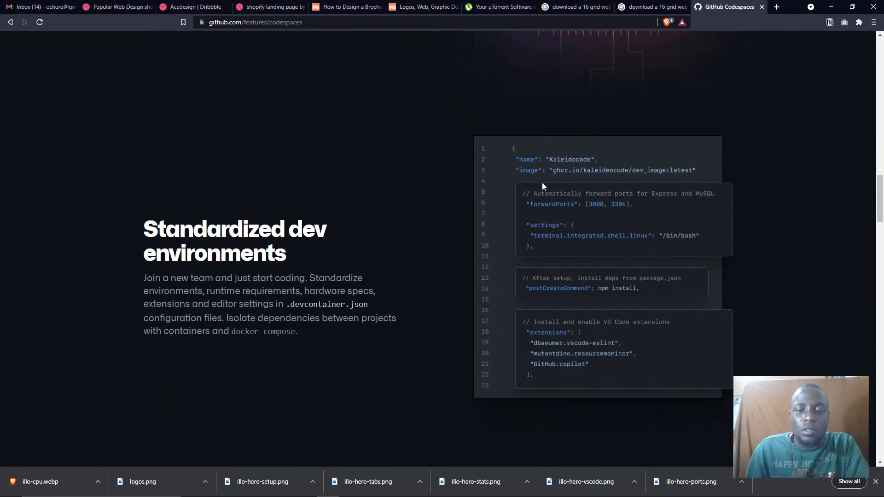
{"action": "right_click", "coordinate": [539, 165]}
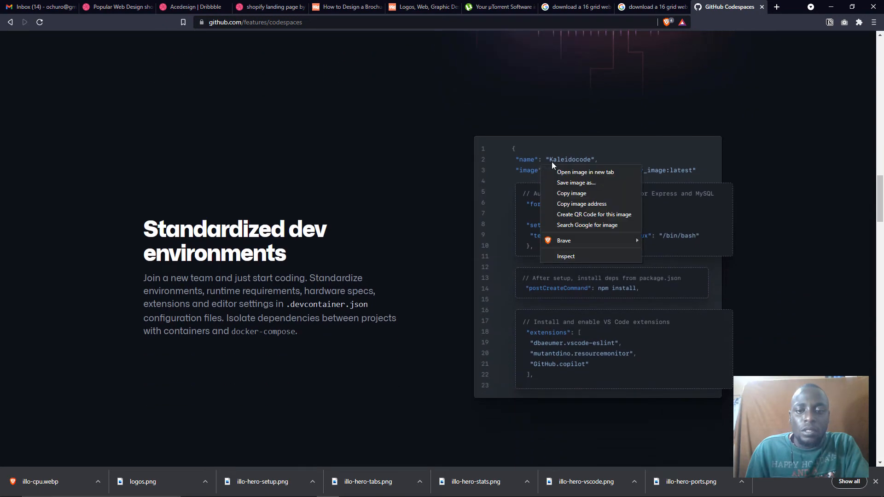
{"action": "left_click", "coordinate": [565, 182]}
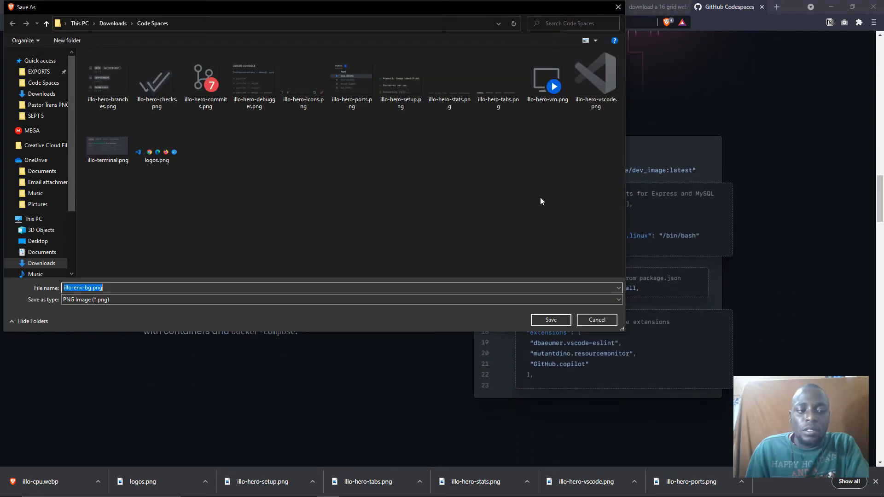
{"action": "left_click", "coordinate": [555, 321]}
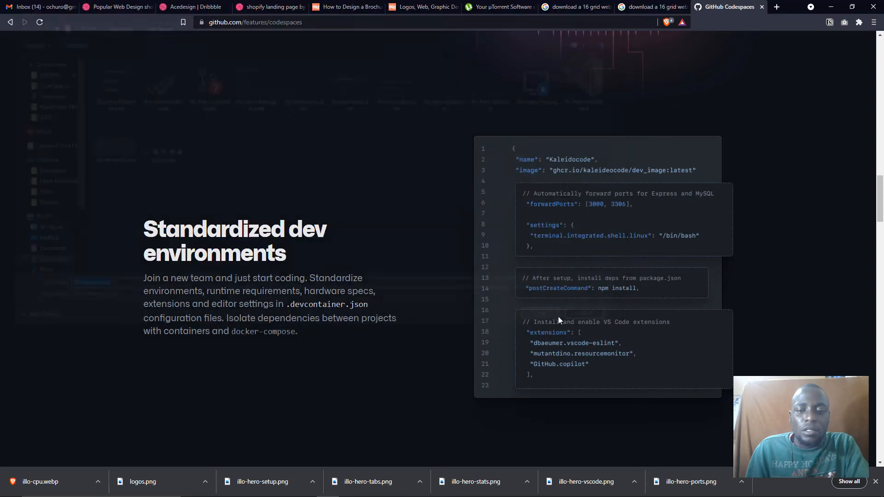
Save the forwarded ports and post-create command snippet images as illo-env-ports-settings.png and illo-env-post-create.png in the Code Spaces folder
{"action": "right_click", "coordinate": [647, 219]}
{"action": "left_click", "coordinate": [672, 238]}
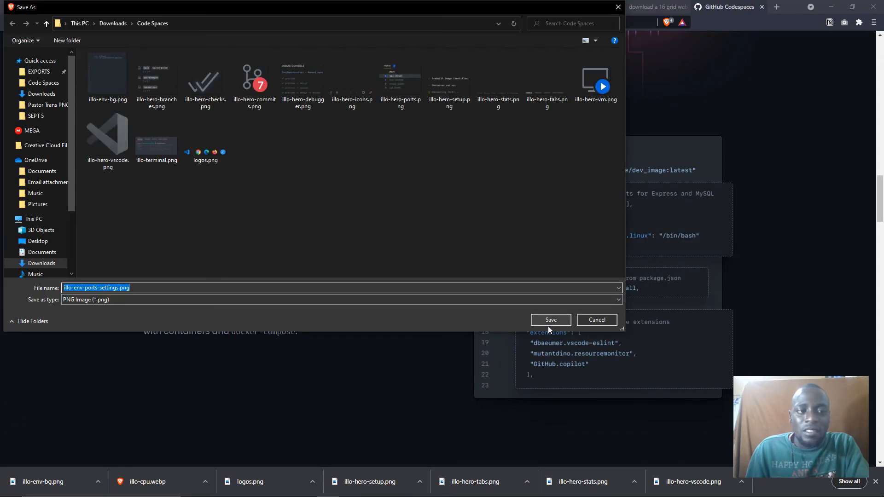
{"action": "left_click", "coordinate": [554, 317]}
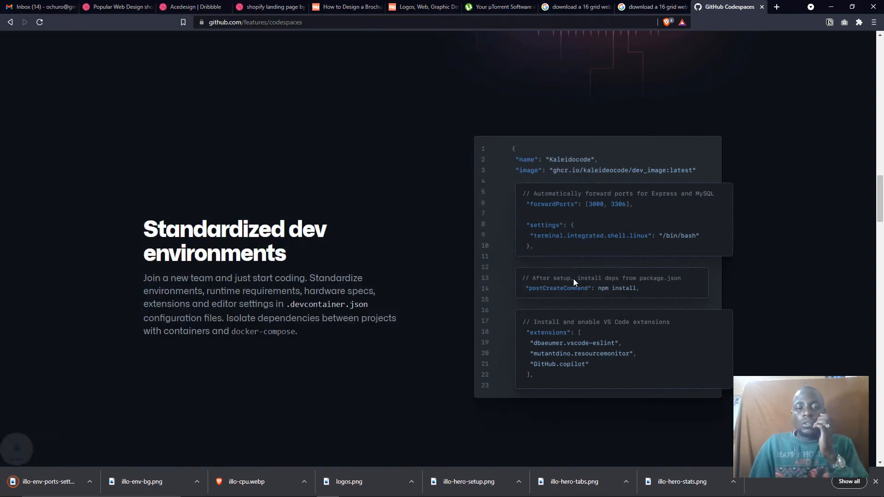
{"action": "right_click", "coordinate": [611, 281]}
{"action": "left_click", "coordinate": [627, 300]}
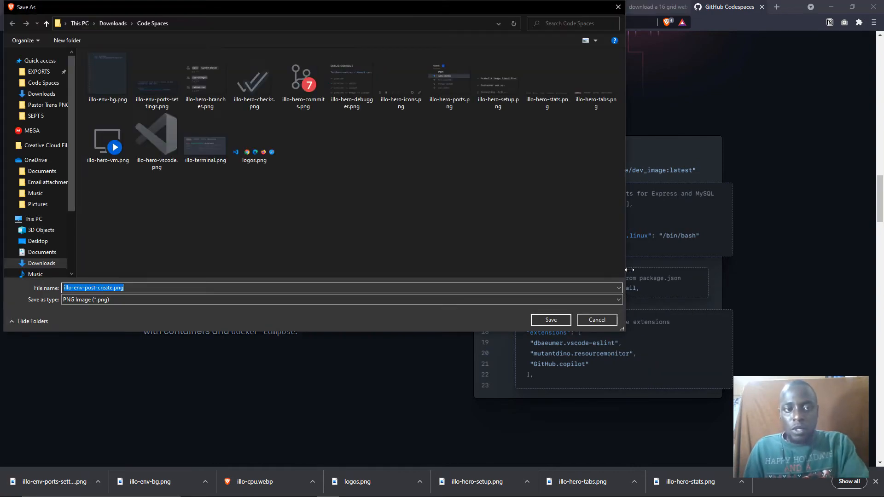
{"action": "key", "text": "Return"}
Save the VS Code extensions snippet image as illo-env-extensions.png in the Code Spaces folder
{"action": "right_click", "coordinate": [611, 320]}
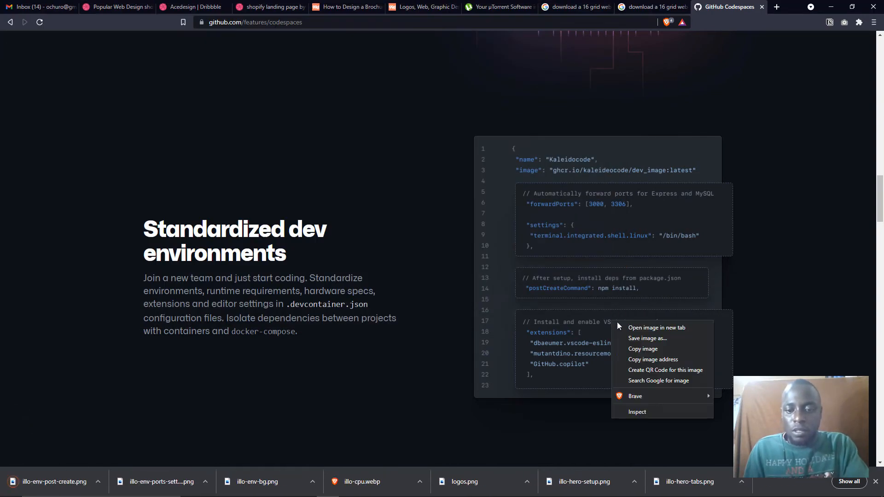
{"action": "left_click", "coordinate": [633, 341]}
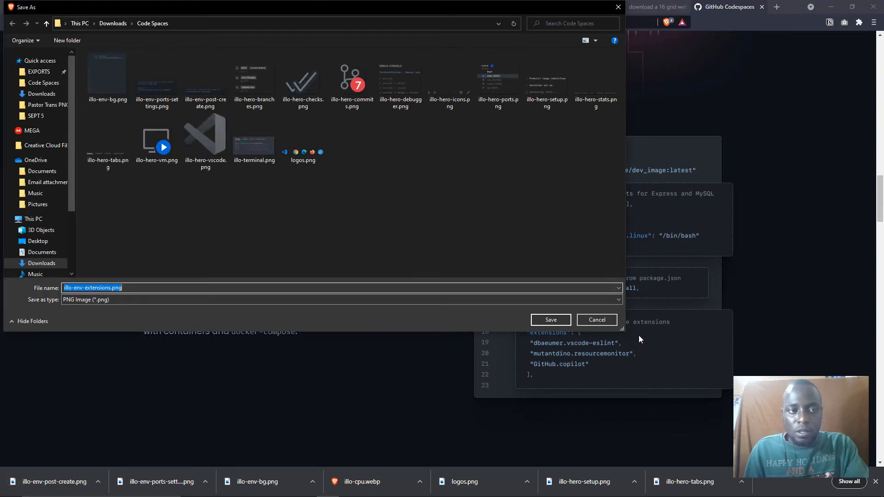
{"action": "key", "text": "Return"}
Save the "hello, world!" browser window image beside "Browser preview and port forwarding" as illo-hello.png
{"action": "scroll", "coordinate": [427, 223], "scroll_direction": "down", "scroll_amount": 6}
{"action": "scroll", "coordinate": [664, 166], "scroll_direction": "down", "scroll_amount": 4}
{"action": "scroll", "coordinate": [663, 224], "scroll_direction": "up", "scroll_amount": 2}
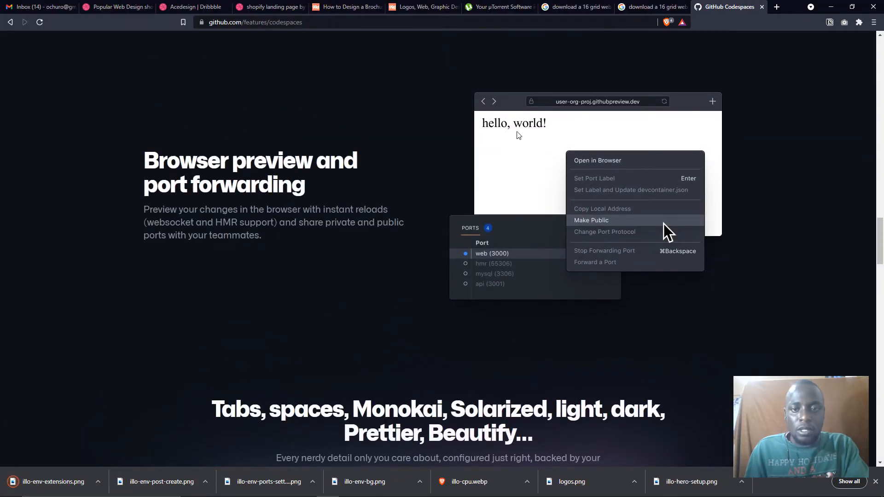
{"action": "right_click", "coordinate": [523, 168]}
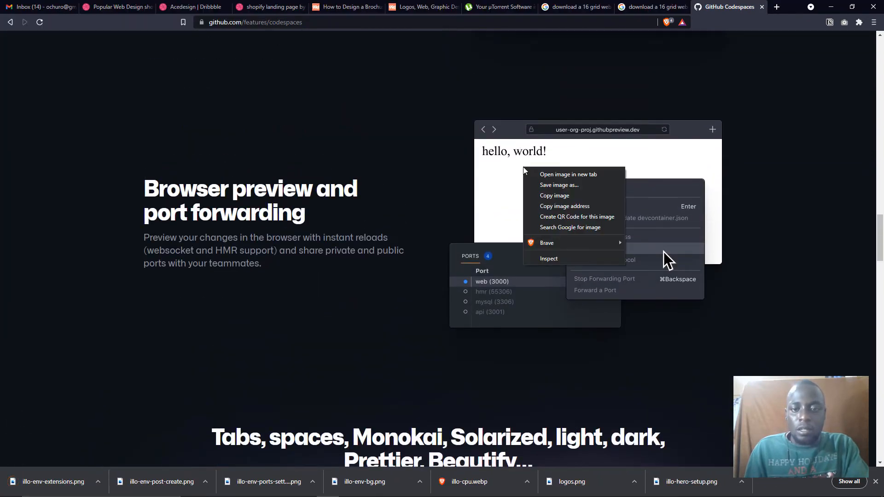
{"action": "left_click", "coordinate": [567, 186]}
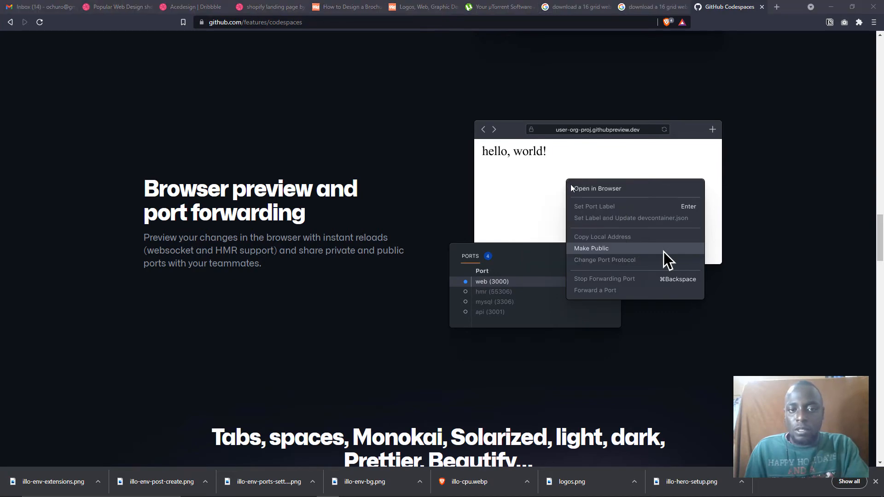
{"action": "key", "text": "Return"}
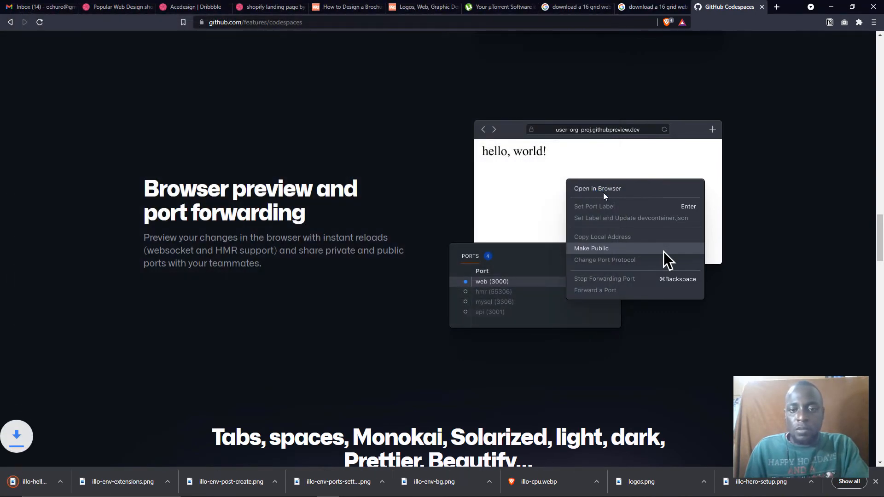
Save the pictured port options menu and the Ports list images as illo-context-menu.png and illo-ports.png
{"action": "right_click", "coordinate": [603, 192]}
{"action": "left_click", "coordinate": [634, 214]}
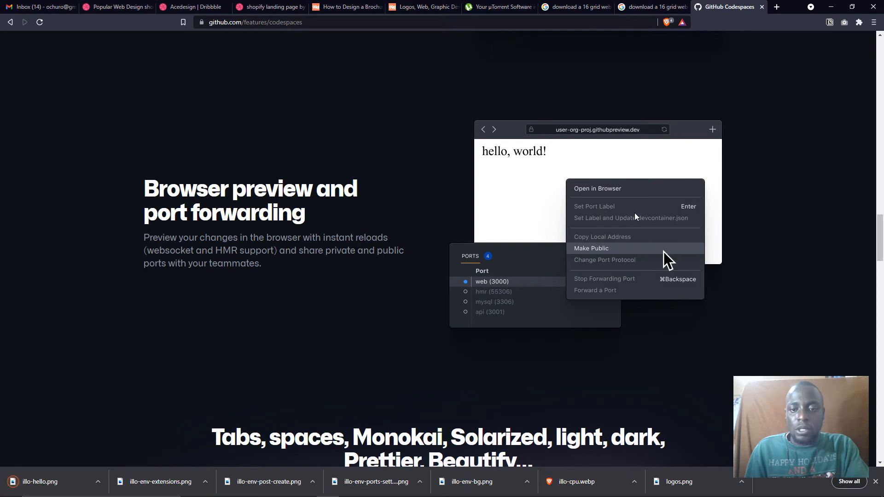
{"action": "key", "text": "Return"}
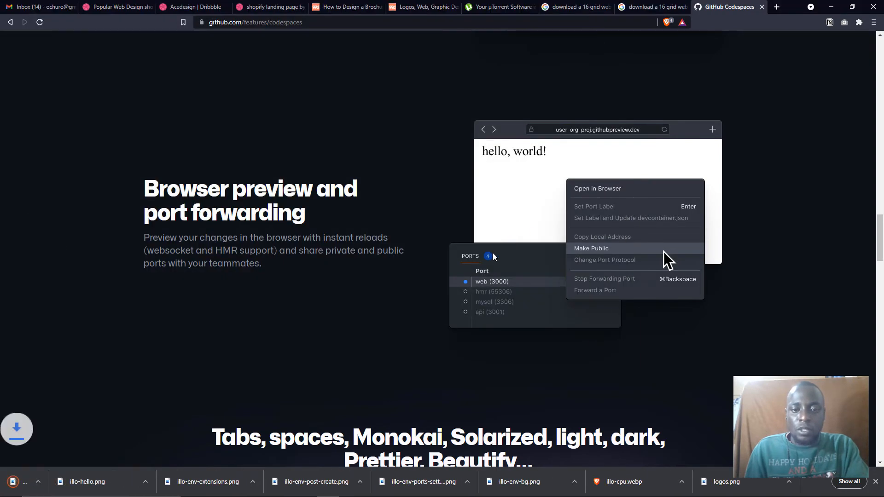
{"action": "right_click", "coordinate": [514, 257]}
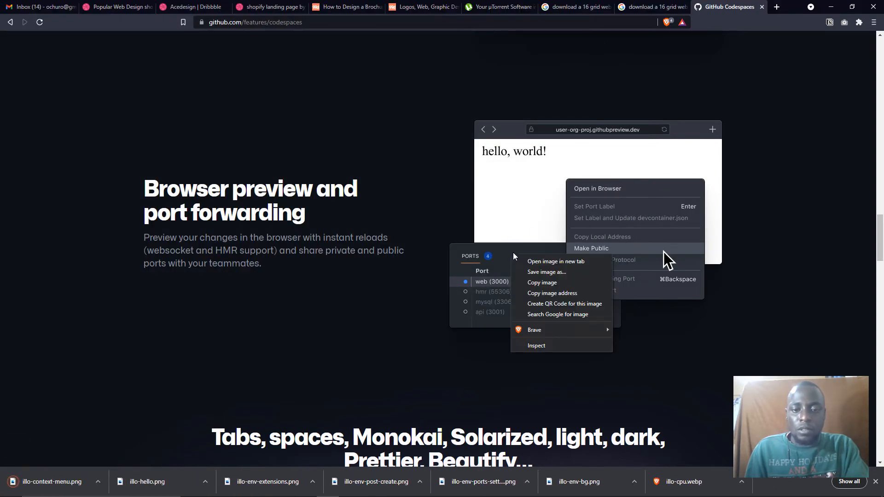
{"action": "left_click", "coordinate": [536, 272]}
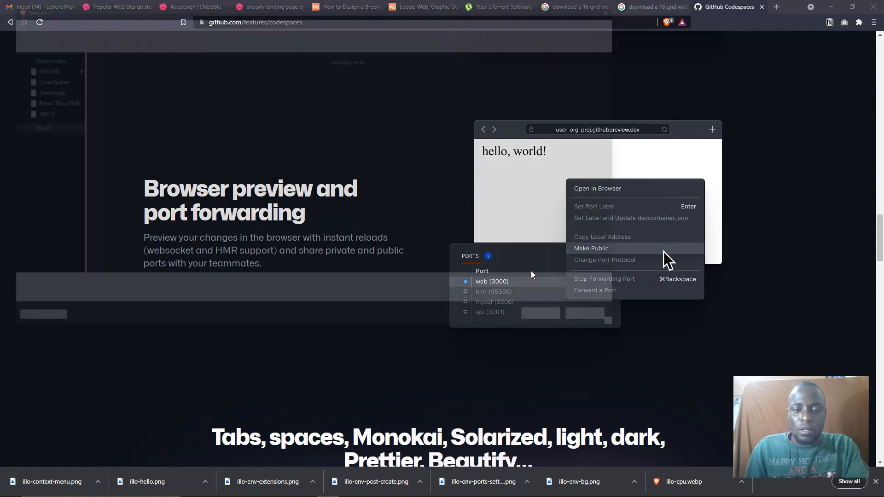
{"action": "key", "text": "Return"}
Examine the editor theme screenshots and extension cards in the "Tabs, spaces, Monokai" section for images to download
{"action": "scroll", "coordinate": [451, 282], "scroll_direction": "down", "scroll_amount": 5}
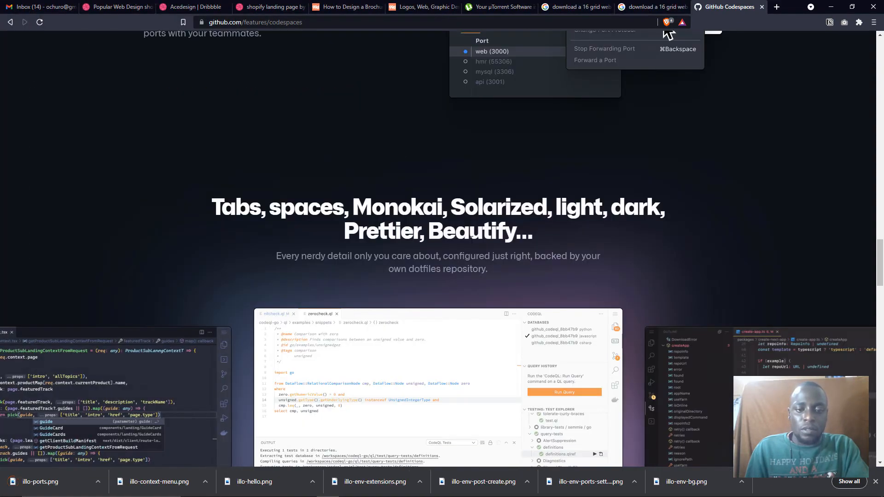
{"action": "left_click_drag", "start_coordinate": [482, 230], "coordinate": [415, 270]}
{"action": "scroll", "coordinate": [420, 274], "scroll_direction": "down", "scroll_amount": 4}
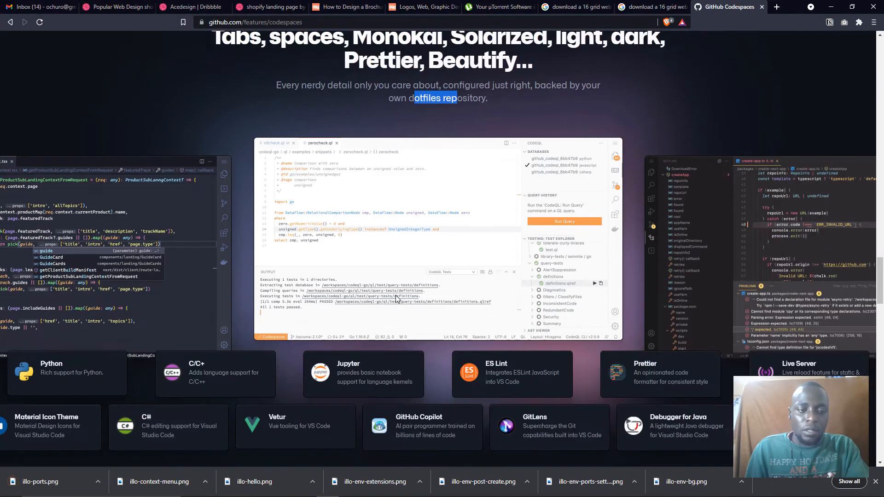
{"action": "scroll", "coordinate": [135, 261], "scroll_direction": "down", "scroll_amount": 4}
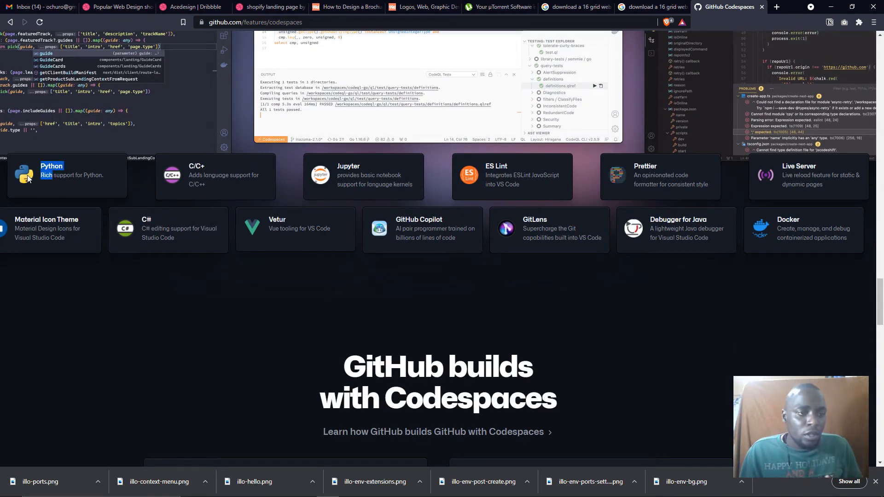
{"action": "left_click_drag", "start_coordinate": [189, 184], "coordinate": [300, 187]}
{"action": "left_click_drag", "start_coordinate": [357, 175], "coordinate": [468, 169]}
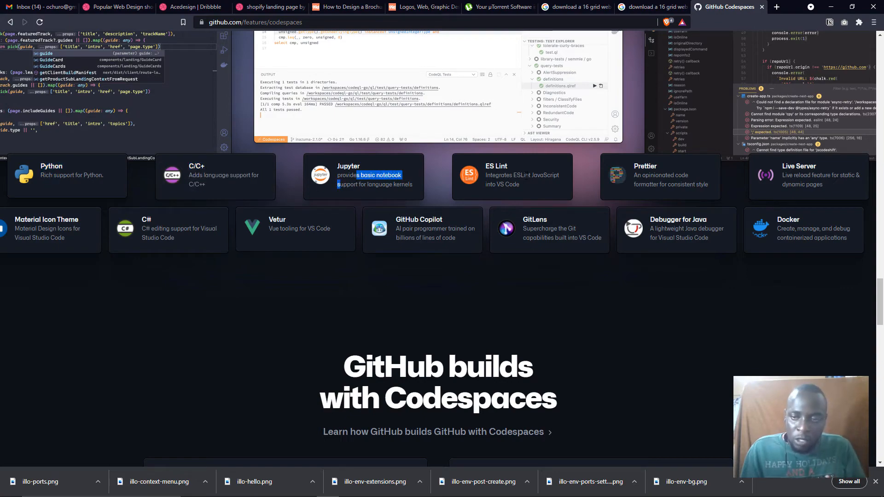
{"action": "scroll", "coordinate": [527, 177], "scroll_direction": "down", "scroll_amount": 2}
{"action": "scroll", "coordinate": [526, 177], "scroll_direction": "up", "scroll_amount": 6}
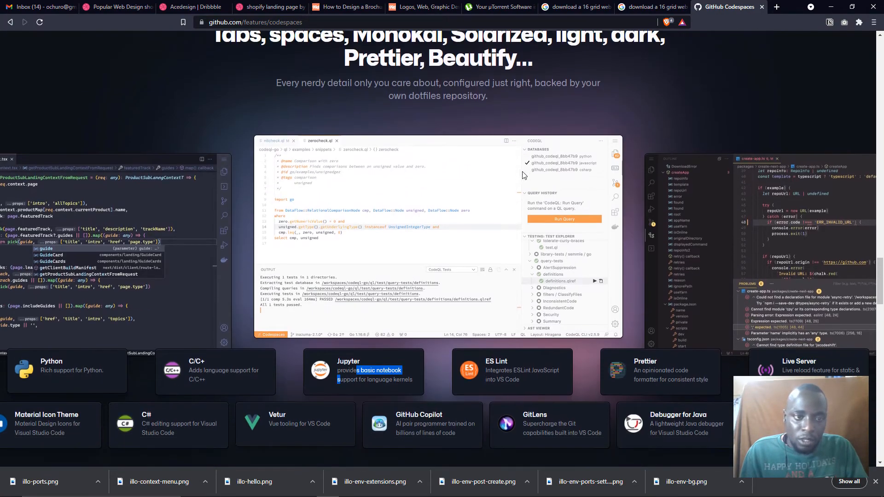
Save the leftmost editor theme screenshot as theme-left.webp in the Code Spaces folder, keeping the suggested file name
{"action": "scroll", "coordinate": [523, 175], "scroll_direction": "down", "scroll_amount": 1}
{"action": "right_click", "coordinate": [78, 193]}
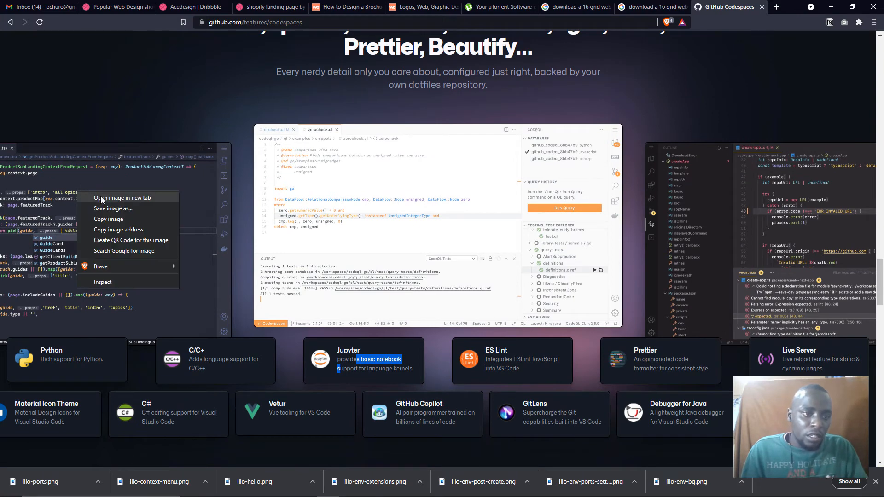
{"action": "left_click", "coordinate": [103, 210]}
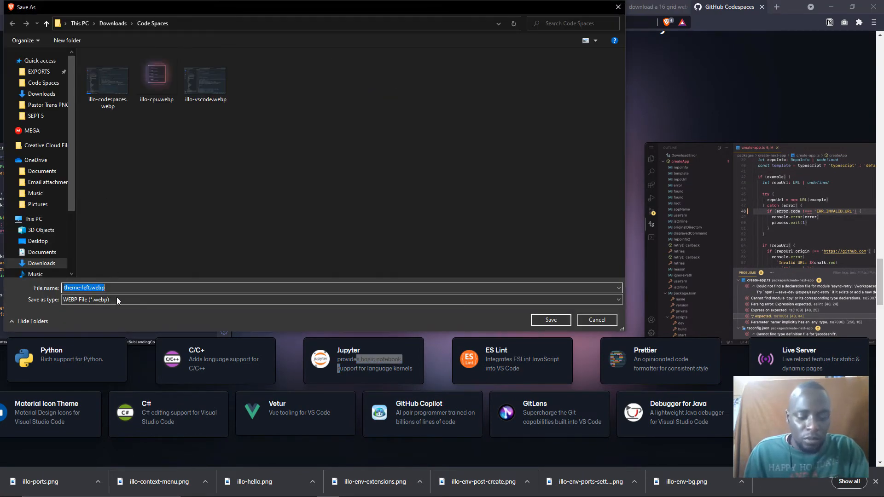
{"action": "key", "text": "BackSpace"}
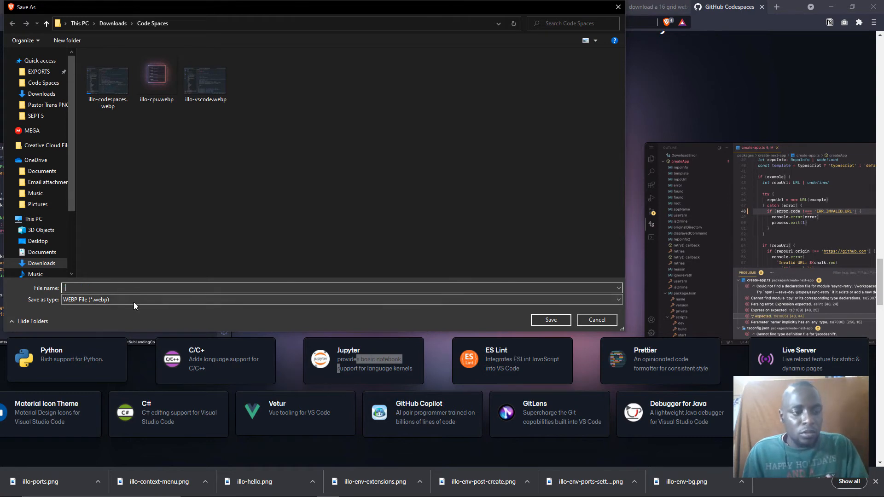
{"action": "key", "text": "ctrl+z"}
{"action": "key", "text": "Return"}
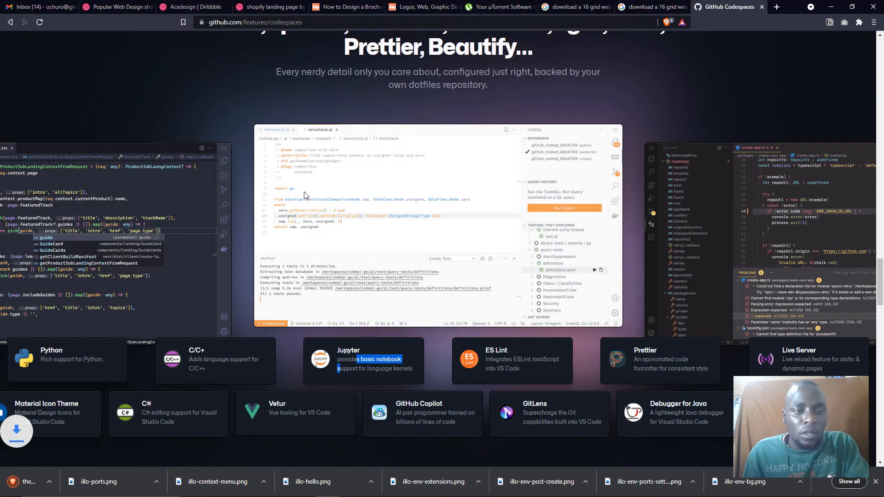
Save the light editor theme screenshot in the middle of the row as theme-middle.webp
{"action": "right_click", "coordinate": [305, 190]}
{"action": "left_click", "coordinate": [340, 207]}
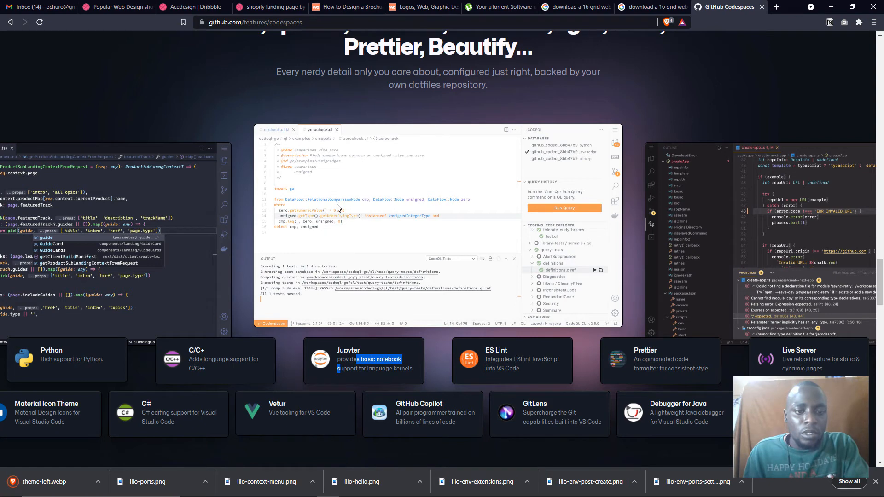
{"action": "key", "text": "Return"}
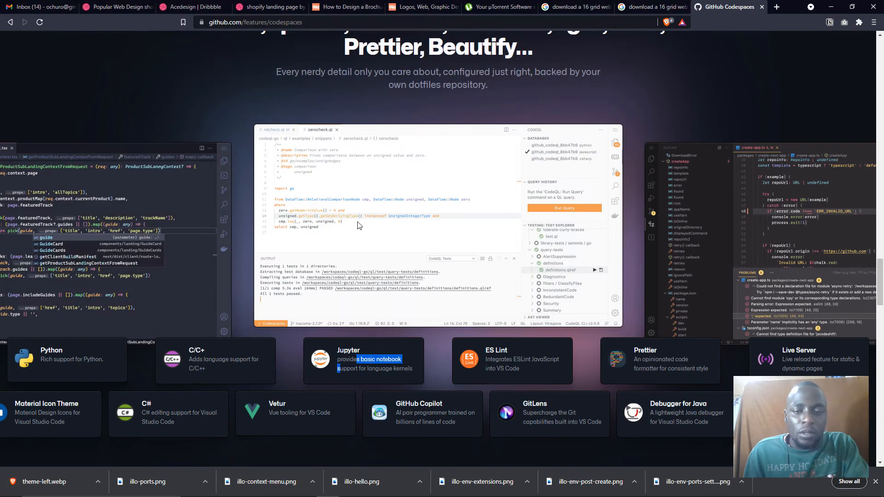
Save the dark editor theme screenshot at the right end of the row as theme-right.webp in the Code Spaces folder
{"action": "right_click", "coordinate": [697, 202]}
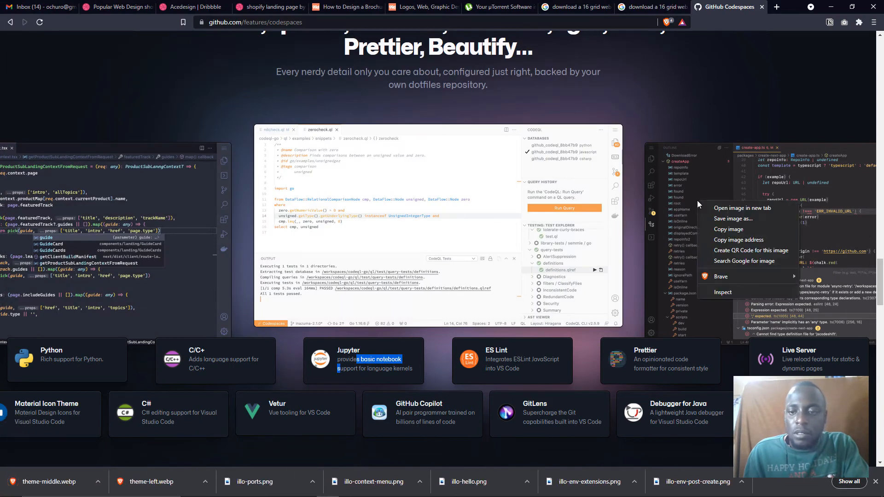
{"action": "left_click", "coordinate": [725, 218]}
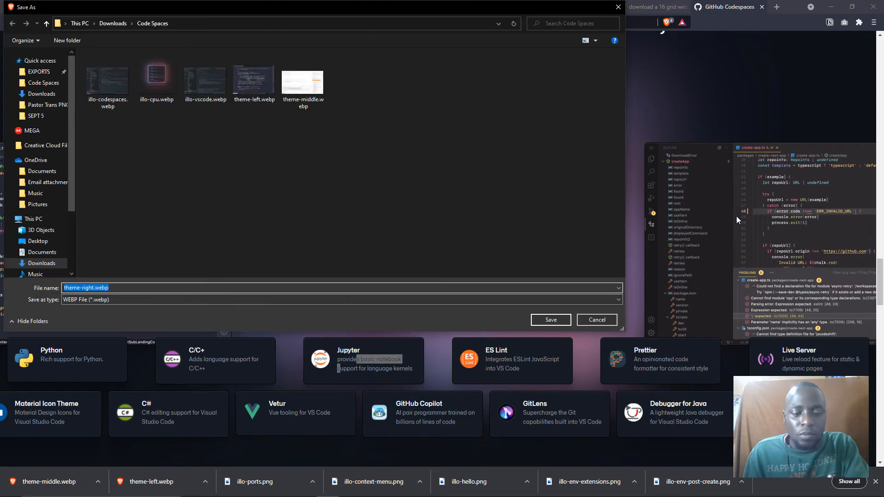
{"action": "key", "text": "Return"}
{"action": "scroll", "coordinate": [723, 216], "scroll_direction": "down", "scroll_amount": 4}
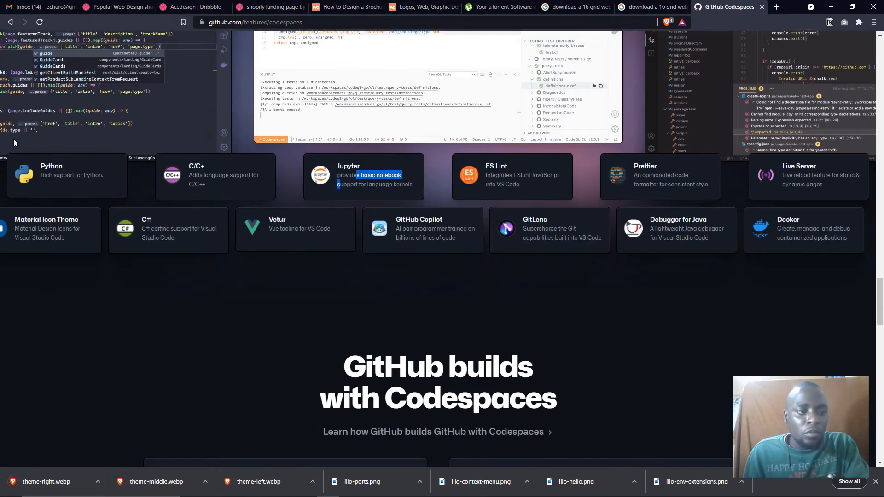
{"action": "right_click", "coordinate": [20, 172]}
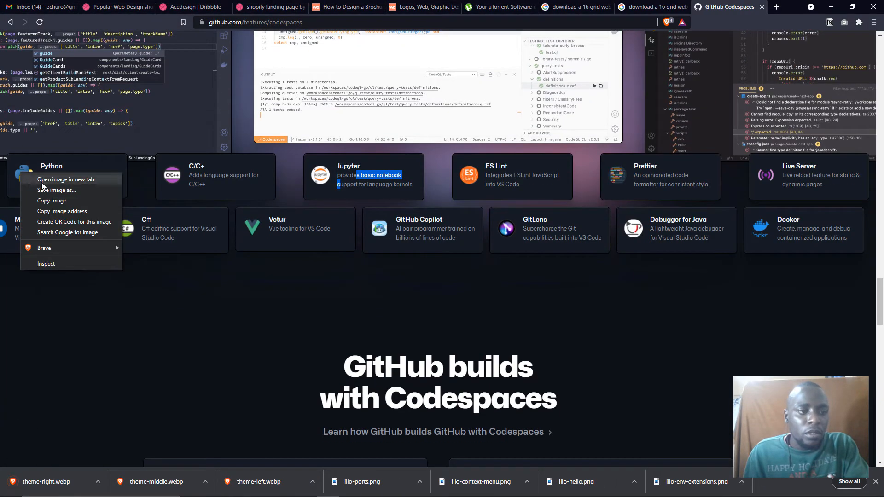
{"action": "left_click", "coordinate": [41, 181]}
{"action": "left_click", "coordinate": [704, 9]}
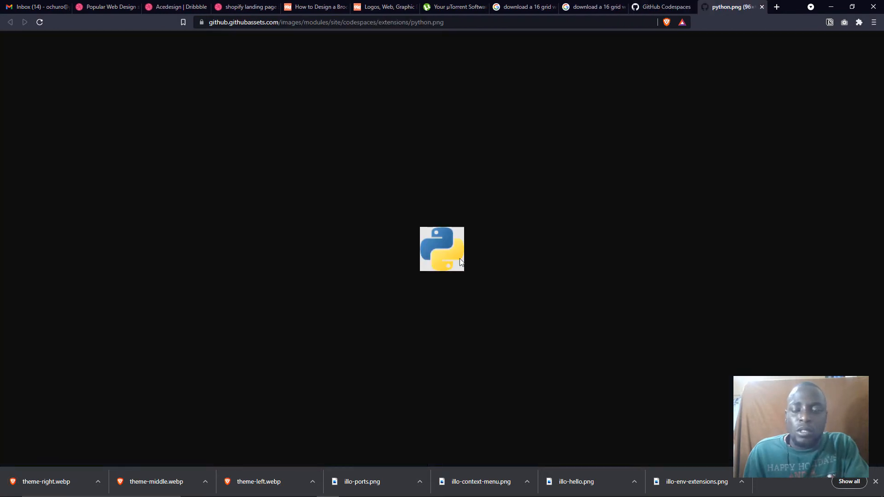
{"action": "left_click", "coordinate": [761, 7]}
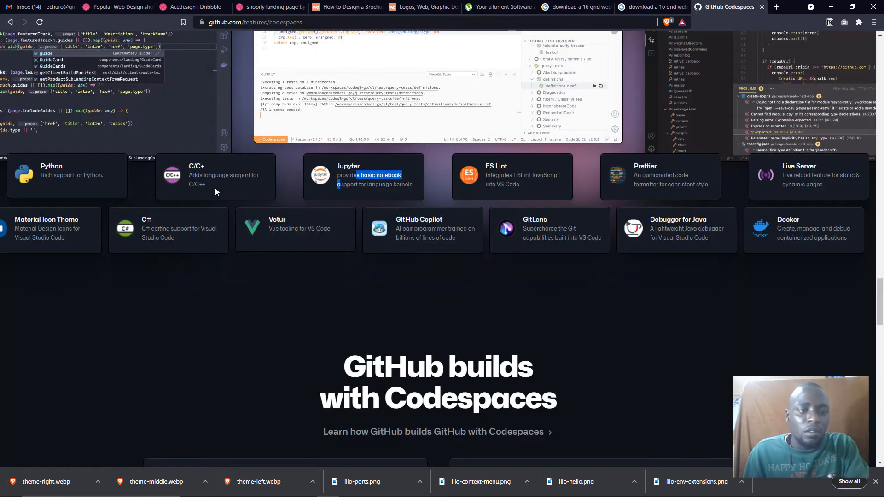
Save the Python and C/C++ extension icons as python.png and c-c.png in the Code Spaces folder
{"action": "right_click", "coordinate": [21, 173]}
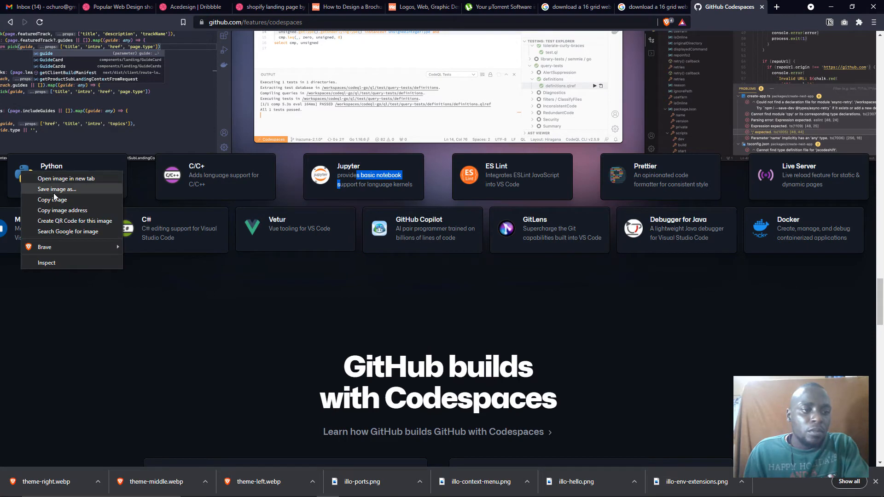
{"action": "left_click", "coordinate": [53, 193]}
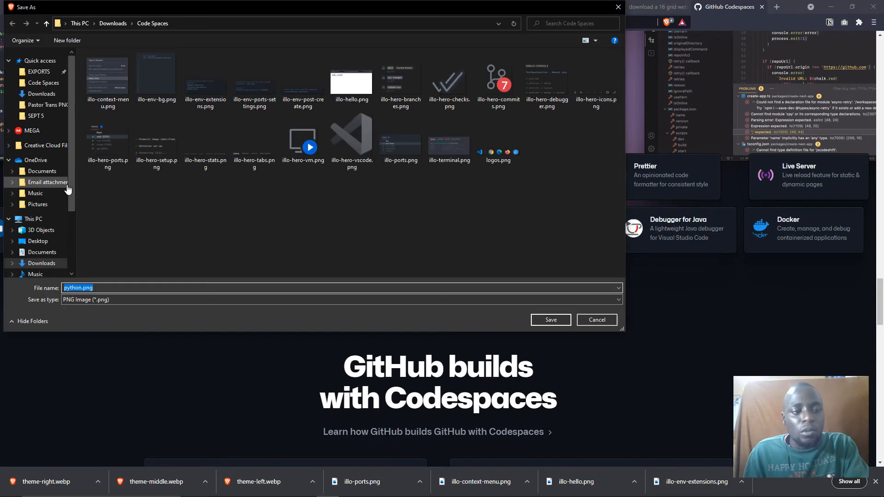
{"action": "key", "text": "Return"}
{"action": "right_click", "coordinate": [166, 178]}
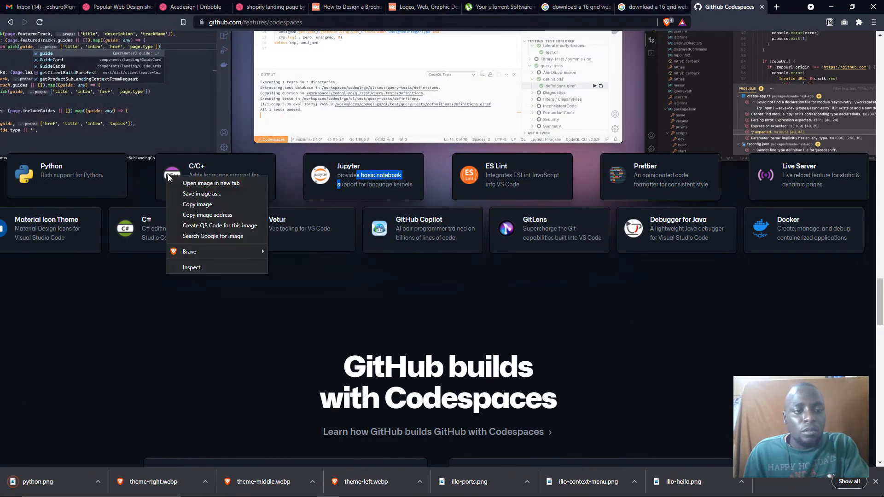
{"action": "left_click", "coordinate": [183, 191]}
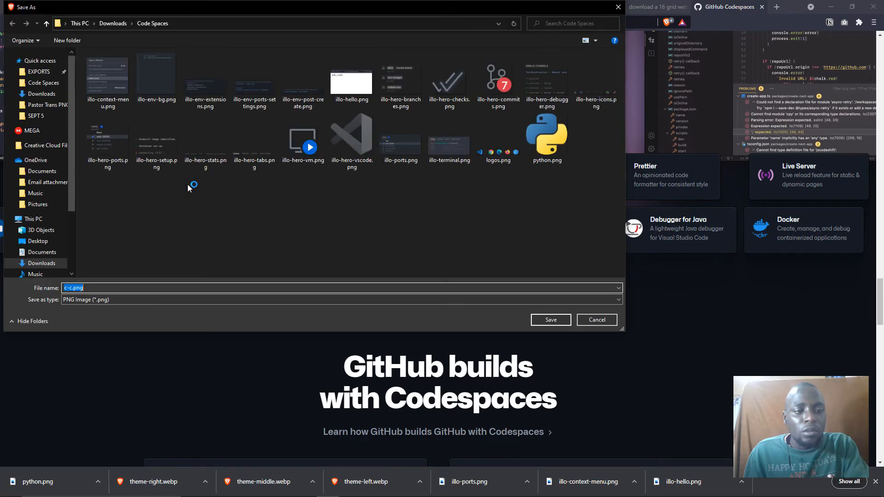
{"action": "key", "text": "Return"}
Save the Jupyter and ES Lint extension icons as jupyter.png and es-lint.png, keeping the suggested file names
{"action": "right_click", "coordinate": [325, 176]}
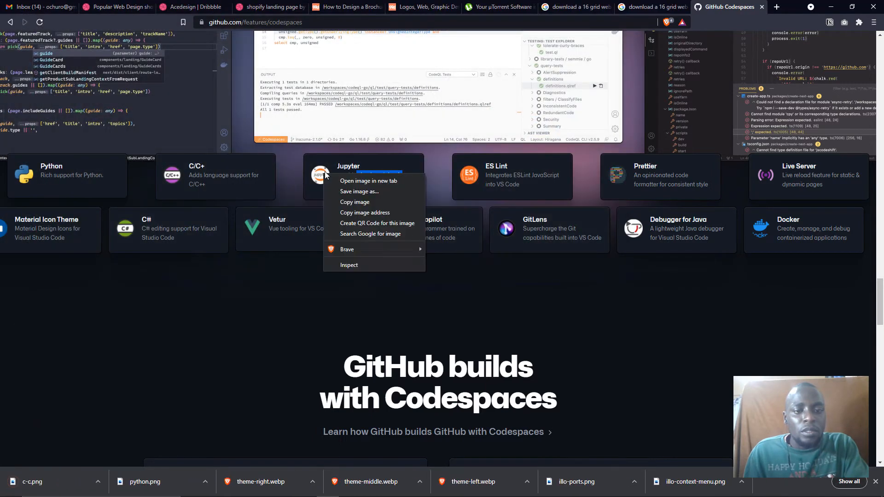
{"action": "left_click", "coordinate": [352, 190]}
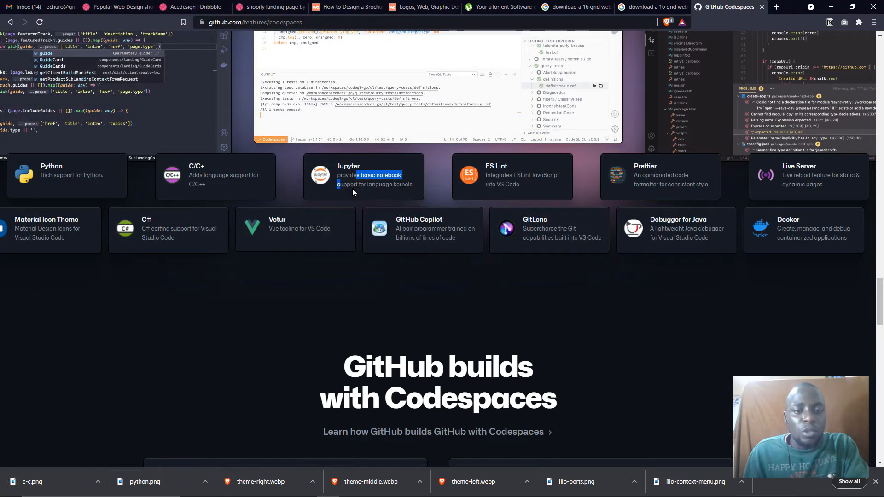
{"action": "key", "text": "Return"}
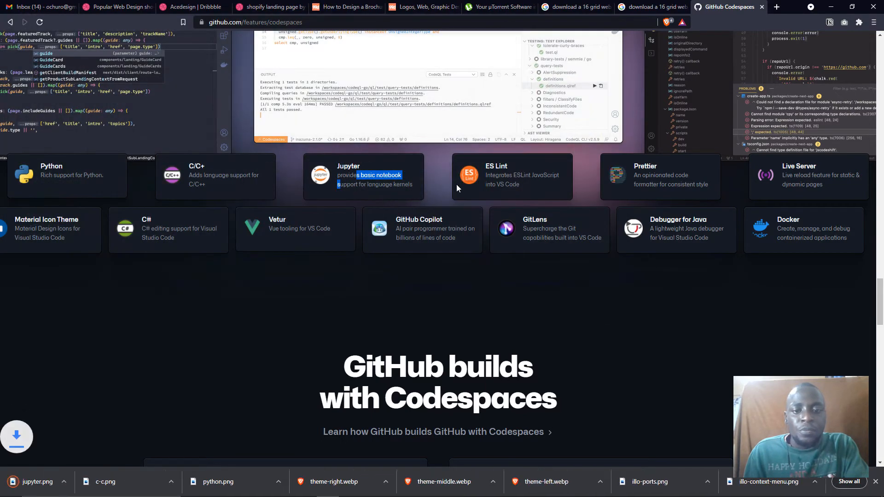
{"action": "right_click", "coordinate": [465, 175]}
{"action": "left_click", "coordinate": [477, 192]}
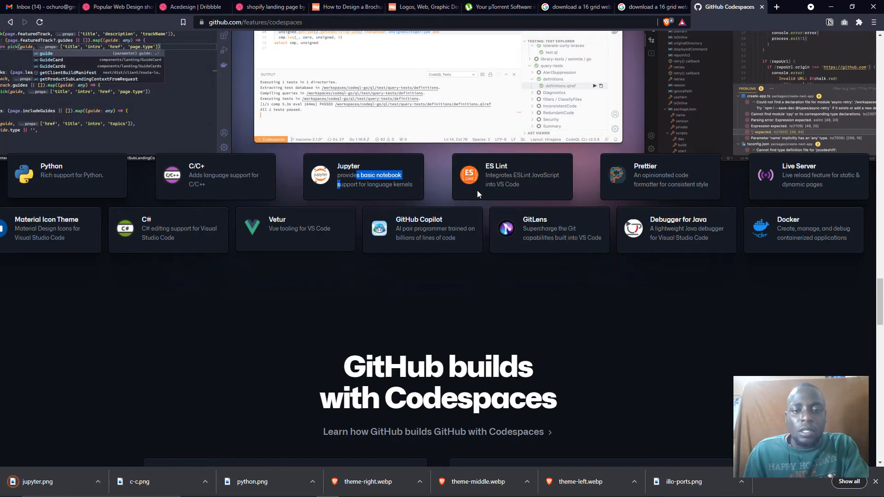
{"action": "key", "text": "Return"}
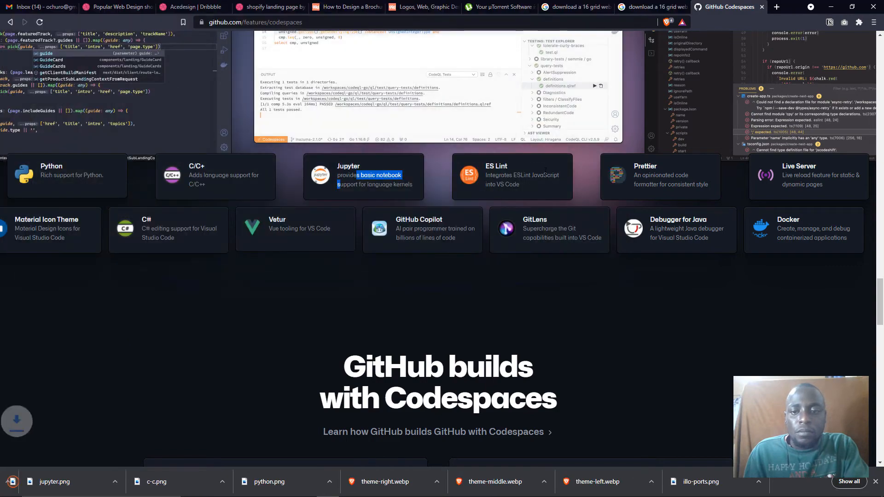
Save the Prettier and Live Server extension icons as prettier.png and live-server.png in the Code Spaces folder
{"action": "right_click", "coordinate": [617, 175]}
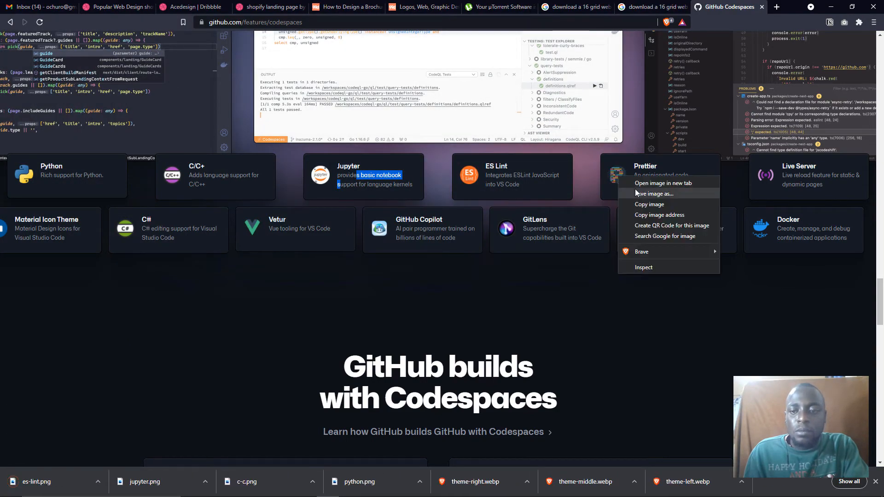
{"action": "left_click", "coordinate": [636, 193]}
{"action": "key", "text": "Return"}
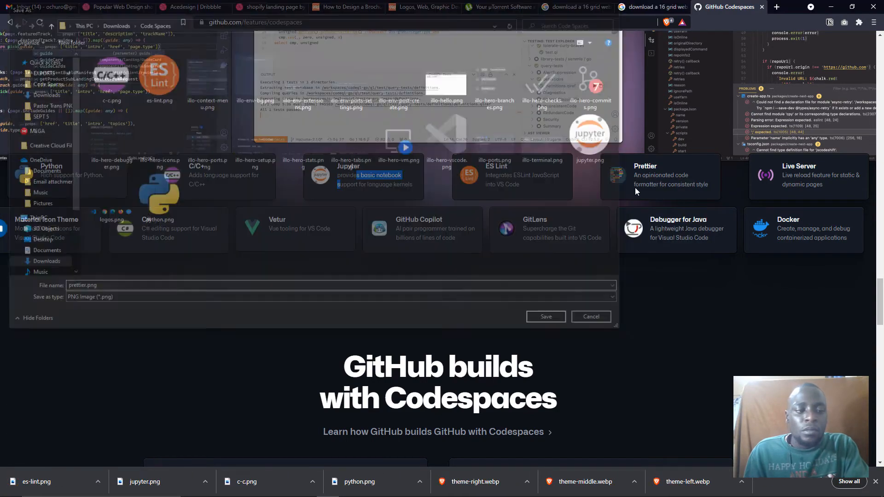
{"action": "right_click", "coordinate": [766, 175]}
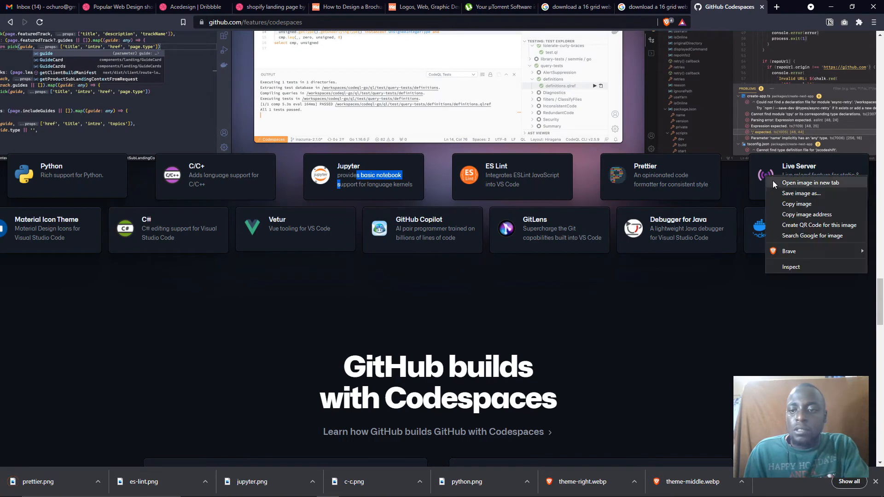
{"action": "left_click", "coordinate": [778, 191]}
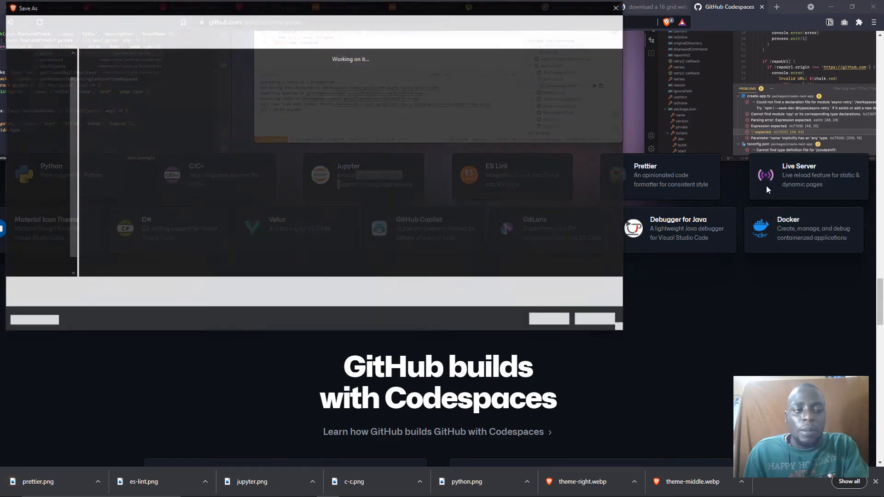
{"action": "key", "text": "Return"}
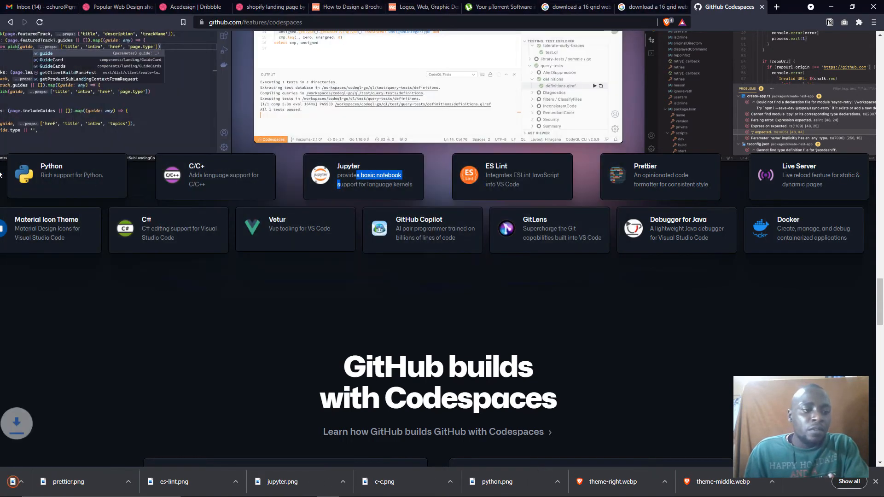
Save the Material Icon Theme and C# extension icons as material-icon-theme.png and c.png
{"action": "right_click", "coordinate": [3, 228]}
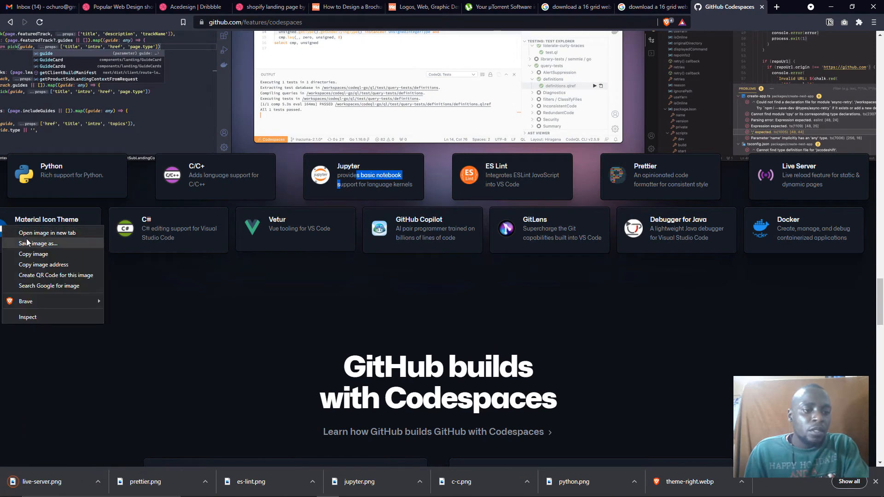
{"action": "left_click", "coordinate": [26, 239]}
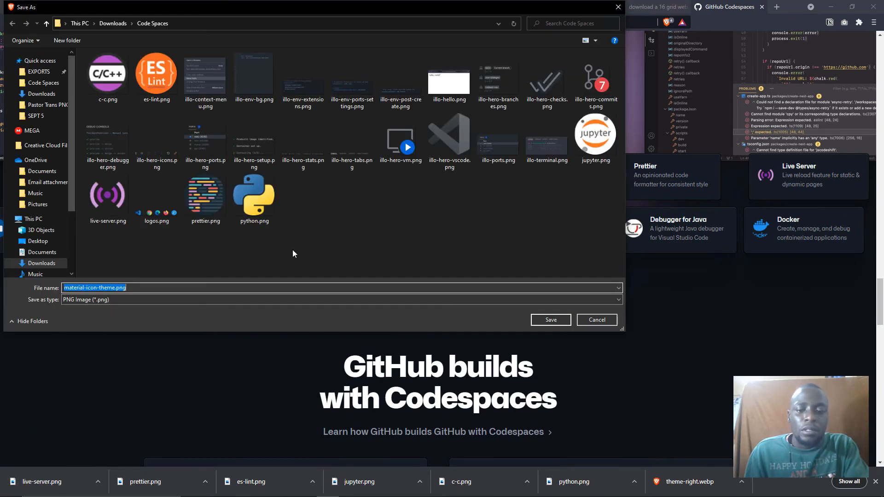
{"action": "key", "text": "Return"}
{"action": "right_click", "coordinate": [131, 231]}
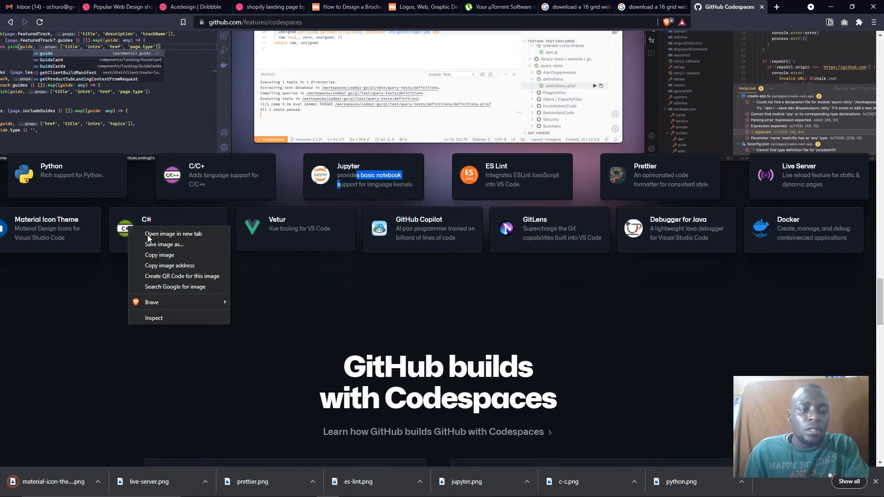
{"action": "left_click", "coordinate": [153, 245]}
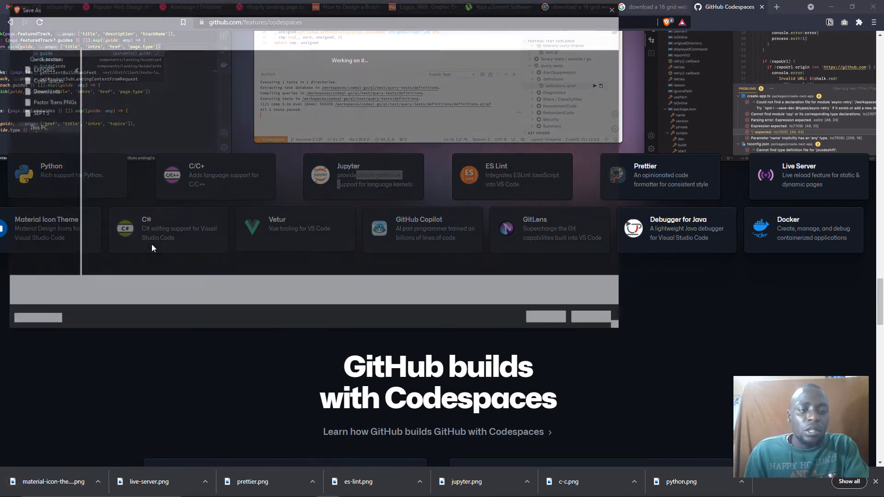
{"action": "key", "text": "Return"}
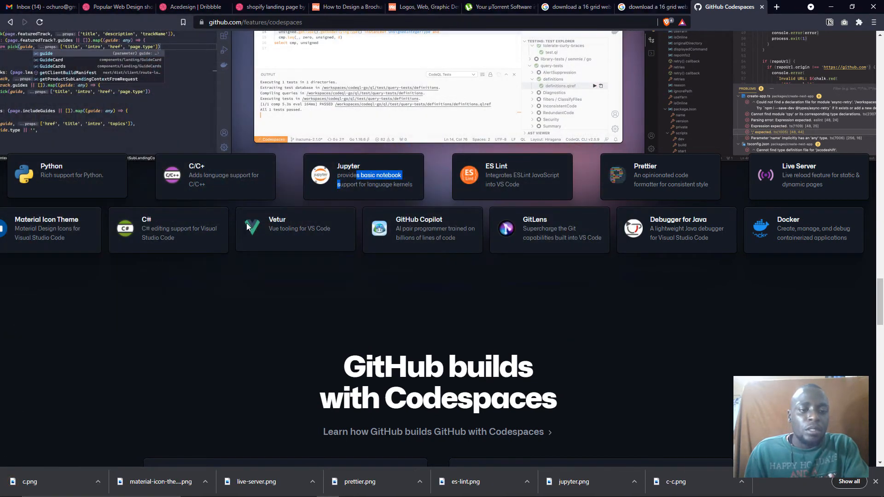
Save the Vetur and GitHub Copilot extension icons as vetur.png and github-copilot.png in the Code Spaces folder
{"action": "right_click", "coordinate": [247, 224]}
{"action": "left_click", "coordinate": [259, 240]}
{"action": "key", "text": "Return"}
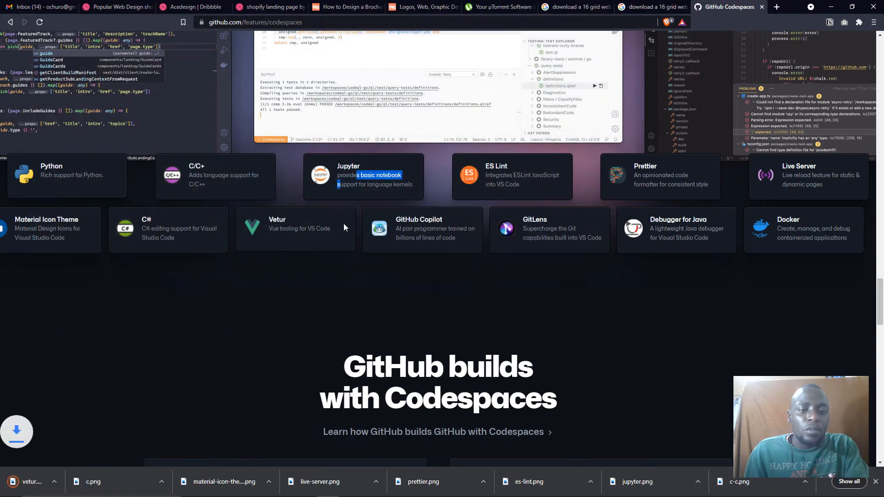
{"action": "right_click", "coordinate": [379, 228]}
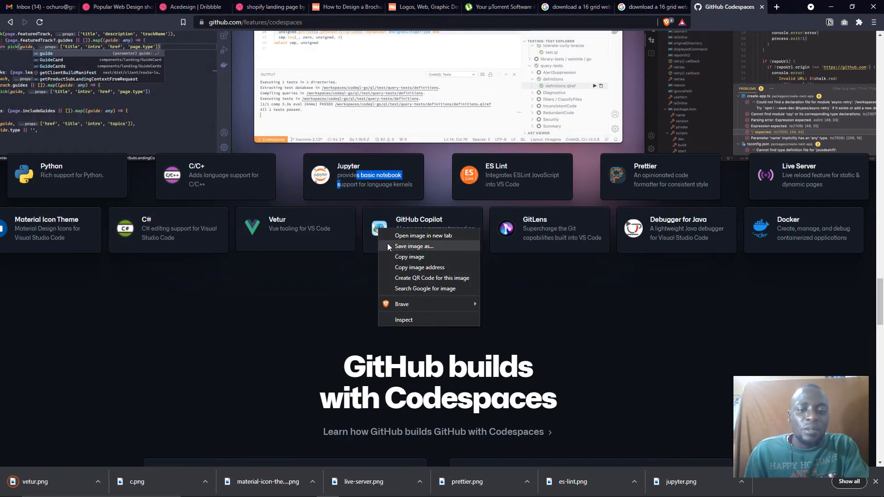
{"action": "left_click", "coordinate": [388, 243]}
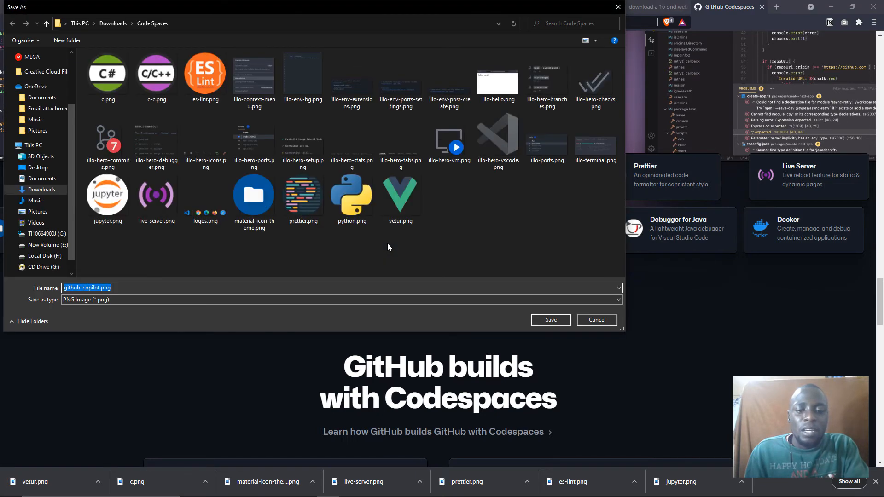
{"action": "key", "text": "Return"}
Save the GitLens and Debugger for Java extension icons as gitlens.png and debugger-for-java.png
{"action": "right_click", "coordinate": [503, 228]}
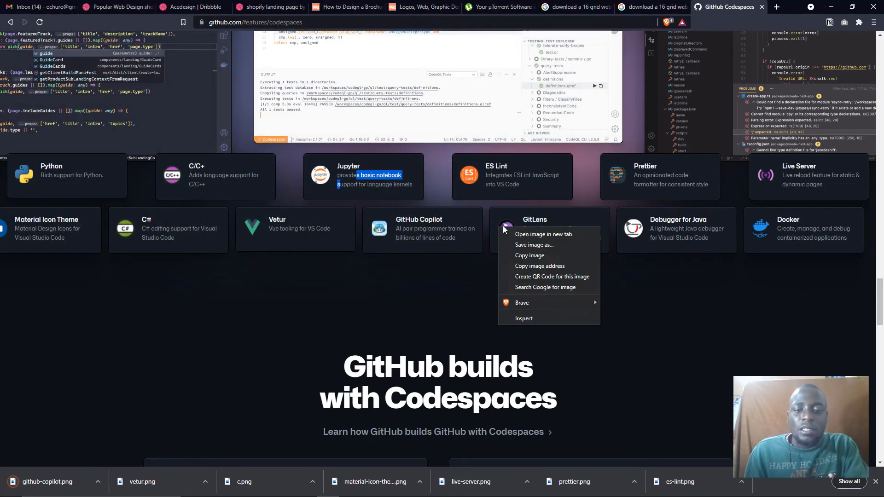
{"action": "left_click", "coordinate": [534, 245]}
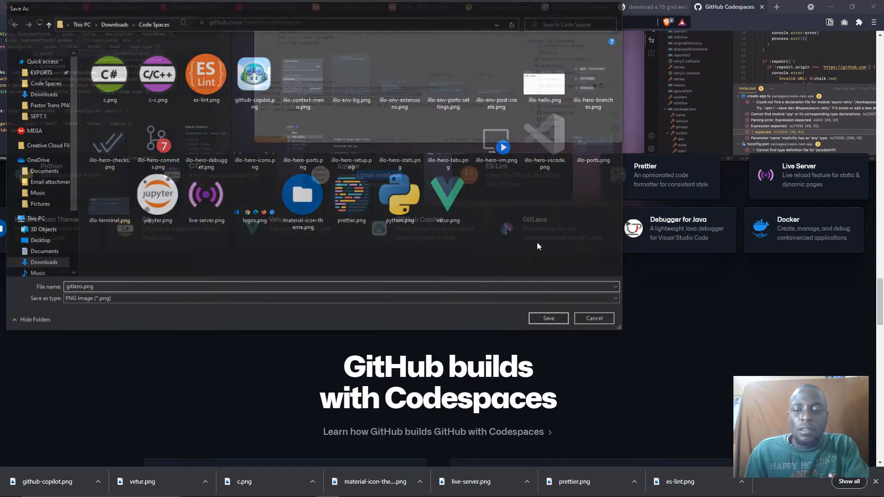
{"action": "key", "text": "Return"}
{"action": "right_click", "coordinate": [633, 235]}
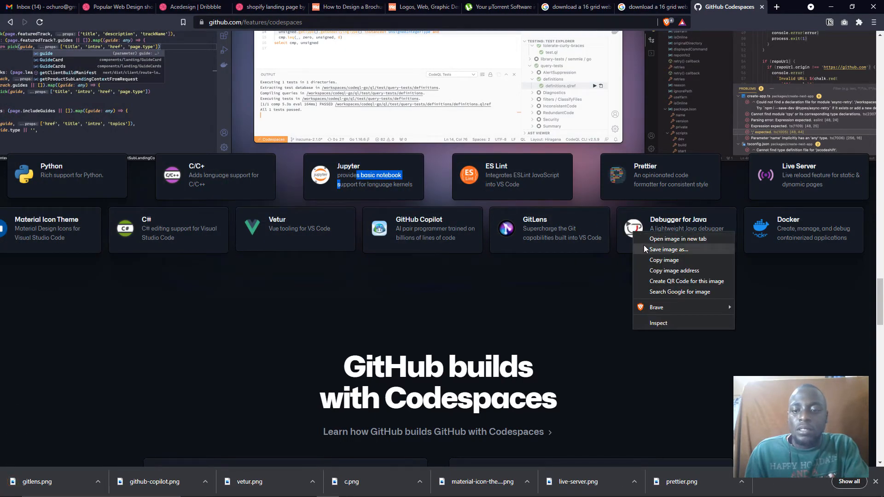
{"action": "left_click", "coordinate": [644, 245]}
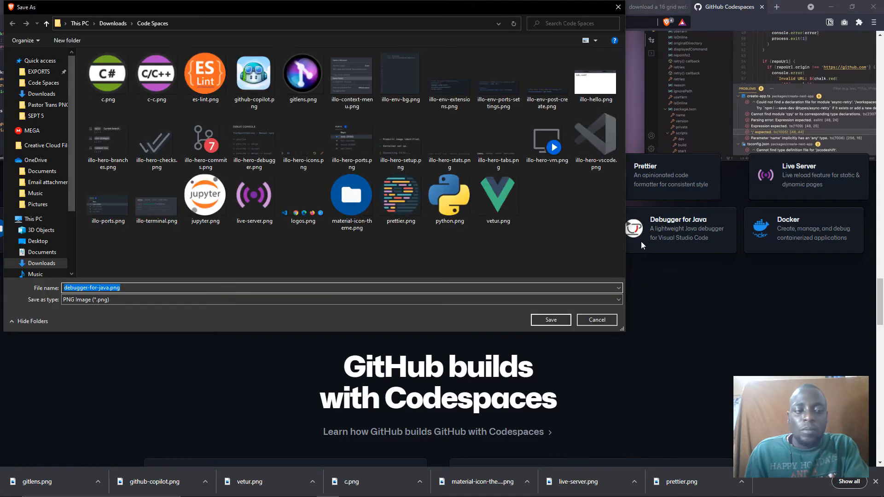
{"action": "key", "text": "Return"}
Save the Docker extension icon as docker.png in the Code Spaces folder, keeping the suggested file name
{"action": "right_click", "coordinate": [761, 230]}
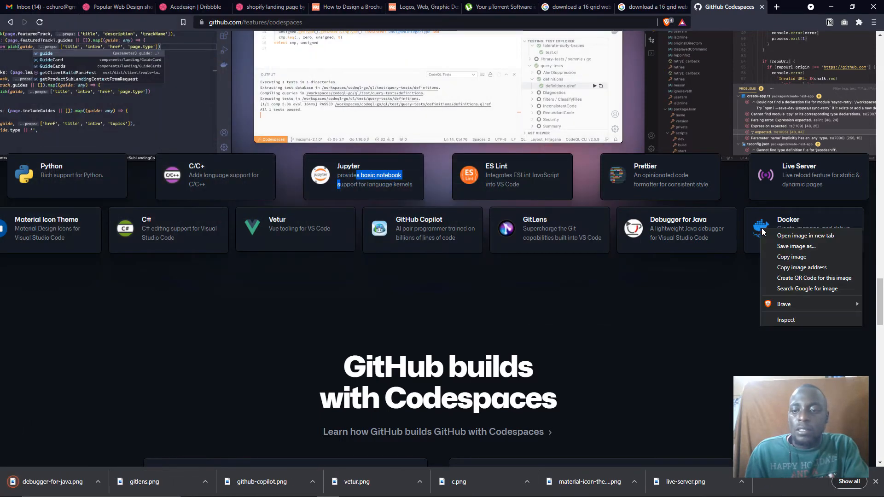
{"action": "left_click", "coordinate": [772, 243]}
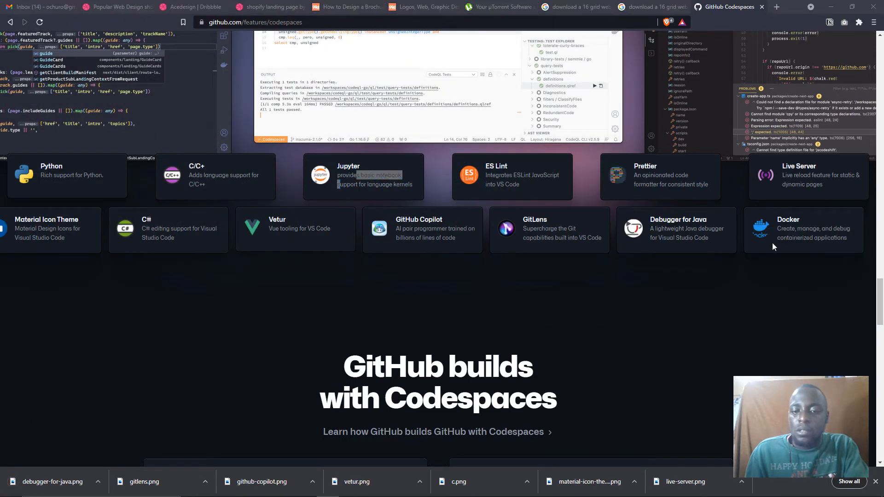
{"action": "key", "text": "Return"}
{"action": "scroll", "coordinate": [511, 200], "scroll_direction": "down", "scroll_amount": 6}
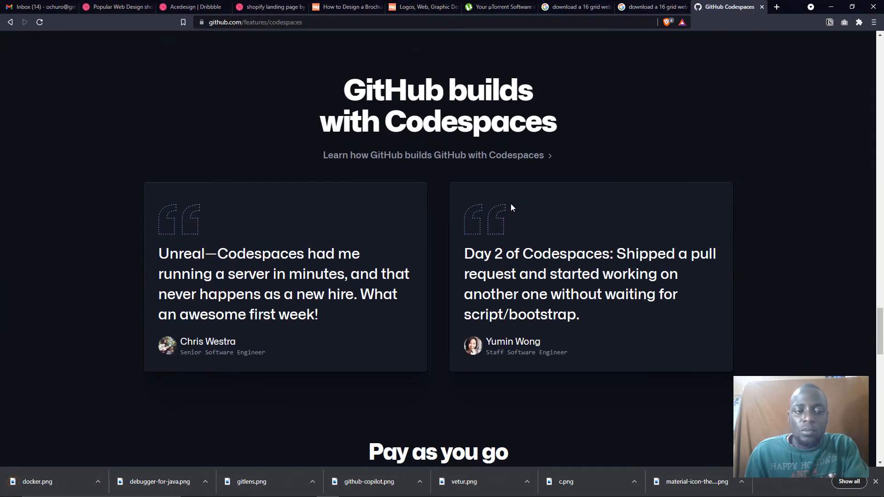
Examine the testimonial cards and the Pay as you go pricing section for graphics to download
{"action": "scroll", "coordinate": [510, 207], "scroll_direction": "down", "scroll_amount": 2}
{"action": "left_click_drag", "start_coordinate": [284, 203], "coordinate": [164, 239]}
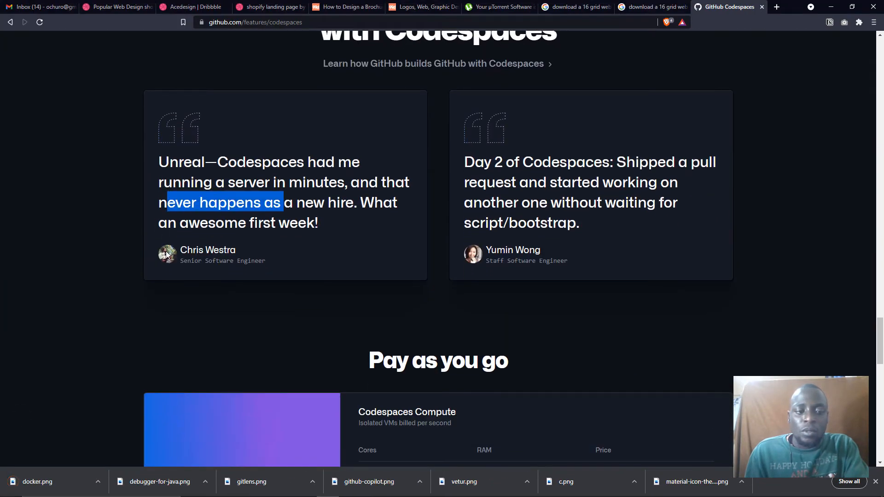
{"action": "left_click_drag", "start_coordinate": [218, 250], "coordinate": [187, 252]}
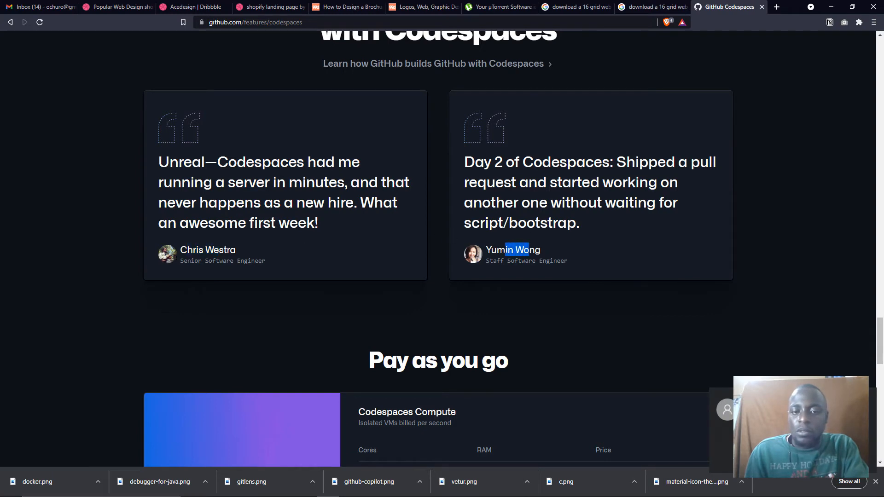
{"action": "scroll", "coordinate": [191, 241], "scroll_direction": "down", "scroll_amount": 7}
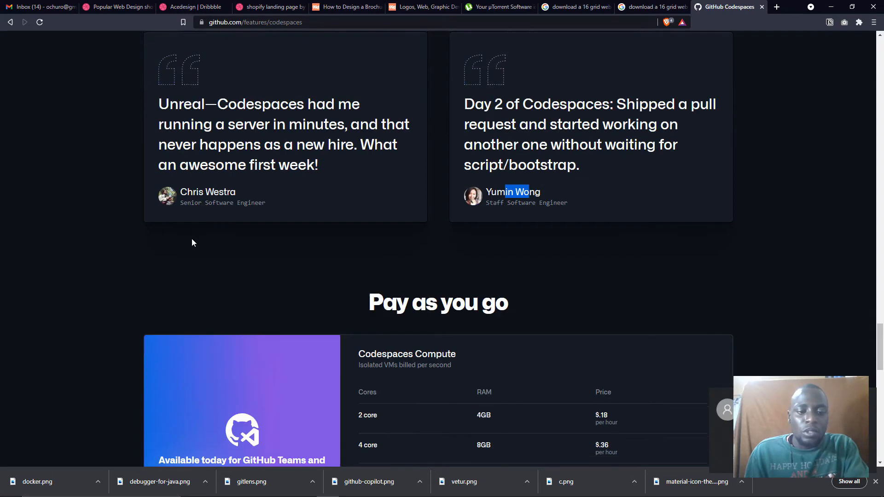
{"action": "right_click", "coordinate": [376, 193]}
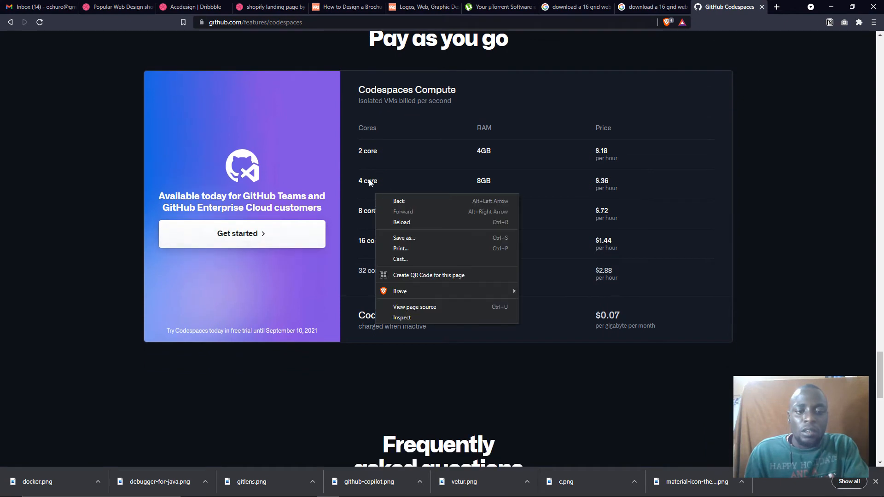
{"action": "right_click", "coordinate": [167, 155]}
{"action": "left_click", "coordinate": [280, 131]}
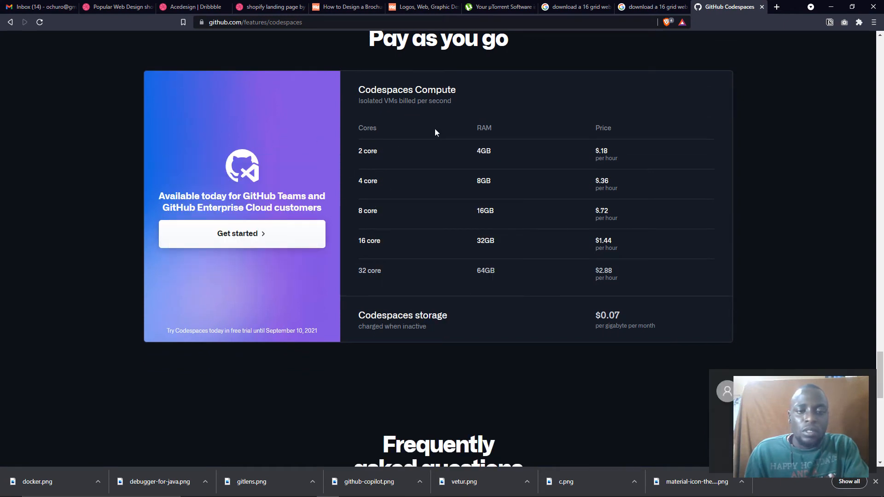
{"action": "left_click_drag", "start_coordinate": [422, 90], "coordinate": [374, 101]}
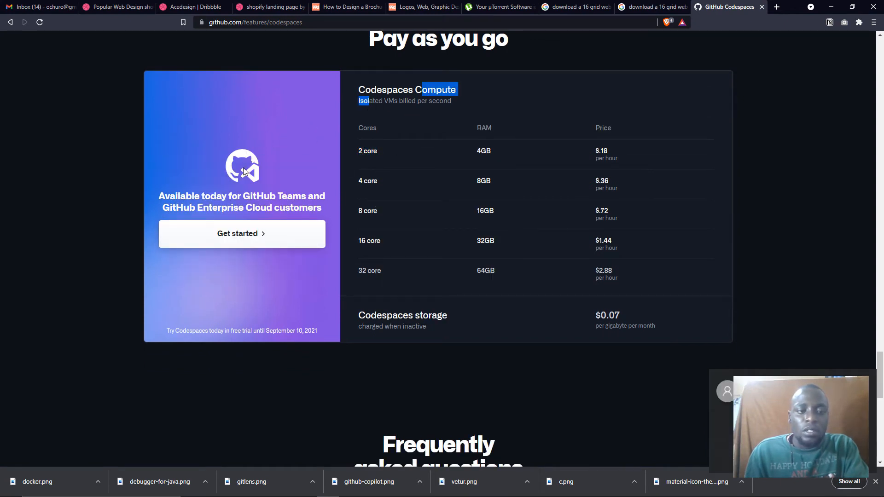
View the Codespaces logo from the pricing card in its own tab and return to the Codespaces page
{"action": "right_click", "coordinate": [252, 168]}
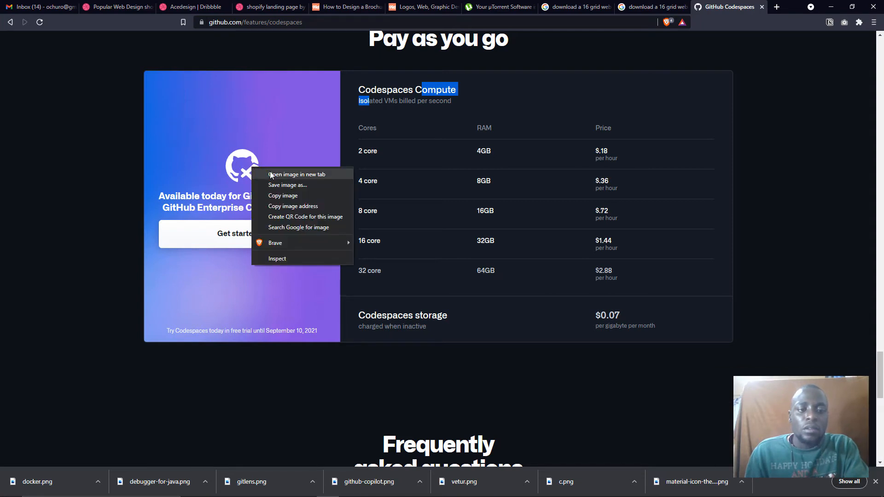
{"action": "left_click", "coordinate": [271, 175]}
{"action": "left_click", "coordinate": [718, 8]}
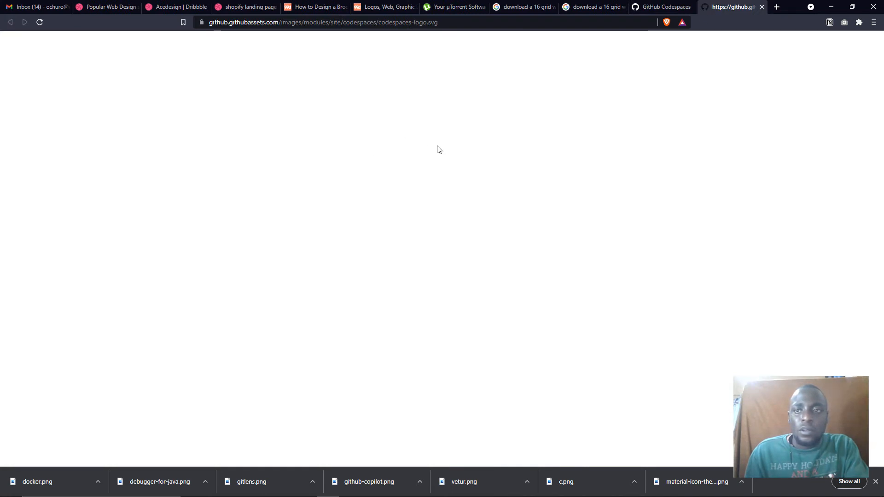
{"action": "left_click", "coordinate": [652, 6]}
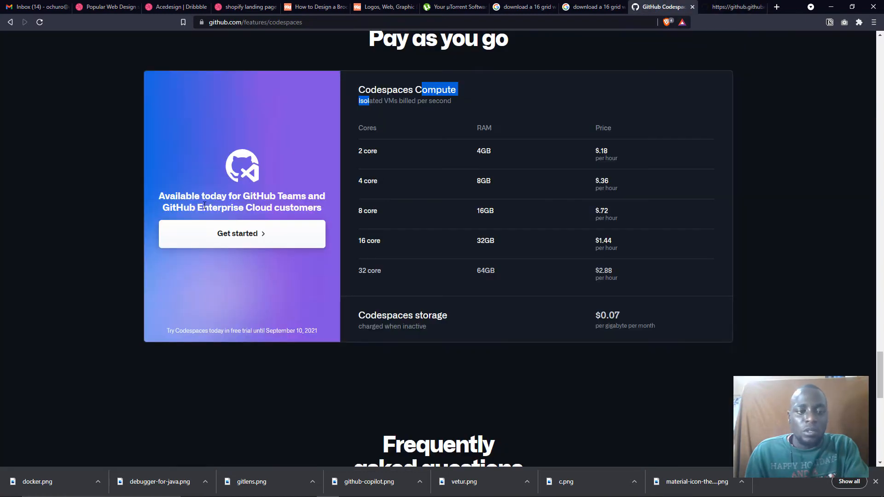
Save the Codespaces logo from the pricing card as codespaces-logo.svg in the Code Spaces folder
{"action": "right_click", "coordinate": [248, 172]}
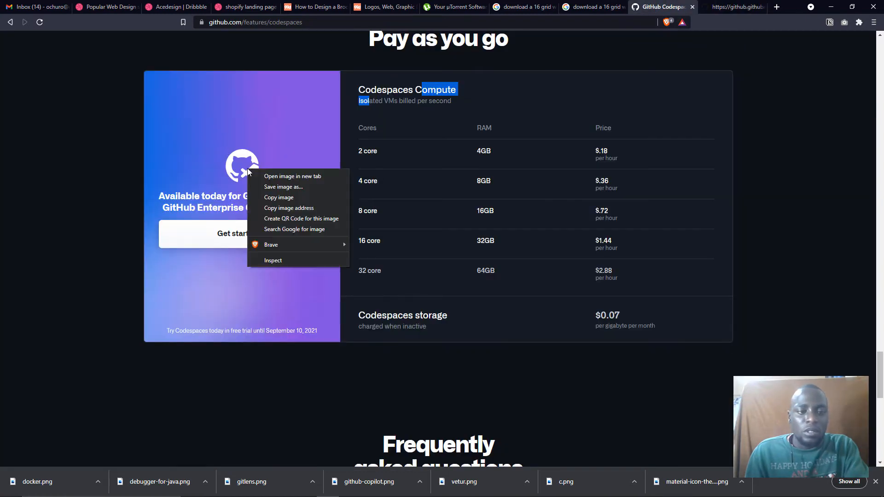
{"action": "left_click", "coordinate": [279, 184]}
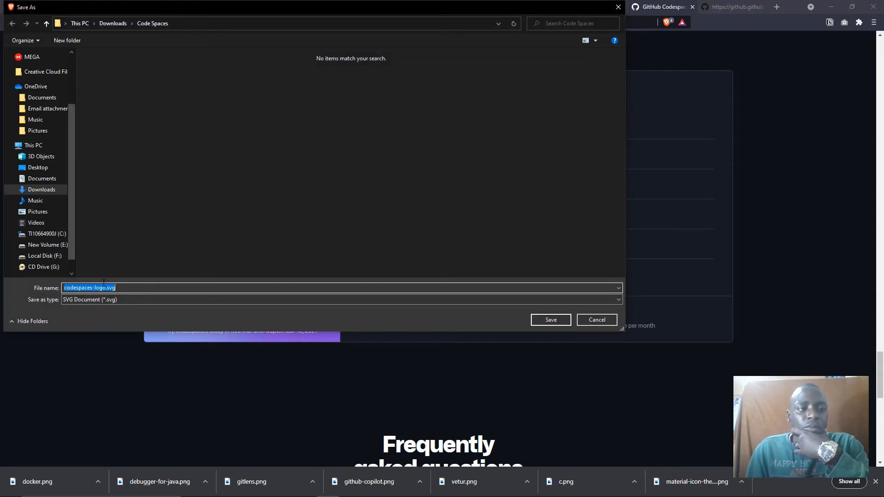
{"action": "left_click", "coordinate": [546, 318]}
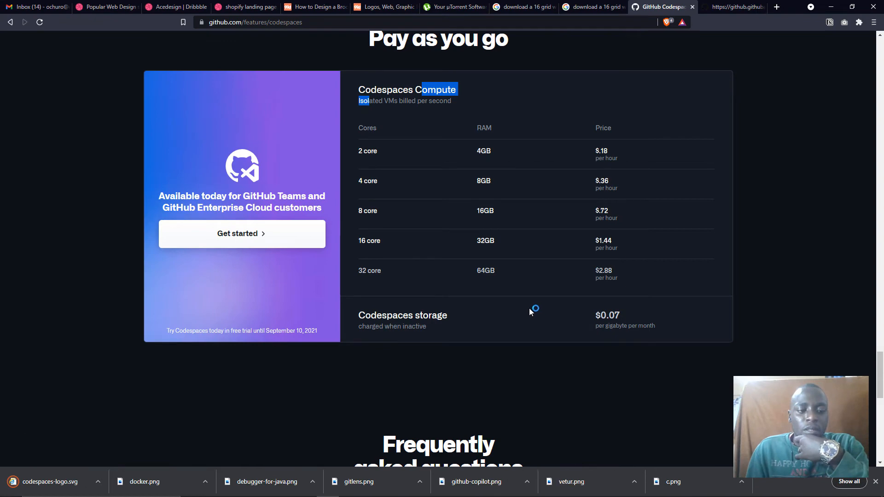
Check the footer's social icons and the page sections up to the hero for graphics still to download
{"action": "scroll", "coordinate": [503, 297], "scroll_direction": "down", "scroll_amount": 10}
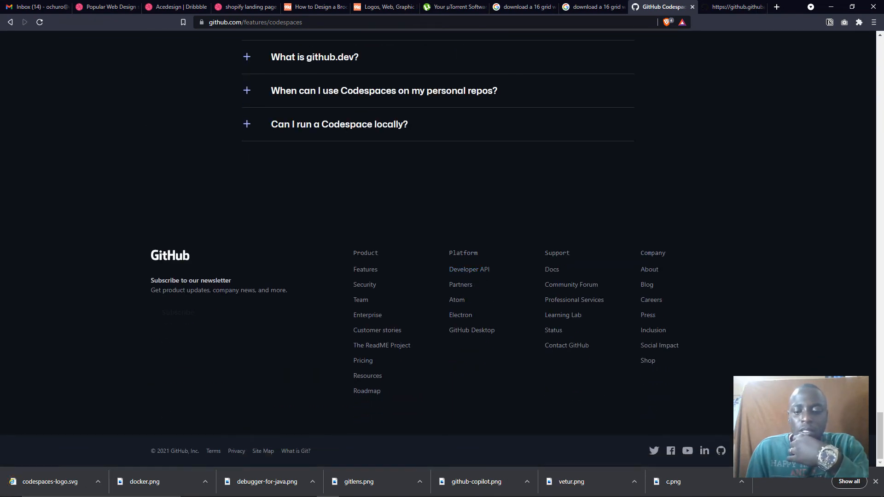
{"action": "right_click", "coordinate": [708, 449]}
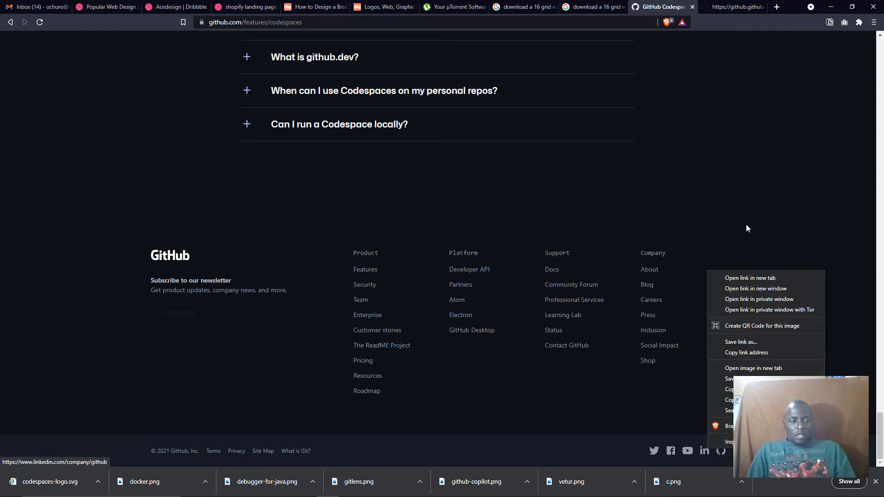
{"action": "left_click", "coordinate": [747, 212]}
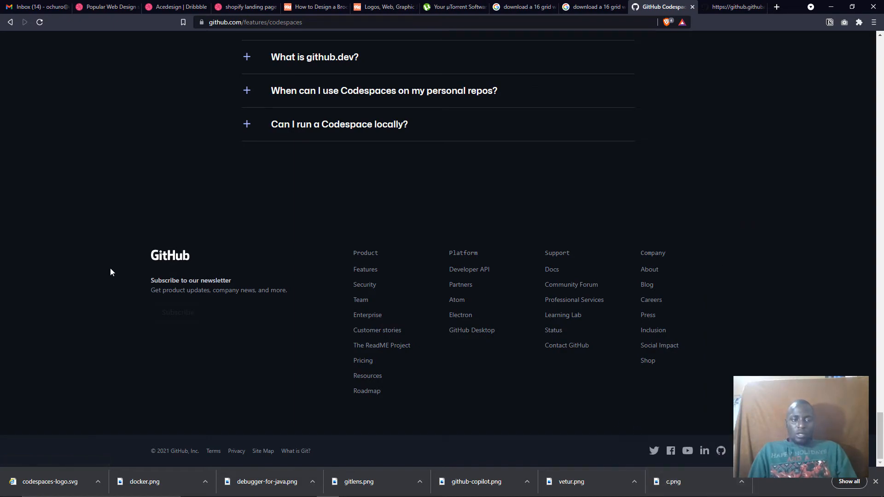
{"action": "scroll", "coordinate": [110, 268], "scroll_direction": "up", "scroll_amount": 1}
{"action": "scroll", "coordinate": [121, 283], "scroll_direction": "down", "scroll_amount": 1}
{"action": "scroll", "coordinate": [119, 276], "scroll_direction": "up", "scroll_amount": 15}
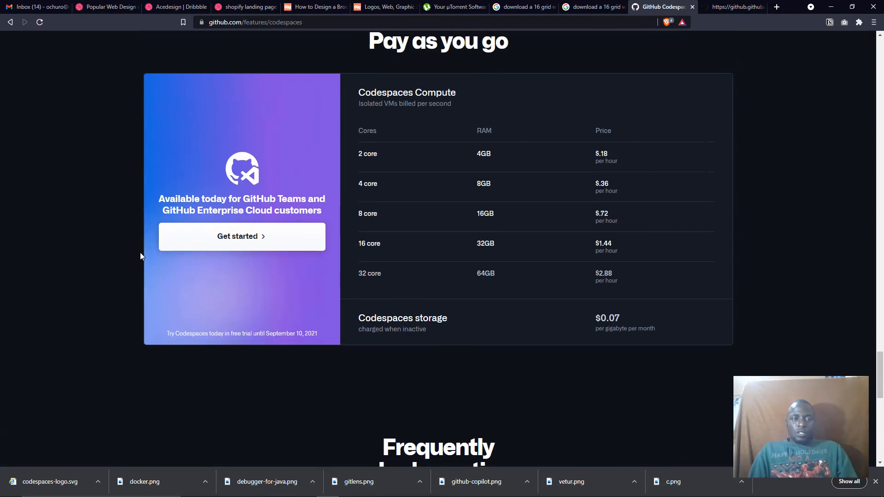
{"action": "scroll", "coordinate": [549, 96], "scroll_direction": "up", "scroll_amount": 12}
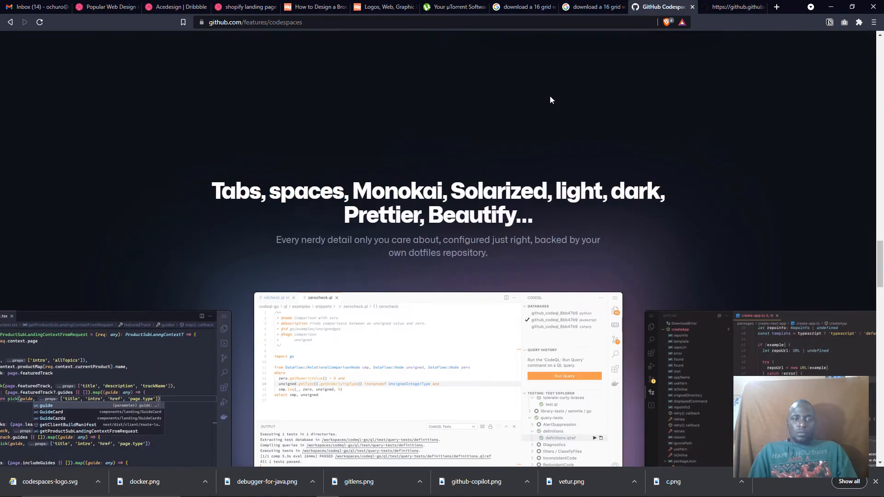
{"action": "scroll", "coordinate": [547, 90], "scroll_direction": "down", "scroll_amount": 3}
{"action": "scroll", "coordinate": [546, 89], "scroll_direction": "down", "scroll_amount": 5}
{"action": "scroll", "coordinate": [548, 84], "scroll_direction": "up", "scroll_amount": 12}
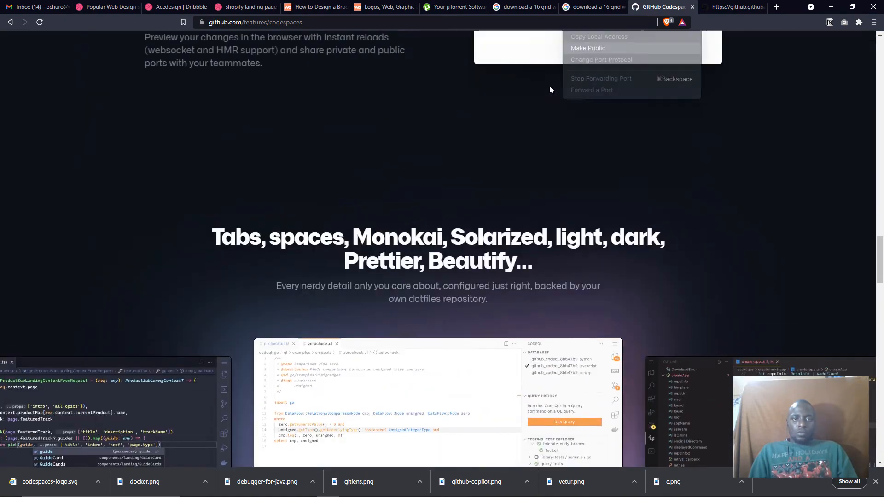
{"action": "scroll", "coordinate": [549, 86], "scroll_direction": "up", "scroll_amount": 10}
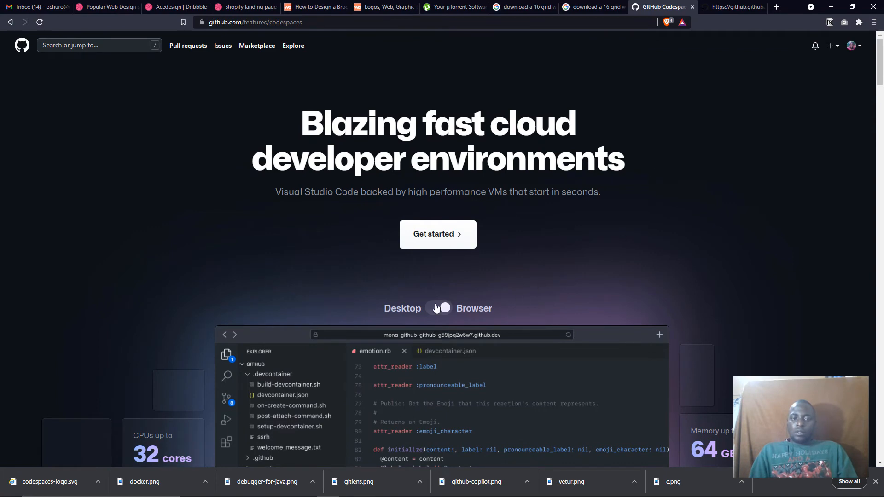
Switch the hero's editor preview from Browser to Desktop and examine it and the sections below it
{"action": "left_click", "coordinate": [435, 311]}
{"action": "scroll", "coordinate": [441, 306], "scroll_direction": "down", "scroll_amount": 5}
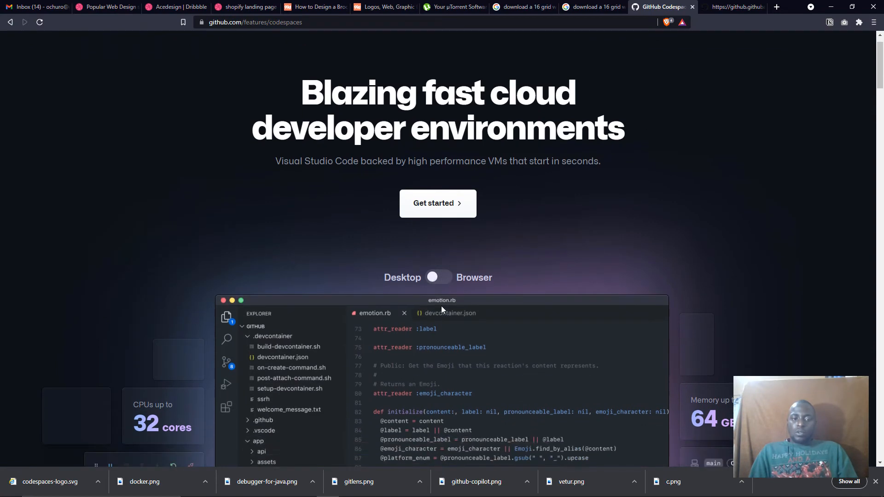
{"action": "scroll", "coordinate": [441, 305], "scroll_direction": "up", "scroll_amount": 5}
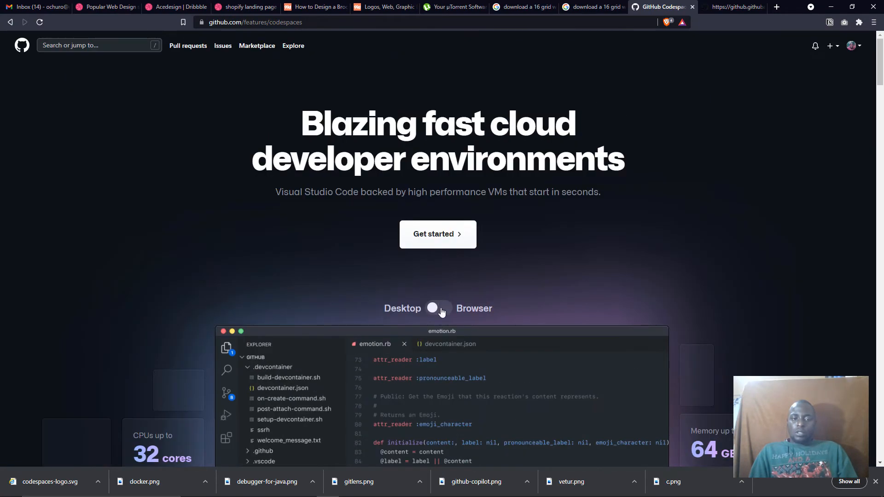
{"action": "scroll", "coordinate": [441, 305], "scroll_direction": "down", "scroll_amount": 10}
{"action": "scroll", "coordinate": [443, 297], "scroll_direction": "down", "scroll_amount": 12}
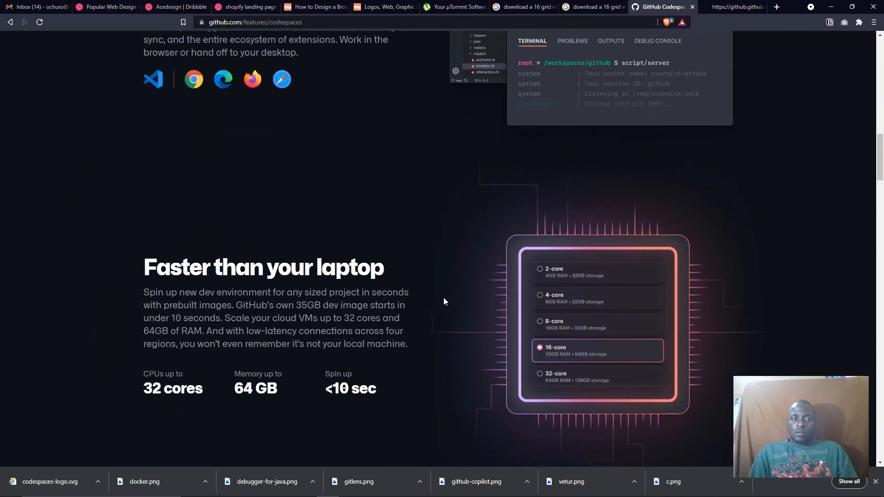
{"action": "scroll", "coordinate": [443, 291], "scroll_direction": "up", "scroll_amount": 12}
{"action": "scroll", "coordinate": [452, 288], "scroll_direction": "up", "scroll_amount": 10}
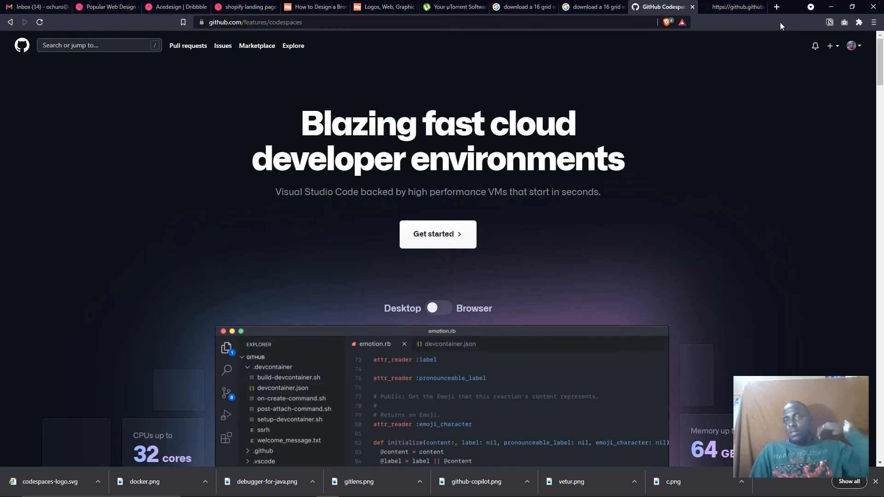
Close the Codespaces logo image tab and the GitHub Codespaces page tab
{"action": "left_click", "coordinate": [731, 6]}
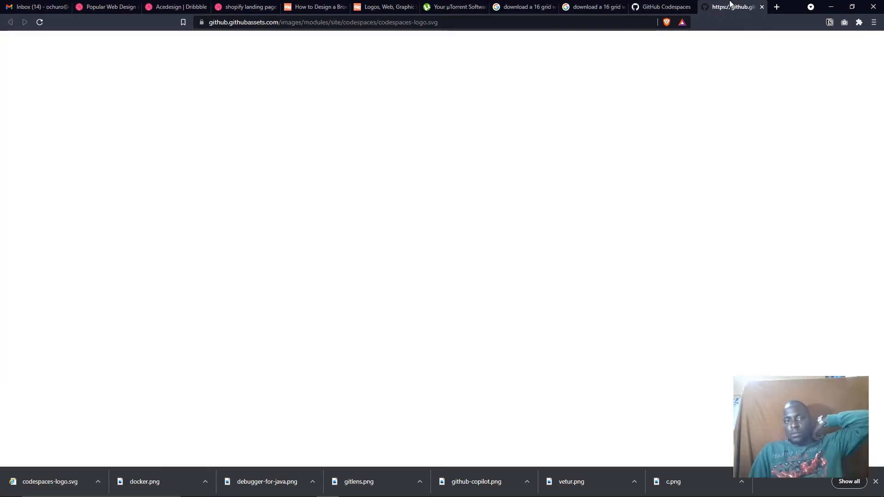
{"action": "left_click", "coordinate": [761, 7]}
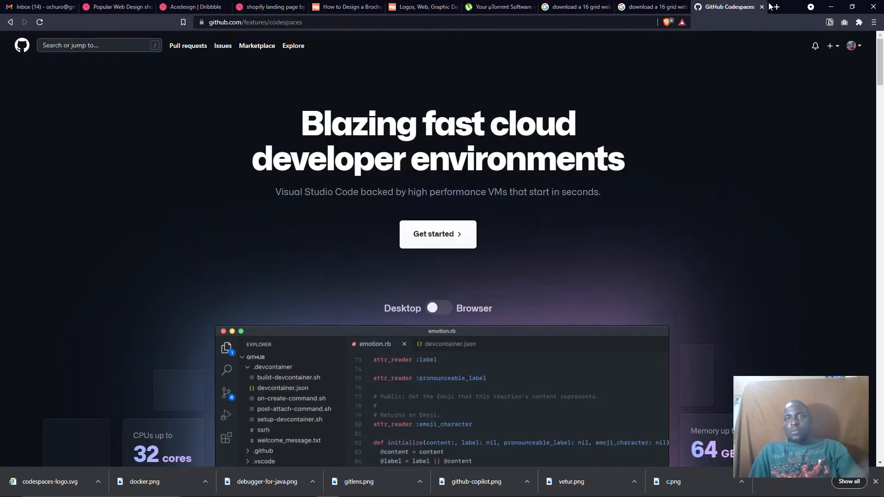
{"action": "left_click", "coordinate": [762, 7]}
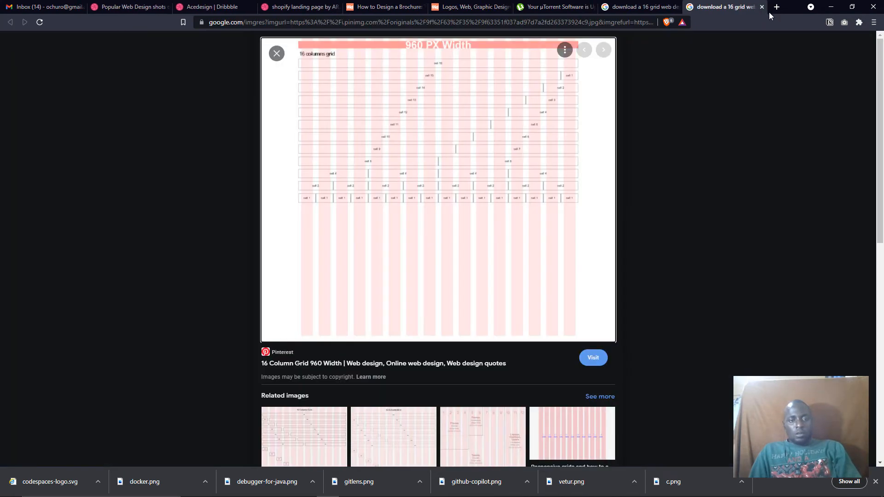
Switch to Figma and import all files from the Code Spaces folder onto the Images page, beside the existing illo-codespaces image
{"action": "key", "text": "alt+Tab"}
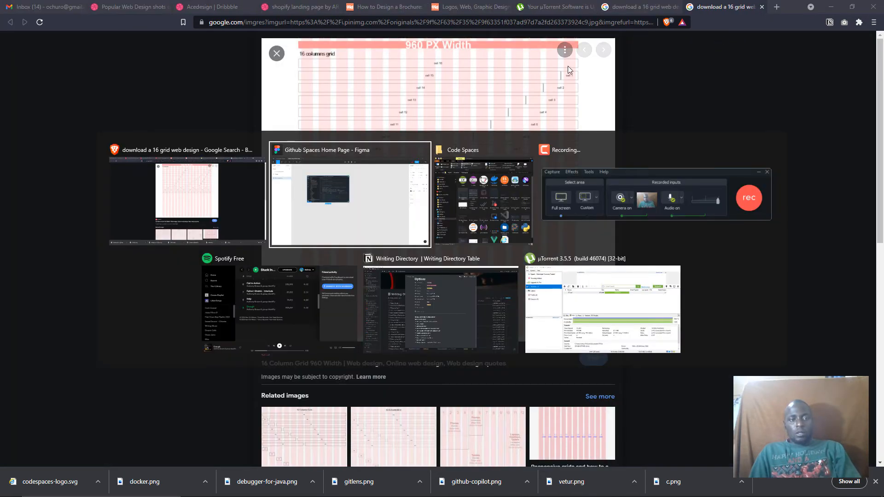
{"action": "left_click", "coordinate": [372, 203]}
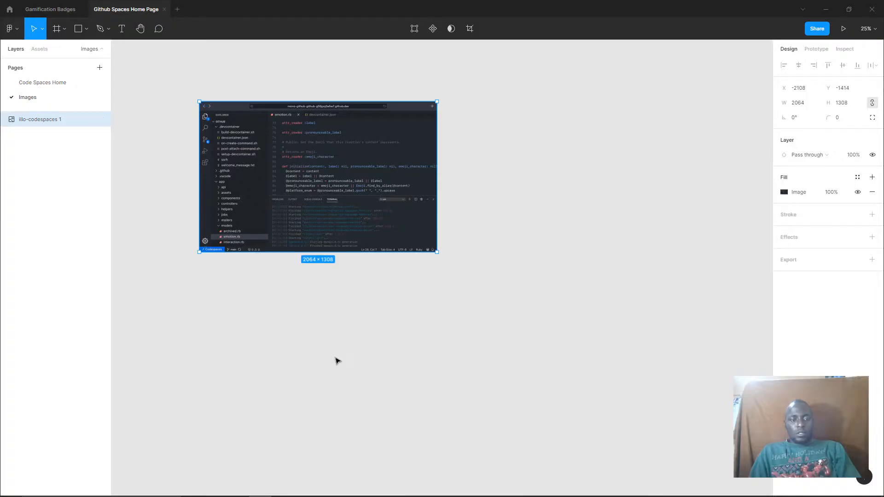
{"action": "mouse_move", "coordinate": [303, 496]}
{"action": "key", "text": "alt+Tab"}
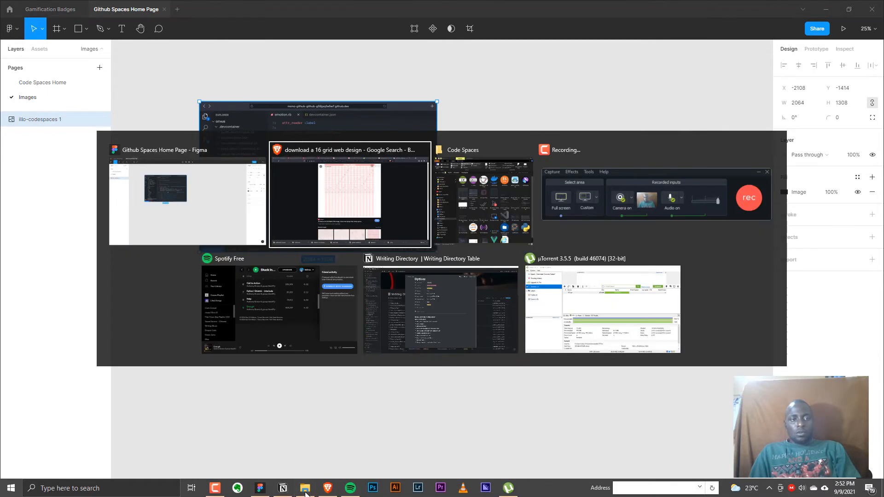
{"action": "key", "text": "alt+Tab"}
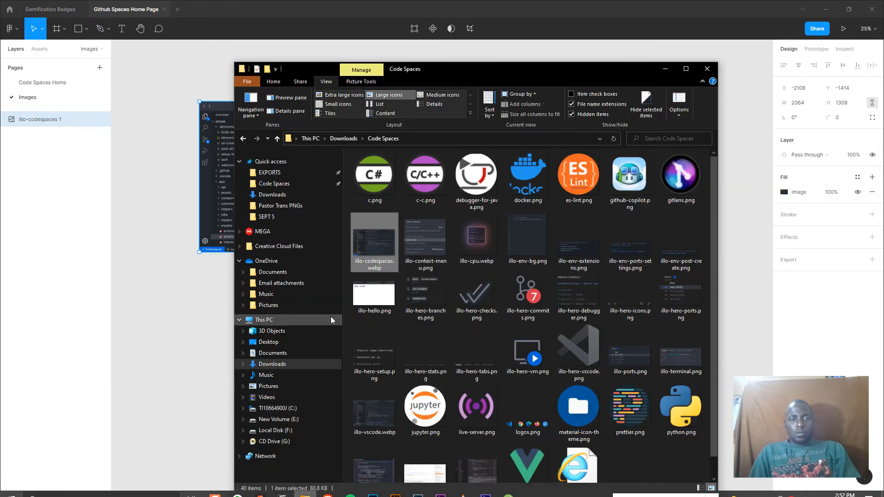
{"action": "scroll", "coordinate": [590, 181], "scroll_direction": "down", "scroll_amount": 1}
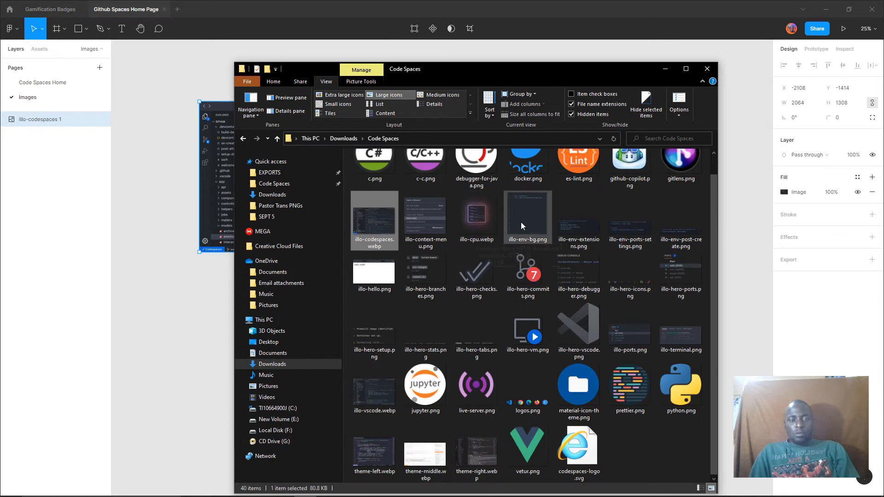
{"action": "key", "text": "ctrl+a"}
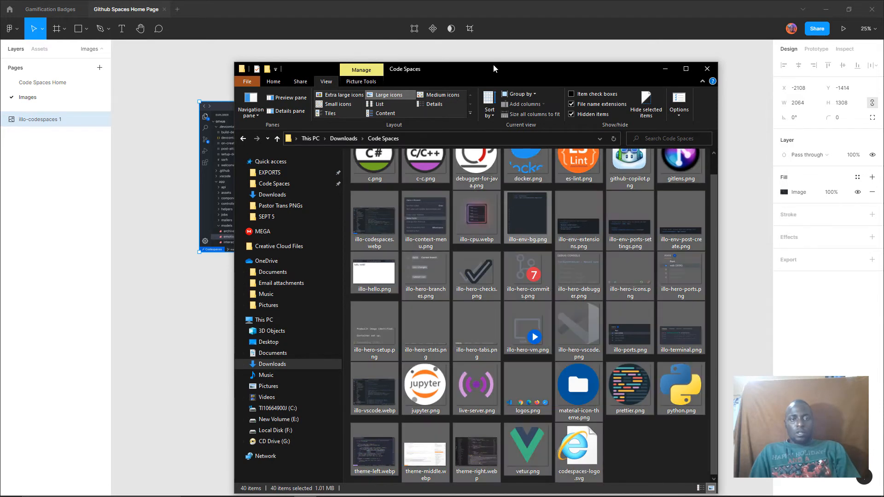
{"action": "left_click_drag", "start_coordinate": [487, 164], "coordinate": [738, 183]}
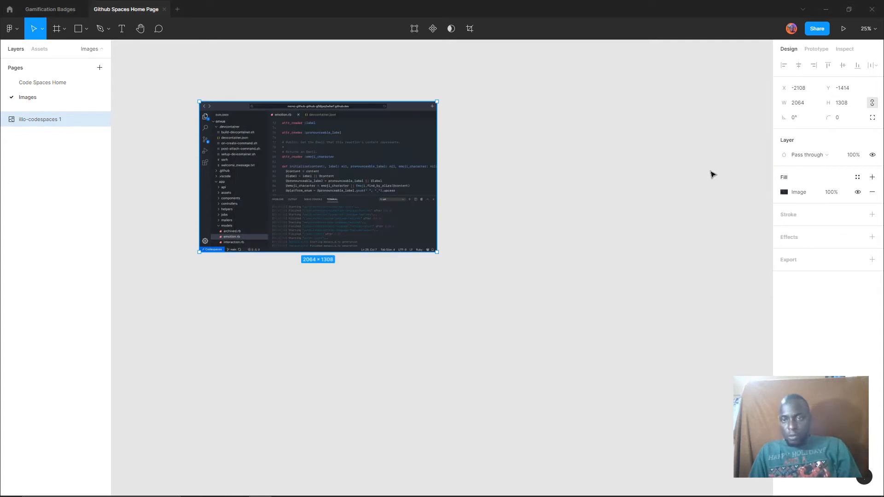
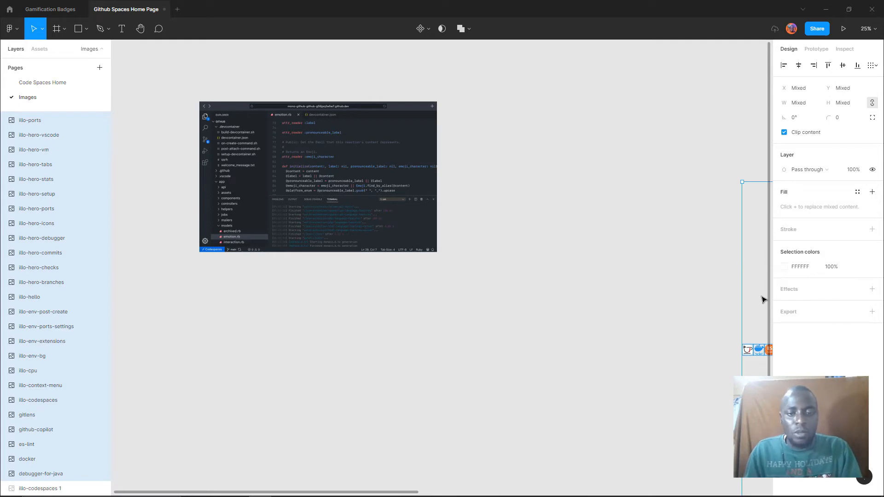
{"action": "left_click_drag", "start_coordinate": [530, 344], "coordinate": [246, 355]}
{"action": "left_click_drag", "start_coordinate": [469, 277], "coordinate": [351, 149]}
{"action": "key", "text": "minus"}
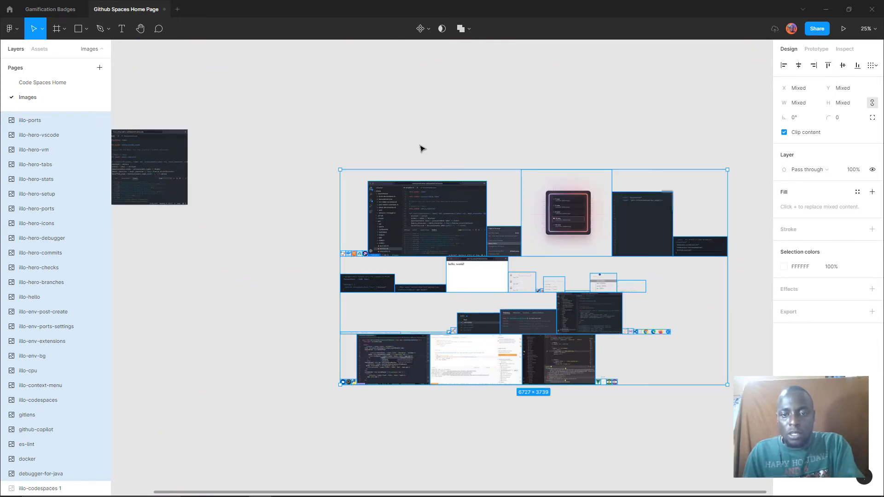
Move all the imported images together until they sit close beside the existing illo-codespaces 1 image
{"action": "key", "text": "minus"}
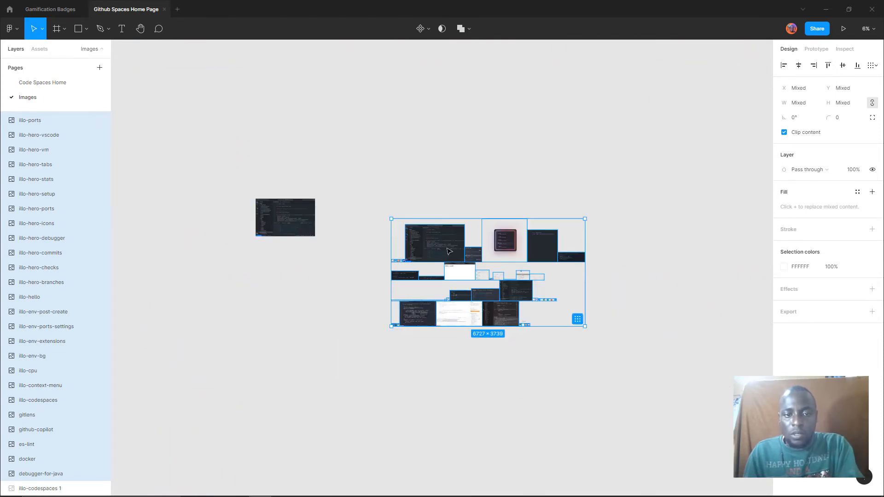
{"action": "left_click_drag", "start_coordinate": [448, 251], "coordinate": [388, 221]}
{"action": "left_click", "coordinate": [398, 177]}
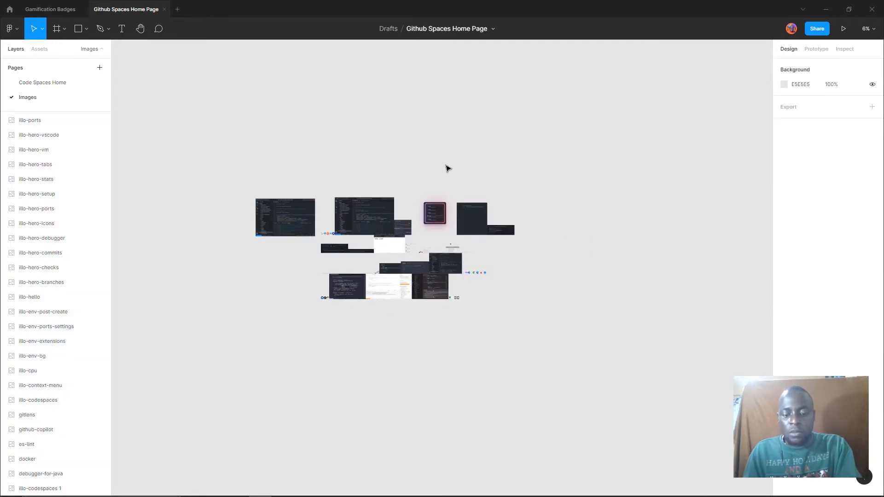
Move the illo-hello image down and the newly imported illo-codespaces image up so both are clear of their neighbours
{"action": "scroll", "coordinate": [422, 259], "scroll_direction": "up", "scroll_amount": 10}
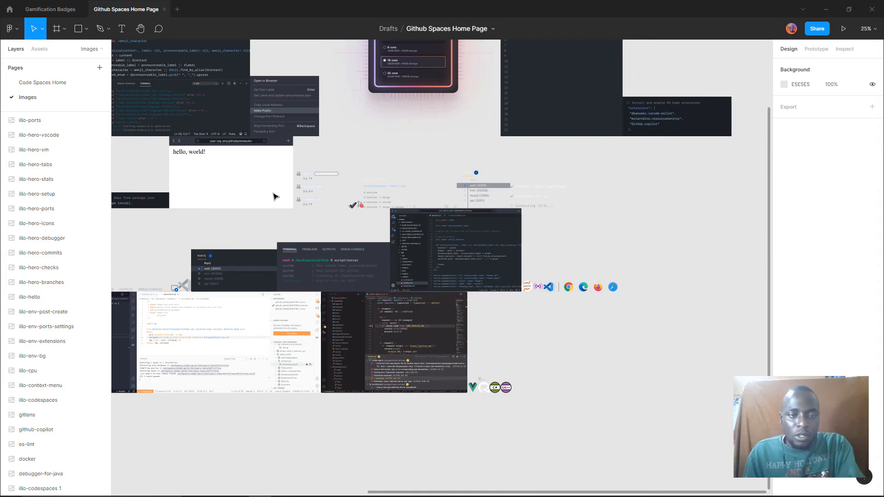
{"action": "left_click", "coordinate": [313, 210]}
{"action": "left_click_drag", "start_coordinate": [313, 210], "coordinate": [549, 355]}
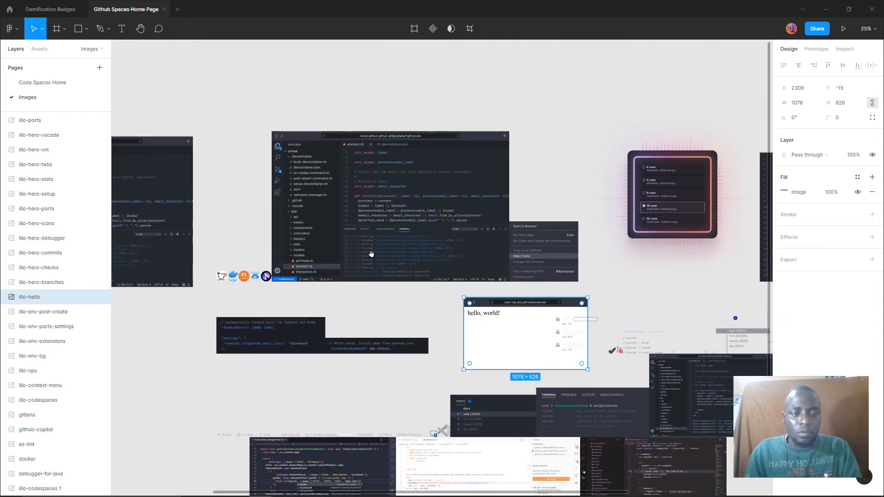
{"action": "left_click", "coordinate": [234, 277]}
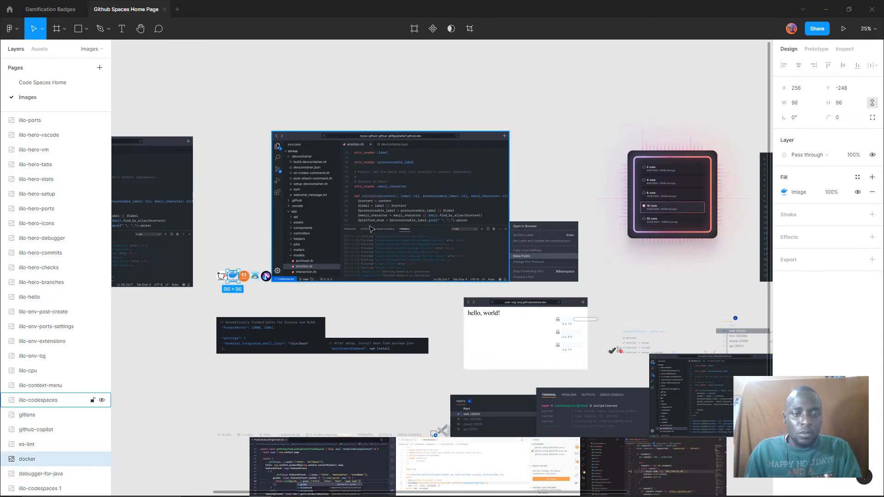
{"action": "left_click", "coordinate": [389, 206]}
{"action": "left_click_drag", "start_coordinate": [389, 205], "coordinate": [371, 181]}
{"action": "scroll", "coordinate": [348, 290], "scroll_direction": "down", "scroll_amount": 2}
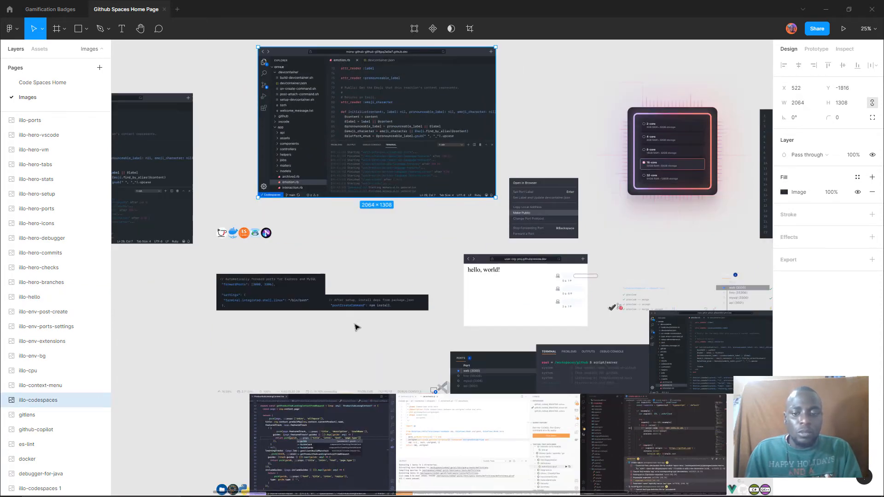
Spread out theme-left, theme-middle, theme-right and the Ports and Terminal panel images so they no longer touch each other
{"action": "scroll", "coordinate": [359, 326], "scroll_direction": "down", "scroll_amount": 5}
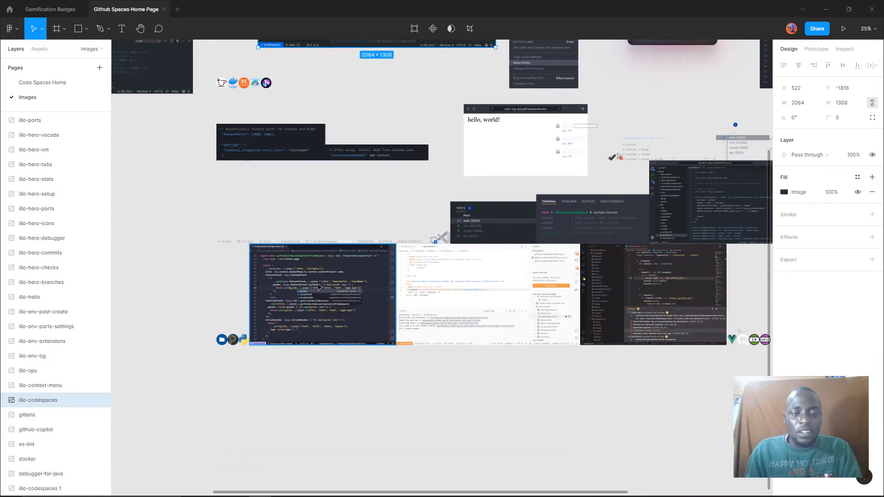
{"action": "left_click_drag", "start_coordinate": [316, 284], "coordinate": [299, 413]}
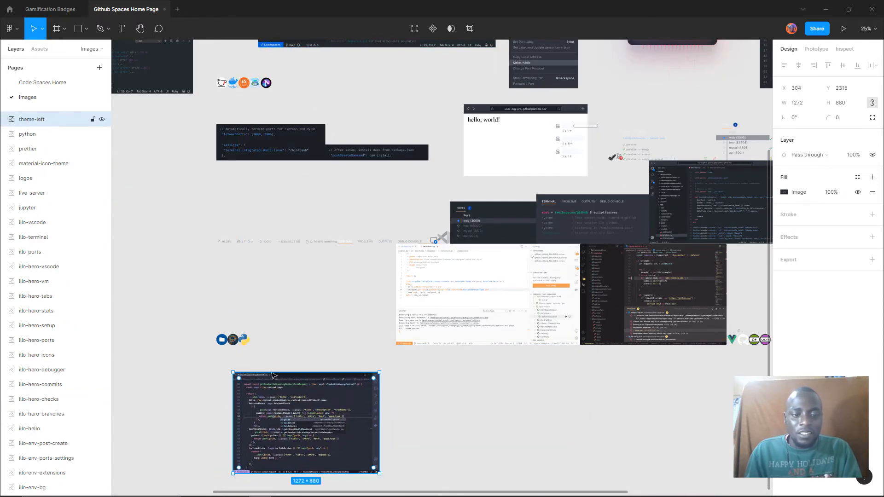
{"action": "left_click_drag", "start_coordinate": [513, 300], "coordinate": [573, 429]}
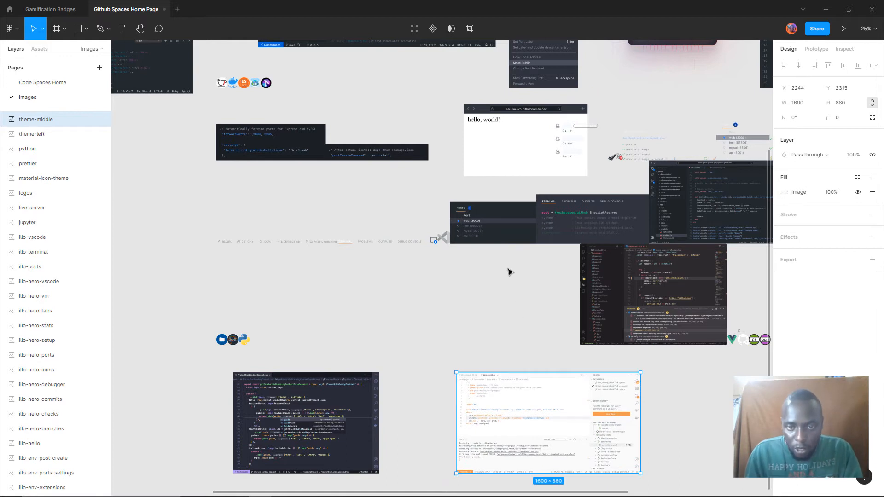
{"action": "left_click_drag", "start_coordinate": [488, 231], "coordinate": [456, 303]}
{"action": "left_click_drag", "start_coordinate": [575, 231], "coordinate": [555, 224]}
{"action": "left_click_drag", "start_coordinate": [635, 278], "coordinate": [610, 292]}
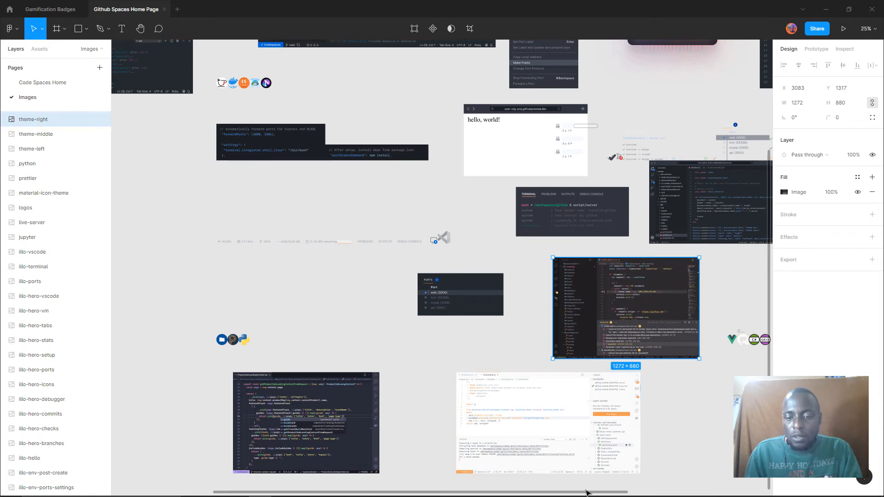
Move the logos strip and the illo-vscode image to the empty area right of the other graphics
{"action": "scroll", "coordinate": [598, 276], "scroll_direction": "right", "scroll_amount": 10}
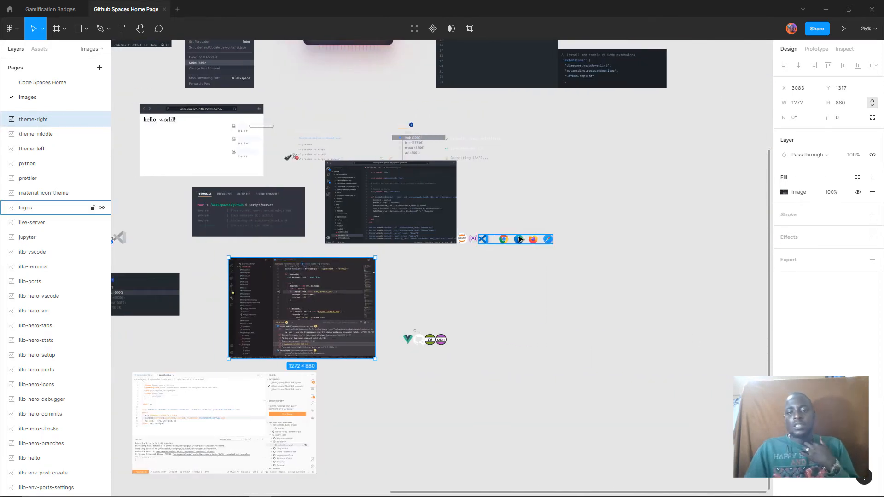
{"action": "left_click_drag", "start_coordinate": [519, 239], "coordinate": [580, 235]}
{"action": "left_click_drag", "start_coordinate": [468, 190], "coordinate": [665, 170]}
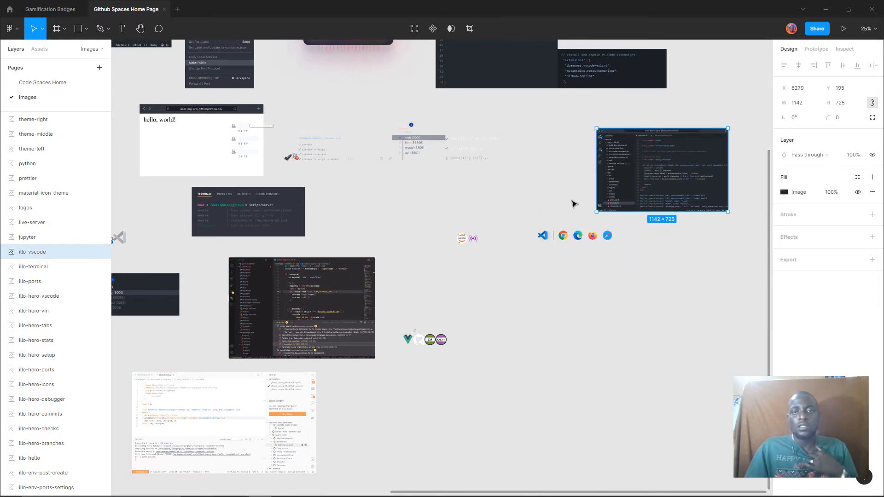
Look through the Images page's layers, switch to the Code Spaces Home page and hide the 16 Column Grid layer
{"action": "scroll", "coordinate": [573, 203], "scroll_direction": "up", "scroll_amount": 5}
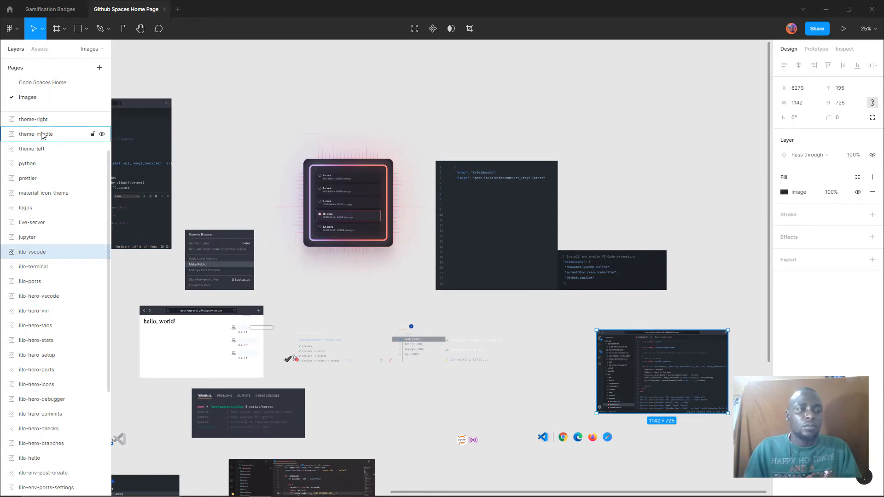
{"action": "scroll", "coordinate": [41, 134], "scroll_direction": "down", "scroll_amount": 5}
{"action": "scroll", "coordinate": [34, 130], "scroll_direction": "up", "scroll_amount": 7}
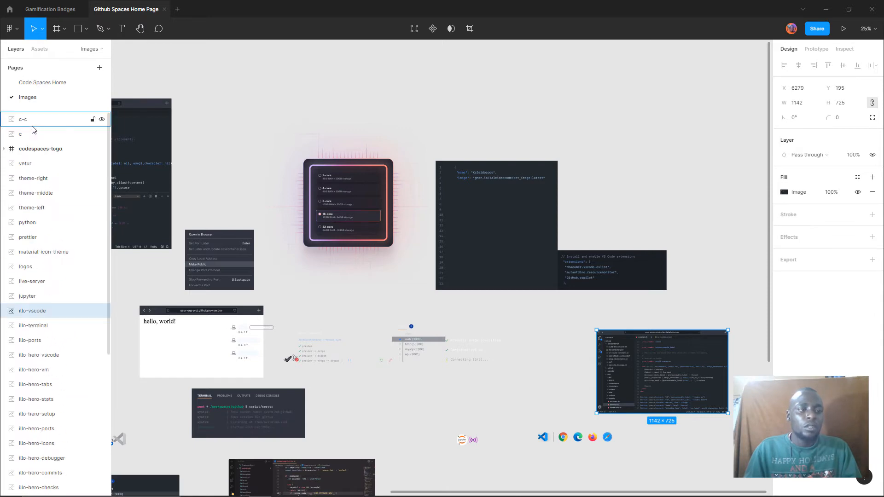
{"action": "left_click", "coordinate": [23, 84]}
{"action": "scroll", "coordinate": [374, 251], "scroll_direction": "down", "scroll_amount": 5}
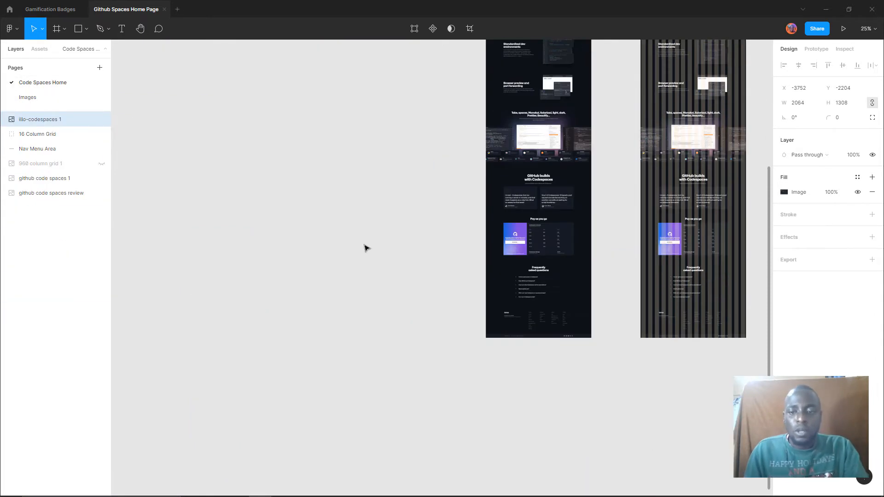
{"action": "scroll", "coordinate": [363, 243], "scroll_direction": "up", "scroll_amount": 3}
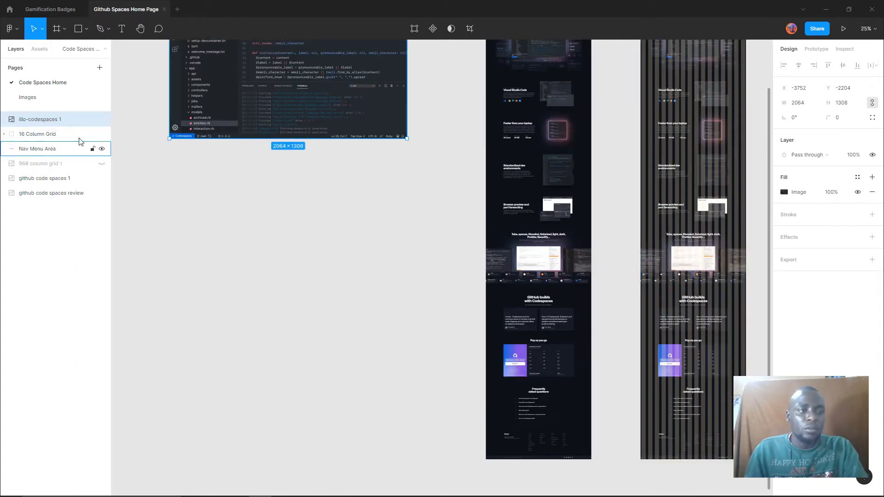
{"action": "left_click", "coordinate": [102, 134]}
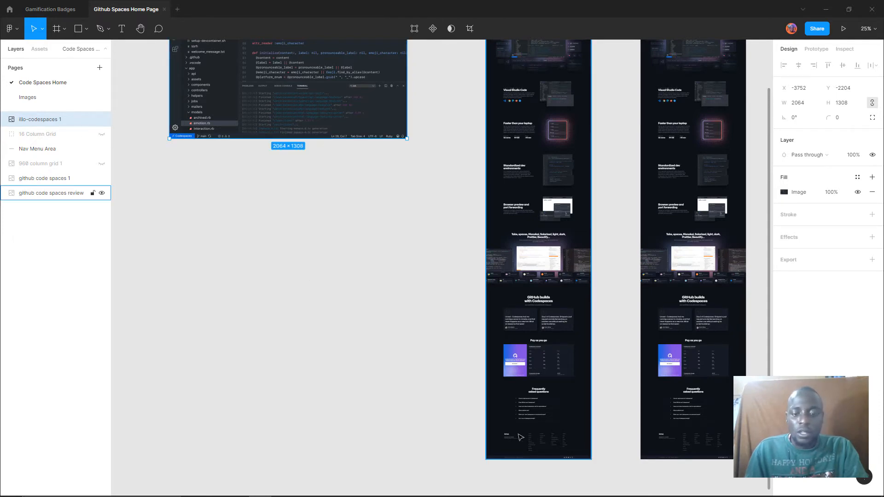
Draw a rectangle about 1140 × 280 beside the github code spaces 1 image, aligned with its upper edge
{"action": "scroll", "coordinate": [396, 369], "scroll_direction": "up", "scroll_amount": 5}
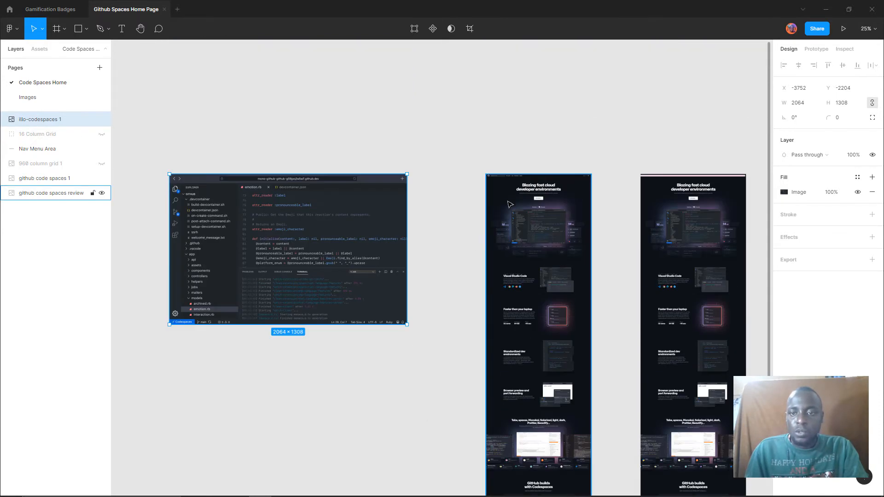
{"action": "left_click", "coordinate": [696, 94]}
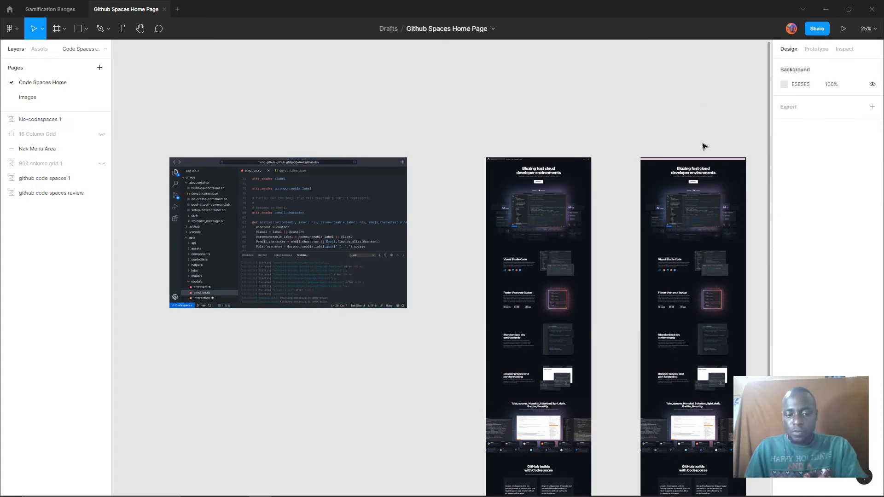
{"action": "left_click_drag", "start_coordinate": [652, 211], "coordinate": [408, 156]}
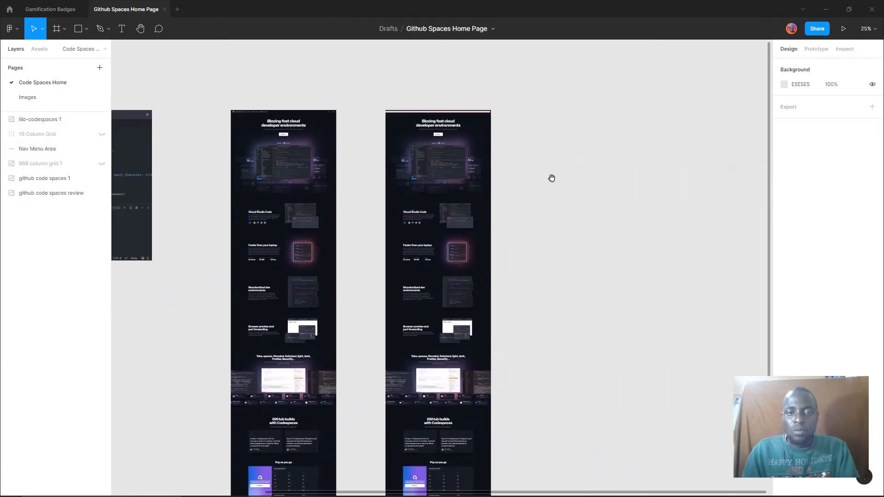
{"action": "left_click", "coordinate": [79, 28]}
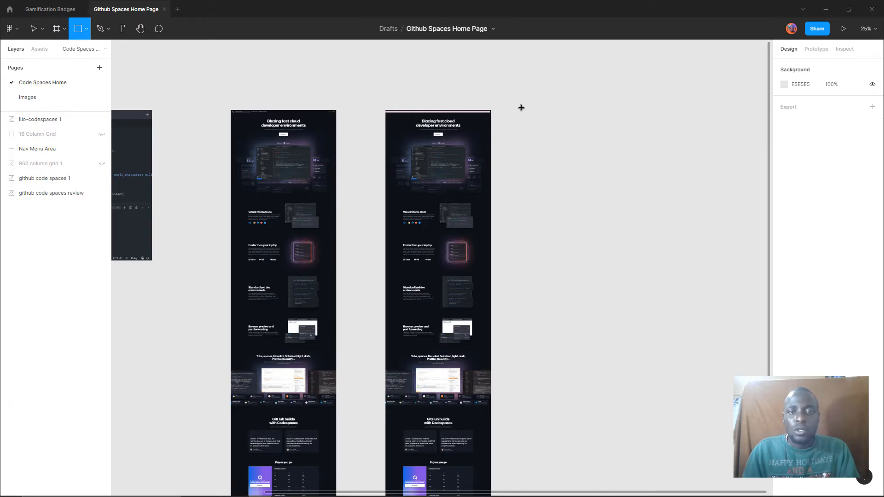
{"action": "mouse_move", "coordinate": [521, 108]}
{"action": "left_mouse_down"}
{"action": "mouse_move", "coordinate": [651, 121]}
{"action": "mouse_move", "coordinate": [643, 132]}
{"action": "mouse_move", "coordinate": [653, 142]}
{"action": "left_mouse_up"}
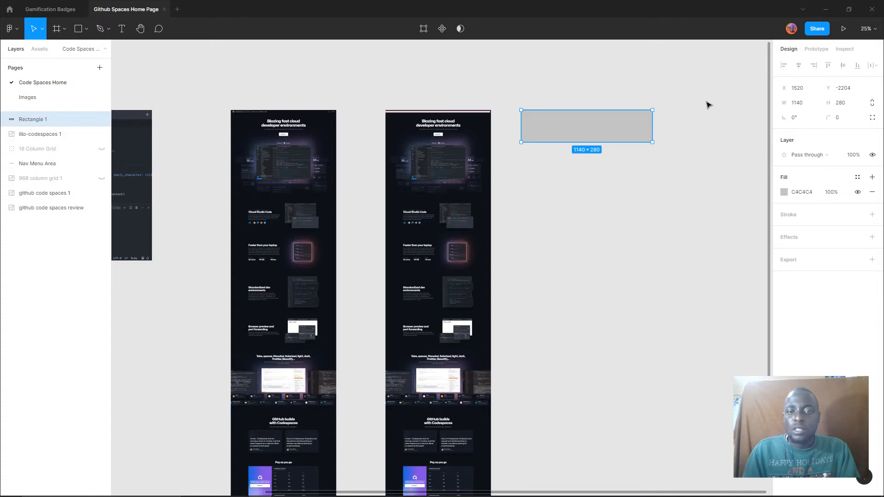
Check the github code spaces 1 image's dimensions and resize the new rectangle to match, 916 wide and 4096 high
{"action": "scroll", "coordinate": [585, 193], "scroll_direction": "down", "scroll_amount": 1}
{"action": "scroll", "coordinate": [507, 184], "scroll_direction": "up", "scroll_amount": 2}
{"action": "left_click", "coordinate": [477, 182]}
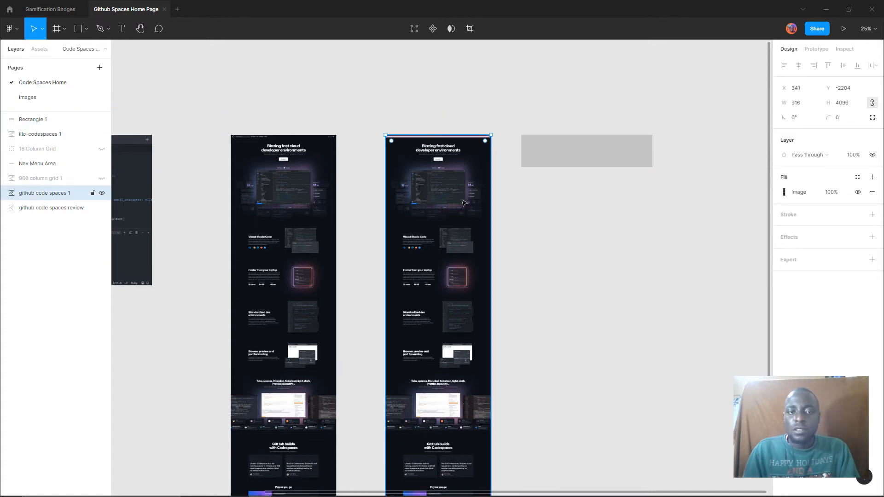
{"action": "scroll", "coordinate": [464, 202], "scroll_direction": "down", "scroll_amount": 8}
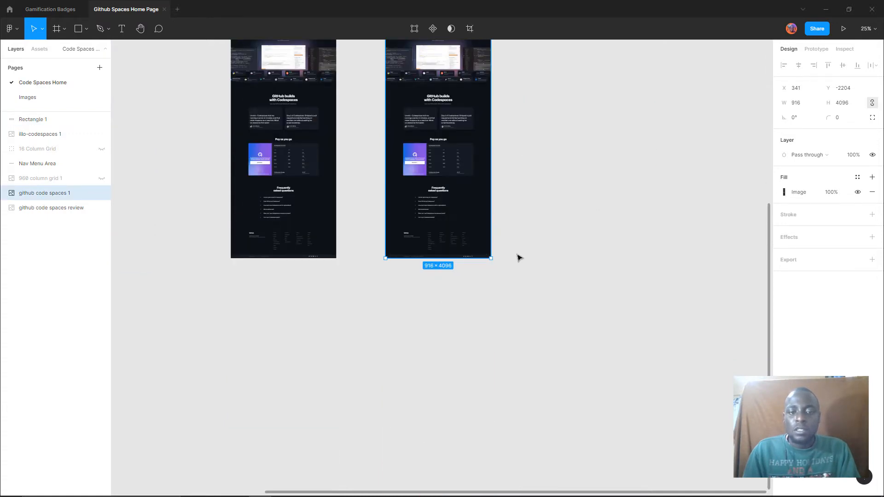
{"action": "scroll", "coordinate": [516, 230], "scroll_direction": "up", "scroll_amount": 10}
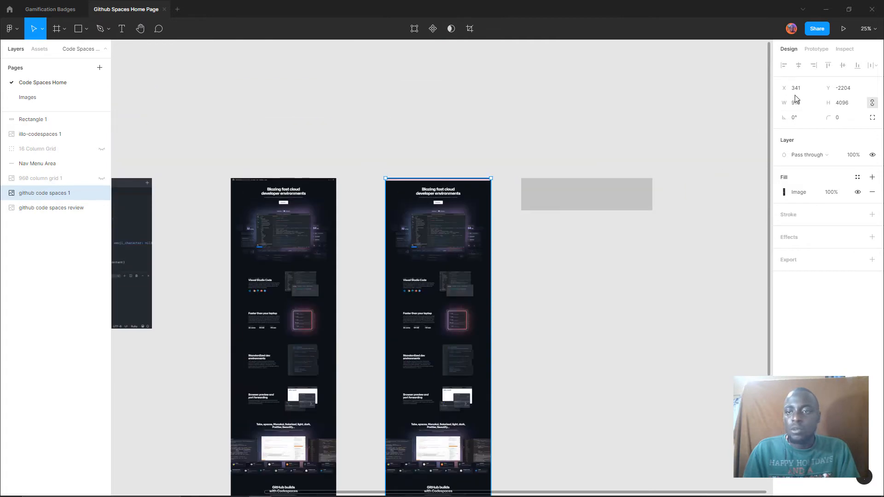
{"action": "left_click", "coordinate": [845, 107]}
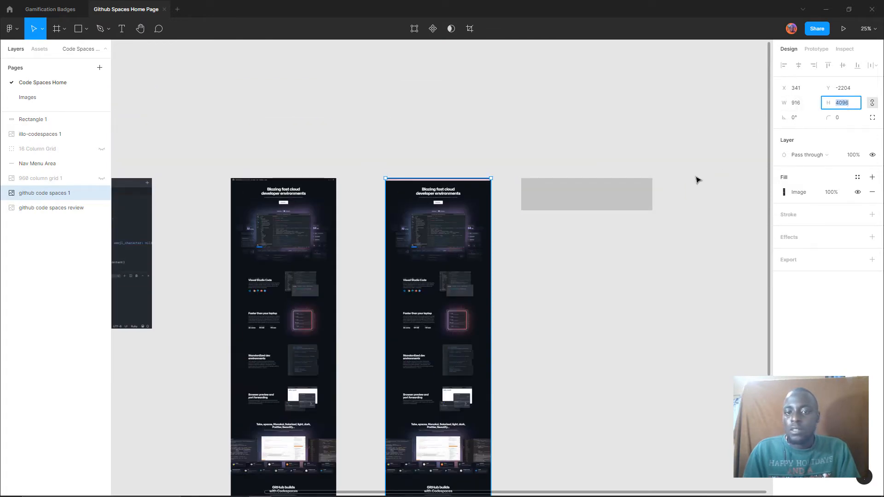
{"action": "left_click", "coordinate": [617, 191]}
{"action": "left_click", "coordinate": [801, 107]}
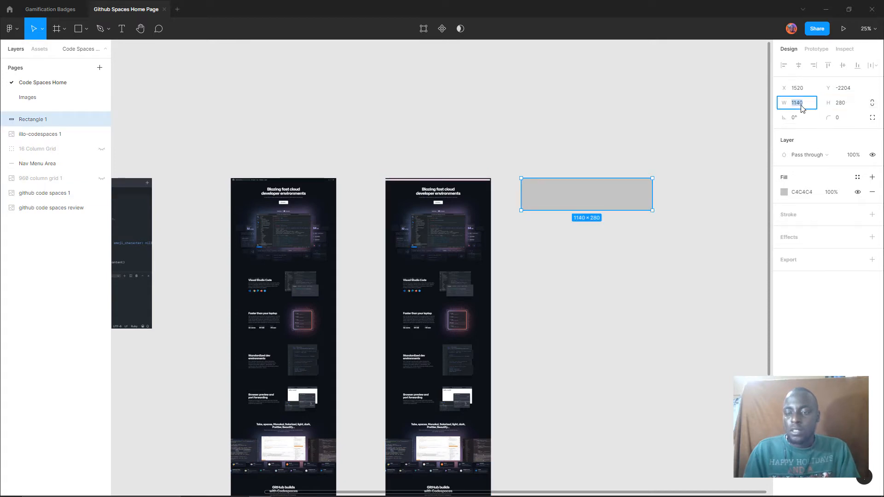
{"action": "type", "text": "916"}
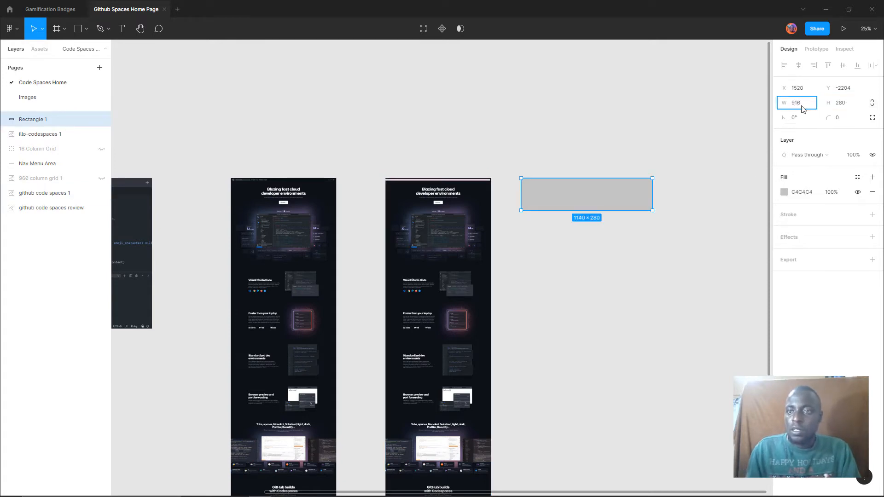
{"action": "left_click", "coordinate": [849, 106]}
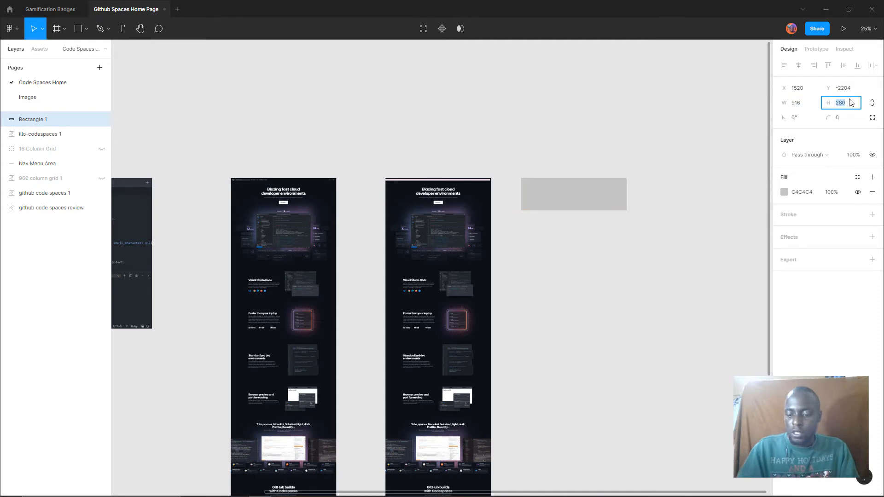
{"action": "type", "text": "4098"}
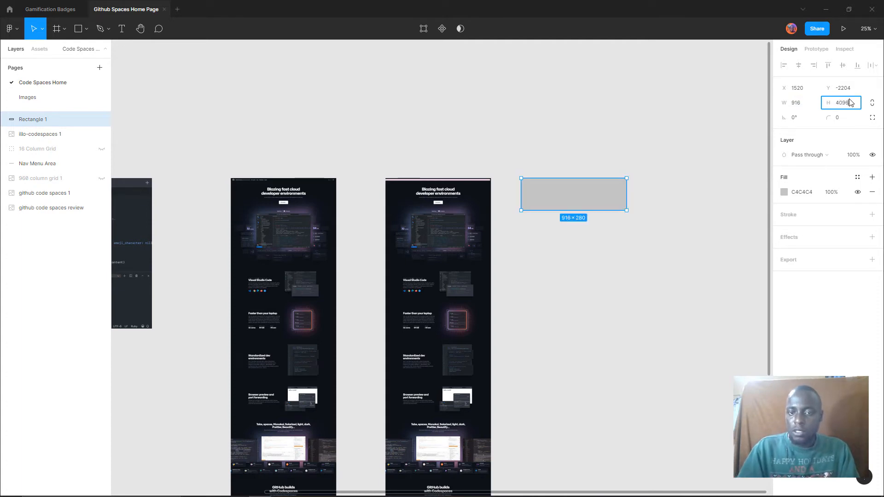
{"action": "key", "text": "Return"}
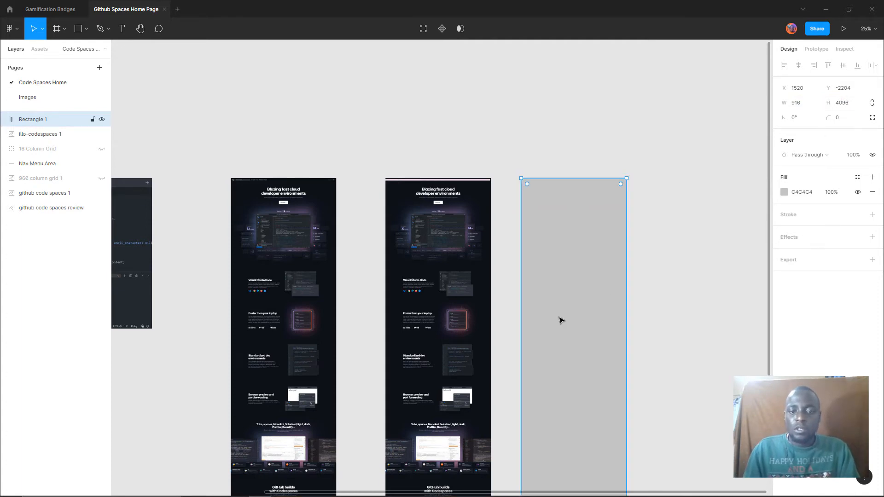
Fill the rectangle with the dark background colour 0D1117 sampled from github code spaces 1, and shift its hue to green
{"action": "scroll", "coordinate": [561, 317], "scroll_direction": "down", "scroll_amount": 6}
{"action": "scroll", "coordinate": [570, 311], "scroll_direction": "up", "scroll_amount": 1}
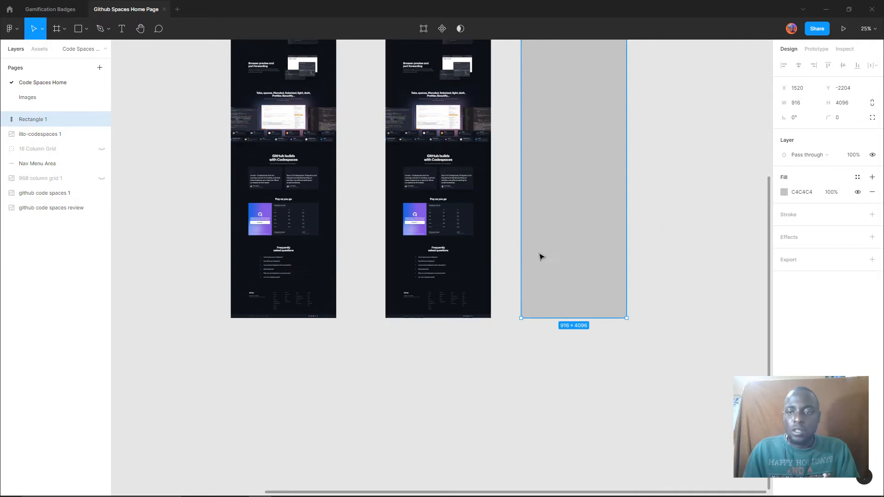
{"action": "left_click", "coordinate": [783, 192]}
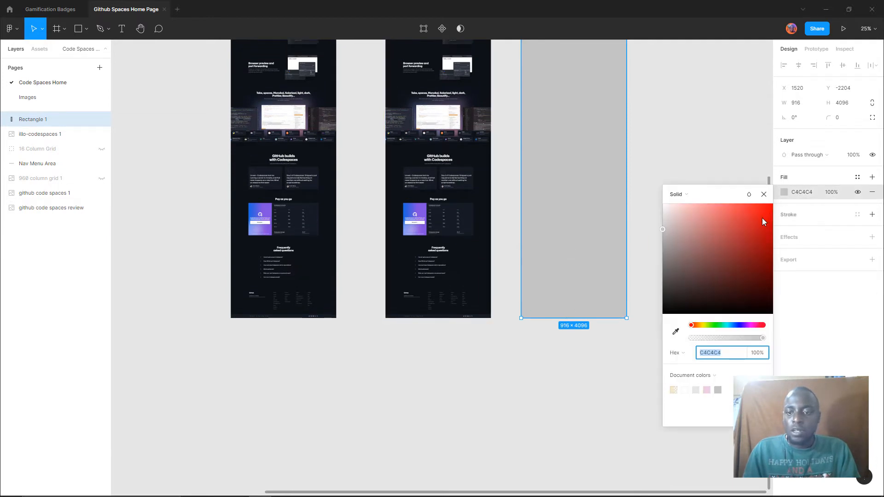
{"action": "left_click", "coordinate": [675, 332]}
{"action": "left_click", "coordinate": [485, 267]}
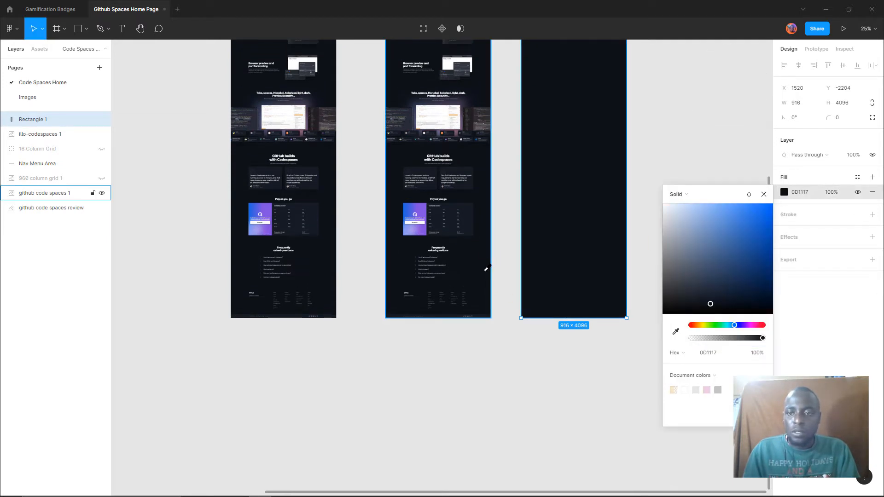
{"action": "left_click_drag", "start_coordinate": [741, 325], "coordinate": [715, 221]}
{"action": "left_click", "coordinate": [758, 158]}
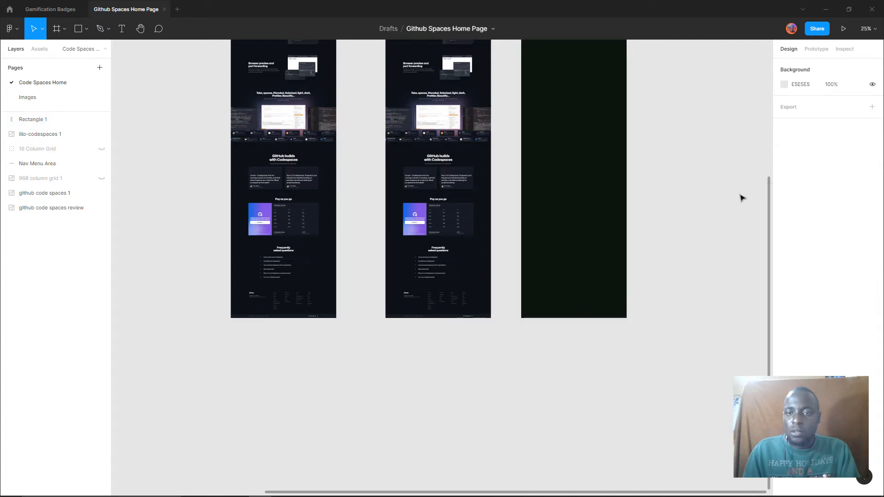
Restore the tall background rectangle's fill to 0D1117 by sampling the dark background of the github code spaces 1 image
{"action": "left_click", "coordinate": [596, 201]}
{"action": "left_click", "coordinate": [784, 192]}
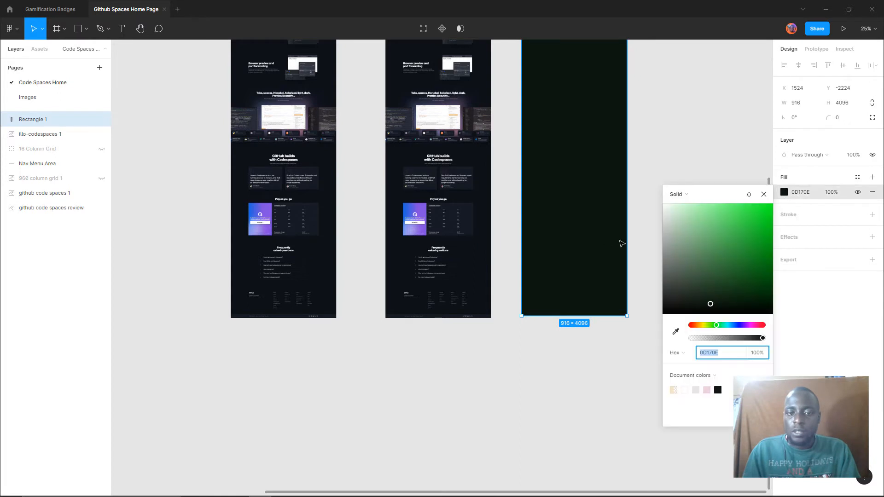
{"action": "left_click", "coordinate": [675, 331]}
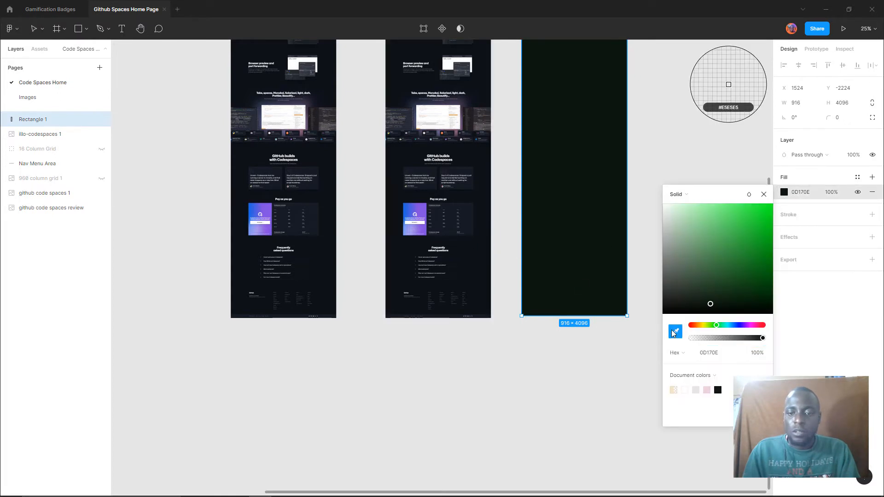
{"action": "left_click", "coordinate": [484, 261]}
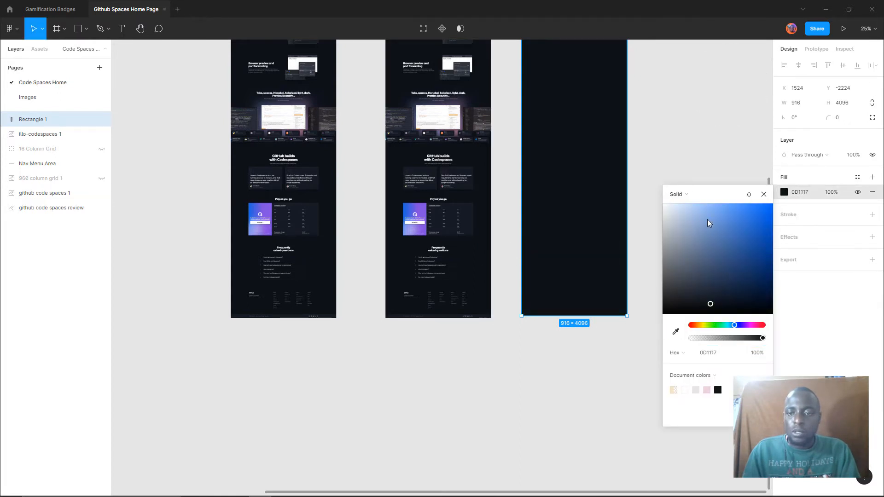
{"action": "left_click", "coordinate": [764, 194]}
Select the github code spaces 1 image and examine its header and hero section up close
{"action": "scroll", "coordinate": [673, 174], "scroll_direction": "up", "scroll_amount": 5}
{"action": "scroll", "coordinate": [608, 233], "scroll_direction": "up", "scroll_amount": 2}
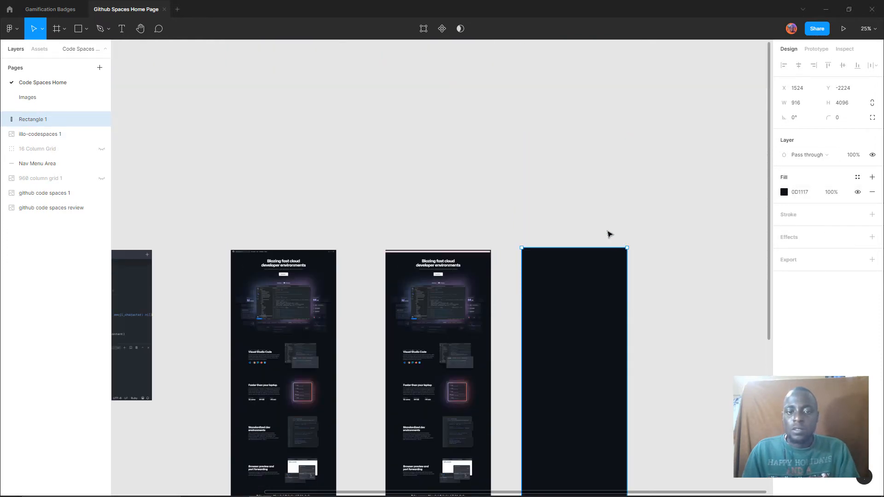
{"action": "key", "text": "ctrl+equal"}
{"action": "key", "text": "ctrl+equal"}
{"action": "key", "text": "ctrl+equal"}
{"action": "right_click", "coordinate": [512, 232]}
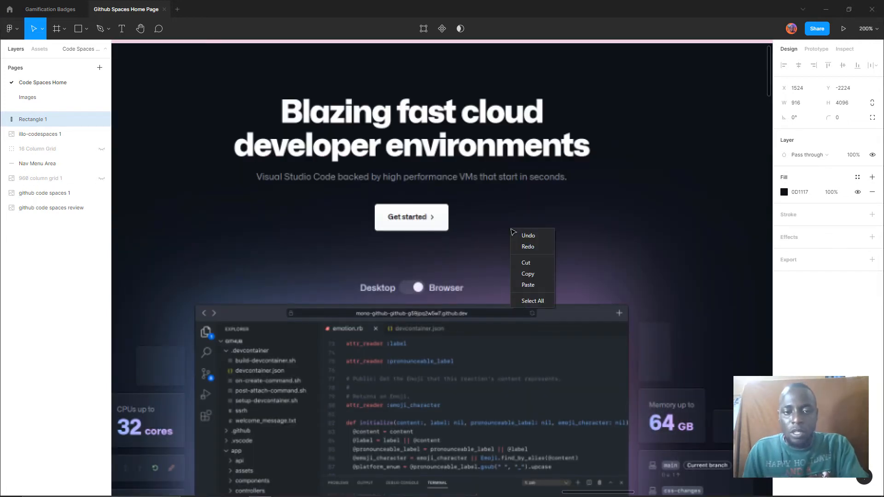
{"action": "left_click", "coordinate": [657, 198]}
{"action": "right_click", "coordinate": [661, 196]}
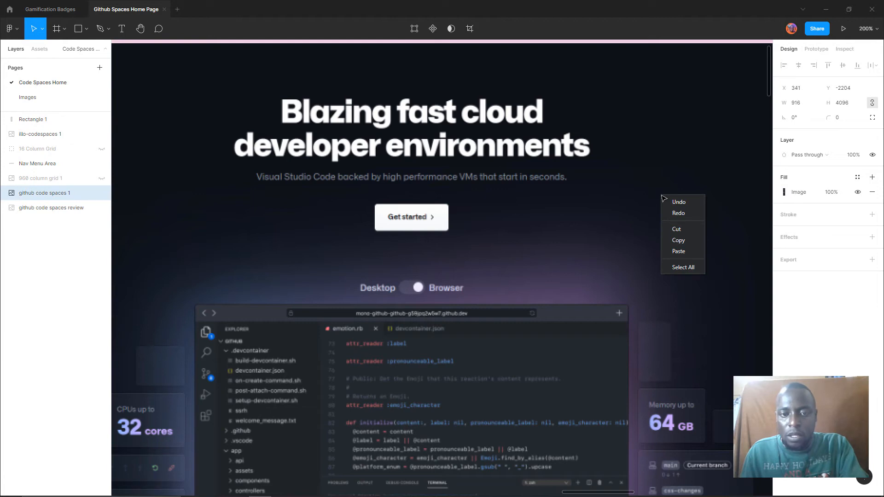
{"action": "left_click", "coordinate": [711, 127]}
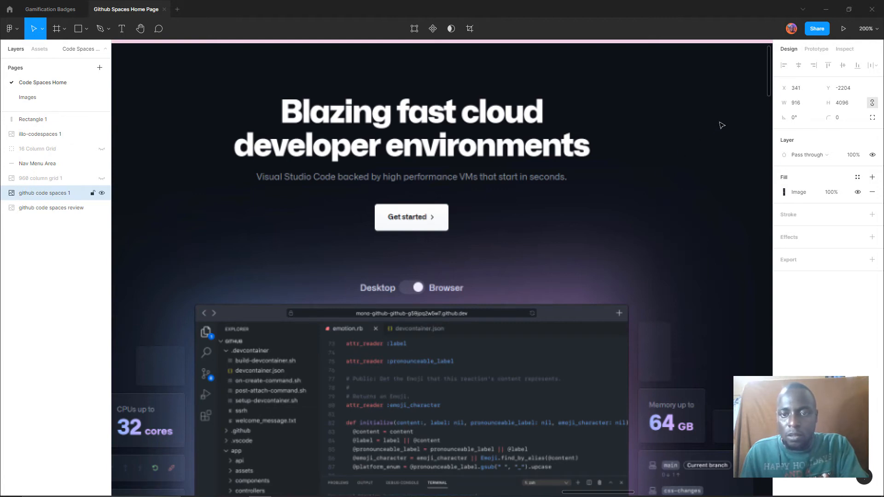
{"action": "key", "text": "shift+0"}
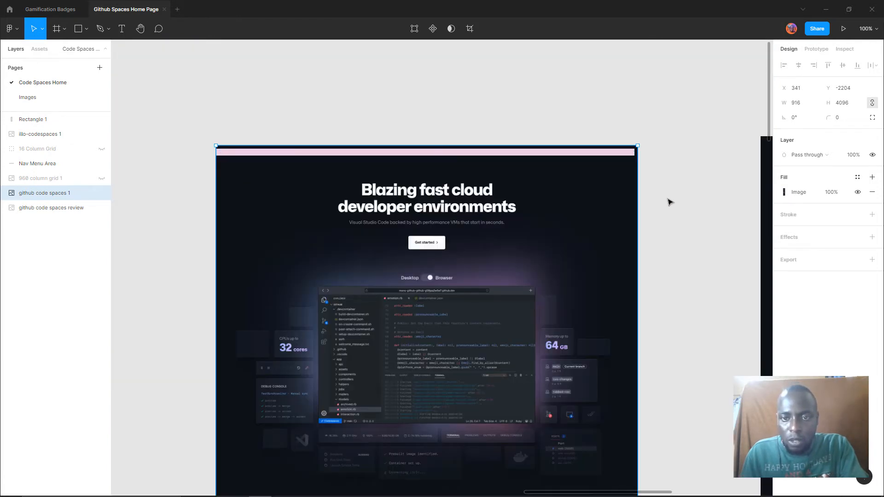
{"action": "scroll", "coordinate": [659, 199], "scroll_direction": "down", "scroll_amount": 2}
{"action": "scroll", "coordinate": [656, 204], "scroll_direction": "up", "scroll_amount": 1}
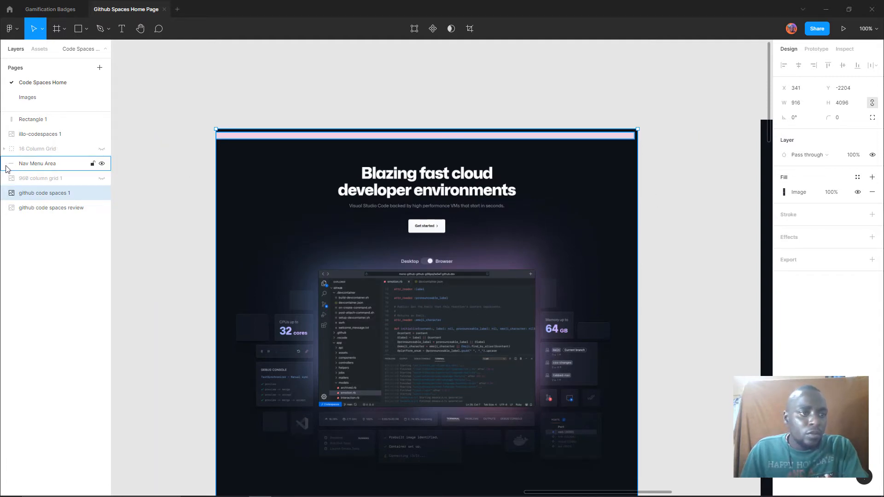
Hide the Nav Menu Area layer and show the 16 Column Grid layer over the github code spaces 1 image
{"action": "left_click", "coordinate": [102, 165]}
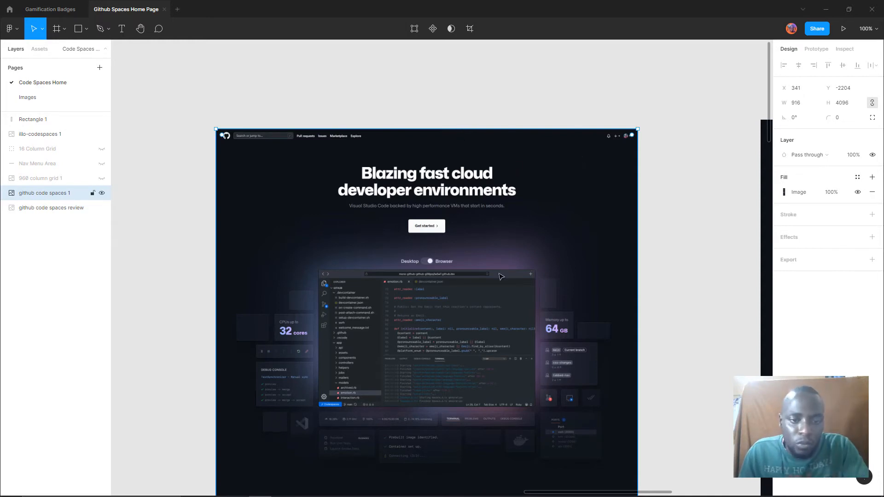
{"action": "scroll", "coordinate": [502, 267], "scroll_direction": "down", "scroll_amount": 3}
{"action": "scroll", "coordinate": [502, 268], "scroll_direction": "up", "scroll_amount": 1}
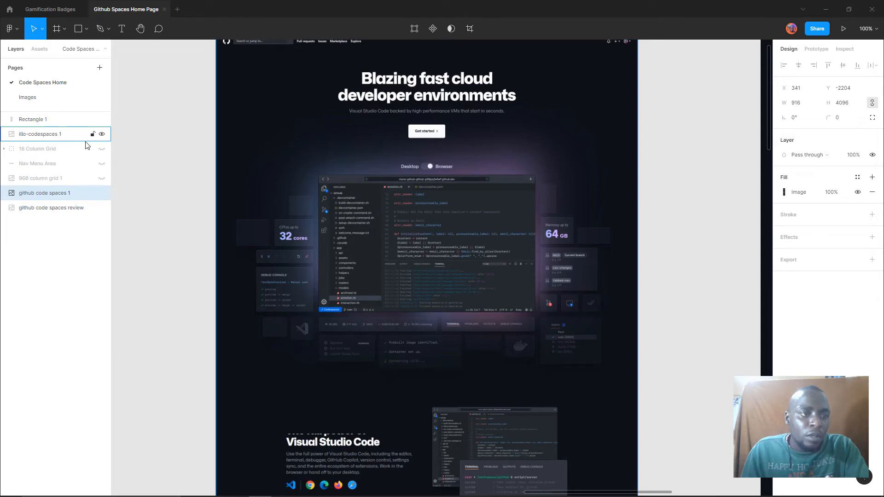
{"action": "left_click", "coordinate": [101, 149]}
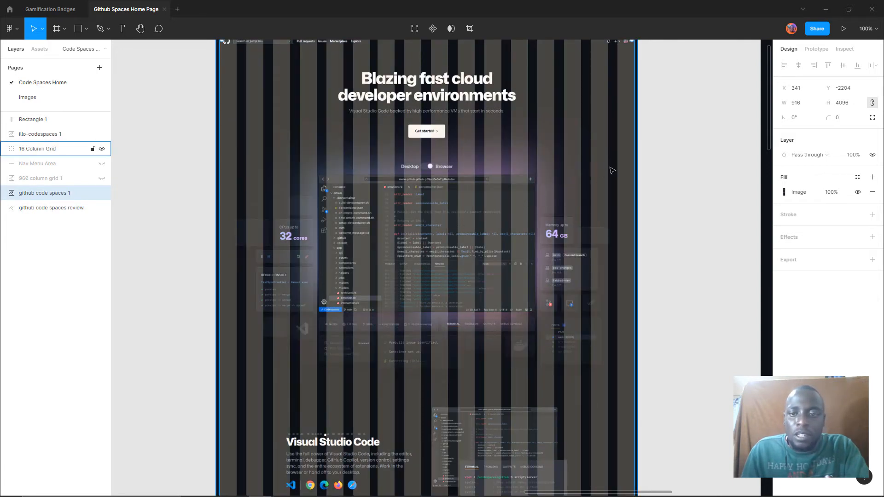
{"action": "scroll", "coordinate": [635, 140], "scroll_direction": "up", "scroll_amount": 2}
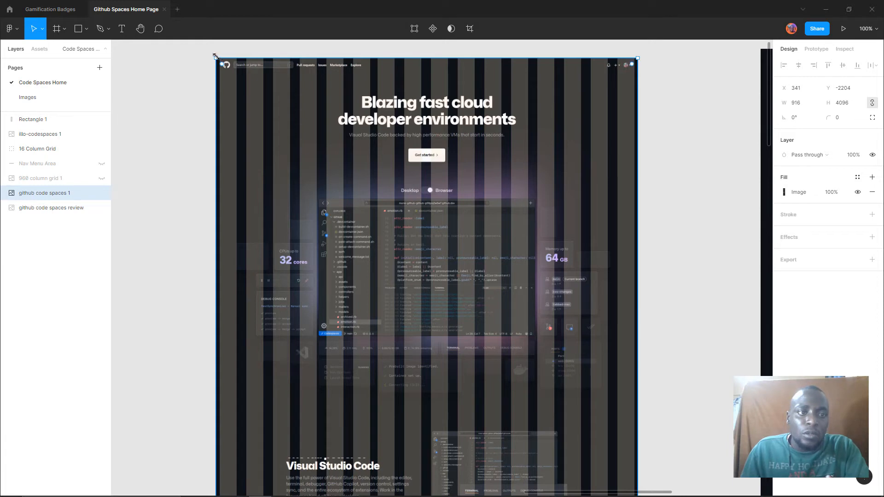
Align the 16 Column Grid's left edge with the github code spaces 1 image and stretch the grid to about 917.5 × 4171
{"action": "left_click_drag", "start_coordinate": [213, 56], "coordinate": [214, 49]}
{"action": "key", "text": "ctrl+z"}
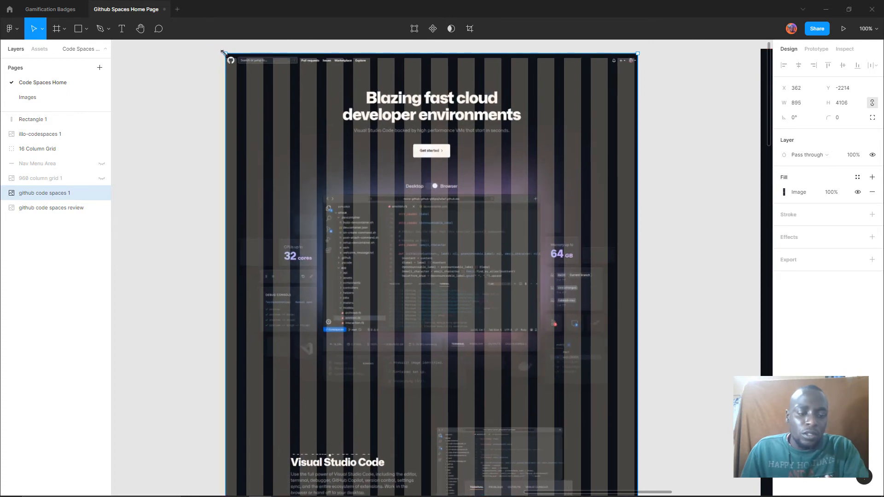
{"action": "left_click", "coordinate": [42, 149]}
{"action": "left_click_drag", "start_coordinate": [251, 104], "coordinate": [256, 110]}
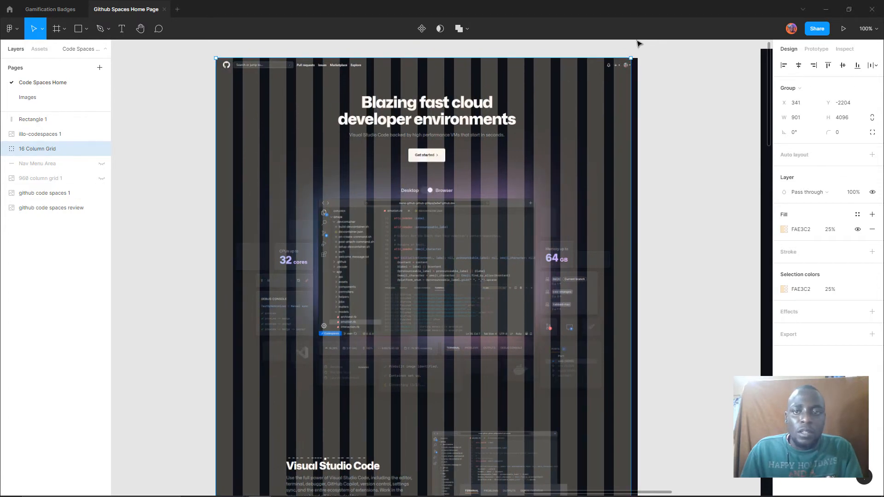
{"action": "left_click_drag", "start_coordinate": [631, 55], "coordinate": [636, 45]}
{"action": "key", "text": "ctrl+z"}
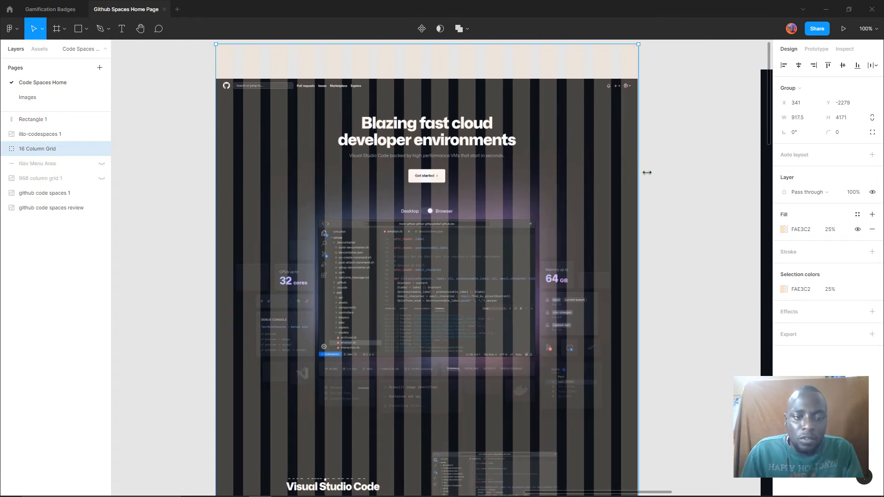
Check how the stretched 16 Column Grid covers the github code spaces 1 image from its header down to its footer
{"action": "scroll", "coordinate": [648, 175], "scroll_direction": "down", "scroll_amount": 10}
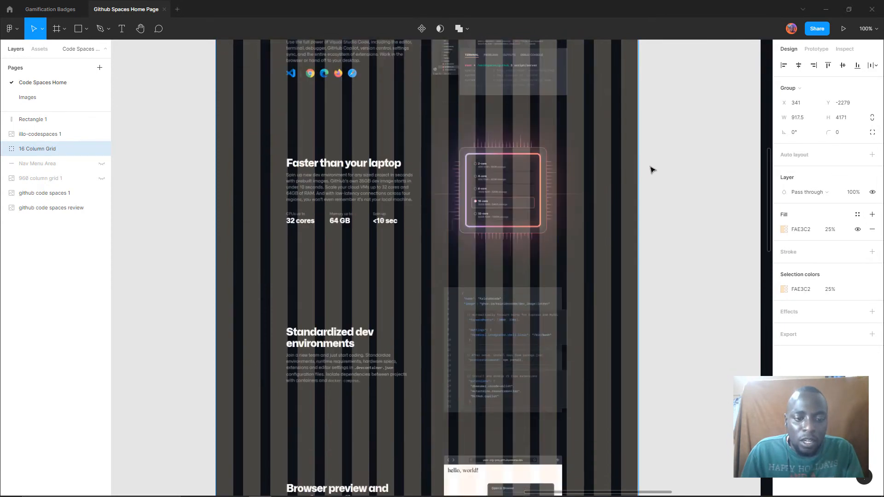
{"action": "scroll", "coordinate": [651, 168], "scroll_direction": "down", "scroll_amount": 7}
{"action": "scroll", "coordinate": [651, 161], "scroll_direction": "down", "scroll_amount": 8}
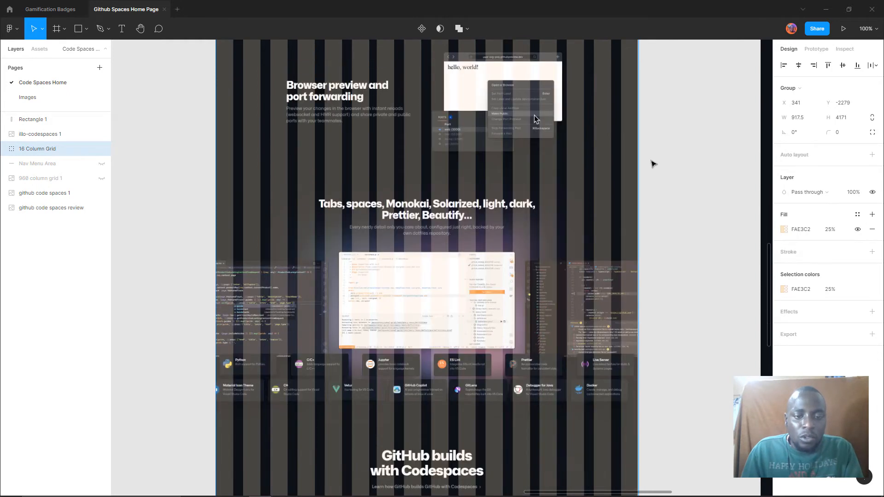
{"action": "scroll", "coordinate": [653, 160], "scroll_direction": "down", "scroll_amount": 3}
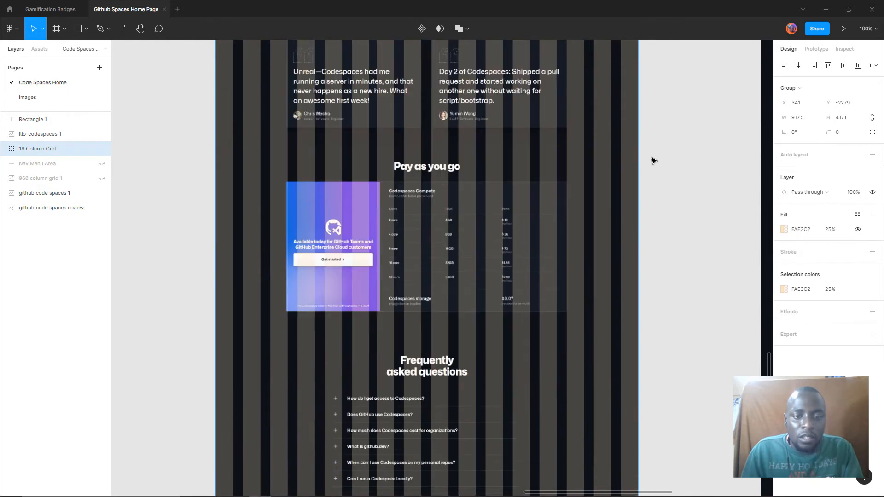
{"action": "scroll", "coordinate": [654, 152], "scroll_direction": "down", "scroll_amount": 3}
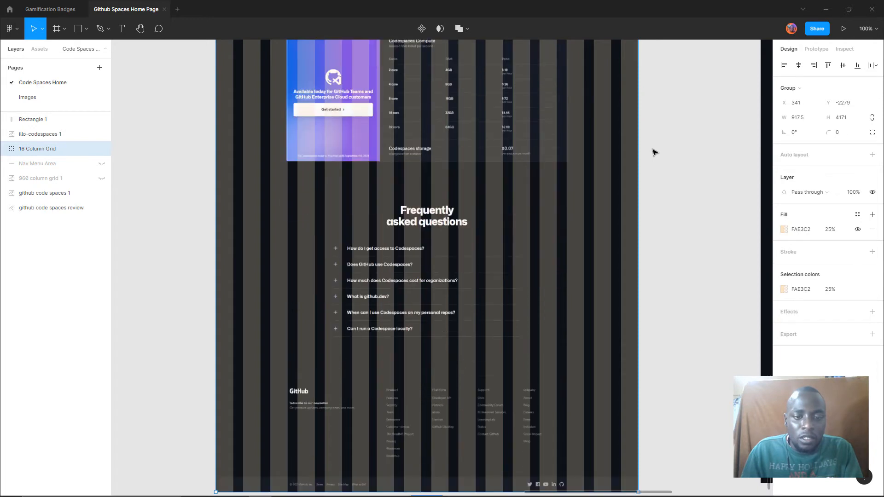
{"action": "scroll", "coordinate": [655, 153], "scroll_direction": "down", "scroll_amount": 1}
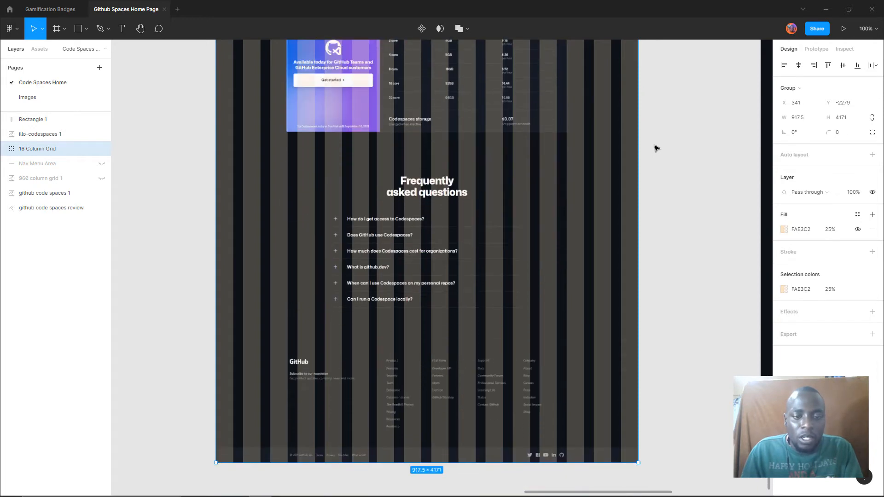
{"action": "scroll", "coordinate": [657, 151], "scroll_direction": "down", "scroll_amount": 4}
{"action": "scroll", "coordinate": [656, 147], "scroll_direction": "up", "scroll_amount": 14}
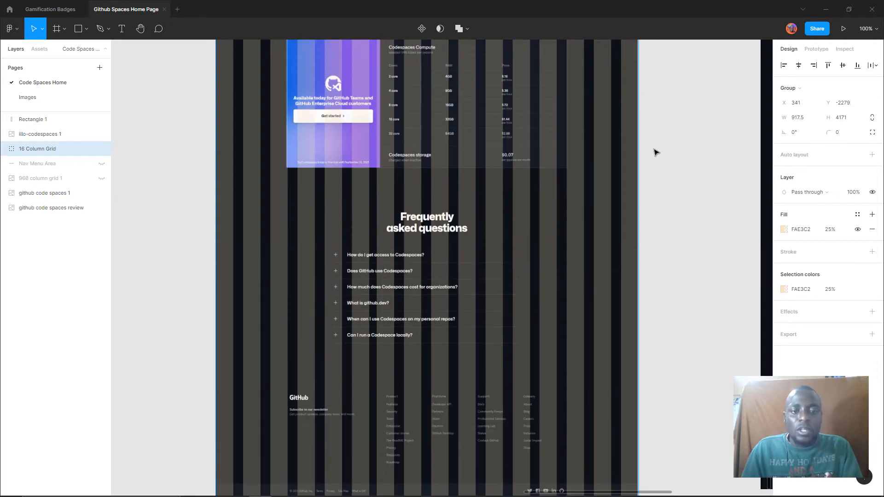
{"action": "scroll", "coordinate": [663, 124], "scroll_direction": "up", "scroll_amount": 13}
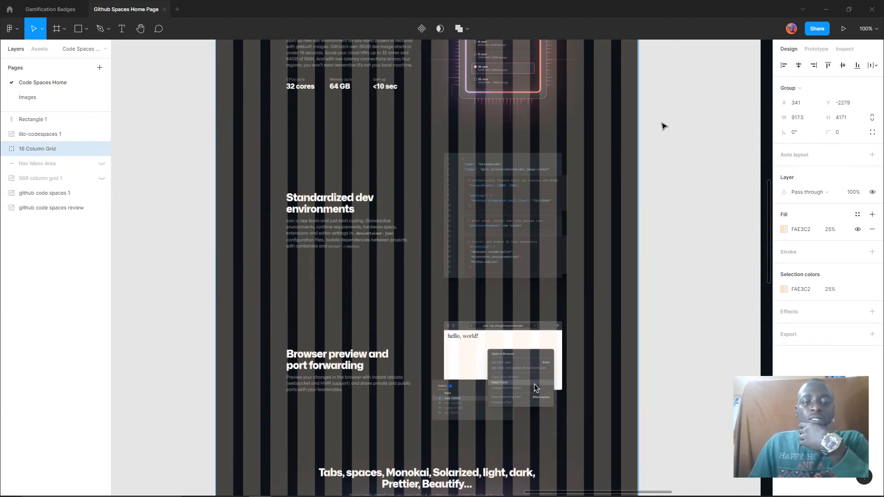
{"action": "scroll", "coordinate": [663, 125], "scroll_direction": "up", "scroll_amount": 8}
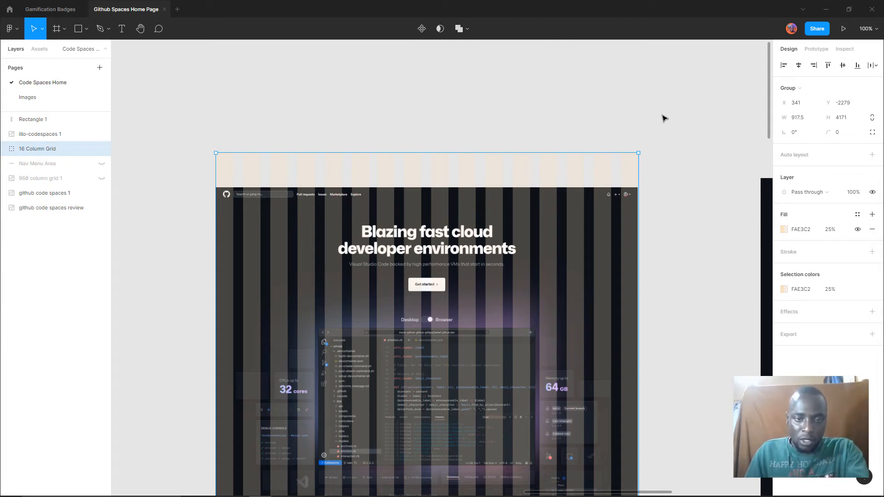
Make the hidden Nav Menu Area layer visible over the page mockup's navigation bar
{"action": "scroll", "coordinate": [662, 118], "scroll_direction": "down", "scroll_amount": 3}
{"action": "scroll", "coordinate": [664, 122], "scroll_direction": "down", "scroll_amount": 3}
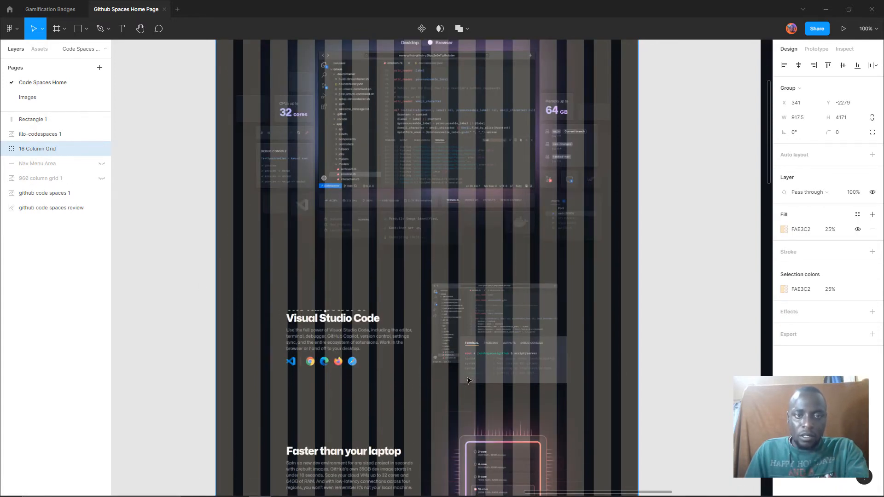
{"action": "scroll", "coordinate": [470, 364], "scroll_direction": "up", "scroll_amount": 1}
{"action": "scroll", "coordinate": [470, 364], "scroll_direction": "up", "scroll_amount": 4}
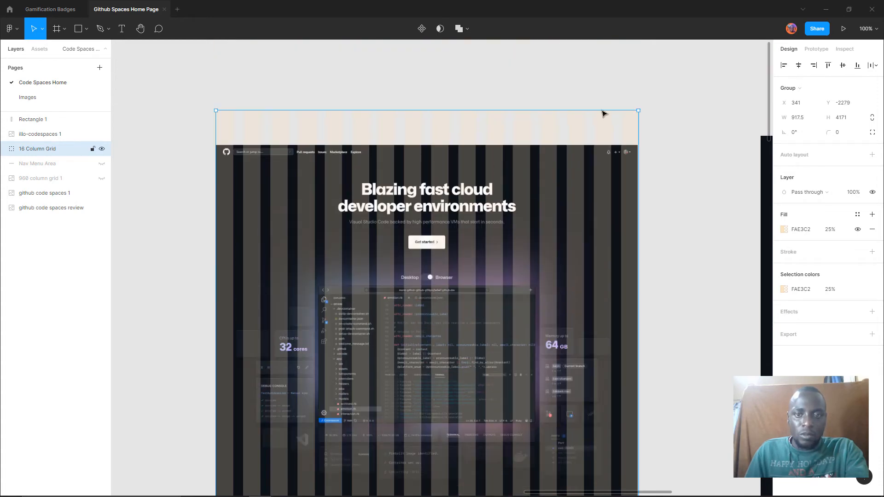
{"action": "left_click", "coordinate": [643, 70]}
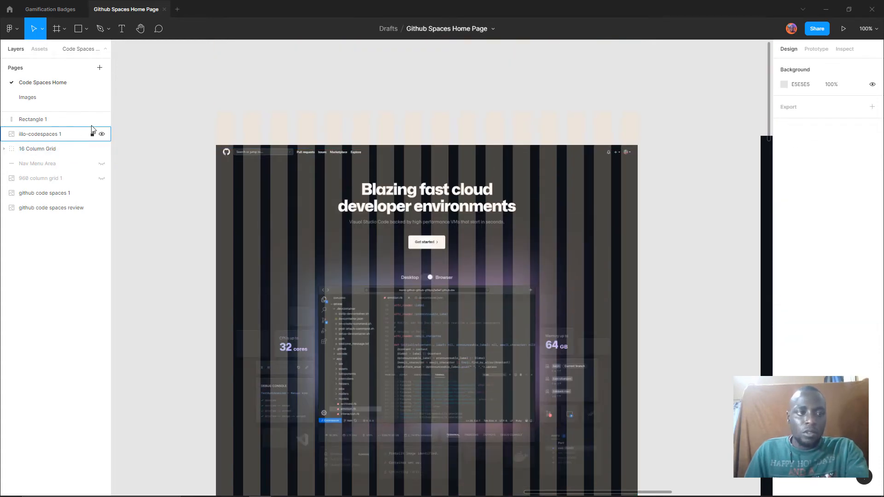
{"action": "left_click", "coordinate": [100, 166]}
{"action": "left_click", "coordinate": [100, 166]}
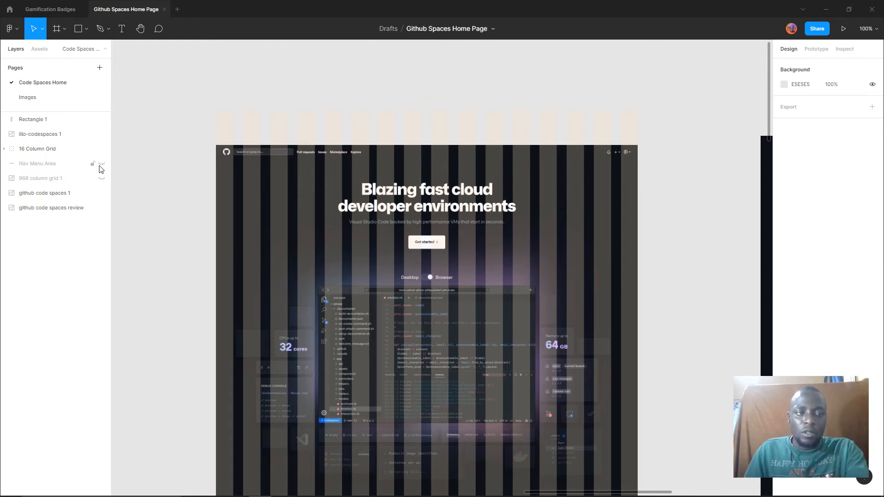
{"action": "left_click", "coordinate": [100, 164]}
{"action": "left_click", "coordinate": [101, 164]}
{"action": "left_click", "coordinate": [68, 165]}
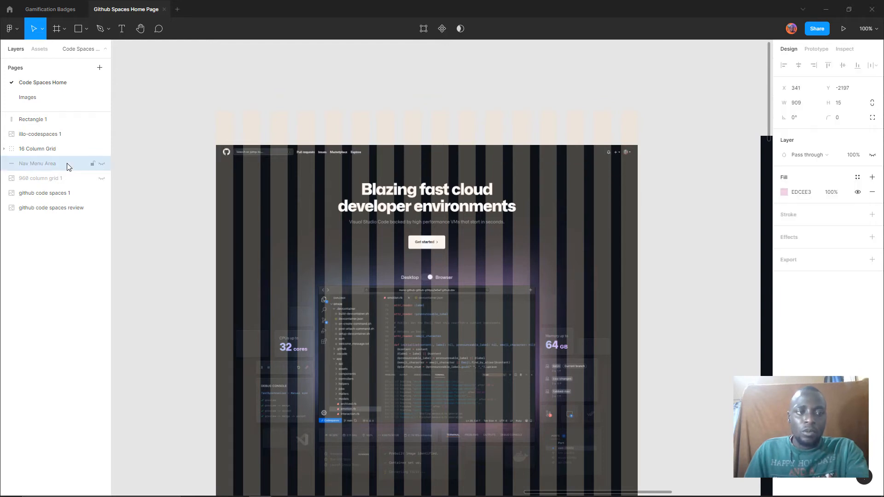
{"action": "left_click", "coordinate": [102, 164]}
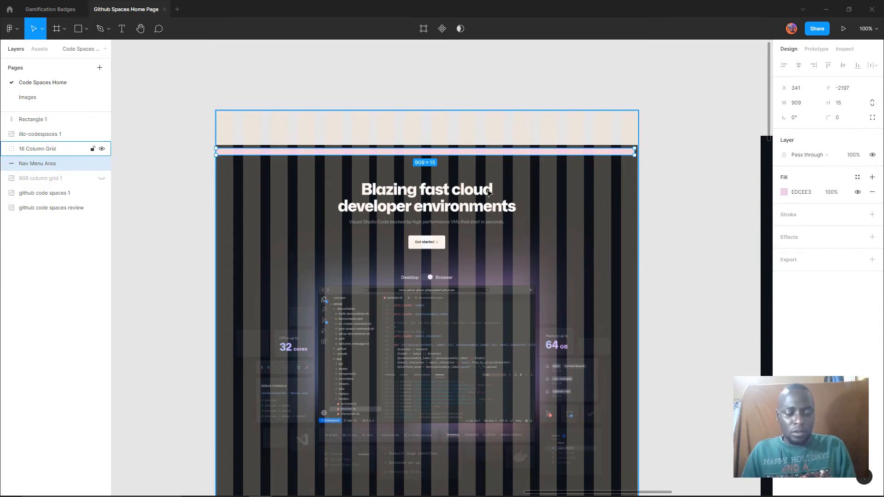
Duplicate the pink Nav Menu Area bar, placing the copy just above the original over the column grid
{"action": "key", "text": "alt"}
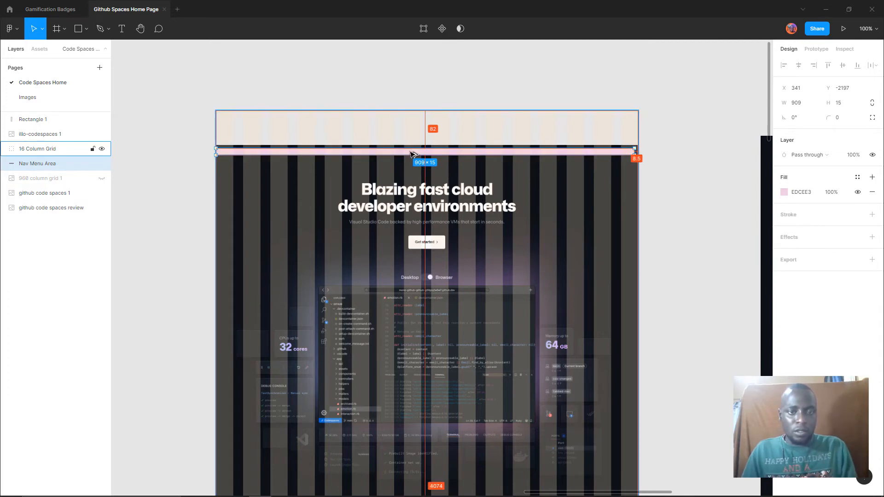
{"action": "left_click", "coordinate": [411, 153]}
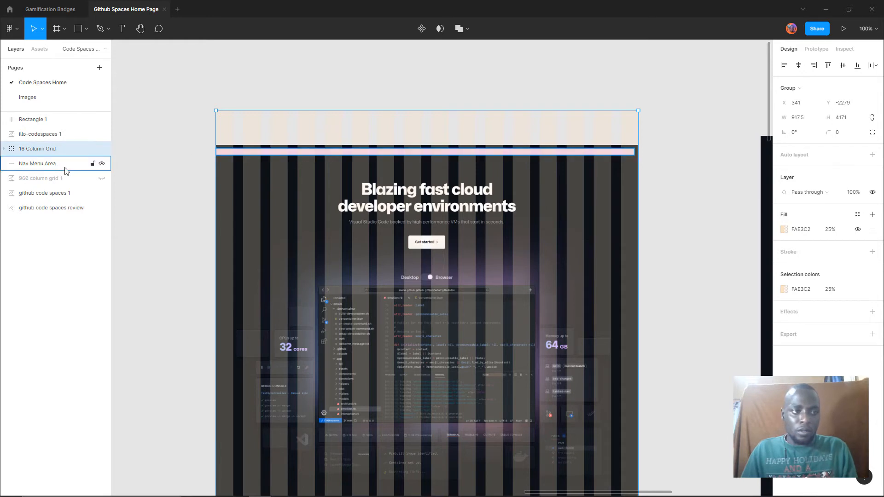
{"action": "left_click", "coordinate": [79, 163]}
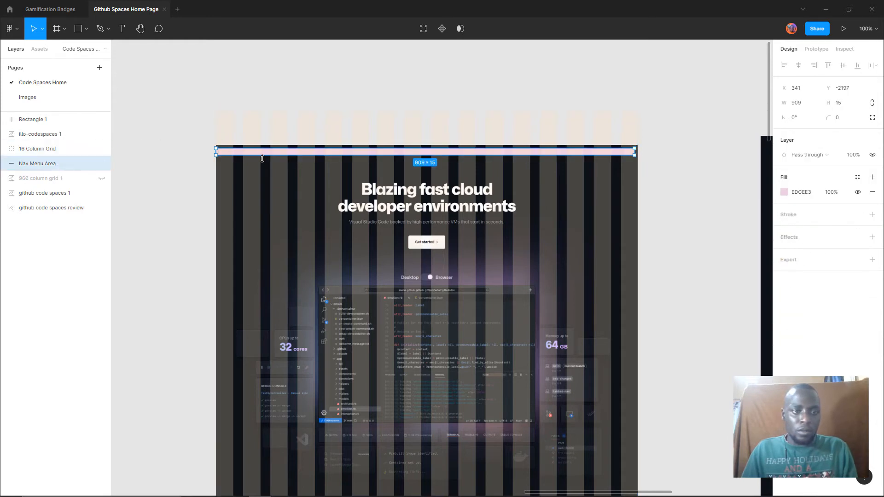
{"action": "key", "text": "alt"}
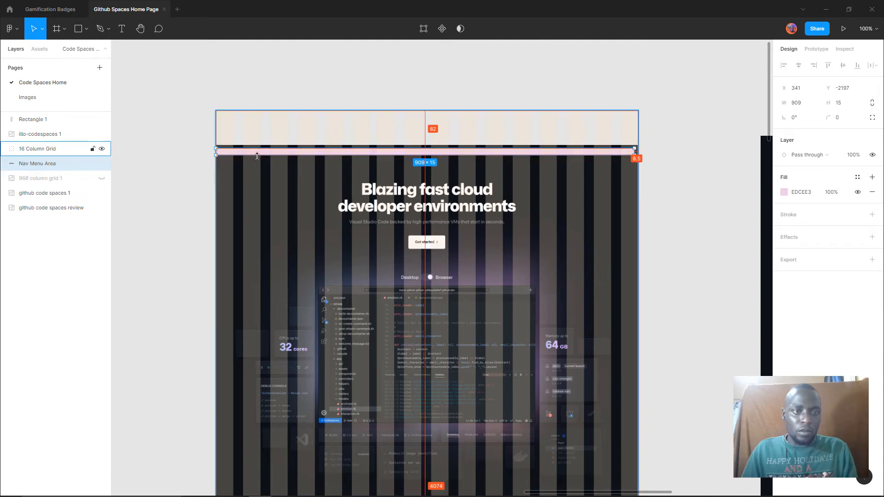
{"action": "left_click_drag", "start_coordinate": [268, 155], "coordinate": [277, 132]}
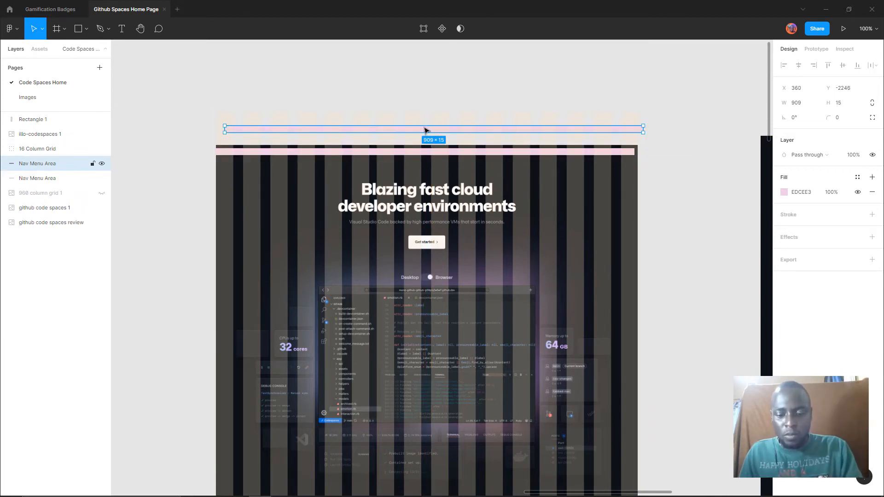
Move the duplicated Nav Menu Area bar onto the upper edge of the blank dark page, at X 1527, Y -2197
{"action": "key", "text": "minus"}
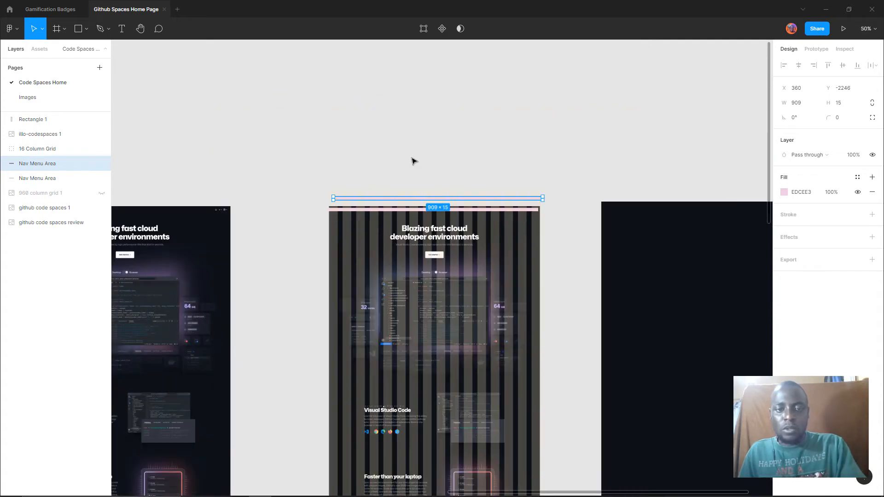
{"action": "left_click_drag", "start_coordinate": [410, 195], "coordinate": [680, 215]}
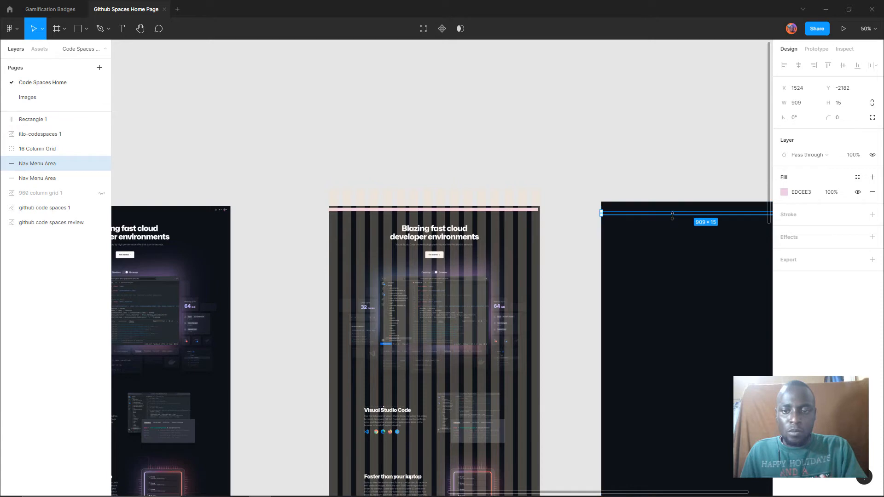
{"action": "left_click_drag", "start_coordinate": [677, 214], "coordinate": [675, 211]}
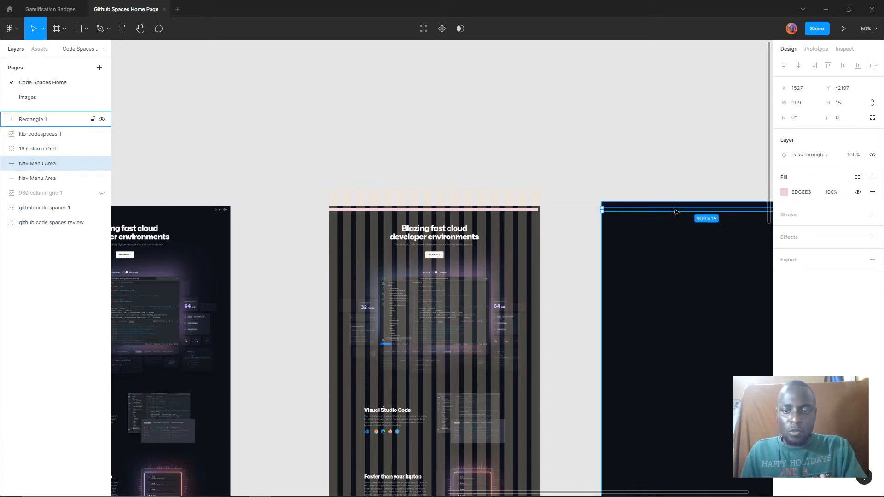
{"action": "left_click", "coordinate": [656, 190]}
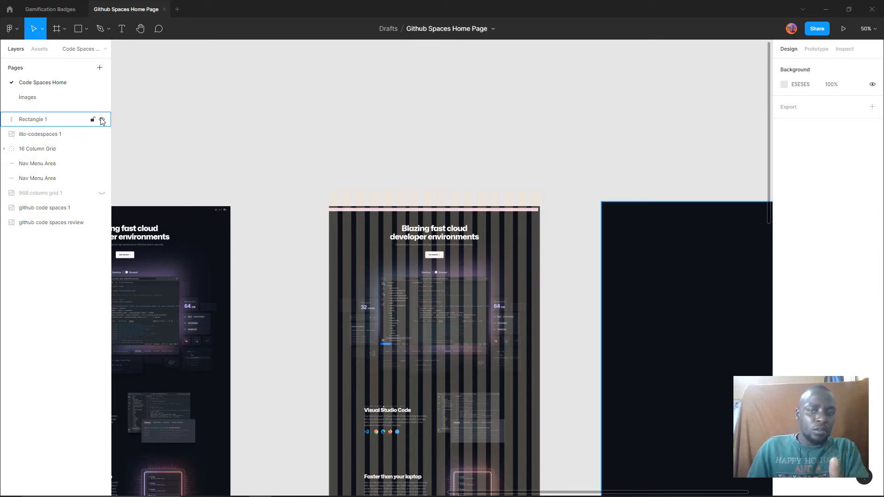
Rename the Rectangle 1 layer as "New Web page"
{"action": "left_click", "coordinate": [102, 120]}
{"action": "left_click", "coordinate": [102, 120]}
{"action": "left_click", "coordinate": [32, 123]}
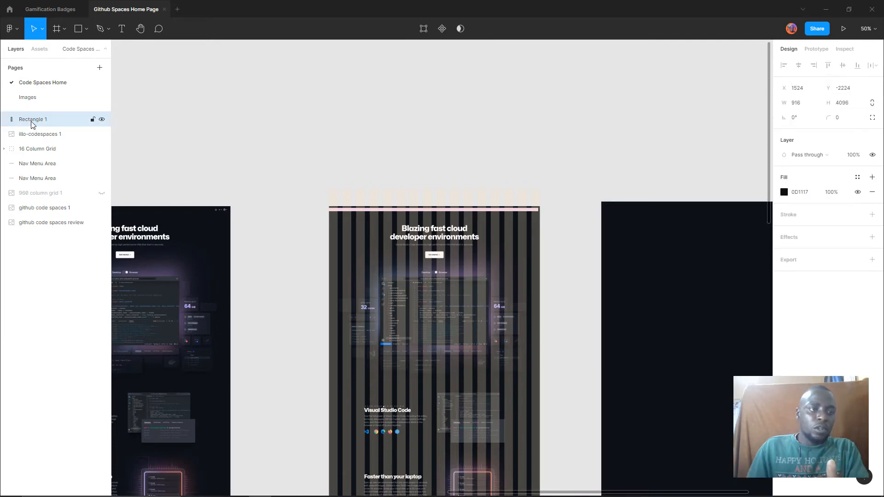
{"action": "double_click", "coordinate": [32, 123]}
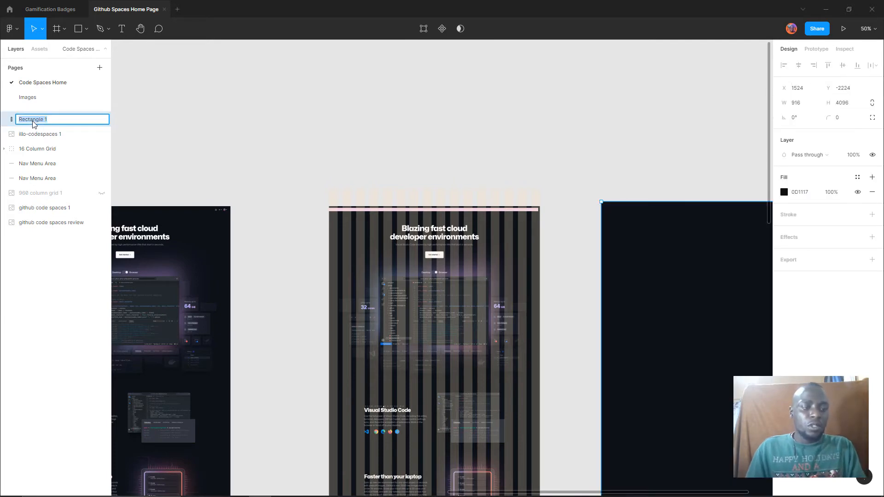
{"action": "type", "text": "New W"}
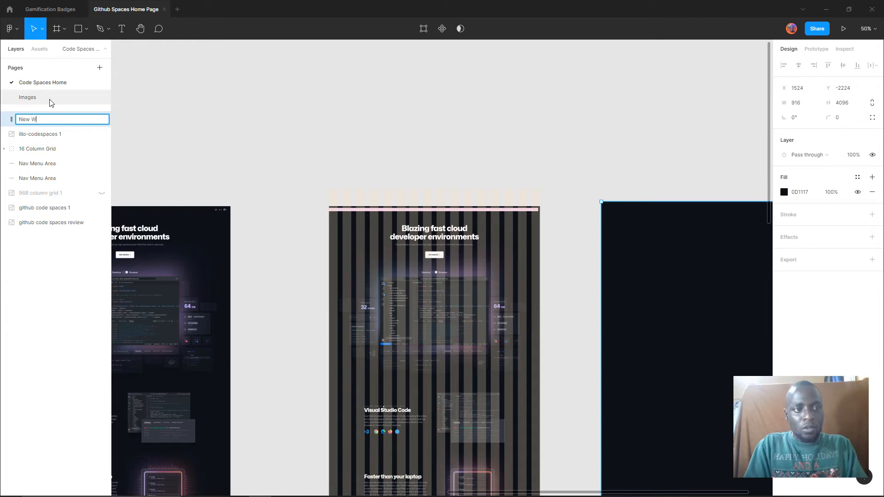
{"action": "type", "text": "eb page"}
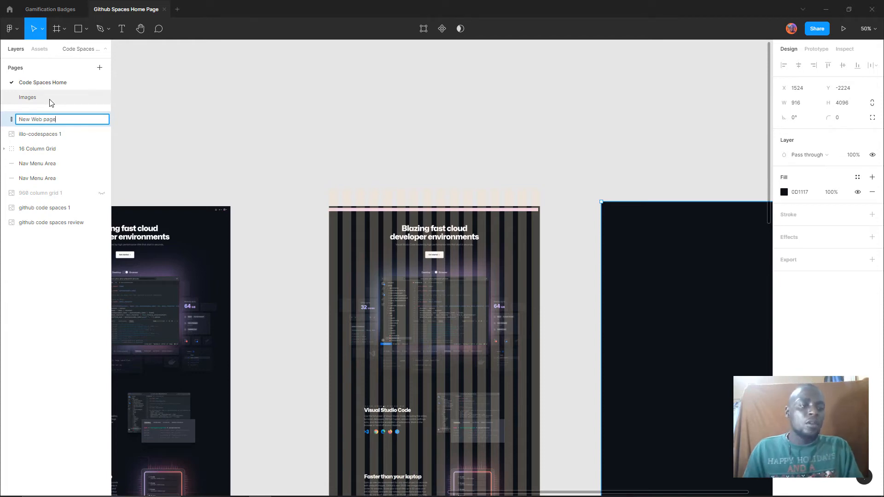
{"action": "key", "text": "Return"}
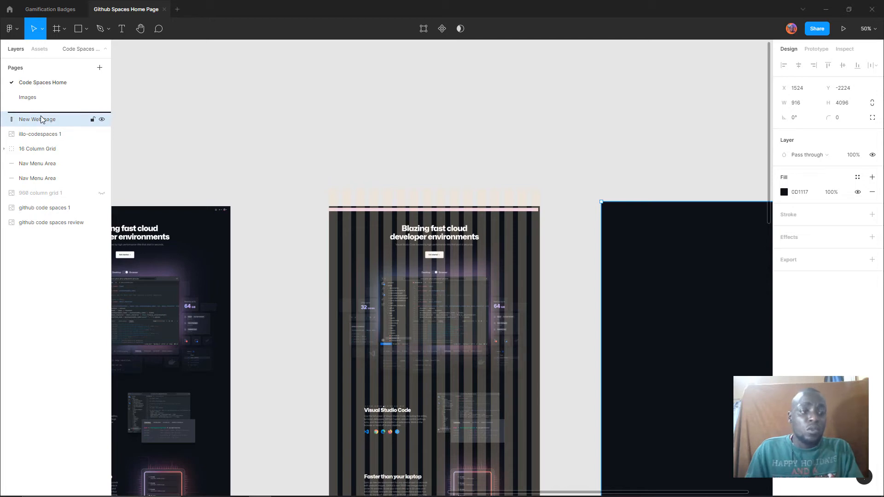
Reorder the New Web page layer directly beneath github code spaces 1 and move its dark rectangle to X 1527, Y -2204
{"action": "left_click_drag", "start_coordinate": [40, 117], "coordinate": [52, 224]}
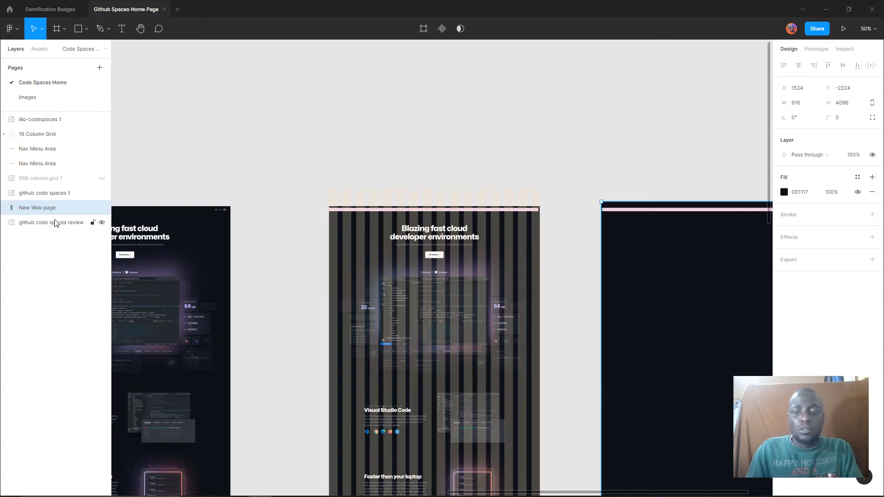
{"action": "left_click", "coordinate": [597, 126]}
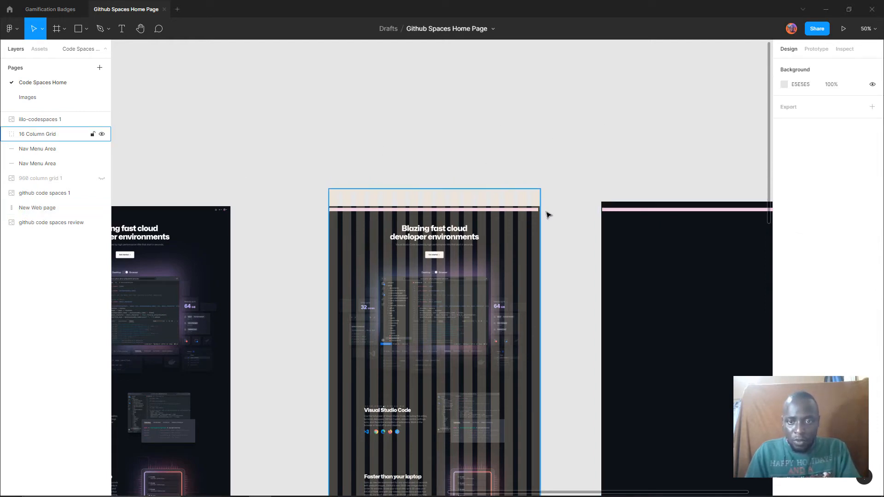
{"action": "left_click", "coordinate": [638, 227]}
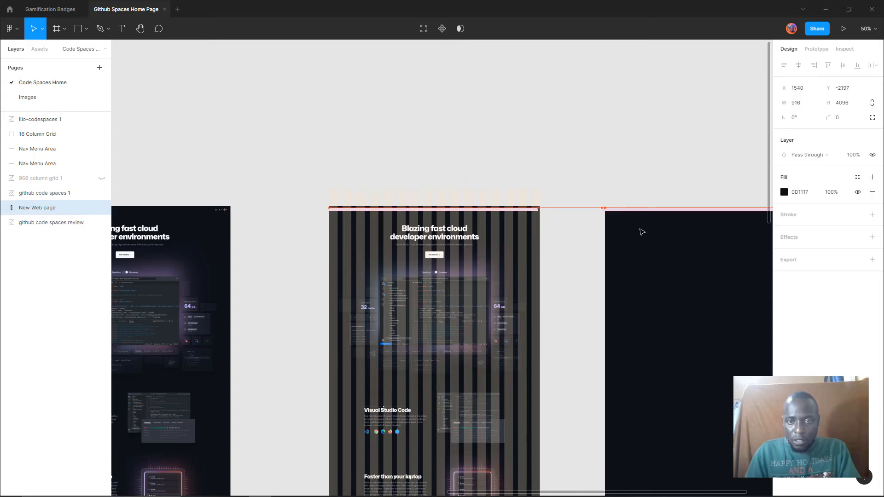
{"action": "left_click_drag", "start_coordinate": [642, 232], "coordinate": [640, 231]}
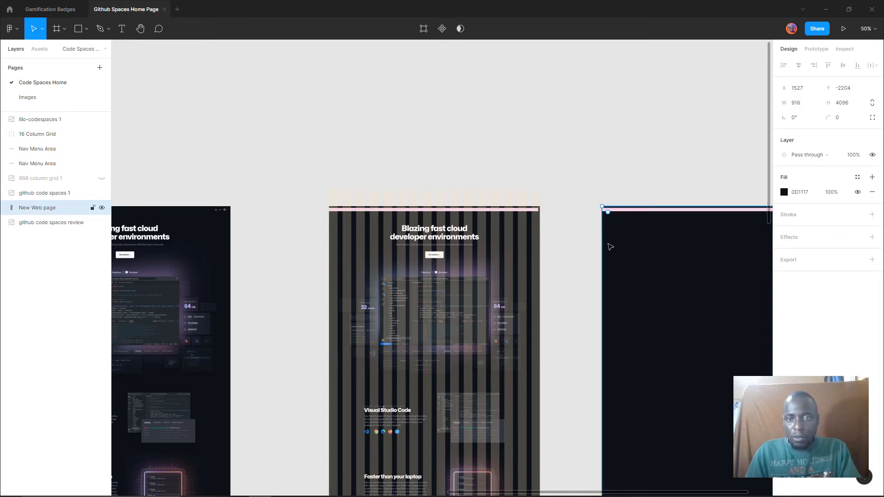
{"action": "scroll", "coordinate": [599, 203], "scroll_direction": "right", "scroll_amount": 5}
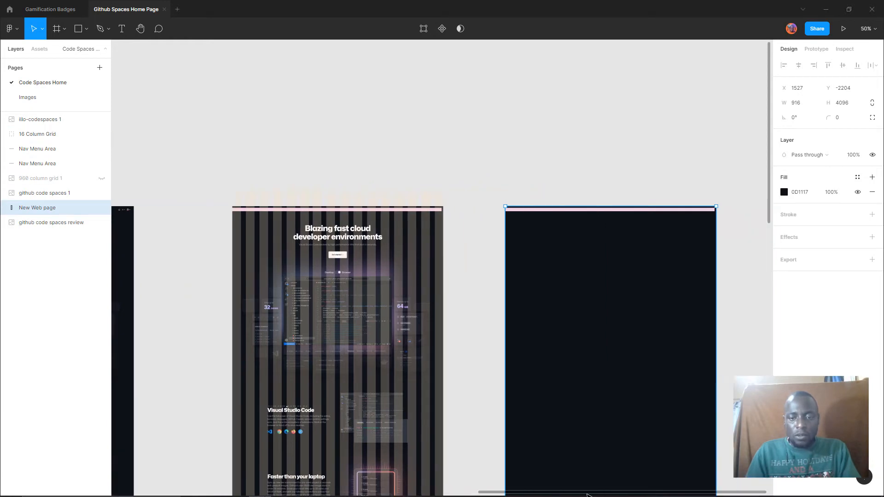
{"action": "scroll", "coordinate": [598, 203], "scroll_direction": "down", "scroll_amount": 4}
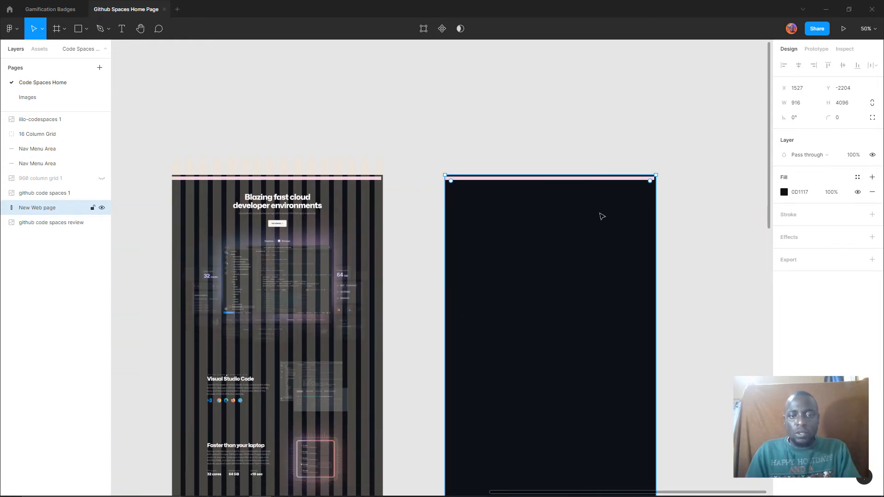
{"action": "left_click", "coordinate": [712, 221]}
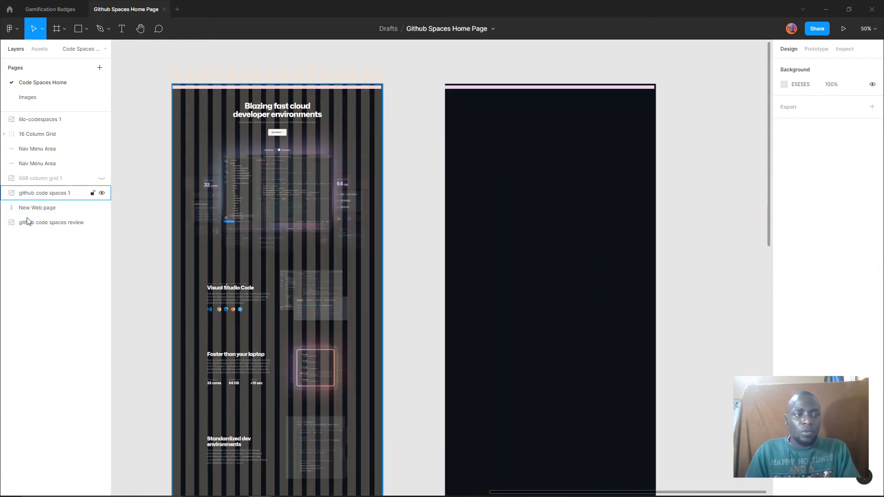
Switch to the Brave browser and close the two tabs with the 16-column grid image search
{"action": "left_click", "coordinate": [46, 120]}
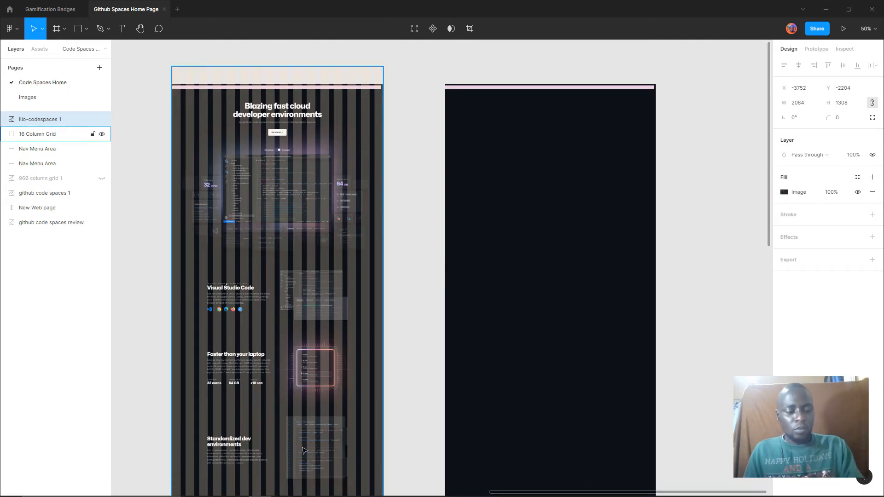
{"action": "key", "text": "alt+Tab"}
{"action": "key", "text": "alt+Tab"}
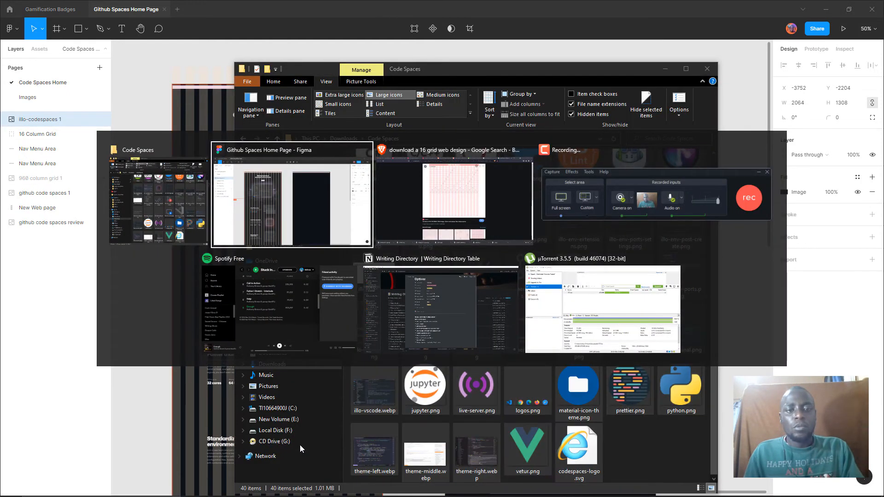
{"action": "key", "text": "alt+Tab"}
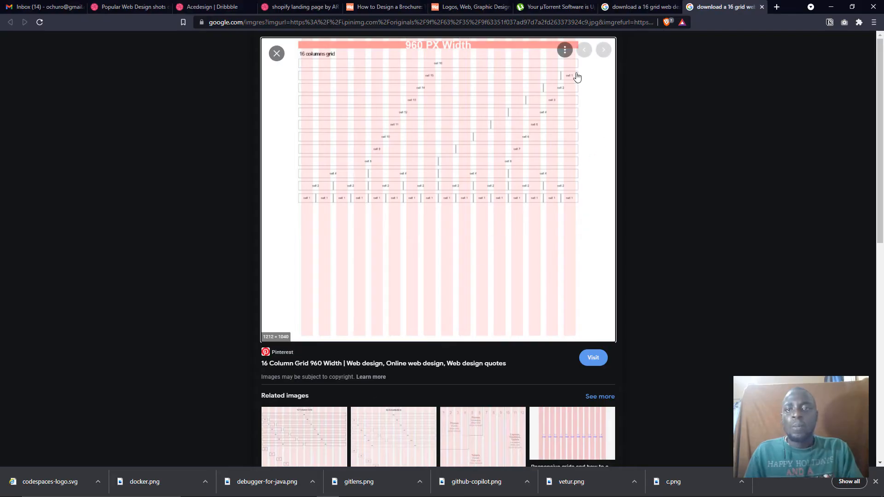
{"action": "left_click", "coordinate": [762, 7]}
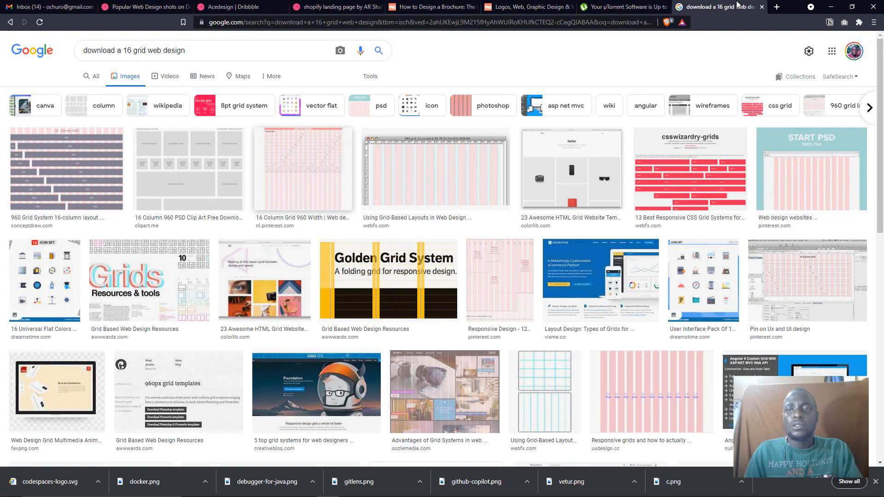
{"action": "left_click", "coordinate": [762, 7]}
Open the GitHub Codespaces page, github.com/features/codespaces, in a new browser tab
{"action": "left_click", "coordinate": [775, 9]}
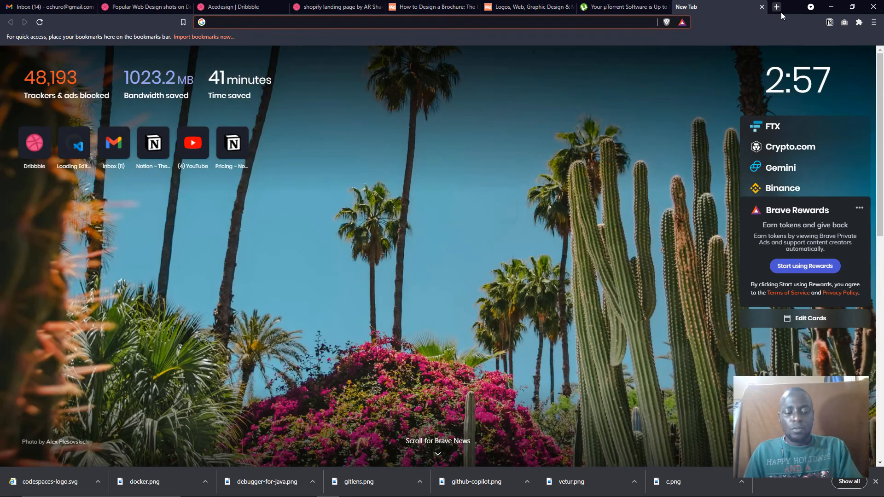
{"action": "type", "text": "c"}
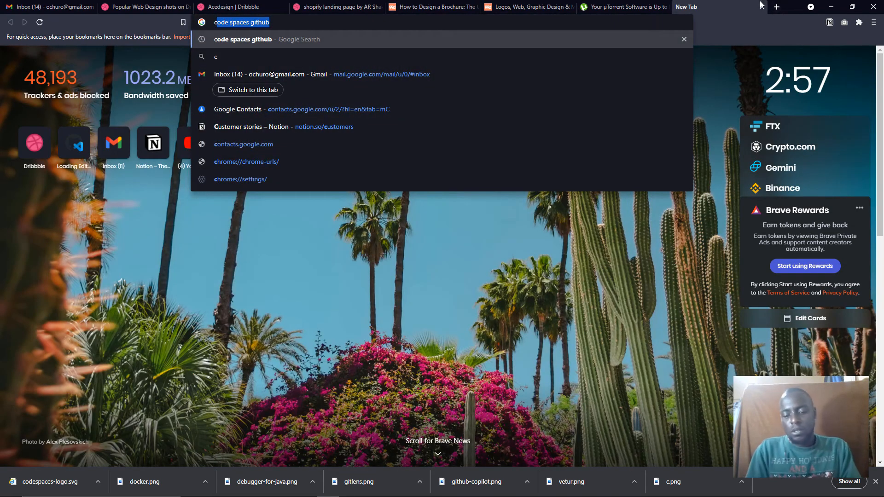
{"action": "type", "text": "odespaces"}
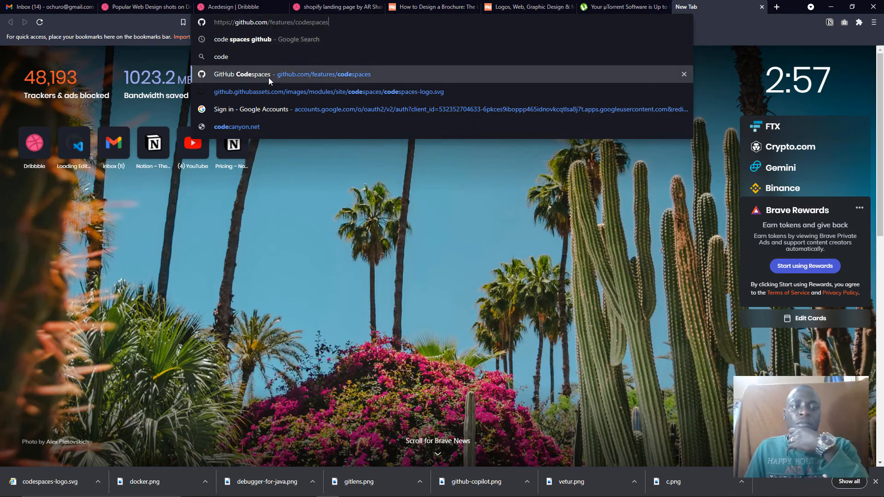
{"action": "left_click", "coordinate": [268, 78]}
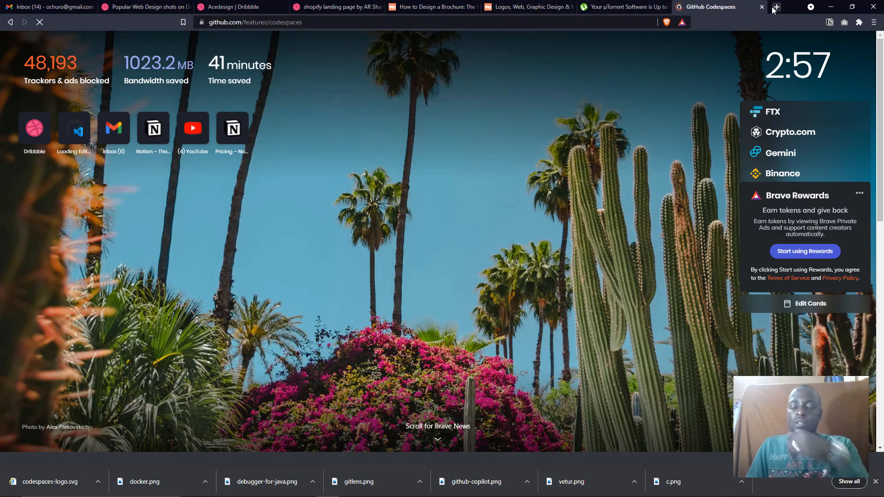
Search the web for "what font" in a new browser tab and open the WhatTheFont - MyFonts result
{"action": "left_click", "coordinate": [776, 6]}
{"action": "type", "text": "what font"}
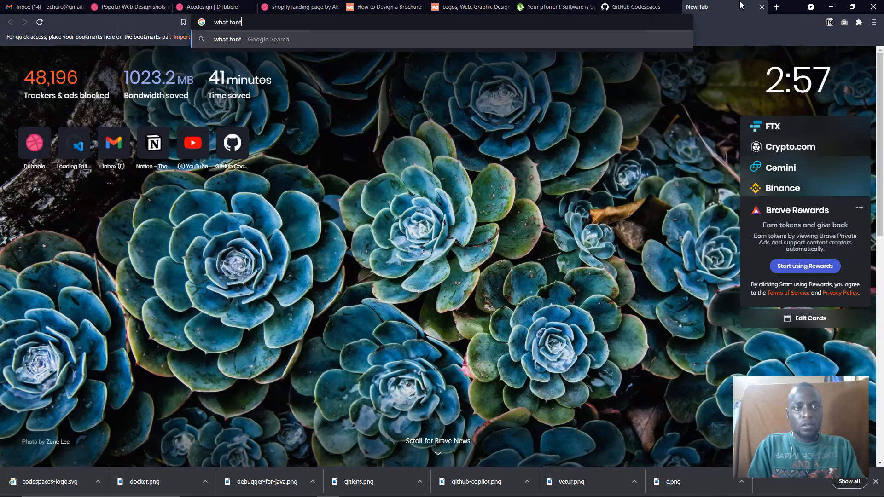
{"action": "key", "text": "Return"}
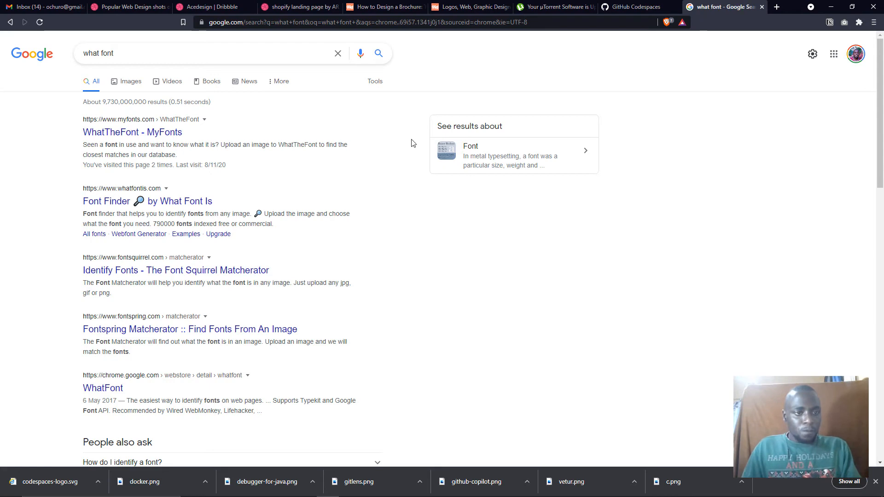
{"action": "left_click", "coordinate": [130, 133]}
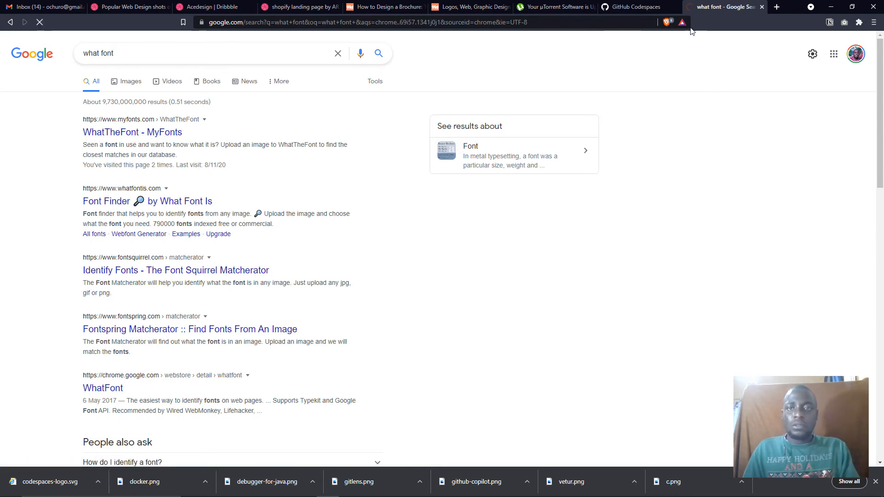
{"action": "left_click", "coordinate": [641, 6]}
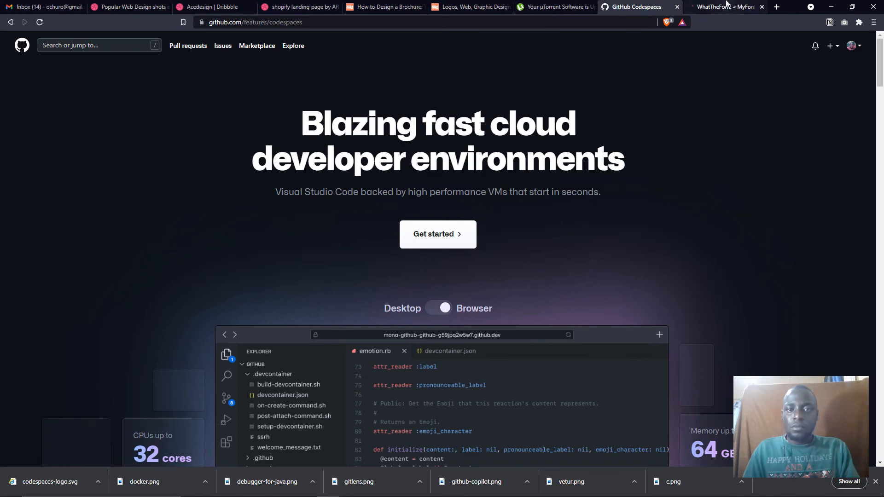
{"action": "left_click", "coordinate": [727, 4]}
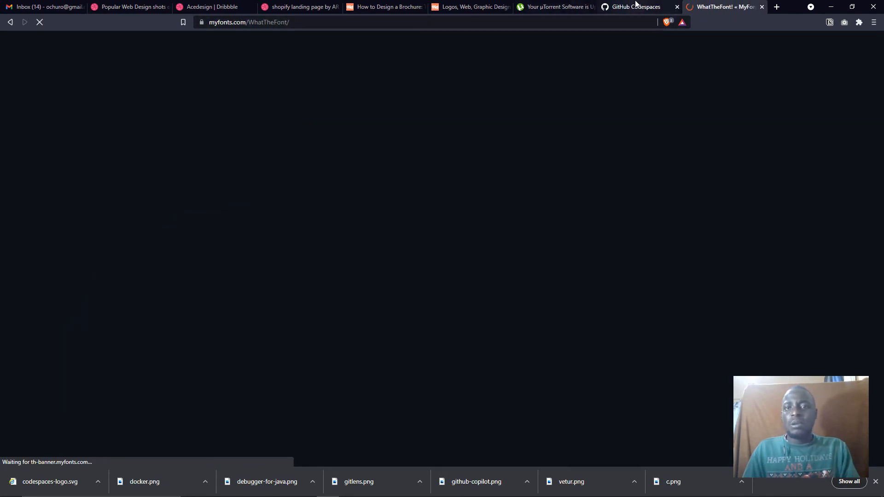
{"action": "left_click", "coordinate": [635, 6]}
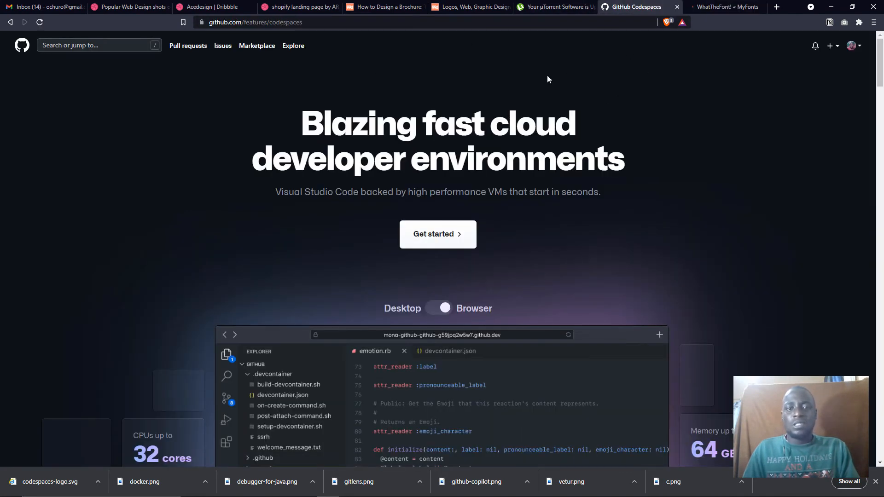
{"action": "left_click", "coordinate": [719, 6]}
{"action": "scroll", "coordinate": [379, 205], "scroll_direction": "down", "scroll_amount": 1}
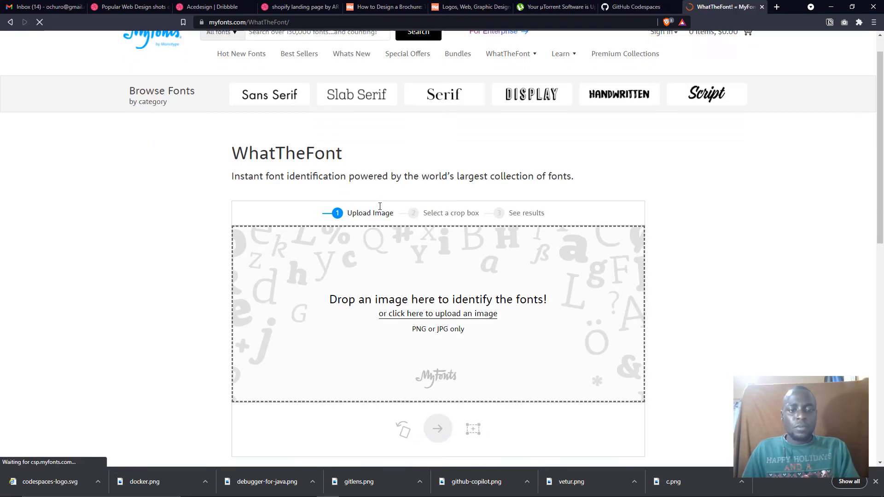
{"action": "scroll", "coordinate": [379, 208], "scroll_direction": "down", "scroll_amount": 1}
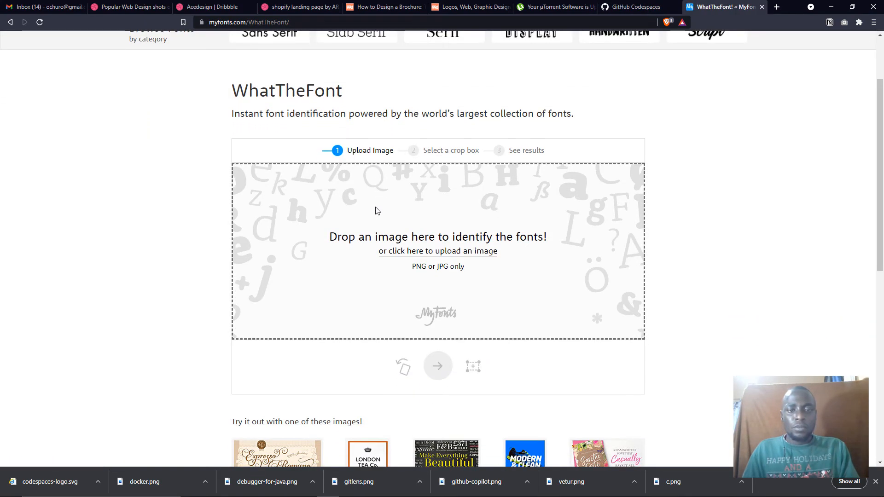
{"action": "scroll", "coordinate": [378, 211], "scroll_direction": "down", "scroll_amount": 4}
{"action": "scroll", "coordinate": [379, 209], "scroll_direction": "down", "scroll_amount": 5}
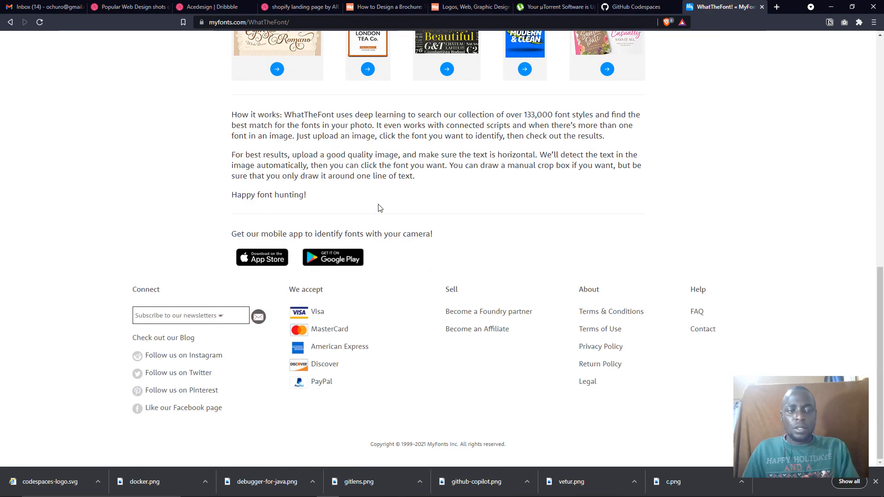
{"action": "scroll", "coordinate": [380, 206], "scroll_direction": "up", "scroll_amount": 10}
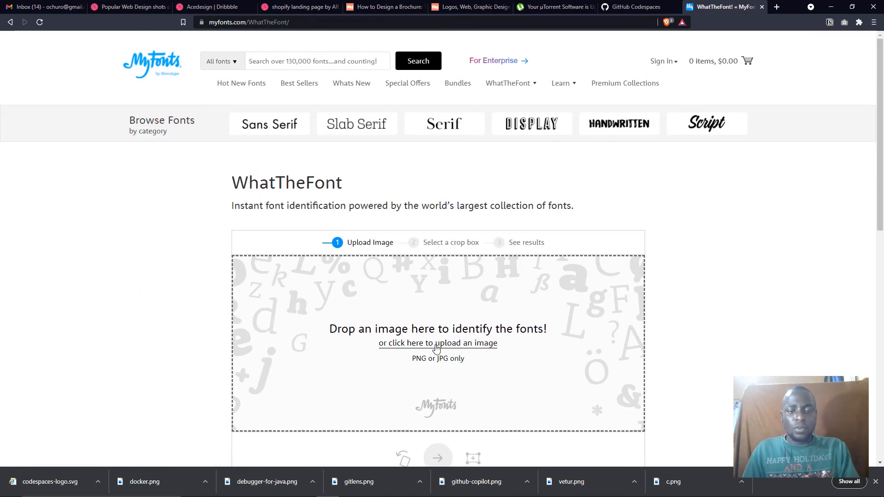
{"action": "left_click", "coordinate": [438, 344]}
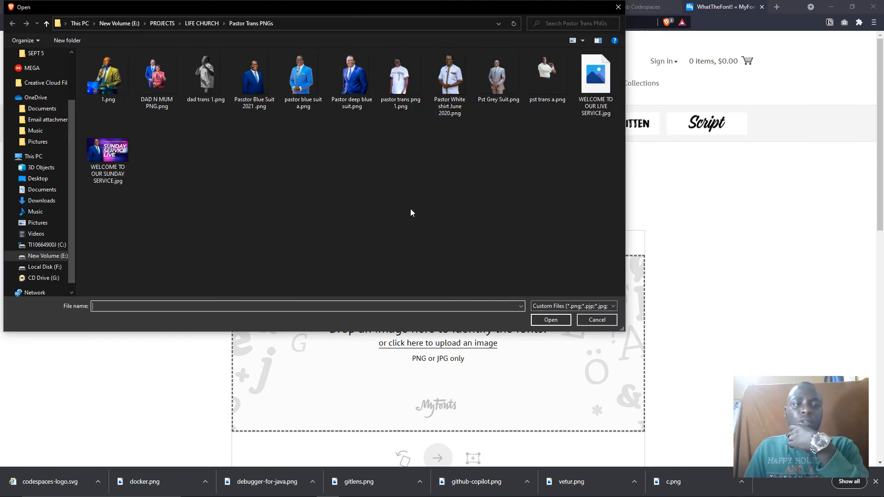
{"action": "scroll", "coordinate": [50, 96], "scroll_direction": "up", "scroll_amount": 3}
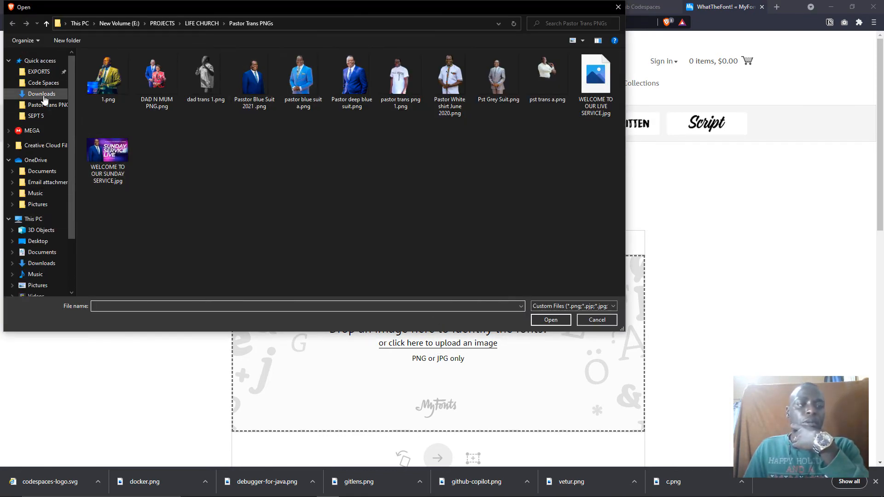
{"action": "left_click", "coordinate": [41, 93]}
{"action": "left_click", "coordinate": [139, 254]}
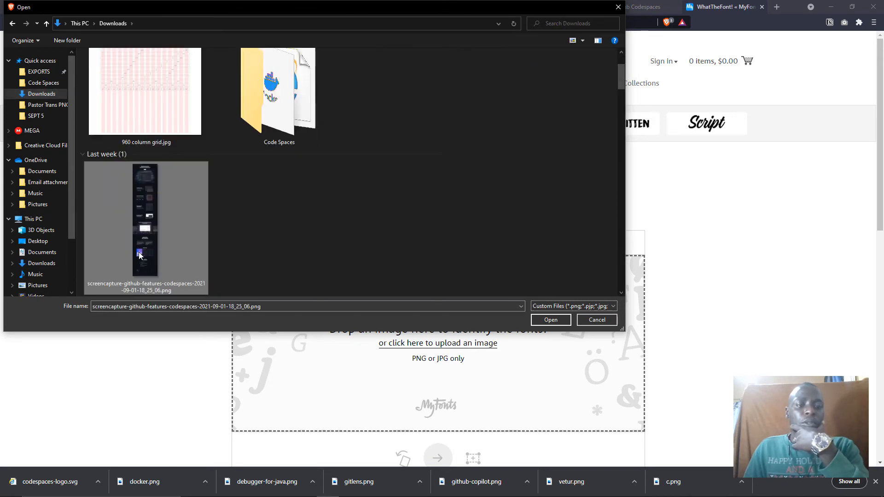
{"action": "left_click", "coordinate": [555, 320]}
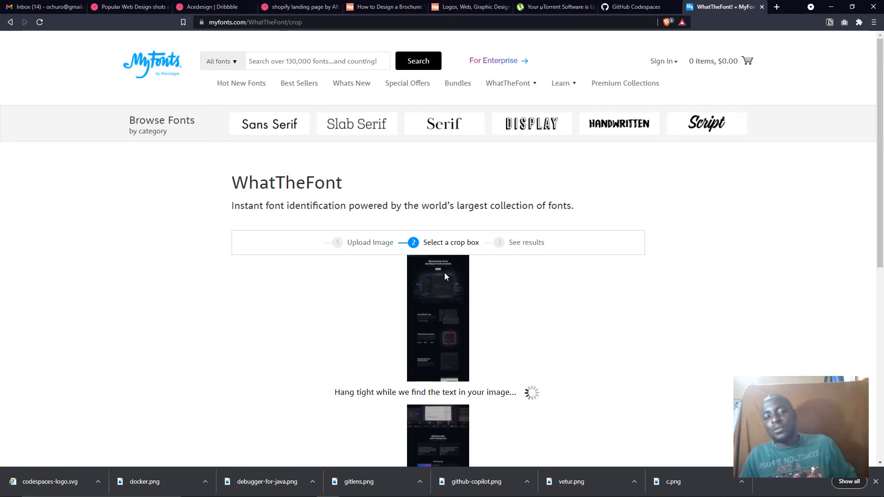
{"action": "scroll", "coordinate": [686, 276], "scroll_direction": "down", "scroll_amount": 5}
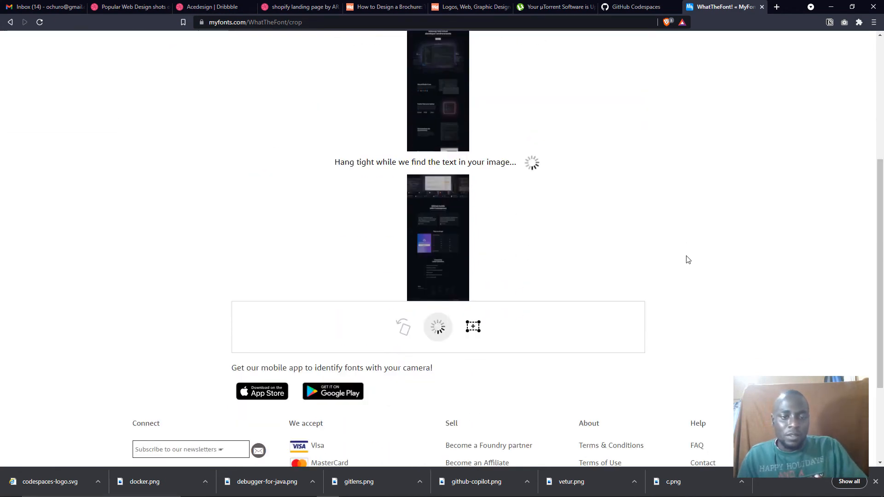
{"action": "scroll", "coordinate": [681, 253], "scroll_direction": "down", "scroll_amount": 3}
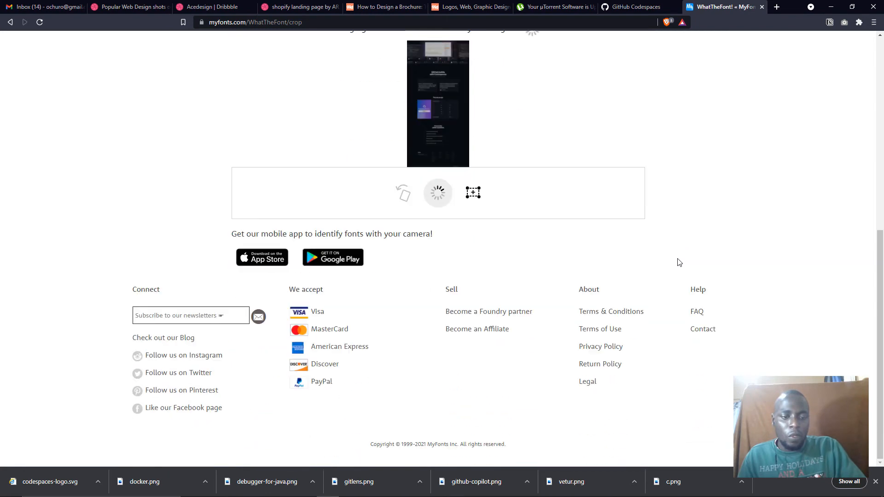
{"action": "scroll", "coordinate": [679, 263], "scroll_direction": "up", "scroll_amount": 9}
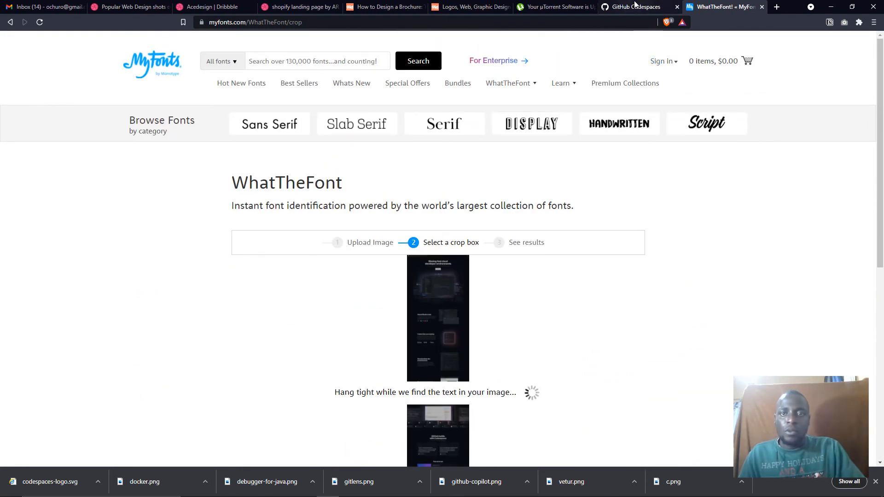
Open the developer tools on the GitHub Codespaces page, examine its HTML elements and expand the head element
{"action": "left_click", "coordinate": [637, 7]}
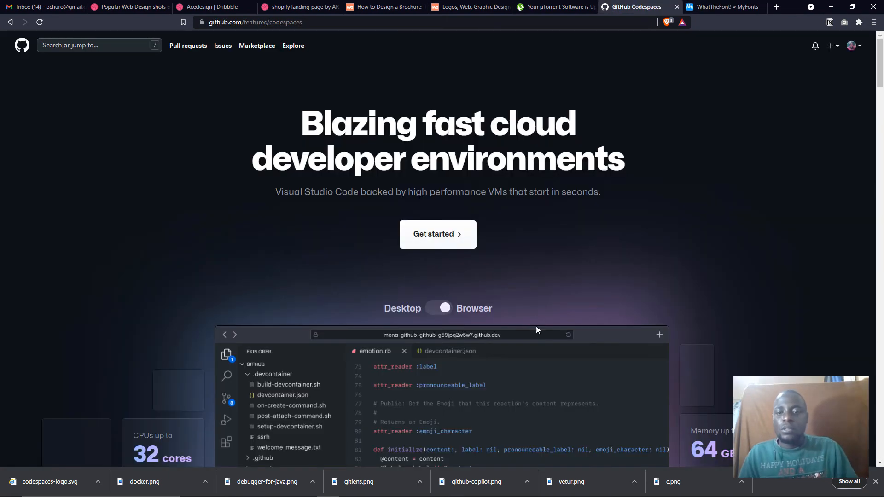
{"action": "left_click", "coordinate": [872, 23]}
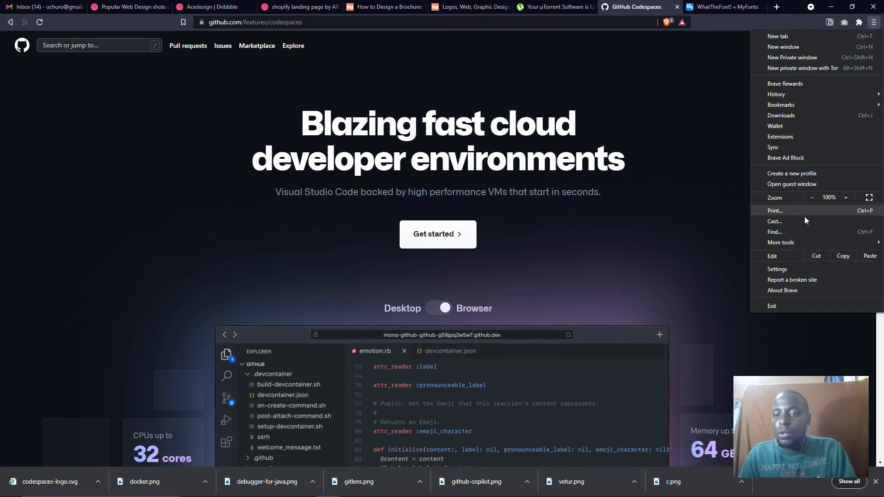
{"action": "mouse_move", "coordinate": [808, 239]}
{"action": "left_click", "coordinate": [686, 303]}
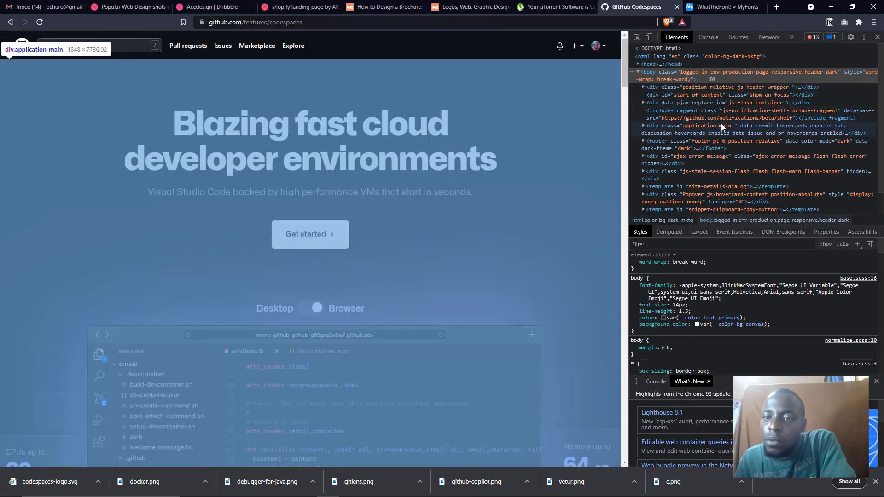
{"action": "scroll", "coordinate": [728, 160], "scroll_direction": "down", "scroll_amount": 1}
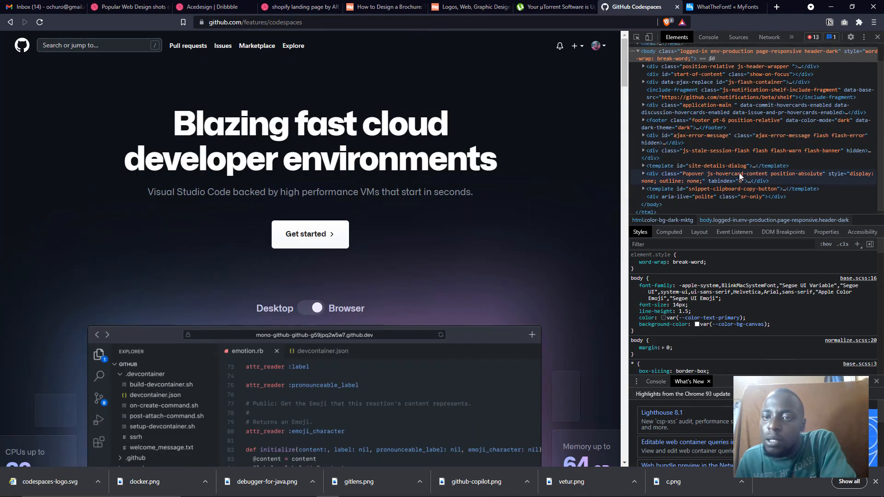
{"action": "scroll", "coordinate": [739, 173], "scroll_direction": "up", "scroll_amount": 1}
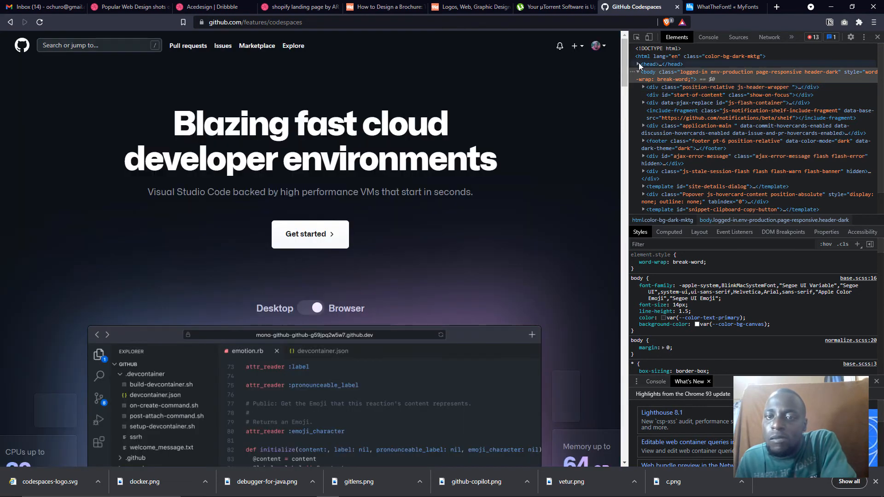
{"action": "left_click", "coordinate": [638, 64]}
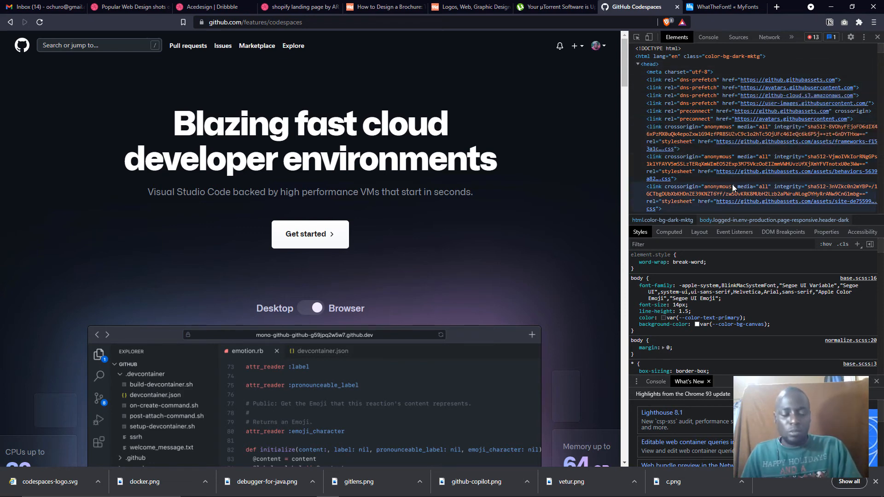
{"action": "key", "text": "alt+Tab"}
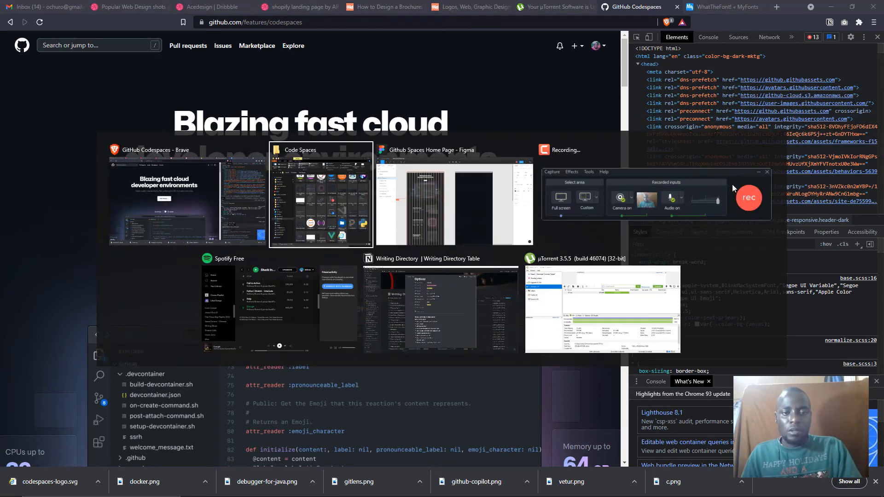
{"action": "key", "text": "alt+Tab"}
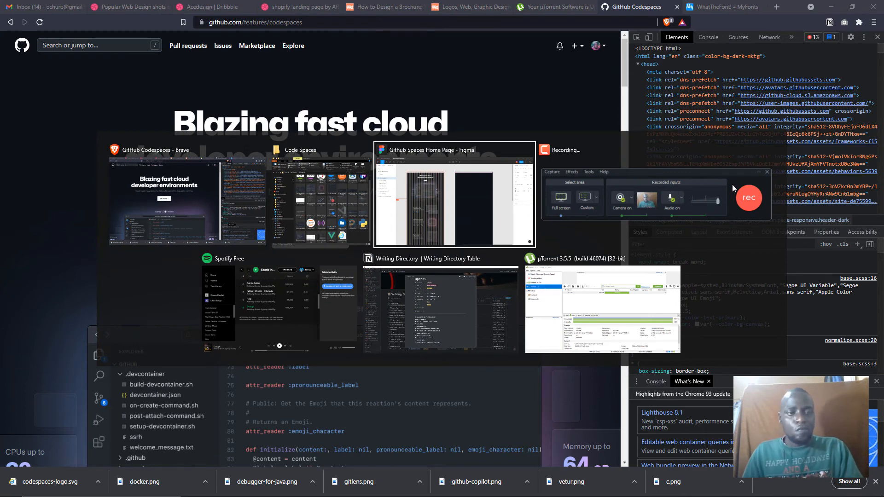
{"action": "key", "text": "alt+Tab"}
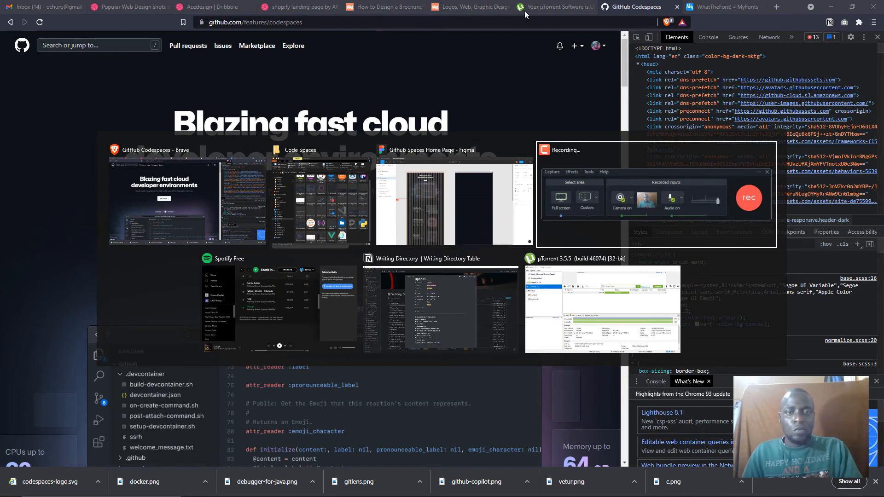
{"action": "key", "text": "alt+Tab"}
{"action": "key", "text": "alt+Tab"}
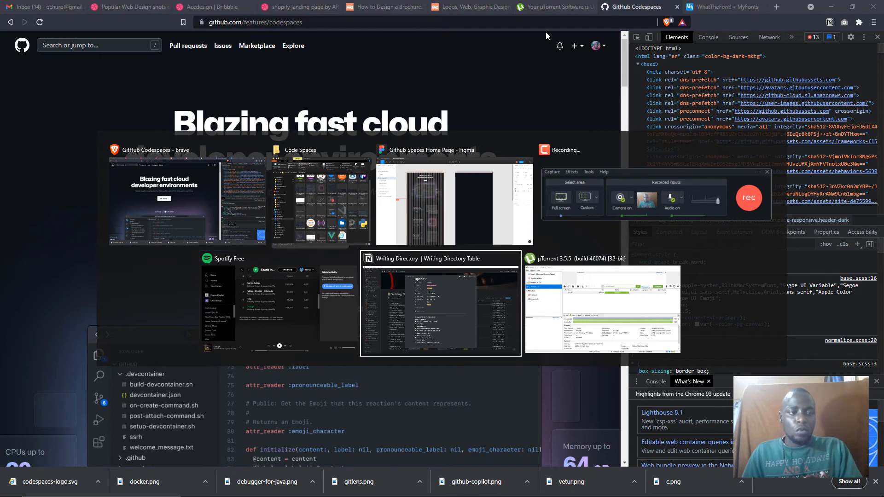
{"action": "key", "text": "alt+Tab"}
{"action": "key", "text": "alt+Tab"}
Return to WhatTheFont, enlarge the crop box around the heading in the uploaded screenshot, identify its font and review the matches
{"action": "left_click", "coordinate": [711, 7]}
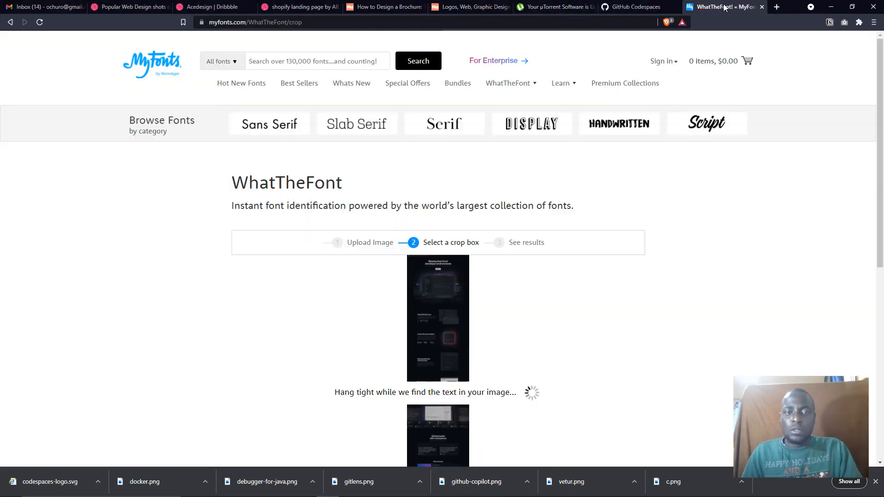
{"action": "scroll", "coordinate": [447, 294], "scroll_direction": "down", "scroll_amount": 2}
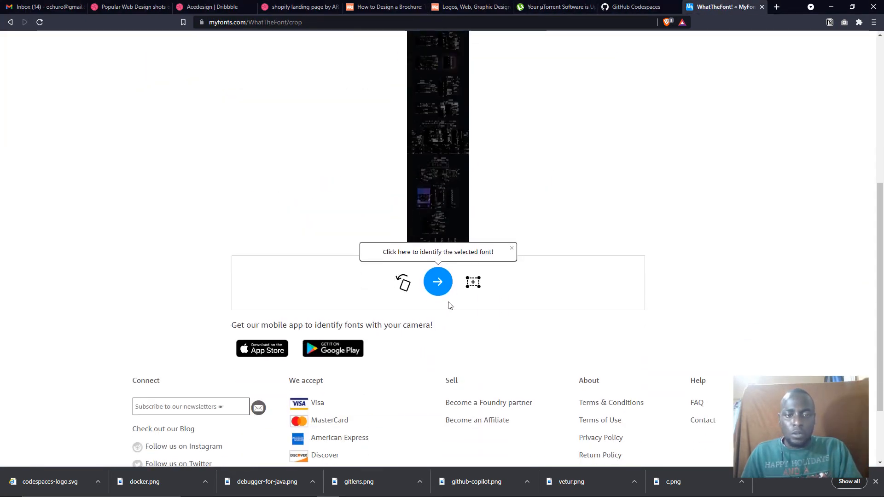
{"action": "scroll", "coordinate": [449, 304], "scroll_direction": "up", "scroll_amount": 2}
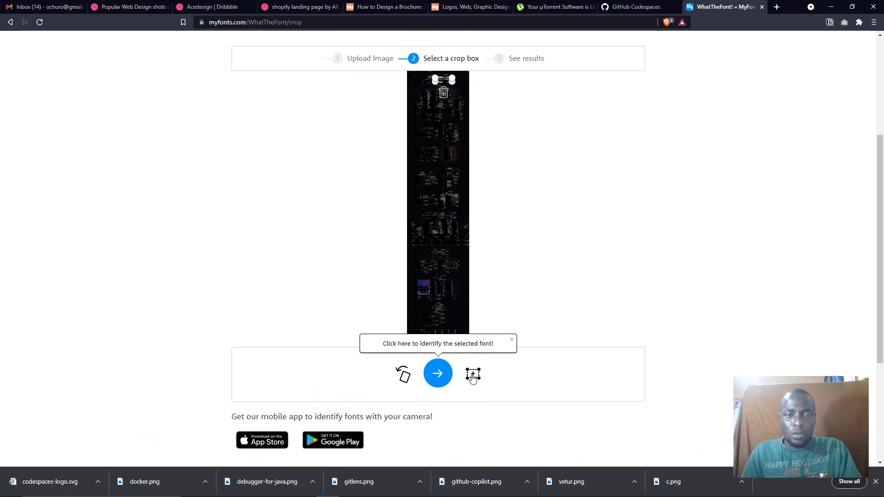
{"action": "scroll", "coordinate": [444, 206], "scroll_direction": "up", "scroll_amount": 4}
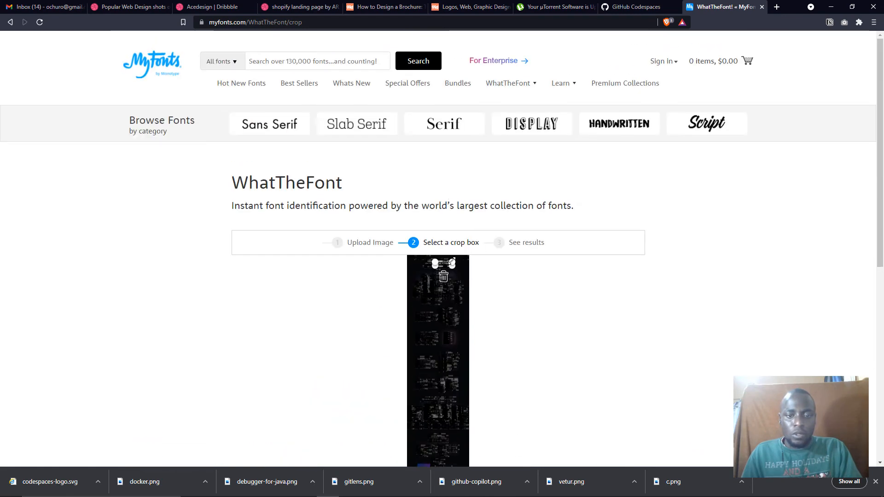
{"action": "left_click_drag", "start_coordinate": [452, 262], "coordinate": [455, 274]}
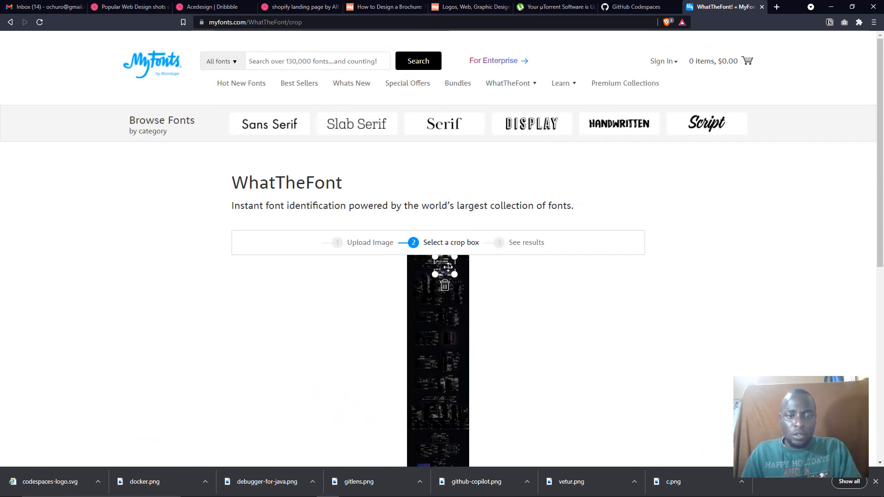
{"action": "scroll", "coordinate": [447, 272], "scroll_direction": "down", "scroll_amount": 4}
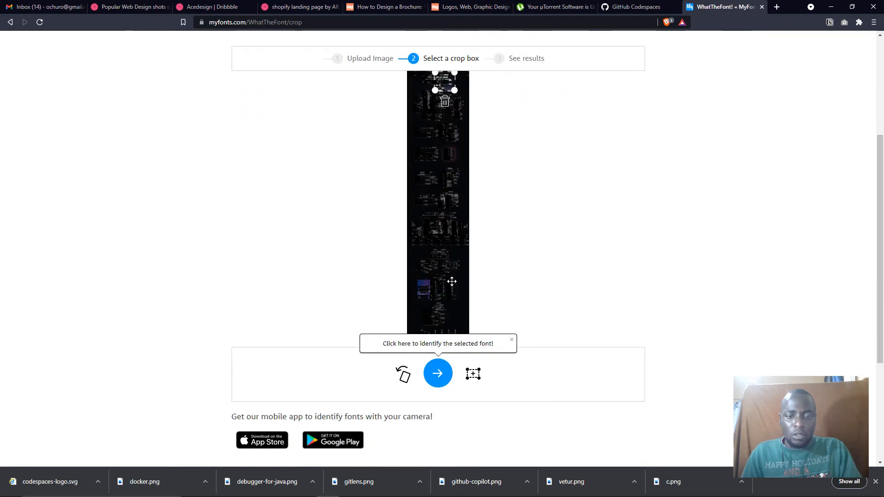
{"action": "left_click", "coordinate": [446, 378]}
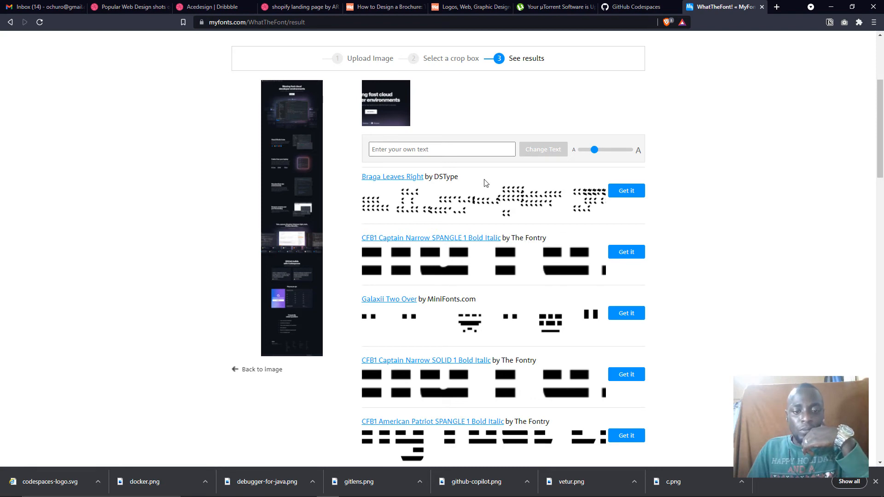
{"action": "scroll", "coordinate": [486, 186], "scroll_direction": "down", "scroll_amount": 5}
{"action": "scroll", "coordinate": [484, 185], "scroll_direction": "down", "scroll_amount": 6}
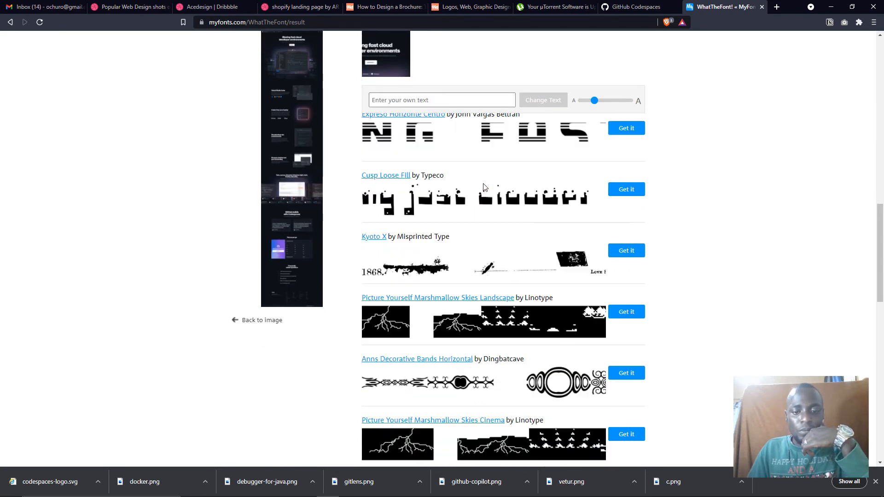
Review the fonts WhatTheFont matched to the cropped heading and compare their previews
{"action": "scroll", "coordinate": [479, 184], "scroll_direction": "down", "scroll_amount": 6}
{"action": "scroll", "coordinate": [477, 185], "scroll_direction": "up", "scroll_amount": 13}
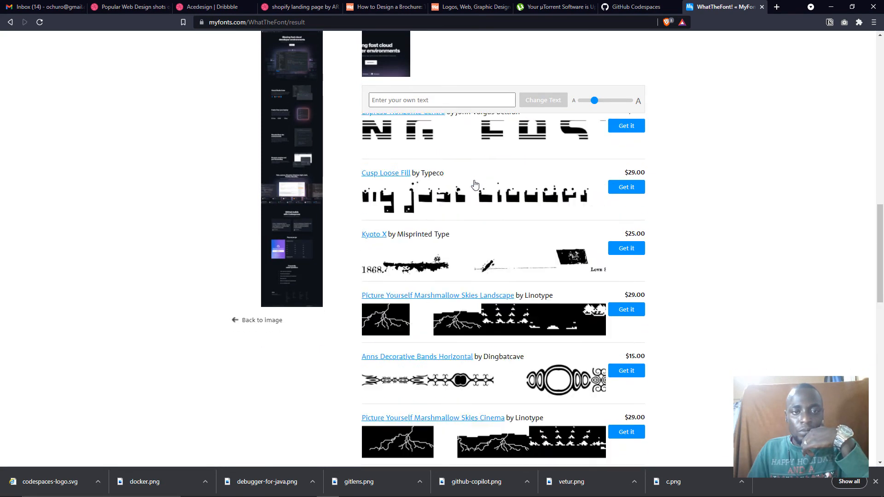
{"action": "scroll", "coordinate": [474, 183], "scroll_direction": "up", "scroll_amount": 5}
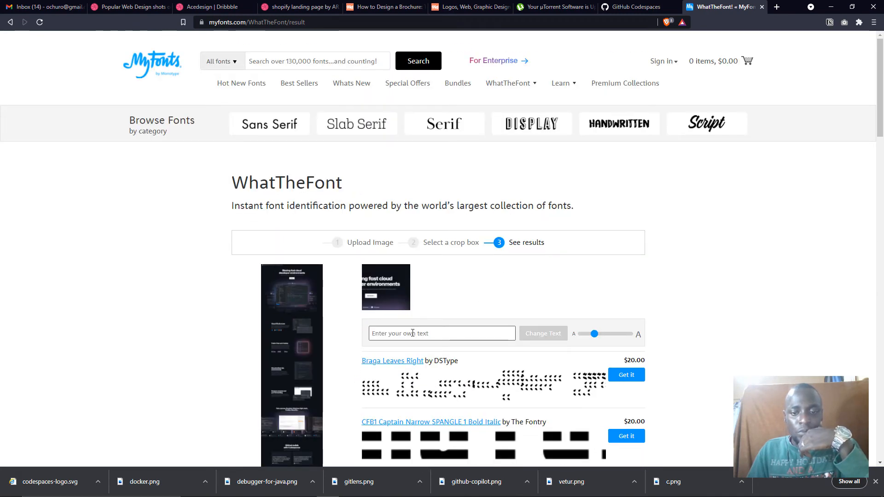
{"action": "scroll", "coordinate": [458, 331], "scroll_direction": "down", "scroll_amount": 3}
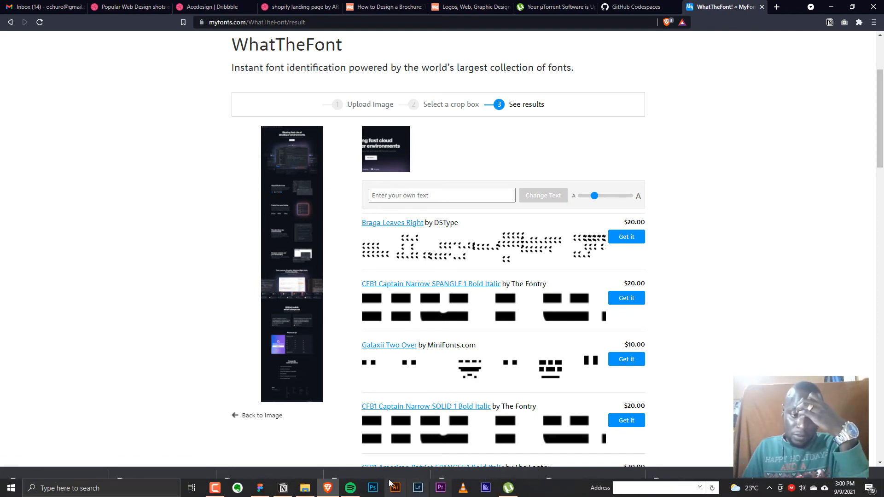
{"action": "left_click", "coordinate": [216, 491]}
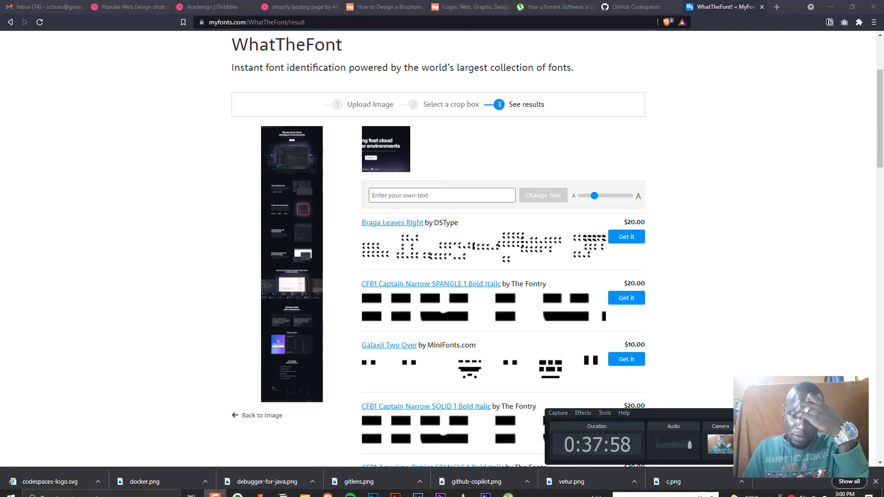
{"action": "left_click", "coordinate": [813, 439]}
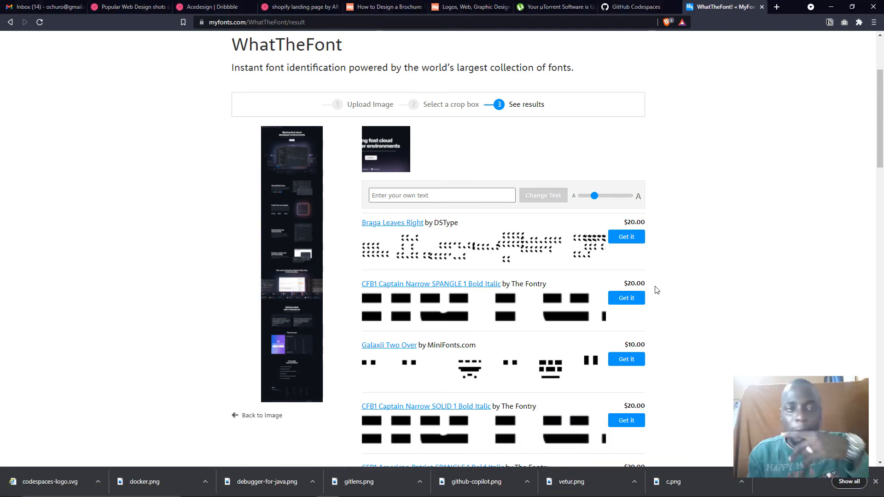
{"action": "scroll", "coordinate": [517, 158], "scroll_direction": "down", "scroll_amount": 2}
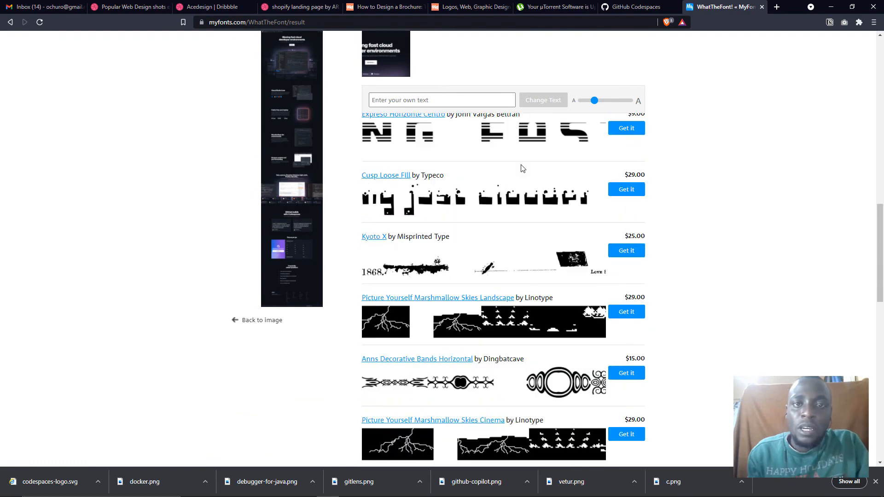
Close the WhatTheFont results tab, view the GitHub Codespaces hero section and close the developer tools
{"action": "left_click", "coordinate": [761, 8]}
{"action": "scroll", "coordinate": [413, 127], "scroll_direction": "down", "scroll_amount": 4}
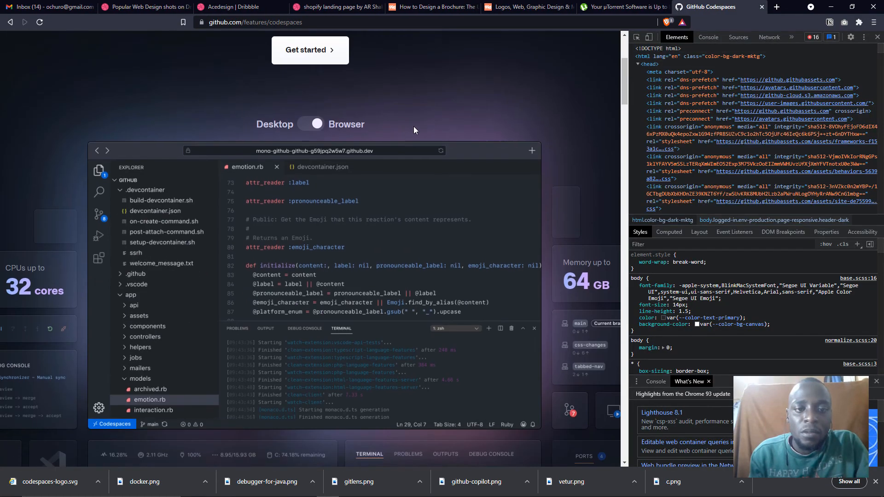
{"action": "scroll", "coordinate": [416, 125], "scroll_direction": "up", "scroll_amount": 4}
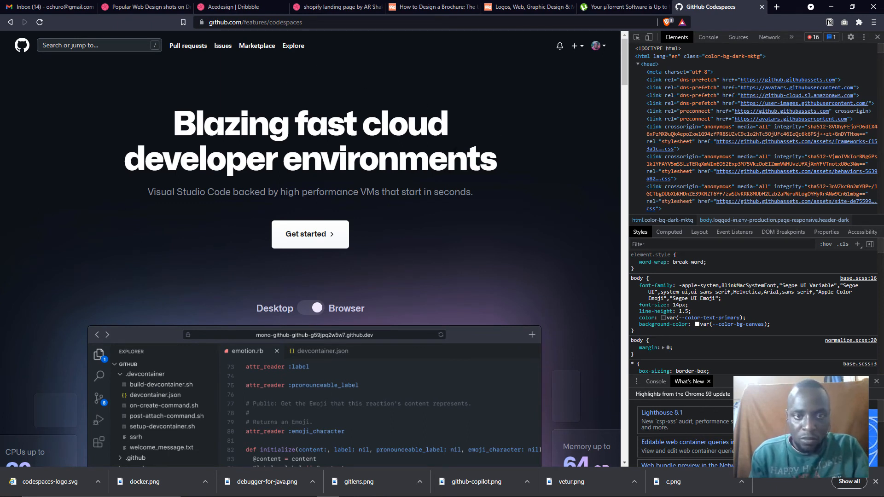
{"action": "left_click", "coordinate": [877, 37]}
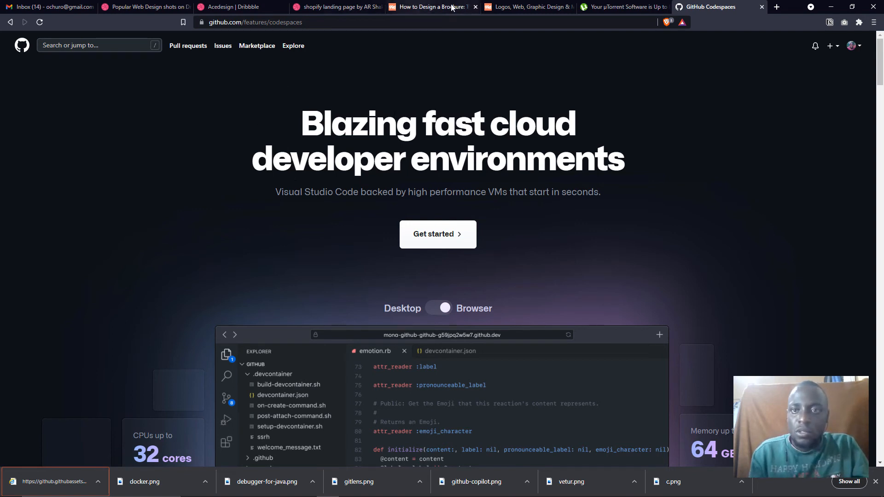
Open the myfonts.com/WhatTheFont page in a new browser tab and bring its image upload area into view
{"action": "left_click", "coordinate": [777, 7]}
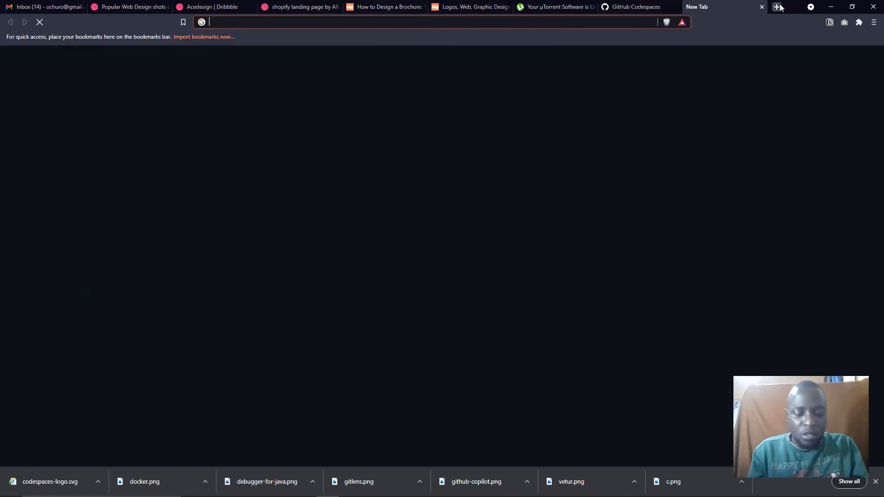
{"action": "type", "text": "what font"}
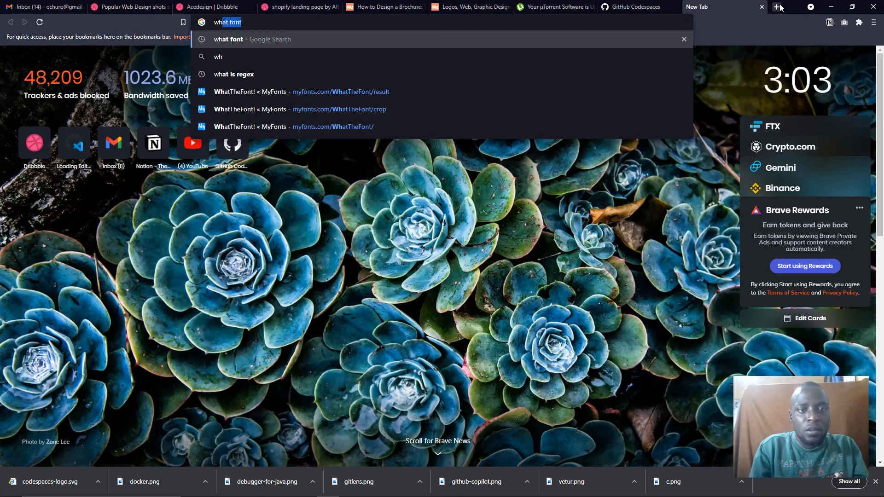
{"action": "key", "text": "Down"}
{"action": "key", "text": "Down"}
{"action": "key", "text": "Down"}
{"action": "key", "text": "Down"}
{"action": "key", "text": "Down"}
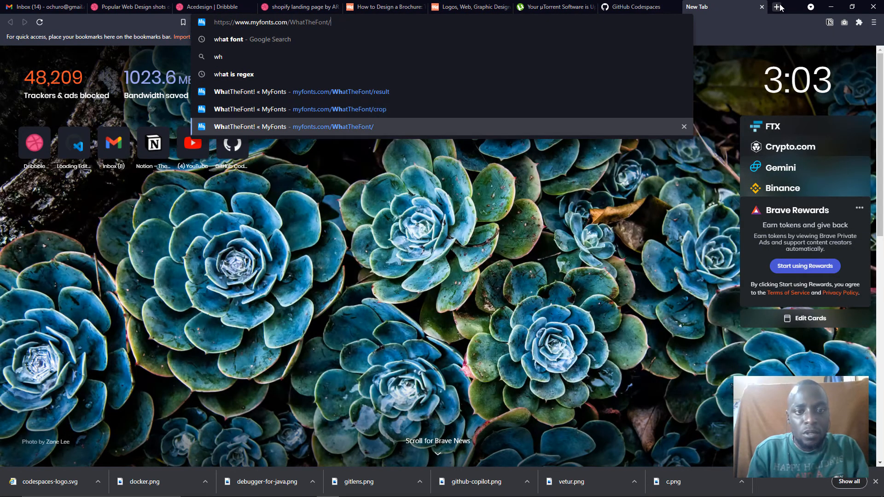
{"action": "key", "text": "Return"}
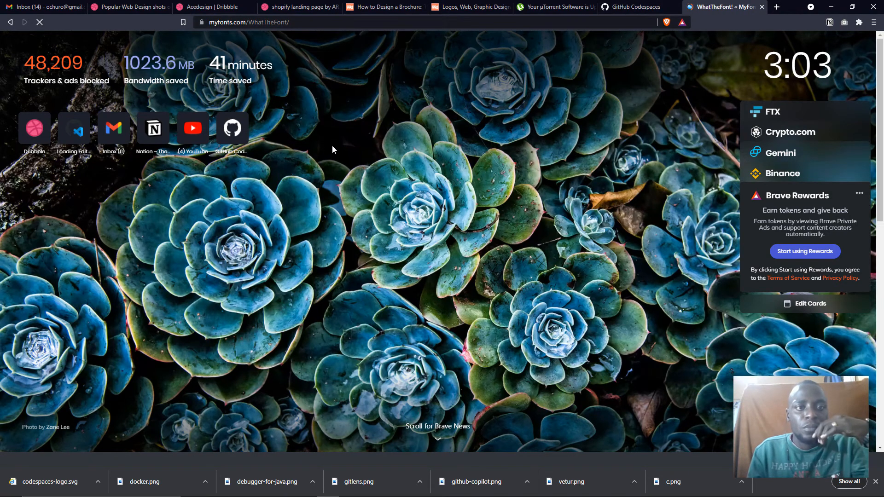
{"action": "scroll", "coordinate": [361, 171], "scroll_direction": "down", "scroll_amount": 2}
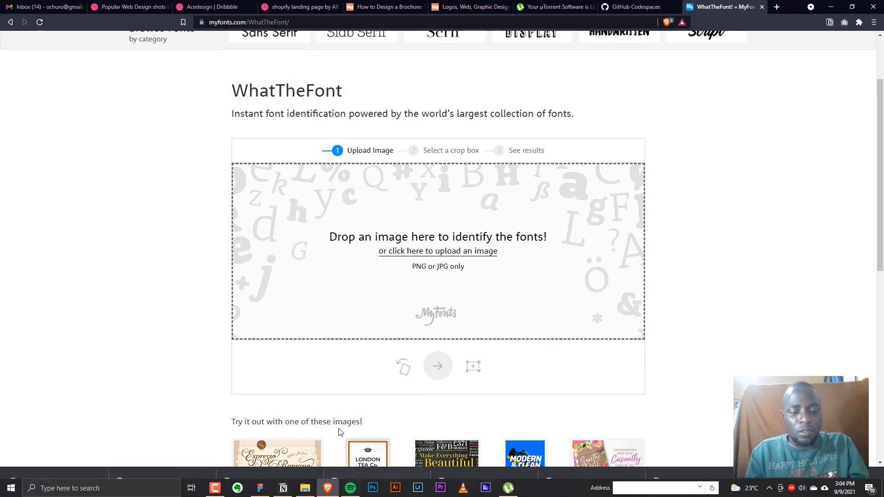
Search the Pictures and Screenshots folders in File Explorer for an image to identify, and return to the WhatTheFont page
{"action": "left_click", "coordinate": [305, 488]}
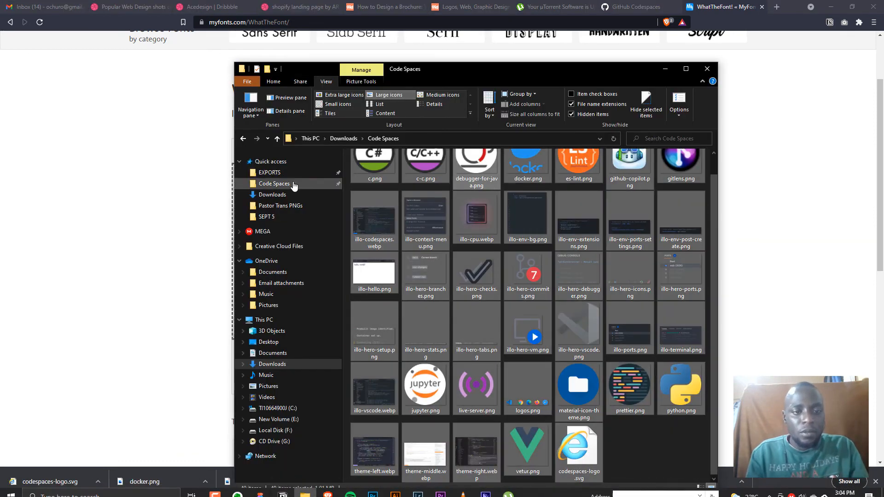
{"action": "left_click", "coordinate": [297, 307]}
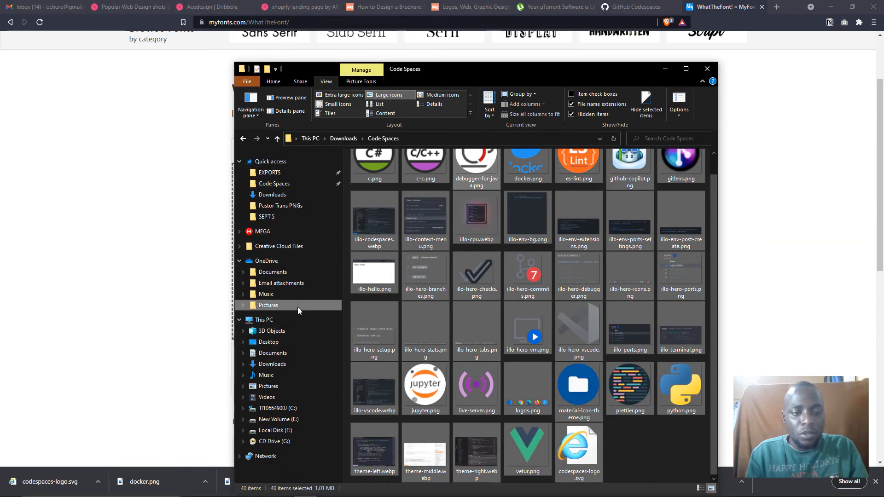
{"action": "left_click", "coordinate": [284, 386]}
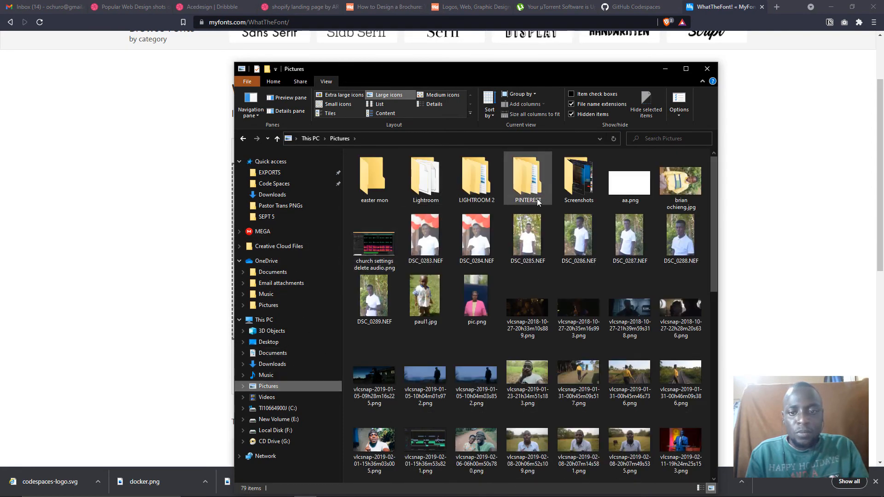
{"action": "left_click", "coordinate": [591, 177]}
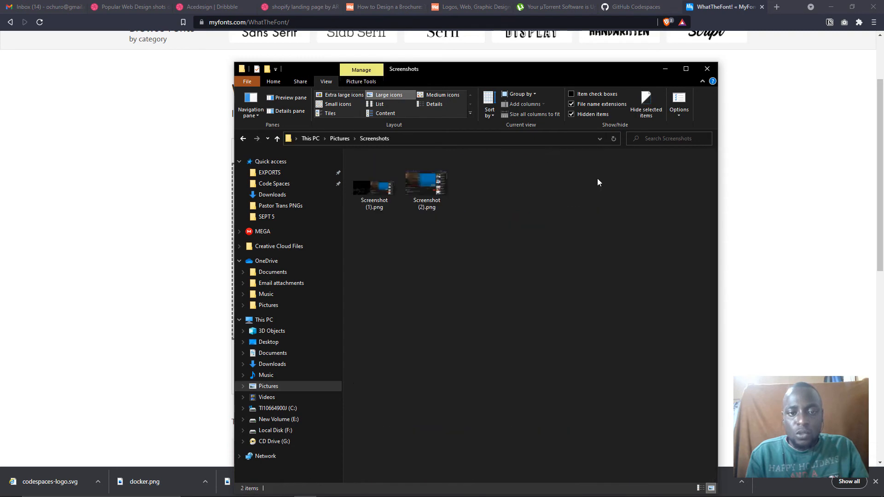
{"action": "left_click", "coordinate": [244, 139]}
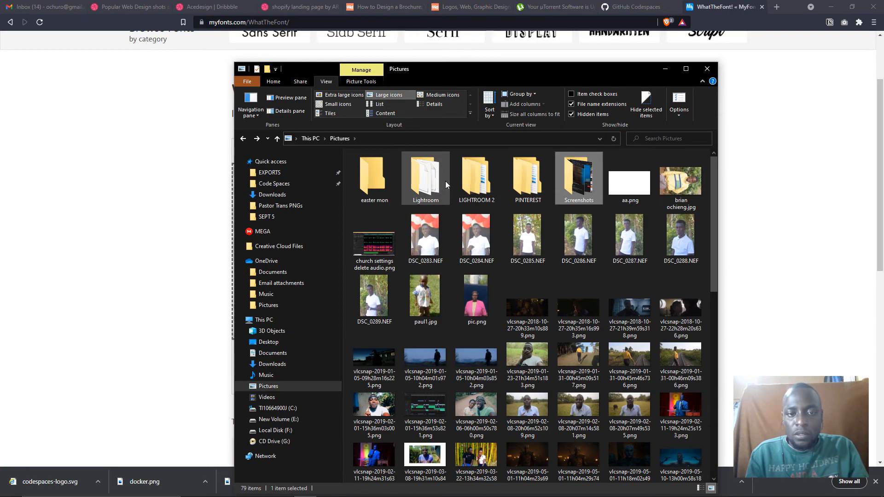
{"action": "scroll", "coordinate": [445, 180], "scroll_direction": "down", "scroll_amount": 10}
{"action": "scroll", "coordinate": [448, 181], "scroll_direction": "up", "scroll_amount": 10}
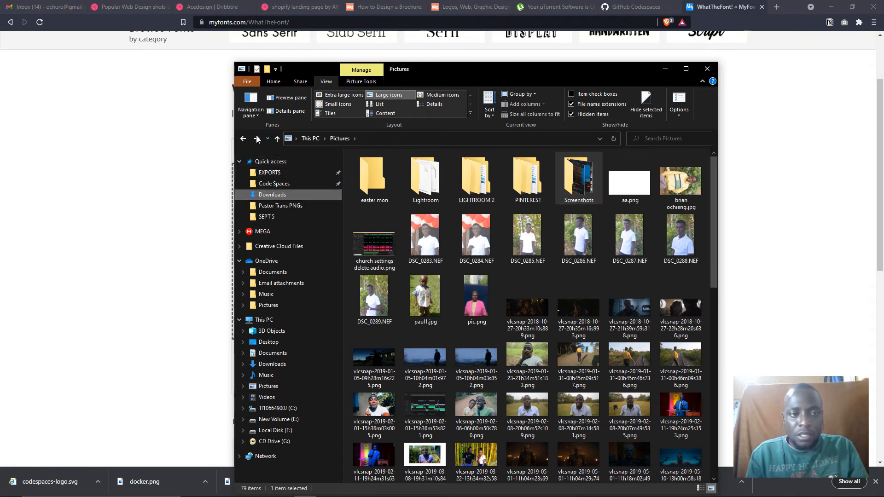
{"action": "left_click", "coordinate": [174, 195]}
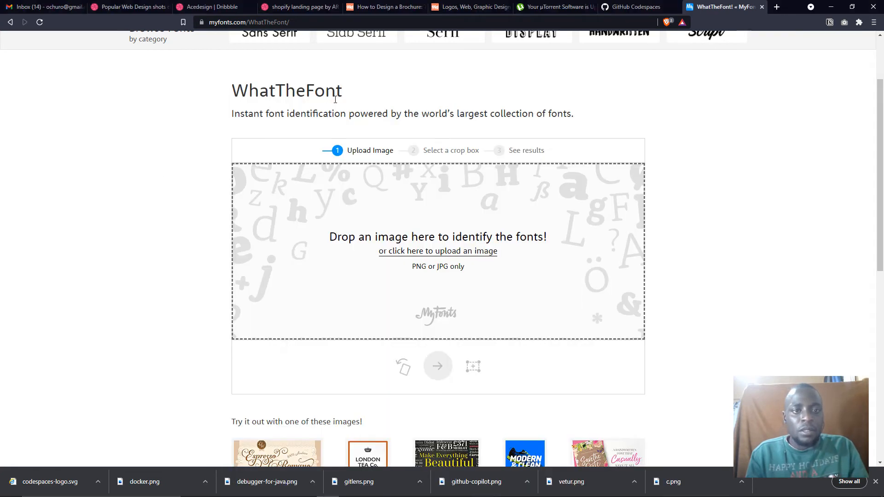
Close the WhatTheFont tab, inspect the "Blazing fast cloud developer environments" heading on the GitHub page and expand its h1 element
{"action": "left_click", "coordinate": [761, 7]}
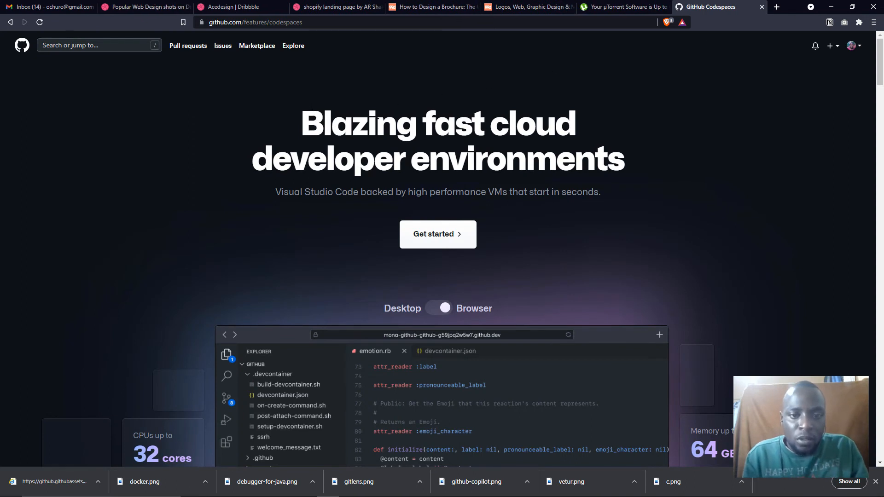
{"action": "left_click_drag", "start_coordinate": [297, 122], "coordinate": [612, 165]}
{"action": "right_click", "coordinate": [611, 167]}
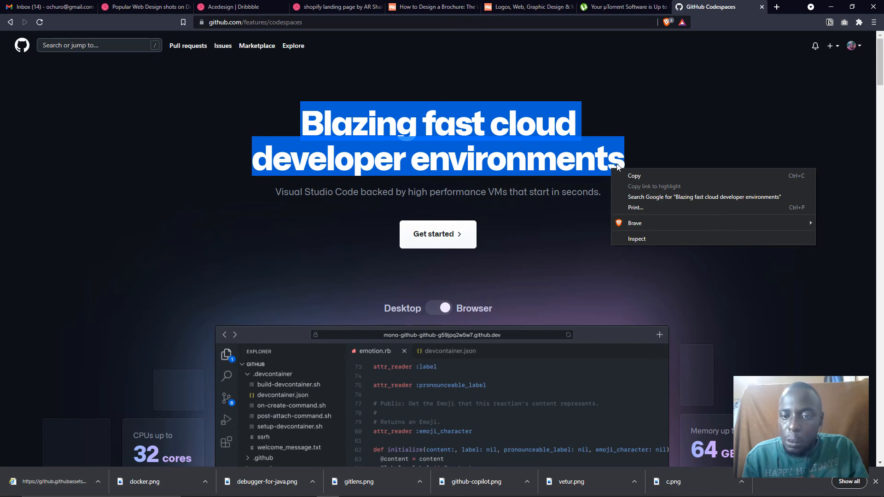
{"action": "left_click", "coordinate": [644, 239]}
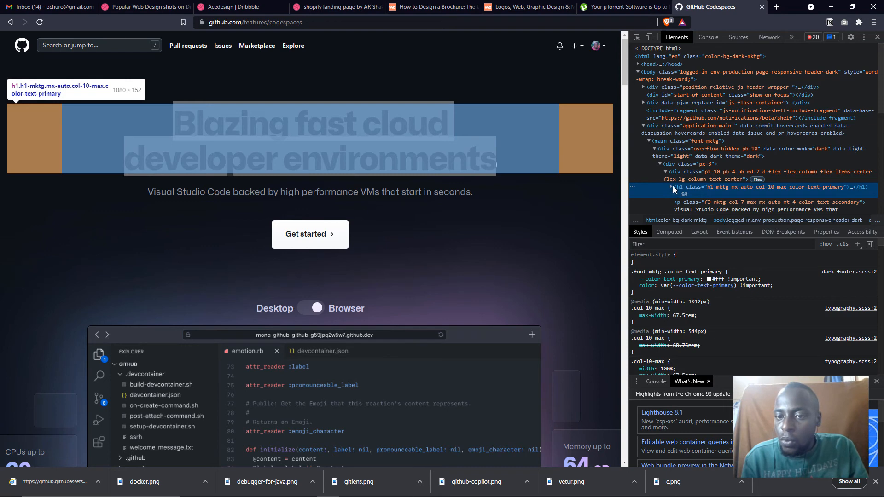
{"action": "left_click", "coordinate": [671, 186]}
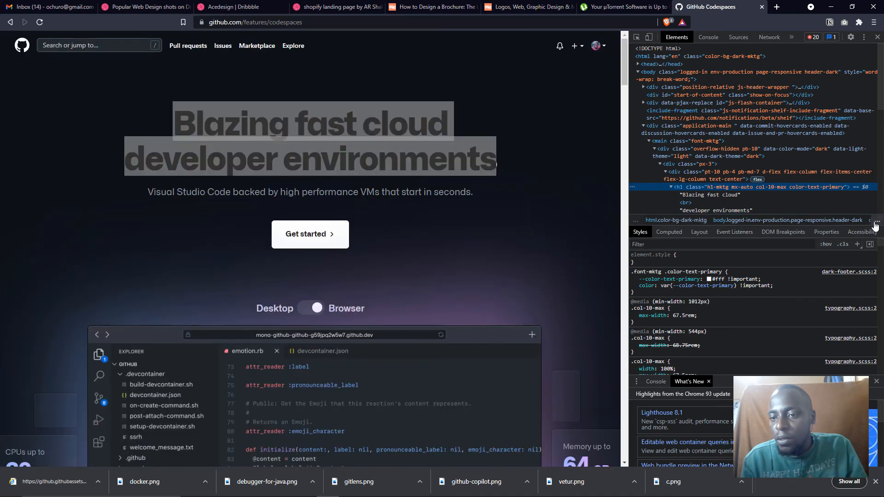
Examine the chain of parent elements of the heading's h1 in the developer tools
{"action": "left_click", "coordinate": [877, 221]}
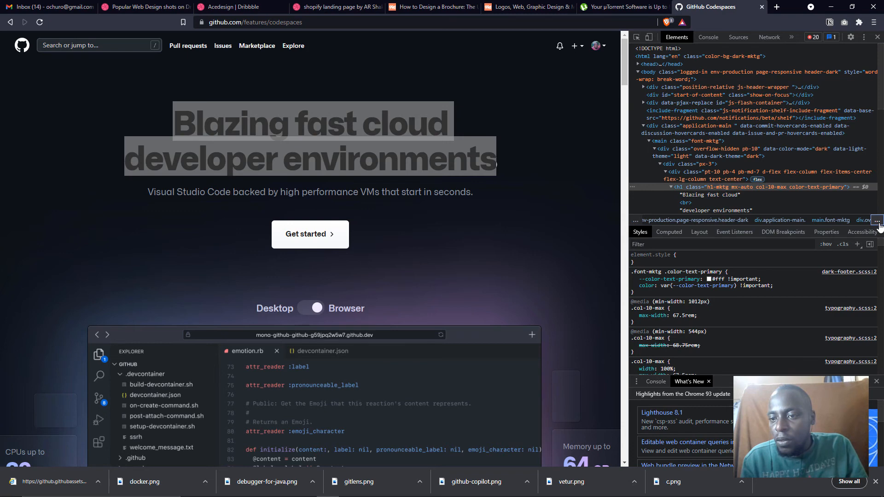
{"action": "left_click", "coordinate": [877, 221]}
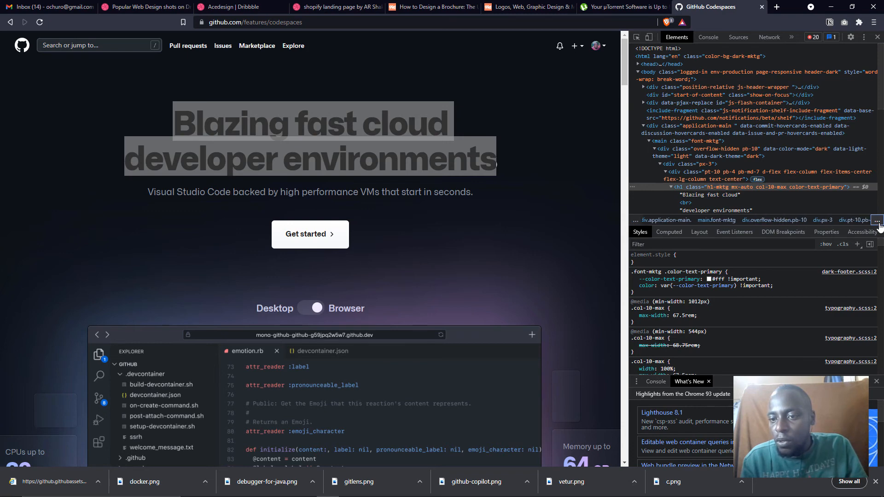
{"action": "left_click", "coordinate": [876, 221]}
{"action": "left_click", "coordinate": [877, 221]}
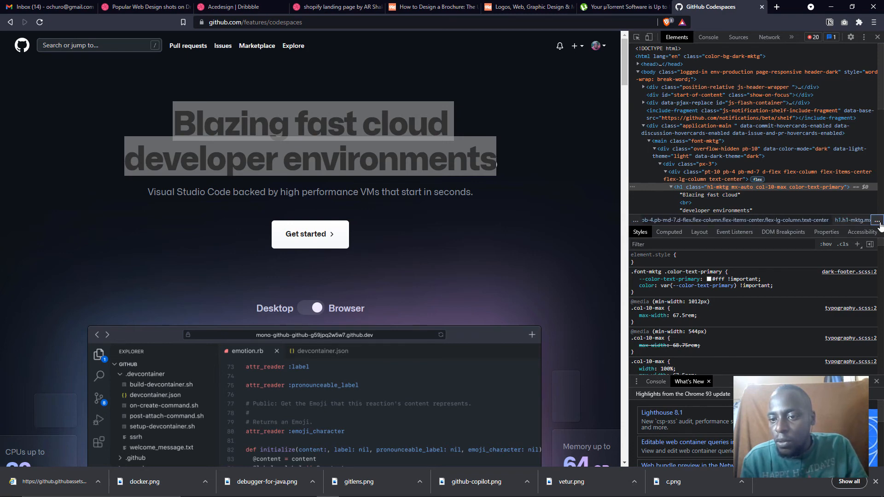
{"action": "left_click", "coordinate": [878, 222]}
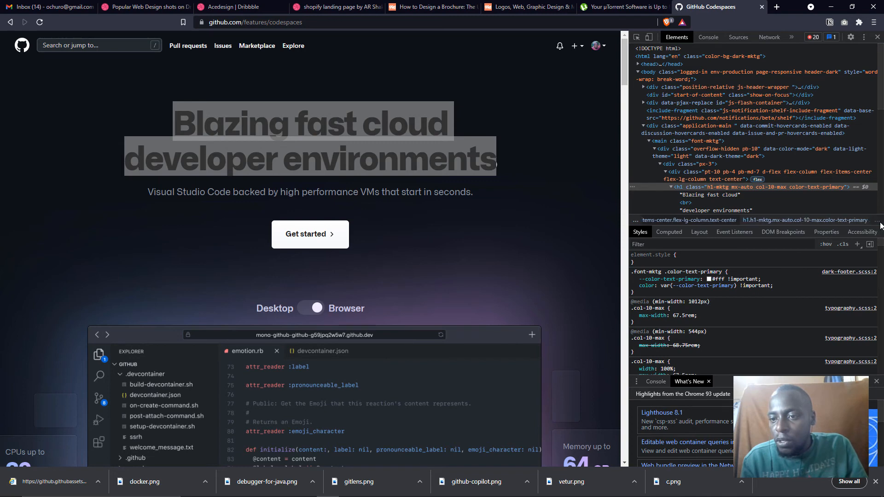
{"action": "left_click", "coordinate": [635, 221]}
{"action": "left_click", "coordinate": [635, 222]}
{"action": "left_click", "coordinate": [635, 222]}
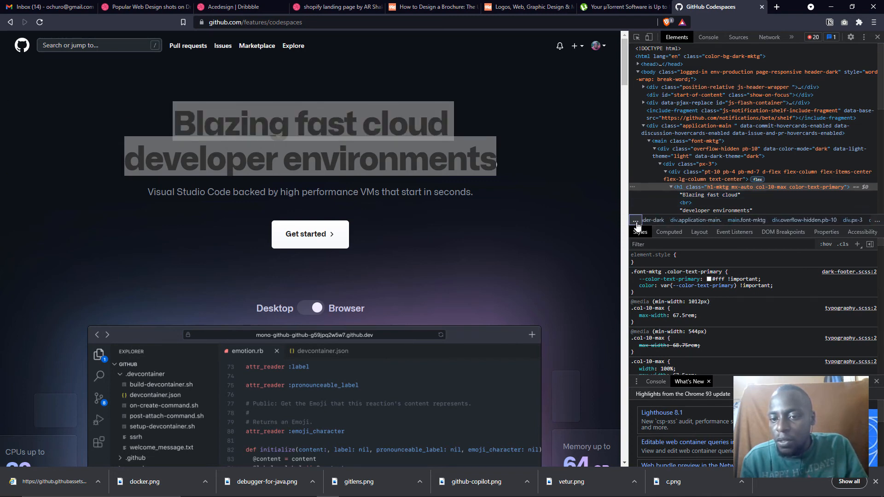
{"action": "left_click", "coordinate": [635, 222]}
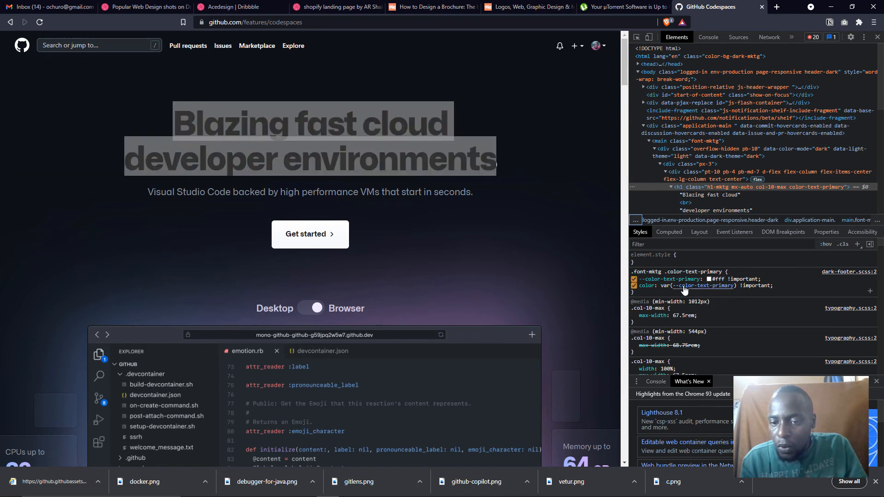
Examine the h1-mktg style rules for the heading's font family, size, line height and weight
{"action": "scroll", "coordinate": [684, 290], "scroll_direction": "down", "scroll_amount": 1}
{"action": "scroll", "coordinate": [686, 286], "scroll_direction": "down", "scroll_amount": 2}
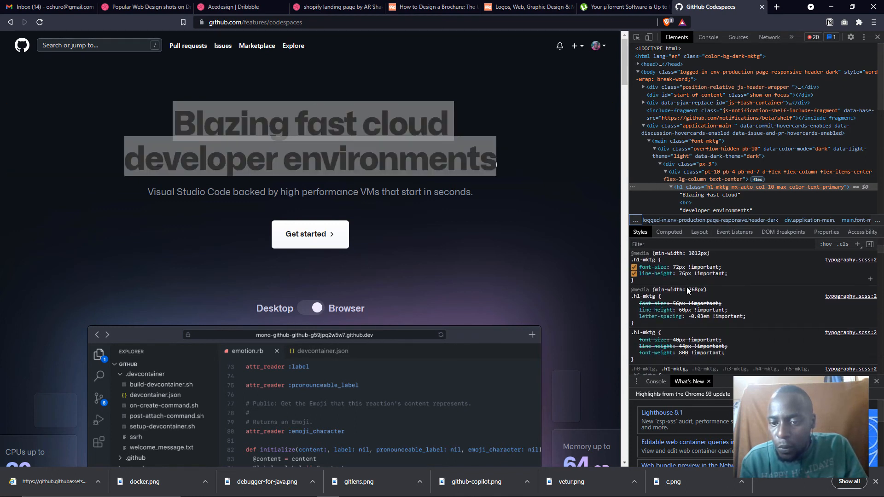
{"action": "scroll", "coordinate": [687, 290], "scroll_direction": "down", "scroll_amount": 2}
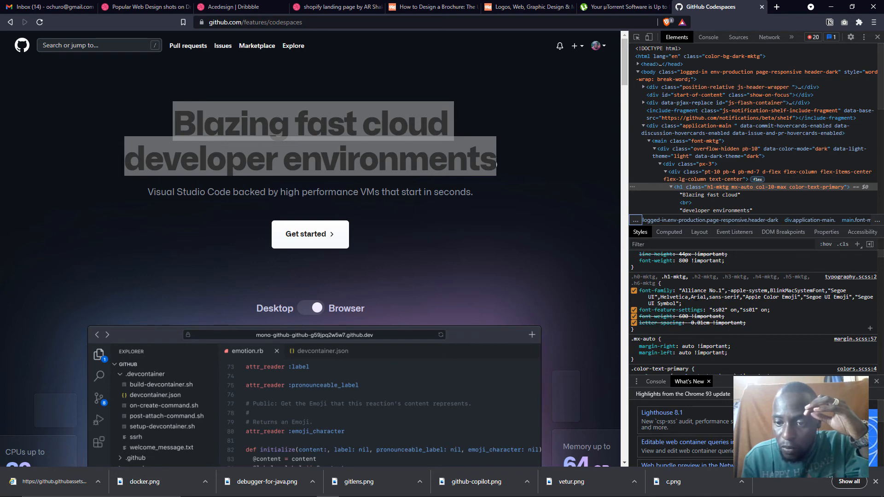
Switch back to the Github Spaces Home Page file in Figma and dismiss the Pictures folder window
{"action": "left_click", "coordinate": [833, 7]}
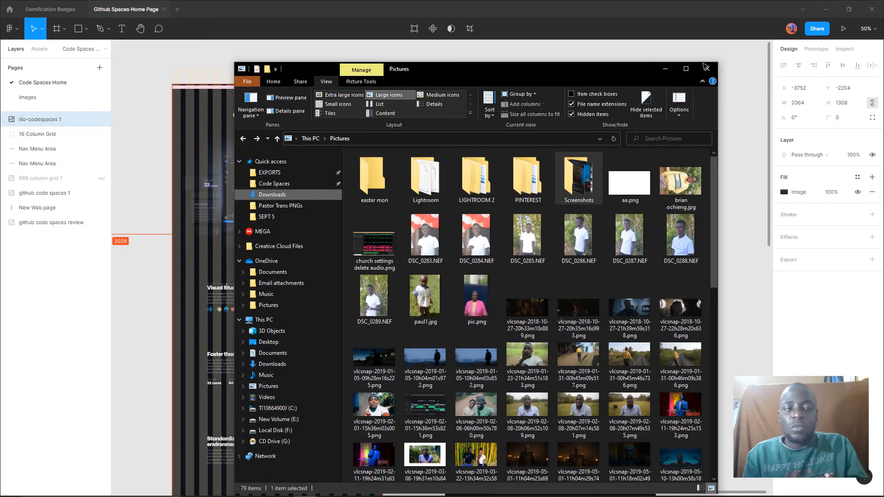
{"action": "left_click", "coordinate": [238, 52]}
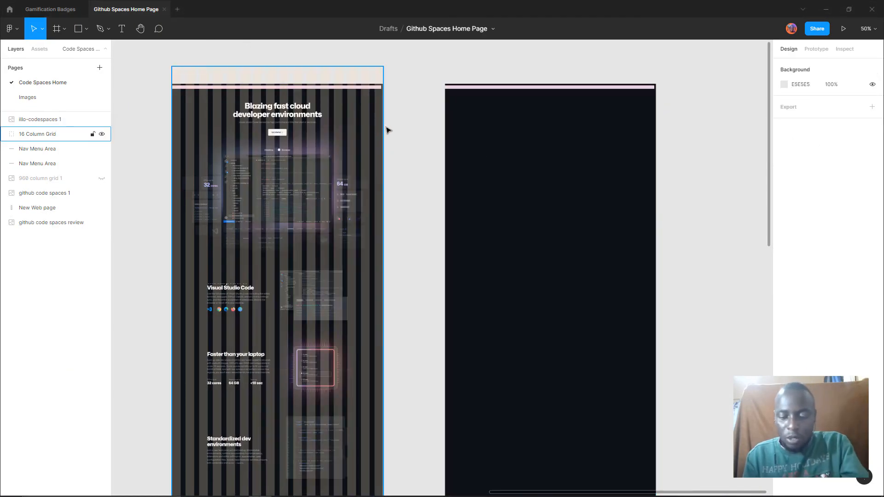
Draw a text box about 171 × 51 near the top of the blank dark page and set its text fill to FFFFFF
{"action": "key", "text": "ctrl+equal"}
{"action": "key", "text": "ctrl+equal"}
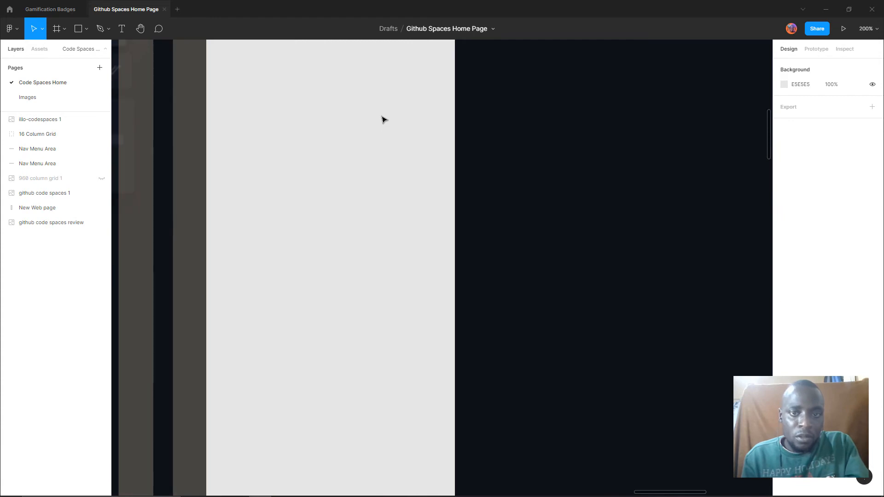
{"action": "scroll", "coordinate": [393, 132], "scroll_direction": "up", "scroll_amount": 5}
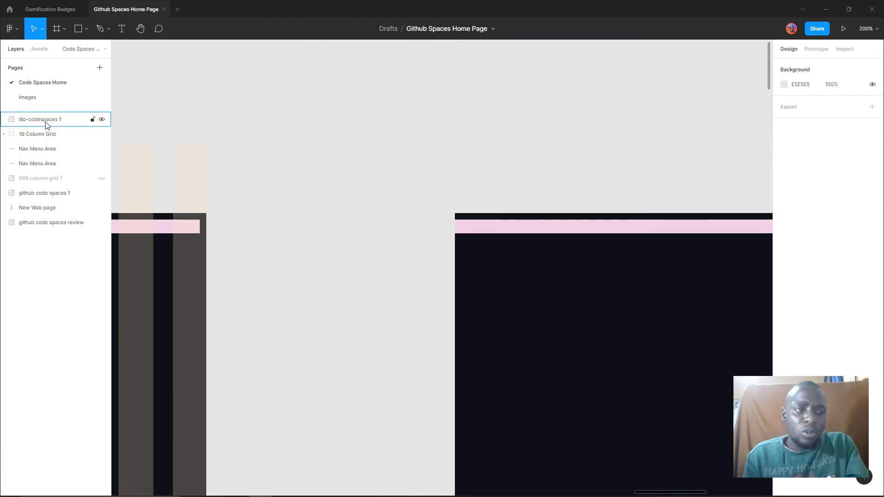
{"action": "key", "text": "t"}
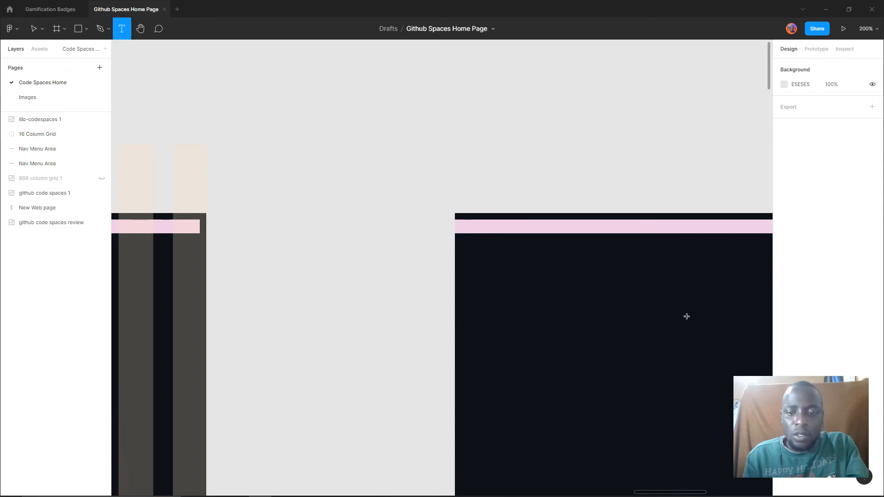
{"action": "left_click_drag", "start_coordinate": [686, 316], "coordinate": [527, 268]}
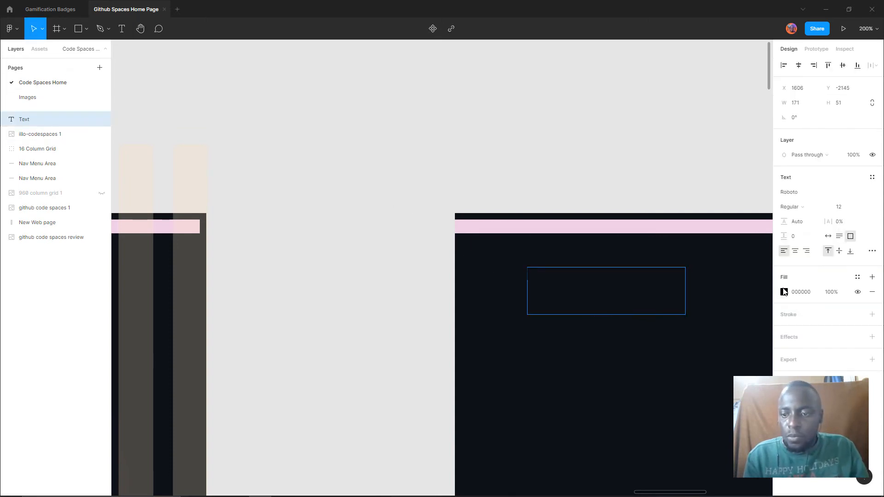
{"action": "left_click", "coordinate": [784, 292]}
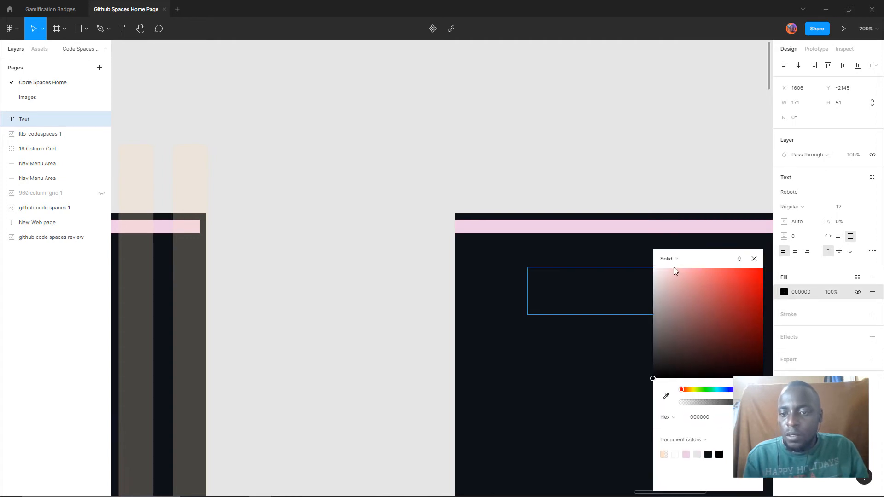
{"action": "left_click_drag", "start_coordinate": [675, 271], "coordinate": [627, 243]}
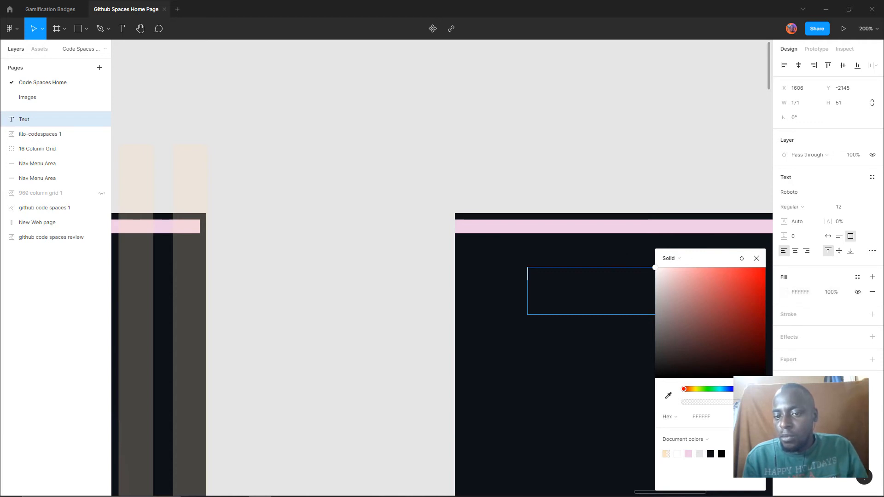
Enter "Blazing fast" in the new text box and finish editing
{"action": "type", "text": "Bl"}
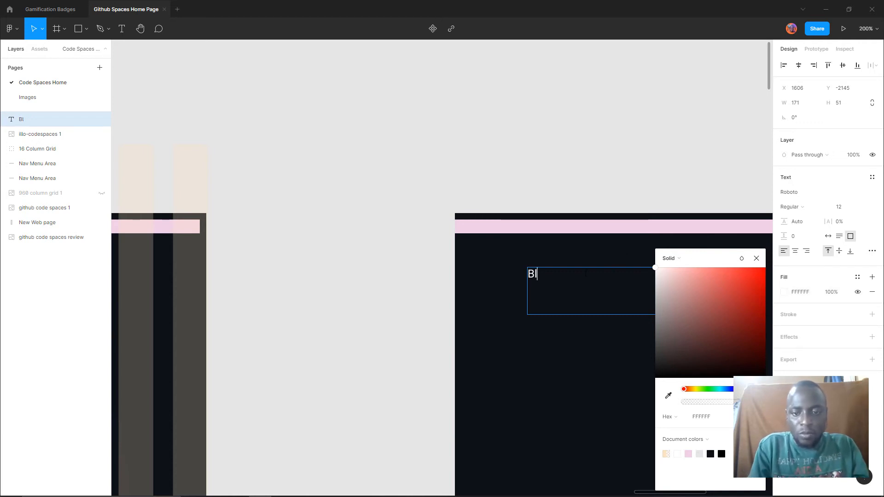
{"action": "type", "text": "azing "}
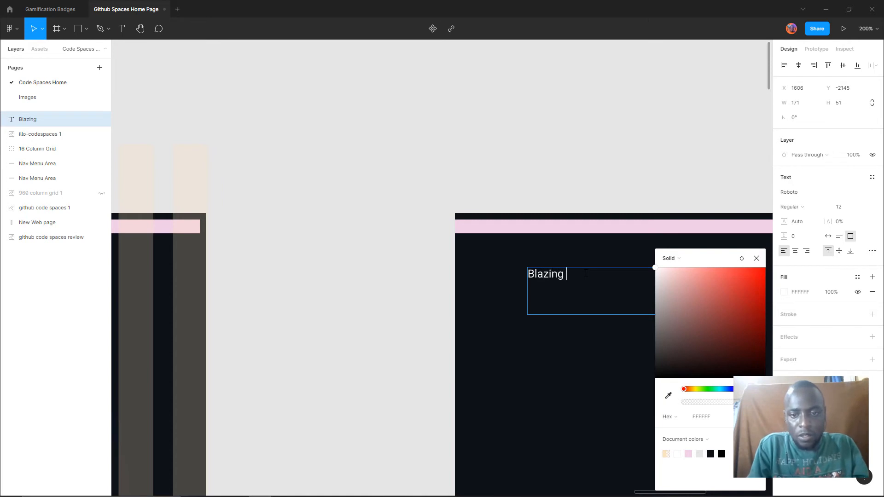
{"action": "type", "text": "ga"}
{"action": "key", "text": "BackSpace"}
{"action": "key", "text": "BackSpace"}
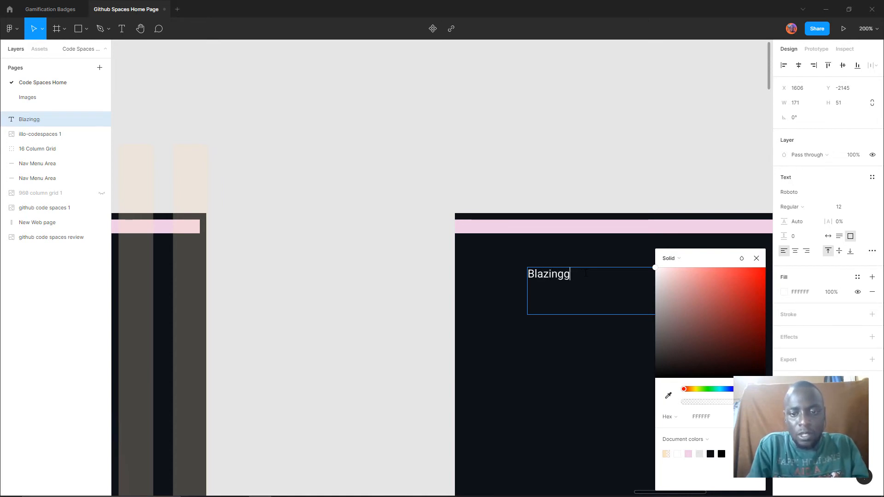
{"action": "type", "text": "ga"}
{"action": "key", "text": "BackSpace"}
{"action": "key", "text": "BackSpace"}
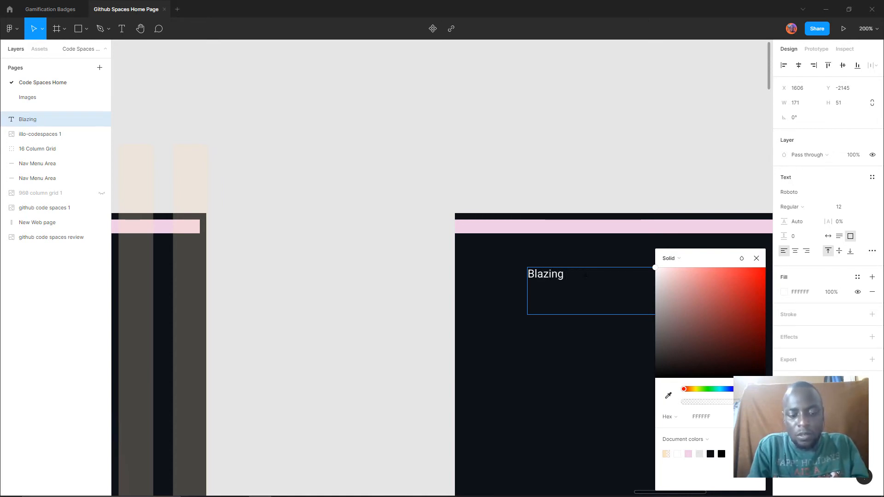
{"action": "type", "text": "fast"}
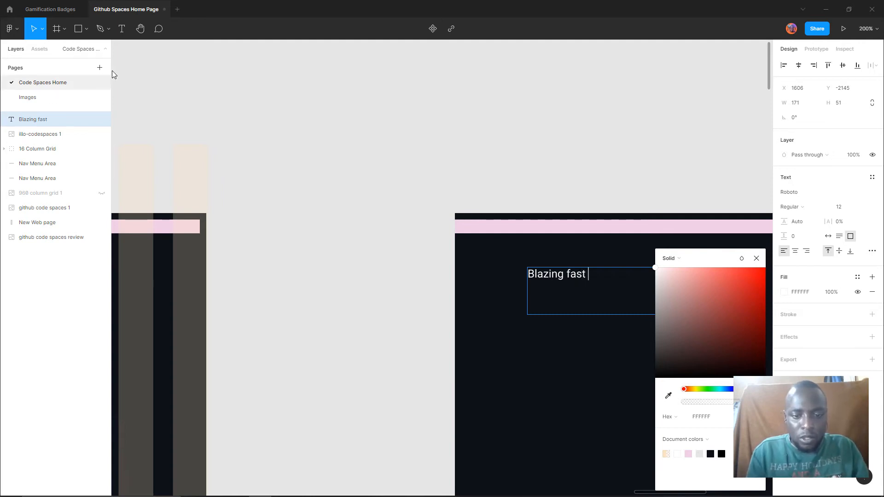
{"action": "key", "text": "Escape"}
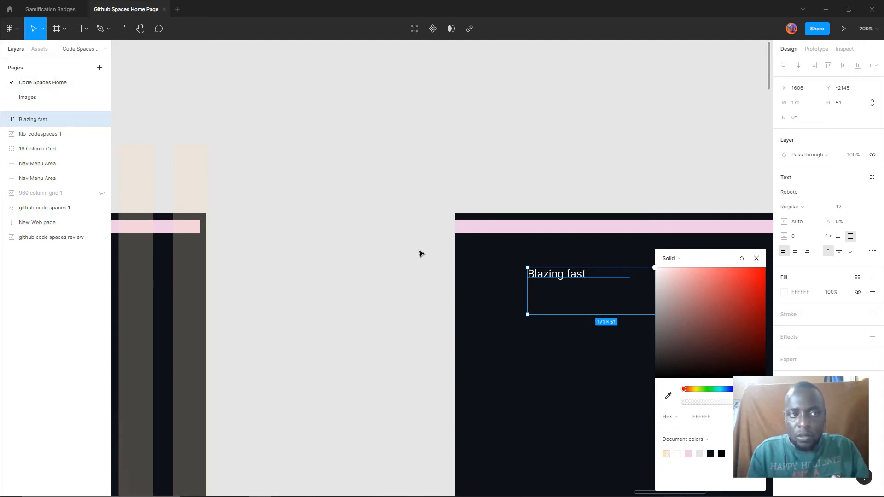
Extend the "Blazing fast" text so the heading reads "Blazing fast cloud developer environments"
{"action": "left_click_drag", "start_coordinate": [303, 214], "coordinate": [381, 214]}
{"action": "scroll", "coordinate": [364, 322], "scroll_direction": "down", "scroll_amount": 5}
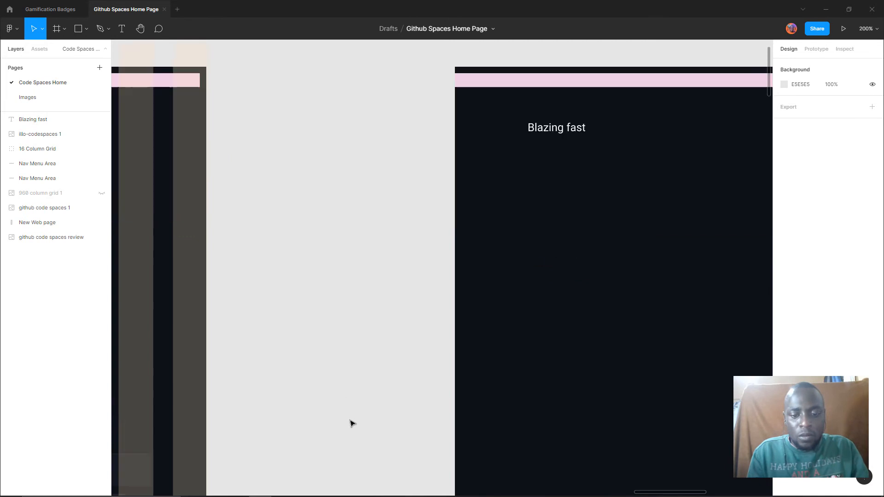
{"action": "left_click_drag", "start_coordinate": [312, 321], "coordinate": [156, 313]}
{"action": "left_click", "coordinate": [500, 131]}
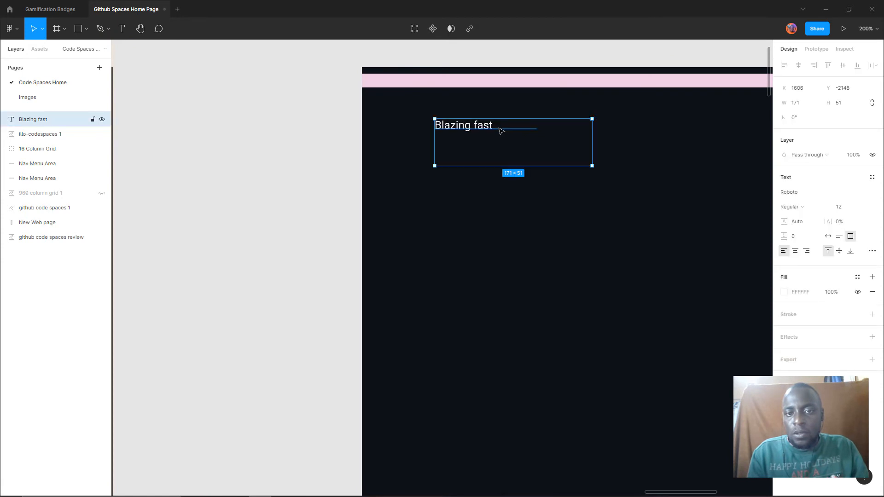
{"action": "double_click", "coordinate": [500, 132]}
{"action": "left_click", "coordinate": [498, 126]}
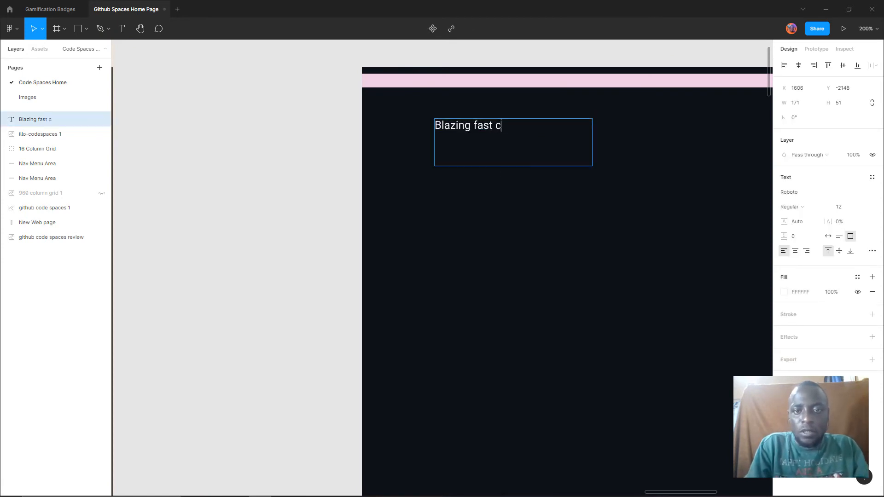
{"action": "type", "text": "cloud deve"}
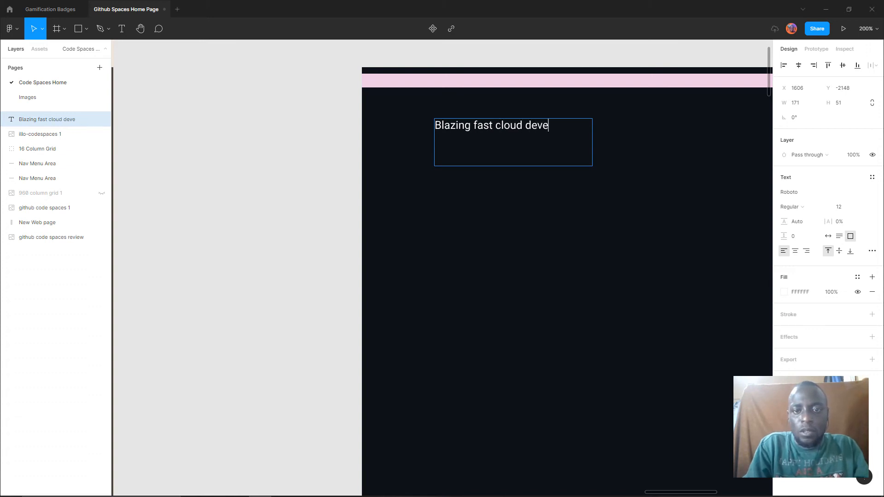
{"action": "type", "text": "loper evn"}
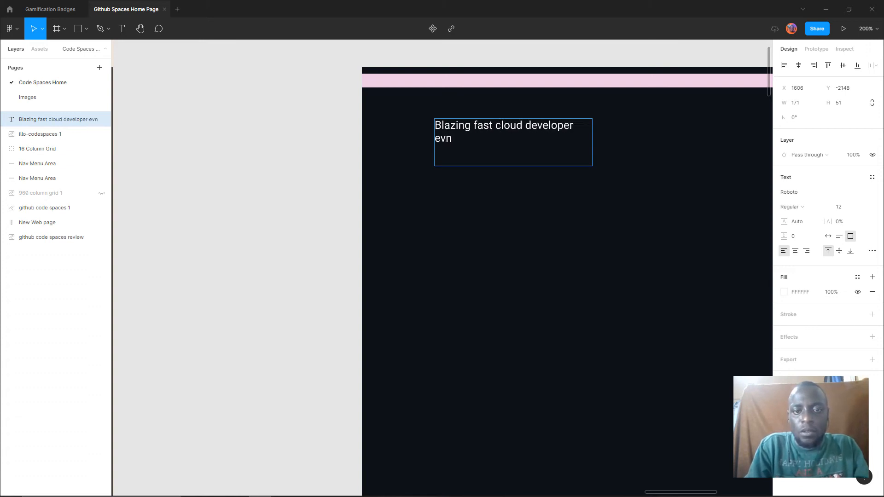
{"action": "key", "text": "BackSpace"}
{"action": "type", "text": "nvironment"}
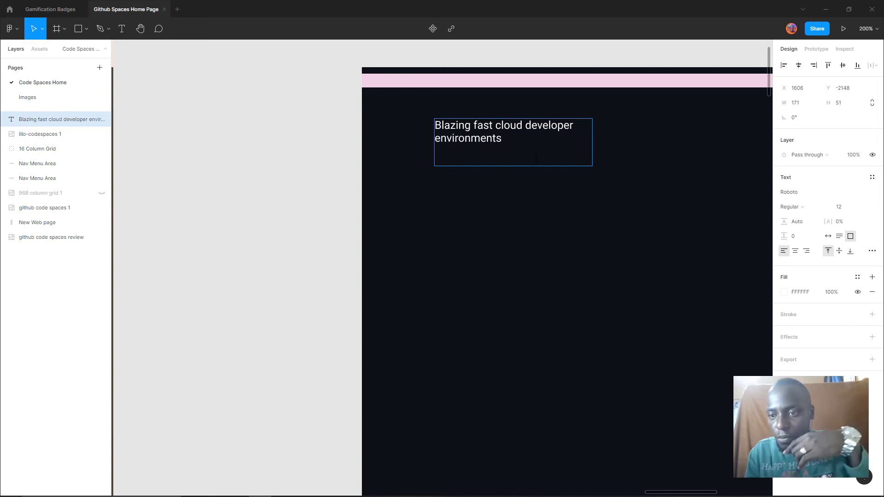
{"action": "type", "text": "s"}
Set the heading text's font to Helvetica with the Bold style
{"action": "left_click_drag", "start_coordinate": [508, 149], "coordinate": [435, 125]}
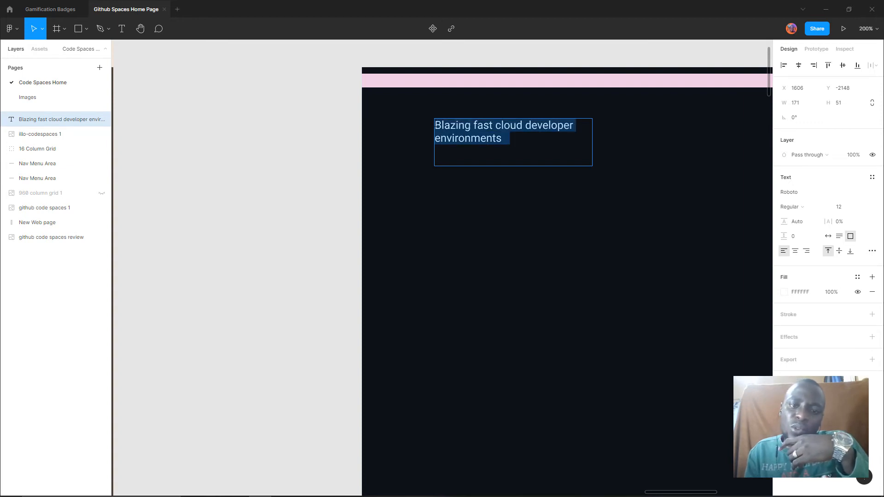
{"action": "left_click", "coordinate": [803, 194]}
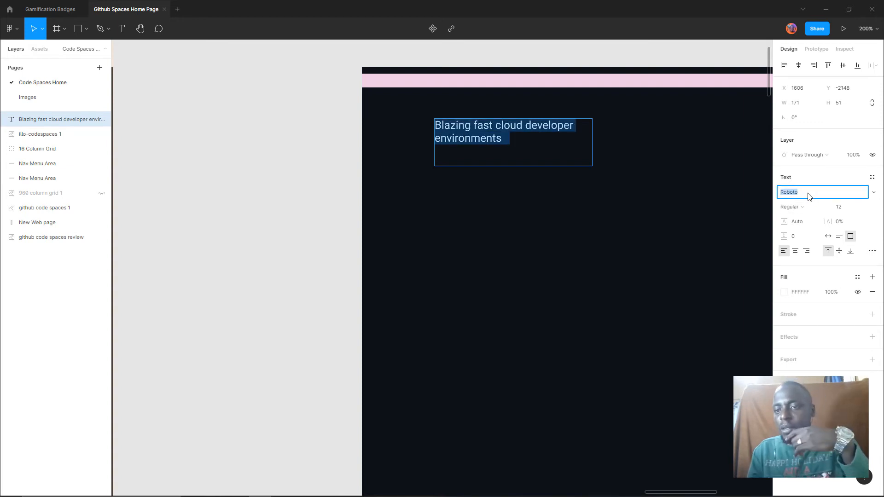
{"action": "type", "text": "Helvetica"}
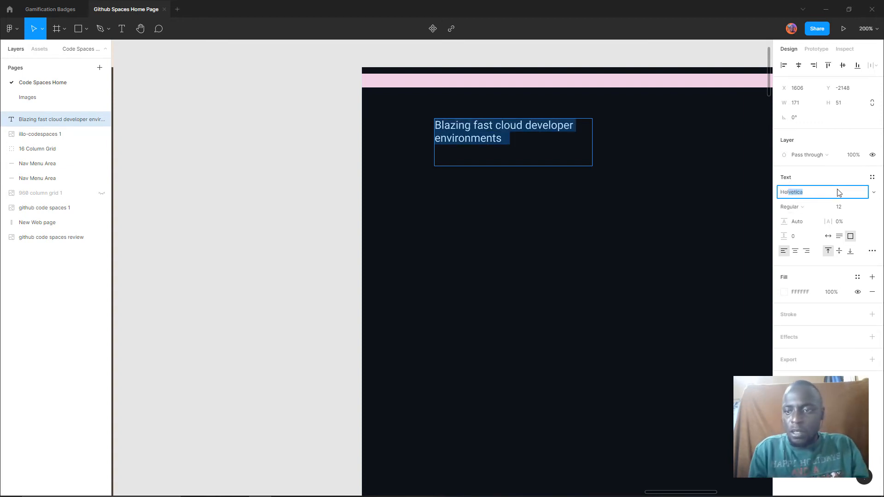
{"action": "key", "text": "Return"}
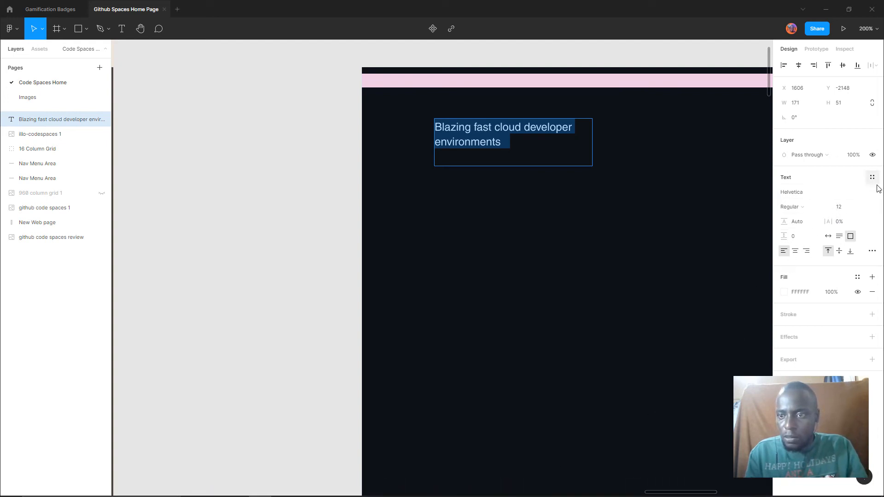
{"action": "left_click", "coordinate": [813, 211]}
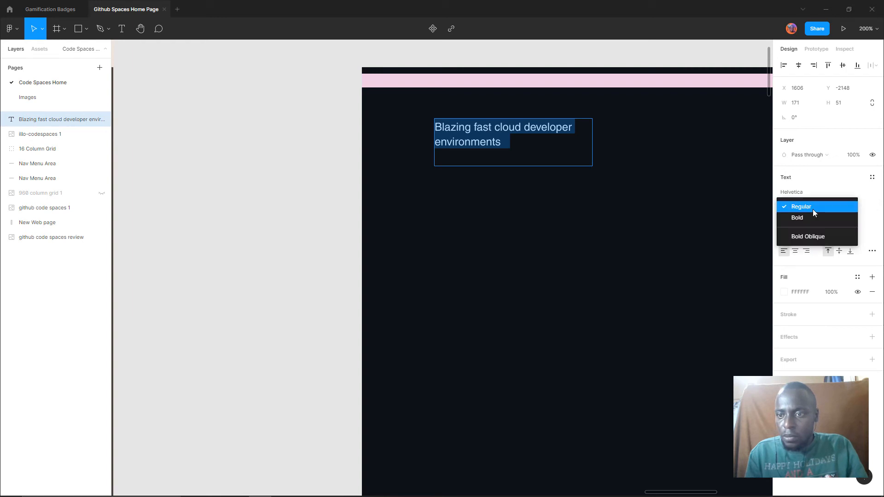
{"action": "left_click", "coordinate": [812, 218]}
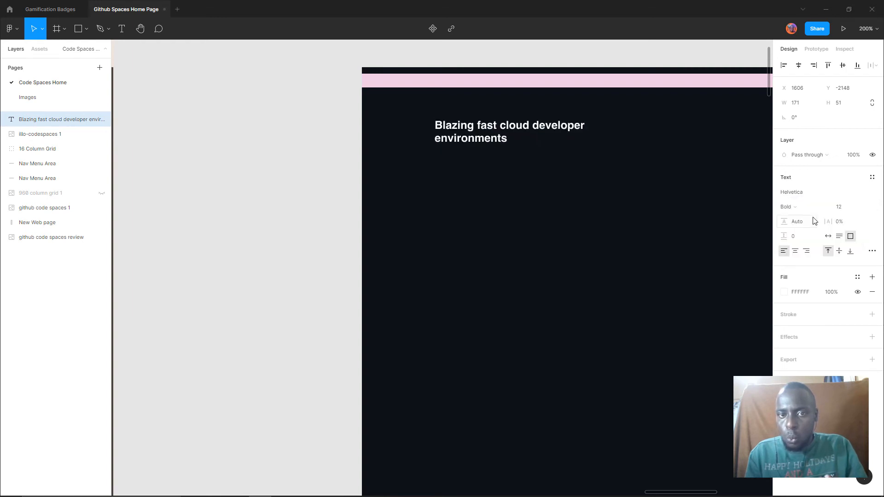
{"action": "key", "text": "Return"}
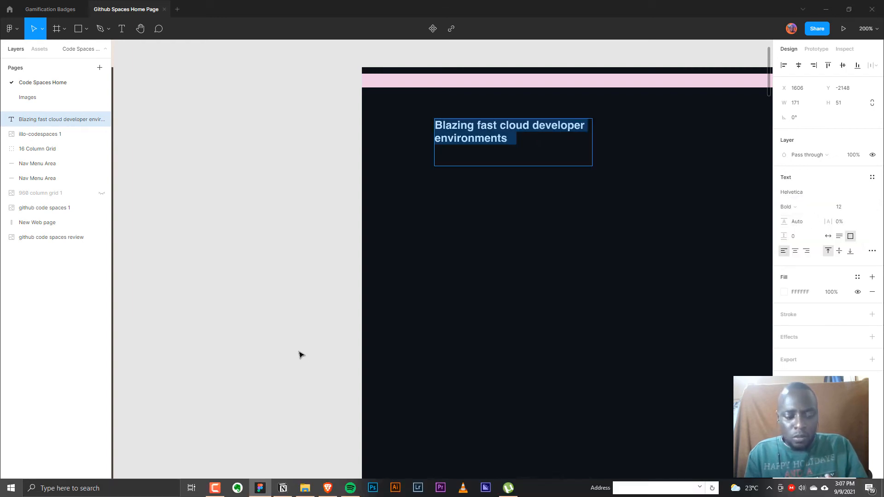
{"action": "key", "text": "Escape"}
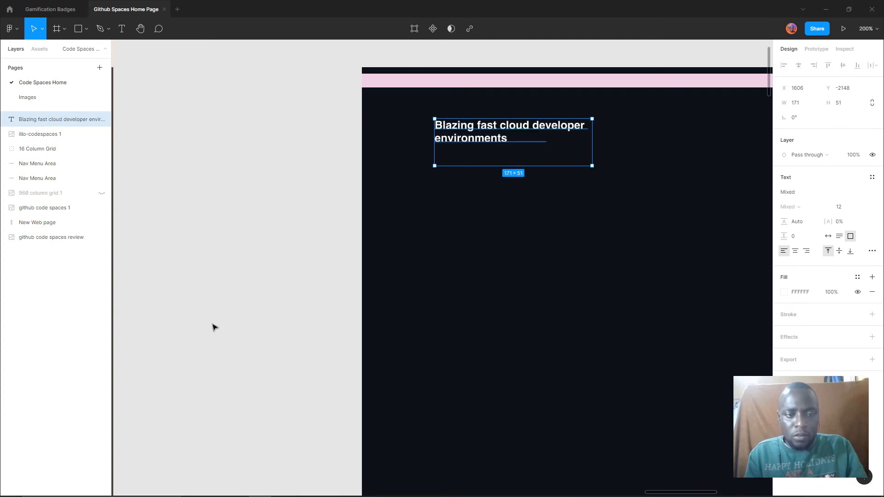
Move the dark New Web page rectangle to X 1377, Y -2197, leaving the heading and pink nav bar in place
{"action": "left_click", "coordinate": [216, 328]}
{"action": "left_click_drag", "start_coordinate": [242, 343], "coordinate": [326, 375]}
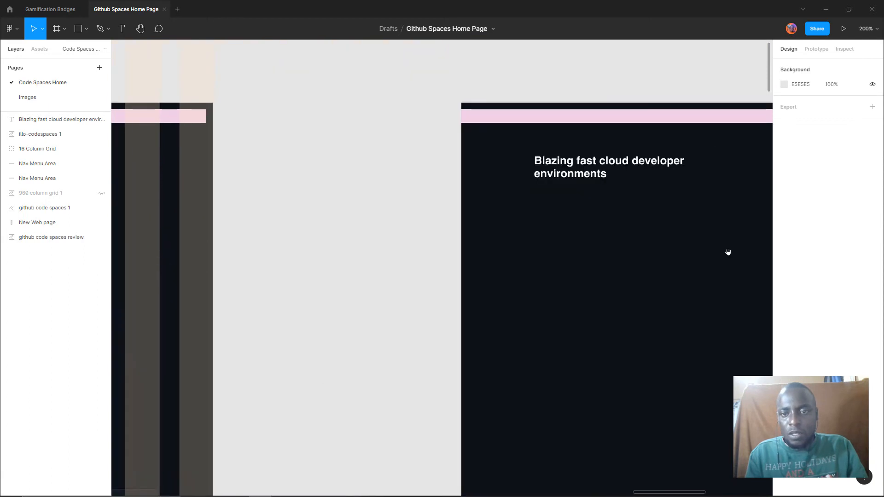
{"action": "left_click_drag", "start_coordinate": [694, 255], "coordinate": [556, 261]}
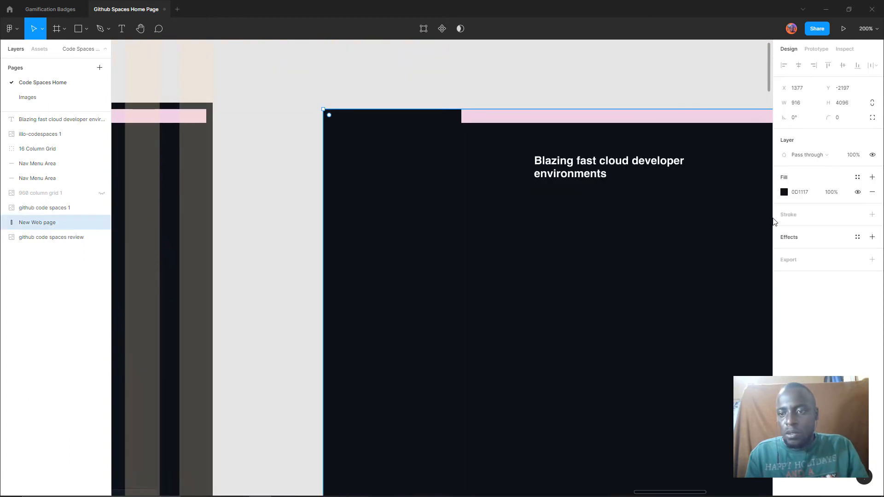
Set the font of the "Blazing fast cloud developer environments" heading to Arial with the Black style
{"action": "left_click", "coordinate": [643, 168]}
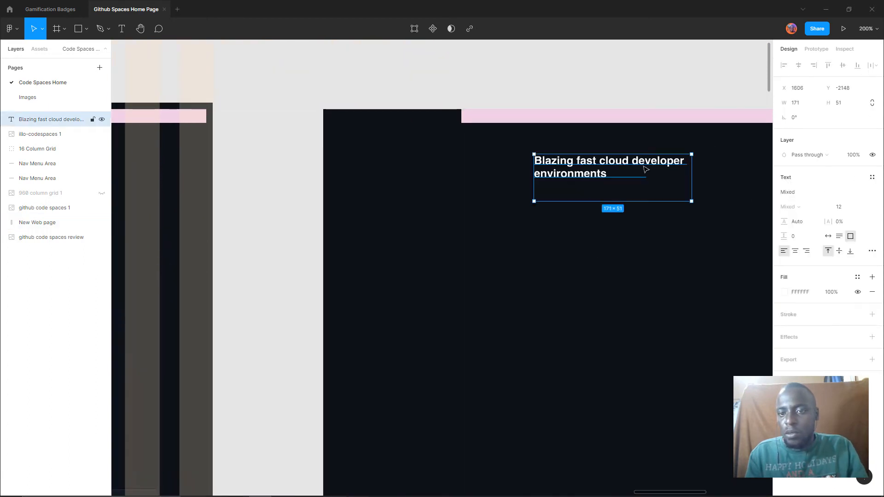
{"action": "key", "text": "Return"}
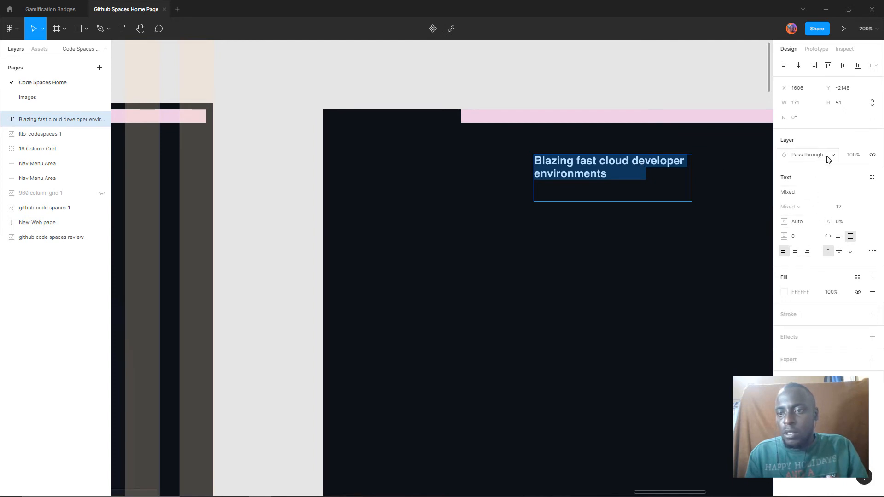
{"action": "left_click", "coordinate": [813, 193]}
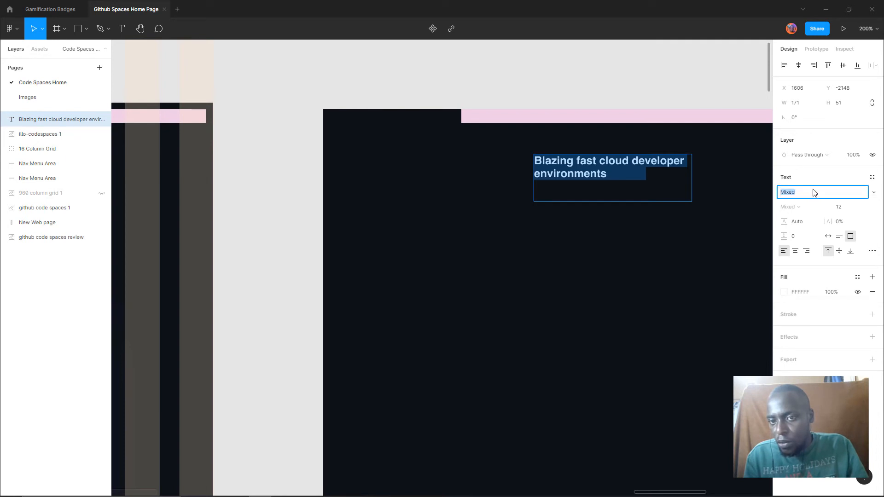
{"action": "left_click", "coordinate": [879, 201]}
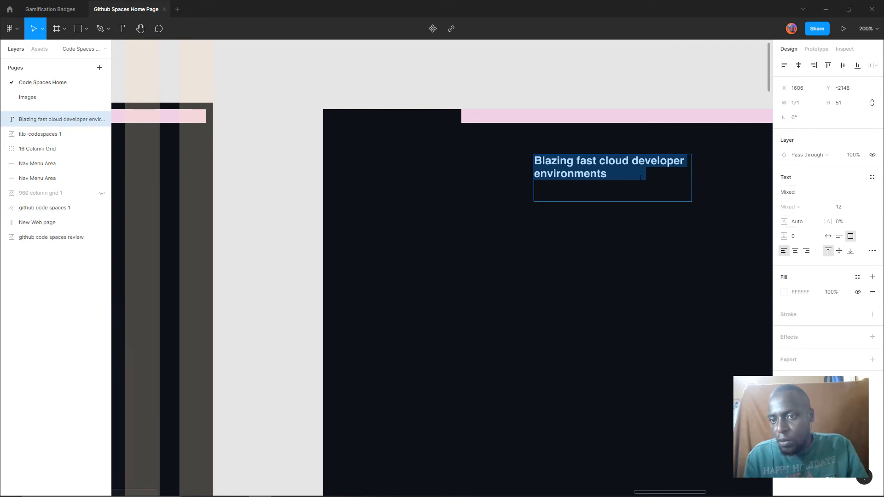
{"action": "double_click", "coordinate": [625, 162]}
{"action": "left_click_drag", "start_coordinate": [615, 178], "coordinate": [535, 161]}
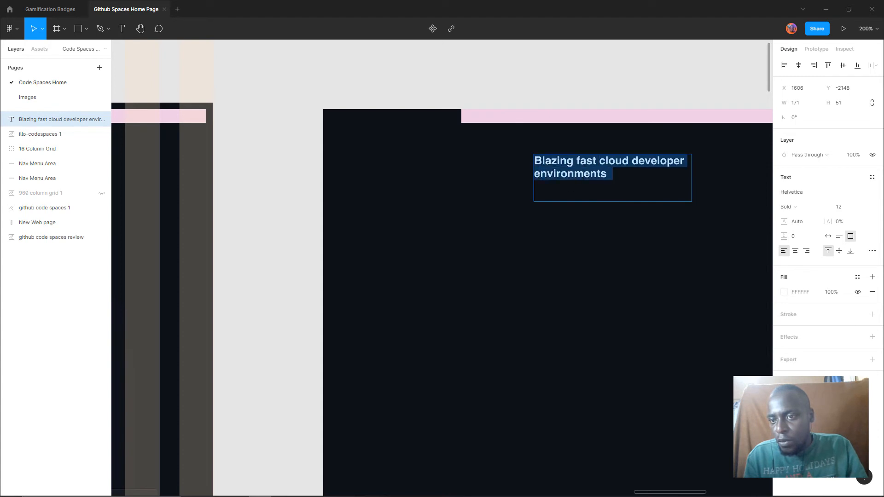
{"action": "left_click", "coordinate": [806, 191]}
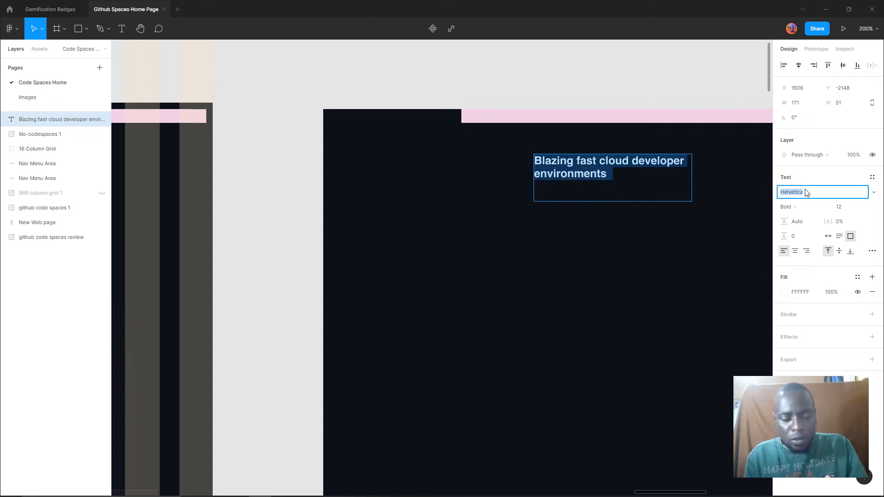
{"action": "type", "text": "Arial"}
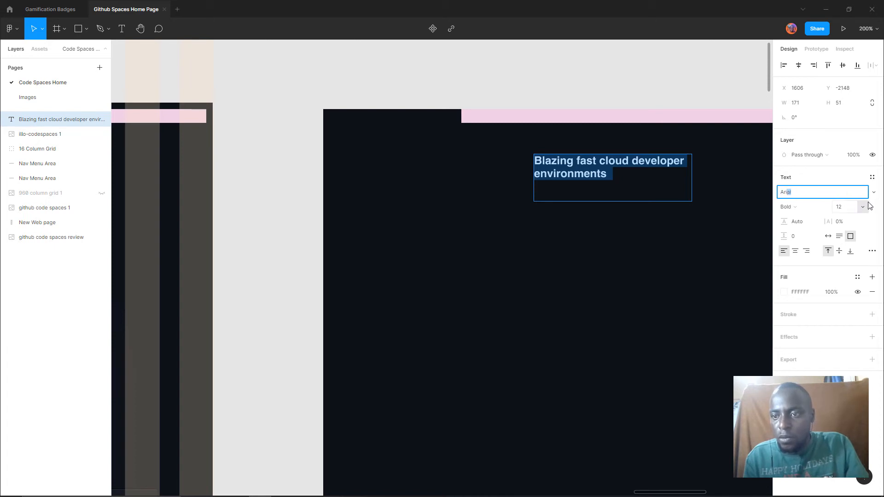
{"action": "key", "text": "Return"}
{"action": "left_click", "coordinate": [803, 208]}
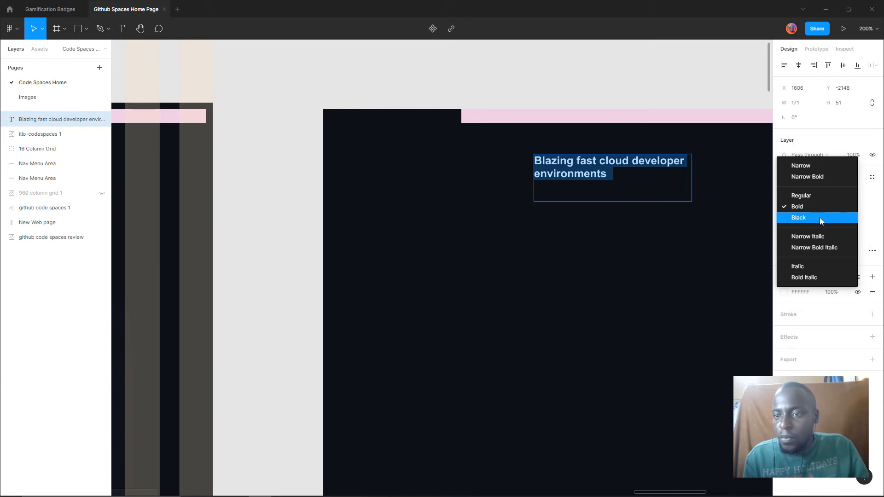
{"action": "left_click", "coordinate": [819, 217]}
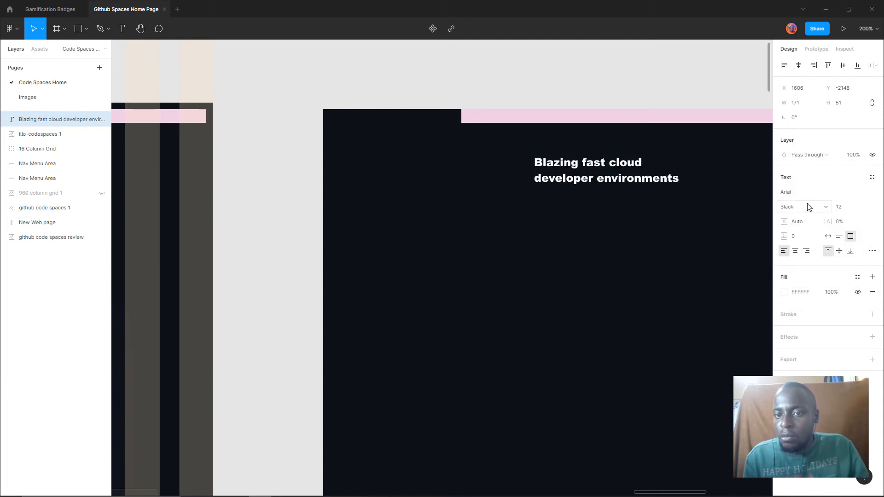
Set the heading's font size to 24 and enlarge its text box to about 341 × 84
{"action": "left_click", "coordinate": [863, 209]}
{"action": "left_click", "coordinate": [855, 252]}
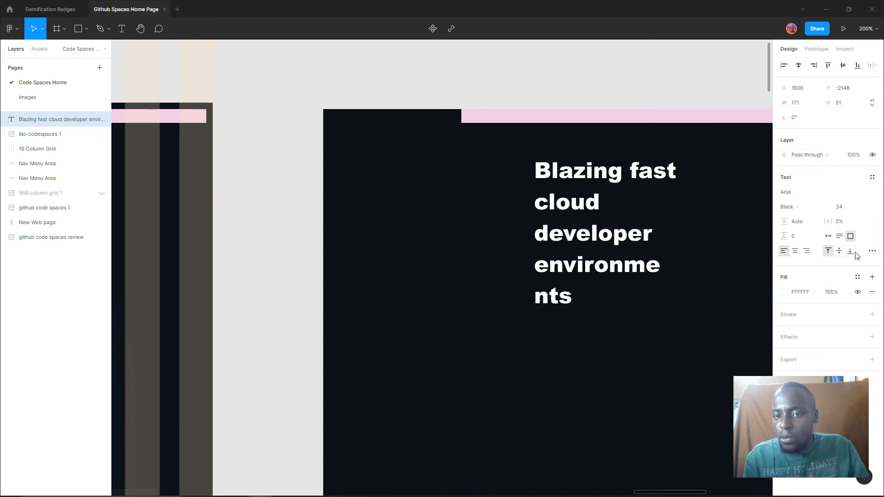
{"action": "key", "text": "Escape"}
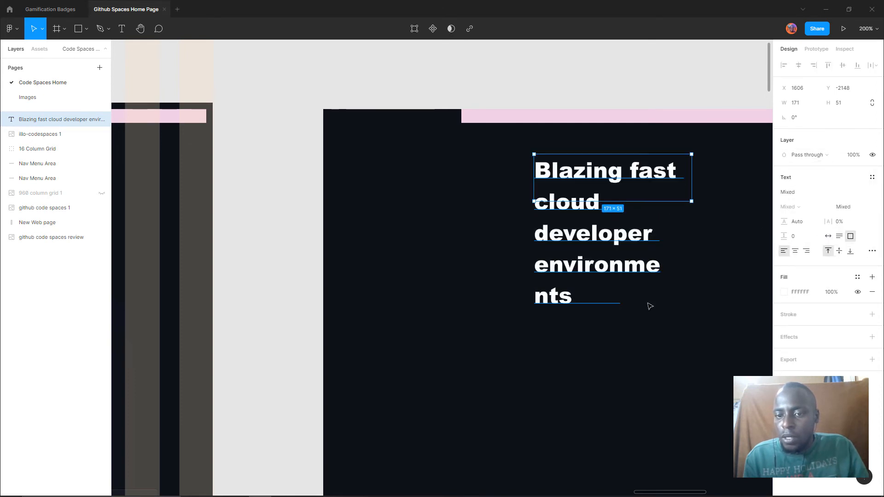
{"action": "left_click_drag", "start_coordinate": [691, 201], "coordinate": [729, 232]}
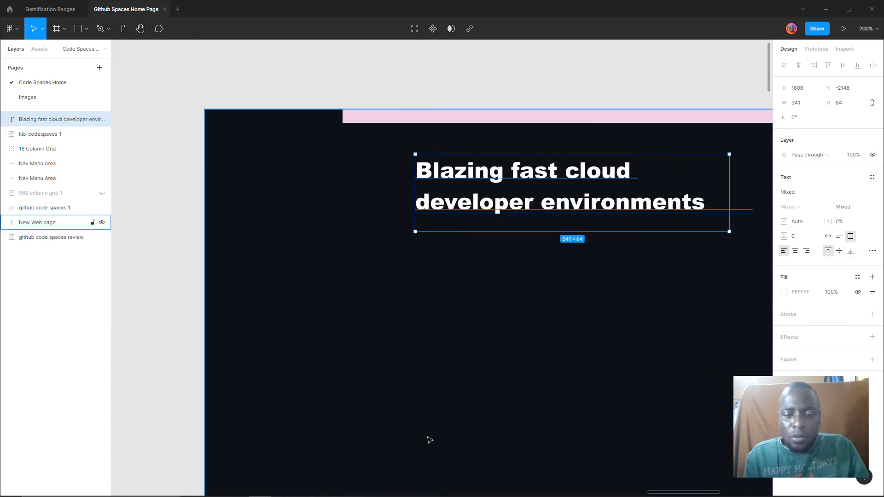
{"action": "scroll", "coordinate": [499, 482], "scroll_direction": "down", "scroll_amount": 1}
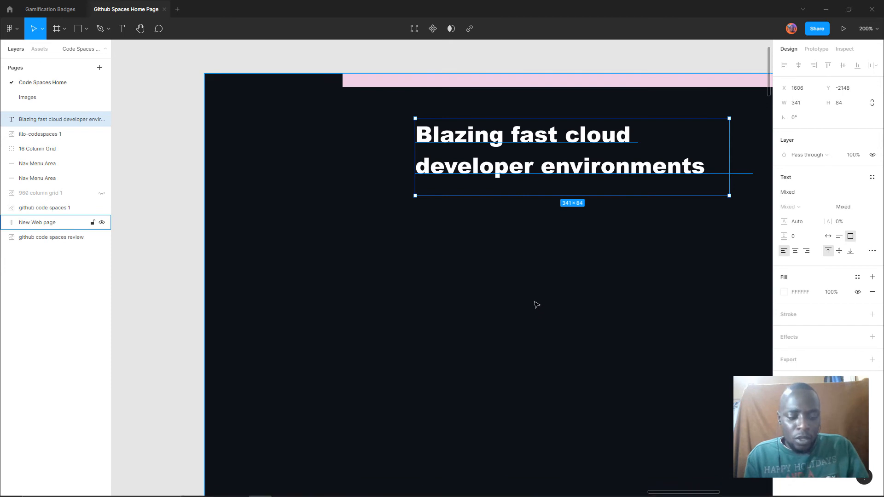
{"action": "left_click", "coordinate": [454, 260]}
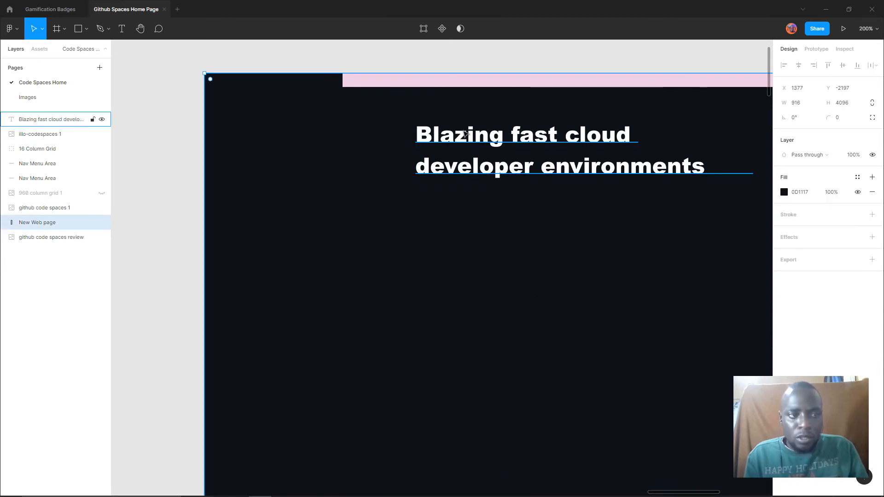
Duplicate the heading and place the copy over the original heading on the reference screenshot, at about X 656, Y -2156
{"action": "left_click", "coordinate": [465, 134]}
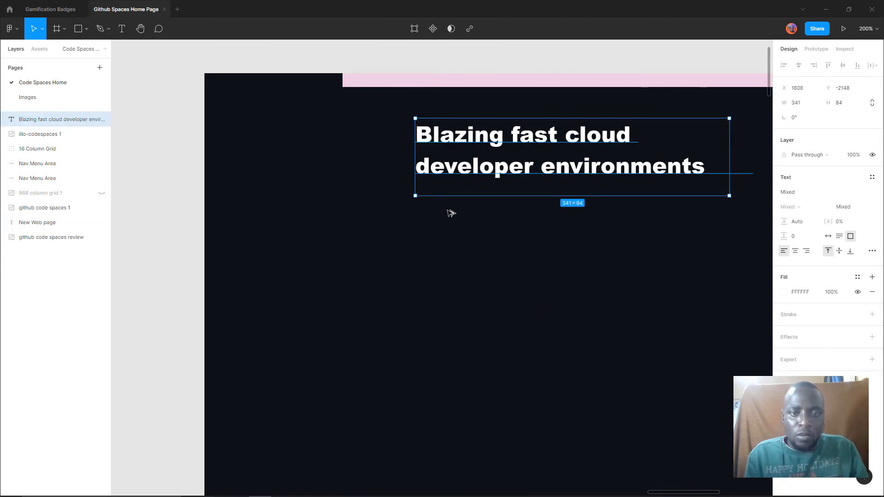
{"action": "left_click_drag", "start_coordinate": [464, 133], "coordinate": [157, 304]}
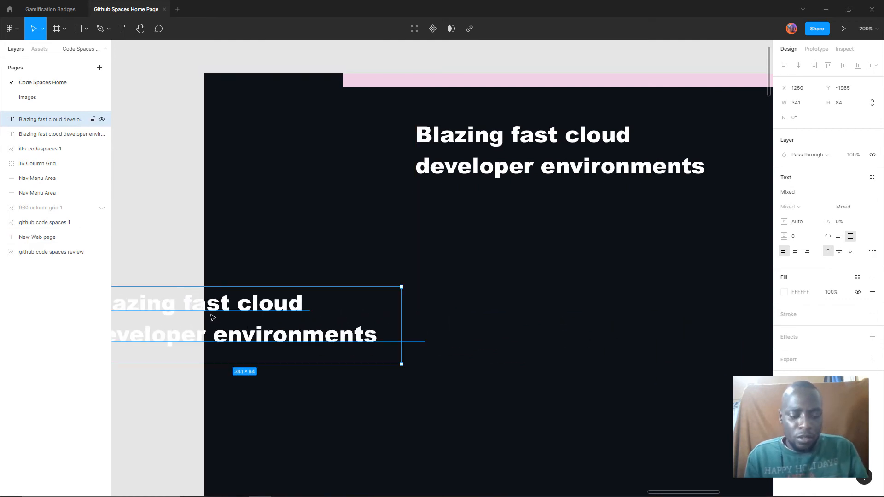
{"action": "left_click", "coordinate": [307, 220]}
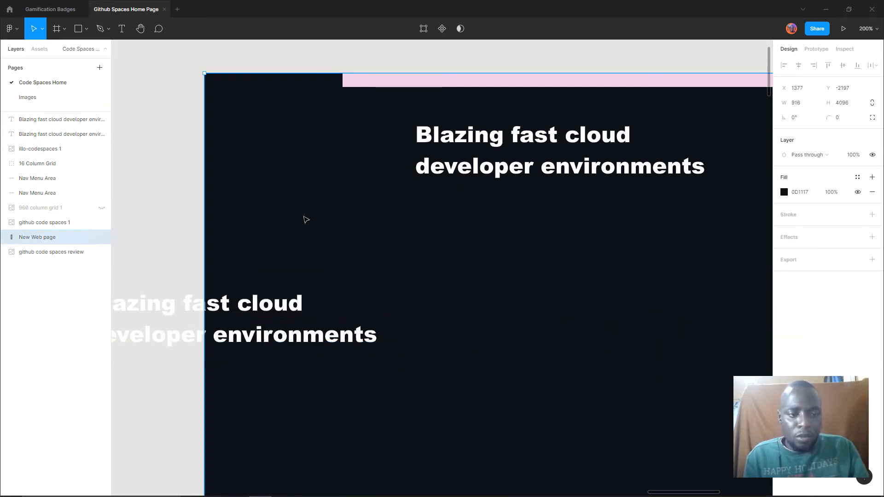
{"action": "left_click_drag", "start_coordinate": [162, 196], "coordinate": [657, 144]}
{"action": "left_click_drag", "start_coordinate": [661, 263], "coordinate": [181, 172]}
{"action": "left_click_drag", "start_coordinate": [342, 280], "coordinate": [567, 288]}
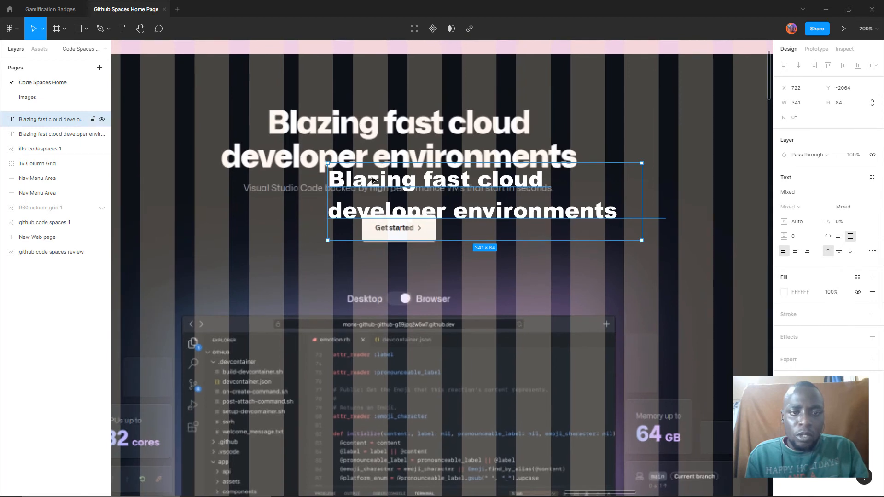
{"action": "left_click_drag", "start_coordinate": [374, 180], "coordinate": [311, 98]}
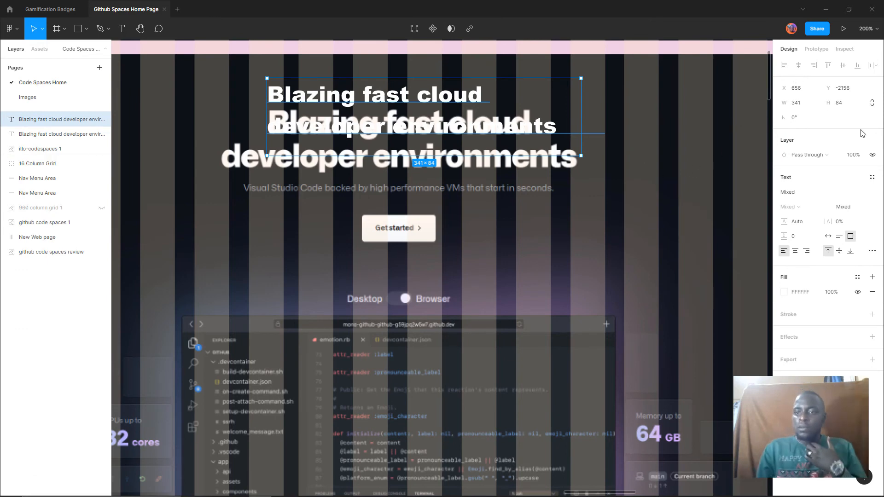
Shift the heading copy on the reference screenshot to about X 619, Y -2152
{"action": "double_click", "coordinate": [466, 102]}
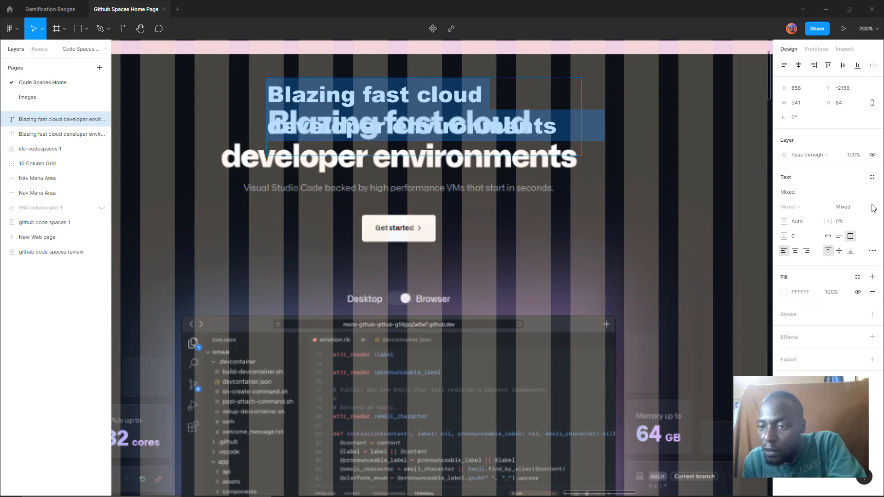
{"action": "key", "text": "Escape"}
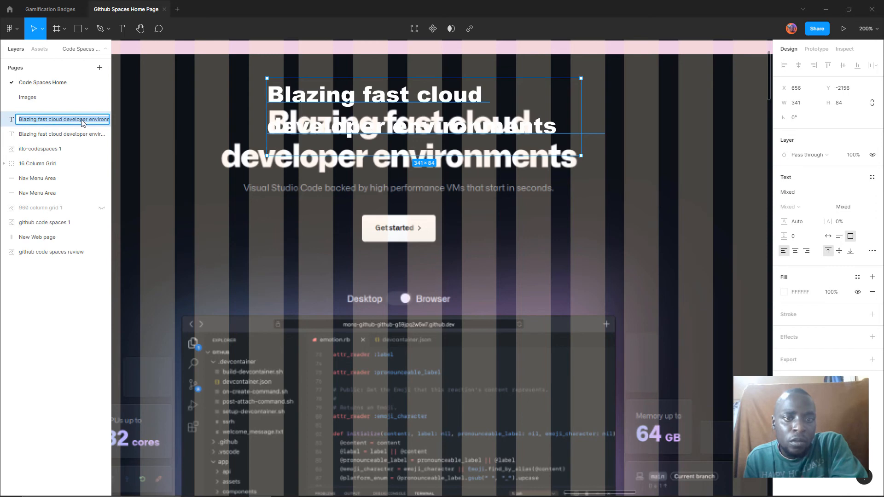
{"action": "left_click_drag", "start_coordinate": [502, 101], "coordinate": [450, 102]}
Try font sizes 48 and 24 on the heading copy's text, and settle on 36
{"action": "double_click", "coordinate": [441, 102]}
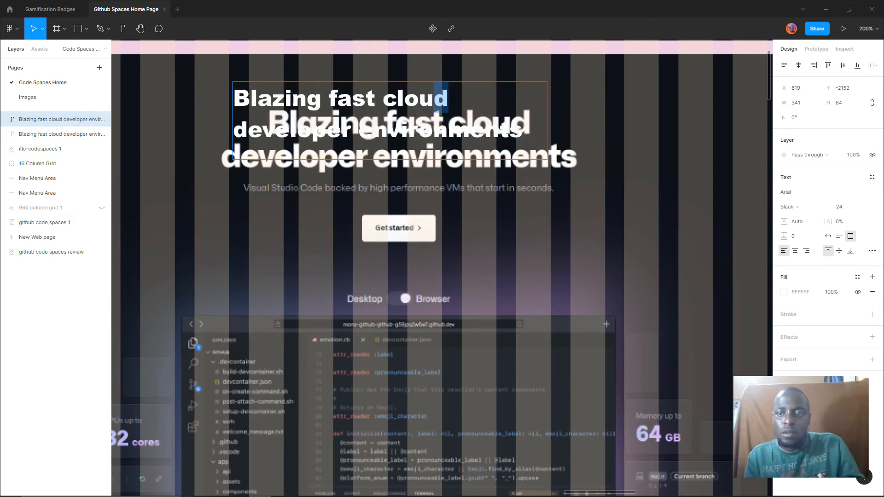
{"action": "key", "text": "ctrl+a"}
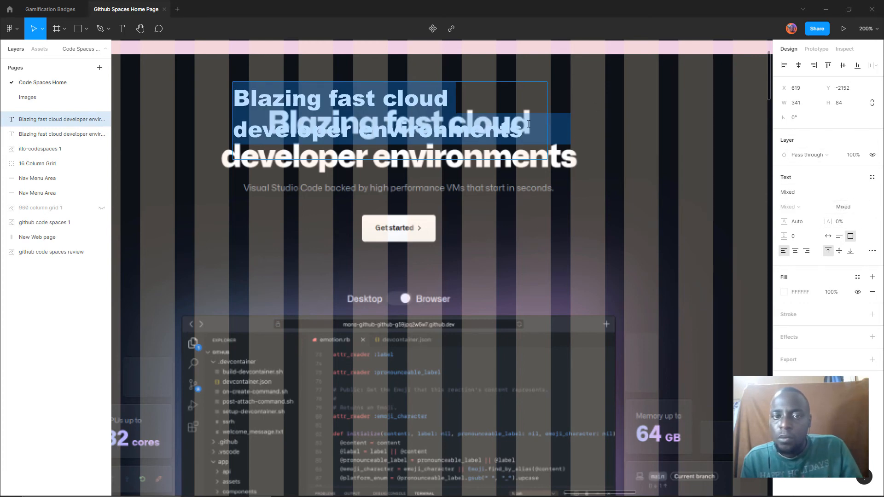
{"action": "left_click", "coordinate": [500, 128]}
{"action": "left_click_drag", "start_coordinate": [516, 125], "coordinate": [240, 95]}
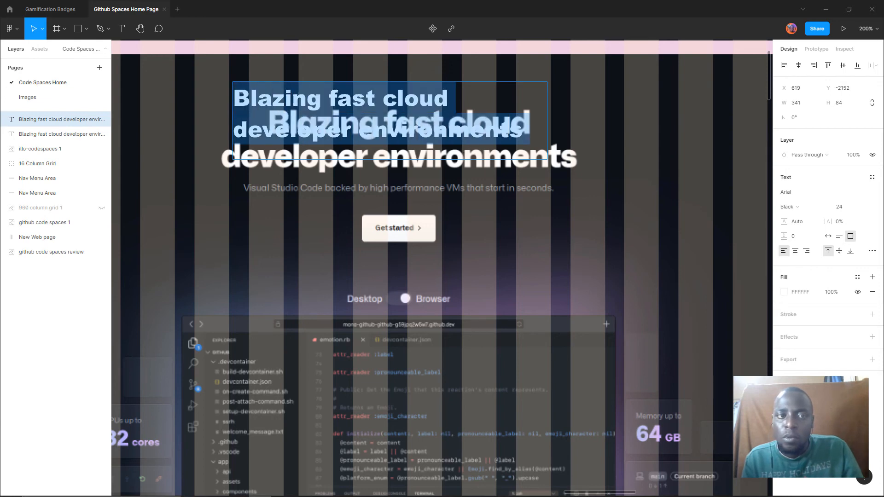
{"action": "left_click", "coordinate": [862, 209]}
{"action": "left_click", "coordinate": [860, 229]}
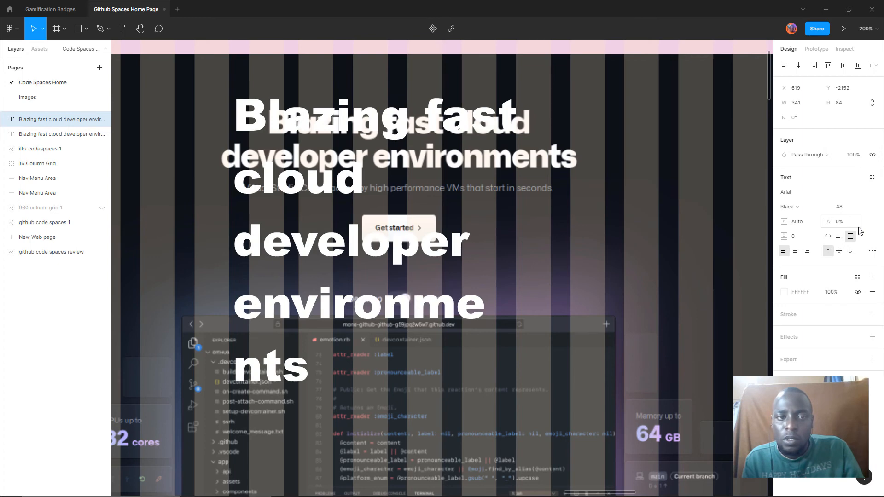
{"action": "left_click", "coordinate": [860, 217]}
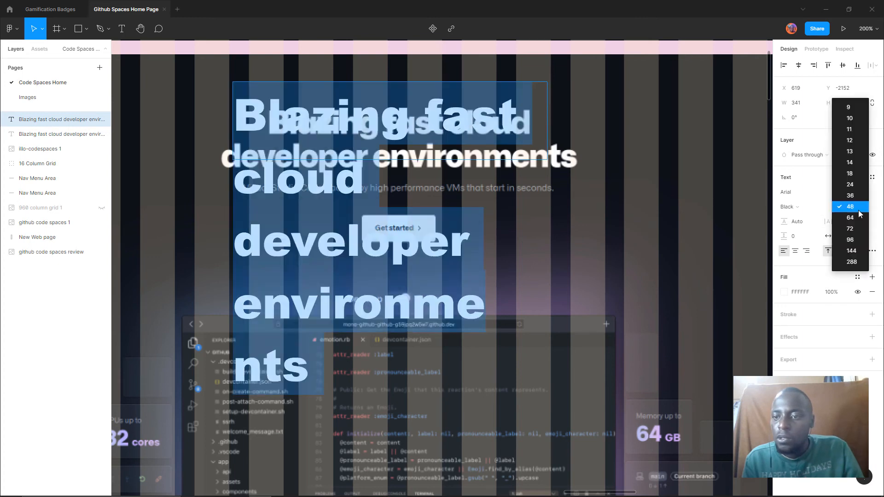
{"action": "left_click", "coordinate": [852, 187]}
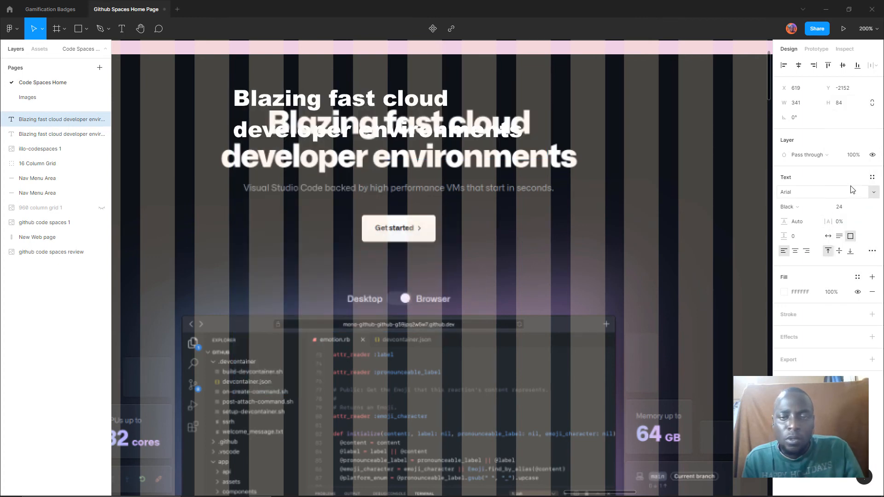
{"action": "left_click", "coordinate": [869, 208]}
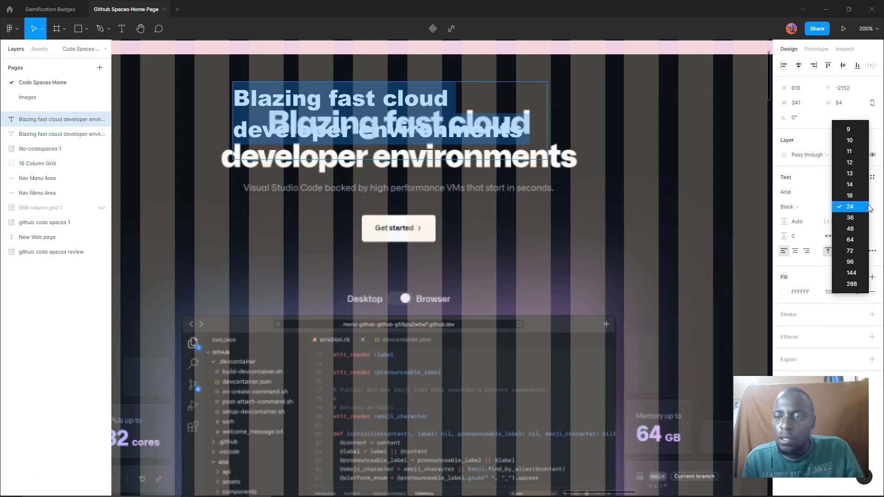
{"action": "left_click", "coordinate": [850, 218]}
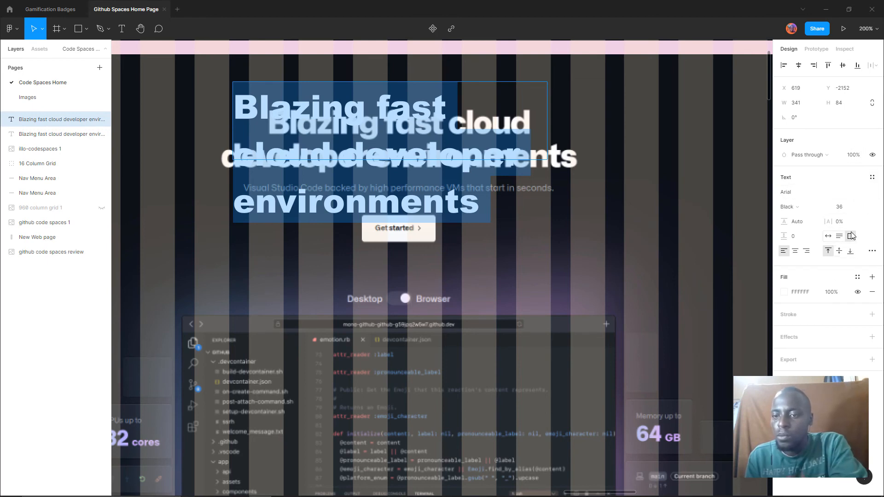
Switch the heading copy to auto width and set its letter spacing to -7%
{"action": "left_click", "coordinate": [826, 239]}
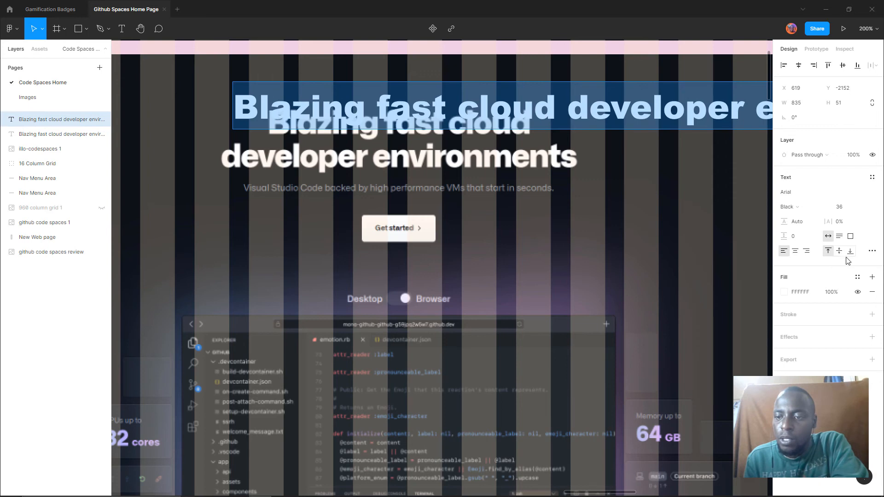
{"action": "left_click", "coordinate": [838, 224]}
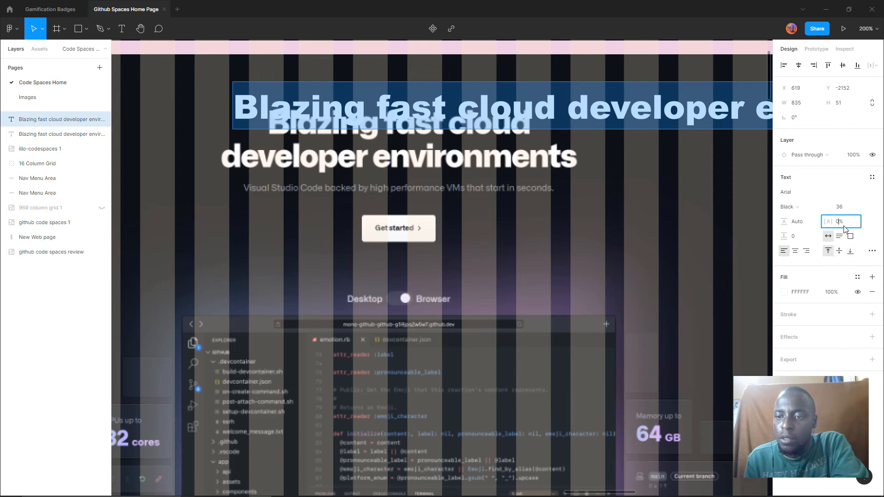
{"action": "left_click", "coordinate": [842, 207]}
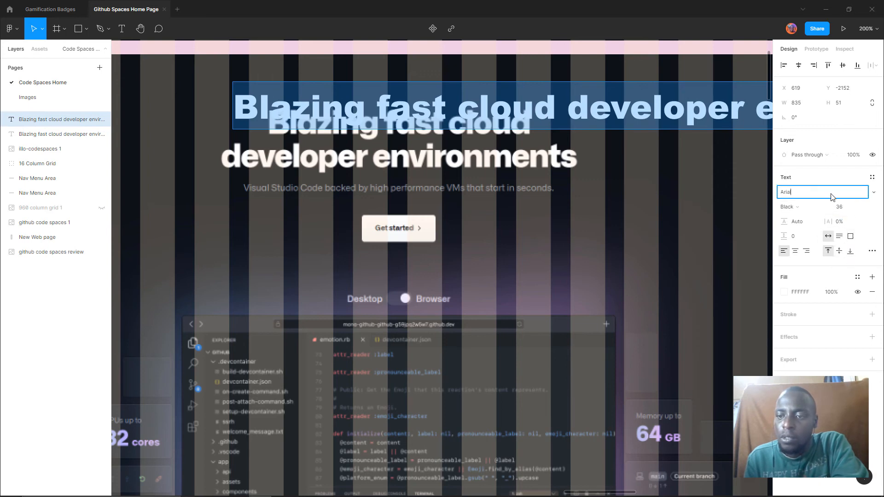
{"action": "left_click", "coordinate": [841, 224]}
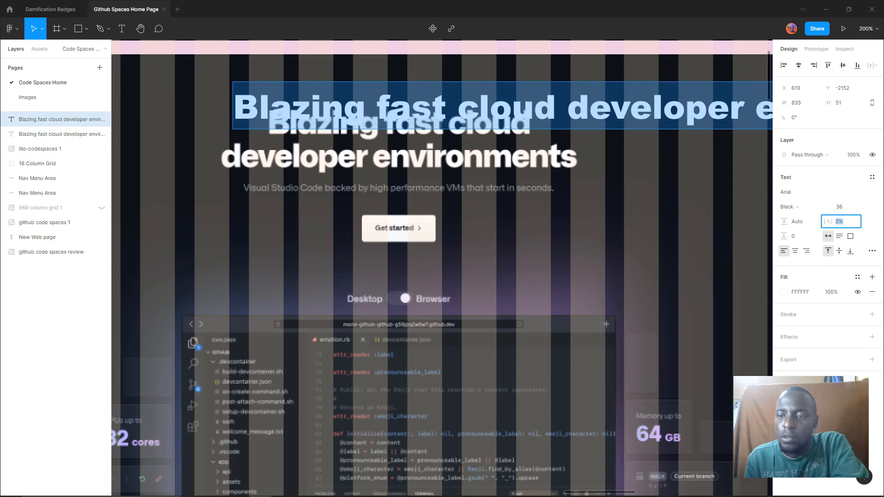
{"action": "left_click_drag", "start_coordinate": [827, 222], "coordinate": [824, 226]}
Move the heading copy to about X 650, Y -2136 so it overlays the first line of the reference heading
{"action": "left_click", "coordinate": [246, 112]}
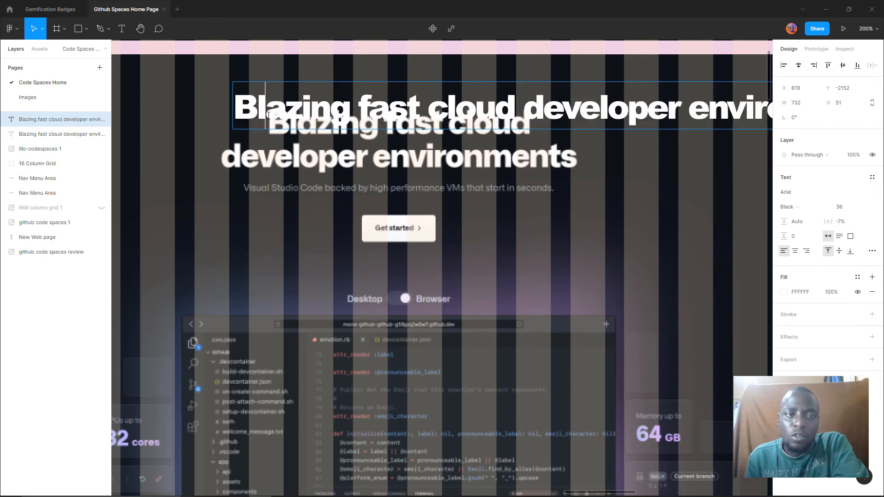
{"action": "left_click_drag", "start_coordinate": [246, 112], "coordinate": [274, 128]}
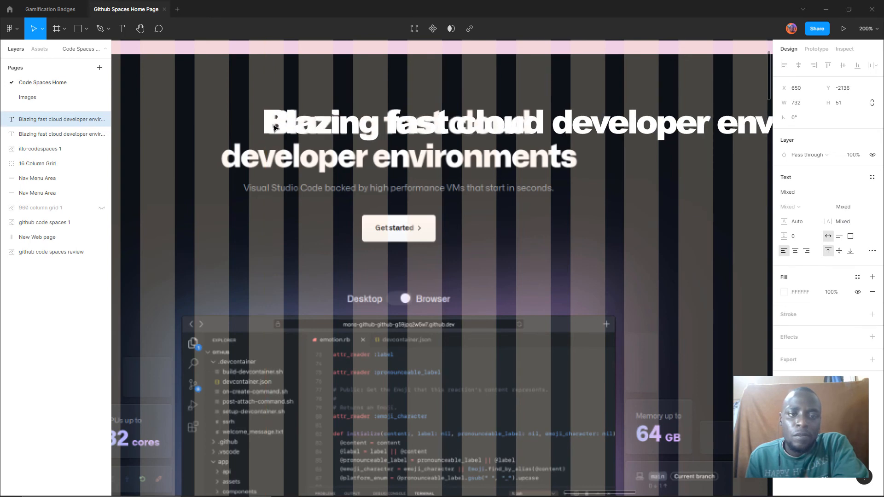
Break the heading copy onto a second line before the word "developer"
{"action": "left_click", "coordinate": [275, 128]}
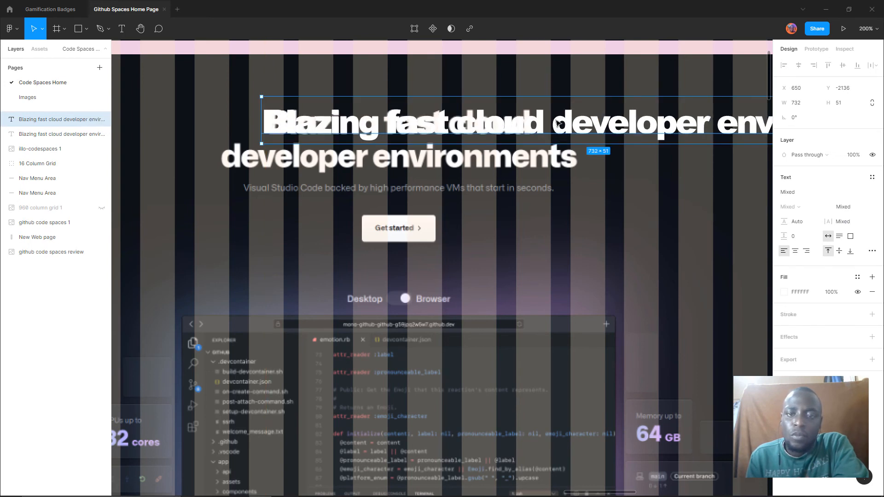
{"action": "double_click", "coordinate": [557, 122]}
{"action": "left_click", "coordinate": [555, 121]}
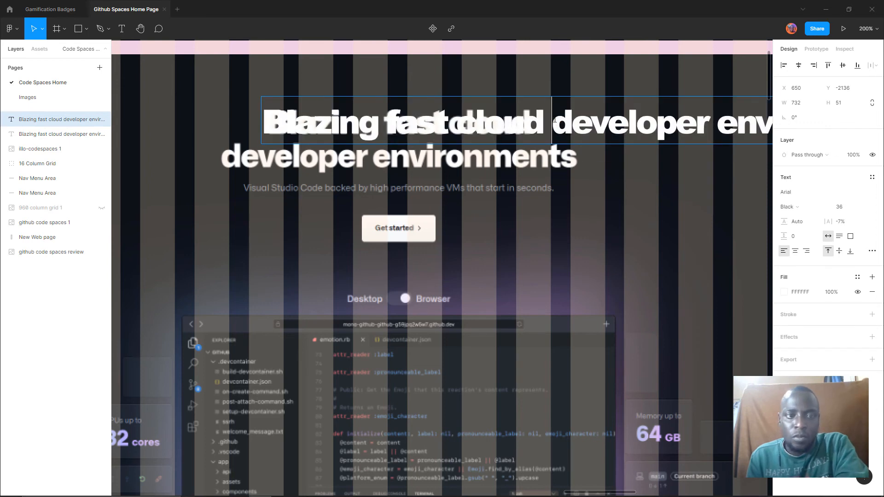
{"action": "key", "text": "Return"}
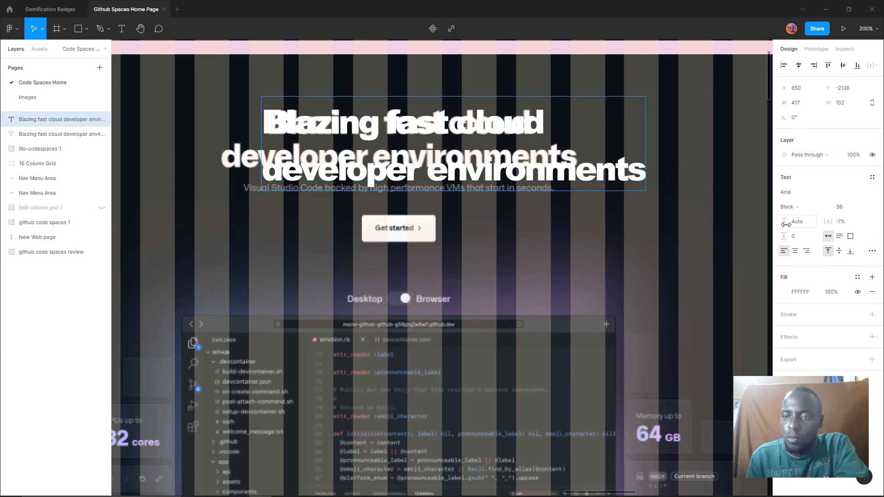
Try to tighten the gap between the heading copy's lines with a line height of 118% and the paragraph spacing
{"action": "left_click_drag", "start_coordinate": [785, 224], "coordinate": [780, 226]}
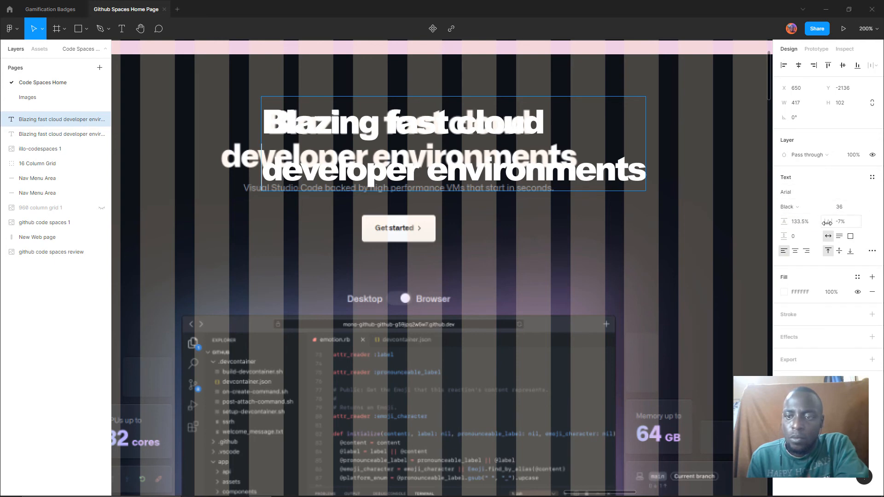
{"action": "left_click", "coordinate": [803, 222]}
{"action": "type", "text": "118"}
{"action": "key", "text": "Return"}
{"action": "left_click", "coordinate": [792, 225]}
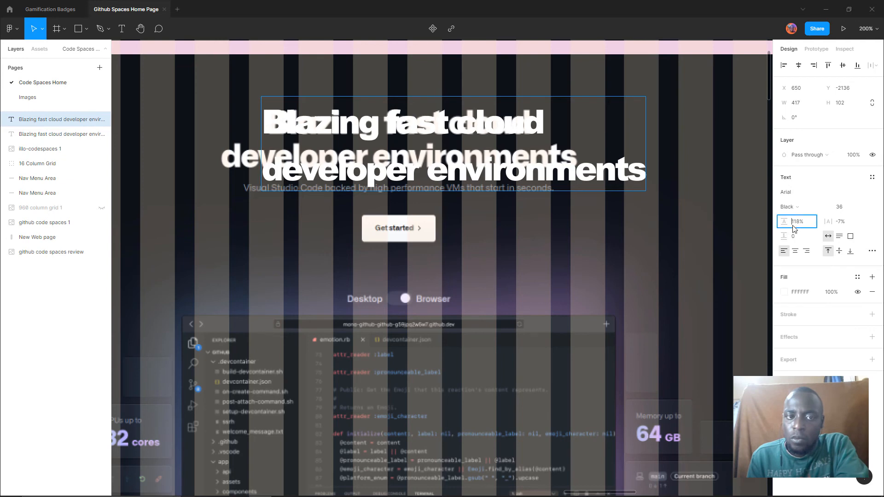
{"action": "left_click_drag", "start_coordinate": [792, 225], "coordinate": [812, 224]}
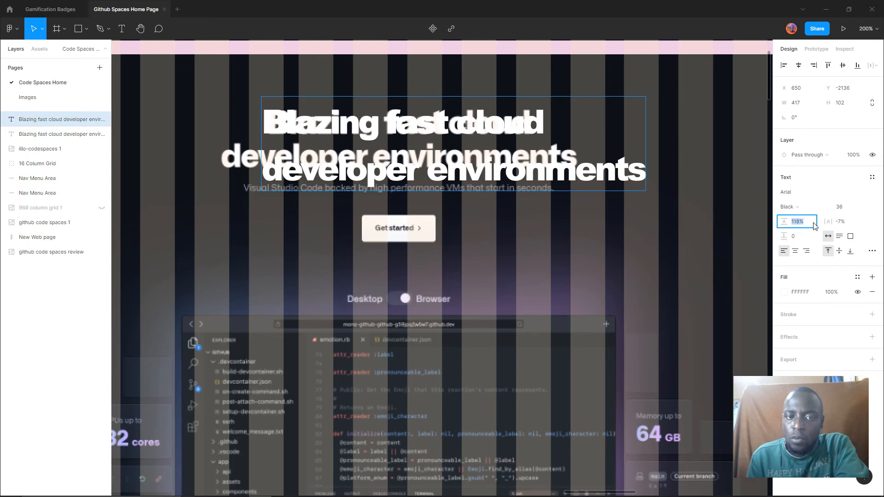
{"action": "left_click", "coordinate": [793, 237]}
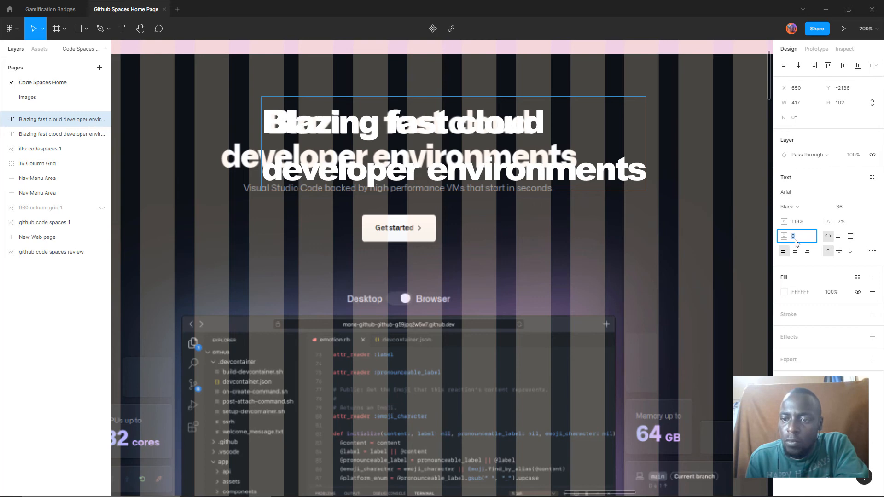
{"action": "left_click_drag", "start_coordinate": [785, 239], "coordinate": [740, 249]}
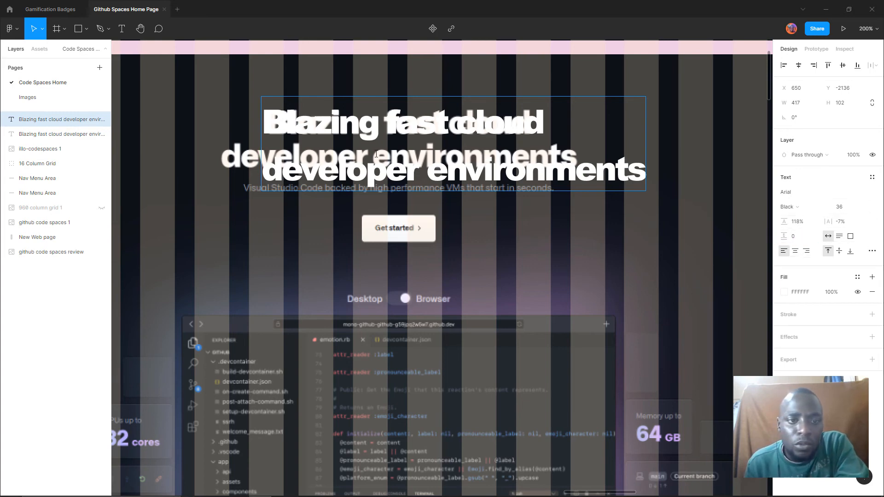
{"action": "key", "text": "Escape"}
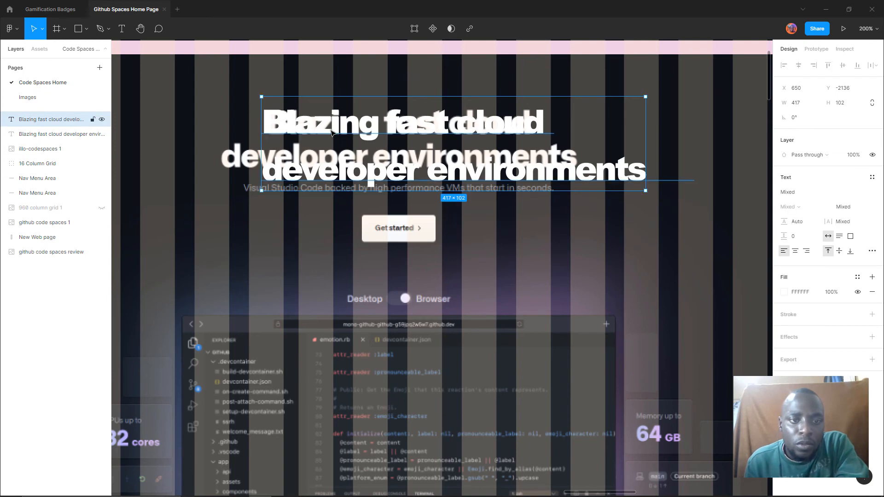
Nudge the heading copy to X 652 and set the letter spacing of its "Blazing fast cloud" line to -9.5%
{"action": "mouse_move", "coordinate": [326, 133]}
{"action": "left_mouse_down"}
{"action": "mouse_move", "coordinate": [291, 121]}
{"action": "mouse_move", "coordinate": [327, 134]}
{"action": "left_mouse_up"}
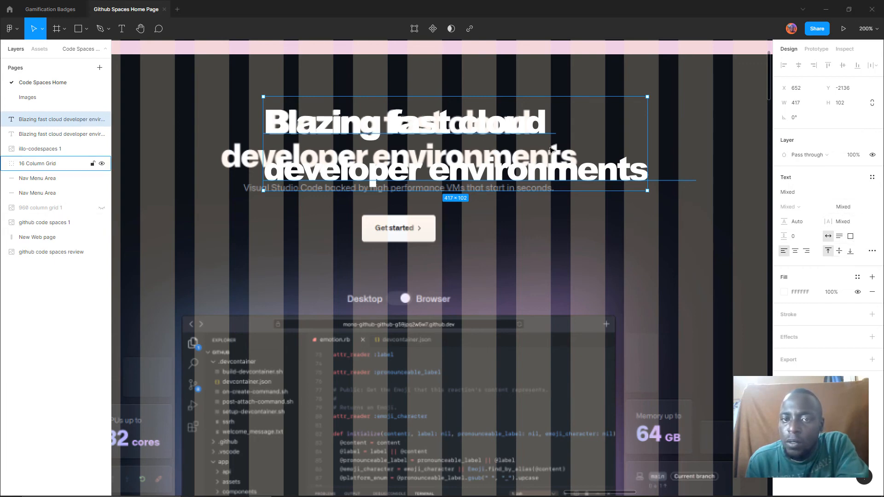
{"action": "double_click", "coordinate": [505, 124]}
{"action": "left_click_drag", "start_coordinate": [554, 129], "coordinate": [265, 124]}
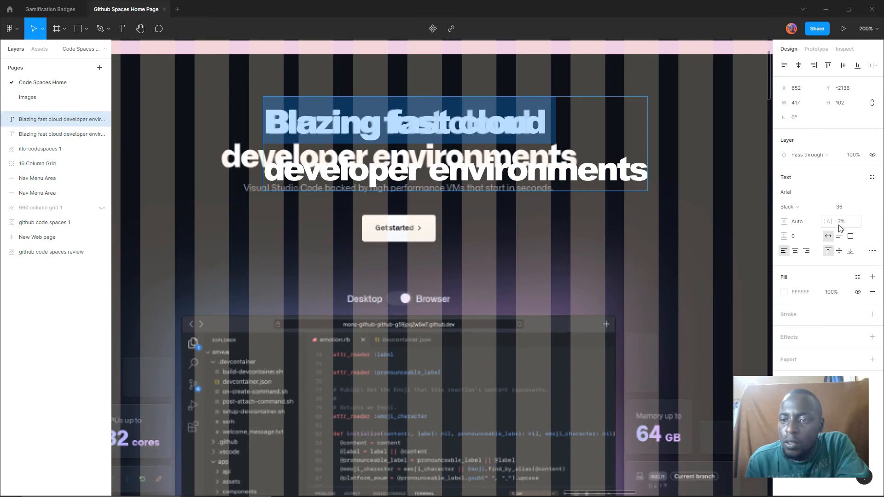
{"action": "left_click_drag", "start_coordinate": [827, 226], "coordinate": [825, 226]}
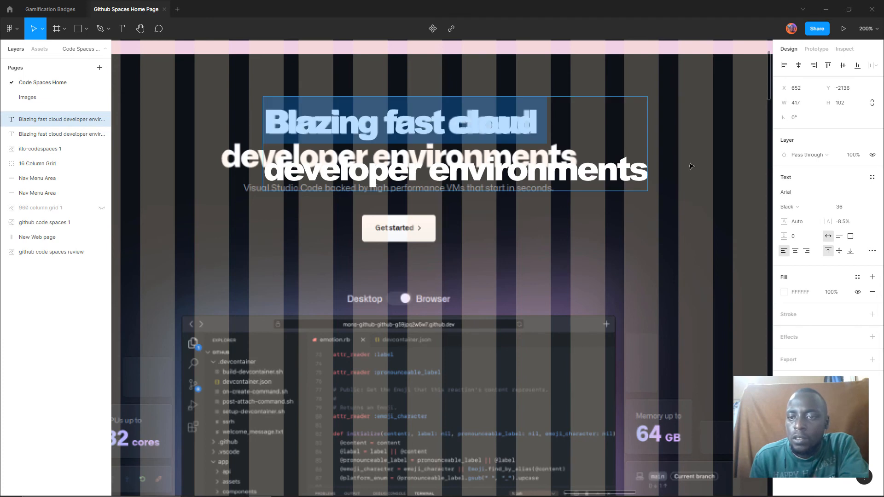
{"action": "left_click", "coordinate": [841, 224]}
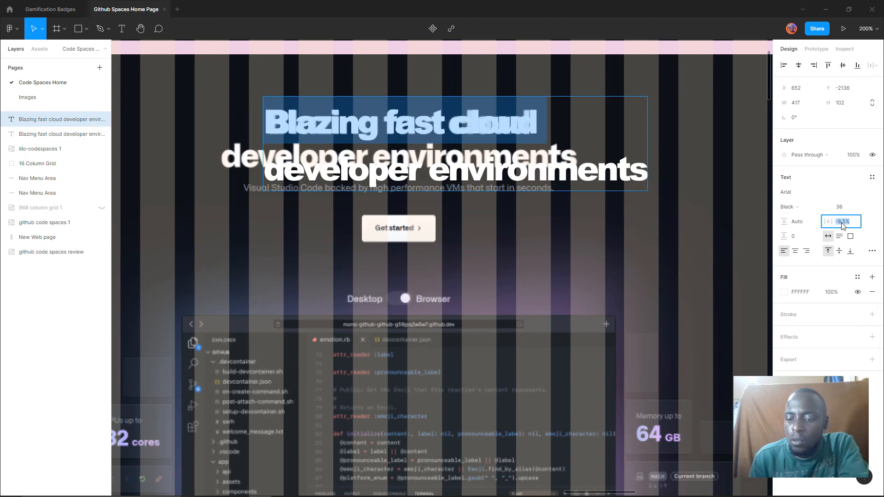
{"action": "key", "text": "BackSpace"}
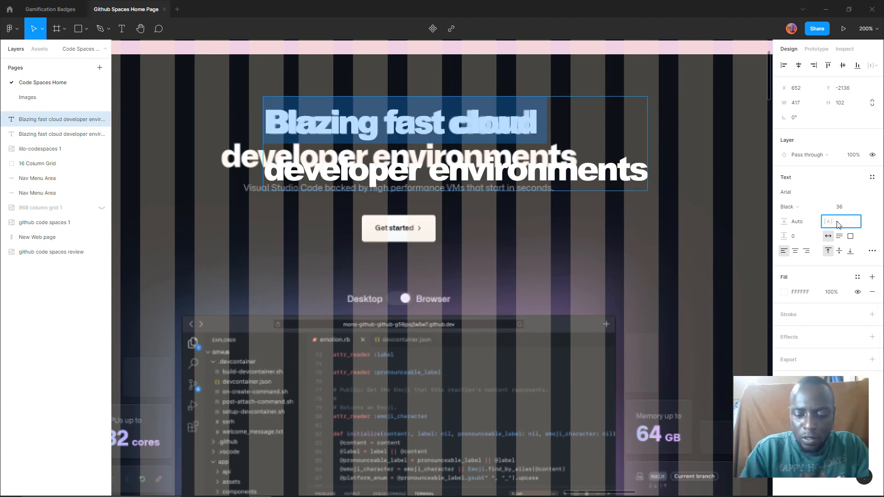
{"action": "key", "text": "Return"}
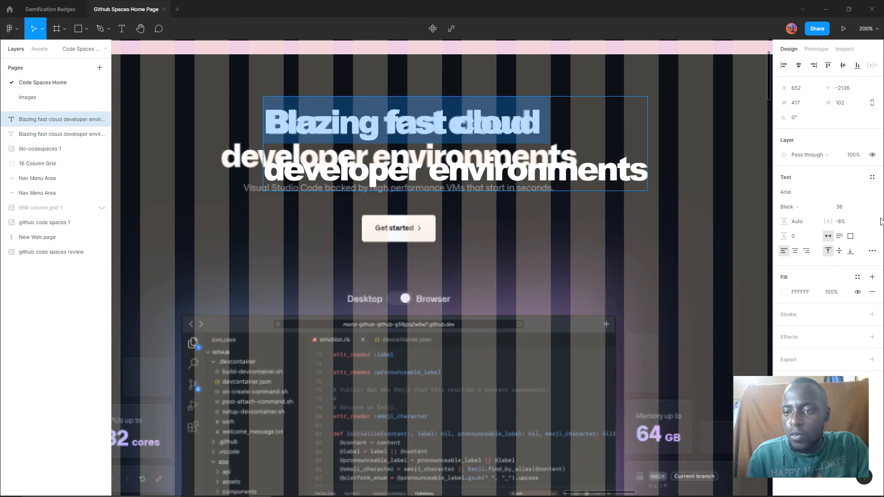
{"action": "left_click", "coordinate": [840, 223]}
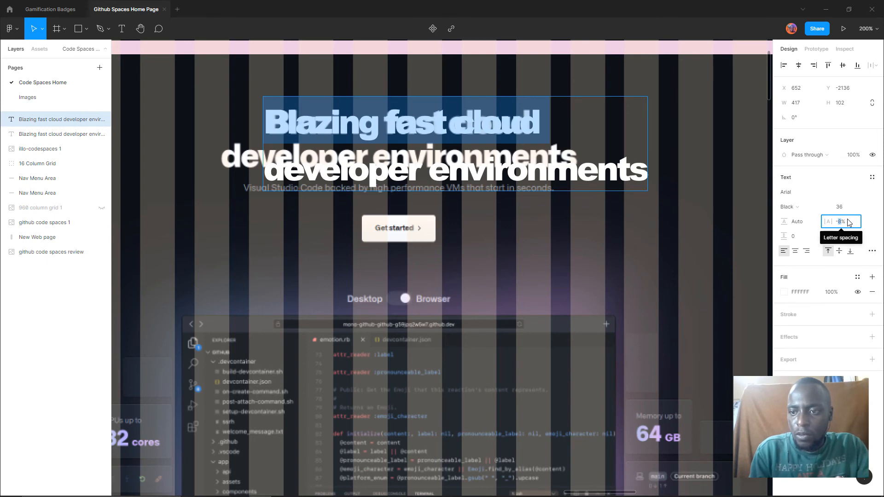
{"action": "type", "text": "-"}
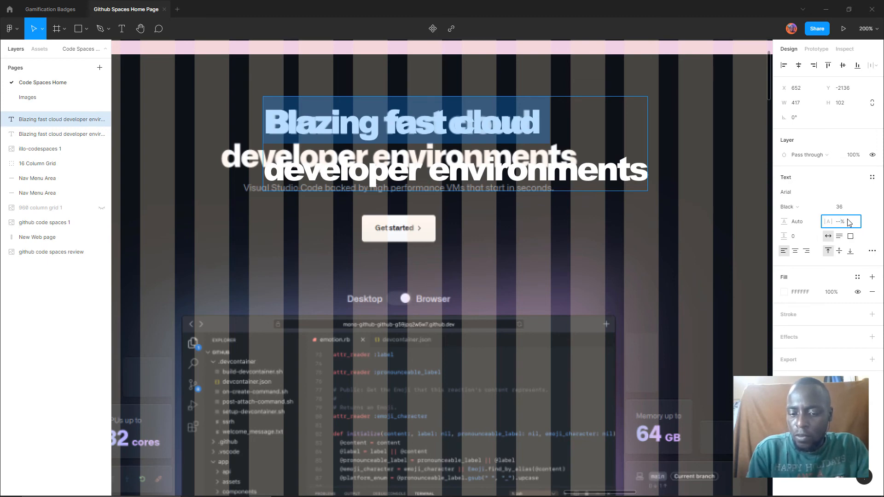
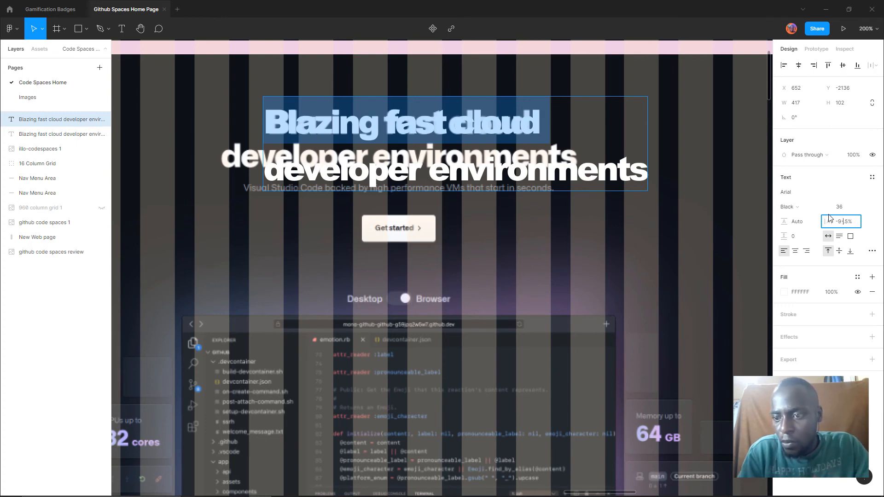
{"action": "left_click", "coordinate": [874, 223]}
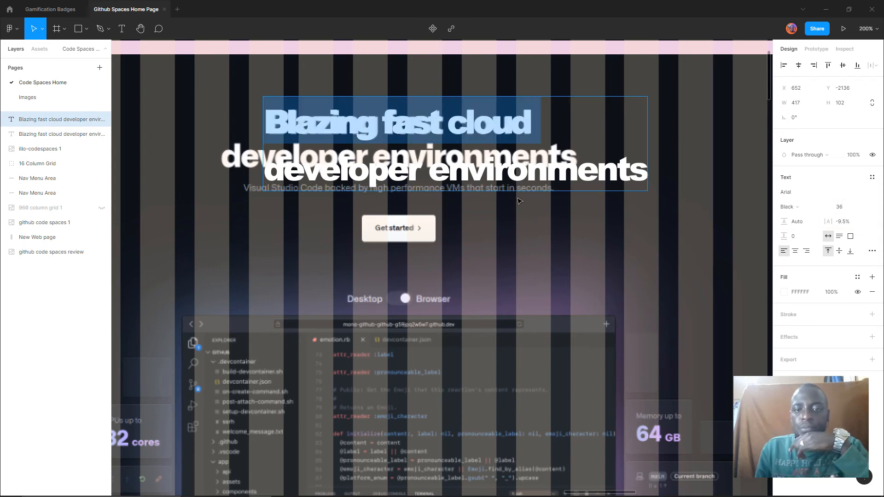
Cut "developer environments" out of the heading copy and paste it as a separate text object
{"action": "left_click", "coordinate": [595, 148]}
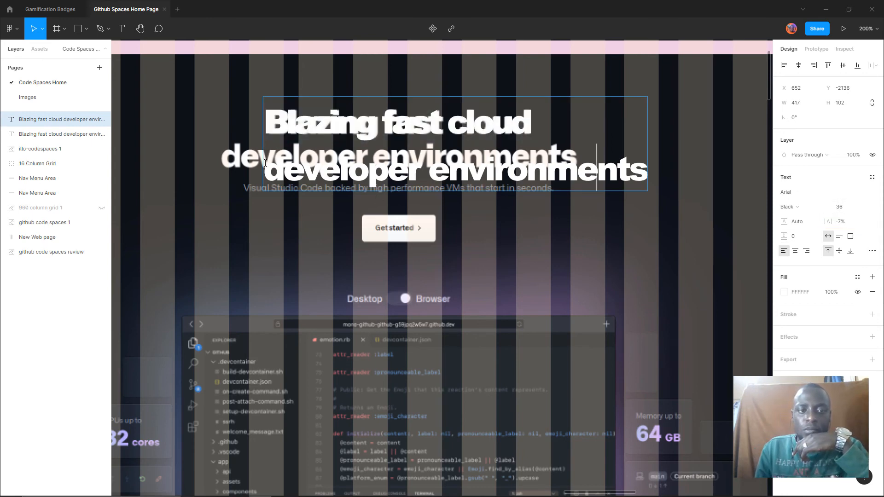
{"action": "left_click_drag", "start_coordinate": [264, 170], "coordinate": [658, 217]}
{"action": "key", "text": "ctrl+c"}
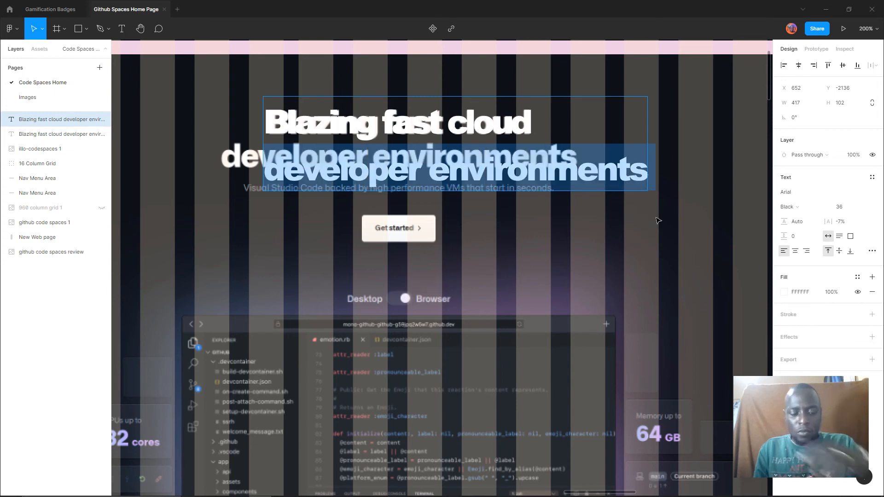
{"action": "key", "text": "BackSpace"}
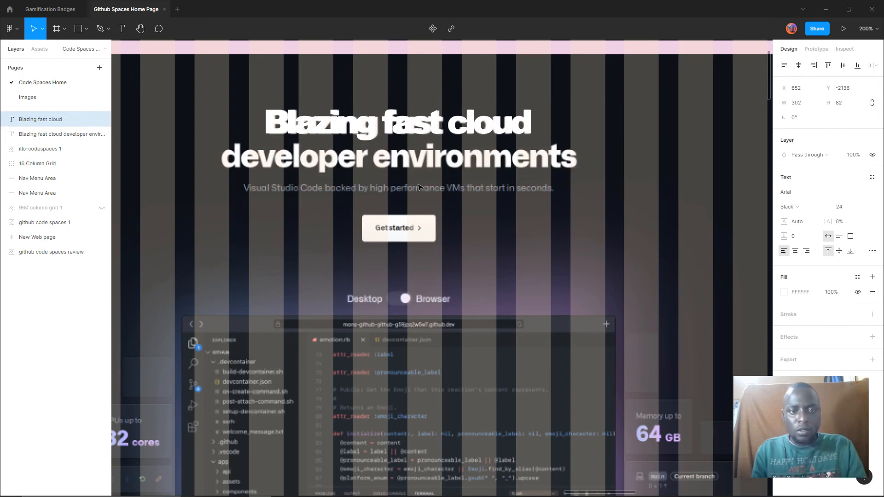
{"action": "key", "text": "Escape"}
{"action": "left_click", "coordinate": [549, 252]}
{"action": "key", "text": "ctrl+v"}
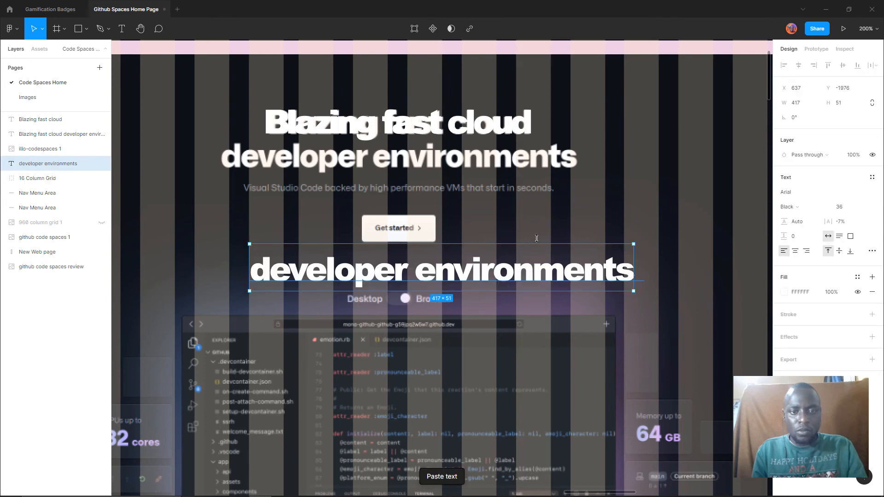
Set the "developer environments" text's letter spacing to -9.5% and place it over the reference's second heading line at about X 604, Y -2099
{"action": "left_click_drag", "start_coordinate": [432, 274], "coordinate": [400, 166]}
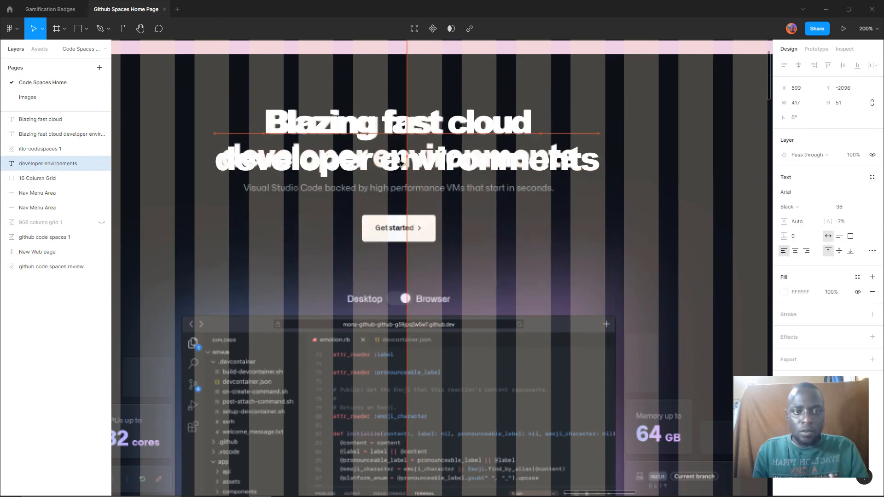
{"action": "left_click", "coordinate": [840, 223]}
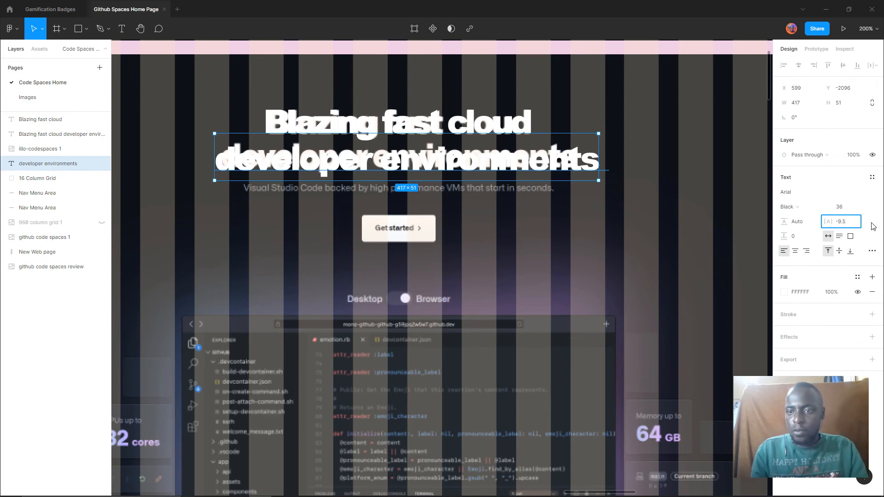
{"action": "type", "text": "-9.5"}
{"action": "key", "text": "Return"}
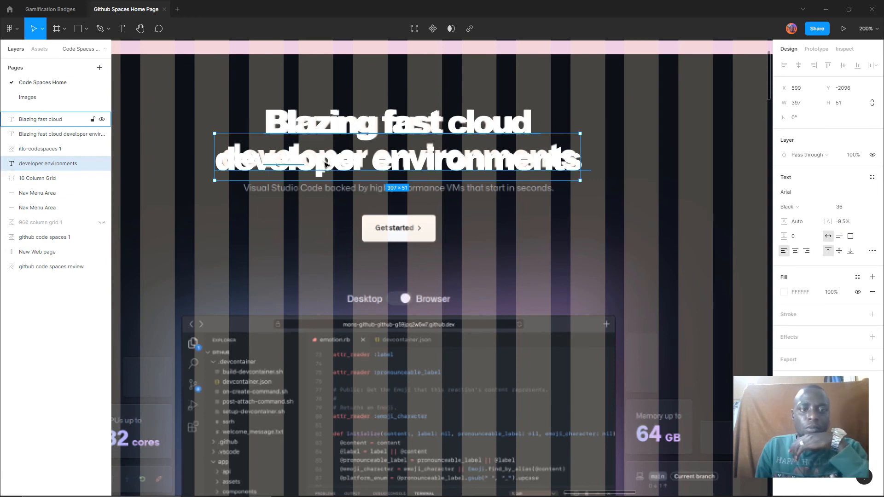
{"action": "left_click_drag", "start_coordinate": [335, 165], "coordinate": [342, 159]}
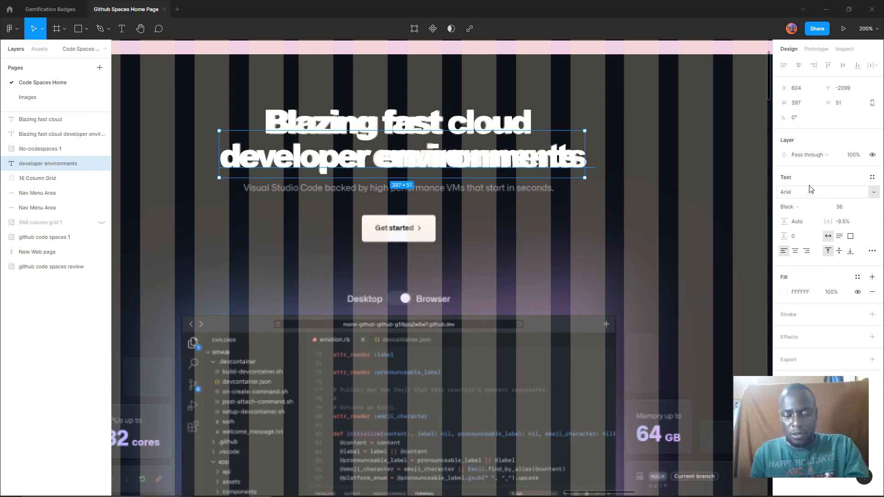
{"action": "key", "text": "minus"}
{"action": "key", "text": "minus"}
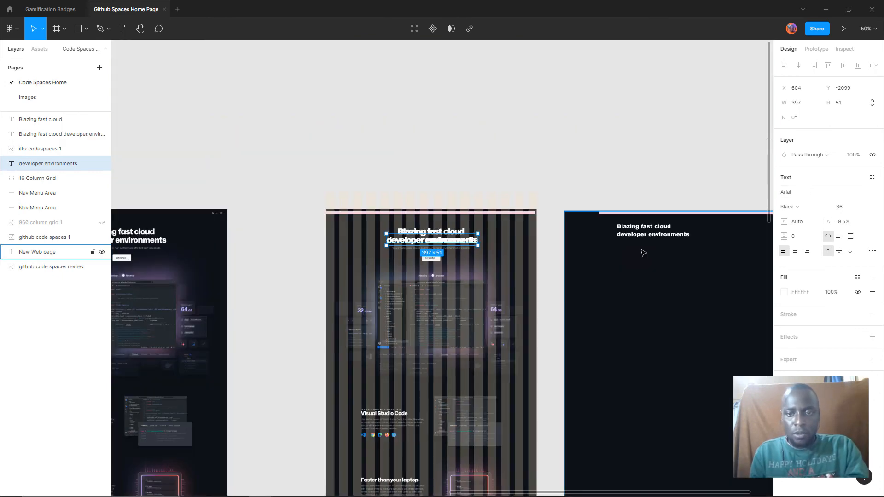
{"action": "left_click", "coordinate": [641, 231]}
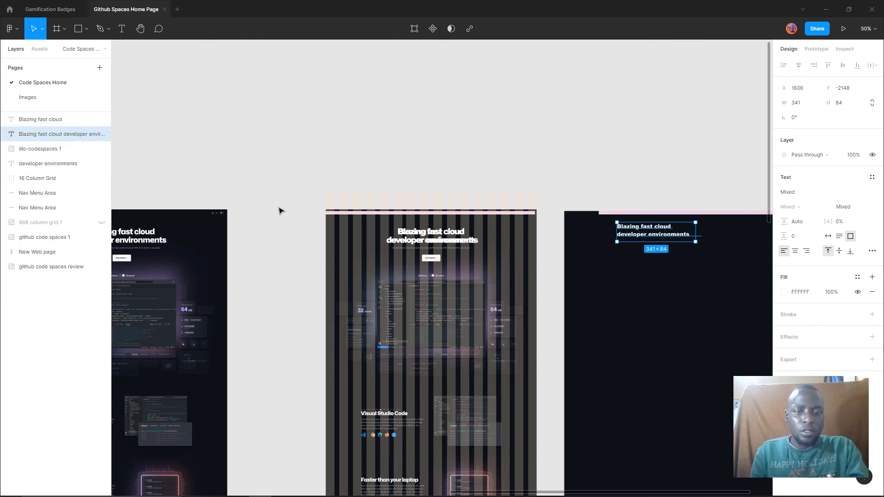
{"action": "left_click", "coordinate": [479, 243]}
{"action": "left_click_drag", "start_coordinate": [504, 224], "coordinate": [493, 242]}
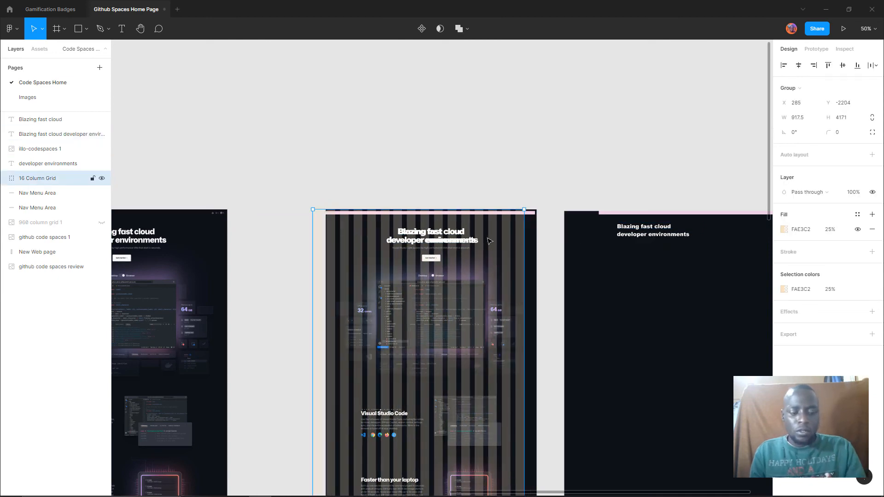
{"action": "key", "text": "ctrl+z"}
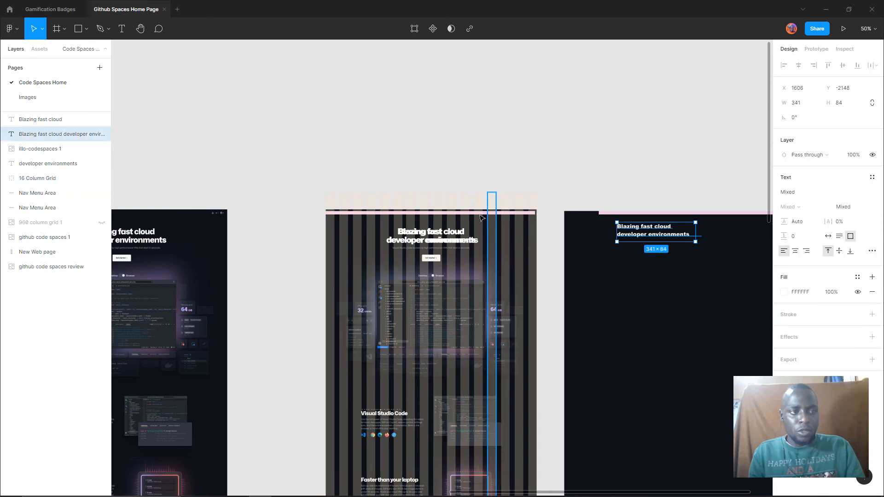
Reorder the "developer environments" layer directly below "Blazing fast cloud" and select both text layers
{"action": "left_click", "coordinate": [61, 120]}
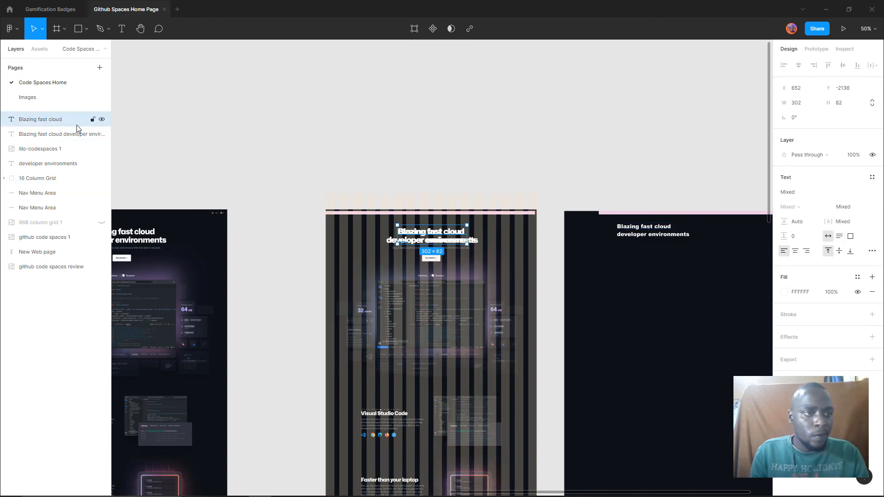
{"action": "left_click", "coordinate": [93, 120]}
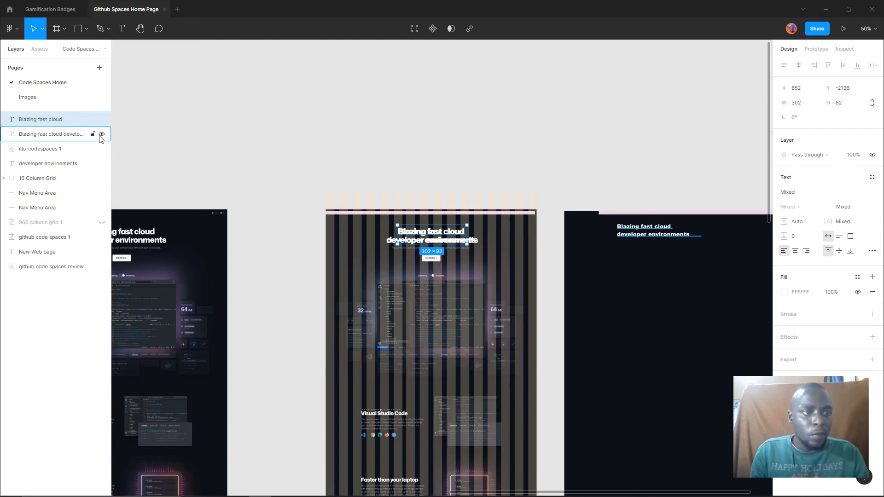
{"action": "left_click_drag", "start_coordinate": [63, 166], "coordinate": [65, 129]}
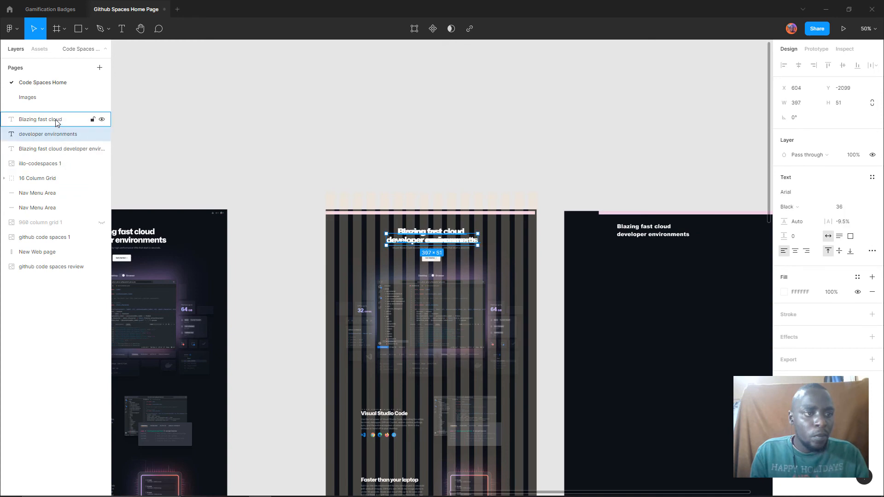
{"action": "left_click", "coordinate": [55, 120]}
{"action": "left_click", "coordinate": [59, 135], "text": "shift"}
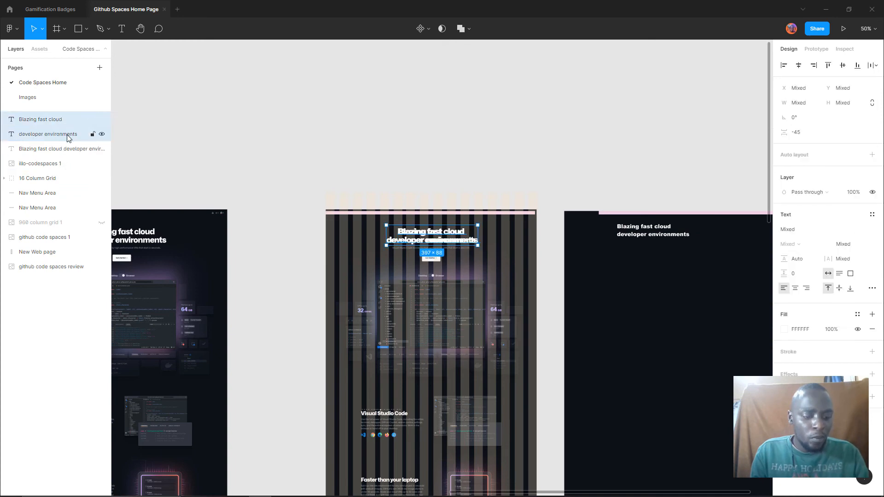
Duplicate the two selected heading lines and place the copies just above the empty dark page
{"action": "key", "text": "alt"}
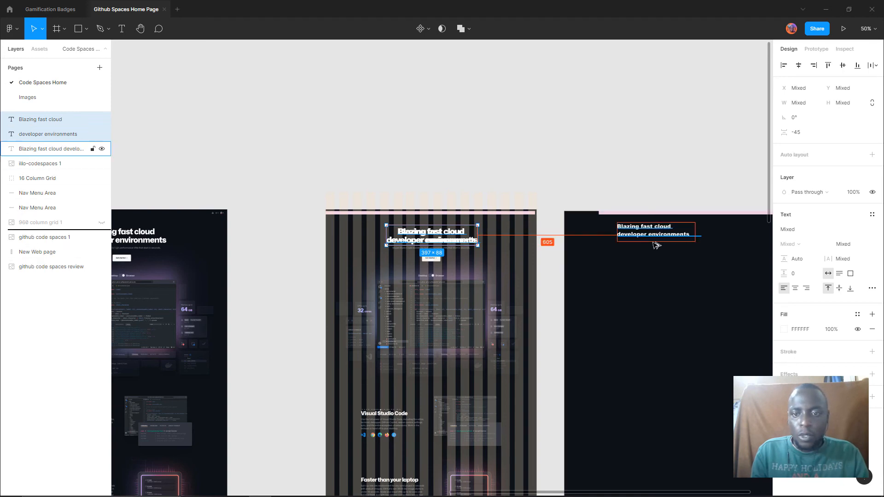
{"action": "left_click_drag", "start_coordinate": [657, 274], "coordinate": [657, 274]}
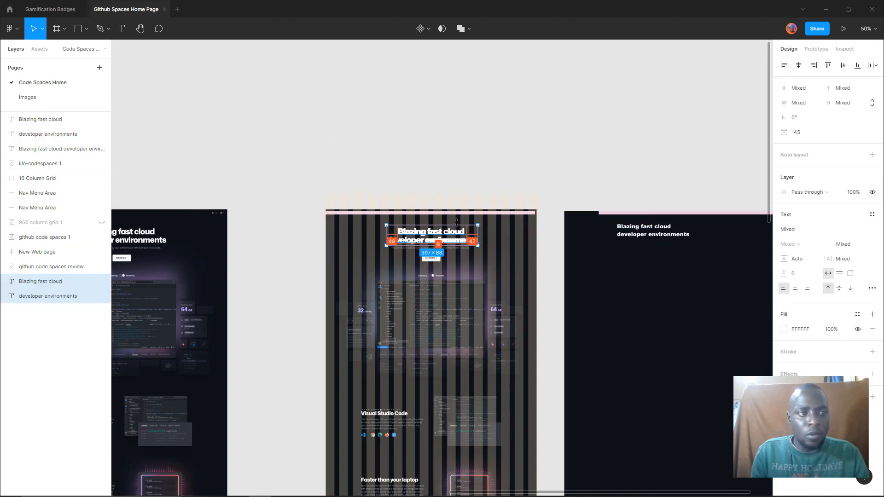
{"action": "left_click_drag", "start_coordinate": [441, 236], "coordinate": [650, 262]}
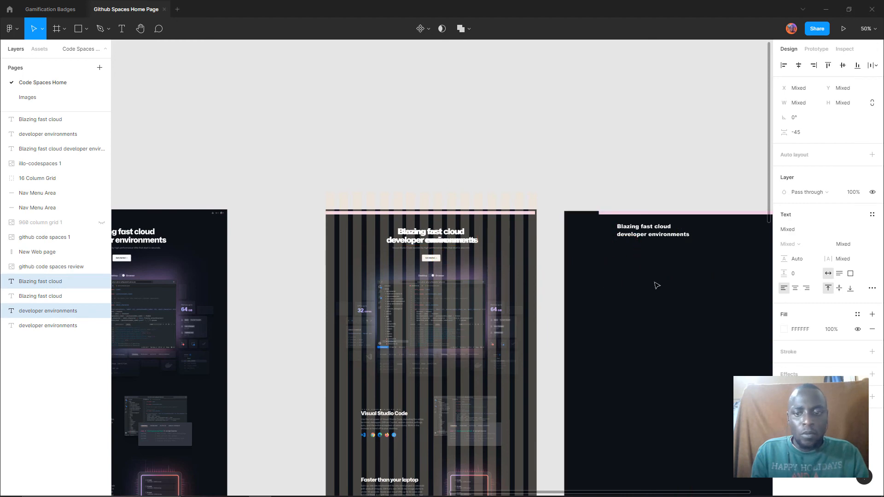
{"action": "left_click", "coordinate": [645, 272]}
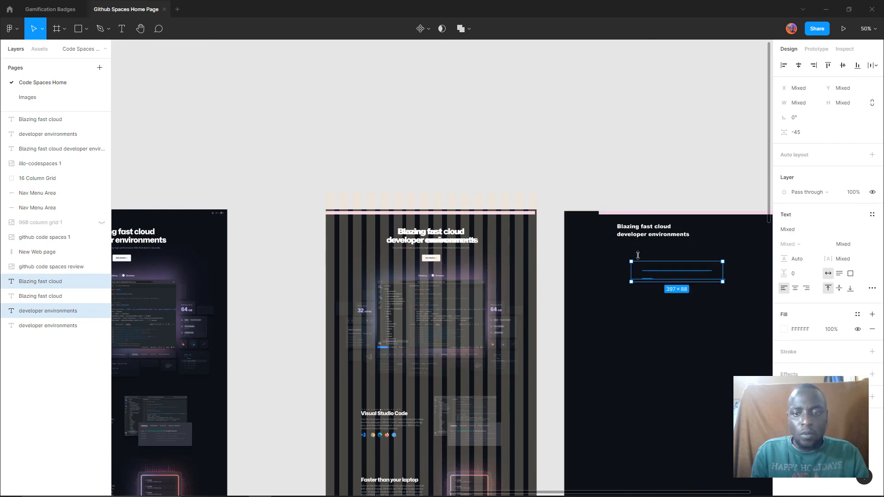
{"action": "left_click", "coordinate": [627, 144]}
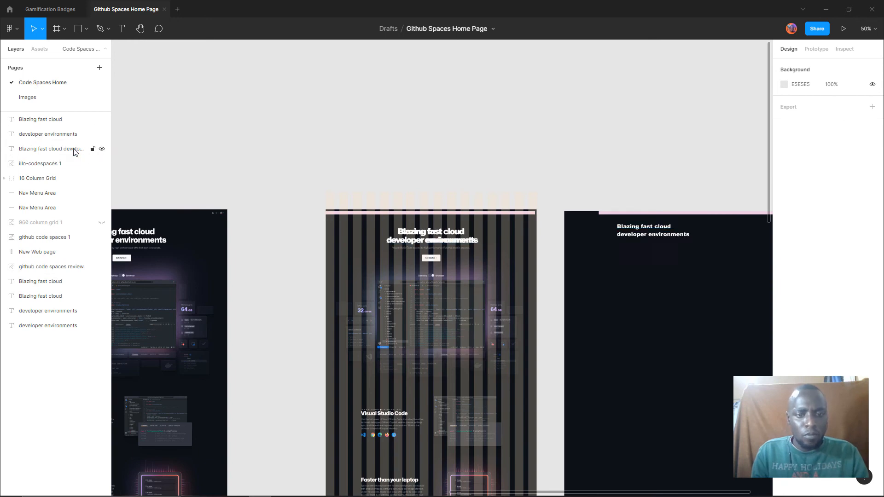
{"action": "key", "text": "ctrl+z"}
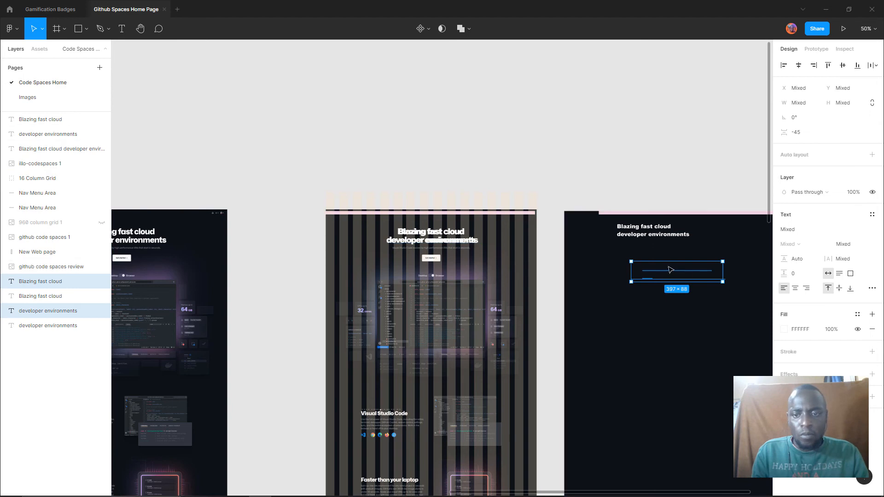
{"action": "left_click_drag", "start_coordinate": [670, 270], "coordinate": [644, 189]}
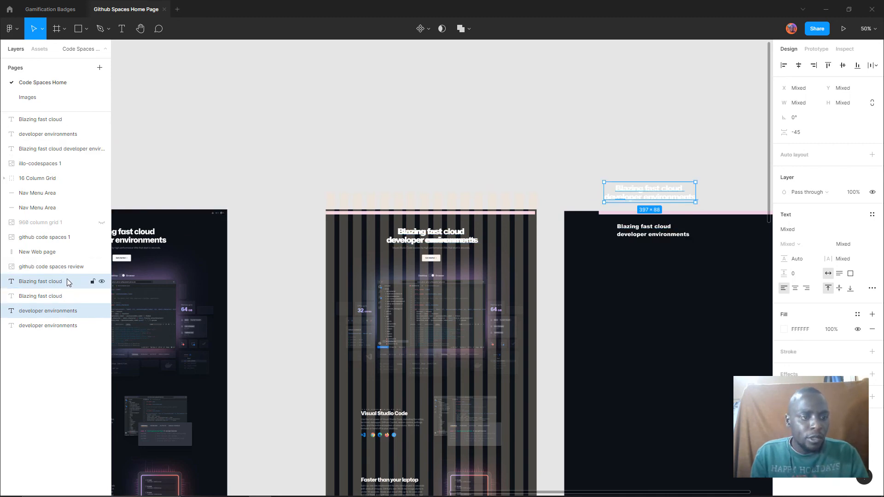
Bring the duplicated heading lines to the top of the layer order and move them onto the empty dark page
{"action": "left_click_drag", "start_coordinate": [67, 279], "coordinate": [66, 264]}
{"action": "left_click_drag", "start_coordinate": [82, 138], "coordinate": [83, 115]}
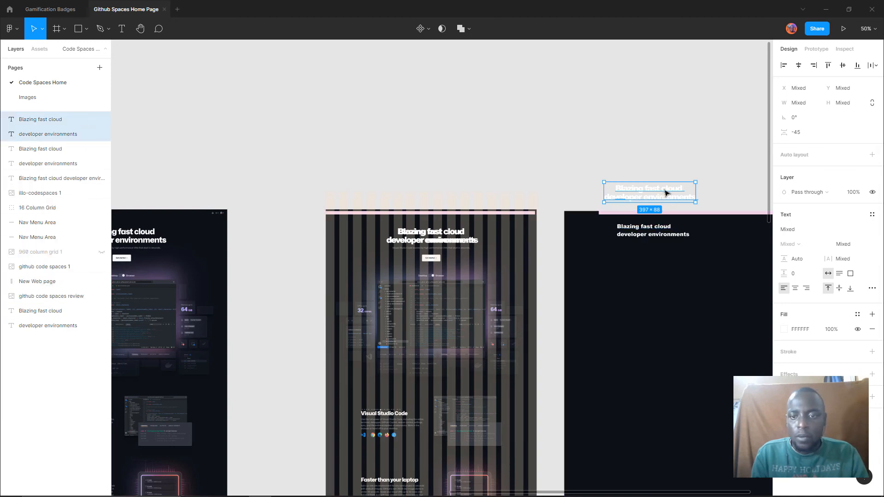
{"action": "left_click_drag", "start_coordinate": [665, 193], "coordinate": [694, 236]}
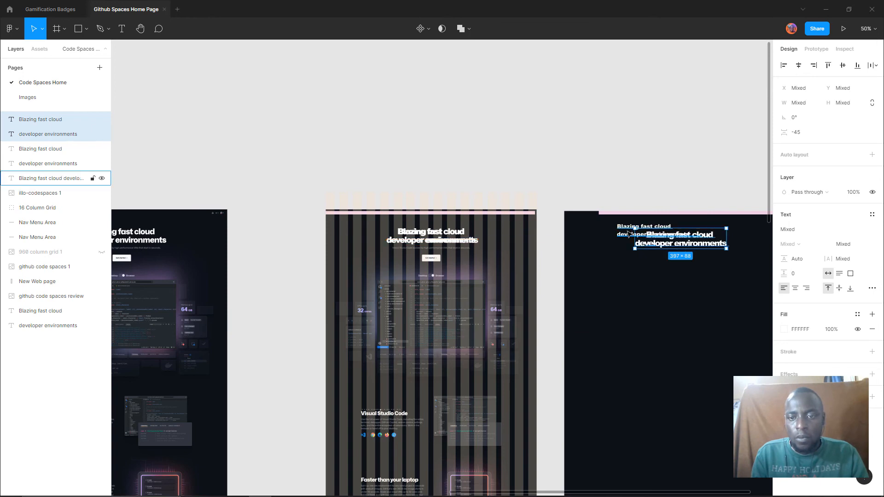
Delete the dark page's older single-text heading and place "Blazing fast cloud" at X 1700, Y -2137 and "developer environments" at X 1674, Y -2110
{"action": "left_click", "coordinate": [629, 234]}
{"action": "key", "text": "Delete"}
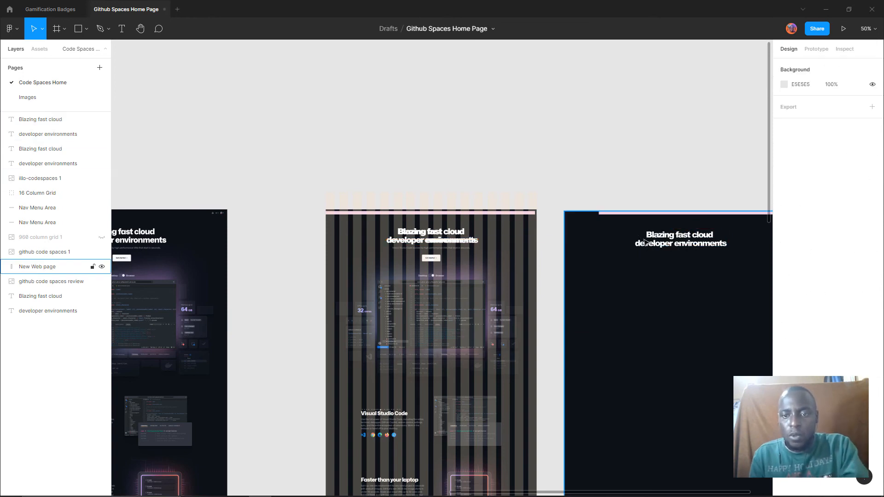
{"action": "left_click_drag", "start_coordinate": [657, 244], "coordinate": [654, 233]}
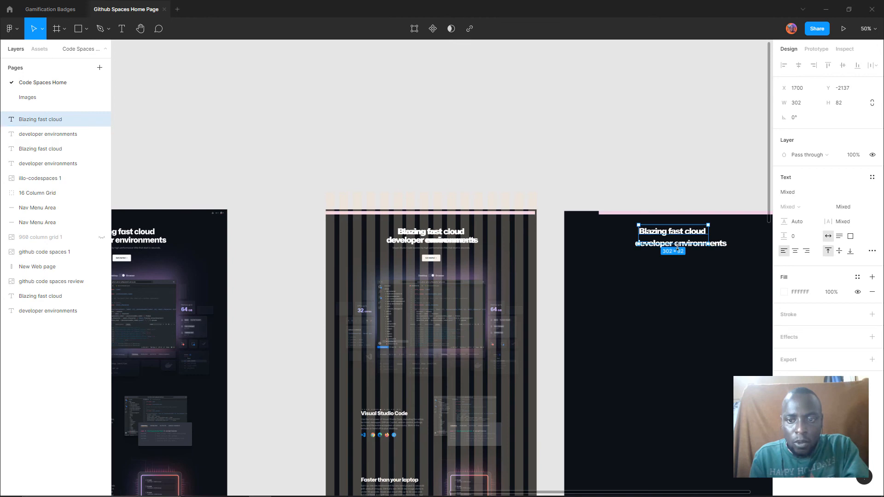
{"action": "left_click_drag", "start_coordinate": [721, 248], "coordinate": [720, 240]}
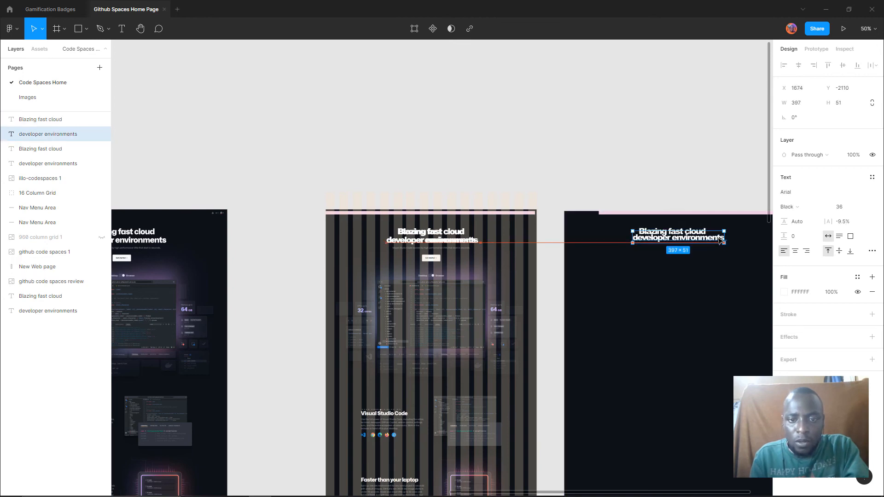
{"action": "left_click", "coordinate": [672, 172]}
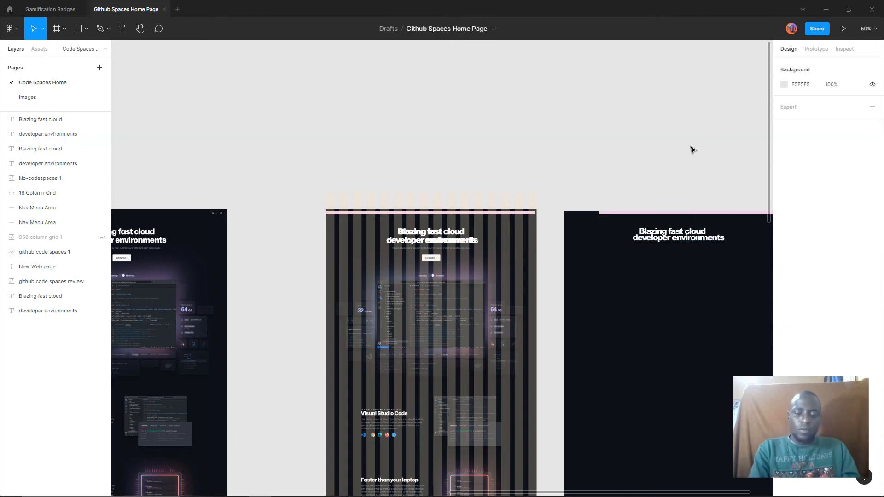
Hide the four topmost heading text layers, including both lines overlaid on the reference heading
{"action": "key", "text": "ctrl+minus"}
{"action": "key", "text": "ctrl+plus"}
{"action": "key", "text": "ctrl+plus"}
{"action": "key", "text": "ctrl+plus"}
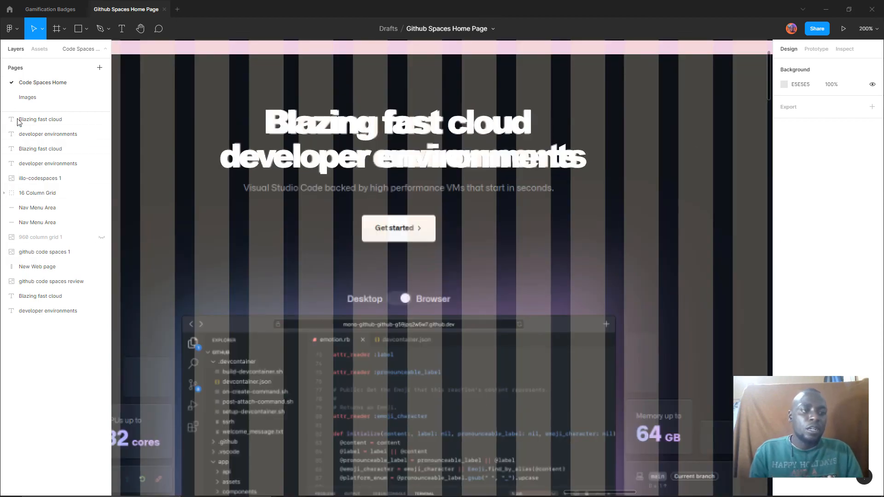
{"action": "left_click", "coordinate": [102, 120]}
{"action": "left_click", "coordinate": [102, 135]}
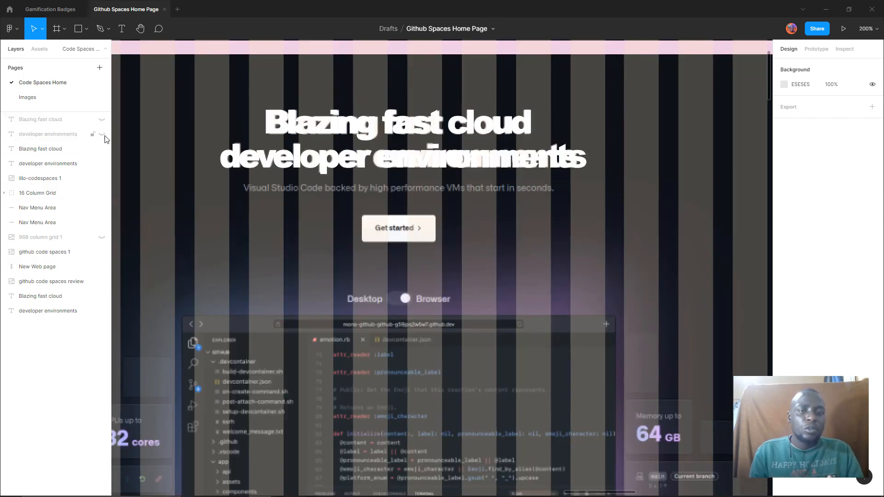
{"action": "left_click", "coordinate": [102, 148]}
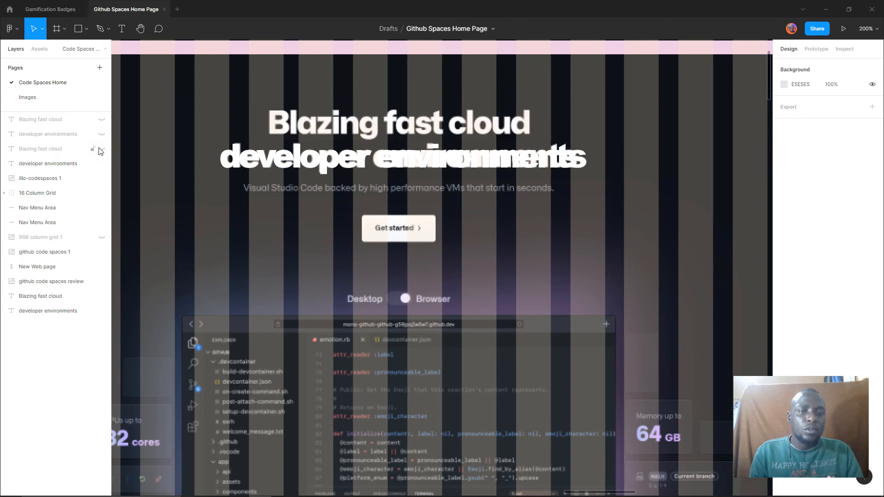
{"action": "left_click", "coordinate": [101, 164]}
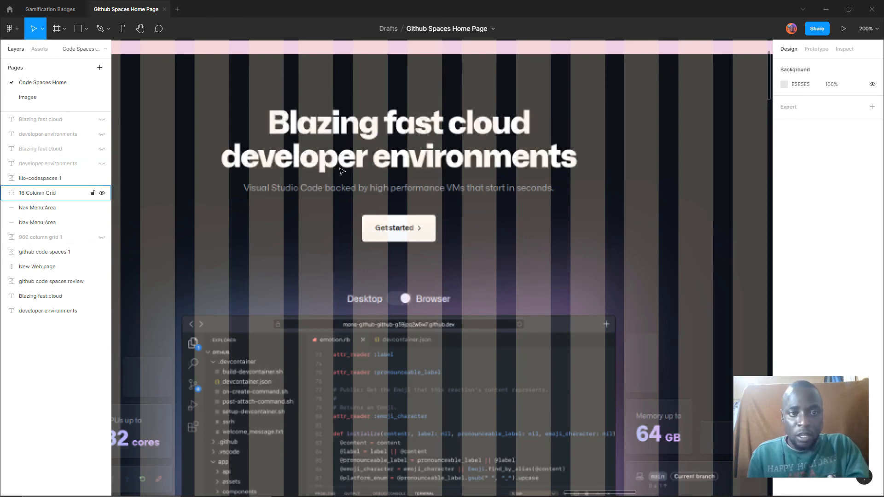
Show the dark page's two heading lines again and nudge "developer environments" down to Y -2104
{"action": "key", "text": "minus"}
{"action": "key", "text": "minus"}
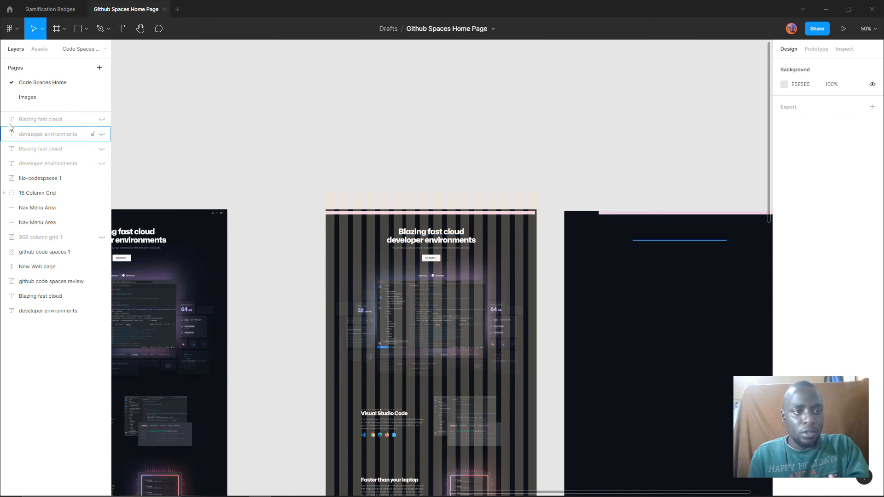
{"action": "left_click", "coordinate": [102, 119]}
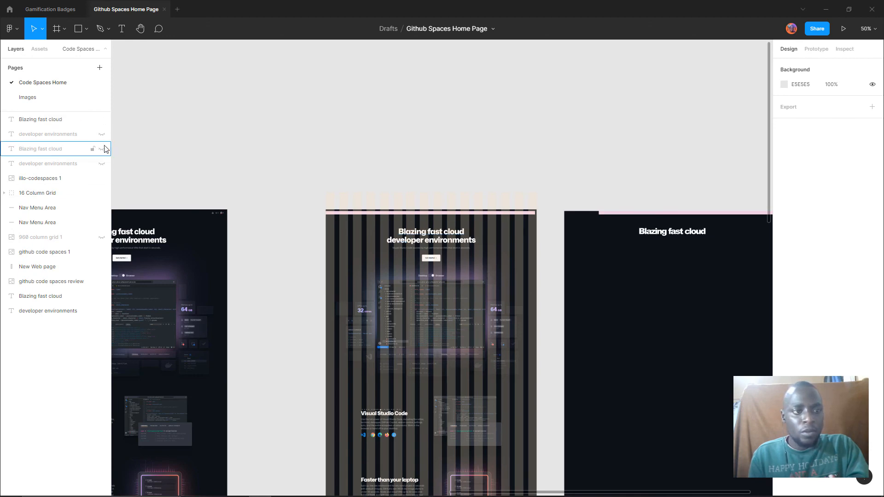
{"action": "left_click", "coordinate": [101, 134]}
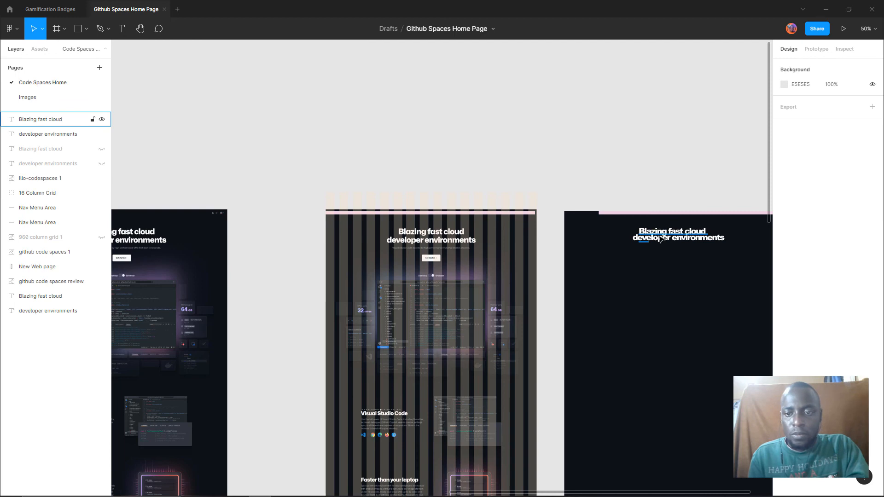
{"action": "left_click", "coordinate": [659, 238]}
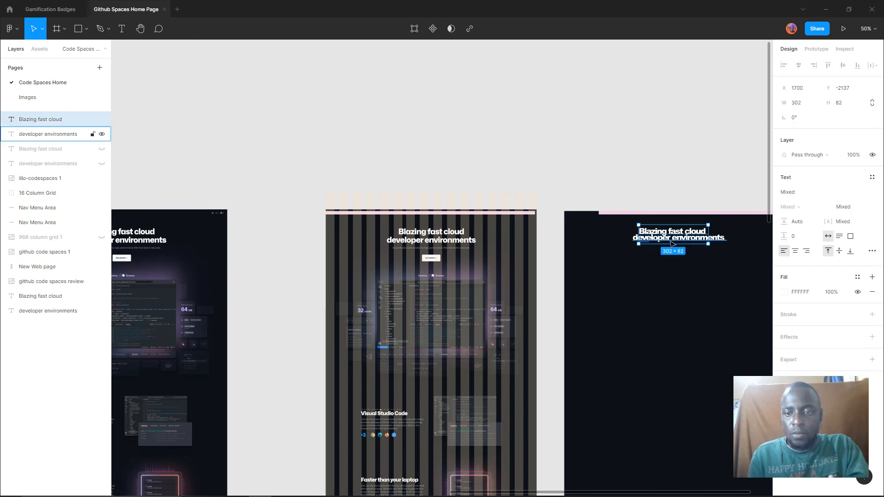
{"action": "left_click", "coordinate": [716, 240]}
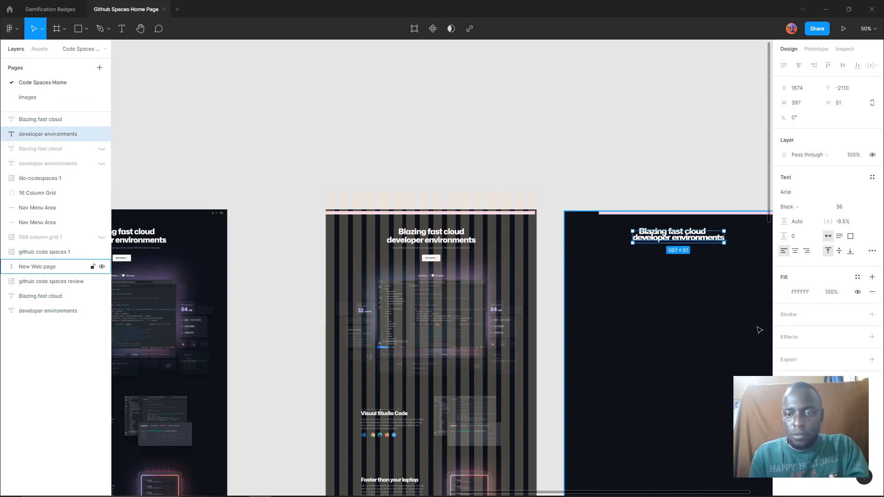
{"action": "key", "text": "Down"}
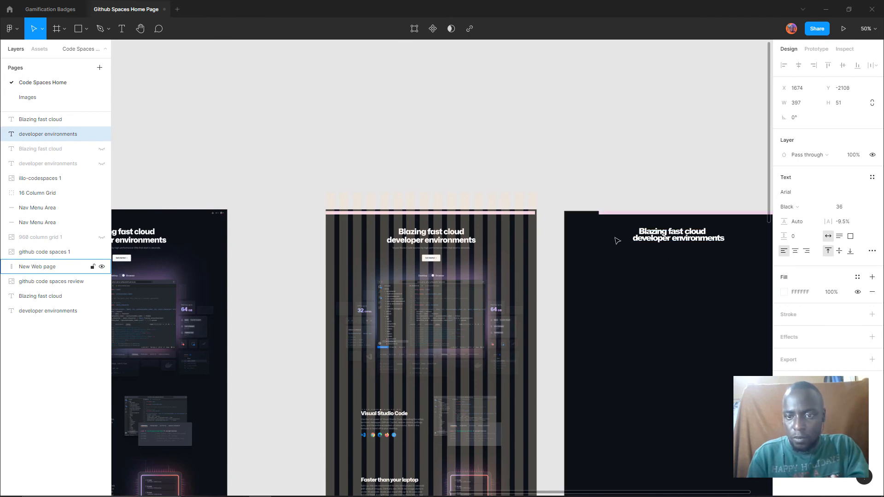
{"action": "key", "text": "Down"}
{"action": "key", "text": "Down"}
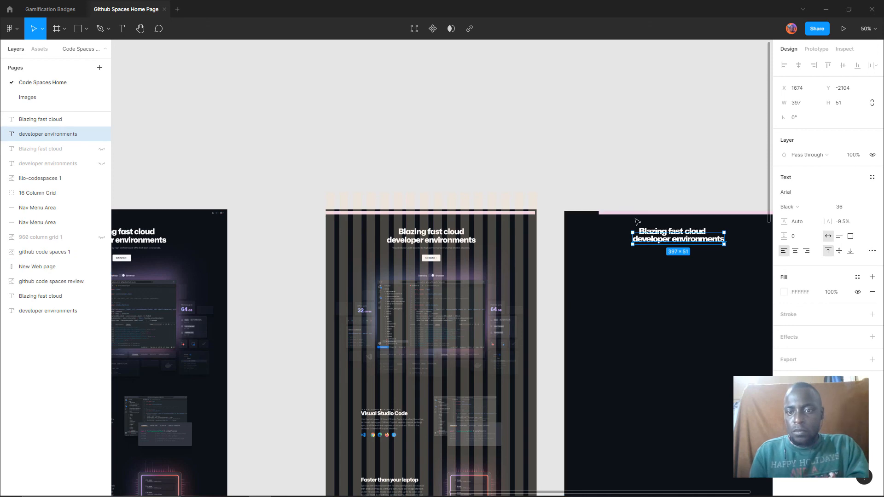
{"action": "left_click", "coordinate": [655, 167]}
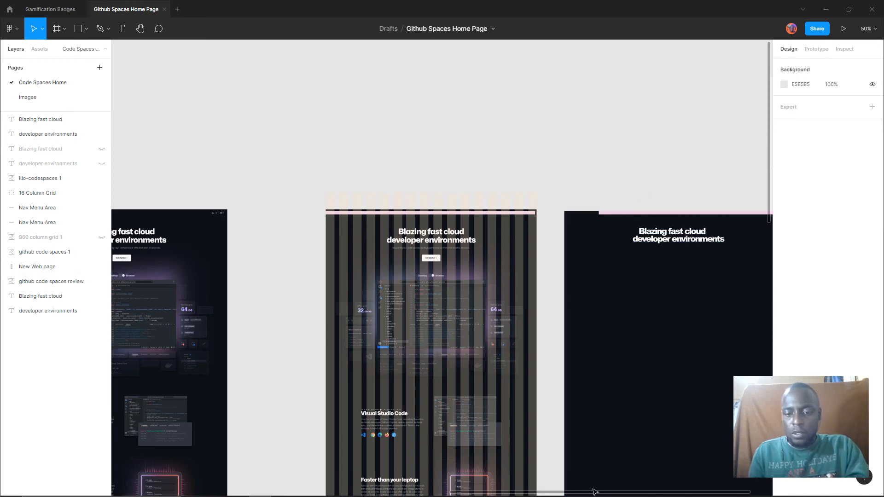
Move the "New Web page" background to X 1520, Y -2204 so it sits under its nav menu bar
{"action": "left_click_drag", "start_coordinate": [594, 492], "coordinate": [639, 492]}
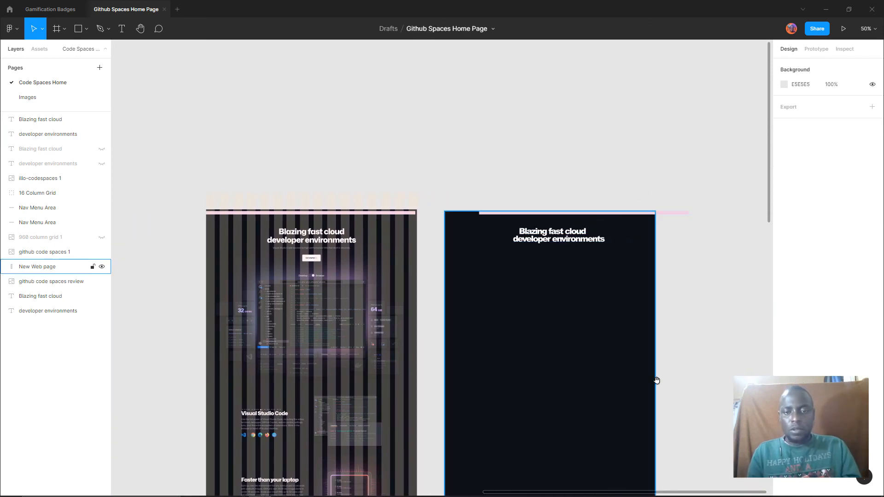
{"action": "mouse_move", "coordinate": [603, 277]}
{"action": "left_mouse_down"}
{"action": "mouse_move", "coordinate": [607, 294]}
{"action": "mouse_move", "coordinate": [613, 276]}
{"action": "left_mouse_up"}
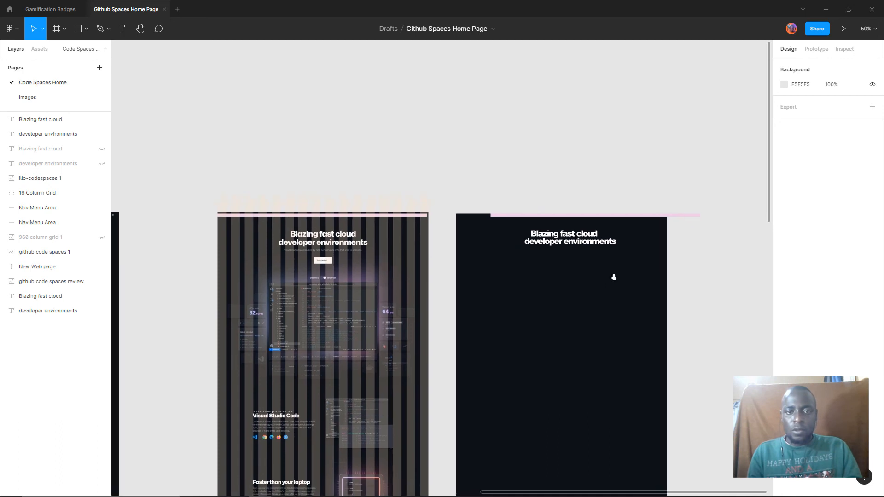
{"action": "left_click", "coordinate": [646, 292]}
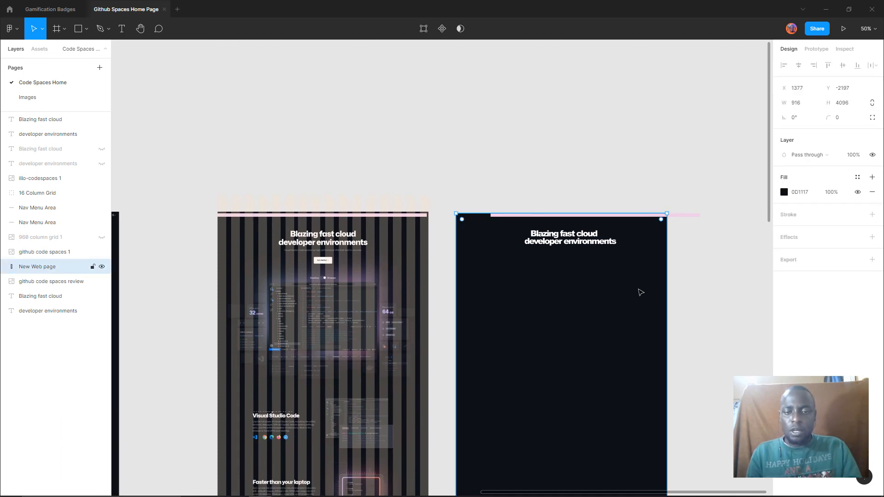
{"action": "left_click_drag", "start_coordinate": [640, 292], "coordinate": [668, 291]}
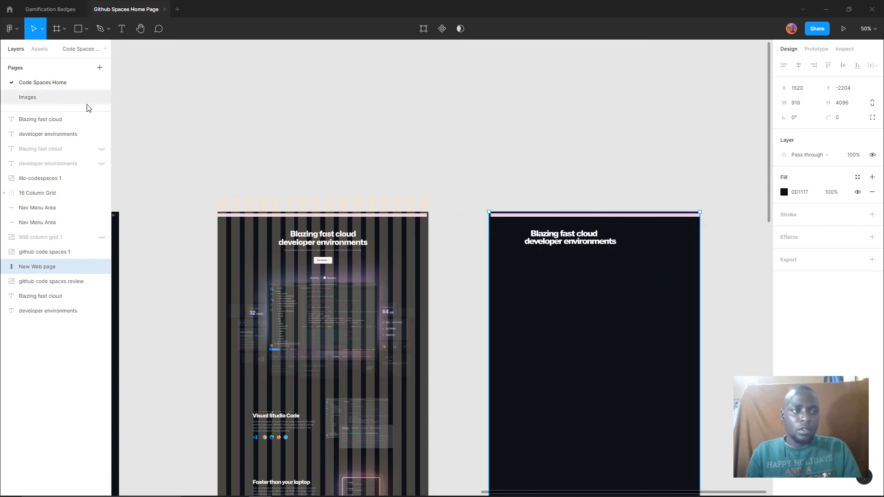
Select both visible heading lines and move them together to the horizontal middle of the relocated dark page
{"action": "left_click", "coordinate": [86, 120]}
{"action": "left_click", "coordinate": [79, 134], "text": "shift"}
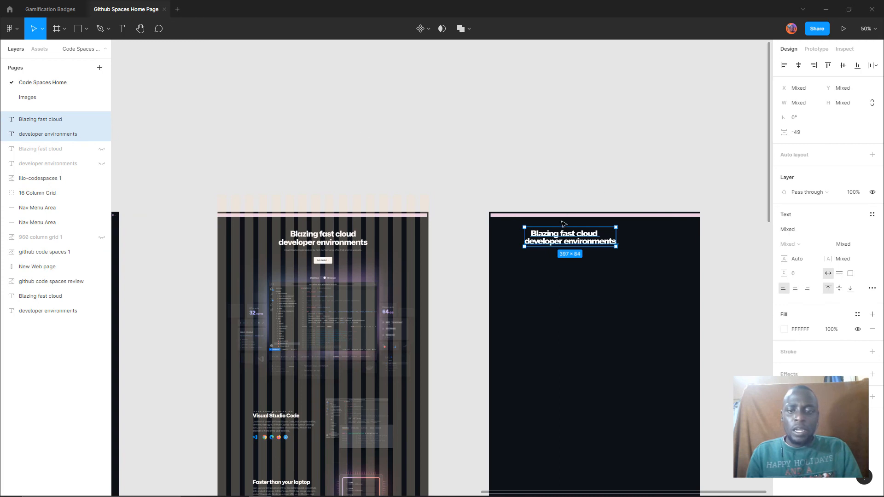
{"action": "left_click_drag", "start_coordinate": [555, 231], "coordinate": [606, 235]}
{"action": "left_click", "coordinate": [664, 196]}
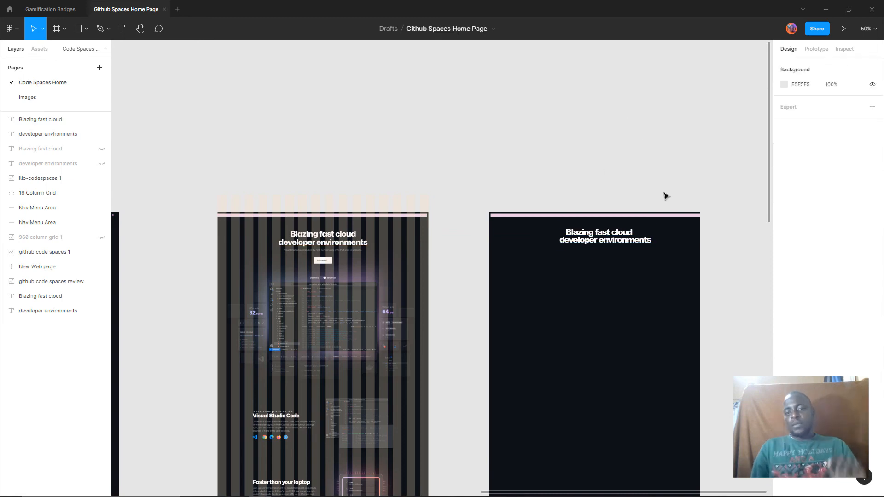
Hide the "16 Column Grid" layer and compare the new heading with the reference heading at 100% zoom
{"action": "scroll", "coordinate": [655, 288], "scroll_direction": "down", "scroll_amount": 5}
{"action": "scroll", "coordinate": [639, 269], "scroll_direction": "up", "scroll_amount": 2}
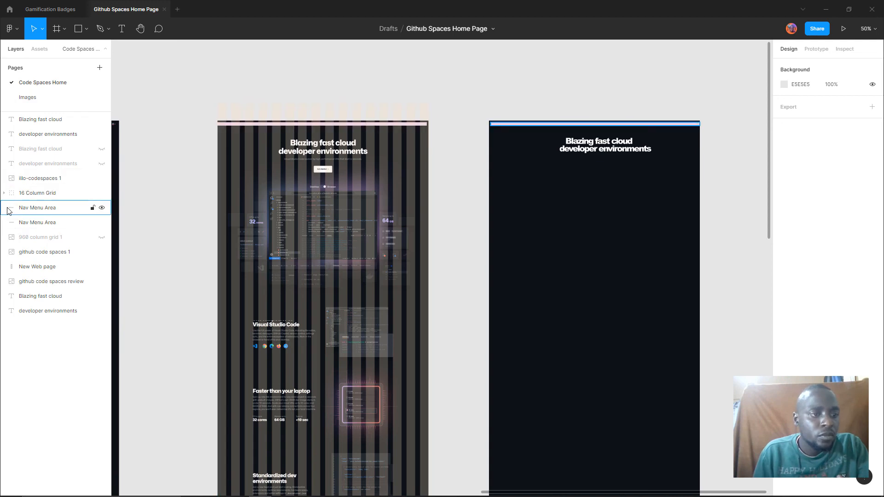
{"action": "left_click", "coordinate": [102, 193]}
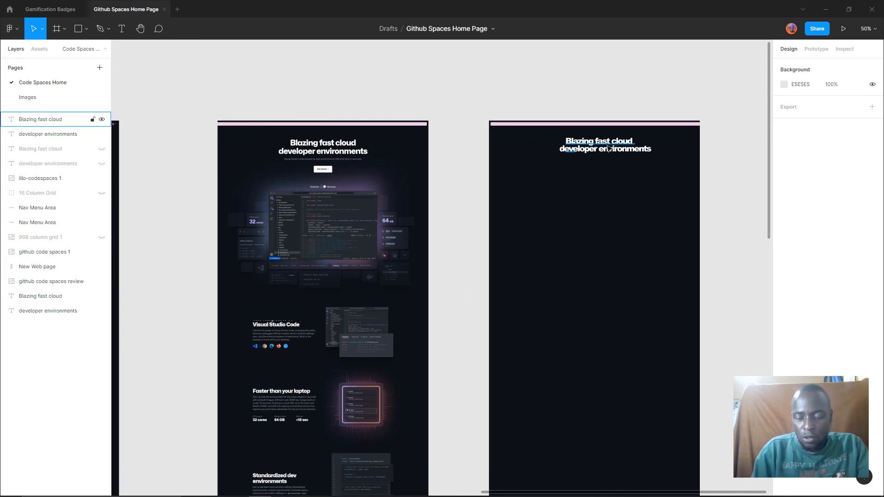
{"action": "key", "text": "shift+0"}
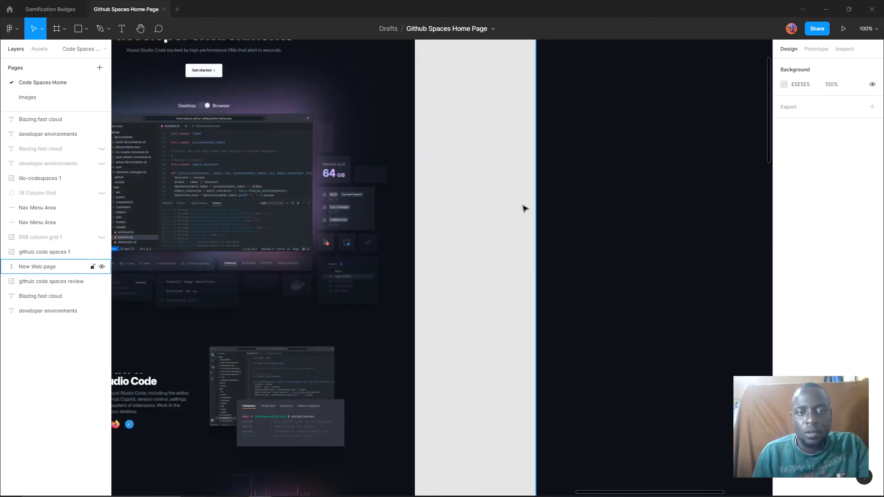
{"action": "scroll", "coordinate": [509, 217], "scroll_direction": "up", "scroll_amount": 5}
{"action": "scroll", "coordinate": [524, 233], "scroll_direction": "down", "scroll_amount": 2}
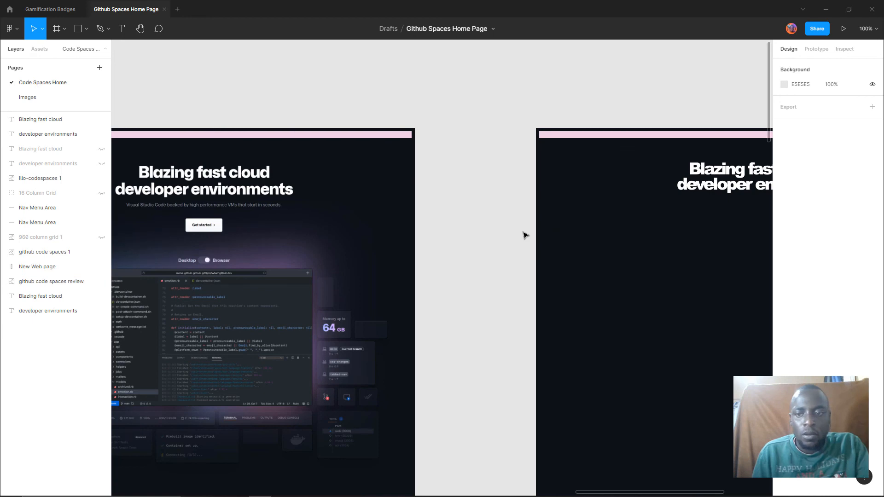
Compare the reference page's sections with the empty dark page, from close range out to an overview of every page
{"action": "scroll", "coordinate": [524, 237], "scroll_direction": "down", "scroll_amount": 3}
{"action": "scroll", "coordinate": [525, 244], "scroll_direction": "up", "scroll_amount": 4}
{"action": "scroll", "coordinate": [523, 253], "scroll_direction": "down", "scroll_amount": 10}
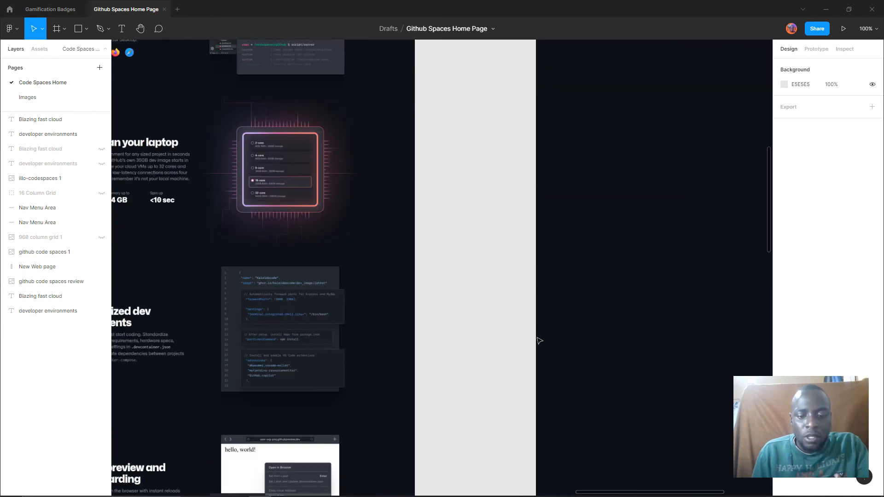
{"action": "scroll", "coordinate": [541, 358], "scroll_direction": "down", "scroll_amount": 6}
{"action": "scroll", "coordinate": [538, 369], "scroll_direction": "up", "scroll_amount": 1}
{"action": "key", "text": "minus"}
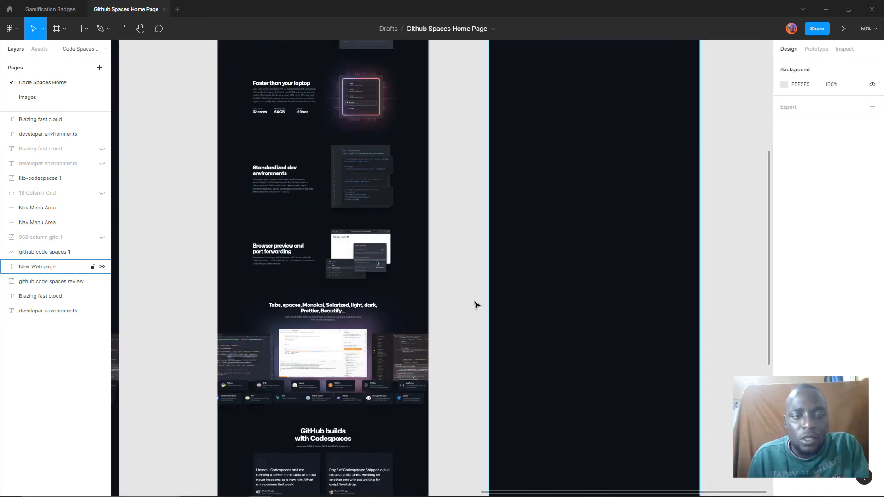
{"action": "left_click", "coordinate": [477, 305]}
{"action": "scroll", "coordinate": [461, 276], "scroll_direction": "up", "scroll_amount": 10}
{"action": "key", "text": "minus"}
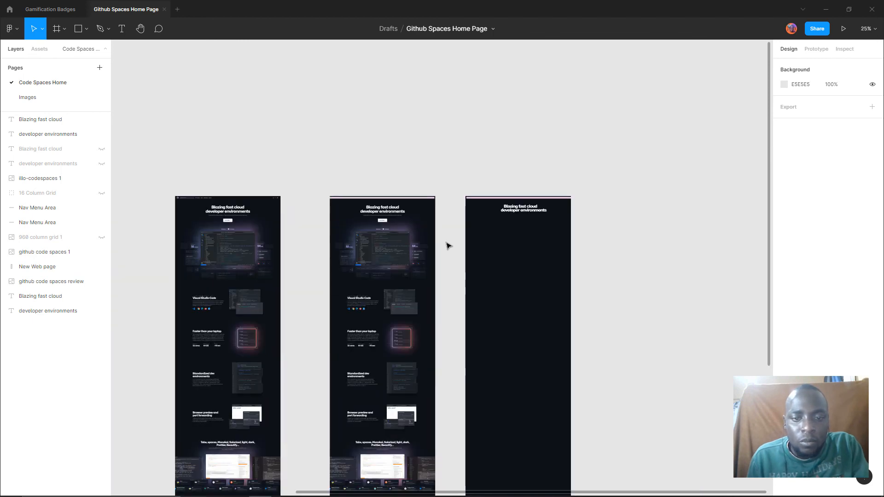
{"action": "scroll", "coordinate": [438, 294], "scroll_direction": "down", "scroll_amount": 5}
{"action": "key", "text": "minus"}
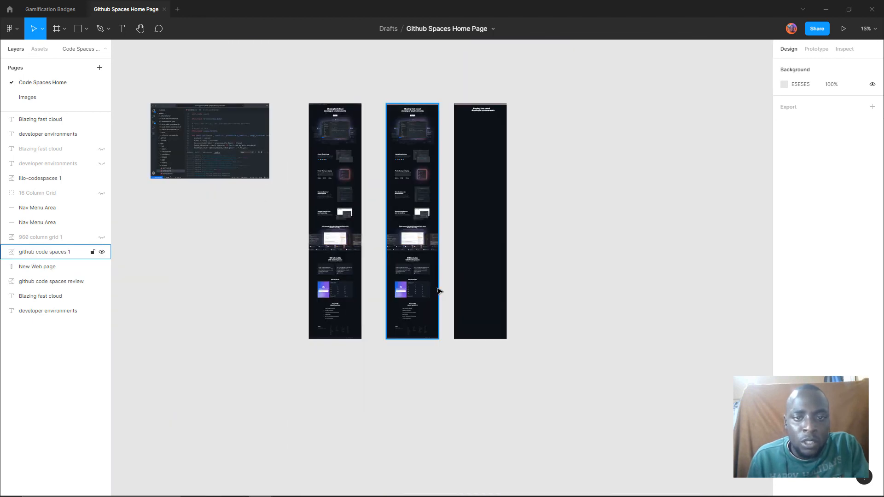
{"action": "key", "text": "minus"}
Examine the reference page's lower sections, from "GitHub builds with Codespaces" through "Pay as you go" and the FAQ to the footer
{"action": "scroll", "coordinate": [438, 291], "scroll_direction": "up", "scroll_amount": 10}
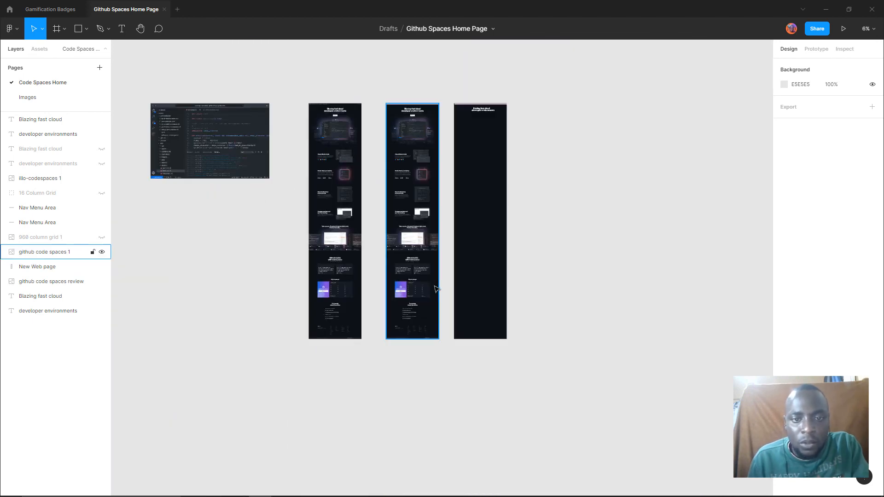
{"action": "scroll", "coordinate": [436, 288], "scroll_direction": "up", "scroll_amount": 5}
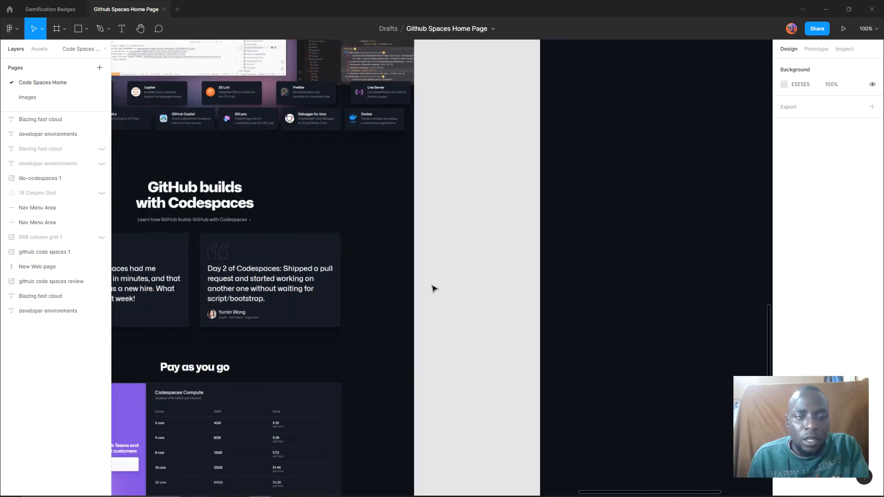
{"action": "scroll", "coordinate": [433, 289], "scroll_direction": "down", "scroll_amount": 4}
{"action": "scroll", "coordinate": [427, 291], "scroll_direction": "up", "scroll_amount": 6}
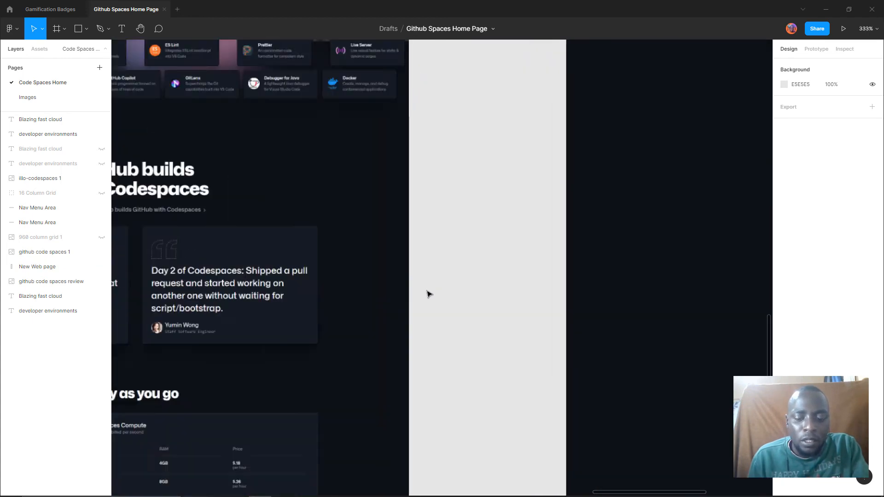
{"action": "scroll", "coordinate": [427, 294], "scroll_direction": "down", "scroll_amount": 4}
{"action": "scroll", "coordinate": [427, 294], "scroll_direction": "down", "scroll_amount": 6}
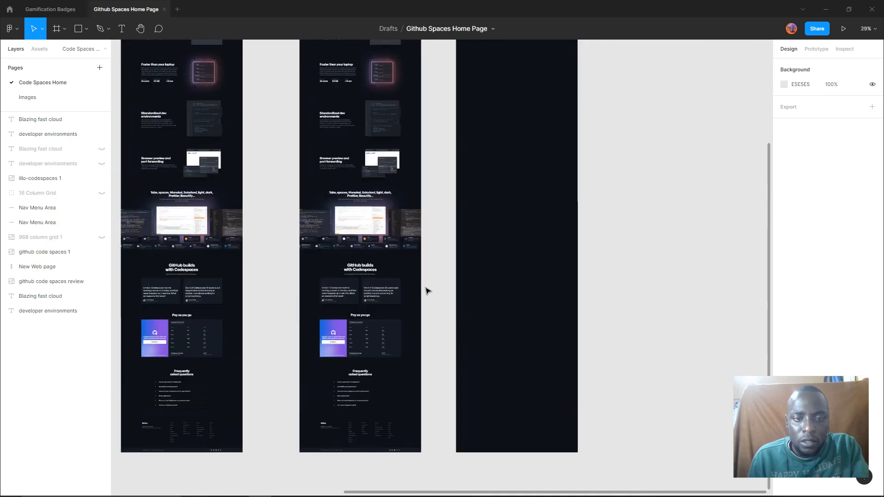
{"action": "scroll", "coordinate": [431, 291], "scroll_direction": "up", "scroll_amount": 4}
{"action": "scroll", "coordinate": [431, 283], "scroll_direction": "up", "scroll_amount": 2}
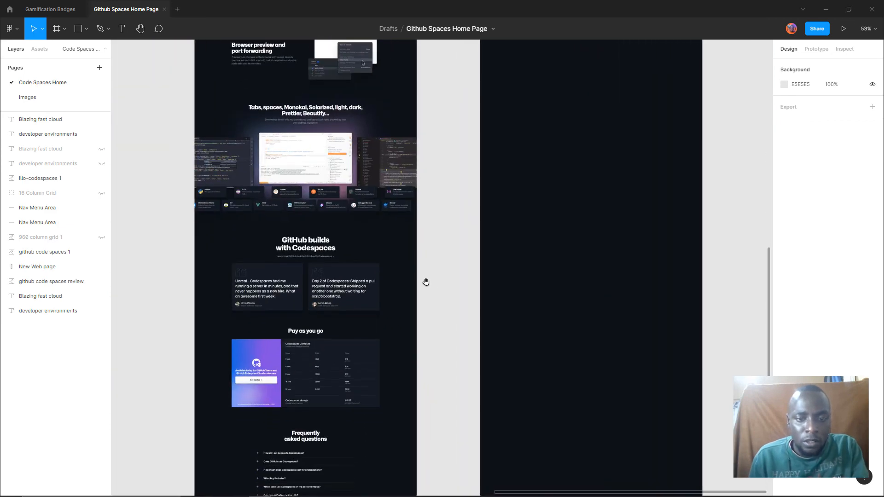
{"action": "scroll", "coordinate": [424, 281], "scroll_direction": "down", "scroll_amount": 4}
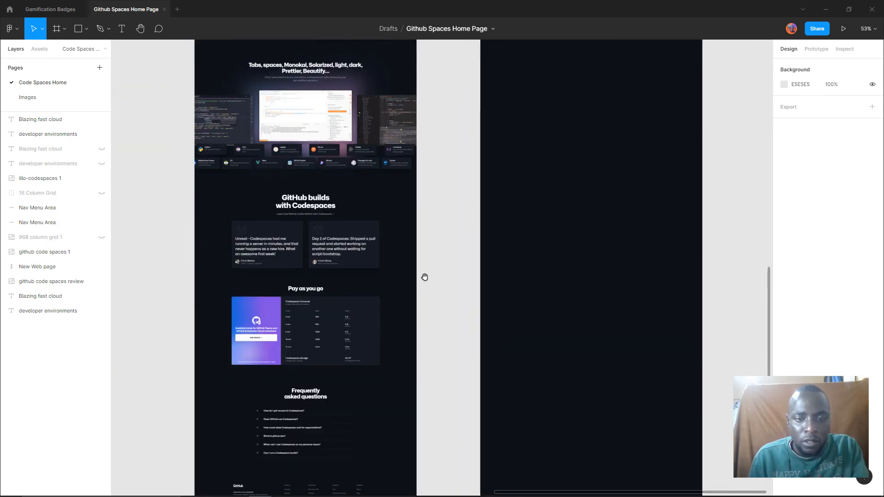
{"action": "scroll", "coordinate": [424, 276], "scroll_direction": "down", "scroll_amount": 6}
{"action": "scroll", "coordinate": [424, 274], "scroll_direction": "up", "scroll_amount": 3}
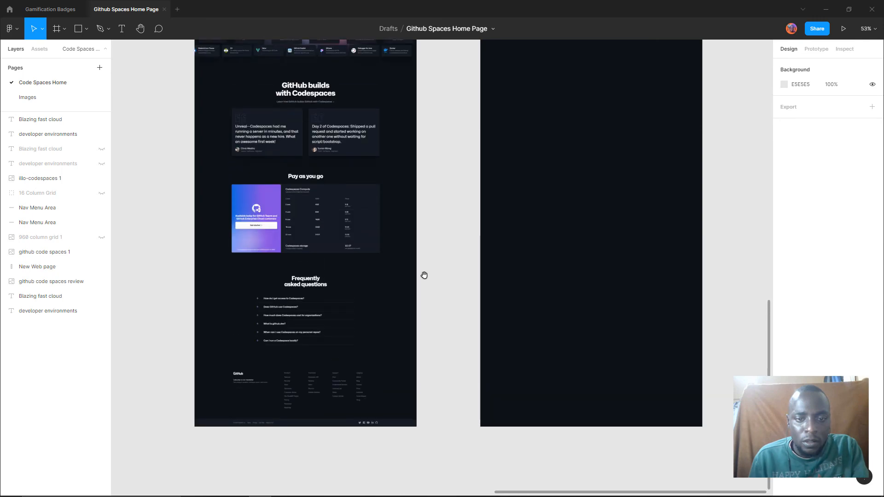
Check how the bottom ends of the pages line up, and look over the heading area of the dark page
{"action": "left_click", "coordinate": [390, 247]}
{"action": "scroll", "coordinate": [396, 257], "scroll_direction": "up", "scroll_amount": 3}
{"action": "scroll", "coordinate": [399, 262], "scroll_direction": "down", "scroll_amount": 5}
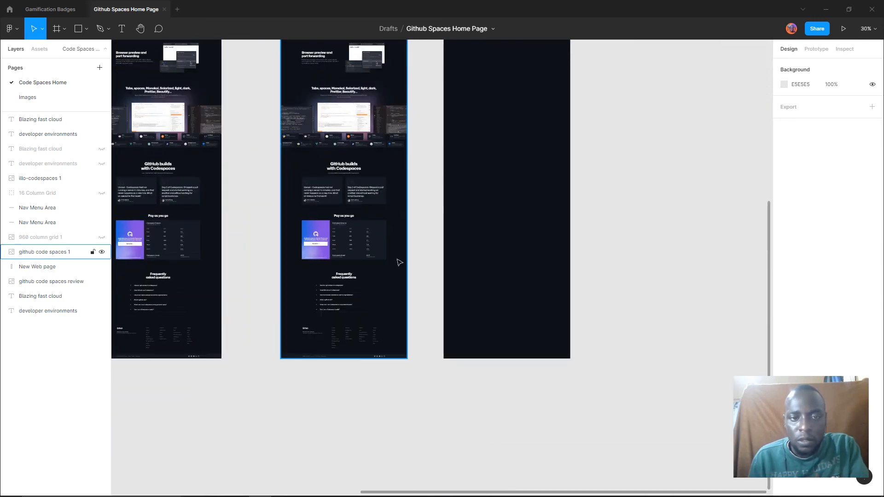
{"action": "scroll", "coordinate": [399, 262], "scroll_direction": "down", "scroll_amount": 5}
{"action": "left_click", "coordinate": [455, 101]}
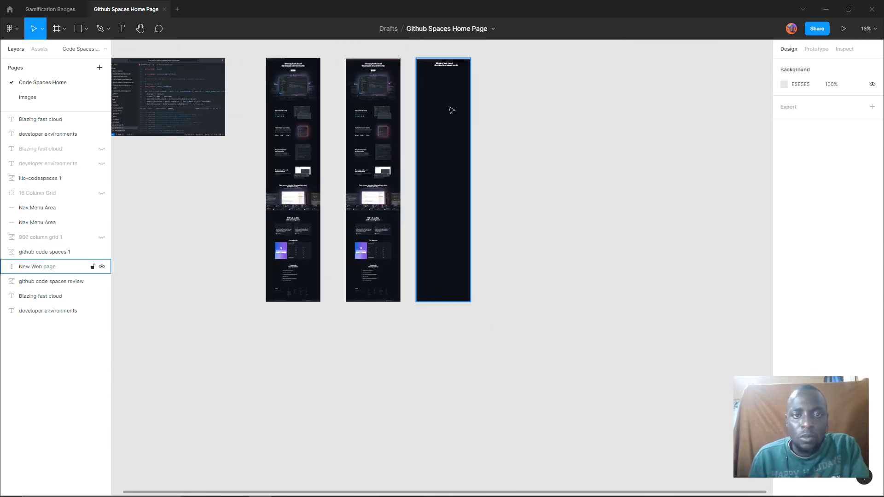
{"action": "left_click_drag", "start_coordinate": [454, 93], "coordinate": [385, 272]}
{"action": "scroll", "coordinate": [408, 256], "scroll_direction": "up", "scroll_amount": 10}
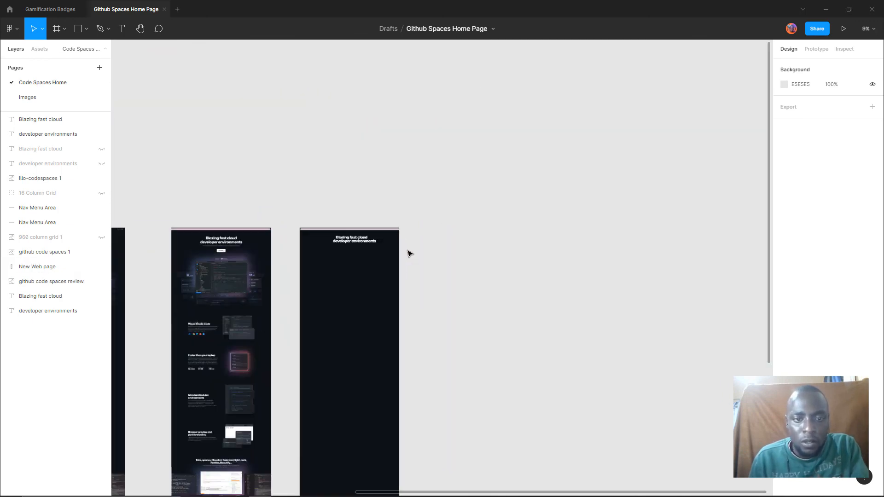
{"action": "left_click_drag", "start_coordinate": [260, 257], "coordinate": [539, 199]}
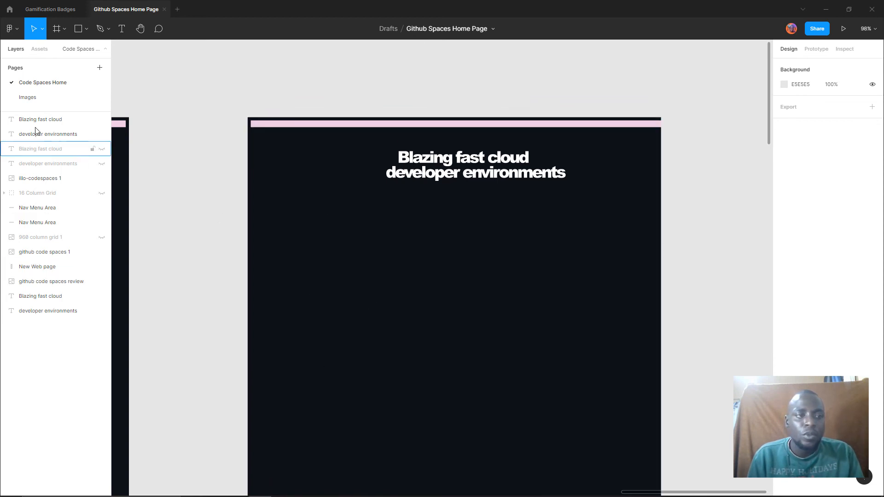
Locate the "illo-codespaces 1" image on the canvas and the matching code editor illustration in the "github code spaces 1" reference
{"action": "left_click", "coordinate": [28, 179]}
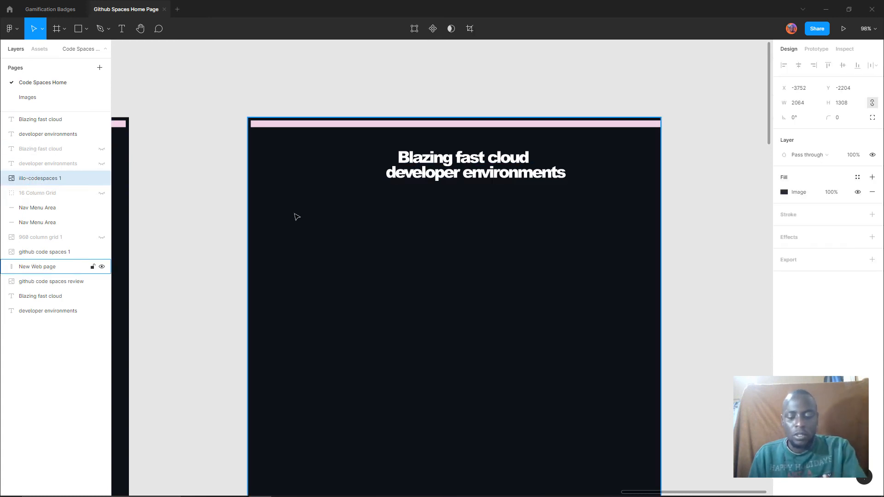
{"action": "scroll", "coordinate": [306, 230], "scroll_direction": "down", "scroll_amount": 10}
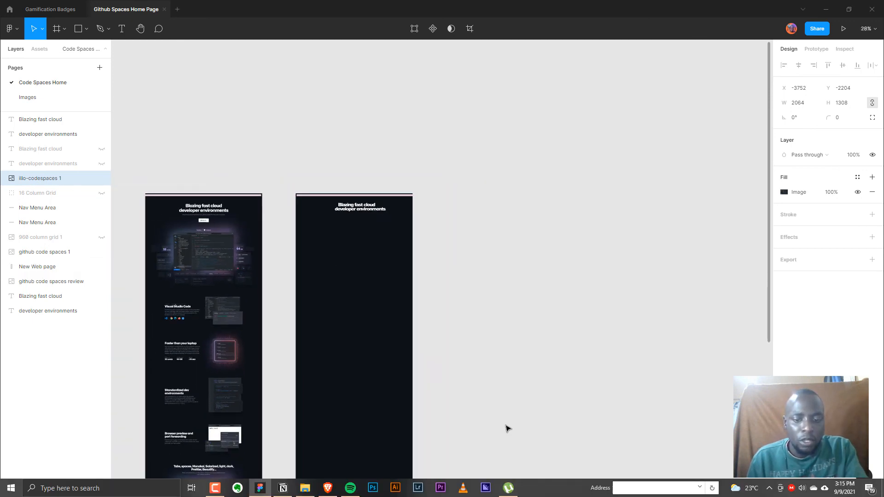
{"action": "left_click_drag", "start_coordinate": [497, 493], "coordinate": [250, 476]}
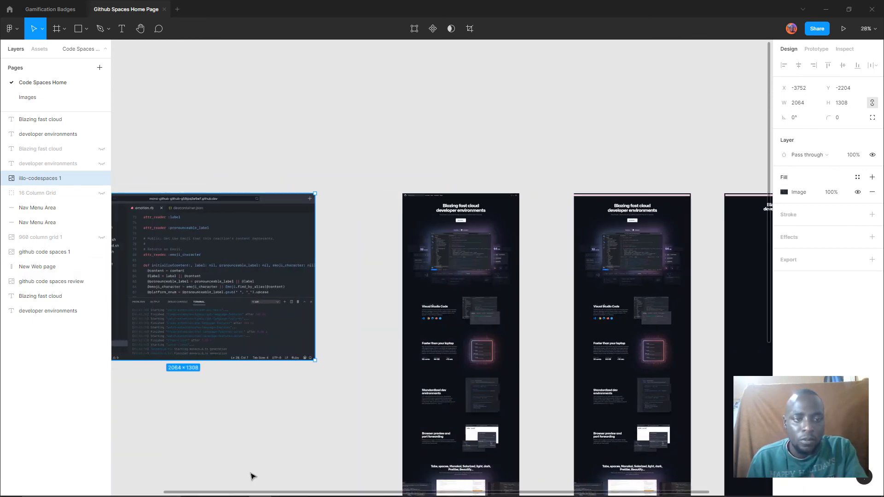
{"action": "left_click", "coordinate": [640, 257]}
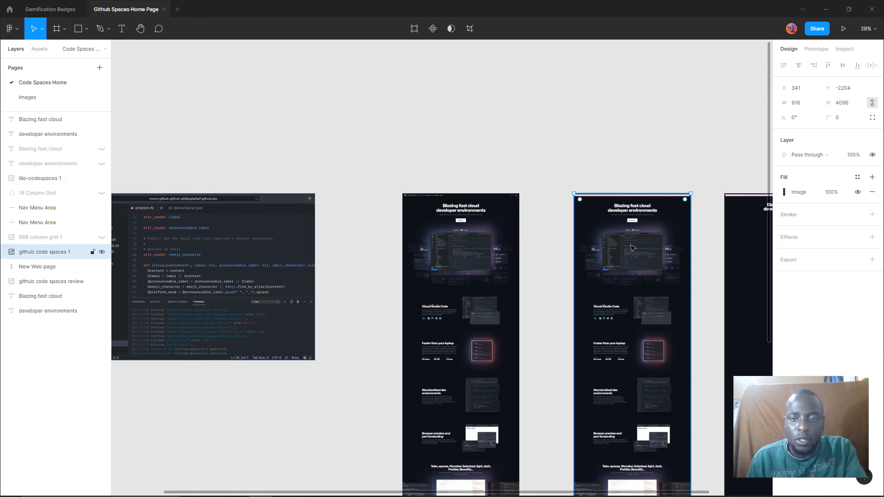
Create a frame about 480 × 312 over the code editor illustration in the "github code spaces 1" reference
{"action": "left_click", "coordinate": [60, 32]}
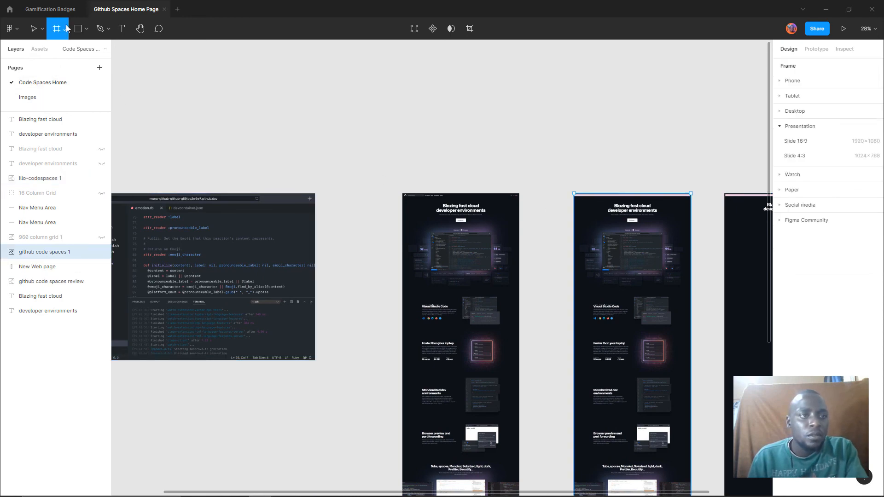
{"action": "left_click", "coordinate": [65, 28]}
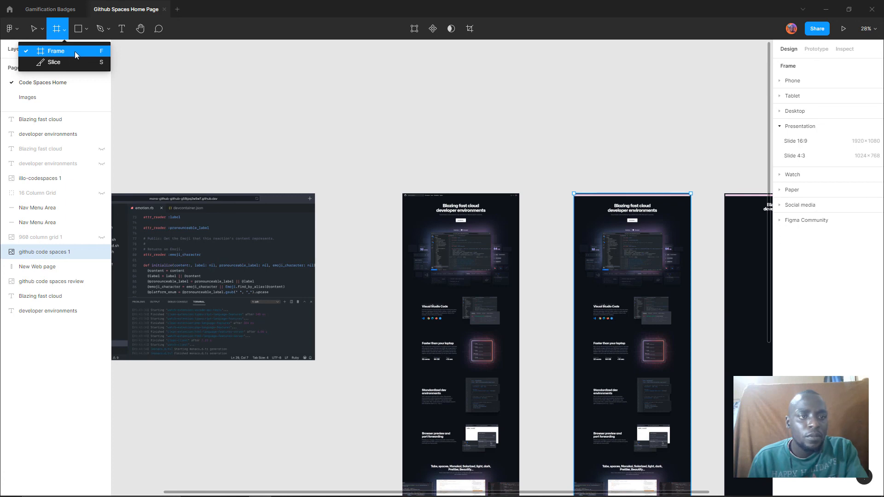
{"action": "left_click", "coordinate": [189, 210]}
{"action": "left_click", "coordinate": [188, 209]}
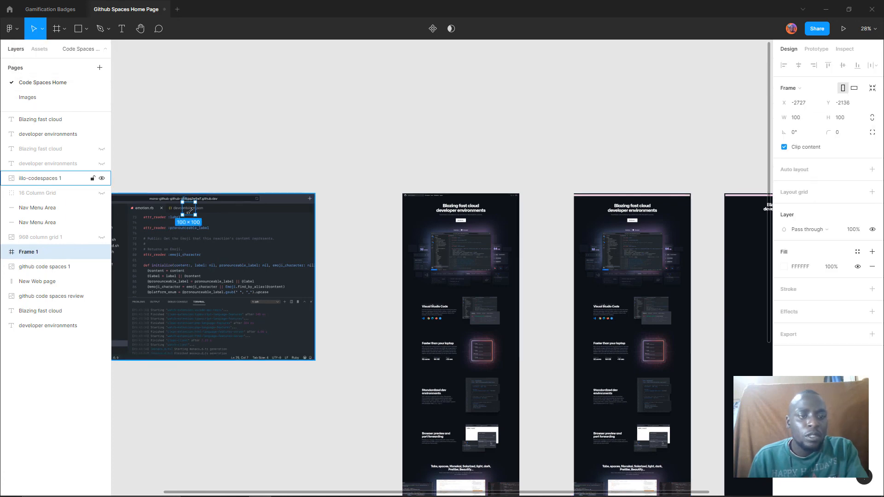
{"action": "left_click_drag", "start_coordinate": [188, 211], "coordinate": [666, 277]}
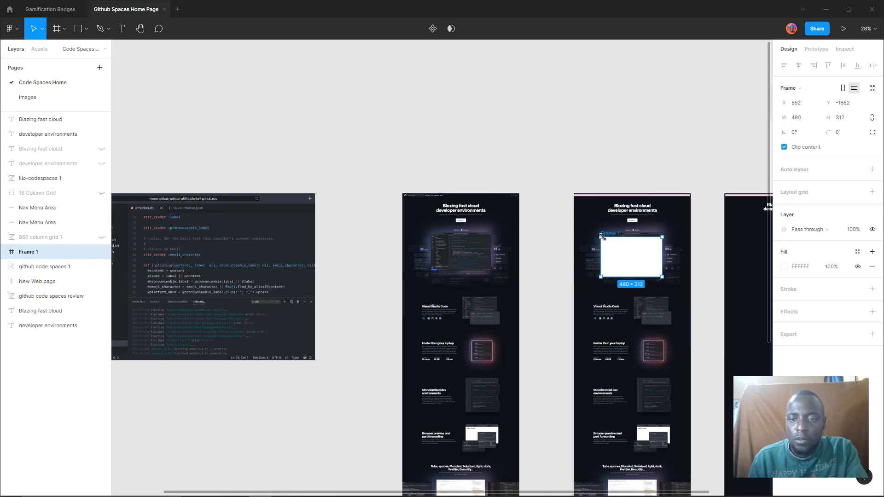
Resize the frame to about 467 × 297 so its edges match the reference's code editor window
{"action": "left_click_drag", "start_coordinate": [601, 237], "coordinate": [602, 234]}
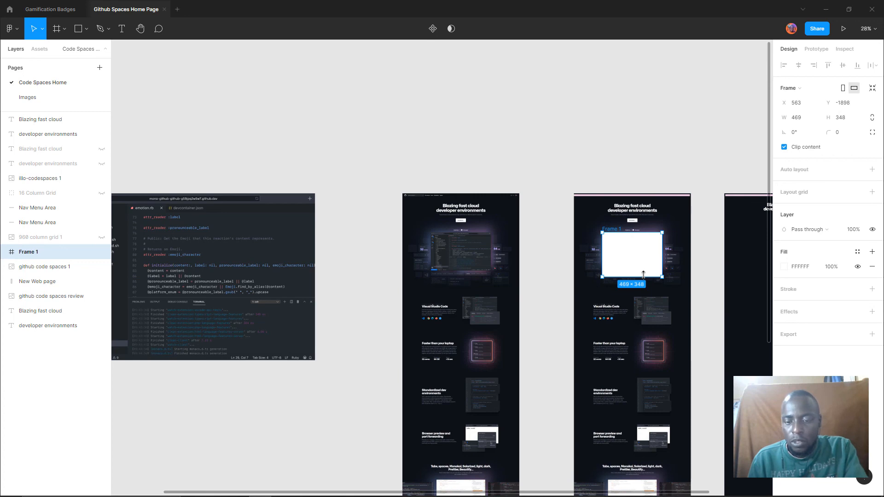
{"action": "scroll", "coordinate": [651, 275], "scroll_direction": "up", "scroll_amount": 10, "text": "ctrl"}
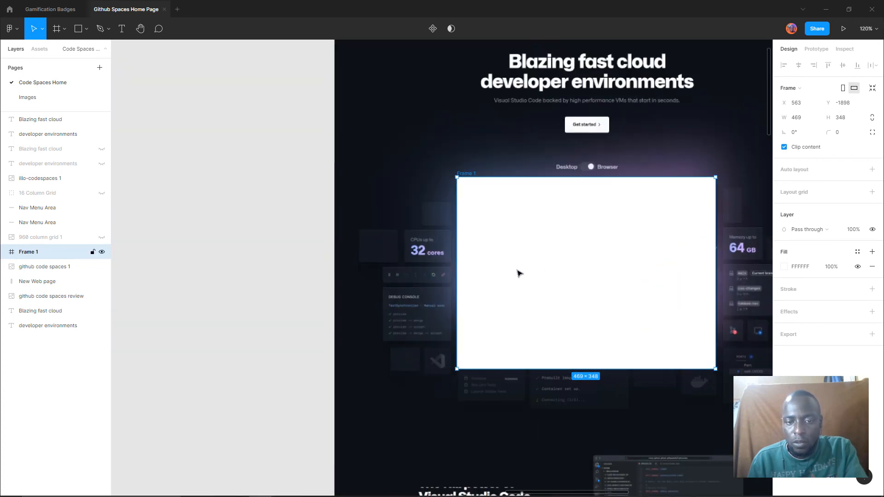
{"action": "left_click_drag", "start_coordinate": [456, 368], "coordinate": [460, 339]}
{"action": "left_click_drag", "start_coordinate": [458, 340], "coordinate": [457, 339]}
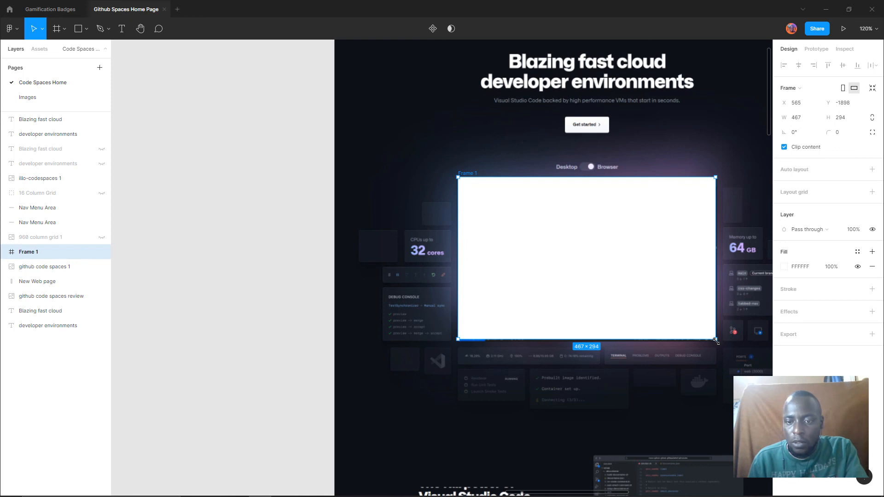
{"action": "left_click_drag", "start_coordinate": [716, 341], "coordinate": [715, 341]}
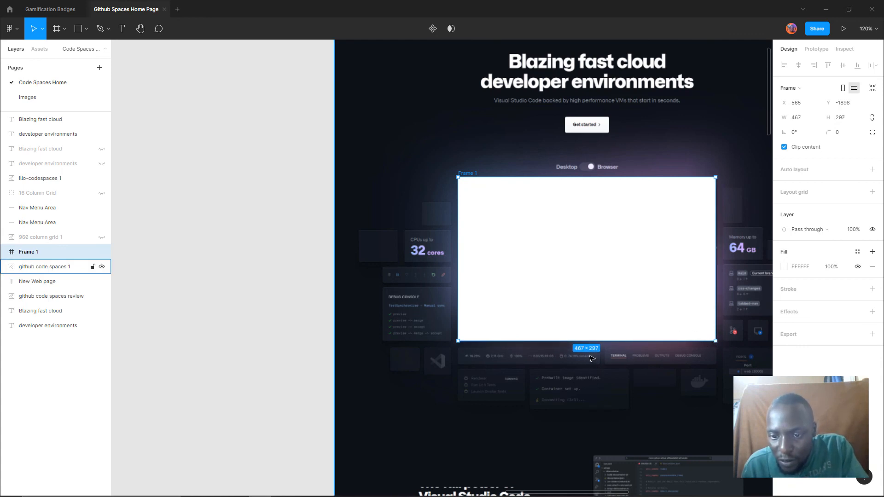
Set the measuring frame's width to 468
{"action": "left_click", "coordinate": [800, 120]}
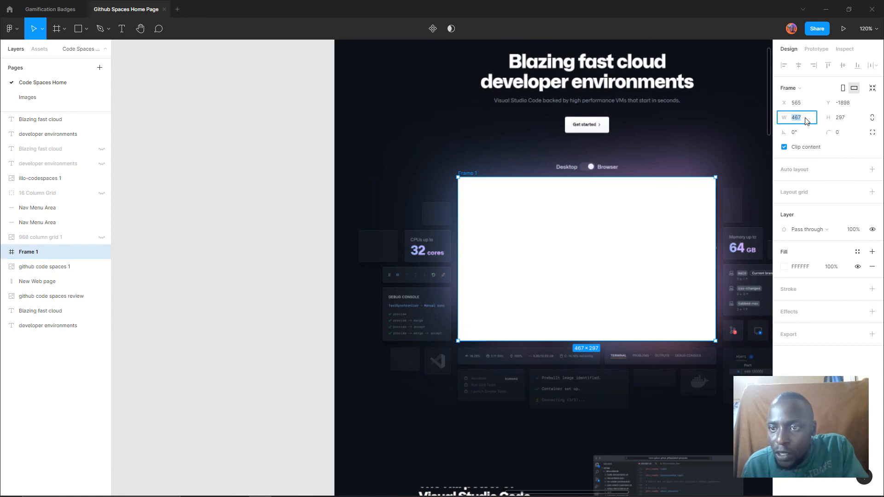
{"action": "left_click", "coordinate": [805, 121]}
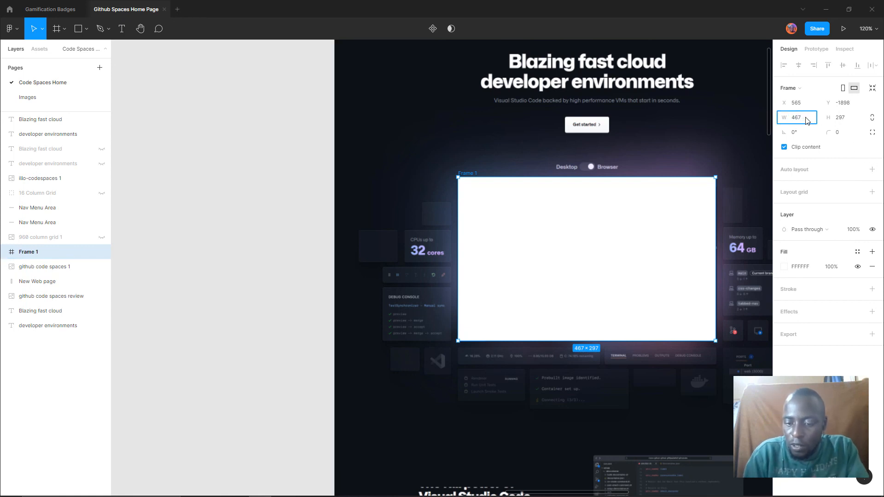
{"action": "key", "text": "BackSpace"}
{"action": "type", "text": "8"}
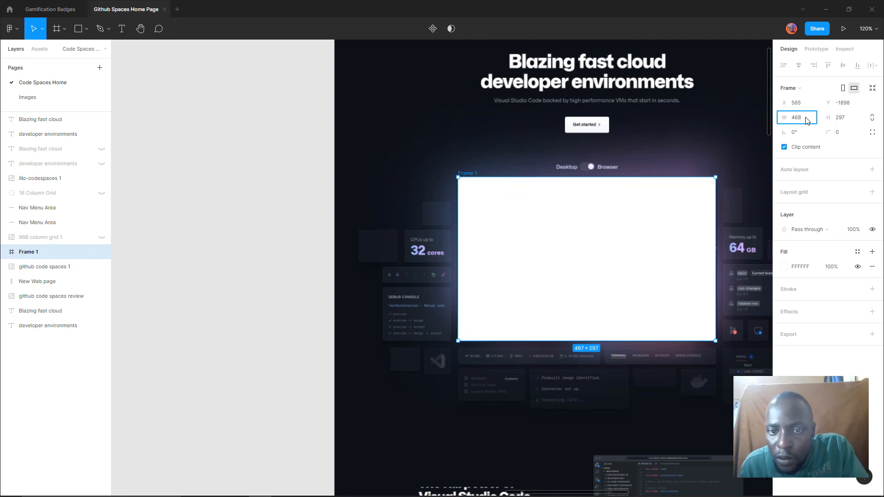
{"action": "left_click", "coordinate": [689, 284]}
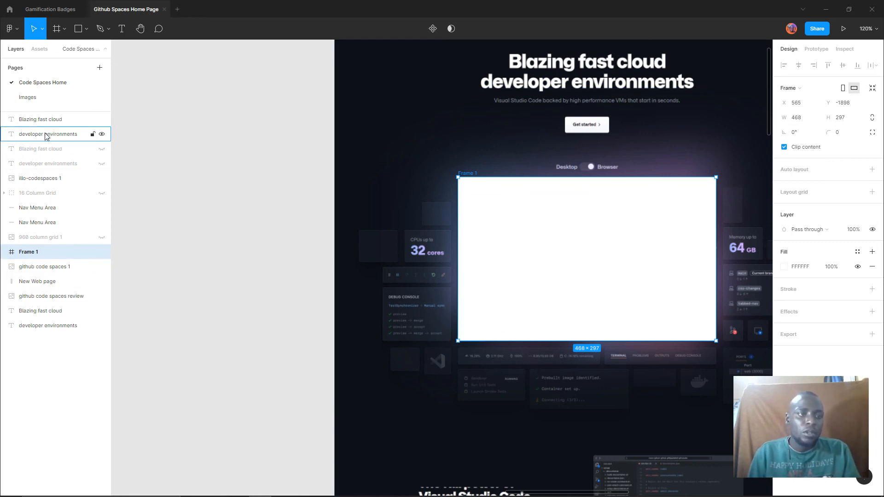
Scale the "illo-codespaces 1" image to a width of 468 with its proportions kept
{"action": "left_click", "coordinate": [42, 179]}
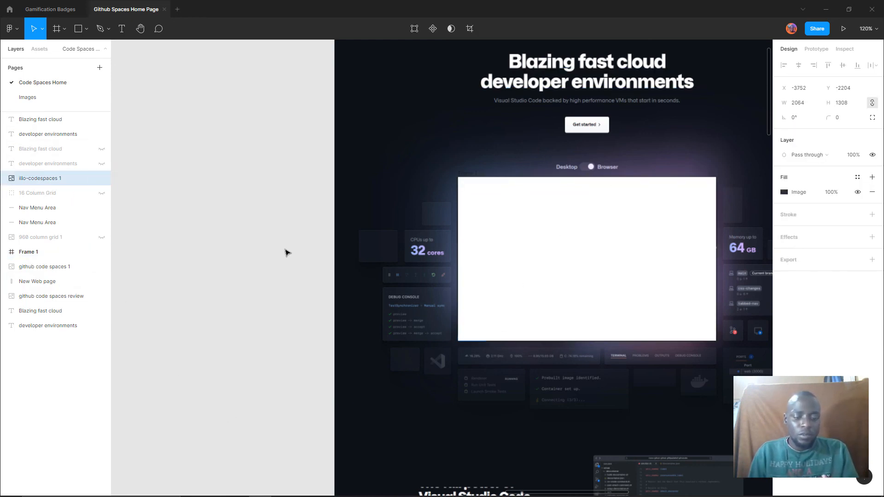
{"action": "left_click", "coordinate": [799, 103]}
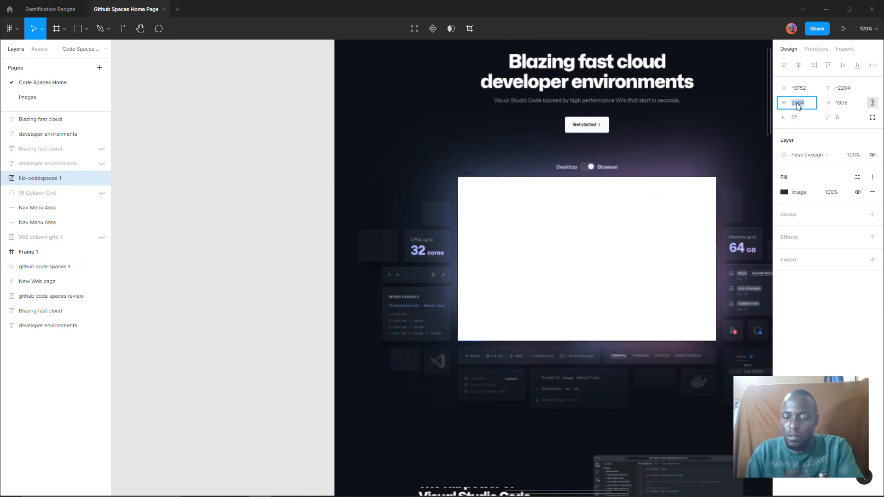
{"action": "type", "text": "468"}
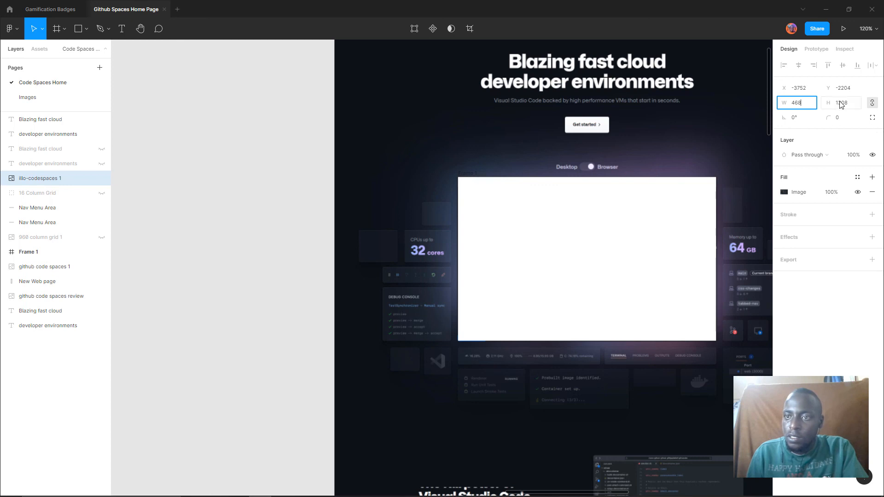
{"action": "left_click", "coordinate": [837, 101]}
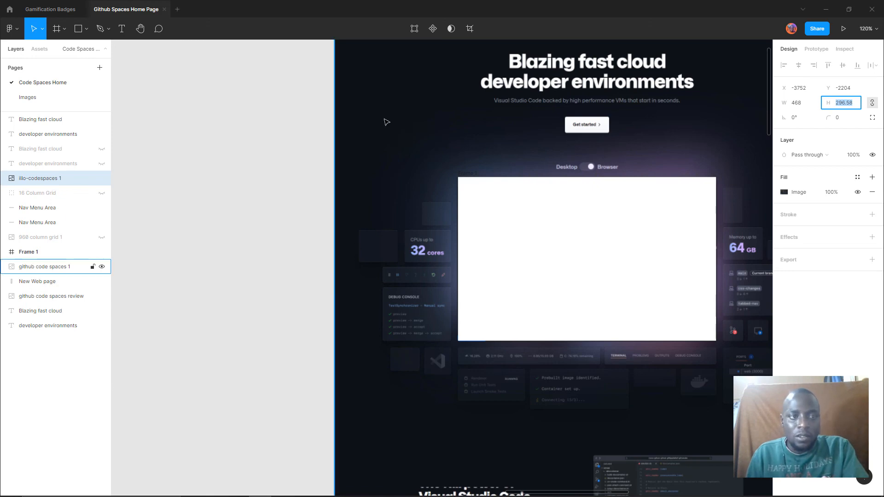
Move the "illo-codespaces 1" image onto the dark New Web page below its heading, at about X 1769, Y -1898
{"action": "left_click", "coordinate": [250, 170]}
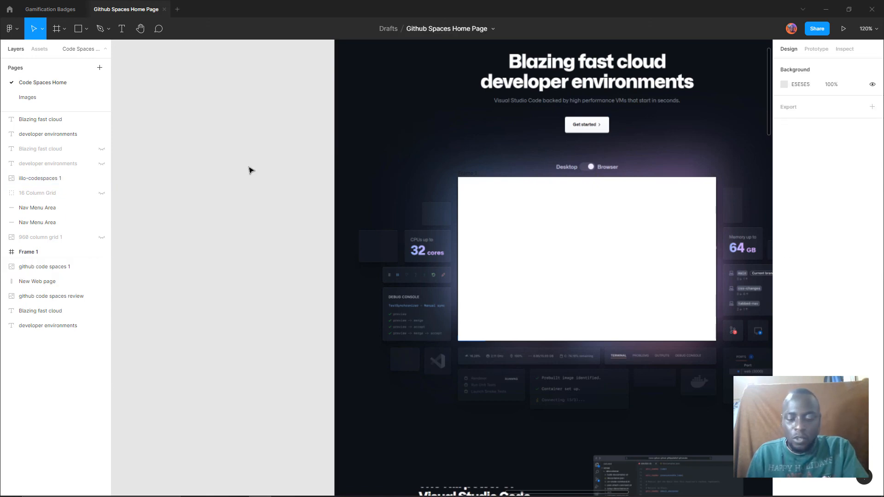
{"action": "scroll", "coordinate": [262, 169], "scroll_direction": "down", "scroll_amount": 5}
{"action": "scroll", "coordinate": [264, 170], "scroll_direction": "down", "scroll_amount": 8}
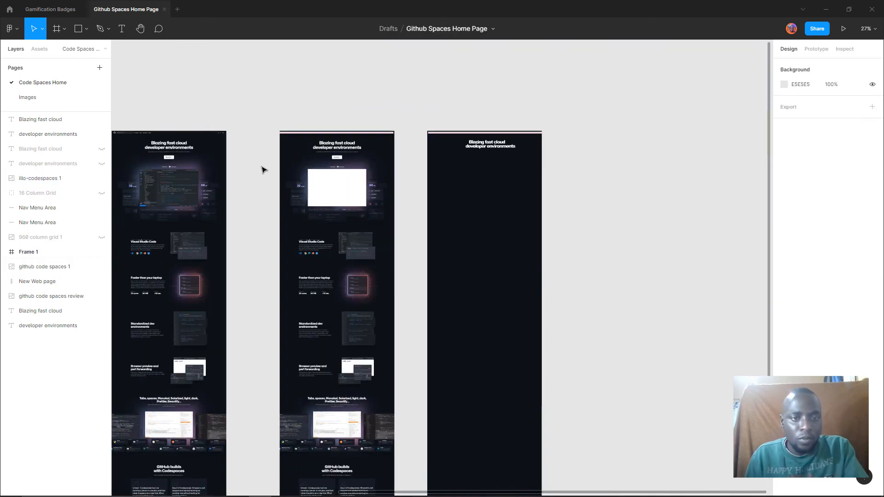
{"action": "scroll", "coordinate": [260, 171], "scroll_direction": "down", "scroll_amount": 1}
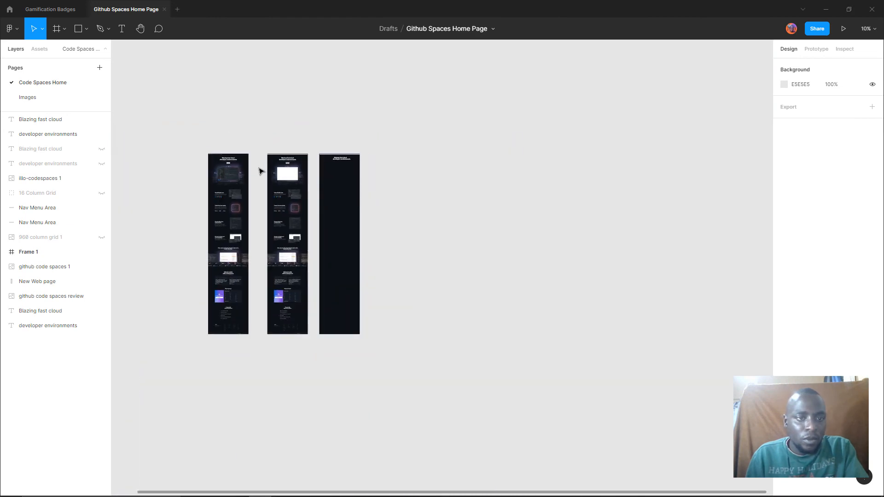
{"action": "scroll", "coordinate": [162, 183], "scroll_direction": "up", "scroll_amount": 1}
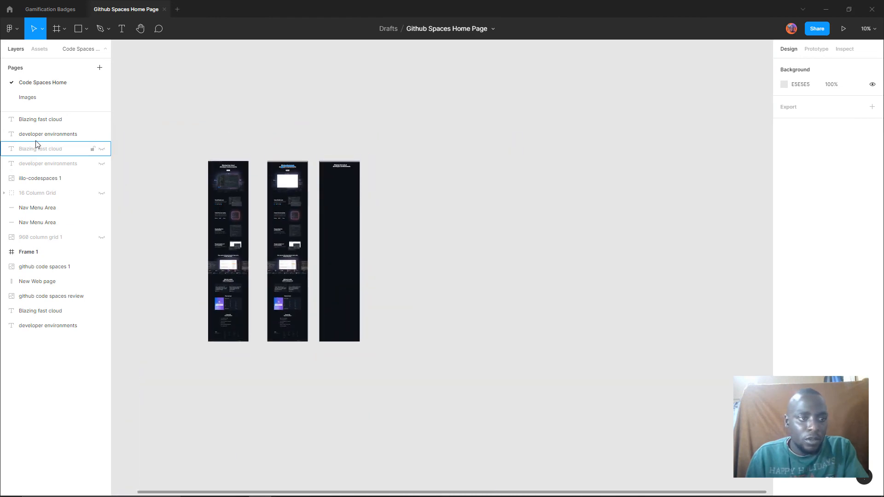
{"action": "left_click", "coordinate": [37, 184]}
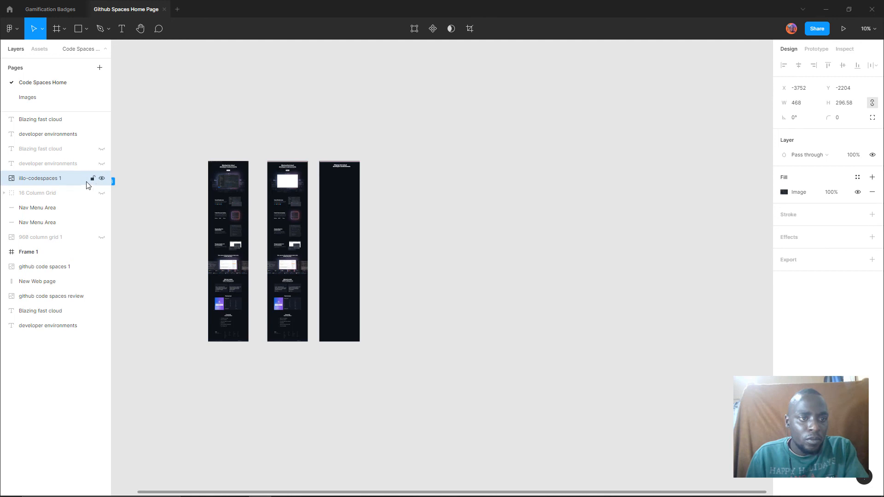
{"action": "scroll", "coordinate": [147, 193], "scroll_direction": "up", "scroll_amount": 1}
{"action": "scroll", "coordinate": [136, 205], "scroll_direction": "down", "scroll_amount": 3}
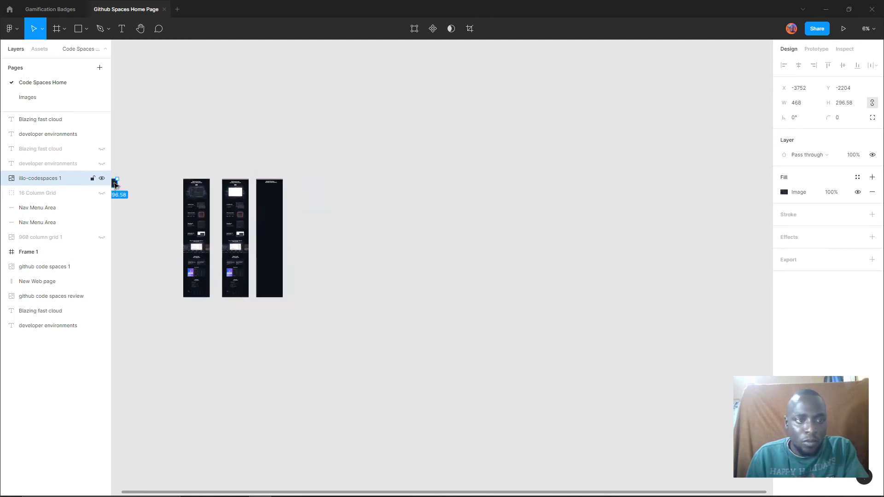
{"action": "left_click_drag", "start_coordinate": [115, 184], "coordinate": [279, 194]}
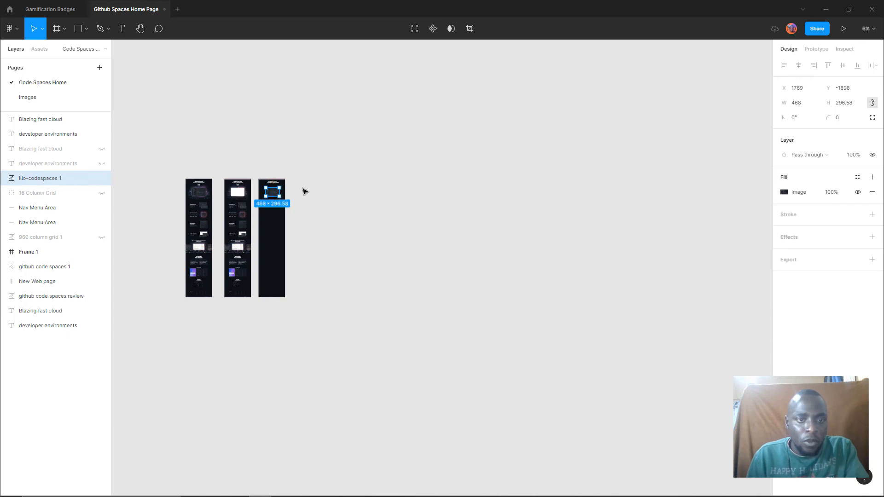
{"action": "left_click", "coordinate": [304, 192]}
Hide the white measuring frame "Frame 1" that covers the reference's code editor
{"action": "scroll", "coordinate": [306, 203], "scroll_direction": "up", "scroll_amount": 5}
{"action": "scroll", "coordinate": [314, 204], "scroll_direction": "up", "scroll_amount": 4}
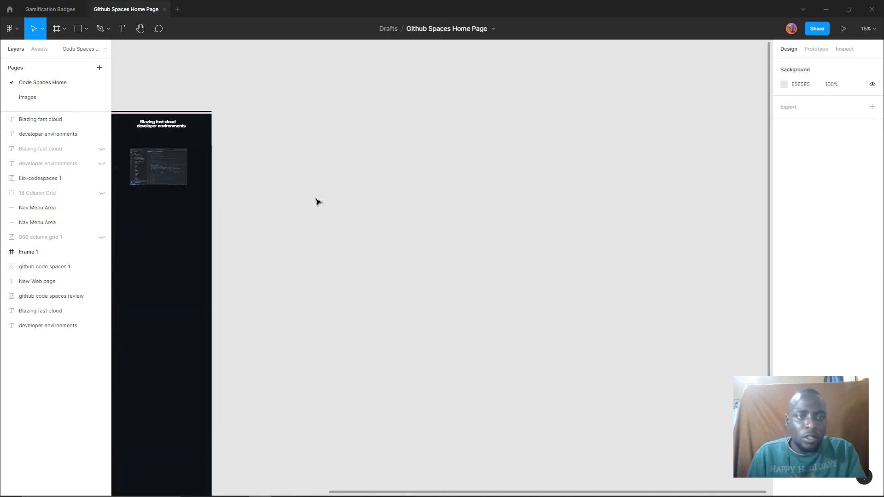
{"action": "left_click_drag", "start_coordinate": [138, 295], "coordinate": [474, 261]}
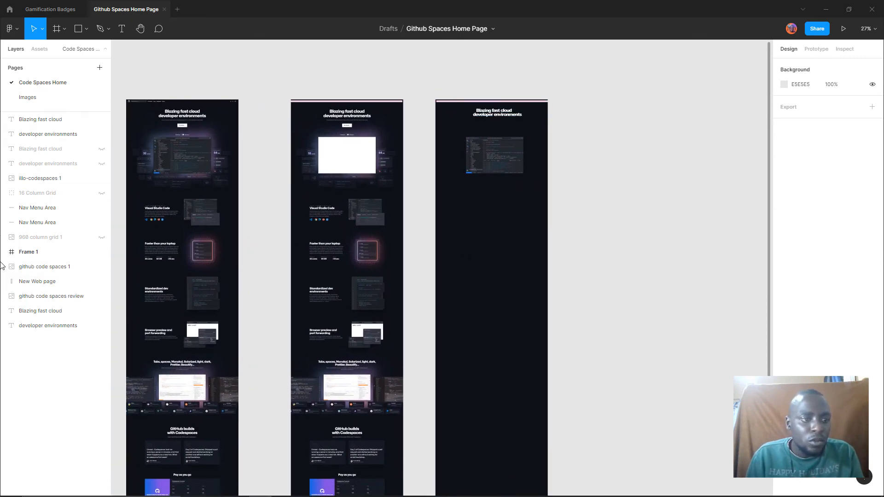
{"action": "left_click", "coordinate": [101, 252]}
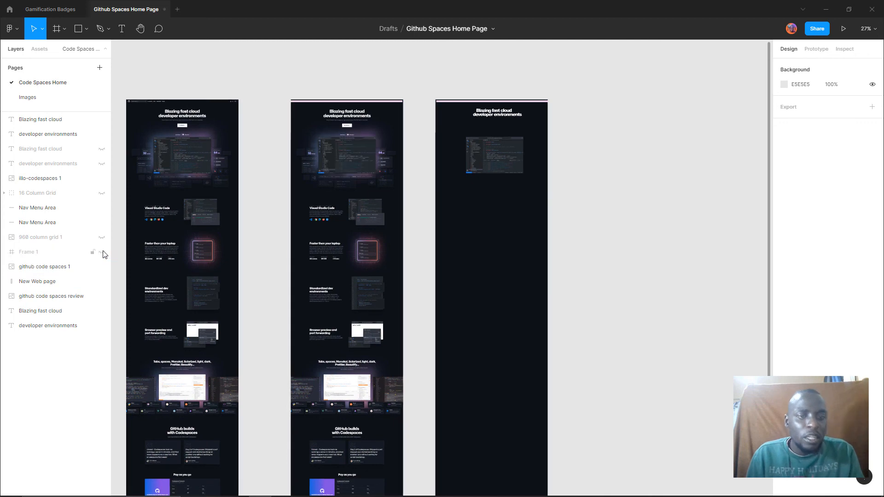
Compare the size and placement of the code editor illustration on the new page with the reference page beside it
{"action": "left_click", "coordinate": [509, 158]}
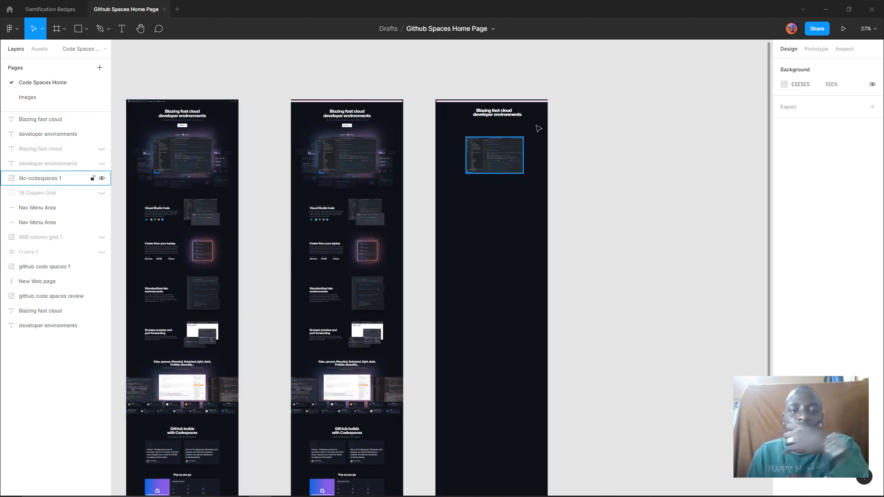
{"action": "left_click", "coordinate": [607, 162]}
{"action": "left_click", "coordinate": [508, 150]}
{"action": "left_click", "coordinate": [575, 161]}
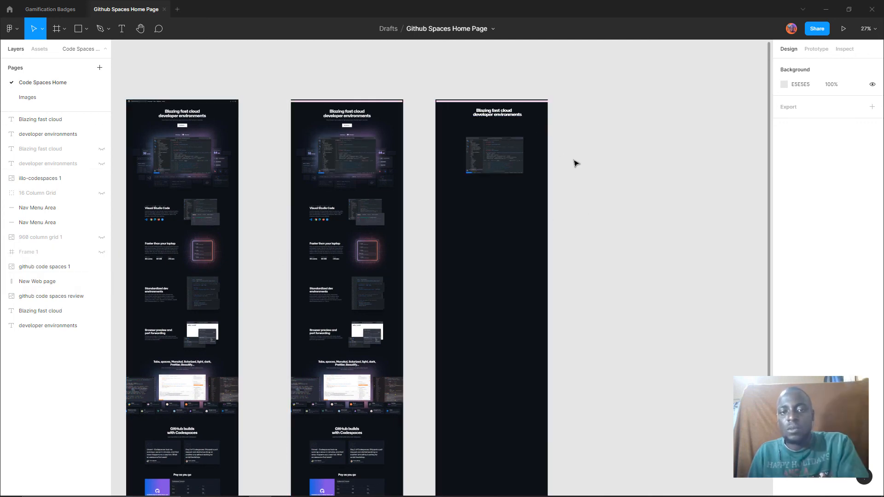
{"action": "scroll", "coordinate": [596, 195], "scroll_direction": "up", "scroll_amount": 3}
{"action": "scroll", "coordinate": [575, 184], "scroll_direction": "up", "scroll_amount": 5}
{"action": "left_click", "coordinate": [579, 184]}
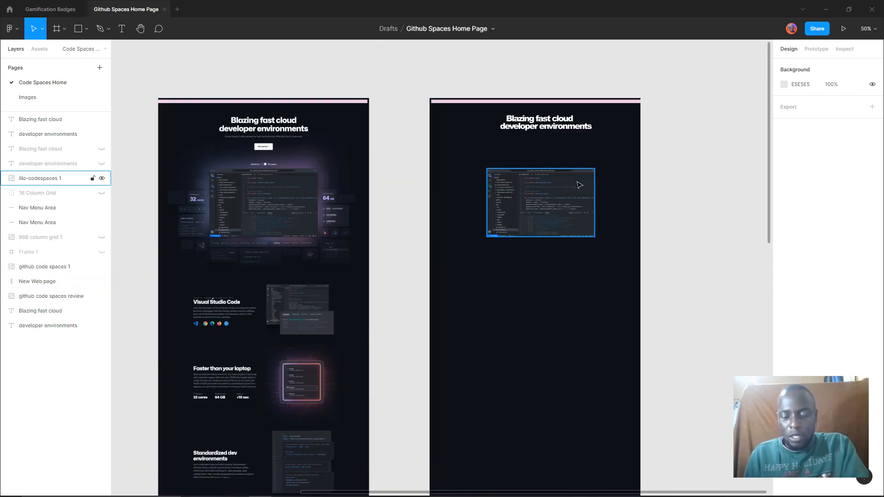
{"action": "scroll", "coordinate": [574, 186], "scroll_direction": "up", "scroll_amount": 5}
{"action": "scroll", "coordinate": [570, 189], "scroll_direction": "down", "scroll_amount": 3}
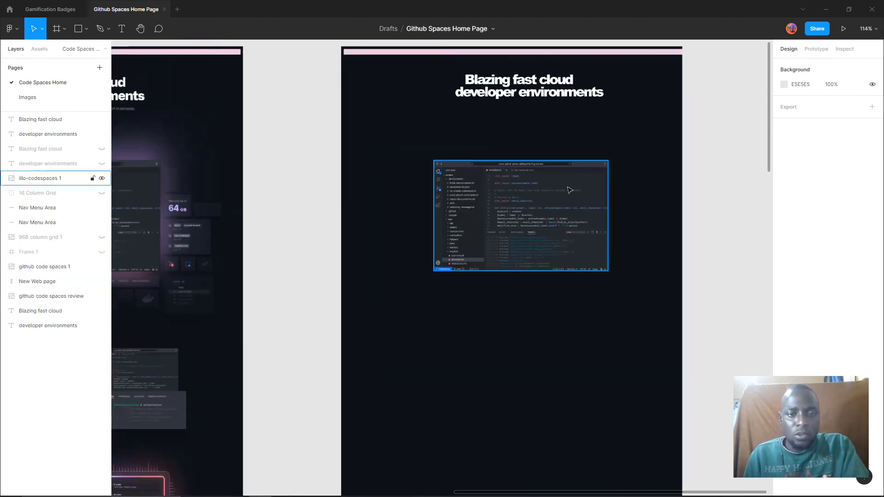
{"action": "scroll", "coordinate": [569, 190], "scroll_direction": "down", "scroll_amount": 3}
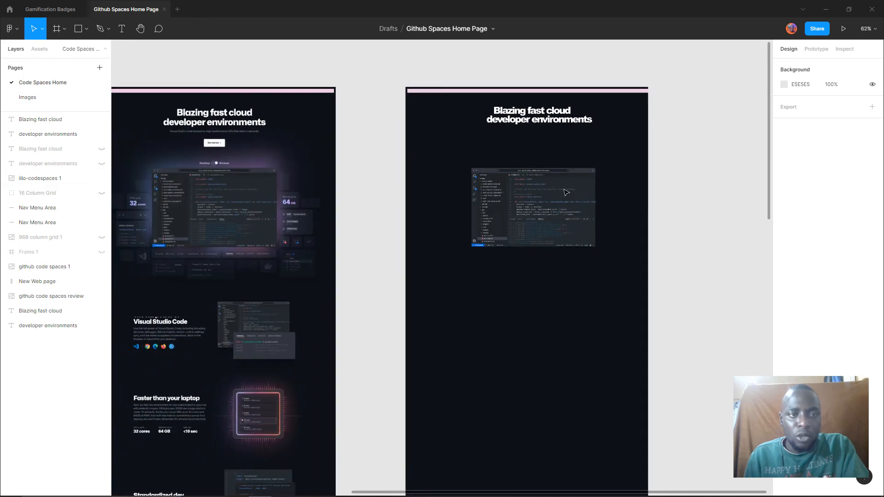
{"action": "scroll", "coordinate": [565, 191], "scroll_direction": "up", "scroll_amount": 6}
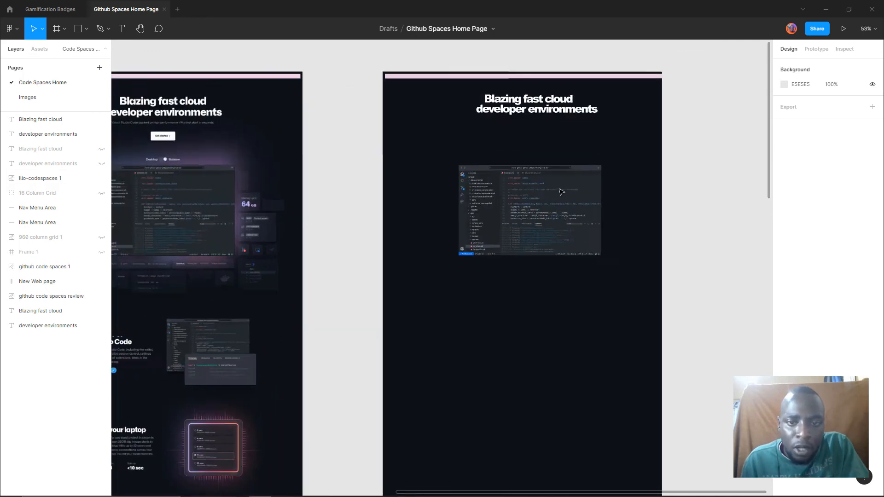
{"action": "scroll", "coordinate": [564, 191], "scroll_direction": "down", "scroll_amount": 5}
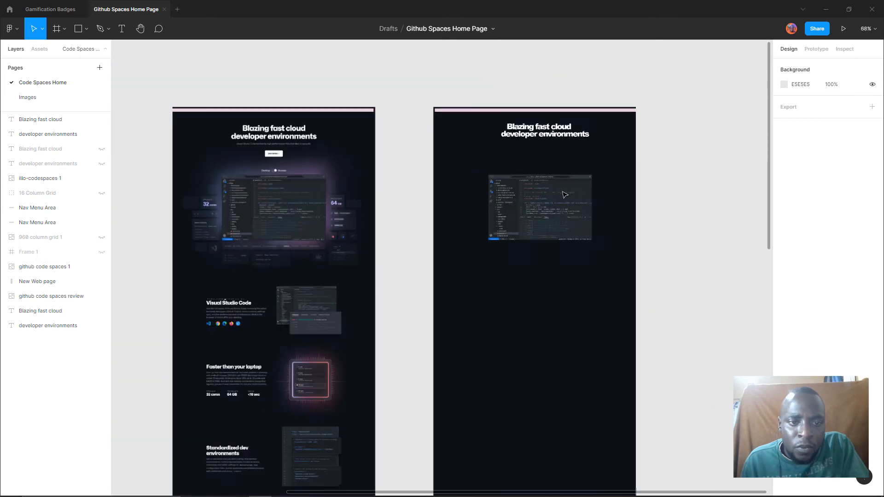
{"action": "scroll", "coordinate": [567, 195], "scroll_direction": "down", "scroll_amount": 6}
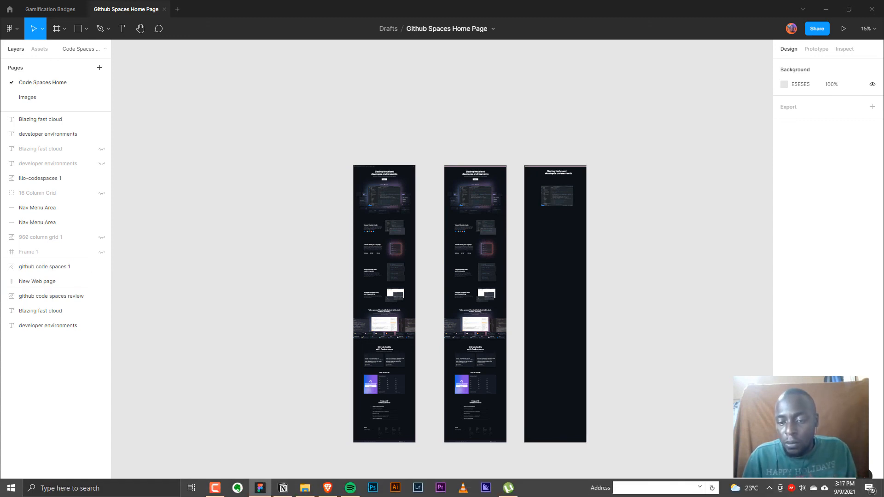
{"action": "left_click", "coordinate": [212, 491]}
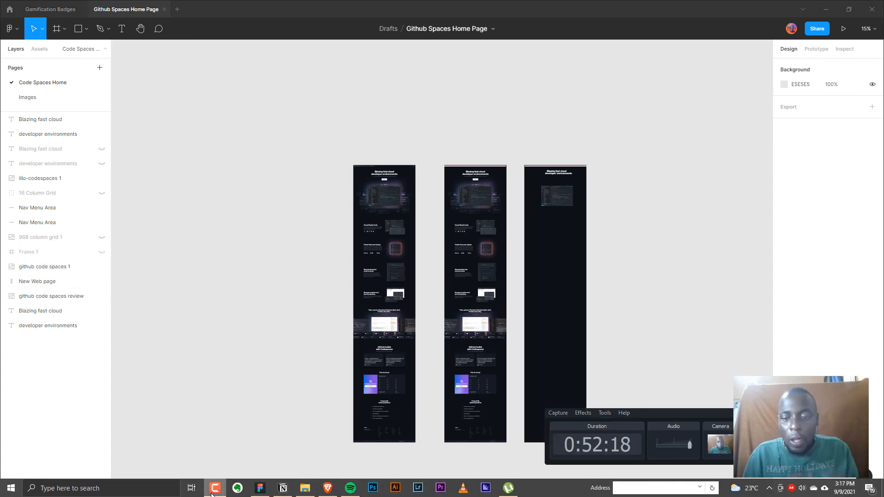
{"action": "left_click", "coordinate": [634, 126]}
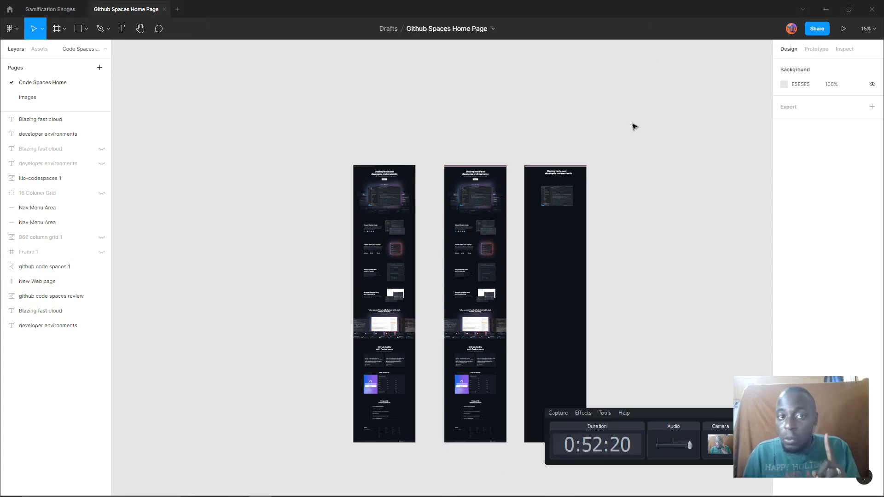